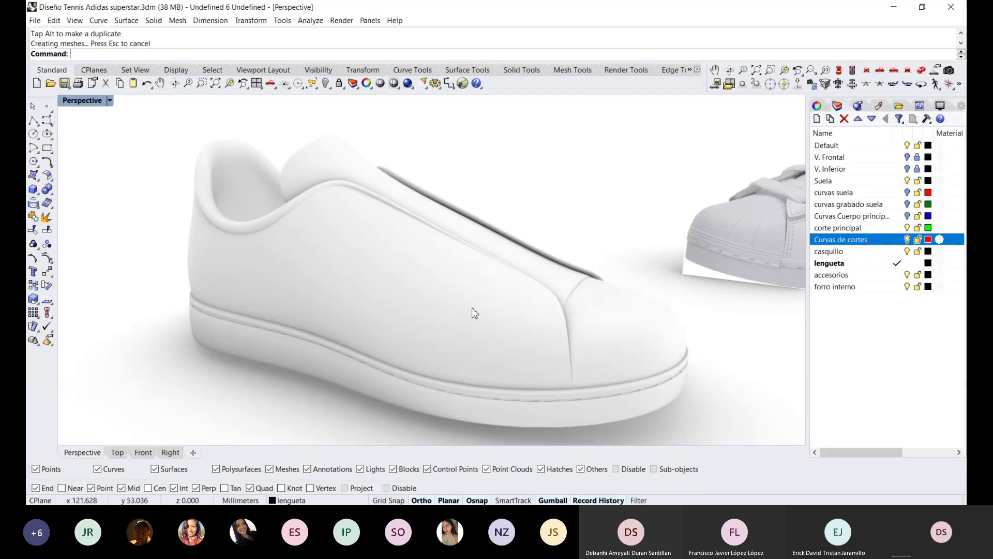
# Orbit and zoom the Perspective view to inspect the shoe's heel
pyautogui.moveTo(512, 306)
pyautogui.mouseDown(button='right')
pyautogui.moveTo(613, 319)
pyautogui.moveTo(327, 318)
pyautogui.mouseUp(button='right')
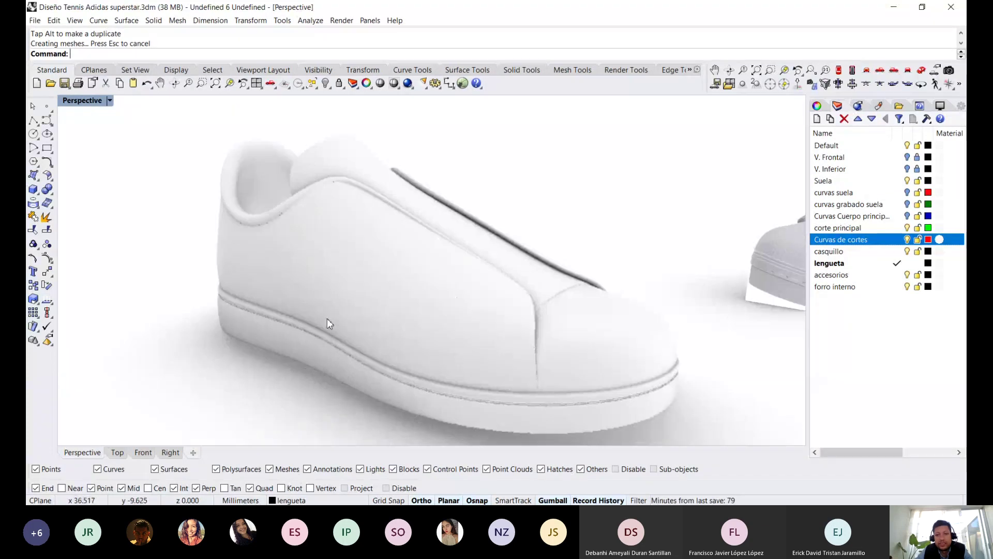
pyautogui.scroll(-5, 327, 318)
pyautogui.scroll(6, 520, 289)
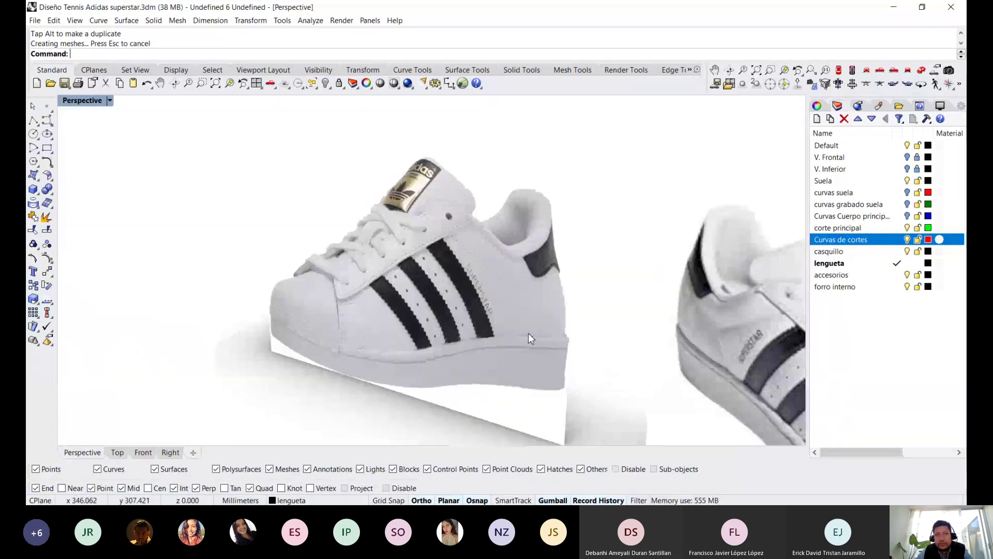
pyautogui.scroll(-2, 390, 293)
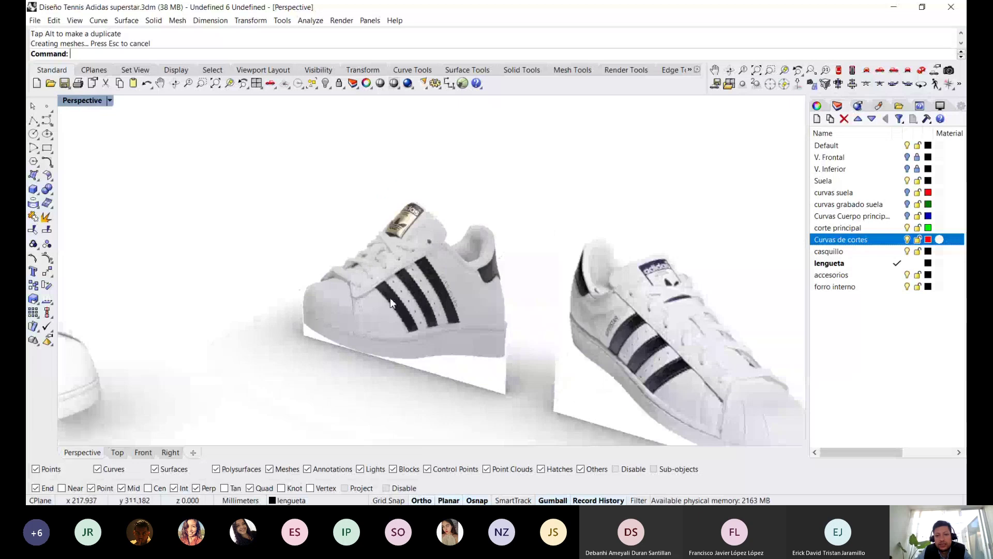
pyautogui.scroll(-2, 421, 294)
pyautogui.scroll(4, 492, 268)
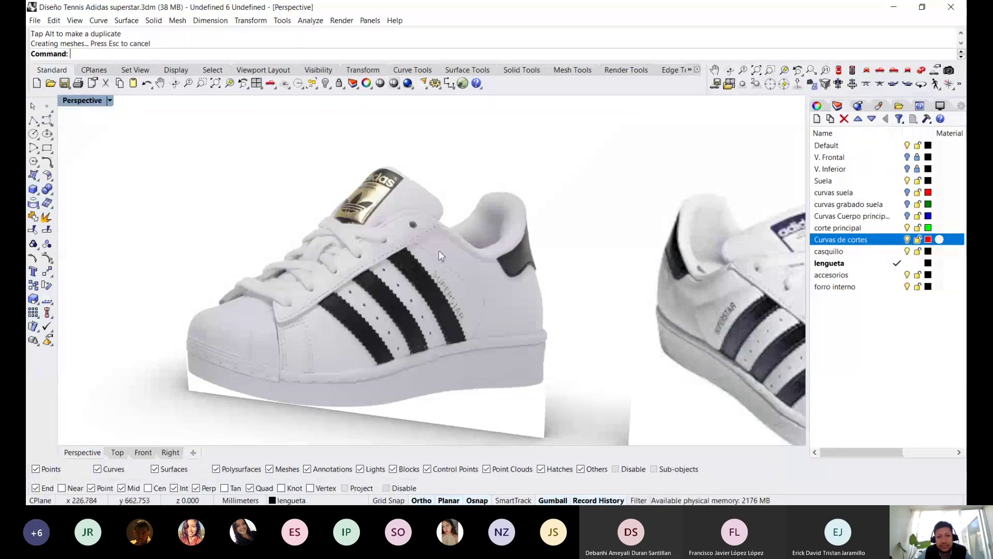
pyautogui.scroll(2, 439, 251)
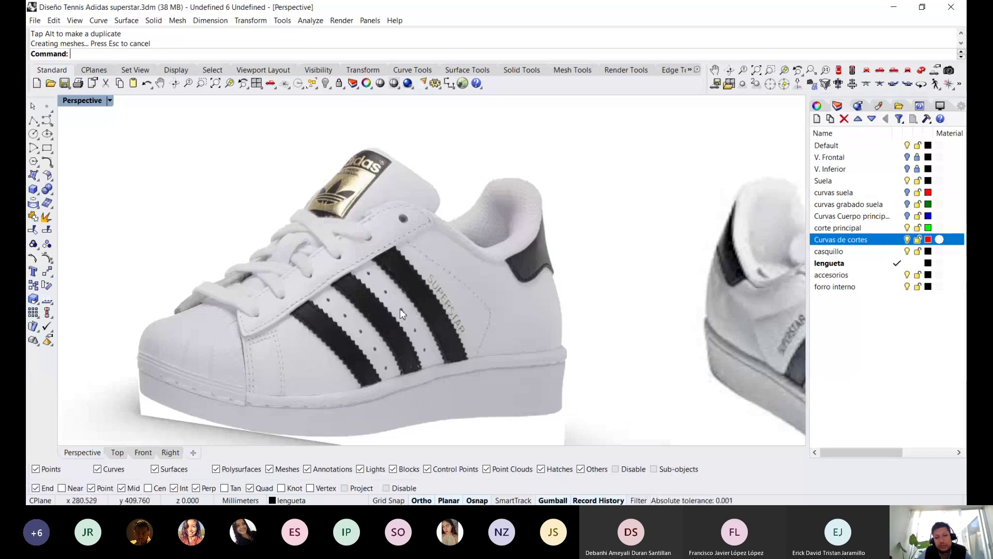
pyautogui.scroll(-1, 406, 302)
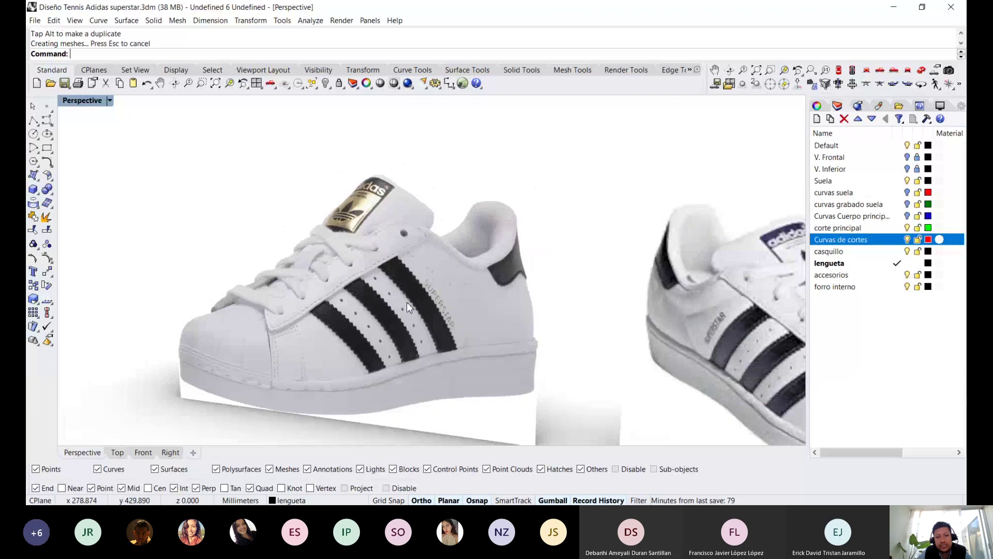
pyautogui.scroll(-1, 406, 302)
pyautogui.scroll(1, 406, 303)
pyautogui.scroll(1, 406, 303)
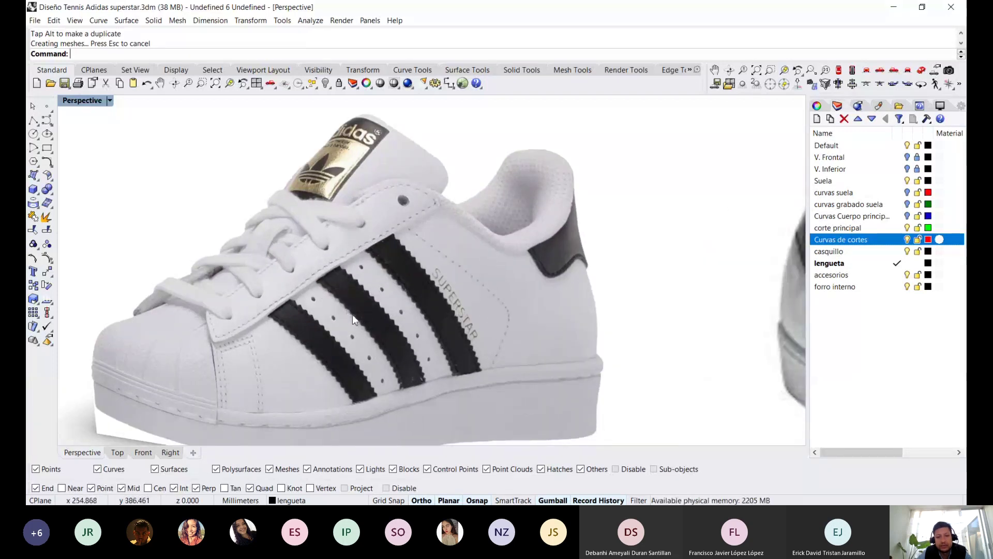
pyautogui.scroll(-1, 383, 315)
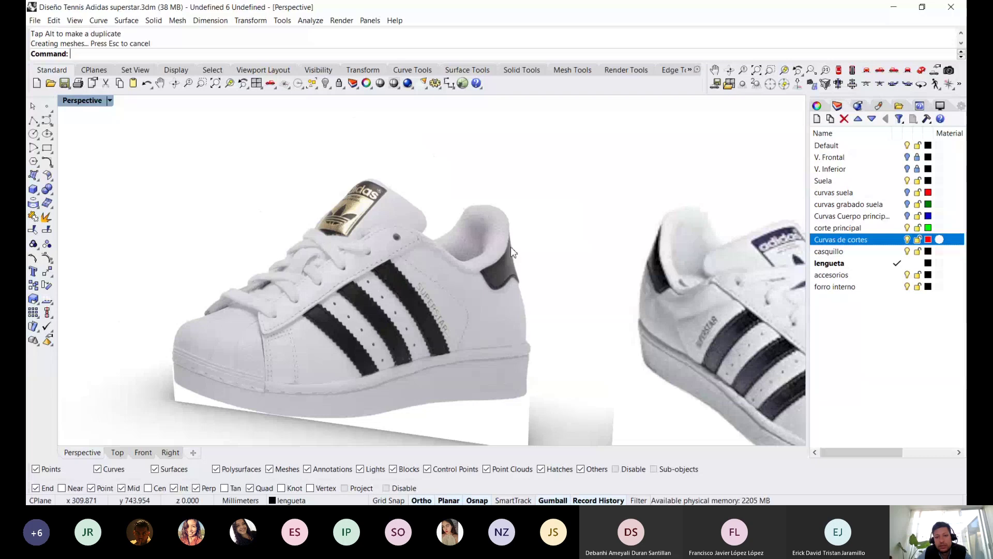
pyautogui.scroll(-3, 515, 282)
pyautogui.scroll(1, 478, 296)
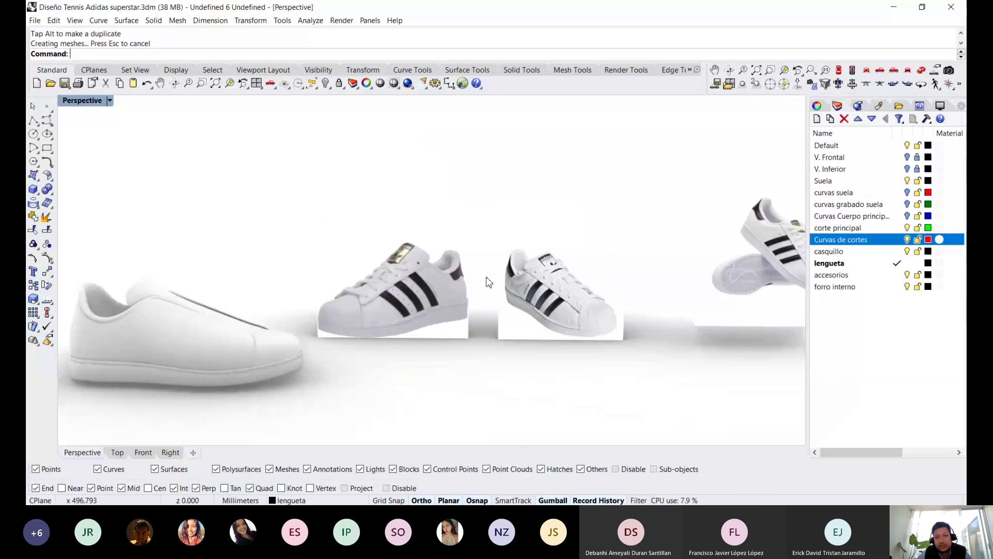
pyautogui.scroll(-2, 488, 282)
pyautogui.scroll(3, 496, 288)
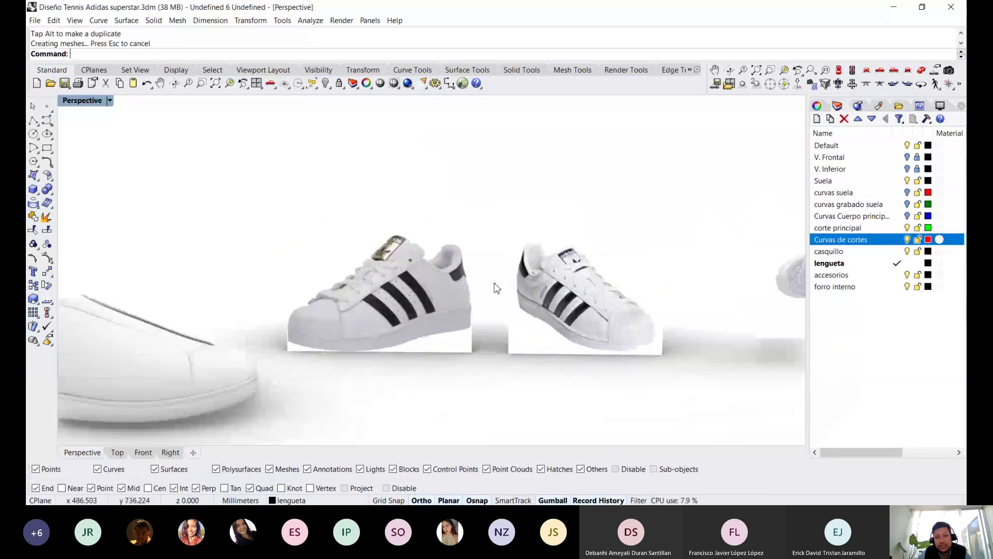
pyautogui.scroll(5, 496, 287)
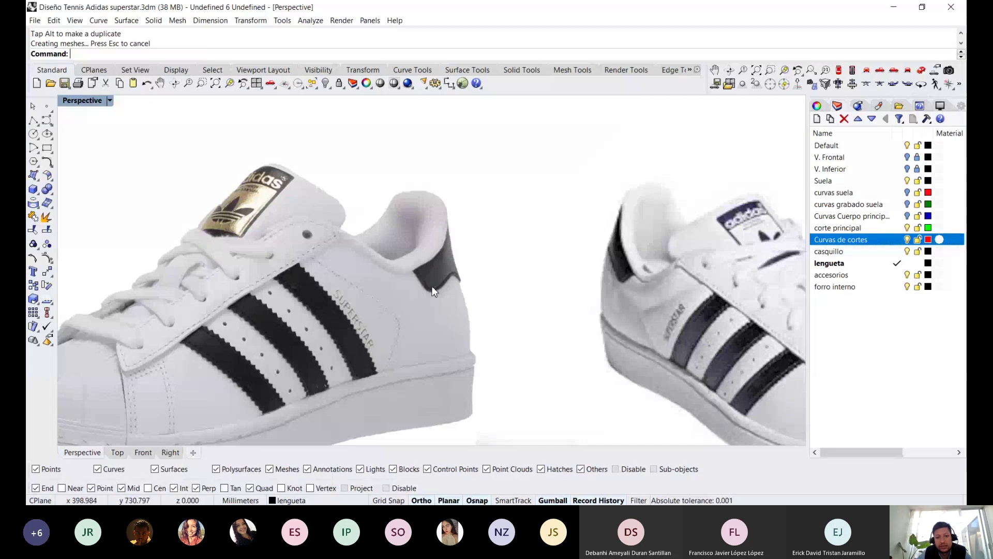
pyautogui.scroll(-5, 445, 261)
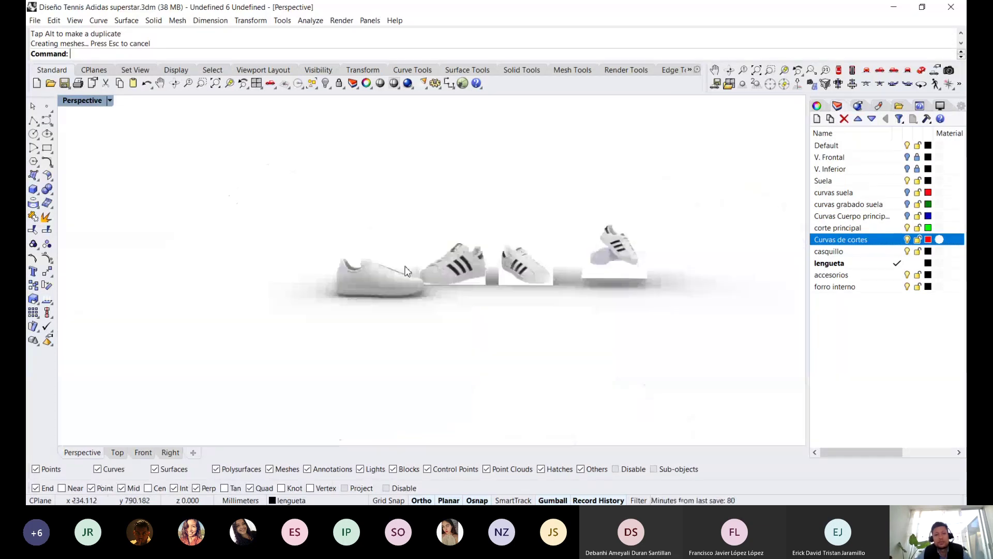
pyautogui.scroll(3, 407, 271)
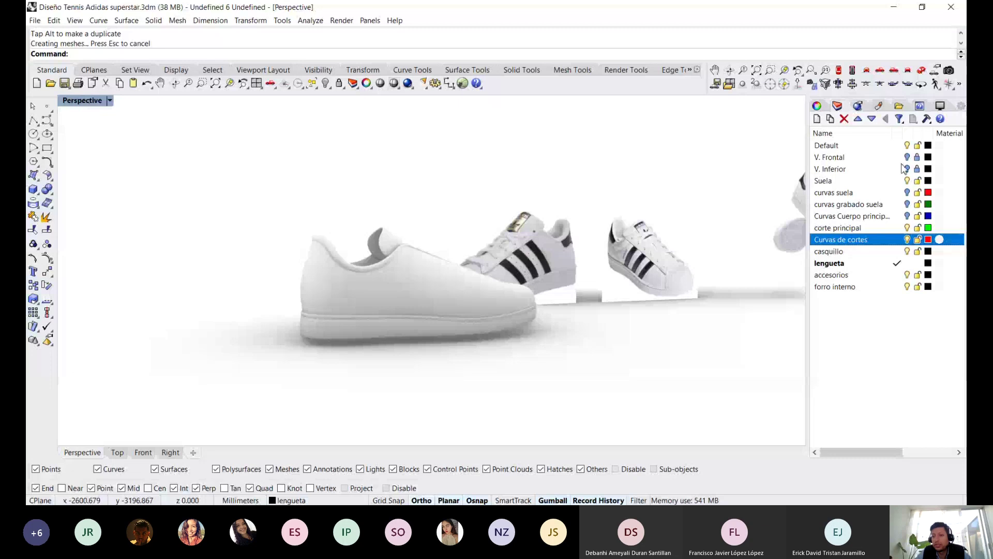
# Show the V. Frontal reference image and zoom the Front view onto the heel collar
pyautogui.click(907, 158)
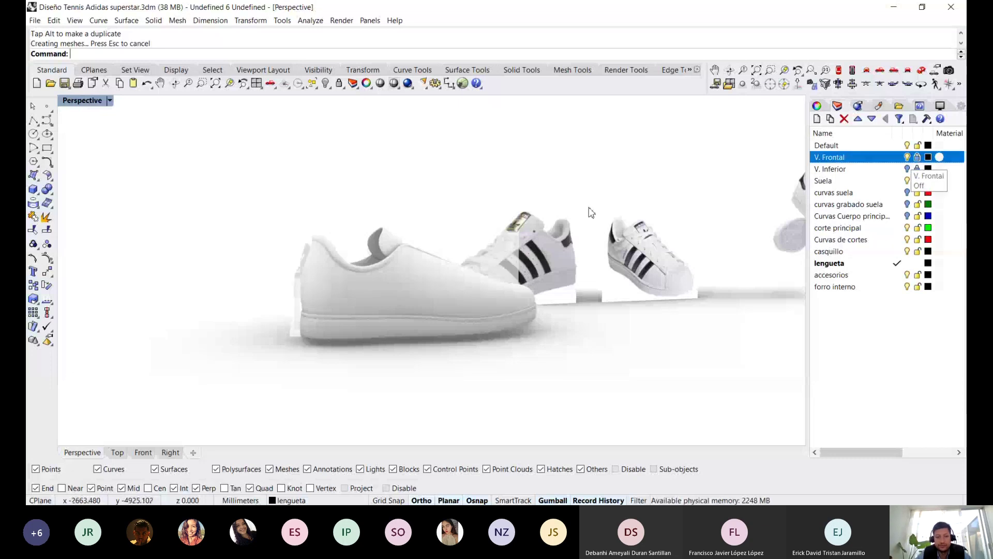
pyautogui.scroll(5, 298, 270)
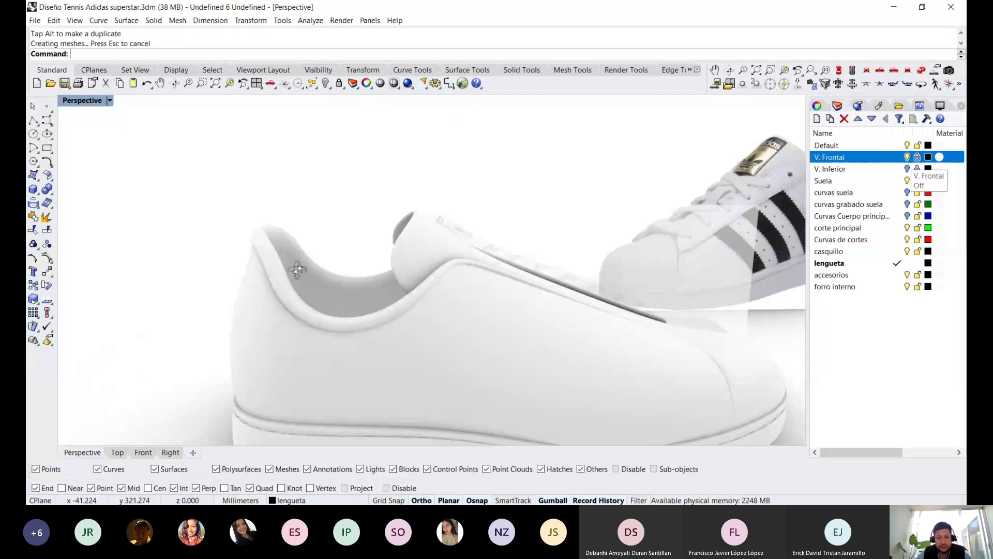
pyautogui.scroll(-3, 298, 269)
pyautogui.scroll(-3, 501, 243)
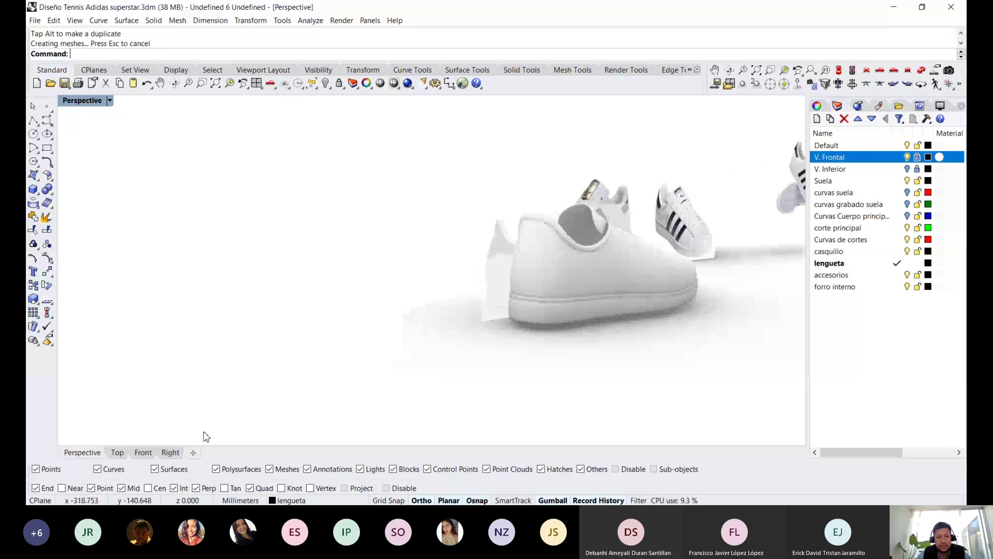
pyautogui.click(143, 452)
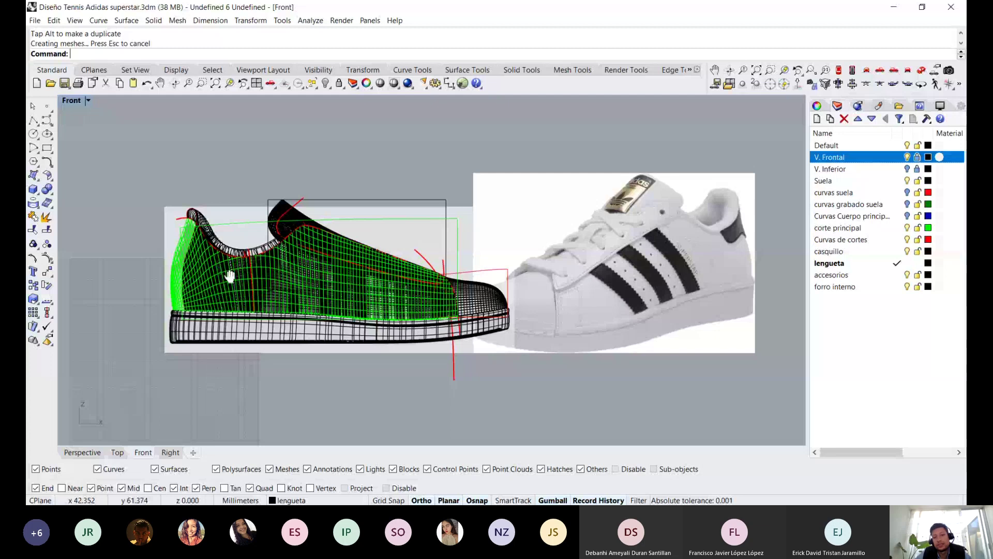
pyautogui.scroll(10, 319, 277)
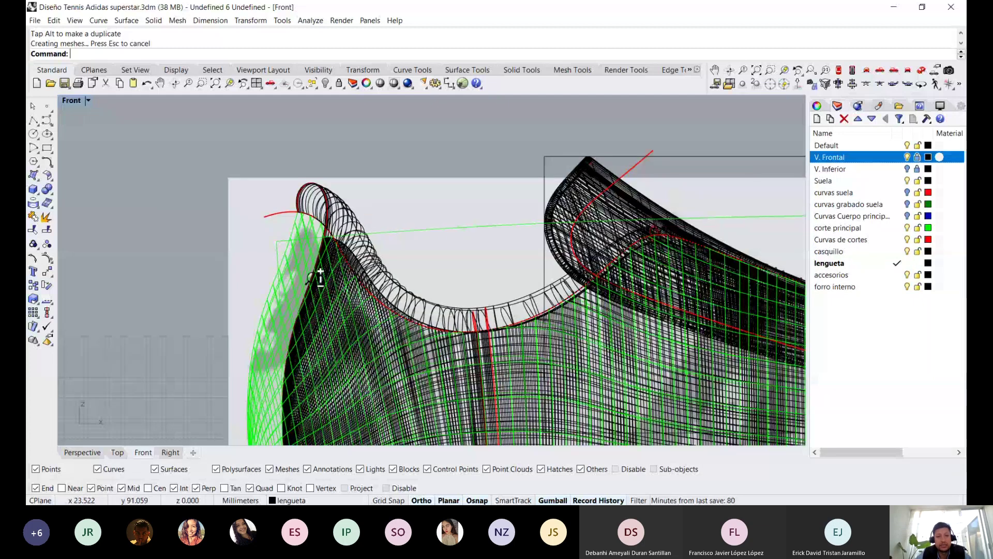
pyautogui.scroll(-1, 319, 277)
pyautogui.moveTo(319, 276); pyautogui.dragTo(329, 182, button='right')
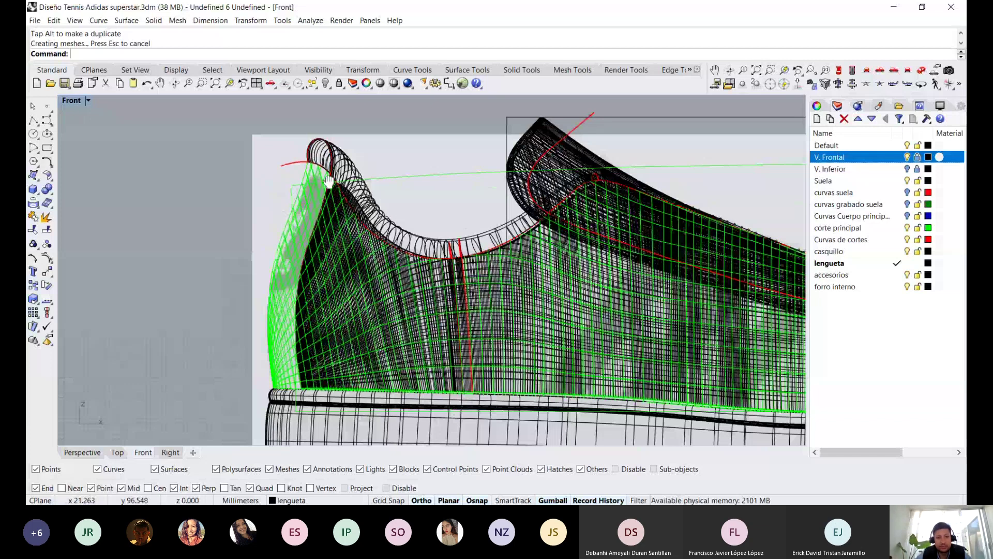
pyautogui.scroll(2, 324, 223)
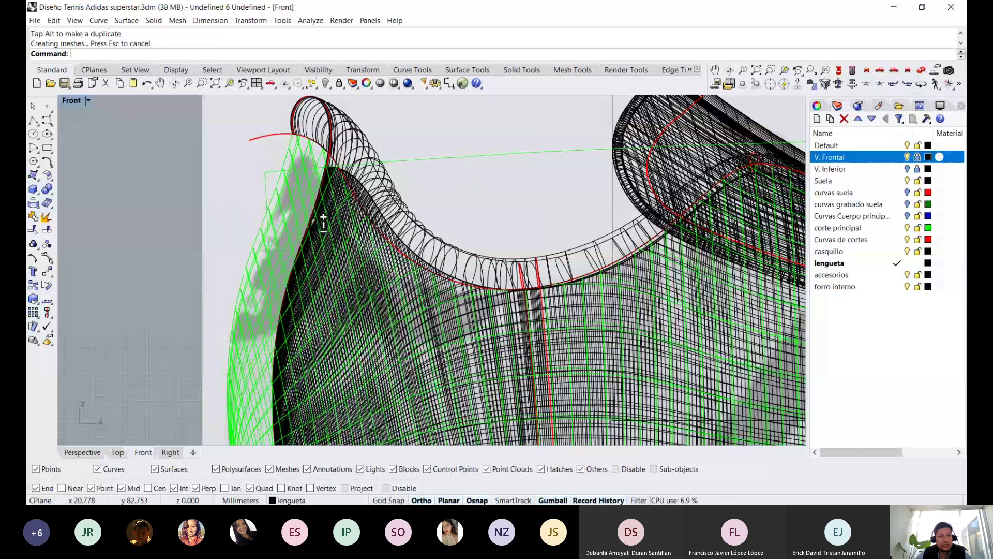
pyautogui.scroll(1, 323, 223)
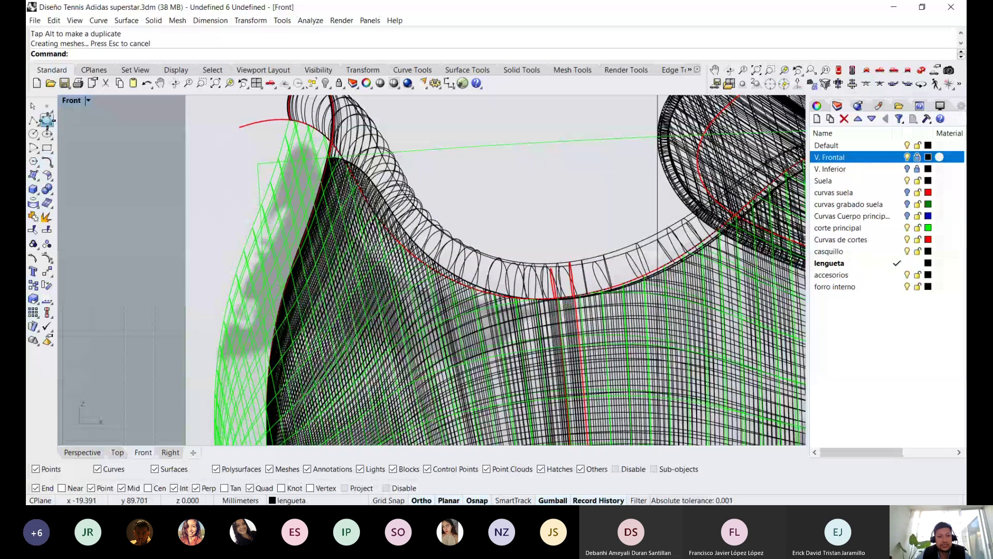
# Make Curvas de cortes the current layer, turn off object snapping, and cancel the curve command
pyautogui.click(47, 120)
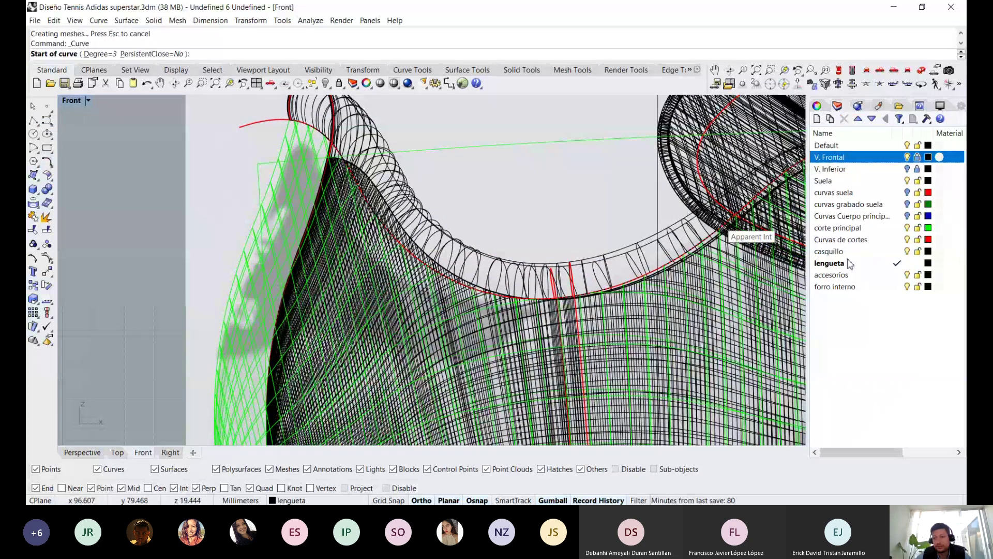
pyautogui.doubleClick(843, 239)
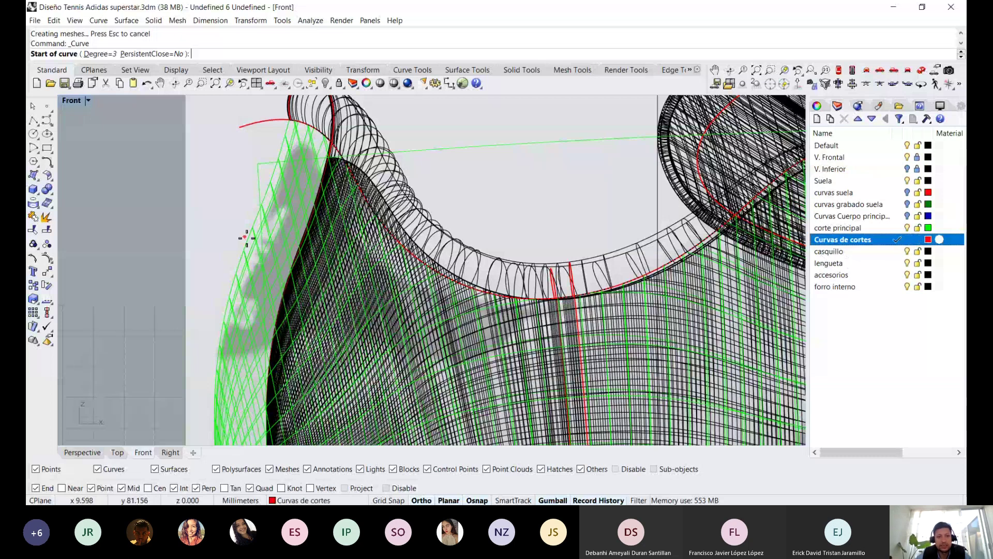
pyautogui.scroll(-3, 246, 238)
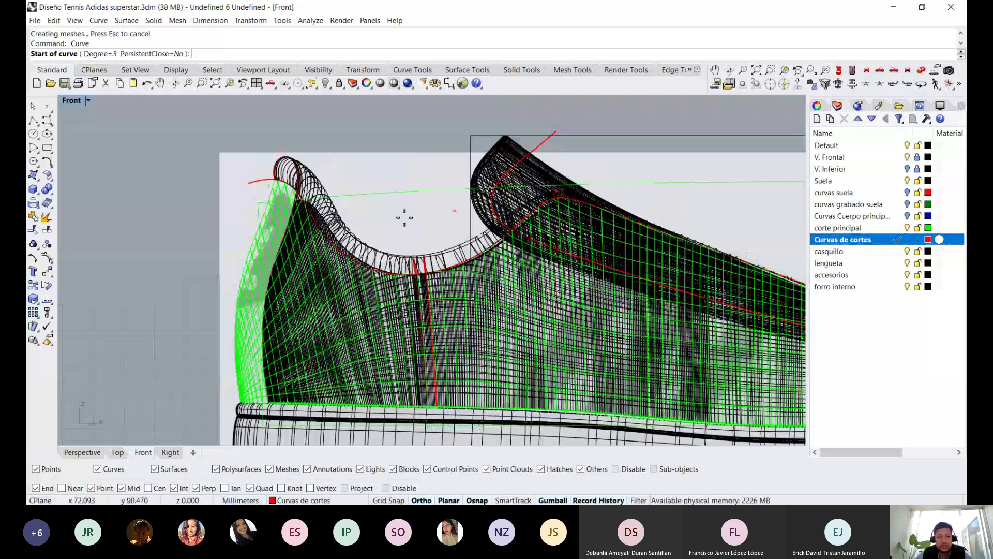
pyautogui.scroll(2, 274, 215)
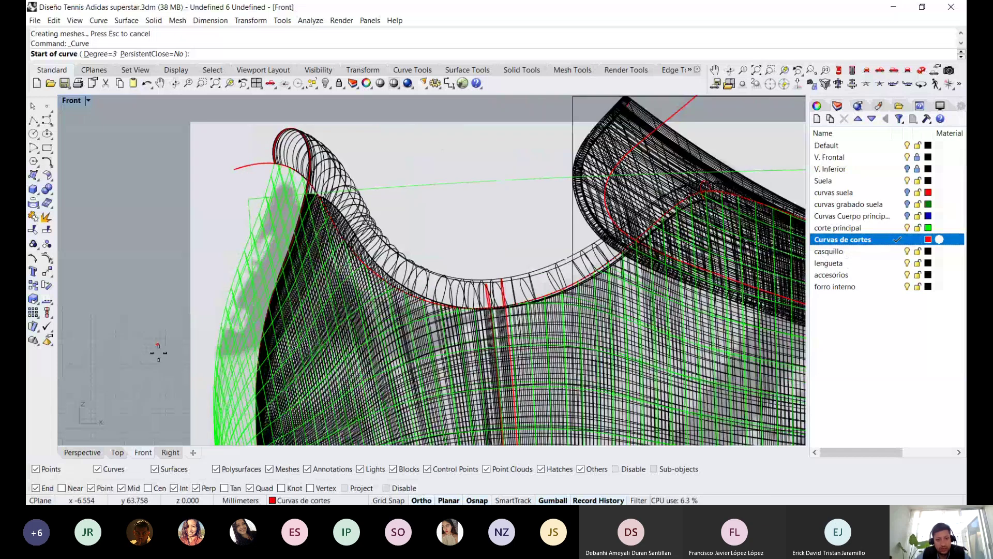
pyautogui.scroll(-3, 298, 281)
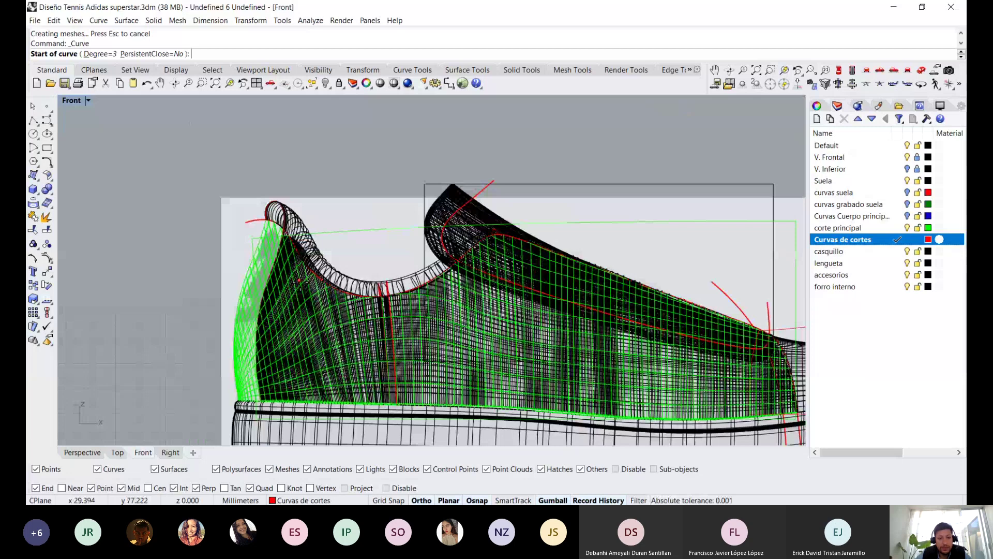
pyautogui.scroll(1, 300, 279)
pyautogui.scroll(1, 186, 330)
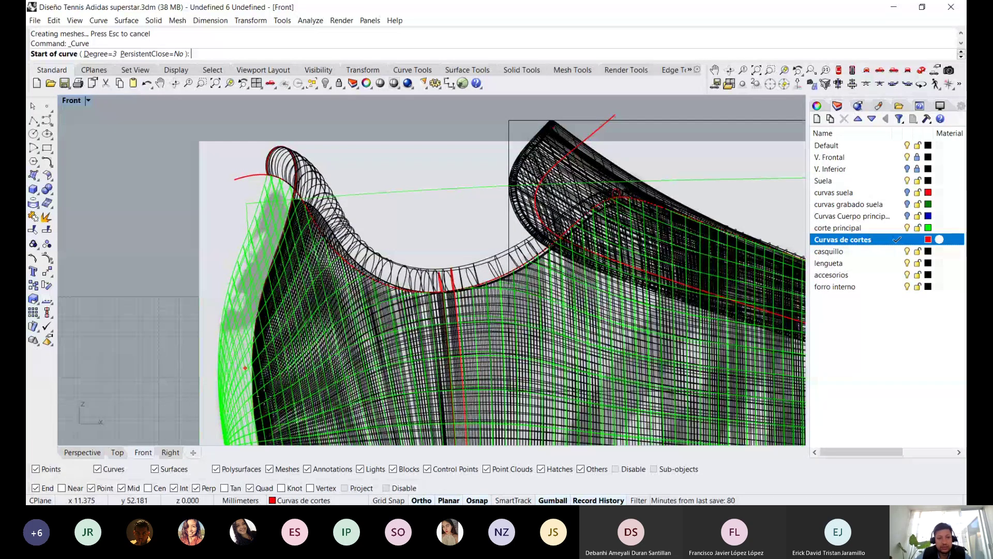
pyautogui.press('alt')
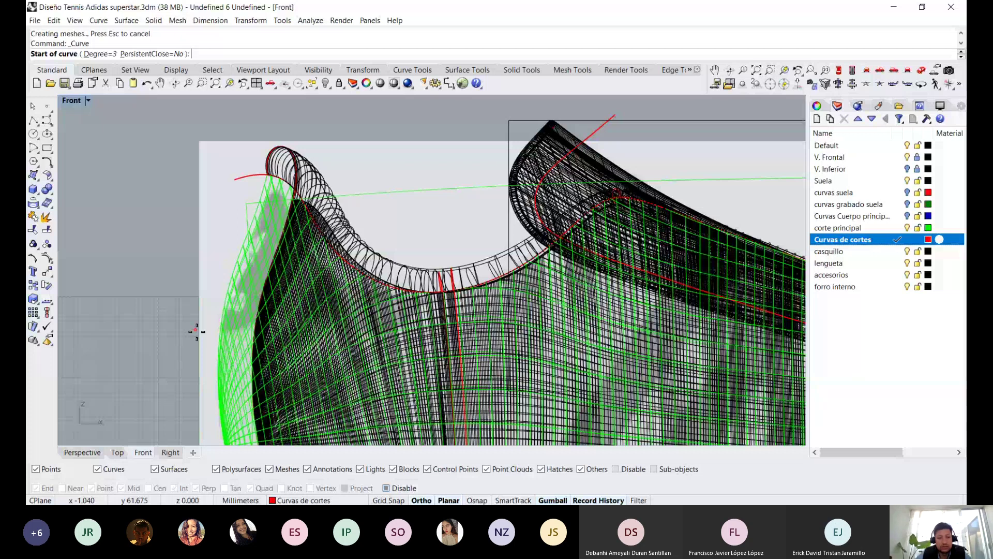
pyautogui.scroll(2, 195, 333)
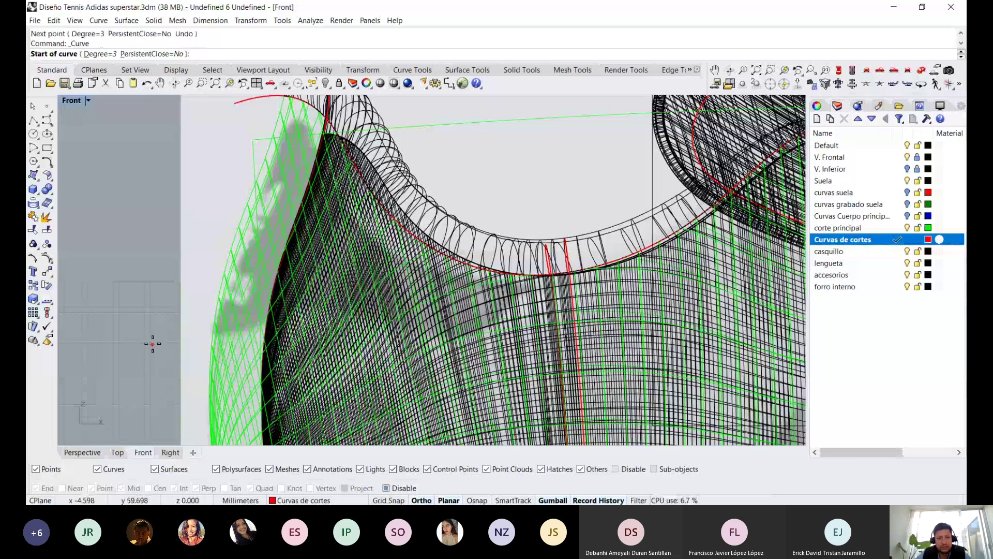
pyautogui.press('Escape')
# Hide the selected shoe body surfaces with Ctrl+H
pyautogui.scroll(2, 296, 278)
pyautogui.click(297, 278)
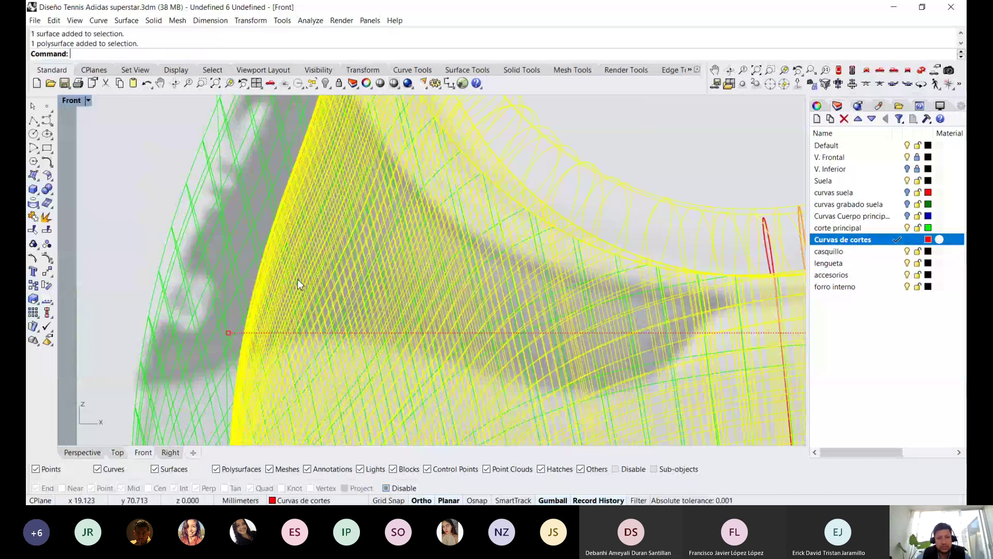
pyautogui.hotkey('ctrl', 'h')
pyautogui.scroll(-3, 304, 275)
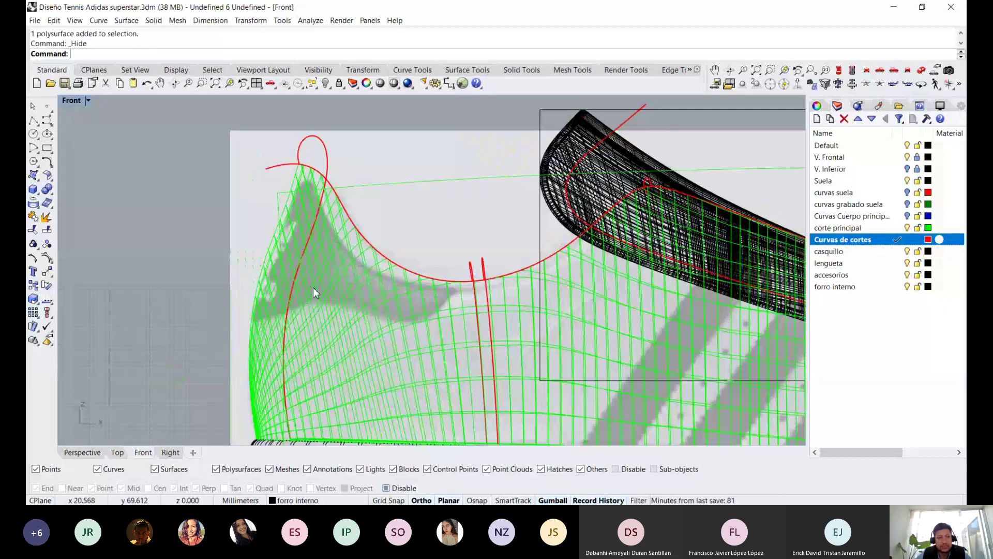
# Draw a seven-point wavy curve from left of the heel to above the top opening curve
pyautogui.click(48, 121)
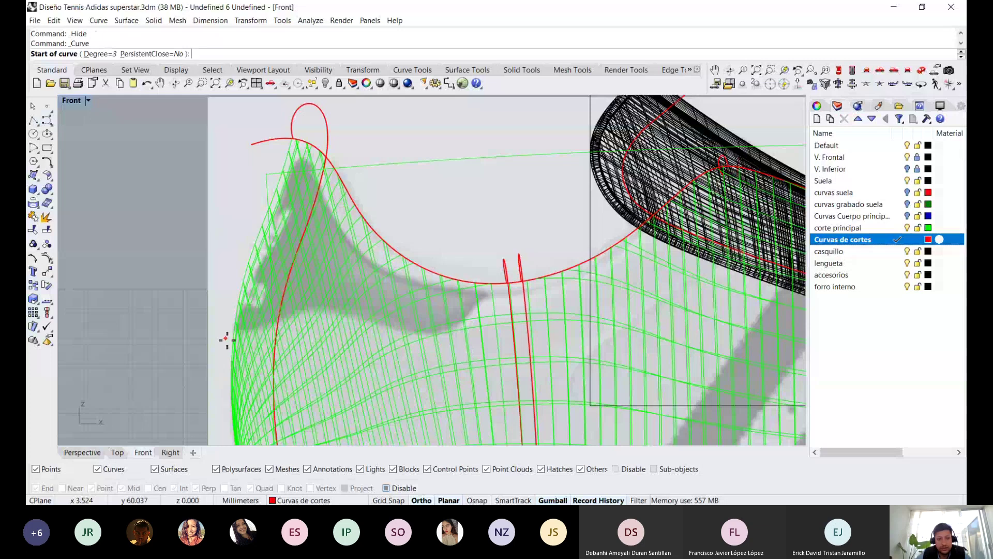
pyautogui.click(201, 321)
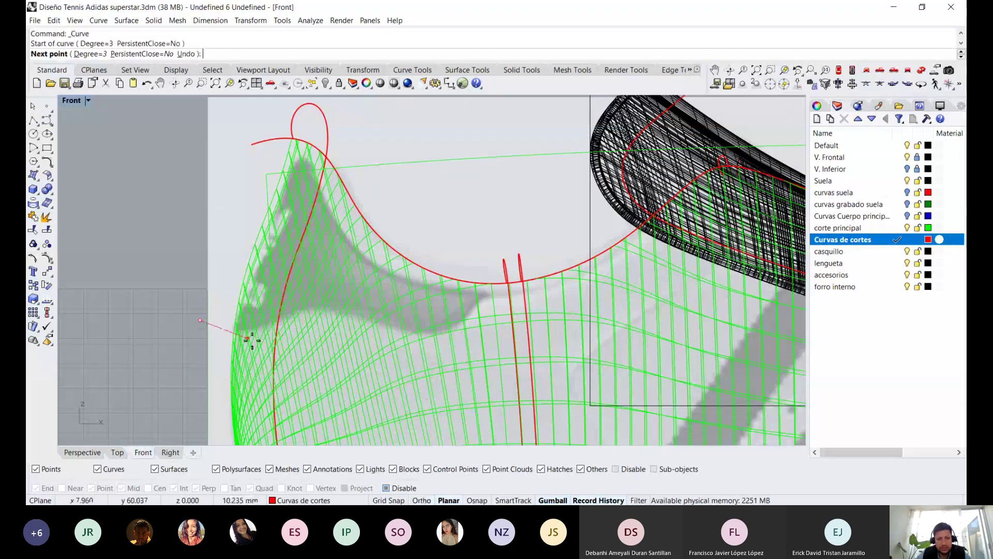
pyautogui.click(251, 338)
pyautogui.click(310, 286)
pyautogui.click(382, 322)
pyautogui.click(447, 338)
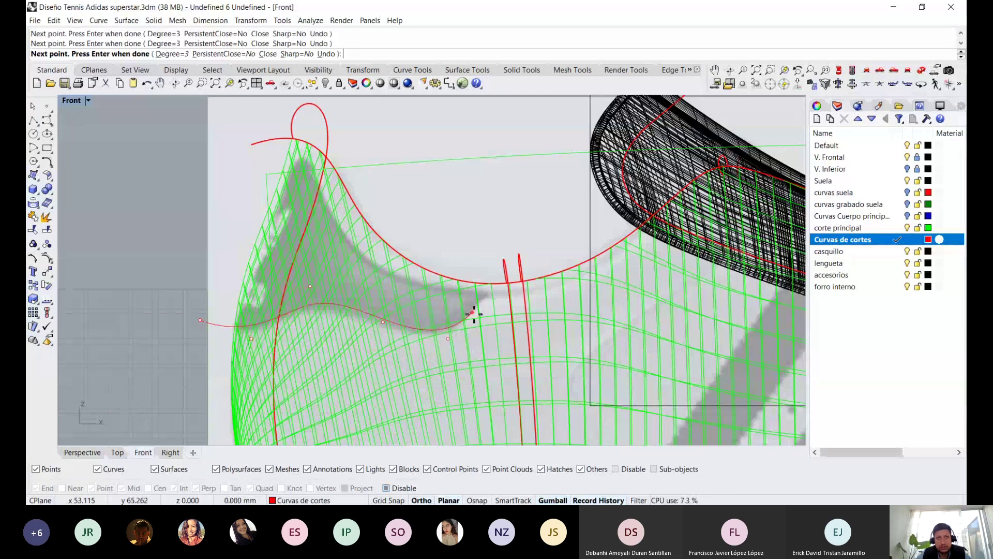
pyautogui.click(471, 312)
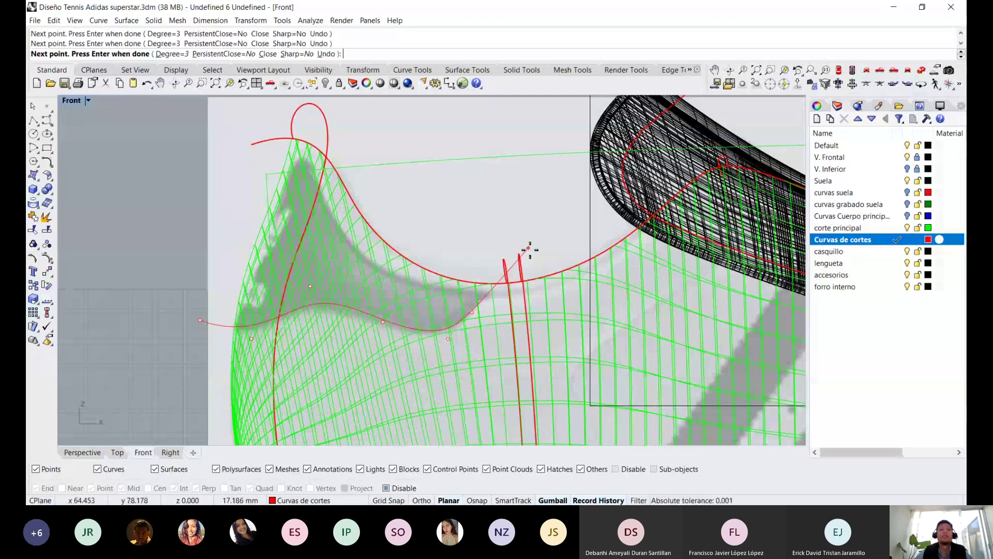
pyautogui.click(530, 249)
pyautogui.press('Return')
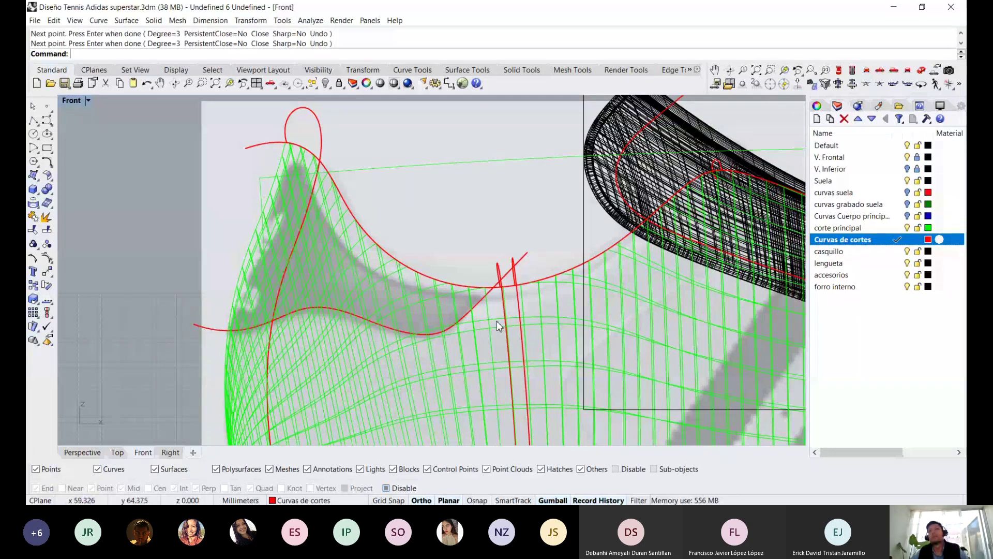
# Select the new heel curve and window-select control points at its left end
pyautogui.scroll(-3, 450, 297)
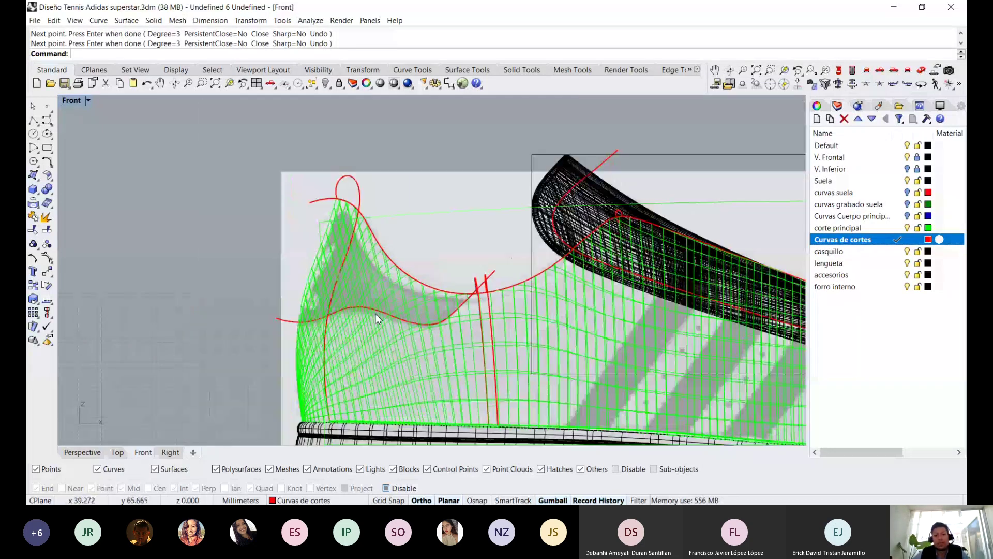
pyautogui.scroll(3, 377, 318)
pyautogui.click(364, 311)
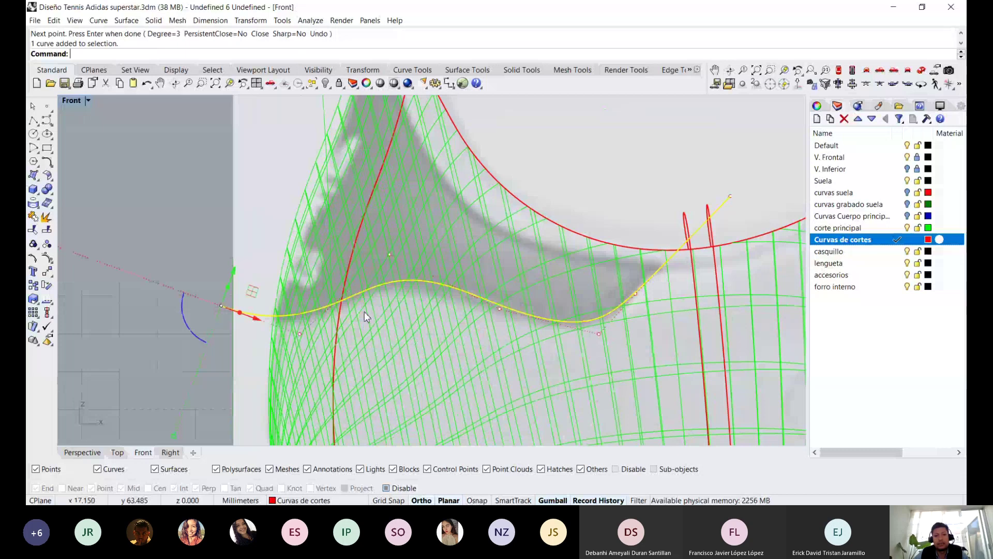
pyautogui.scroll(2, 364, 312)
pyautogui.press('Up')
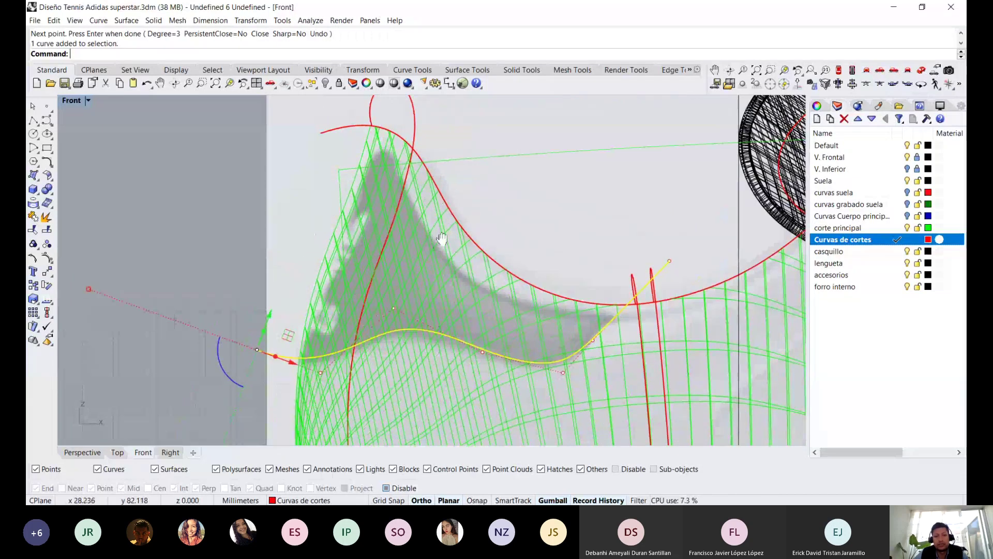
pyautogui.press('Down')
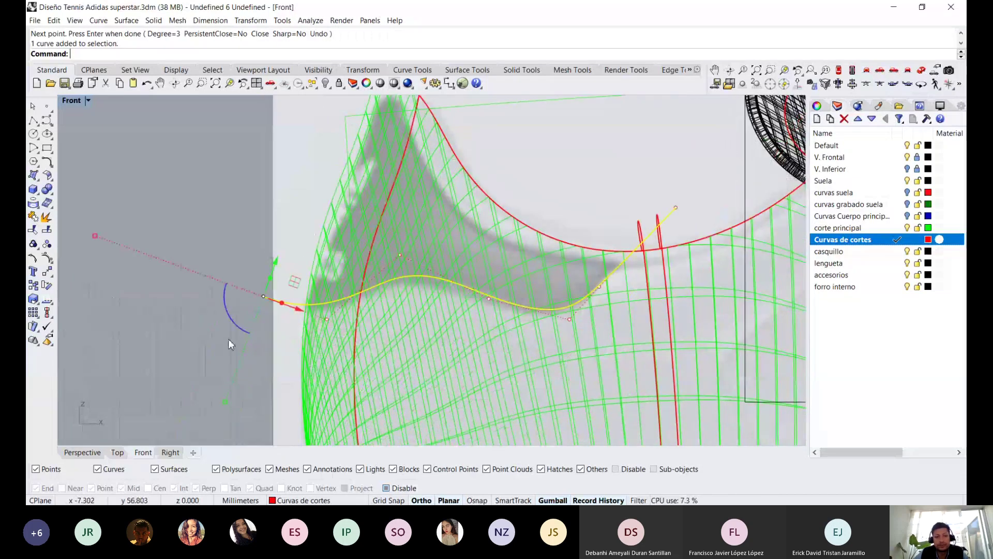
pyautogui.moveTo(176, 366); pyautogui.dragTo(333, 262)
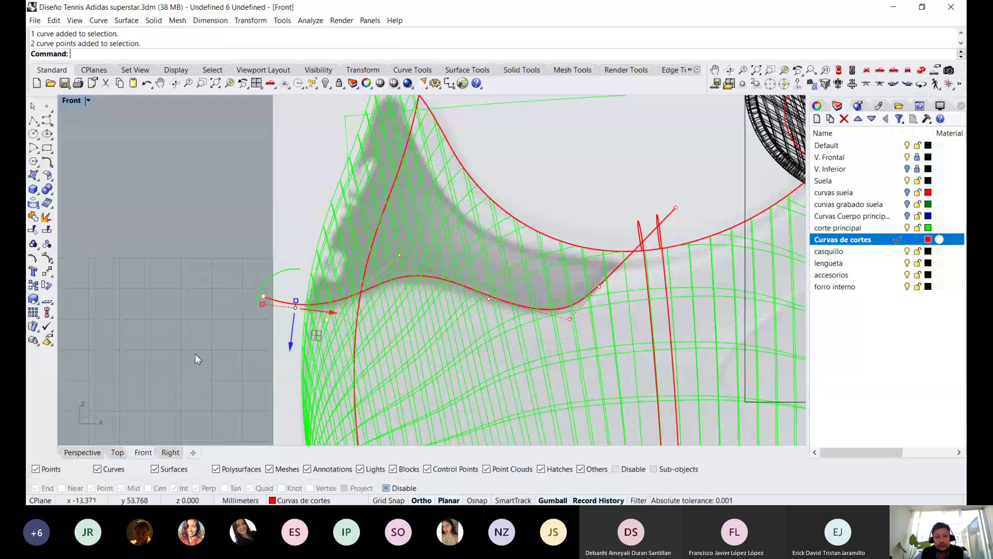
# Reposition the curve's left endpoint and its hump control point
pyautogui.moveTo(194, 353); pyautogui.dragTo(284, 278)
pyautogui.moveTo(277, 328); pyautogui.dragTo(280, 321)
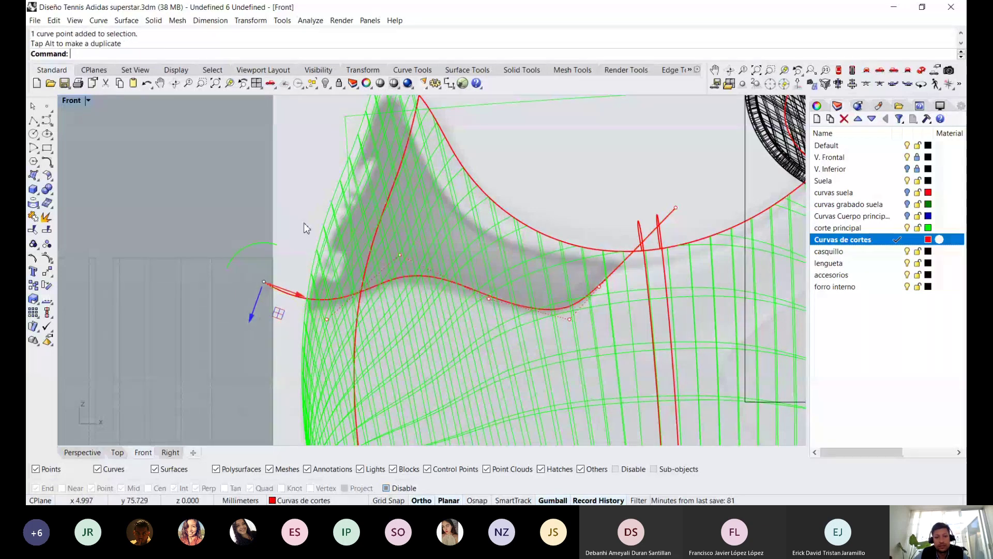
pyautogui.click(400, 254)
pyautogui.moveTo(428, 273); pyautogui.dragTo(425, 272)
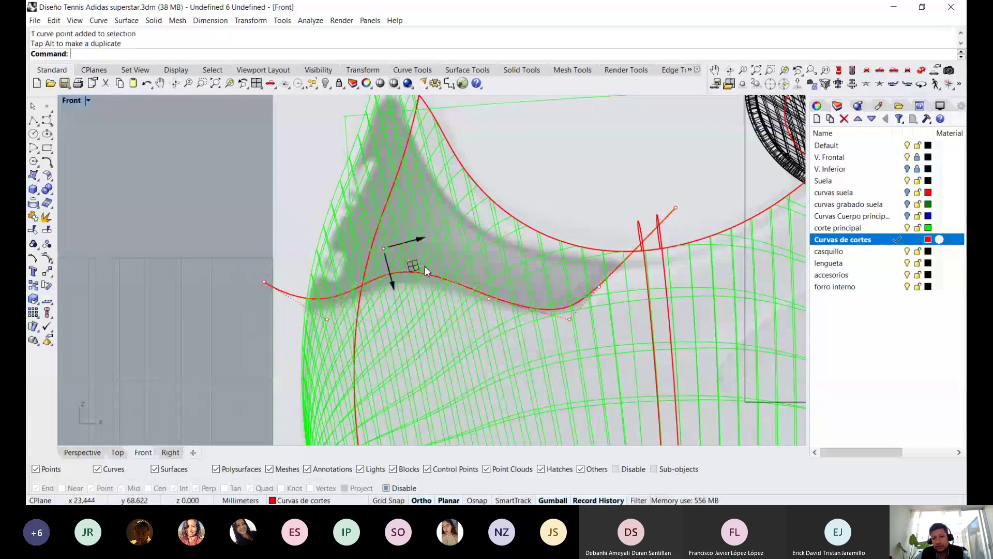
# Move the right endpoint up and inward and smooth the points around the dip
pyautogui.moveTo(556, 274)
pyautogui.mouseDown()
pyautogui.moveTo(616, 331)
pyautogui.moveTo(630, 310)
pyautogui.mouseUp()
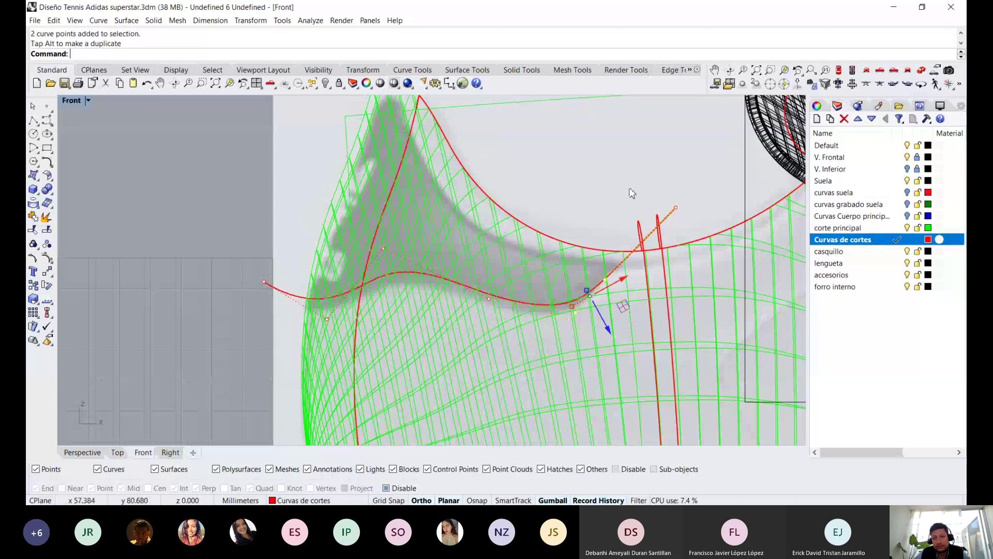
pyautogui.click(676, 208)
pyautogui.moveTo(700, 201); pyautogui.dragTo(674, 184)
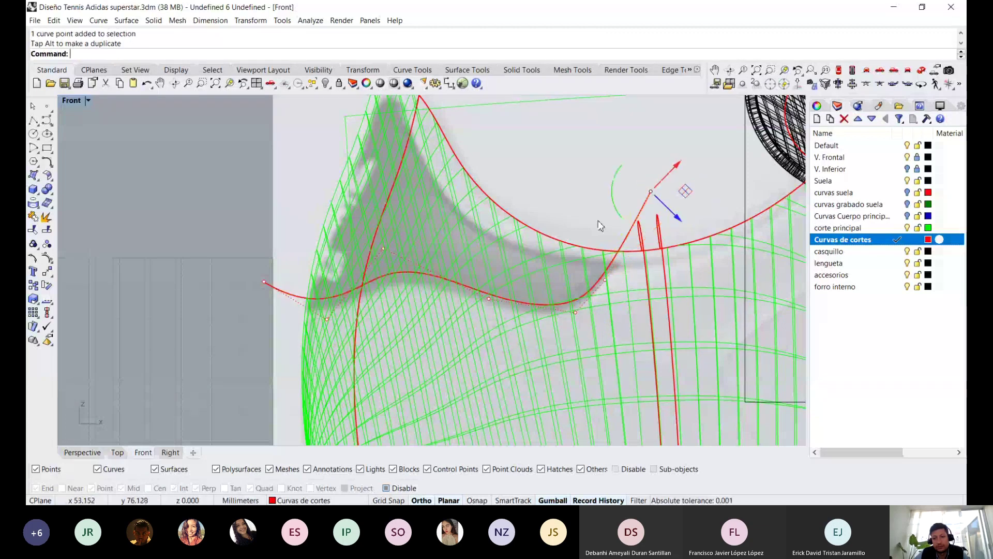
pyautogui.moveTo(588, 221)
pyautogui.mouseDown()
pyautogui.moveTo(614, 311)
pyautogui.moveTo(646, 279)
pyautogui.mouseUp()
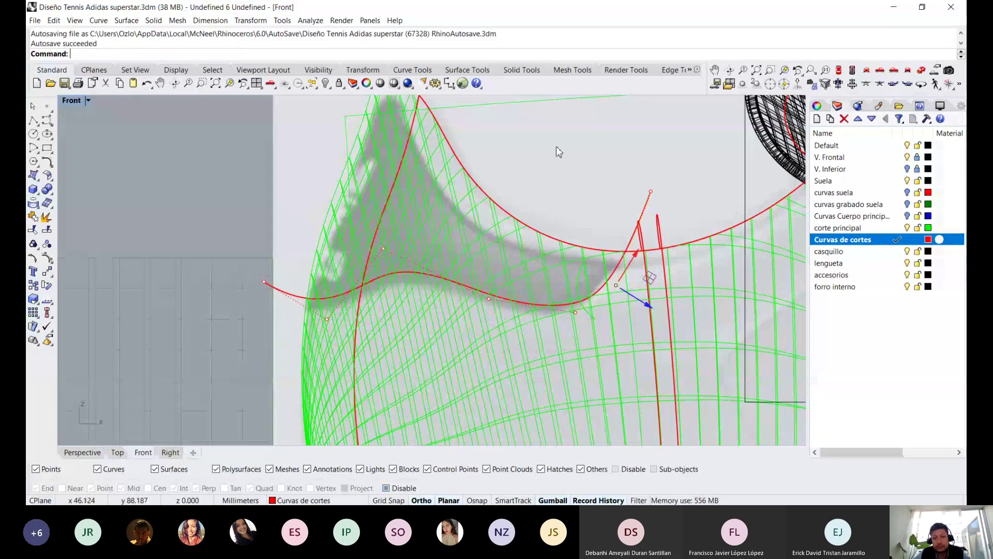
pyautogui.moveTo(557, 145); pyautogui.dragTo(576, 356)
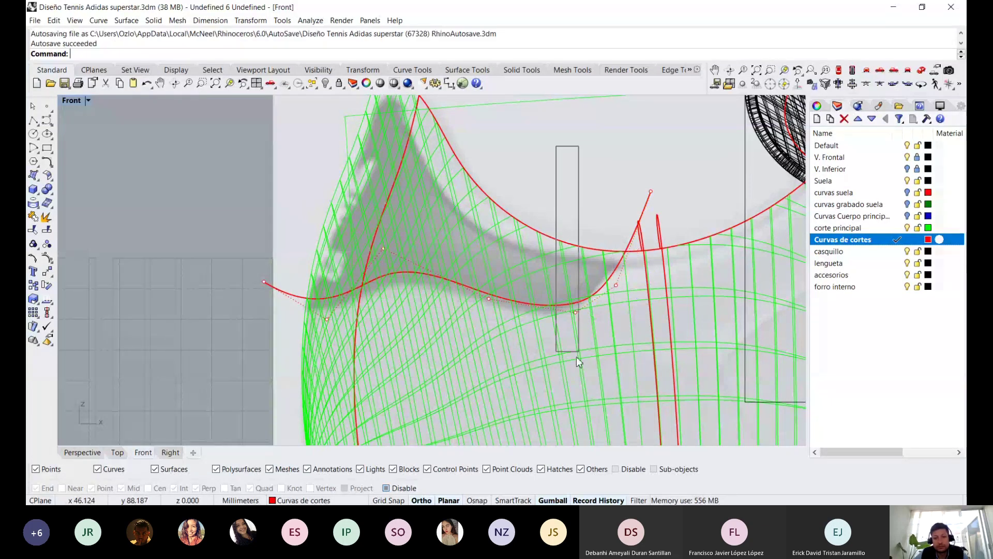
pyautogui.click(489, 299)
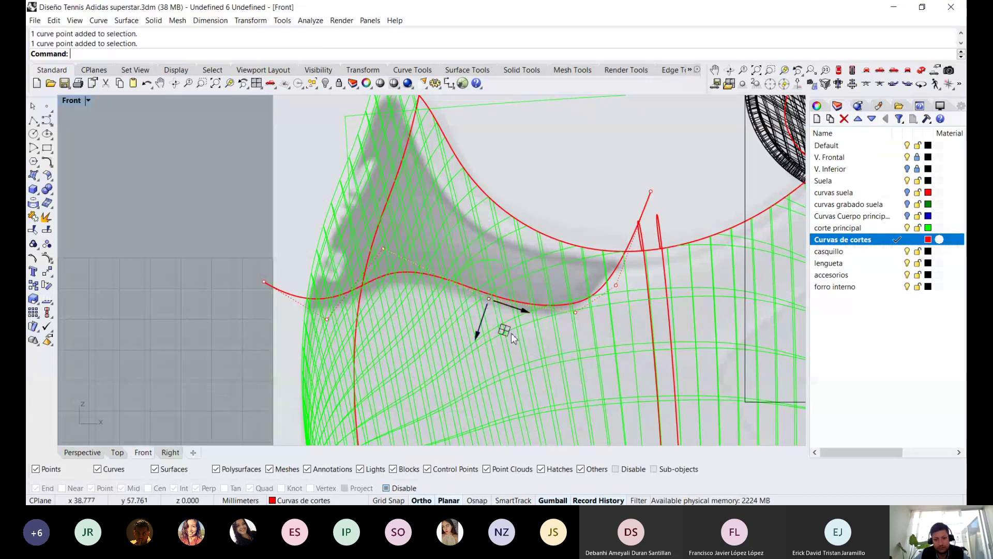
pyautogui.moveTo(512, 335); pyautogui.dragTo(515, 335)
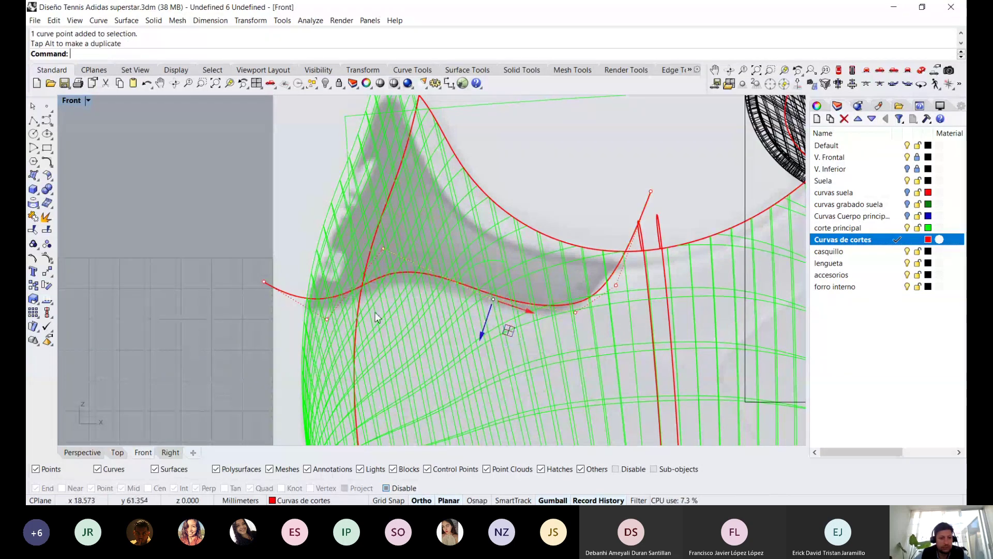
pyautogui.moveTo(227, 365); pyautogui.dragTo(343, 324)
# Clear the point selection and create a new layer named 'curvas de proyección 2'
pyautogui.scroll(-2, 408, 297)
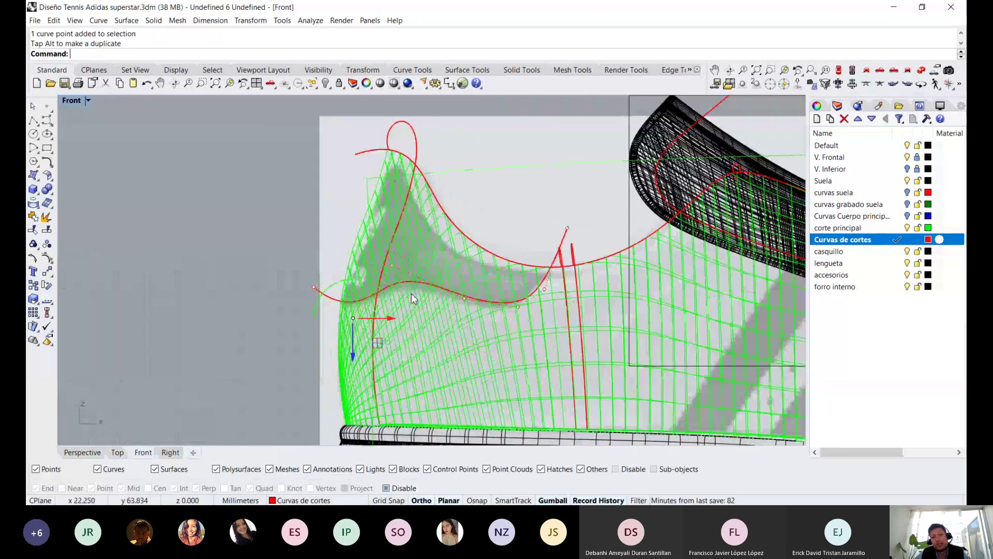
pyautogui.scroll(1, 411, 294)
pyautogui.press('Escape')
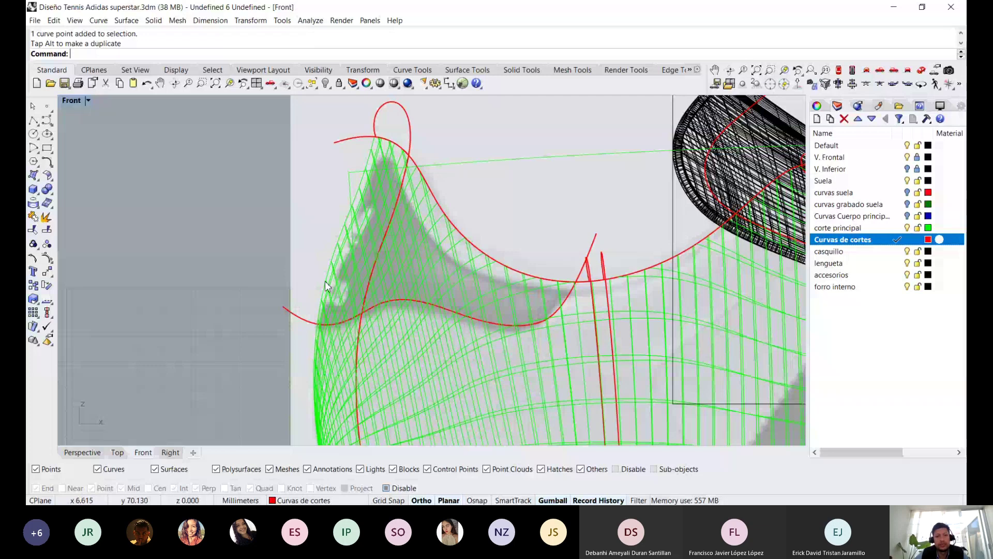
pyautogui.scroll(-2, 336, 266)
pyautogui.scroll(1, 336, 265)
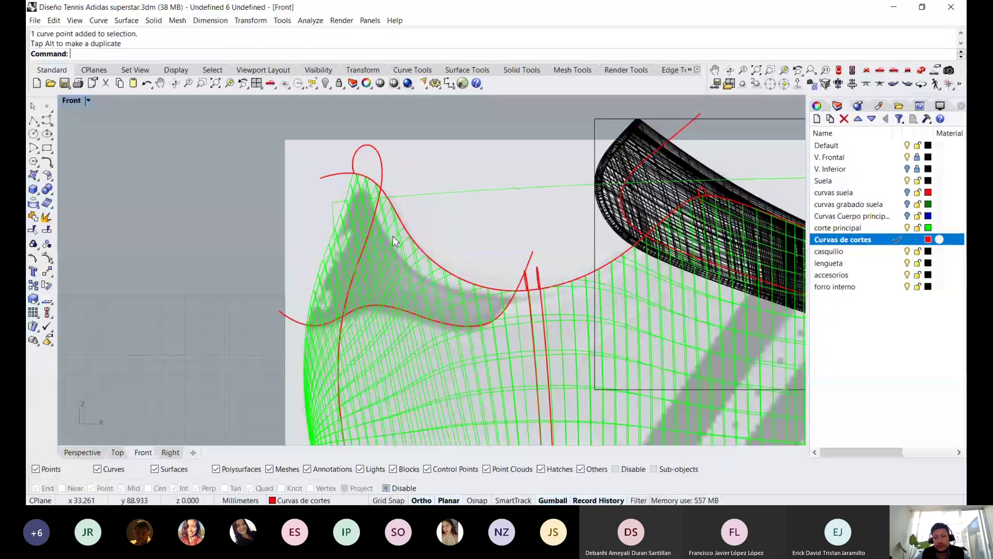
pyautogui.scroll(-1, 288, 264)
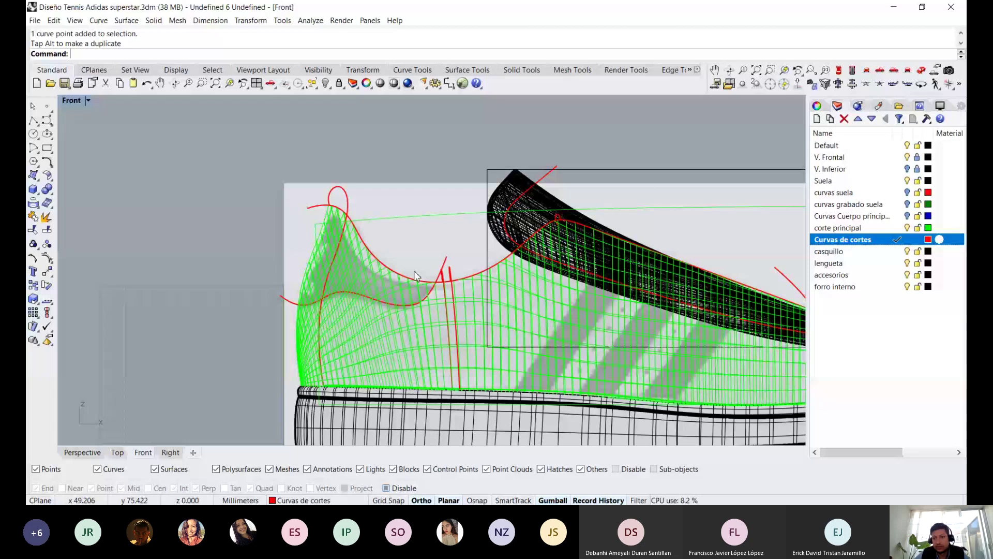
pyautogui.click(846, 287)
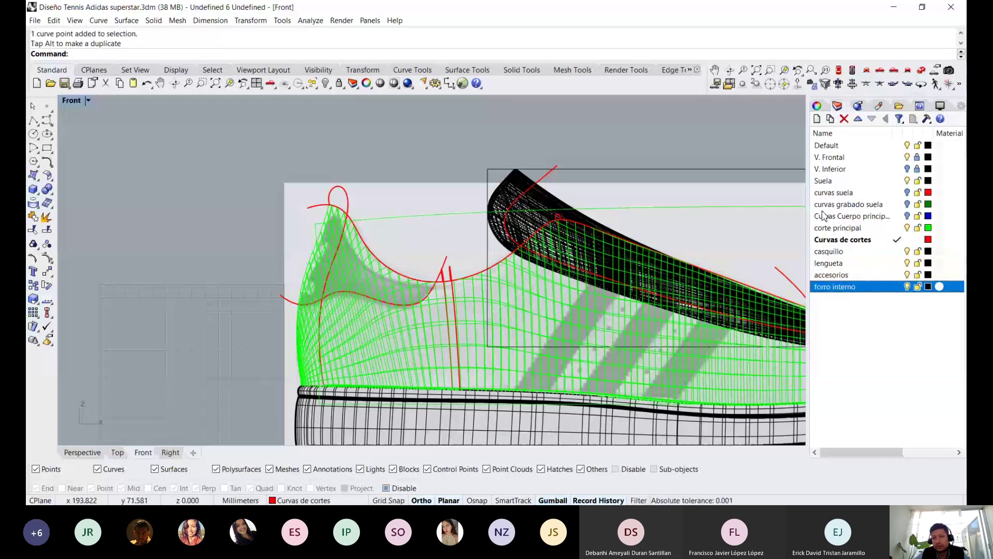
pyautogui.click(817, 119)
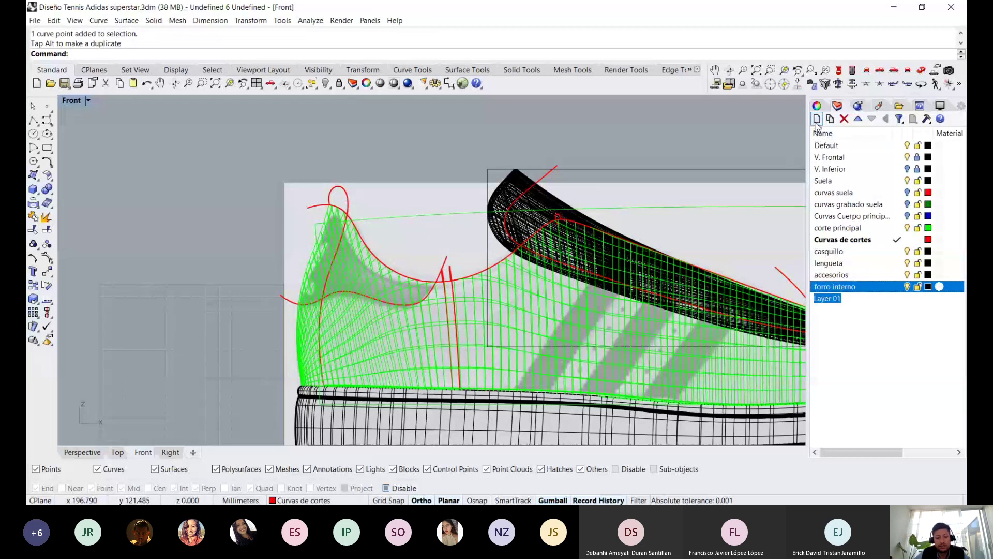
pyautogui.write('curvas ')
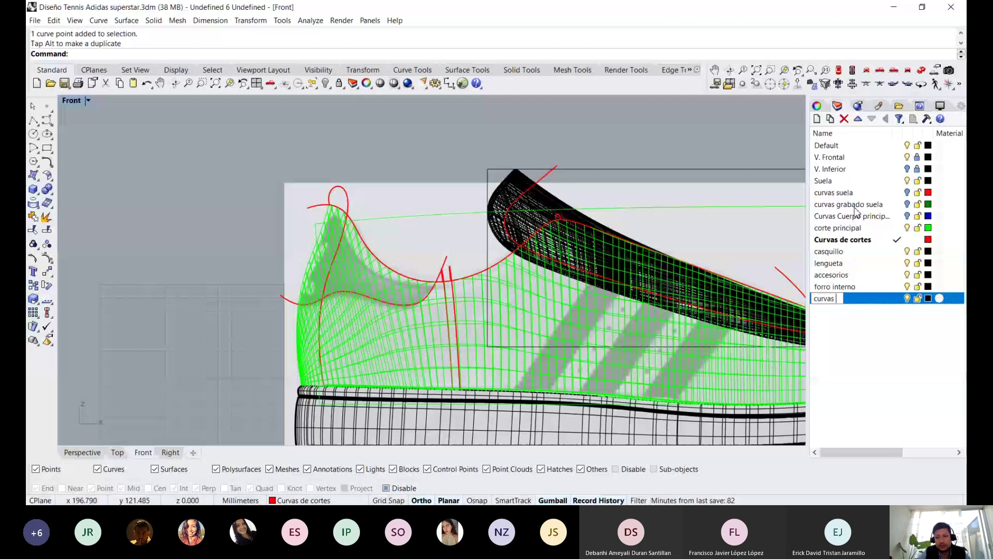
pyautogui.write('de p')
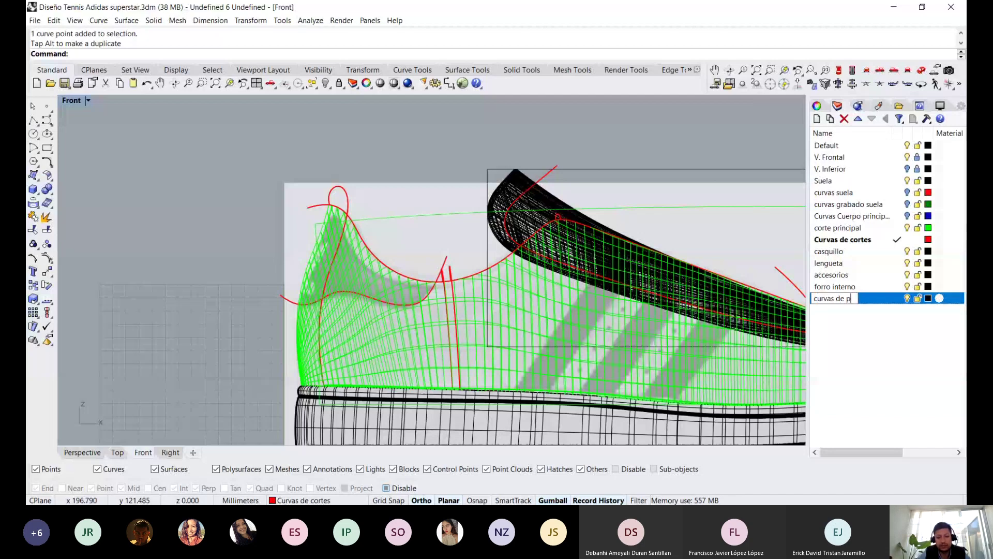
pyautogui.write('royecci')
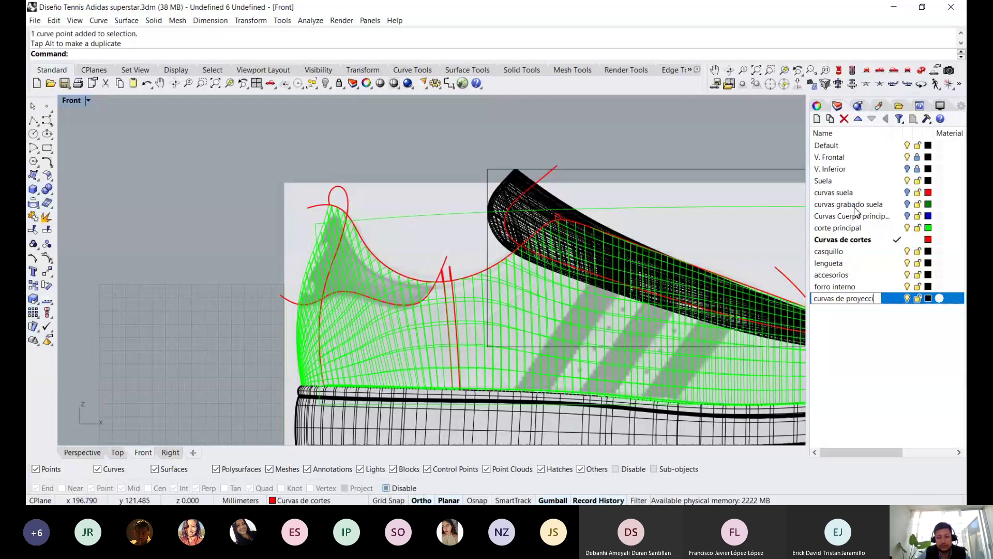
pyautogui.write('ón 2')
pyautogui.press('Return')
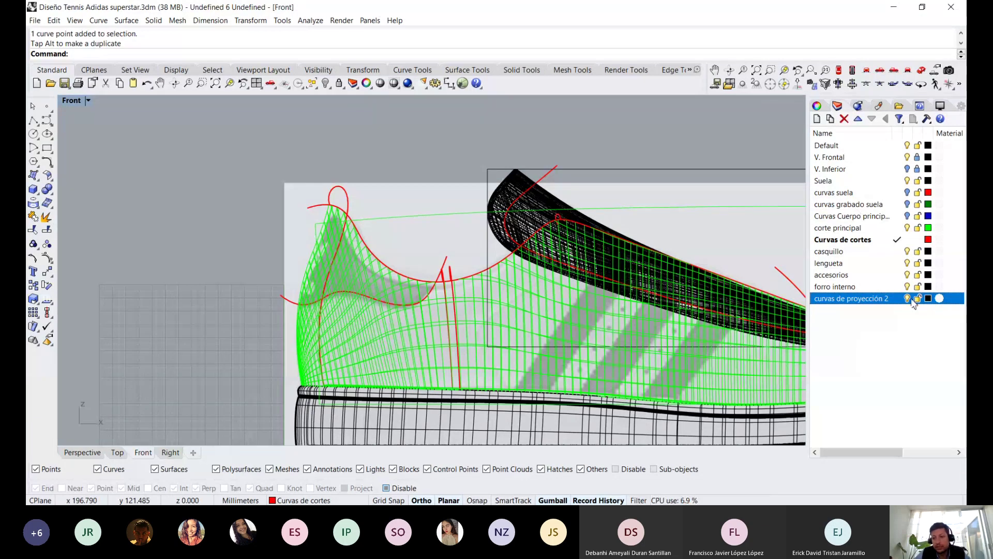
# Keep the new layer black, move the red heel-tab curve onto it, and hide Curvas de cortes
pyautogui.click(928, 298)
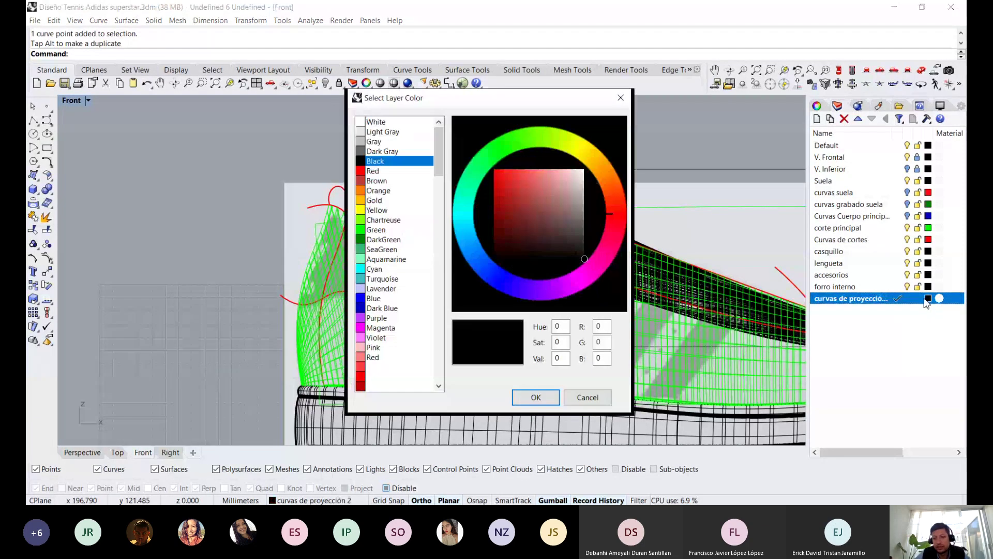
pyautogui.press('Escape')
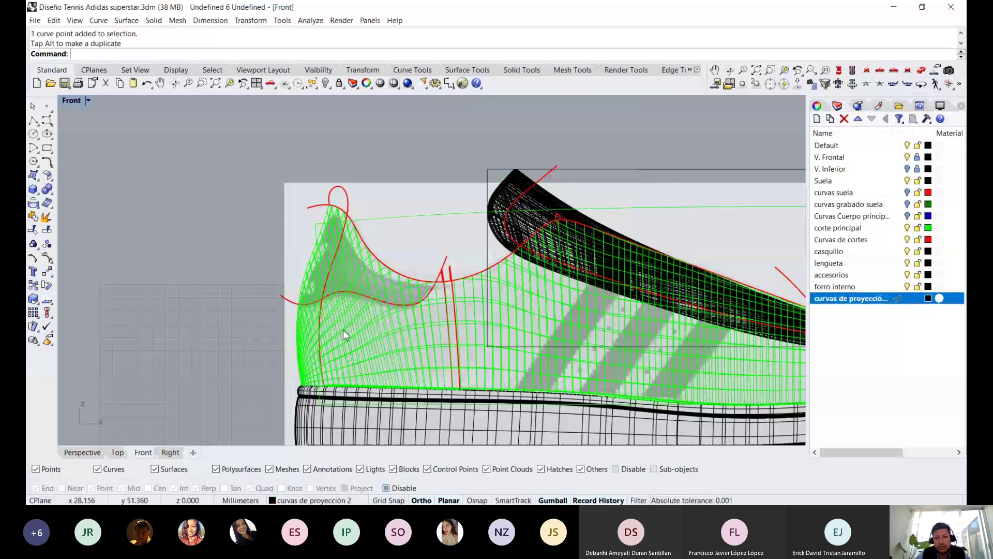
pyautogui.click(342, 296)
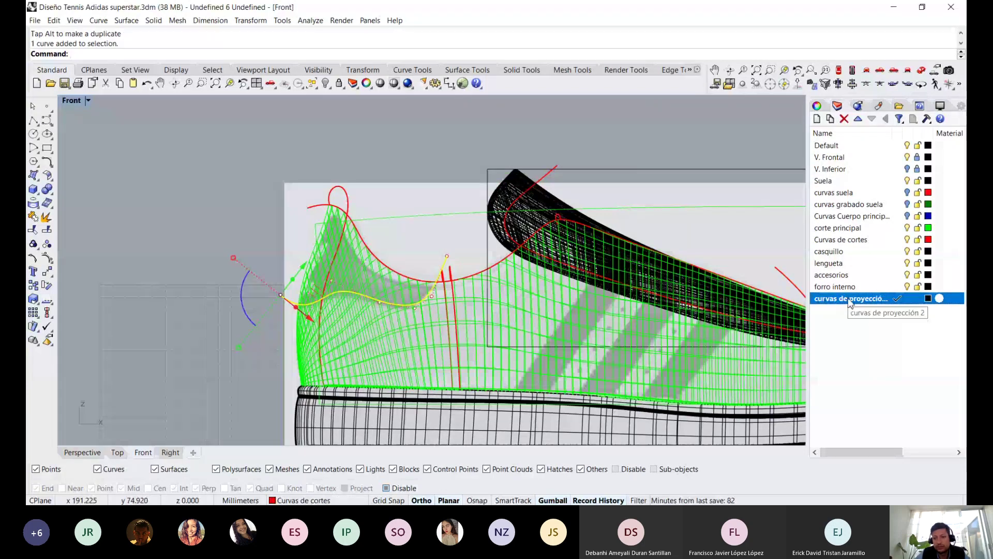
pyautogui.rightClick(851, 300)
pyautogui.click(880, 252)
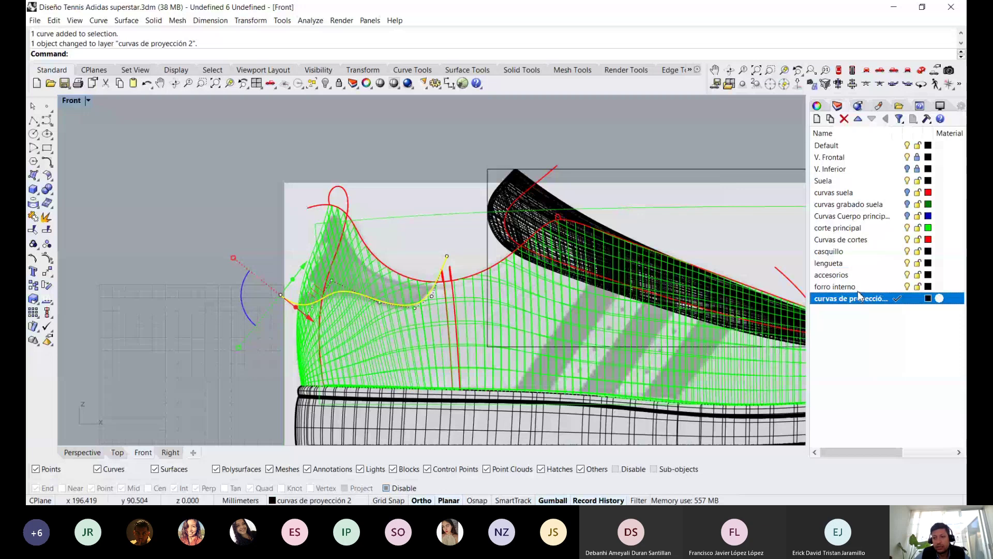
pyautogui.click(908, 240)
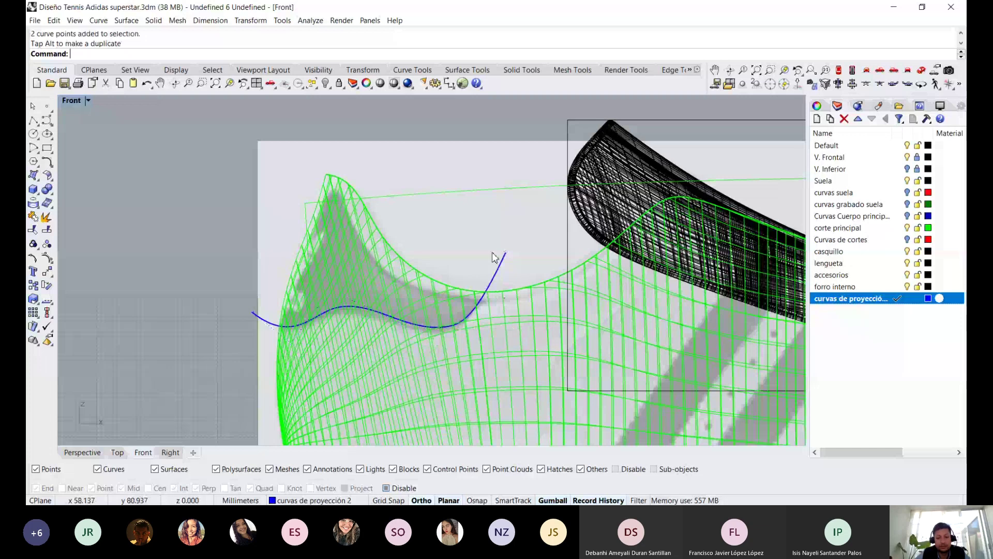
# In shaded Perspective, move both cage boxes onto the Curvas de cortes layer
pyautogui.hotkey('ctrl', 'F4')
pyautogui.moveTo(436, 284); pyautogui.dragTo(385, 290, button='right')
pyautogui.scroll(3, 385, 290)
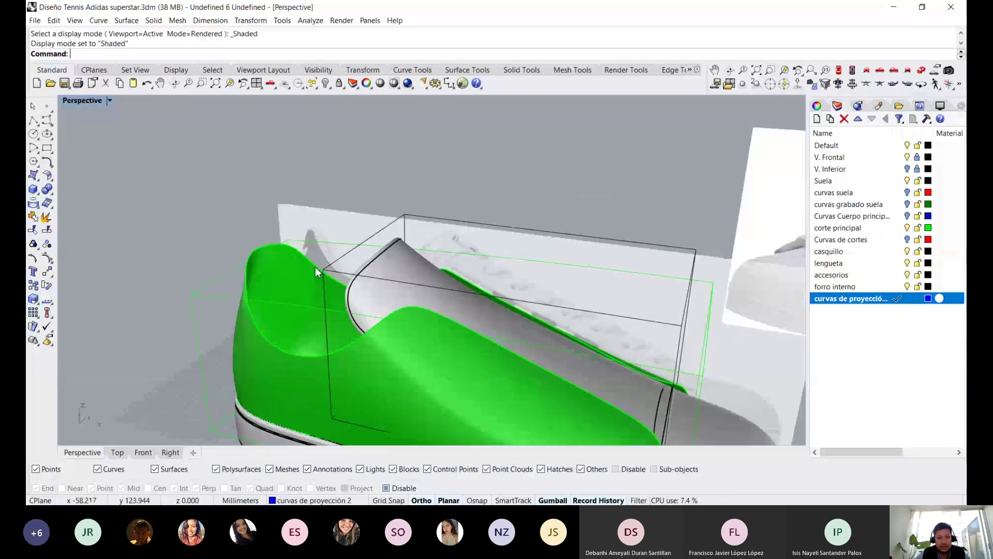
pyautogui.scroll(-2, 321, 273)
pyautogui.scroll(-5, 321, 273)
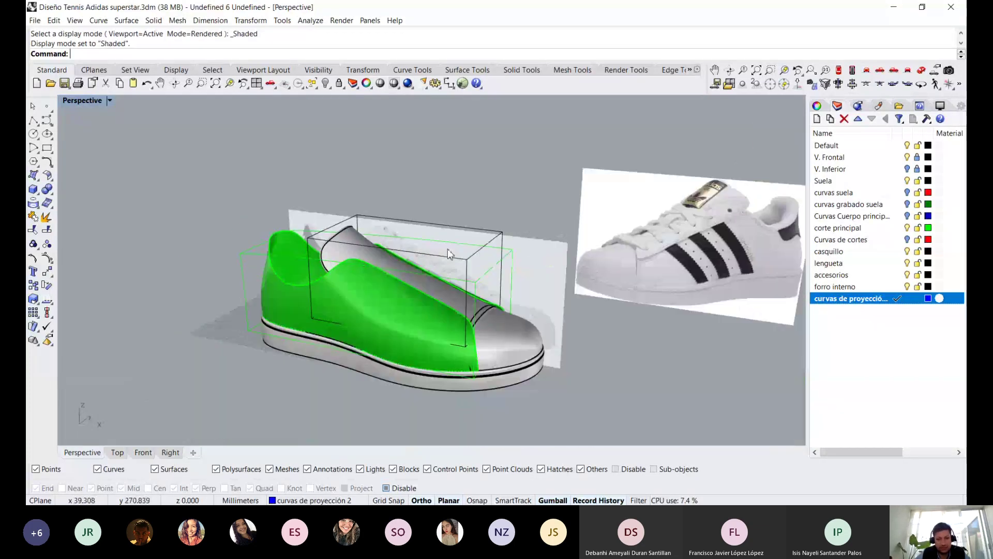
pyautogui.click(494, 233)
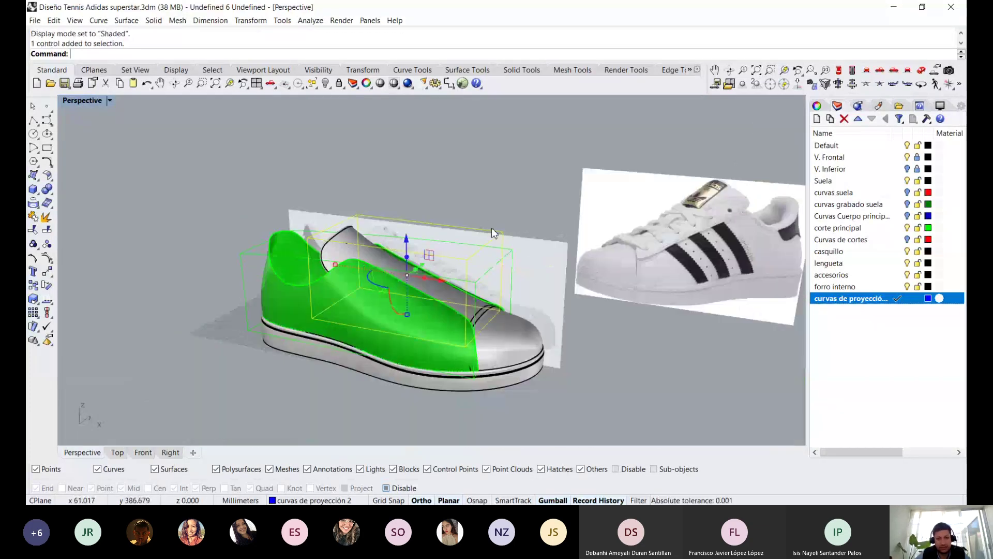
pyautogui.click(833, 241)
pyautogui.rightClick(834, 240)
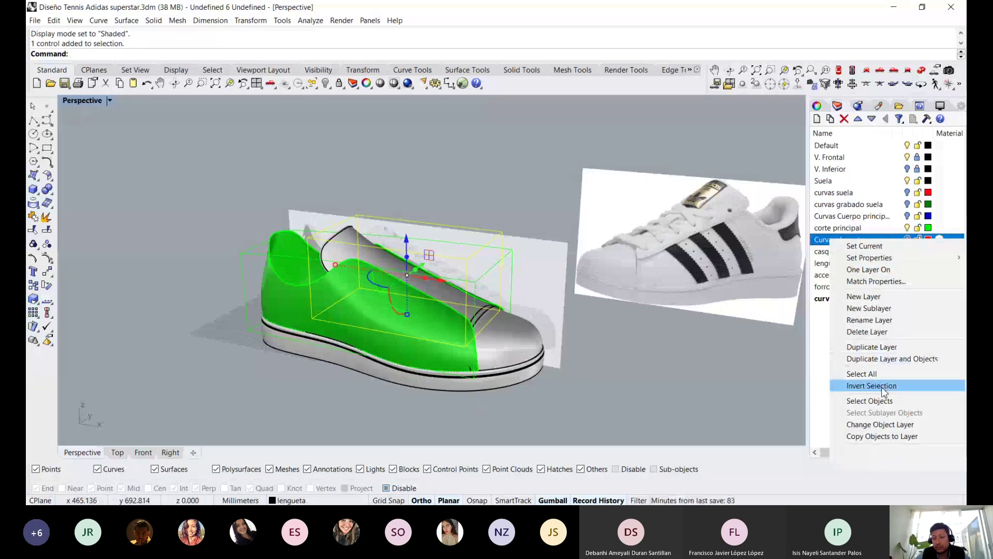
pyautogui.click(883, 423)
pyautogui.click(508, 259)
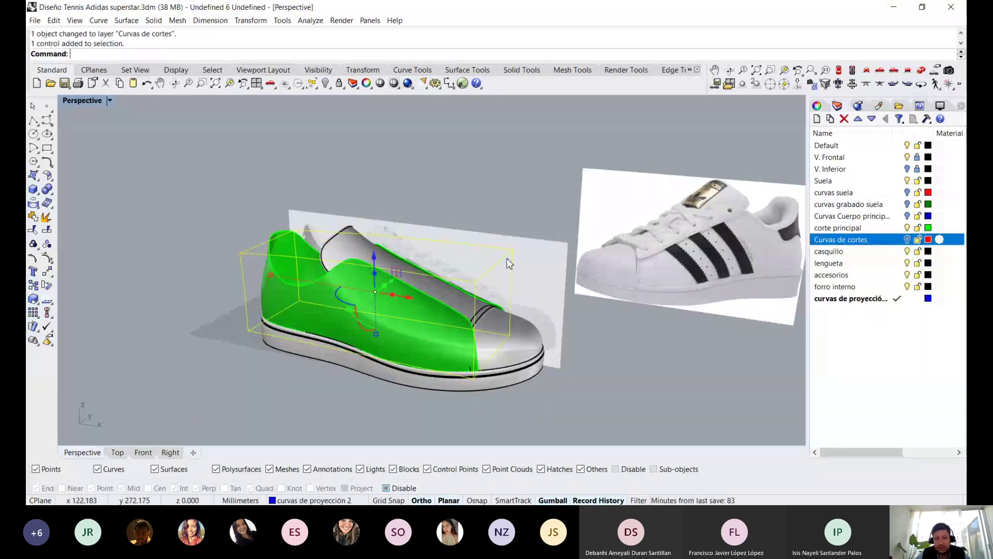
pyautogui.rightClick(834, 242)
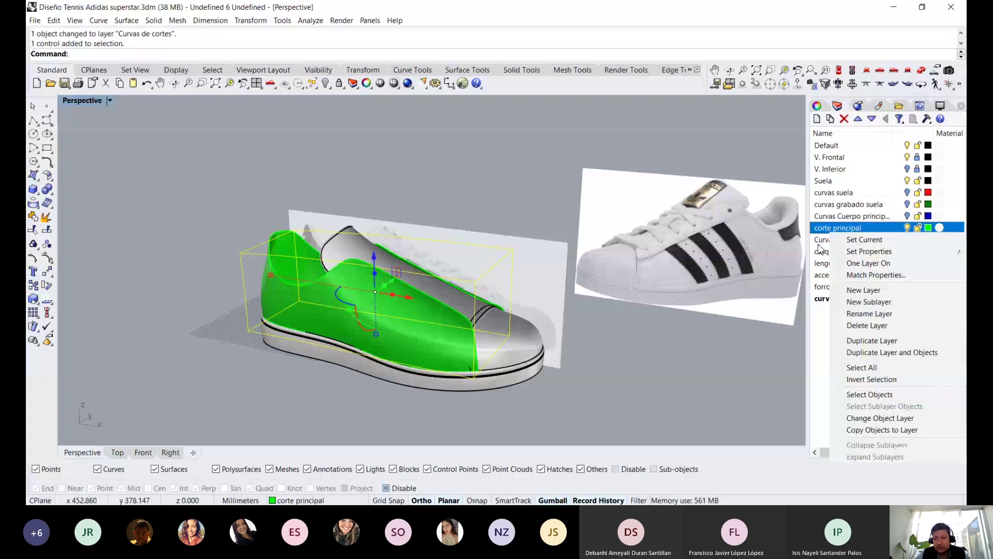
pyautogui.click(859, 431)
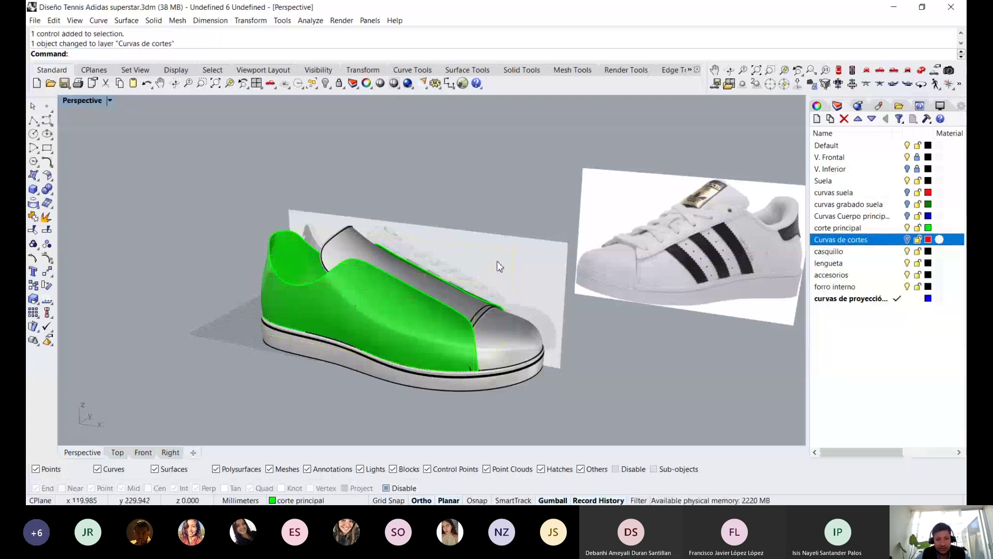
# Select the blue heel curve and view it in the Front viewport
pyautogui.scroll(4, 521, 232)
pyautogui.moveTo(521, 232); pyautogui.dragTo(374, 259, button='right')
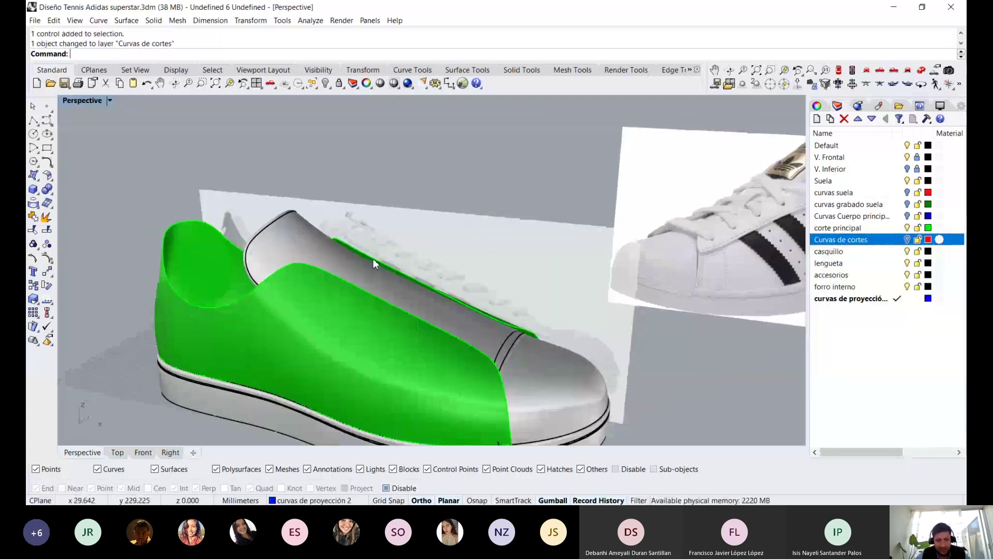
pyautogui.scroll(5, 306, 213)
pyautogui.scroll(-5, 305, 212)
pyautogui.moveTo(331, 219); pyautogui.dragTo(373, 313, button='right')
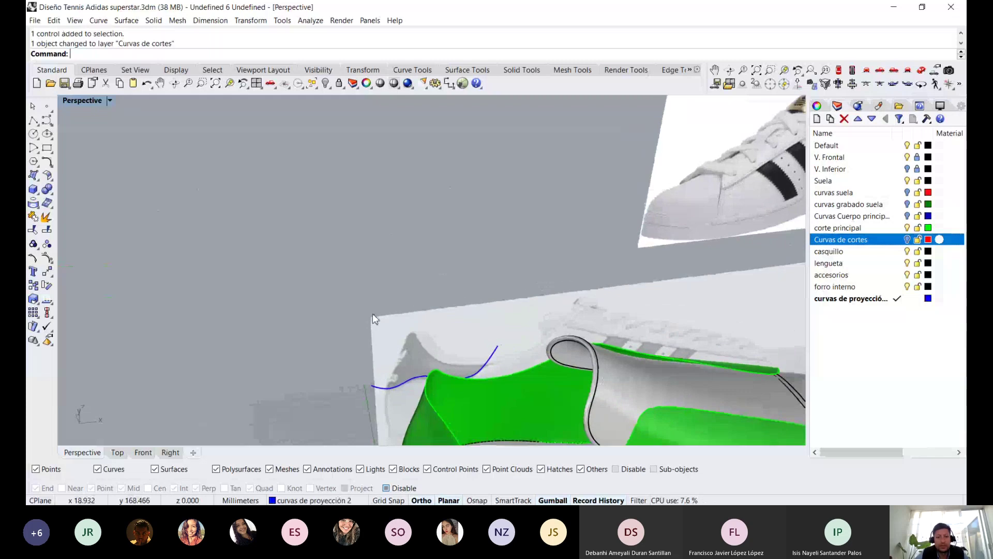
pyautogui.click(388, 389)
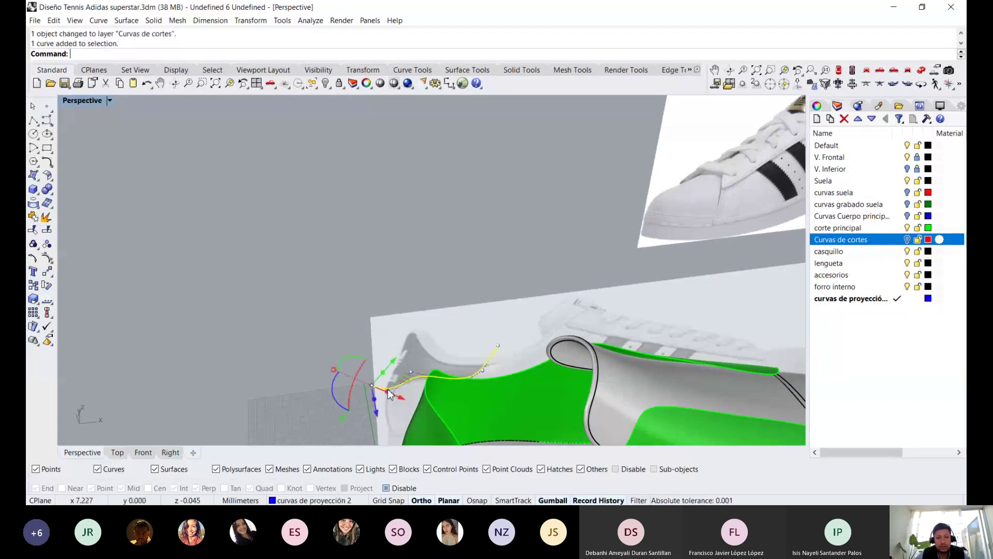
pyautogui.hotkey('ctrl', 'F2')
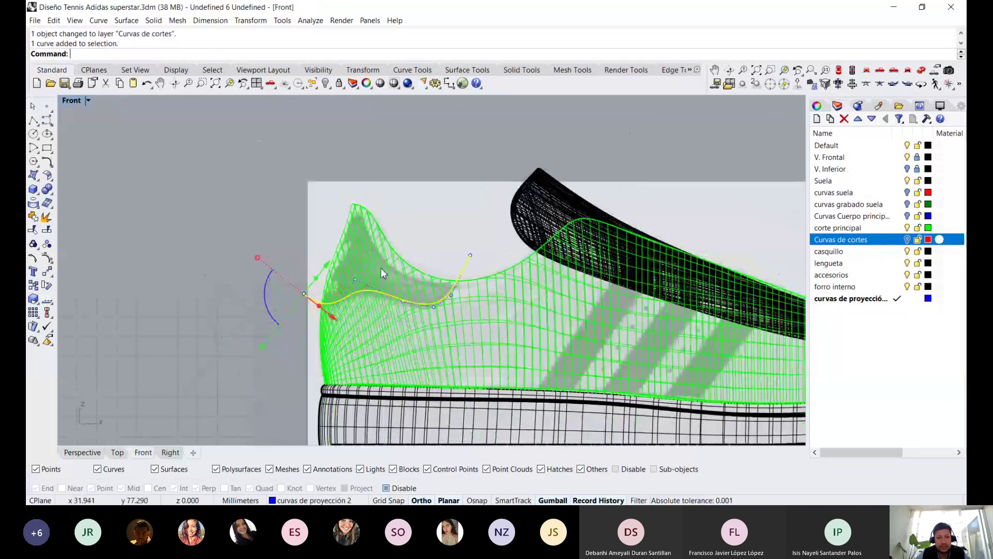
# Project the blue heel curve onto the green shoe upper
pyautogui.click(120, 240)
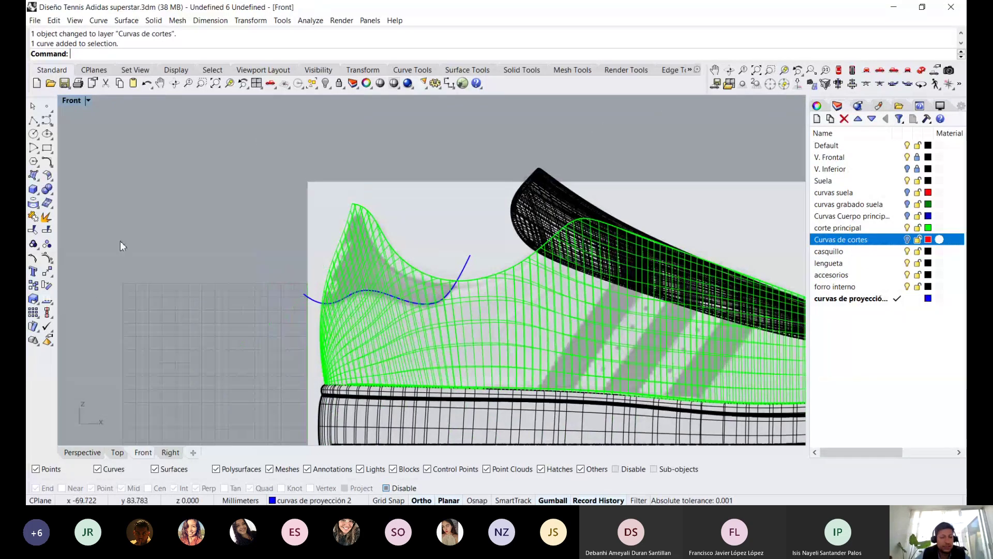
pyautogui.click(45, 217)
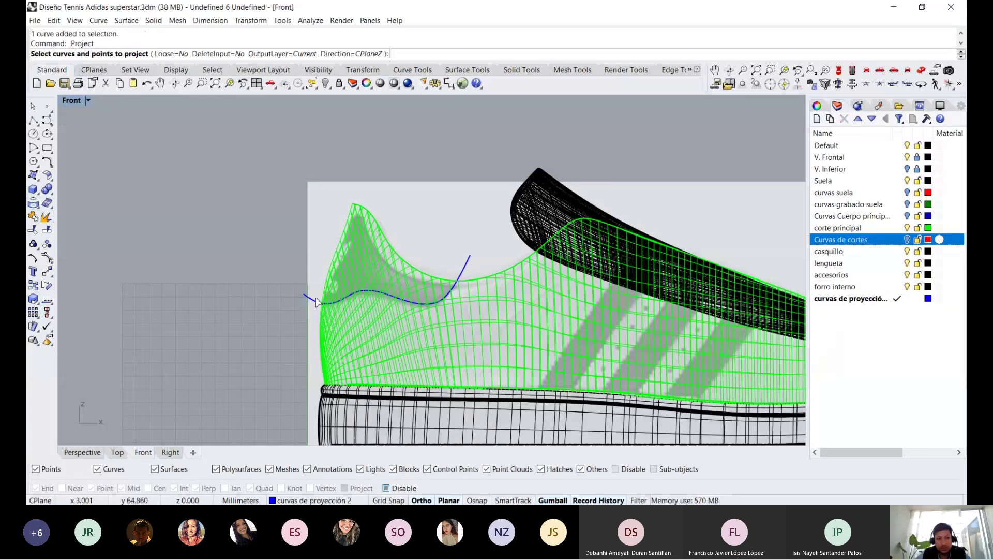
pyautogui.click(316, 299)
pyautogui.press('Return')
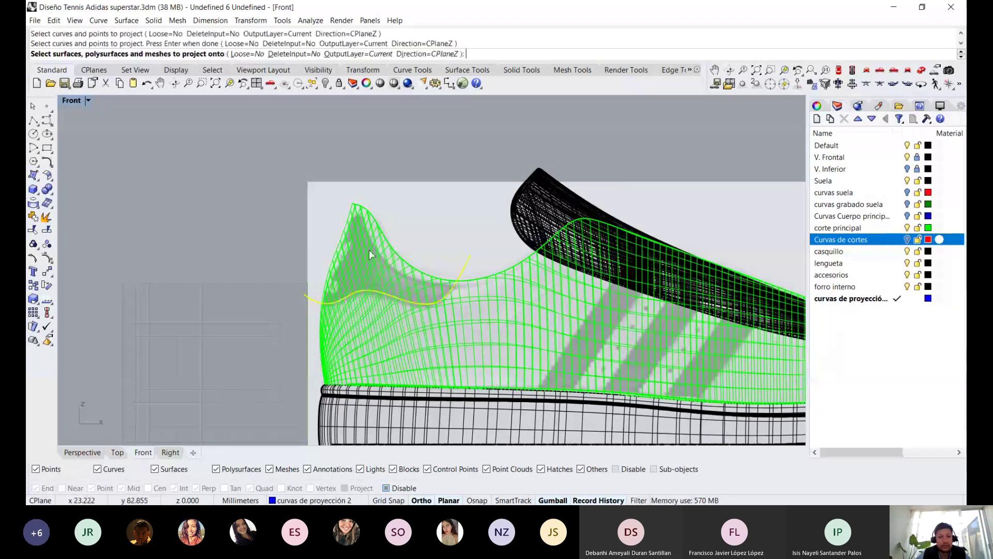
pyautogui.click(370, 254)
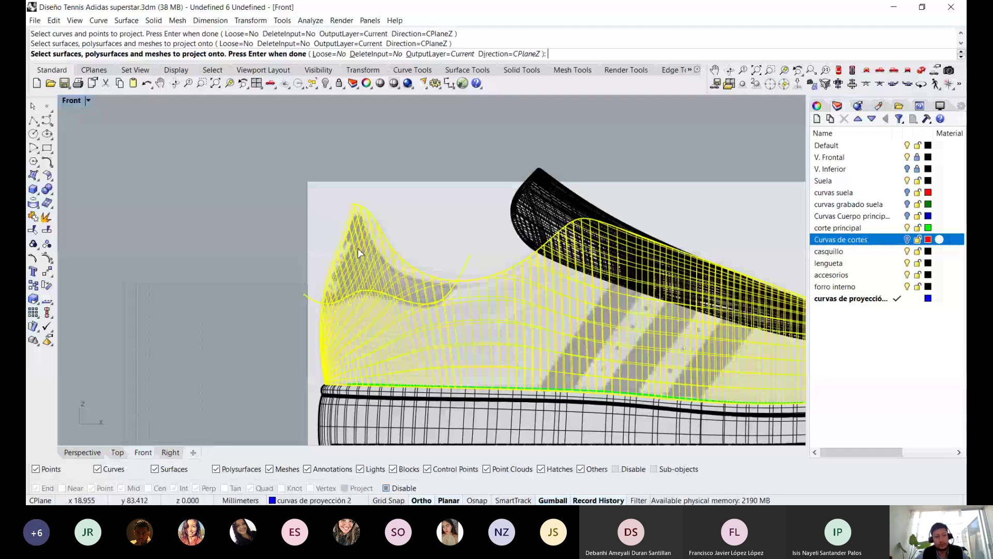
pyautogui.press('Return')
# Return to Perspective, orbit behind the heel, and show the hidden collar surface
pyautogui.click(82, 452)
pyautogui.scroll(3, 454, 259)
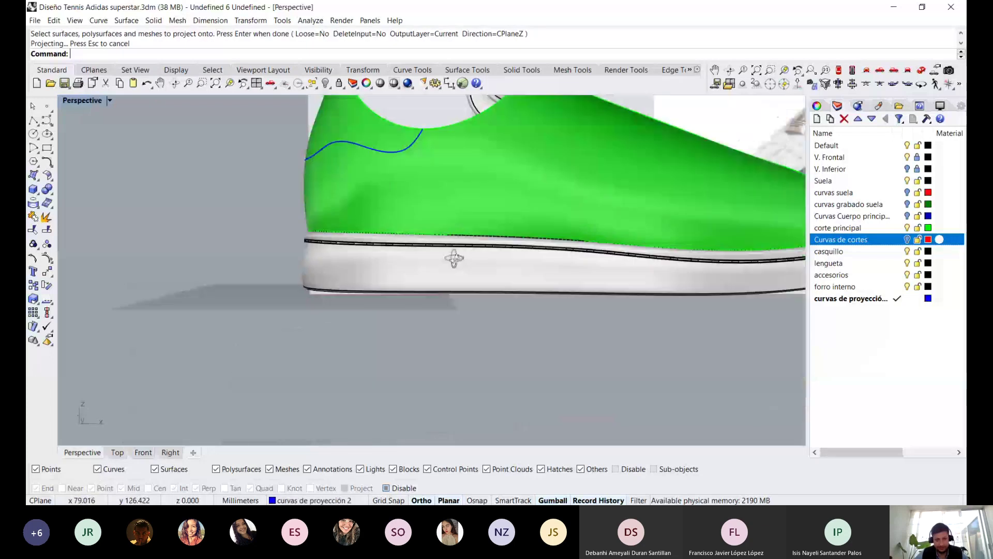
pyautogui.moveTo(455, 259); pyautogui.dragTo(569, 253, button='right')
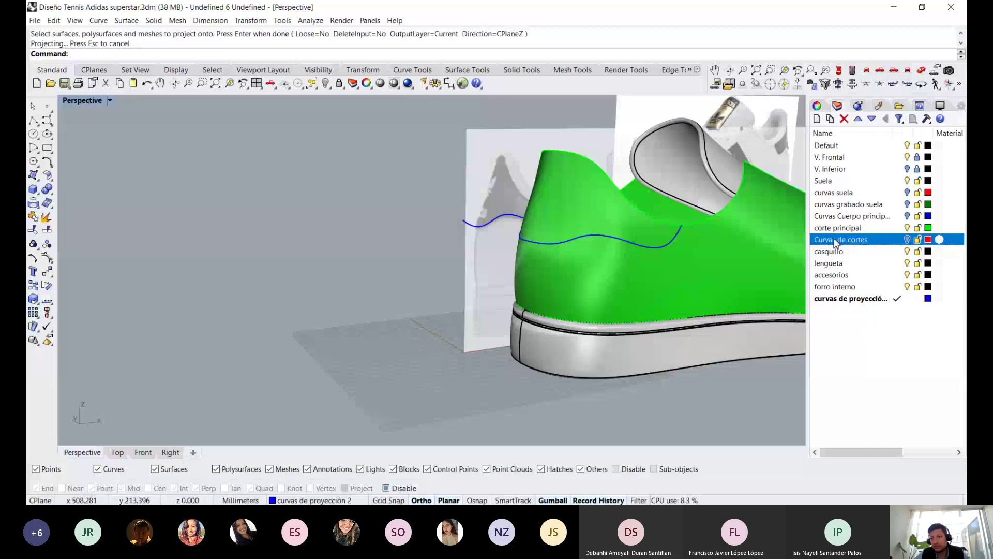
pyautogui.rightClick(326, 84)
pyautogui.scroll(-3, 520, 198)
pyautogui.scroll(-3, 560, 222)
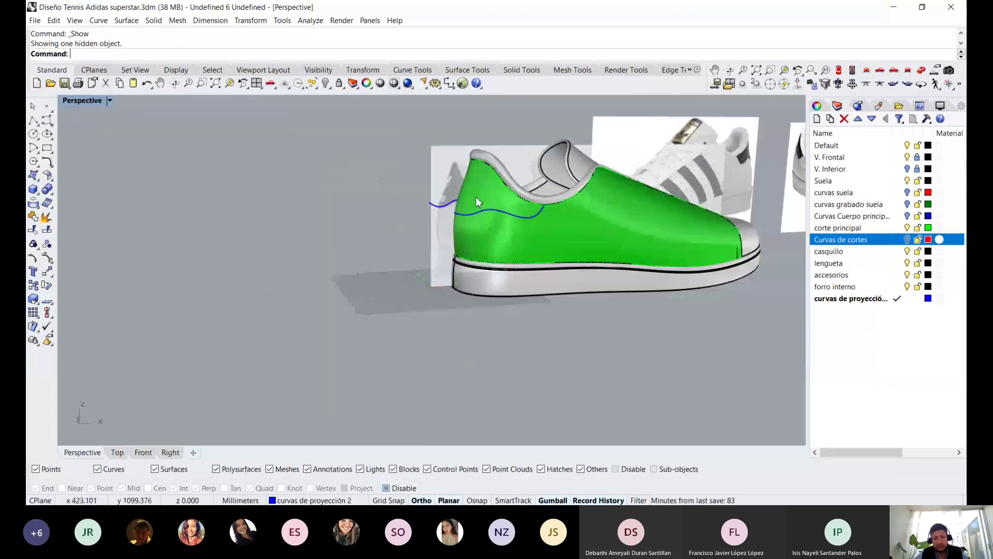
pyautogui.moveTo(476, 196)
pyautogui.mouseDown(button='right')
pyautogui.moveTo(467, 231)
pyautogui.moveTo(496, 241)
pyautogui.mouseUp(button='right')
pyautogui.scroll(3, 543, 253)
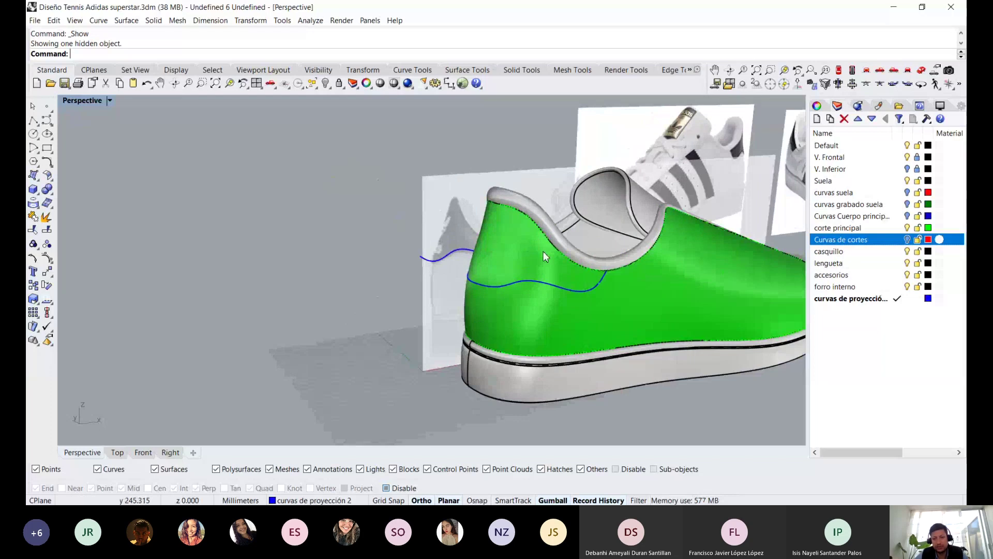
pyautogui.scroll(-3, 543, 253)
pyautogui.moveTo(543, 253); pyautogui.dragTo(389, 237, button='right')
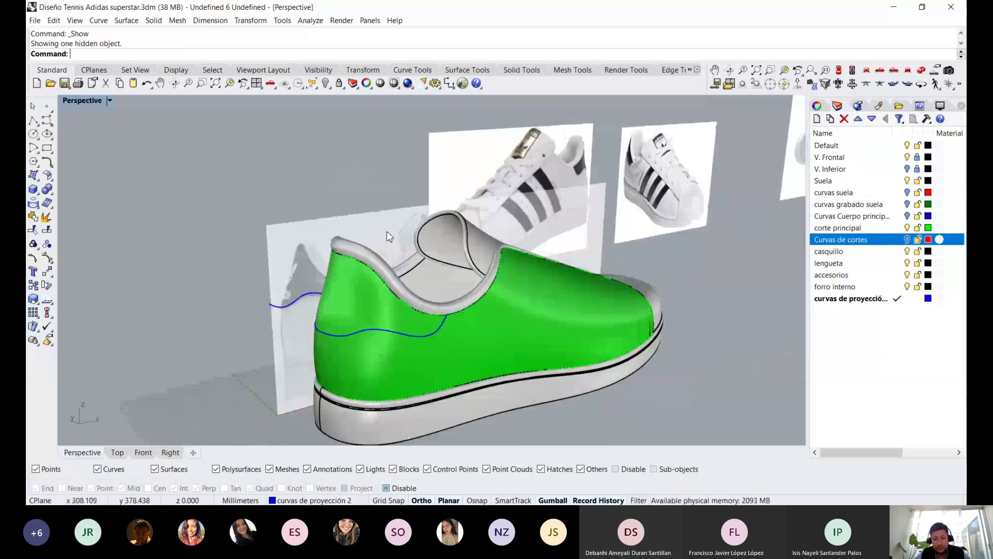
pyautogui.scroll(3, 430, 287)
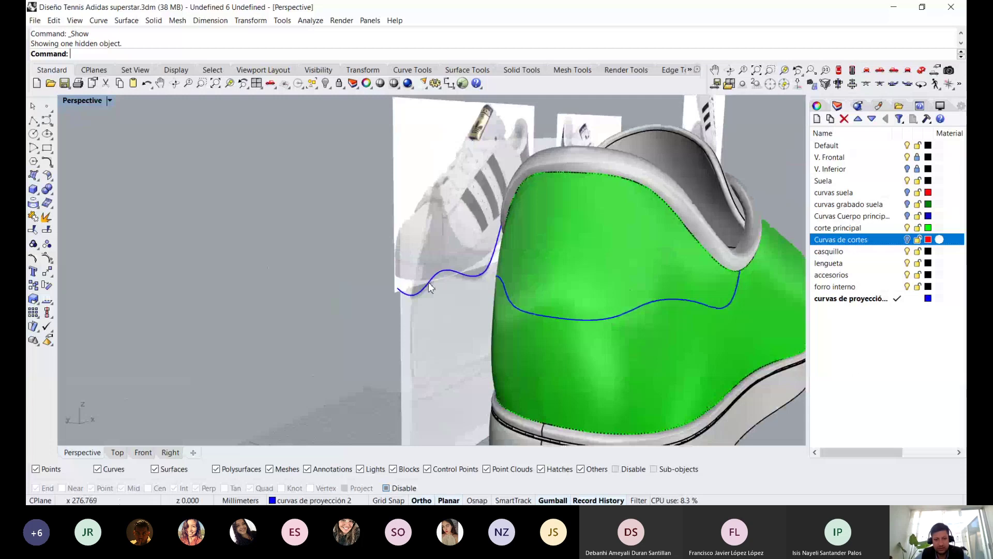
pyautogui.scroll(-3, 430, 288)
# Try raising and nudging points of the projected heel curve with the gumball
pyautogui.click(302, 301)
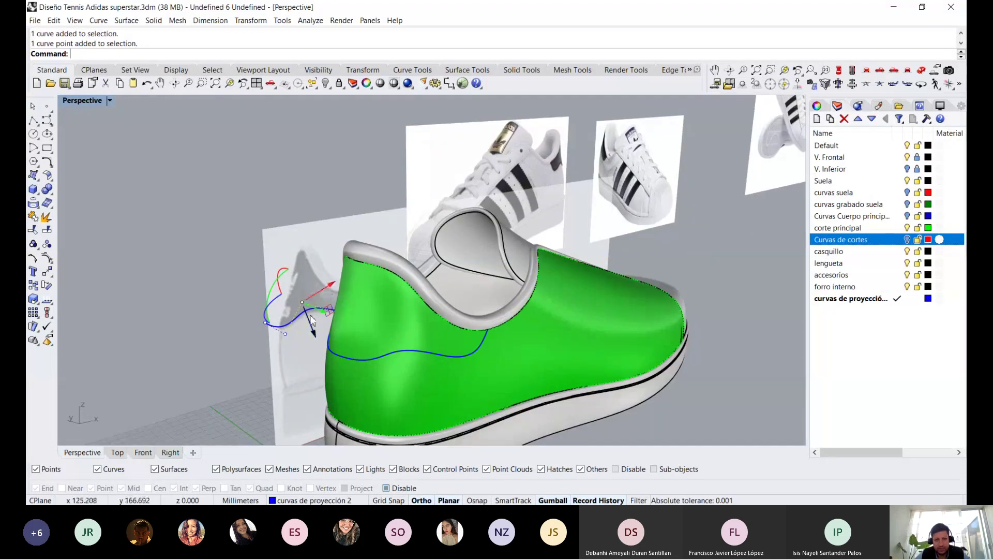
pyautogui.moveTo(311, 319); pyautogui.dragTo(331, 293)
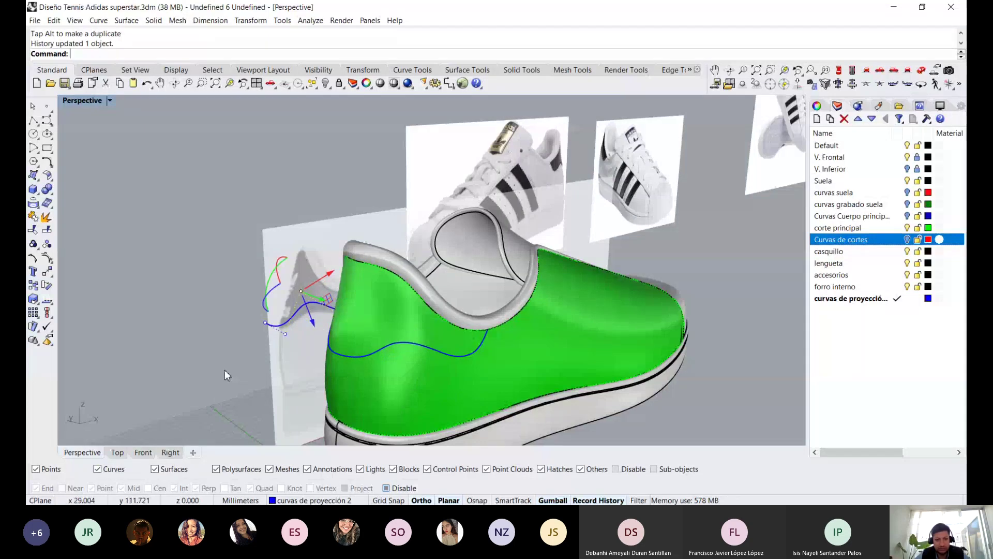
pyautogui.moveTo(225, 370); pyautogui.dragTo(291, 306)
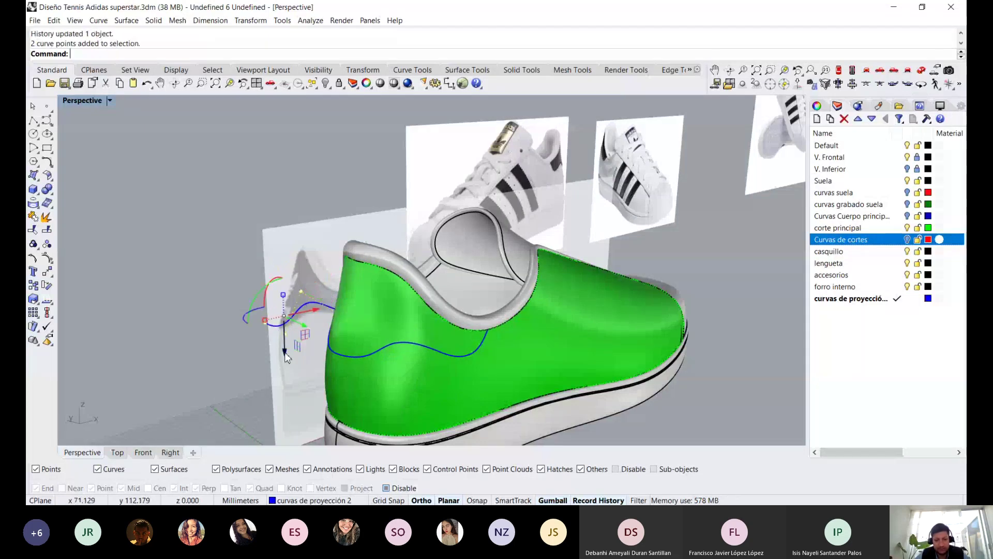
pyautogui.moveTo(286, 357); pyautogui.dragTo(289, 347)
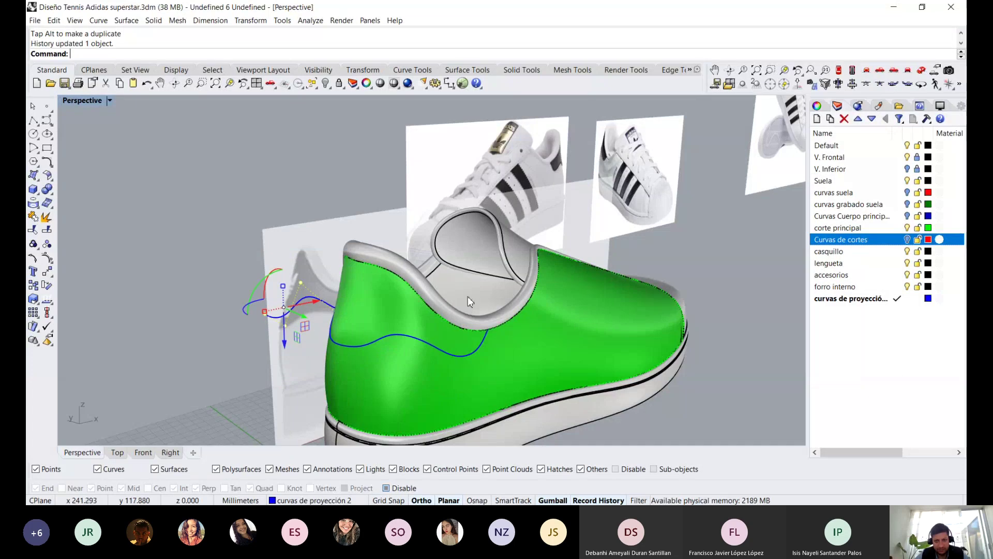
pyautogui.scroll(-3, 288, 343)
pyautogui.moveTo(362, 279)
pyautogui.mouseDown(button='right')
pyautogui.moveTo(423, 267)
pyautogui.moveTo(327, 282)
pyautogui.mouseUp(button='right')
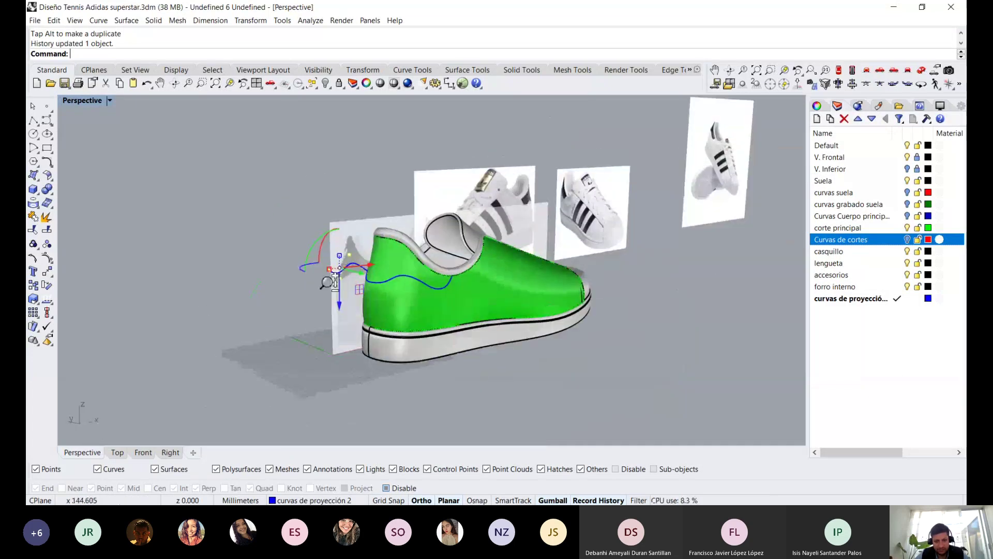
pyautogui.scroll(3, 326, 282)
pyautogui.moveTo(305, 241)
pyautogui.mouseDown()
pyautogui.moveTo(379, 327)
pyautogui.moveTo(334, 308)
pyautogui.mouseUp()
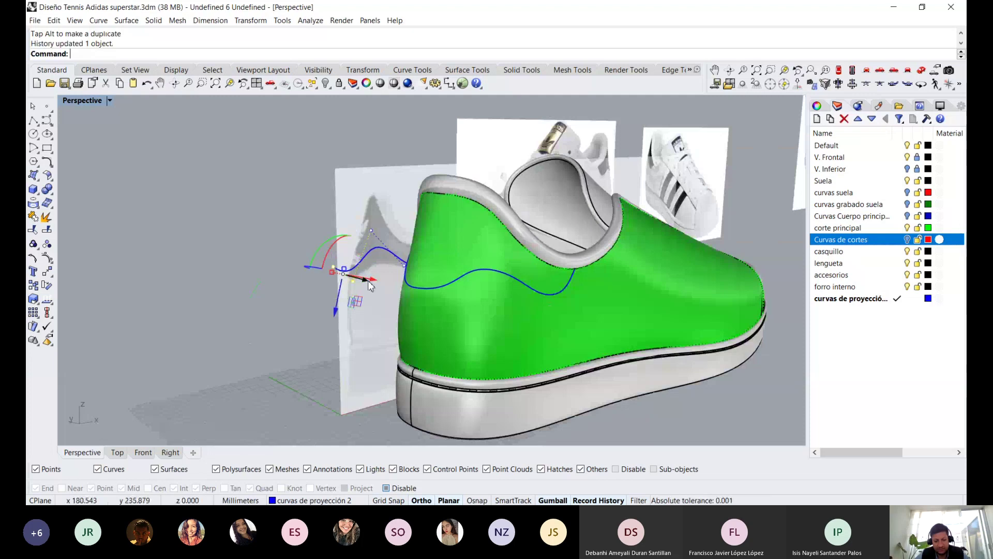
pyautogui.moveTo(361, 303); pyautogui.dragTo(277, 315, button='right')
pyautogui.moveTo(276, 308)
pyautogui.mouseDown()
pyautogui.moveTo(286, 308)
pyautogui.moveTo(274, 305)
pyautogui.mouseUp()
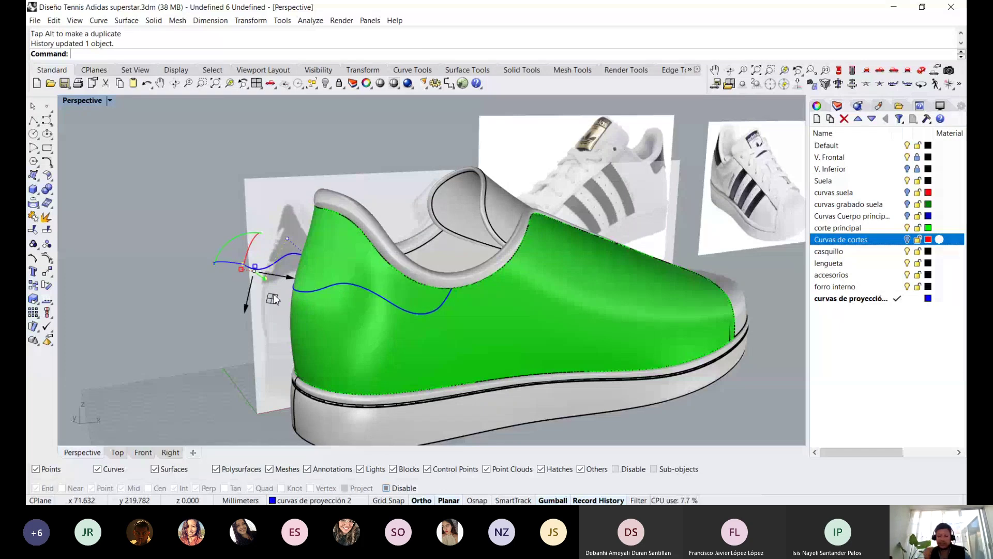
# Undo the last heel-curve move, deselect it, and orbit the Perspective view
pyautogui.hotkey('ctrl', 'z')
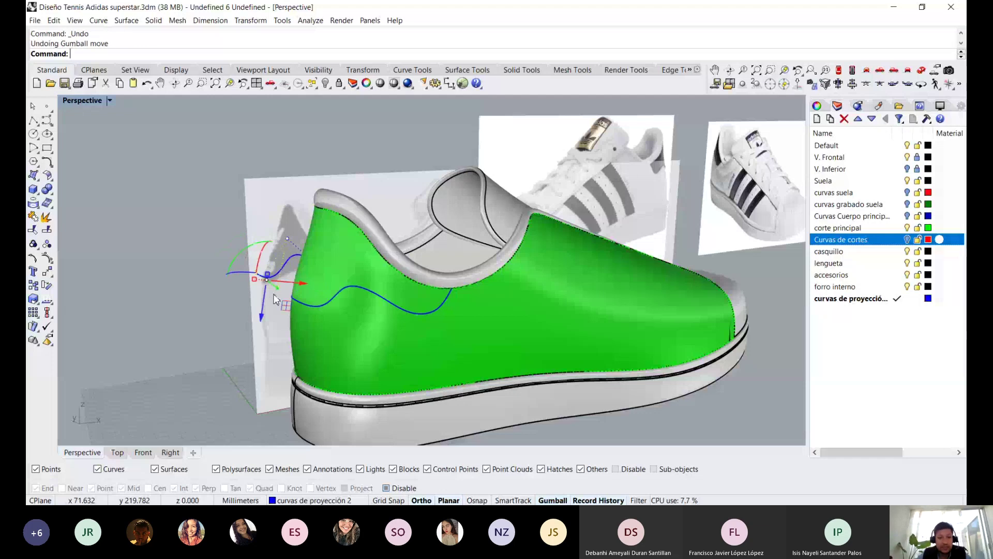
pyautogui.press('Escape')
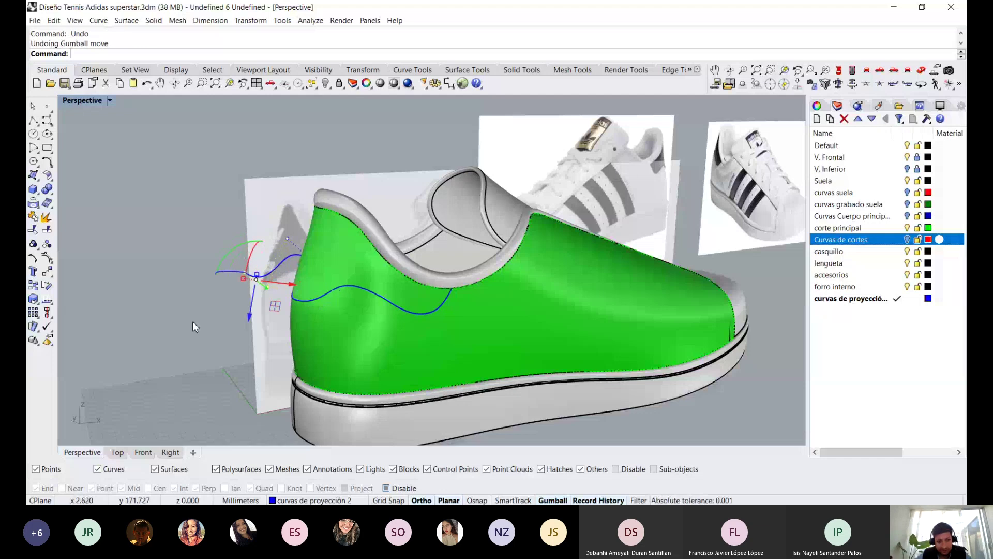
pyautogui.scroll(-3, 319, 279)
pyautogui.moveTo(321, 280)
pyautogui.mouseDown(button='right')
pyautogui.moveTo(398, 281)
pyautogui.moveTo(362, 275)
pyautogui.mouseUp(button='right')
pyautogui.scroll(2, 333, 271)
pyautogui.scroll(3, 331, 269)
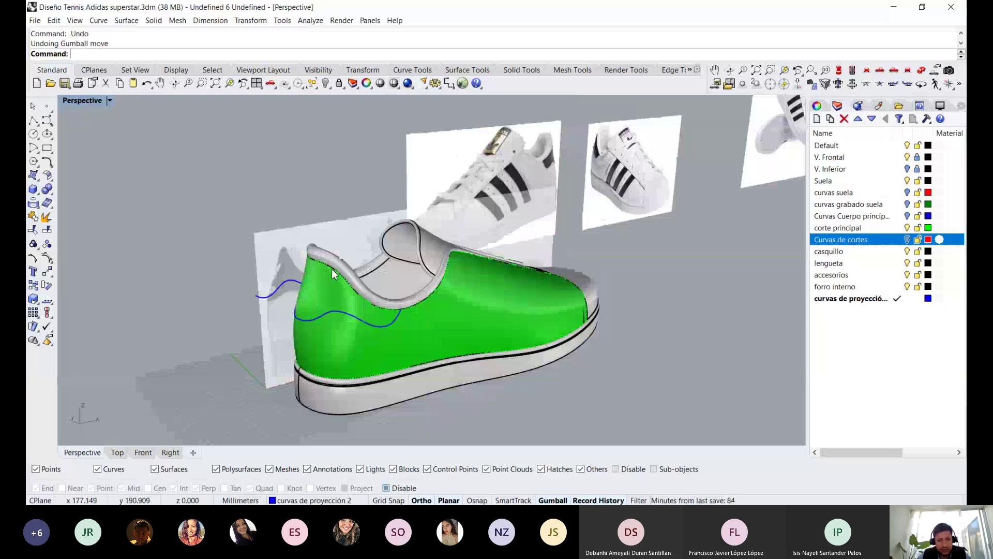
# Drag one control point of the blue heel cut curve up toward the heel collar with the gumball
pyautogui.click(290, 284)
pyautogui.scroll(4, 305, 240)
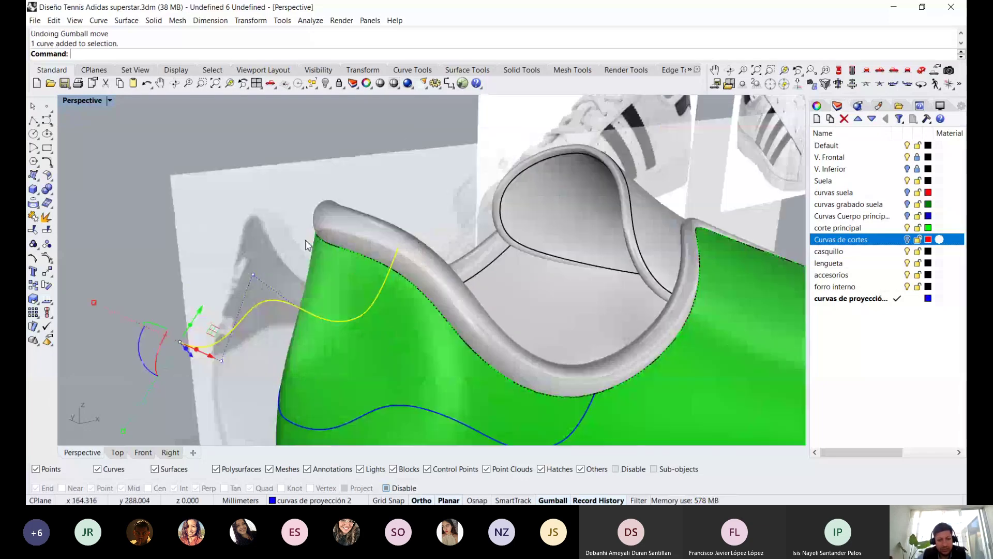
pyautogui.click(320, 321)
pyautogui.scroll(-1, 375, 297)
pyautogui.scroll(-3, 374, 297)
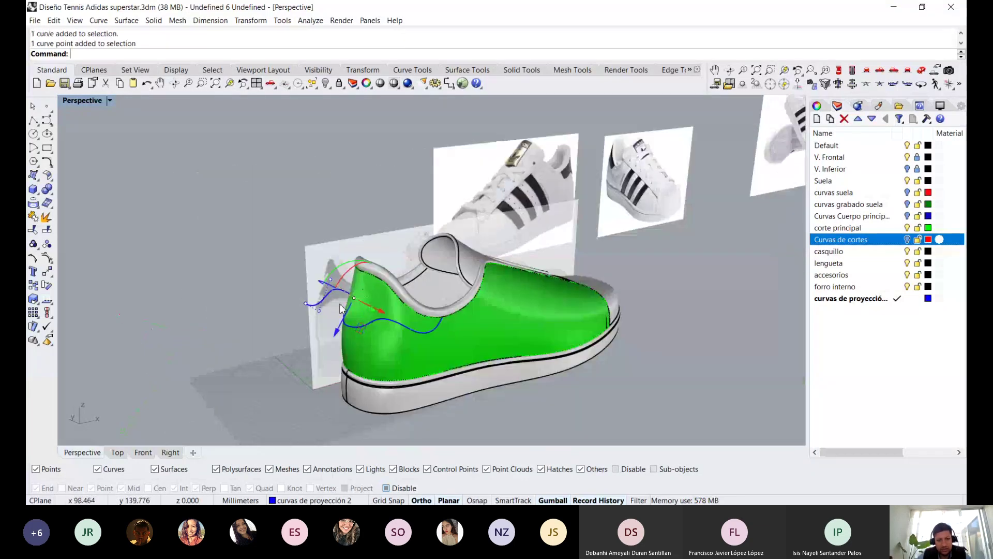
pyautogui.scroll(2, 337, 249)
pyautogui.scroll(1, 324, 264)
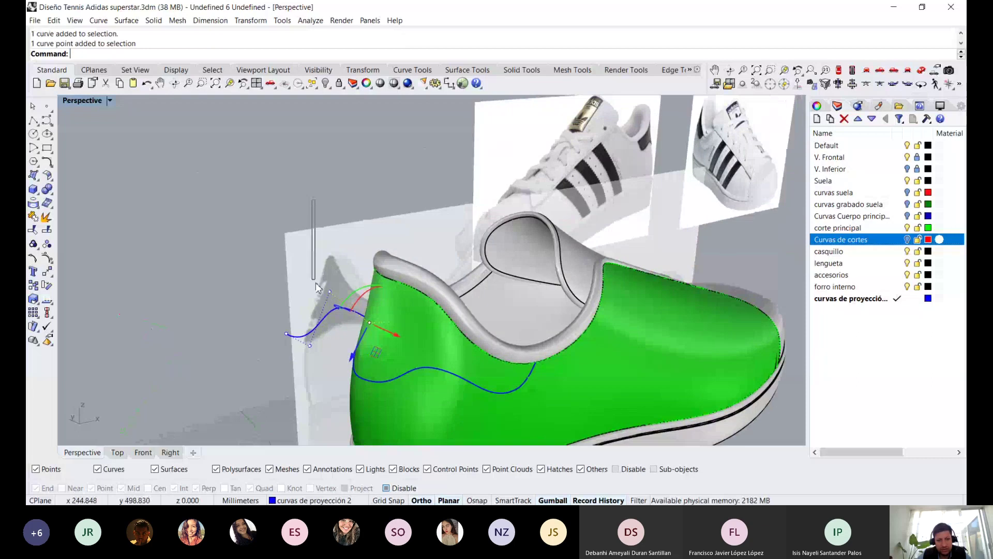
pyautogui.moveTo(315, 282); pyautogui.dragTo(347, 318, button='right')
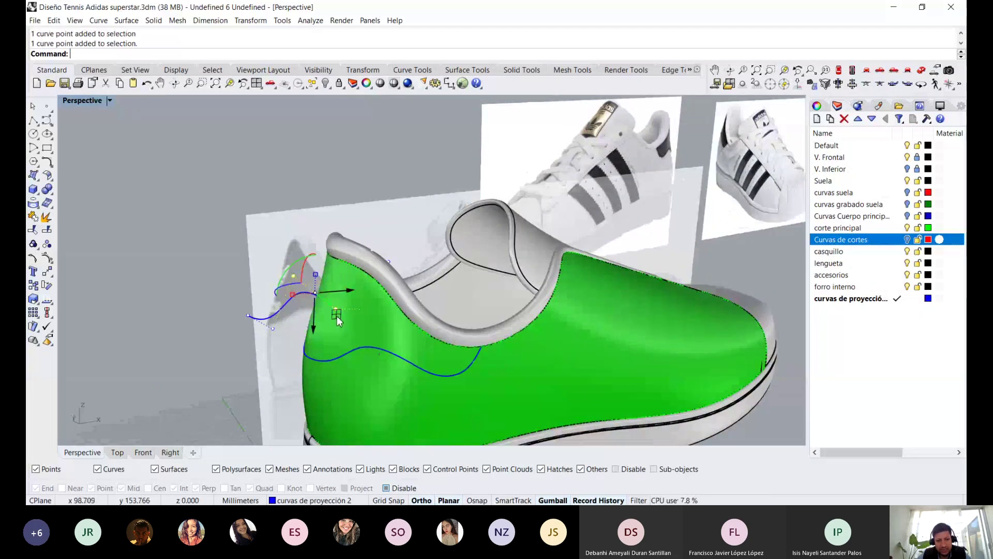
pyautogui.moveTo(341, 311); pyautogui.dragTo(341, 314)
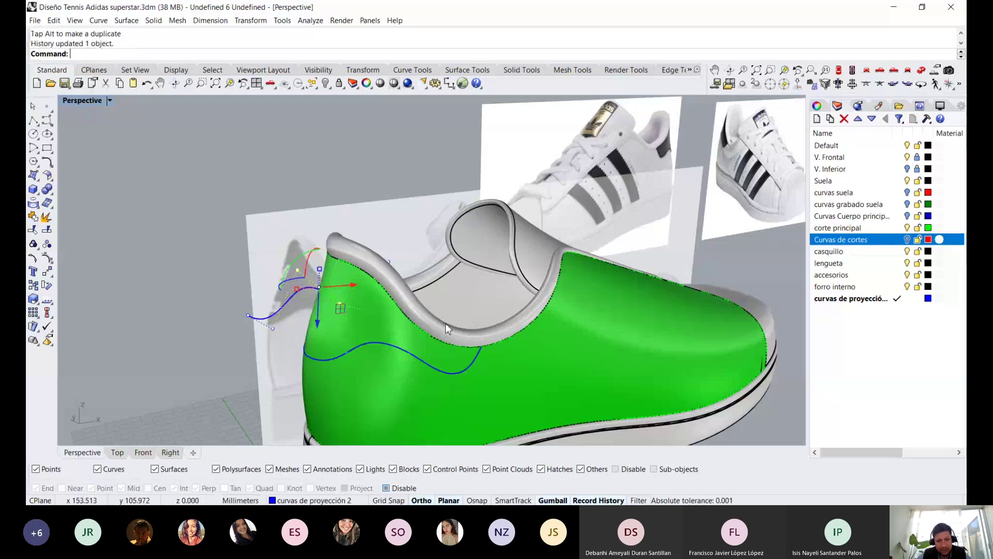
pyautogui.moveTo(445, 323)
pyautogui.mouseDown(button='right')
pyautogui.moveTo(281, 244)
pyautogui.moveTo(435, 264)
pyautogui.moveTo(681, 228)
pyautogui.moveTo(466, 351)
pyautogui.moveTo(476, 348)
pyautogui.moveTo(523, 244)
pyautogui.moveTo(256, 274)
pyautogui.mouseUp(button='right')
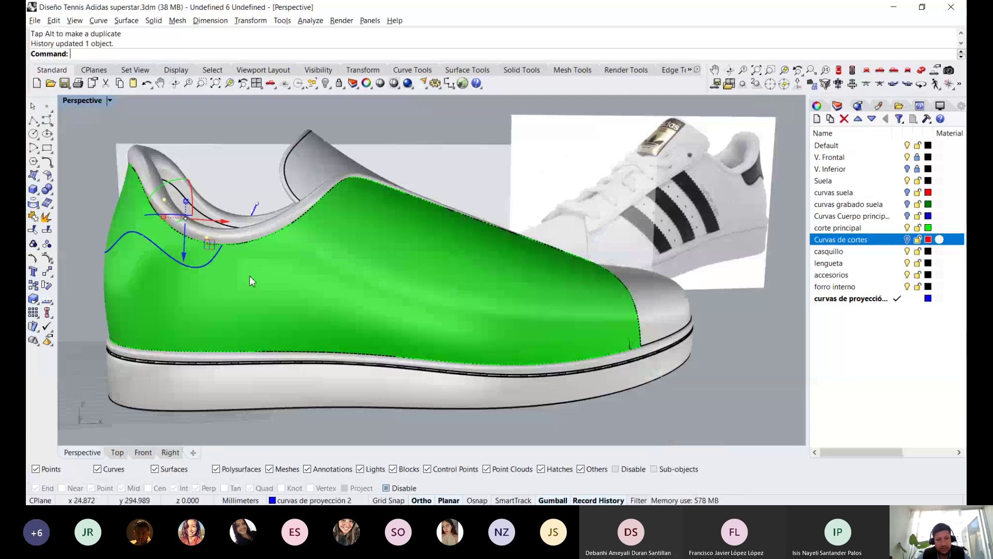
# Preview the shoe in wireframe, return to shaded display, and orbit toward the heel curve
pyautogui.hotkey('ctrl', 'alt', 'w')
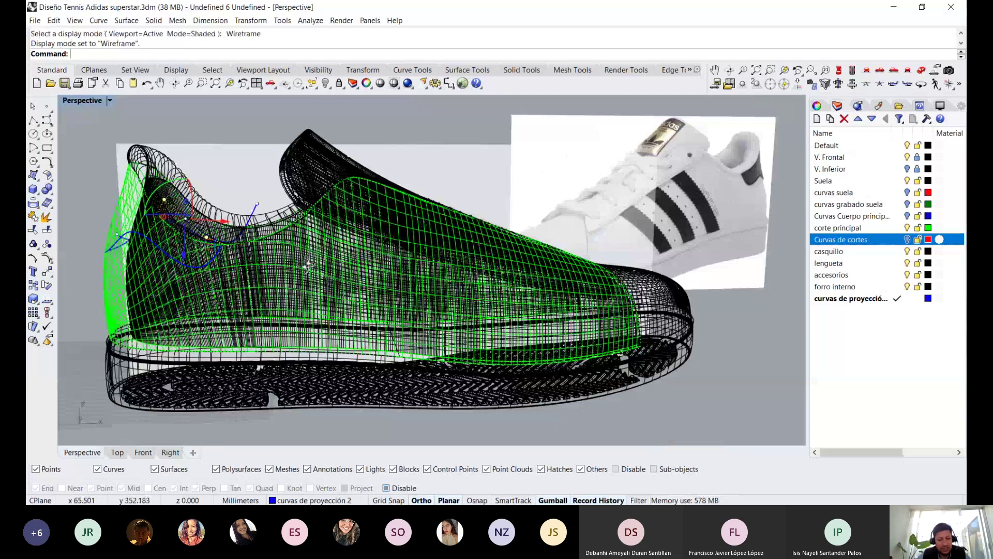
pyautogui.hotkey('ctrl', 'alt', 's')
pyautogui.moveTo(307, 265); pyautogui.dragTo(623, 241, button='right')
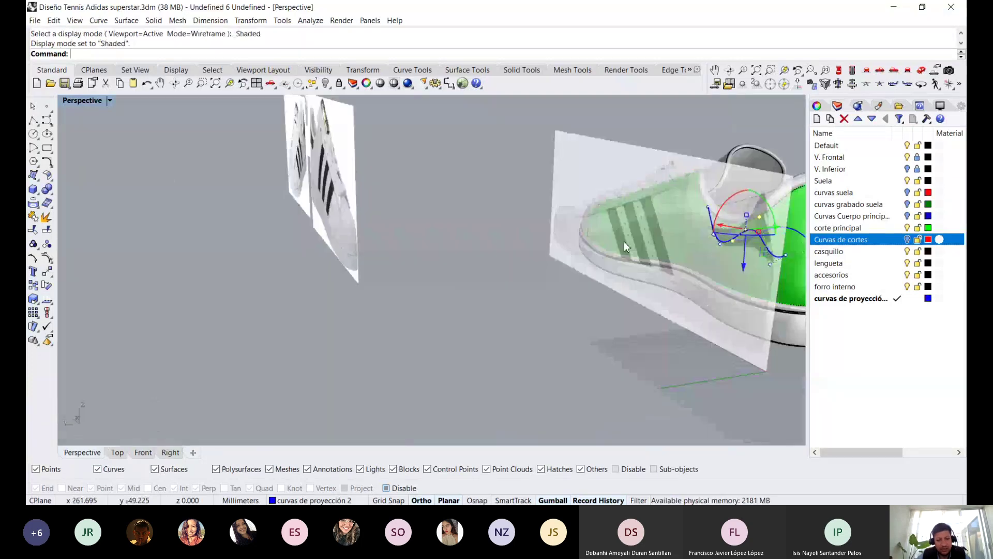
pyautogui.scroll(-5, 590, 277)
pyautogui.scroll(5, 589, 277)
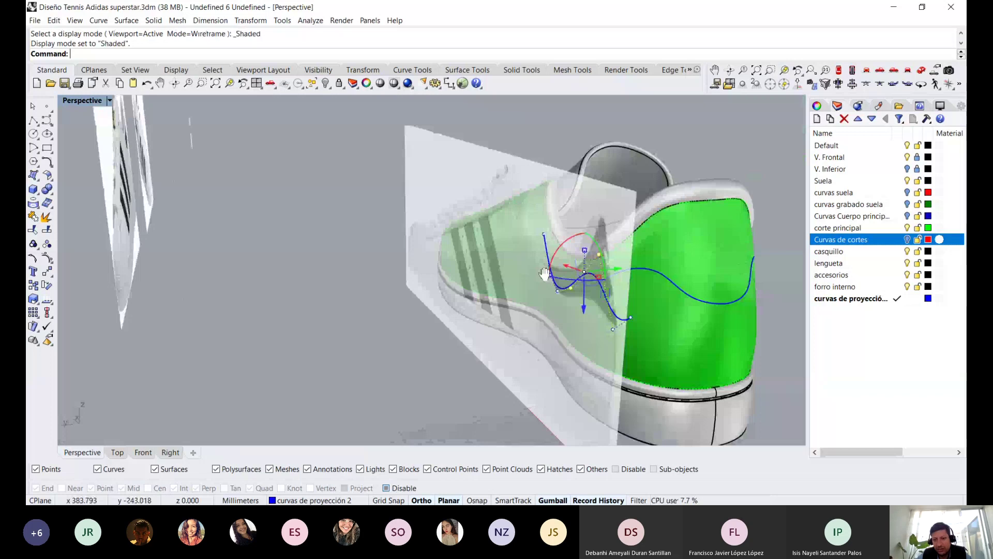
pyautogui.scroll(5, 545, 273)
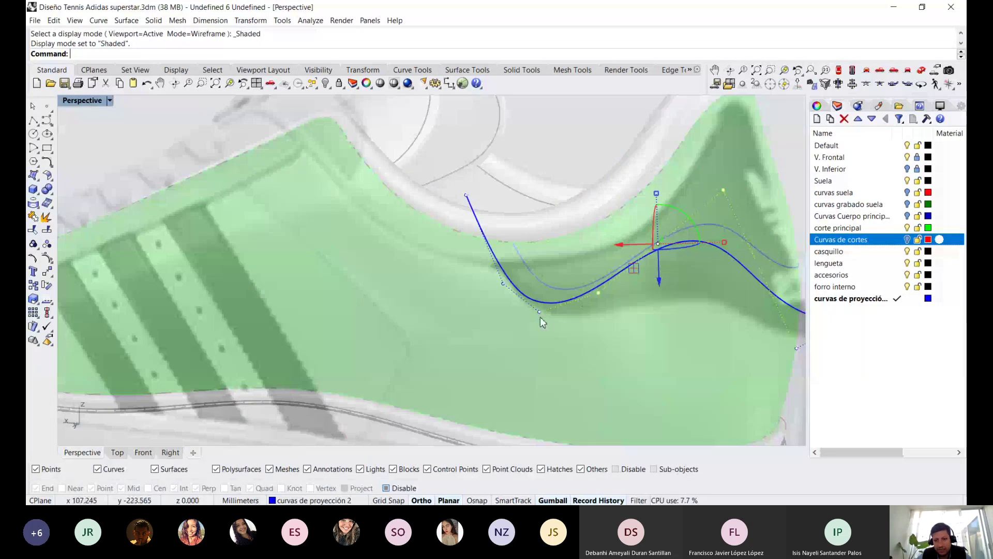
# Move a second heel-curve control point with the gumball, then switch to the Front view
pyautogui.click(540, 312)
pyautogui.scroll(5, 383, 279)
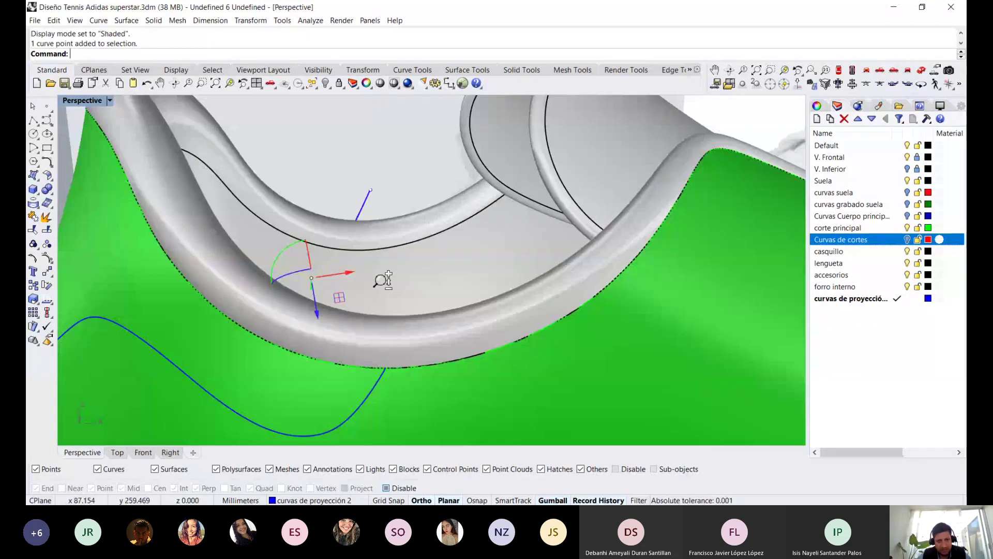
pyautogui.scroll(-5, 382, 279)
pyautogui.moveTo(373, 287); pyautogui.dragTo(368, 292)
pyautogui.scroll(-3, 402, 305)
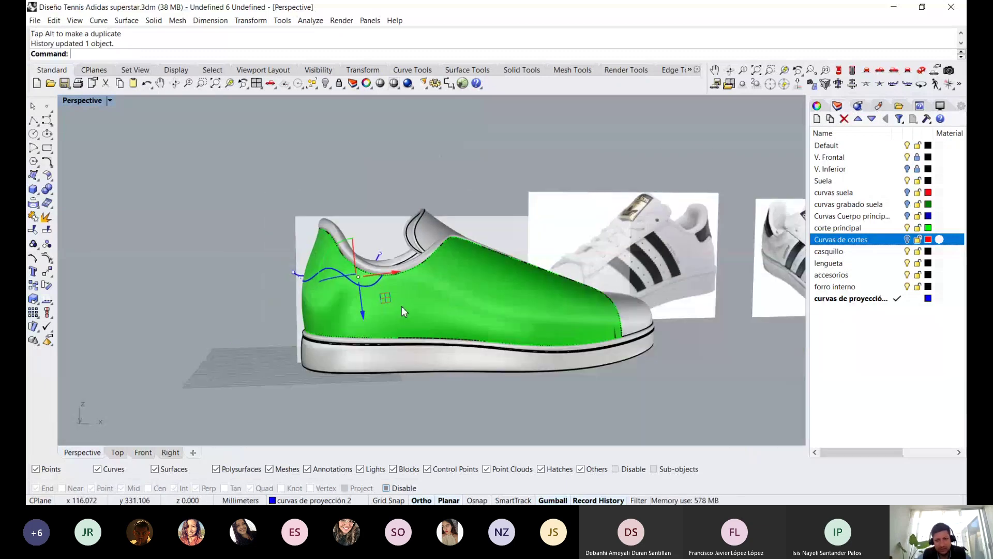
pyautogui.scroll(5, 373, 290)
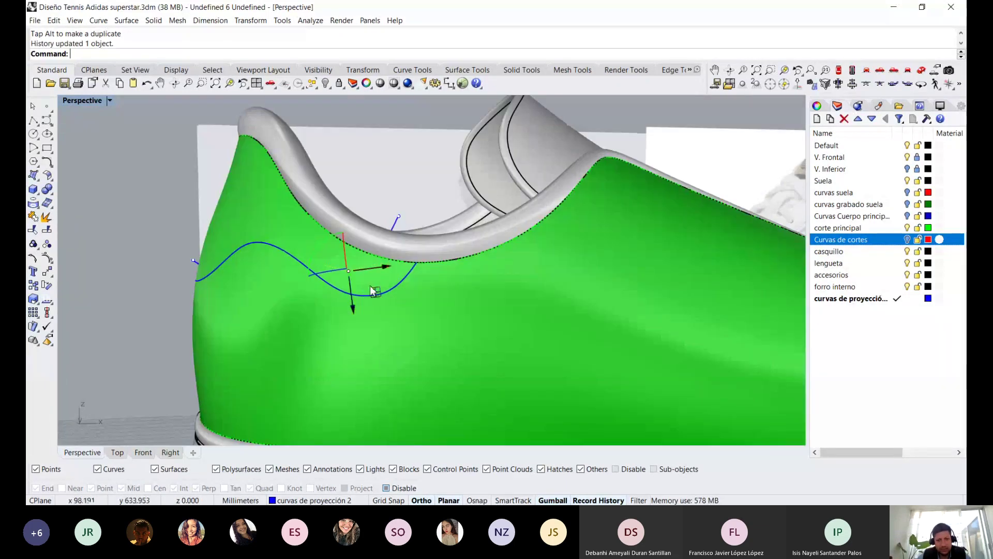
pyautogui.hotkey('ctrl', 'Tab')
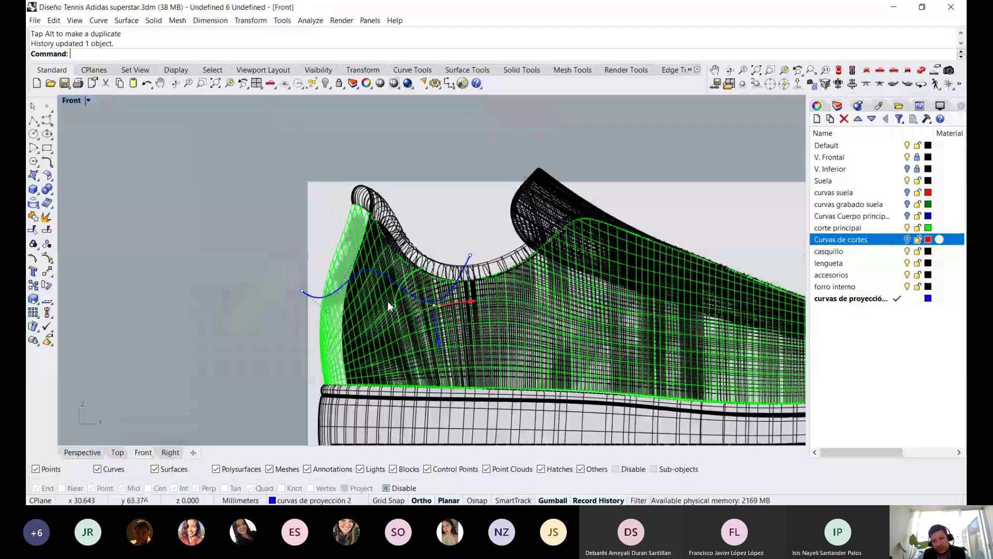
# Return to Perspective and orbit toward the three Superstar reference photos
pyautogui.scroll(5, 387, 301)
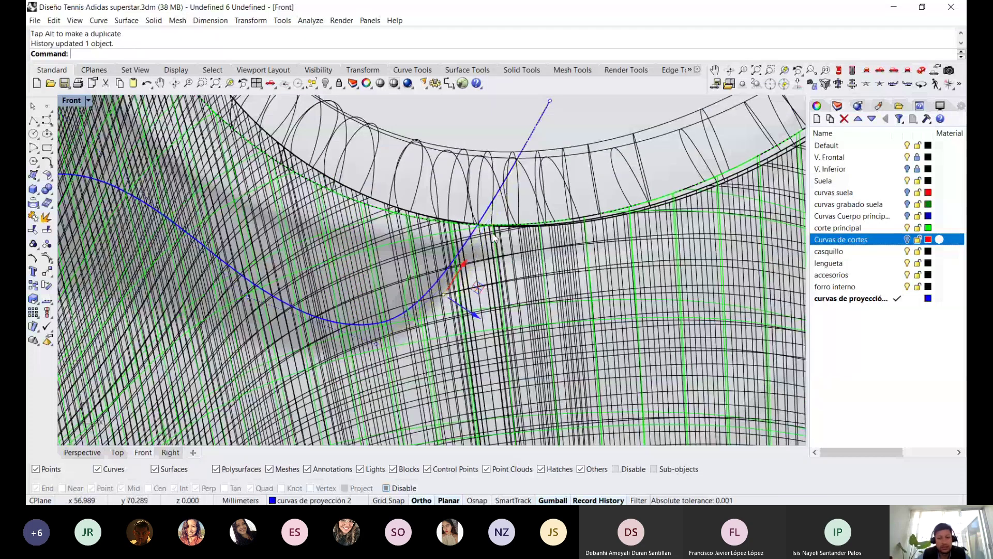
pyautogui.hotkey('ctrl', 'F4')
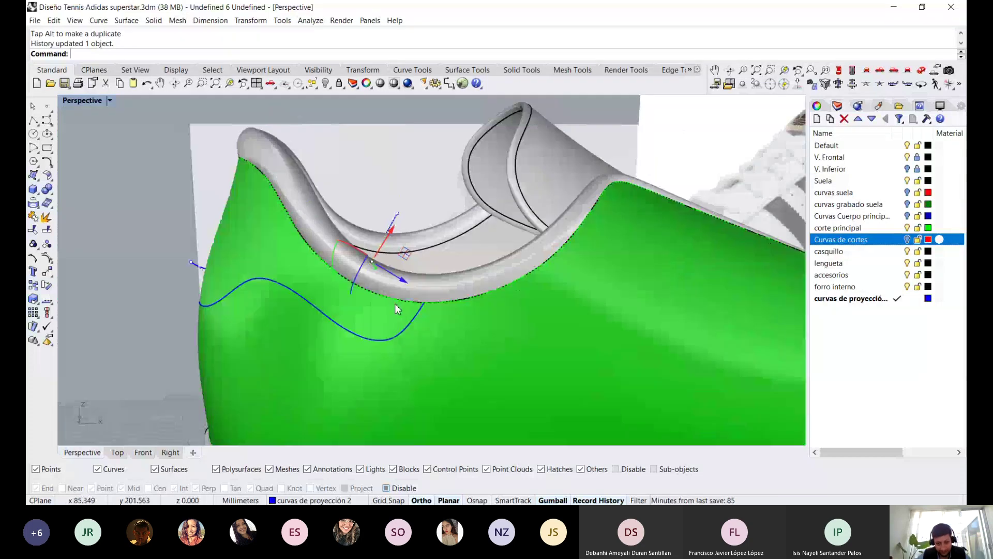
pyautogui.scroll(-5, 397, 309)
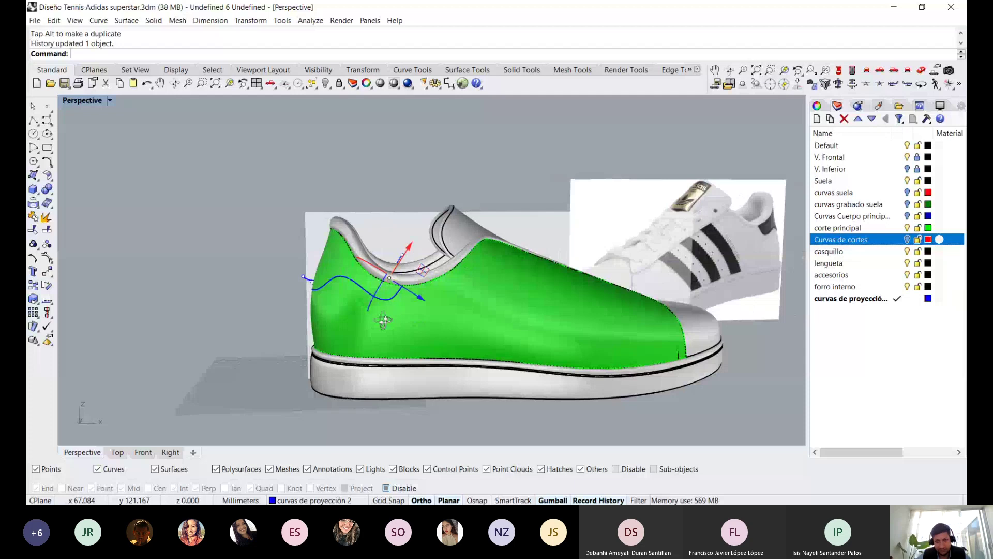
pyautogui.moveTo(384, 321)
pyautogui.mouseDown(button='right')
pyautogui.moveTo(405, 182)
pyautogui.moveTo(630, 144)
pyautogui.moveTo(608, 204)
pyautogui.mouseUp(button='right')
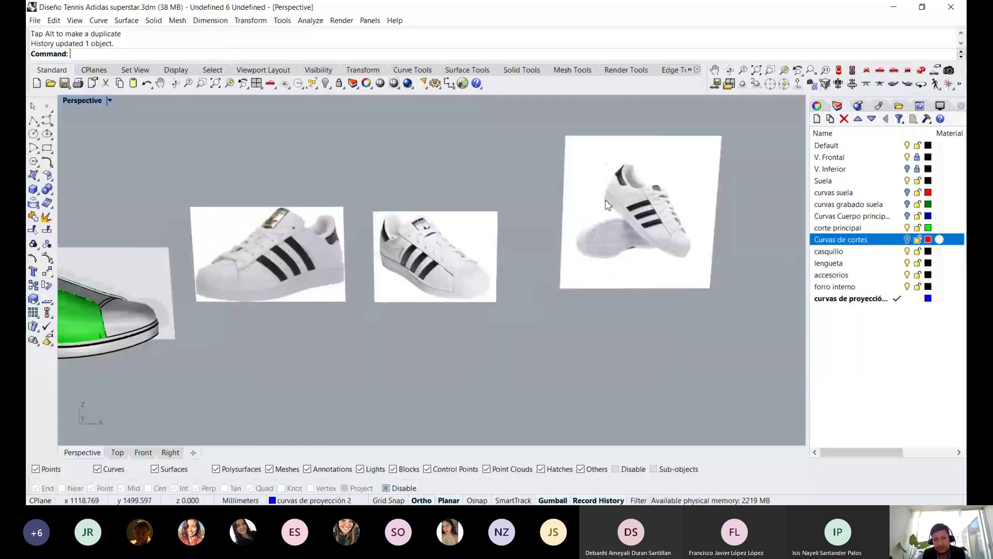
# Bring the shoe back into view and start lowering the curve's top control point toward the collar
pyautogui.scroll(5, 607, 204)
pyautogui.scroll(3, 615, 206)
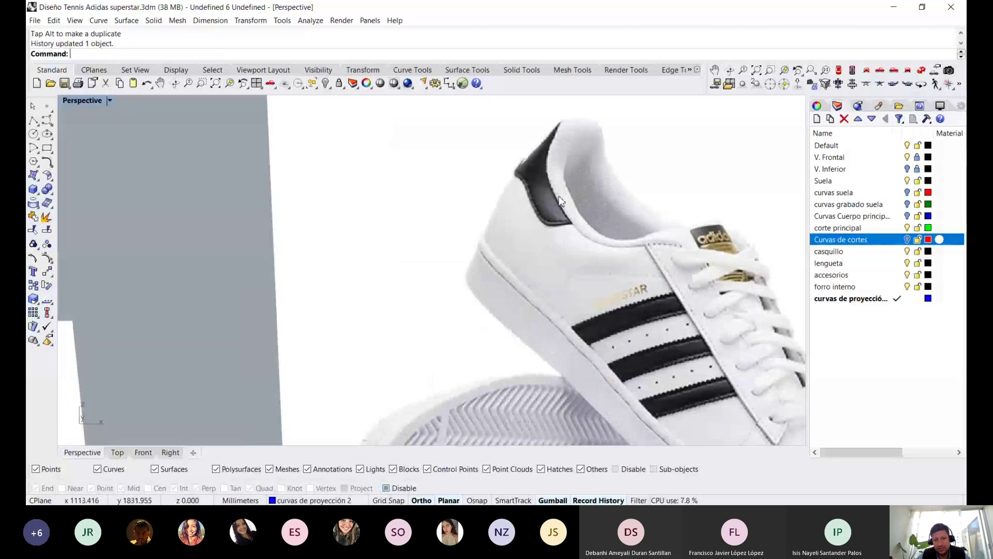
pyautogui.scroll(-8, 620, 207)
pyautogui.keyDown('shift'); pyautogui.moveTo(141, 301); pyautogui.dragTo(312, 302, button='right'); pyautogui.keyUp('shift')
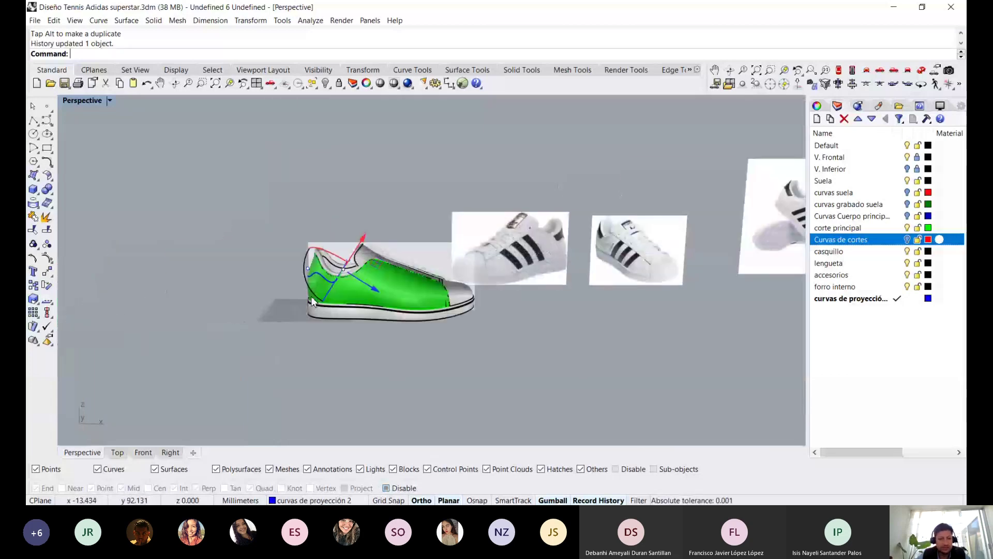
pyautogui.scroll(5, 312, 301)
pyautogui.scroll(2, 452, 212)
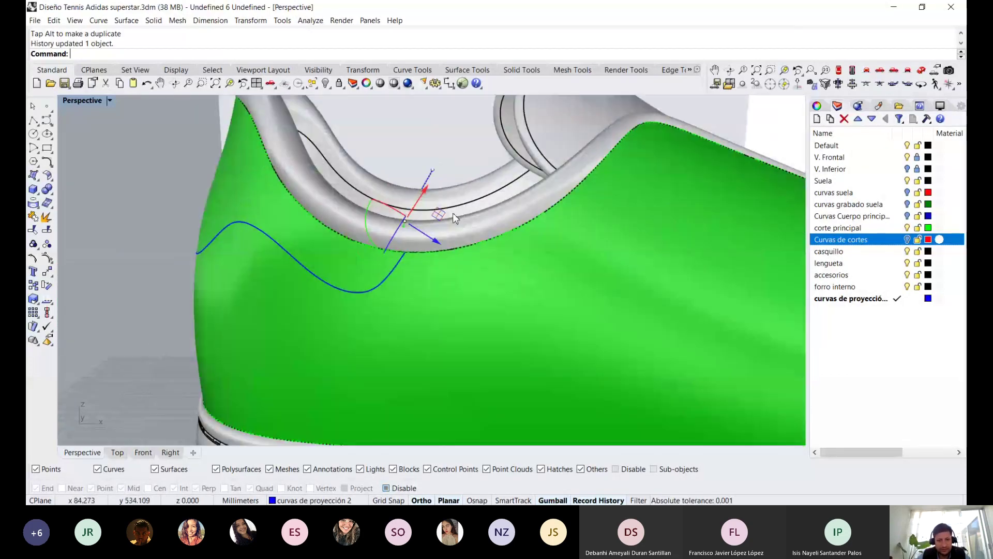
pyautogui.scroll(2, 452, 213)
pyautogui.click(413, 178)
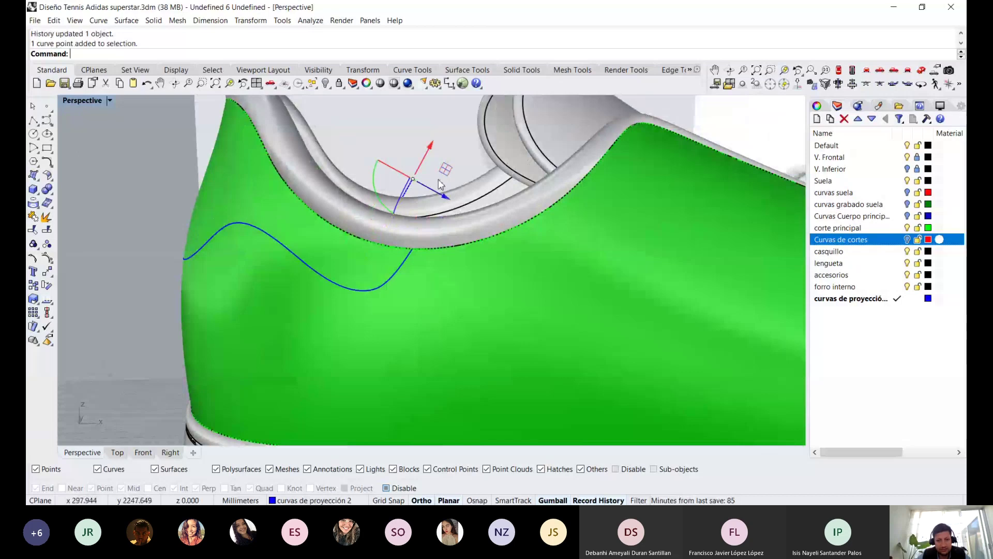
pyautogui.moveTo(452, 198); pyautogui.dragTo(462, 204)
# Fine-tune that control point onto the heel collar edge, then zoom out
pyautogui.moveTo(462, 234); pyautogui.dragTo(429, 214, button='right')
pyautogui.moveTo(505, 225); pyautogui.dragTo(507, 227)
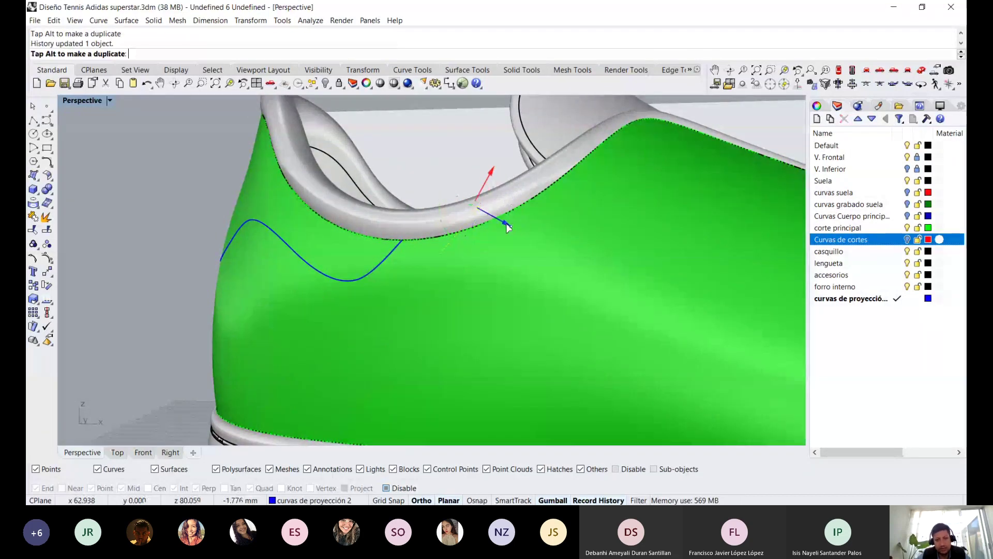
pyautogui.moveTo(413, 240); pyautogui.dragTo(445, 292, button='right')
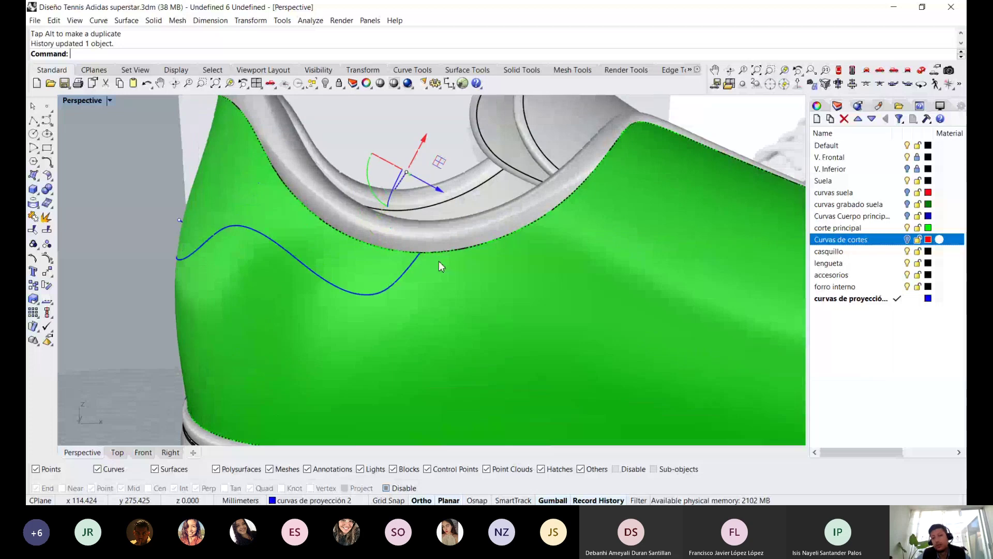
pyautogui.moveTo(389, 162)
pyautogui.mouseDown()
pyautogui.moveTo(371, 143)
pyautogui.moveTo(392, 208)
pyautogui.mouseUp()
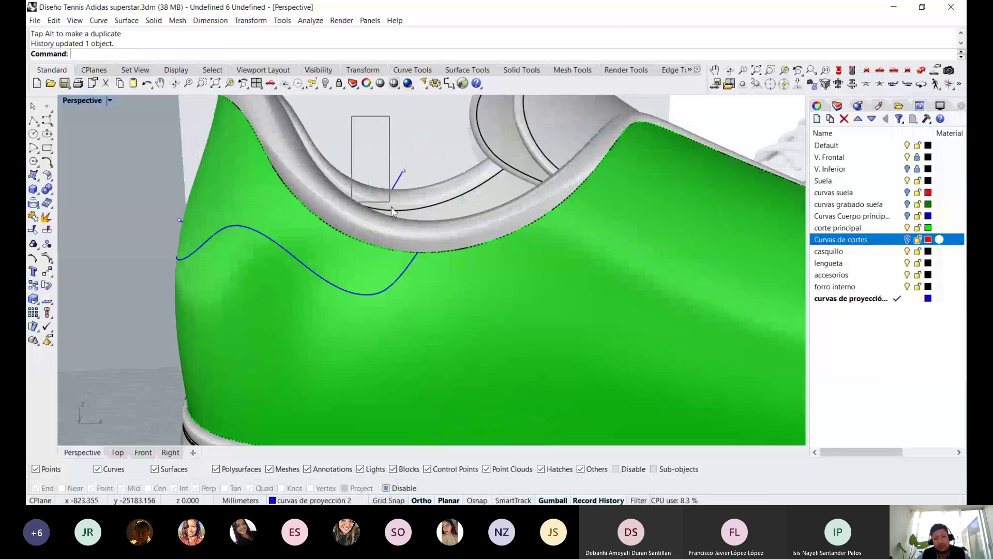
pyautogui.scroll(-3, 392, 210)
pyautogui.scroll(-5, 424, 181)
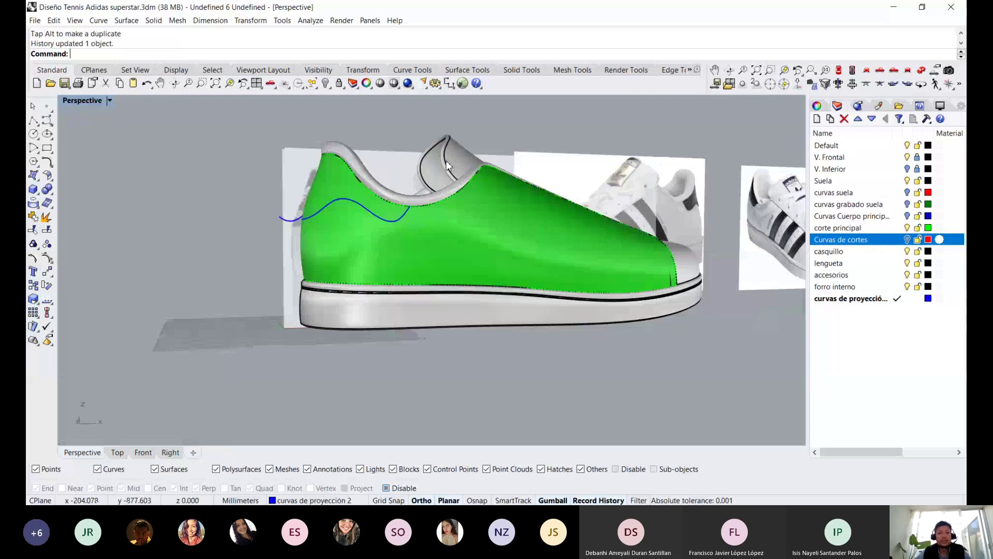
pyautogui.scroll(5, 445, 207)
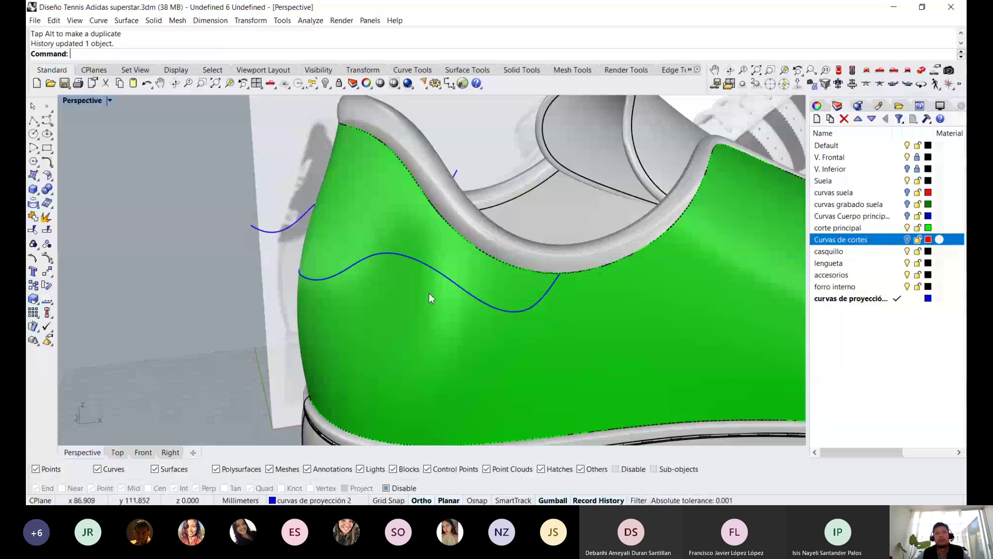
pyautogui.moveTo(437, 253)
pyautogui.mouseDown(button='right')
pyautogui.moveTo(417, 240)
pyautogui.moveTo(337, 250)
pyautogui.moveTo(459, 265)
pyautogui.mouseUp(button='right')
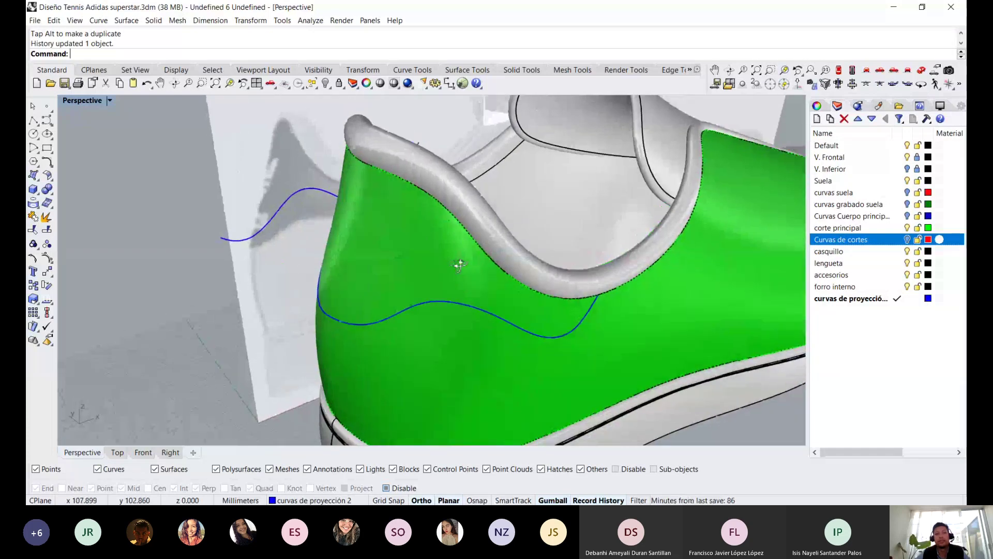
# Select the green upper, turn off Record History, and Copy InPlace to duplicate it
pyautogui.scroll(-5, 459, 265)
pyautogui.click(413, 219)
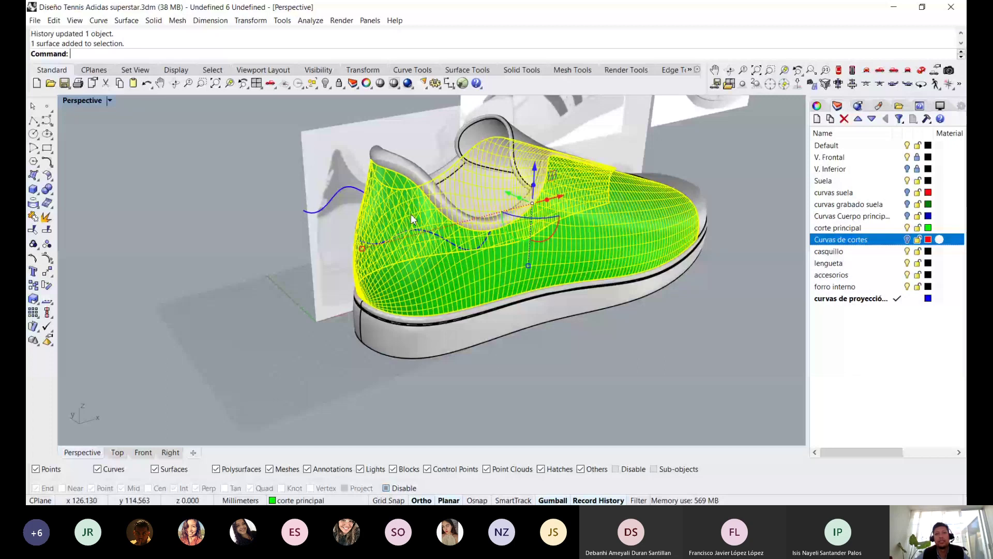
pyautogui.moveTo(432, 216); pyautogui.dragTo(450, 238, button='right')
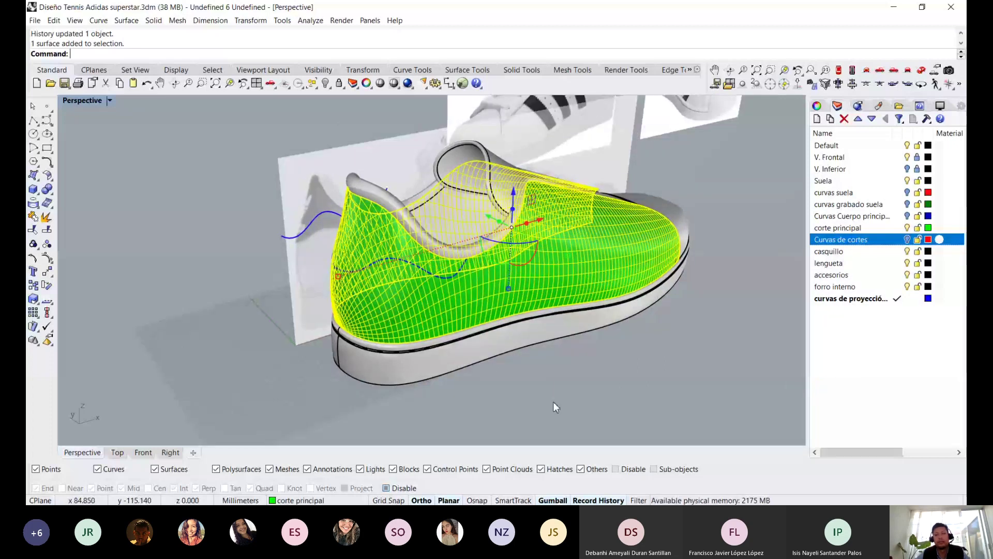
pyautogui.click(598, 500)
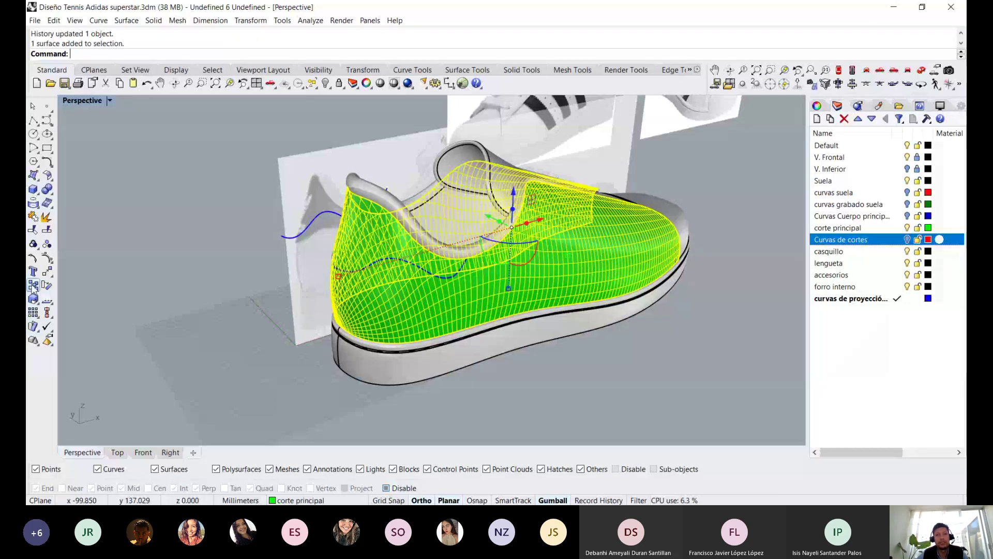
pyautogui.rightClick(32, 284)
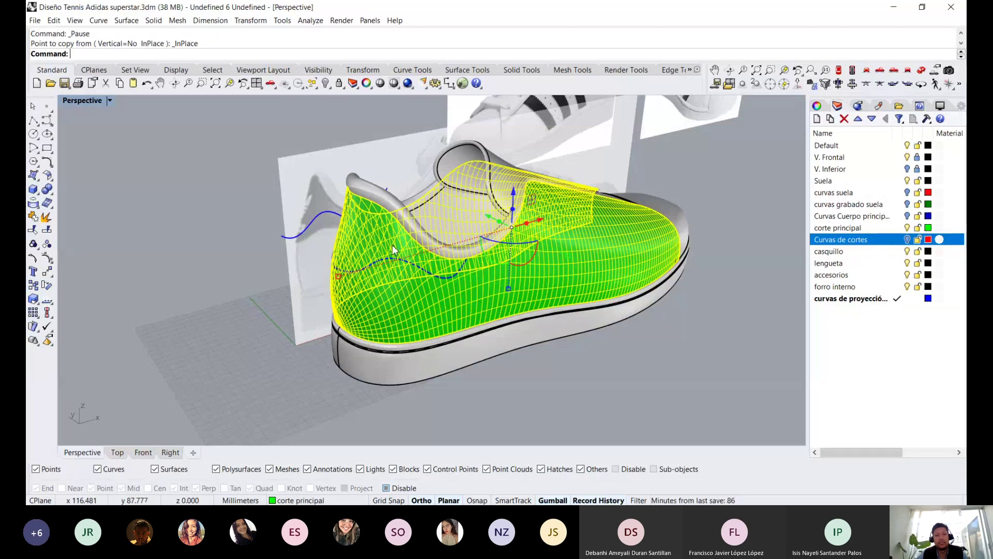
# Hide the duplicate upper surface, then clear the selection
pyautogui.scroll(2, 398, 248)
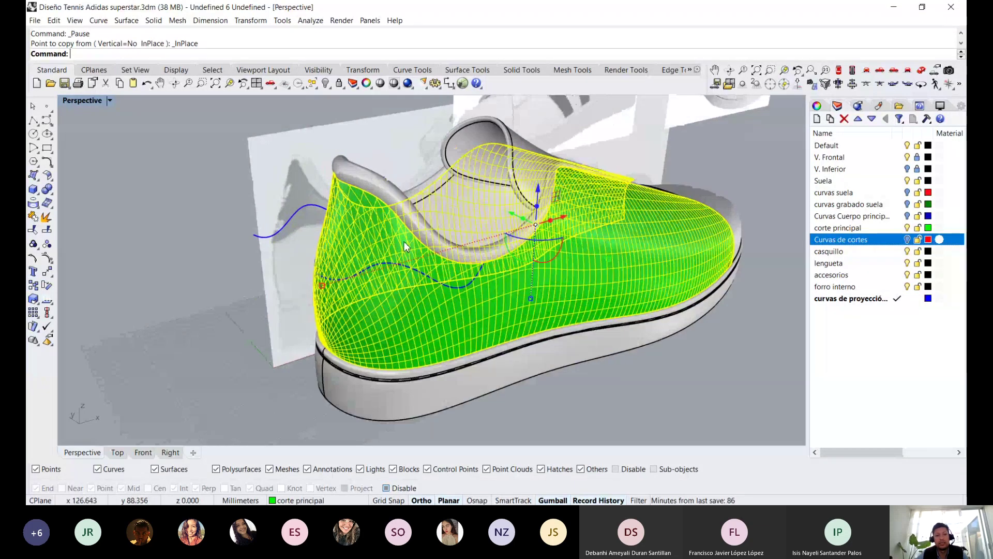
pyautogui.scroll(2, 405, 246)
pyautogui.middleClick(373, 190)
pyautogui.click(377, 194)
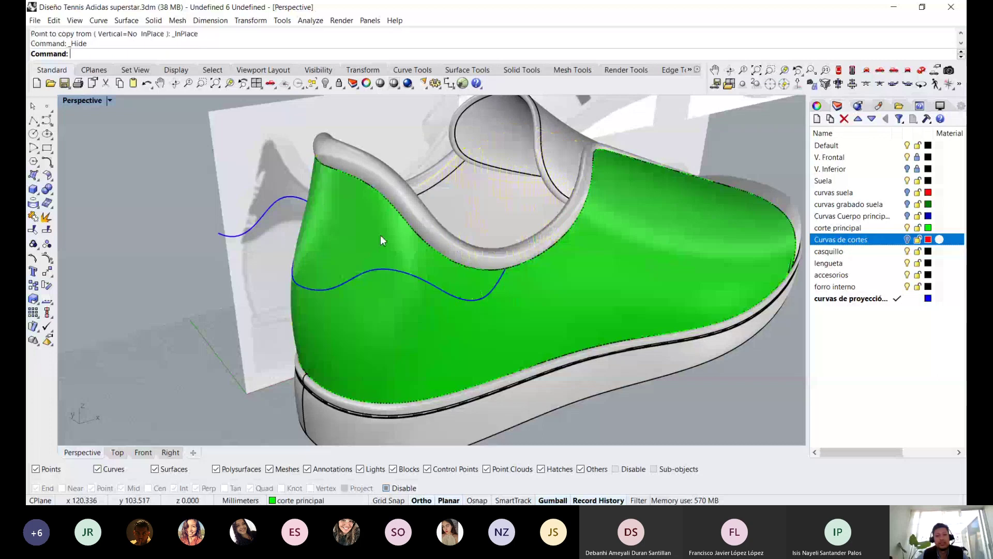
pyautogui.click(380, 235)
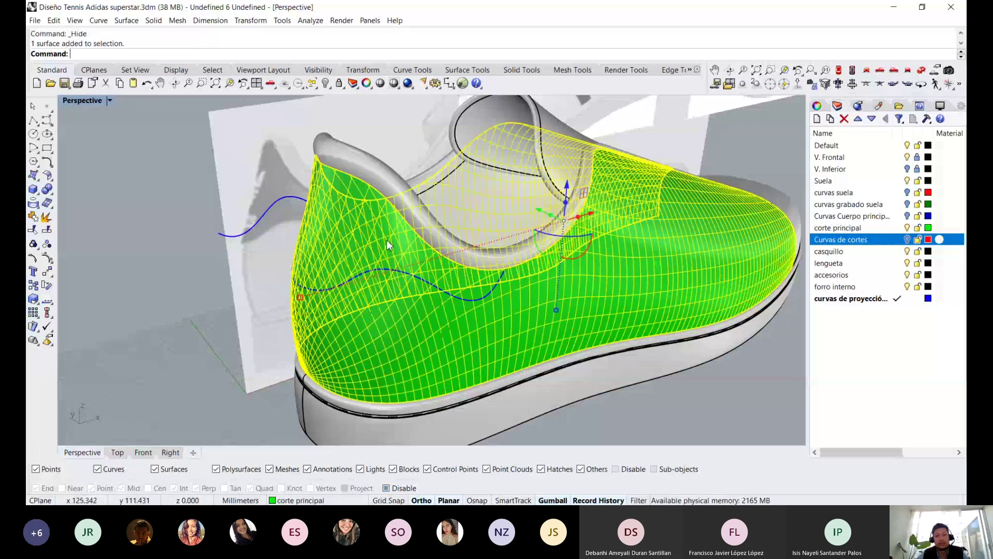
pyautogui.press('Escape')
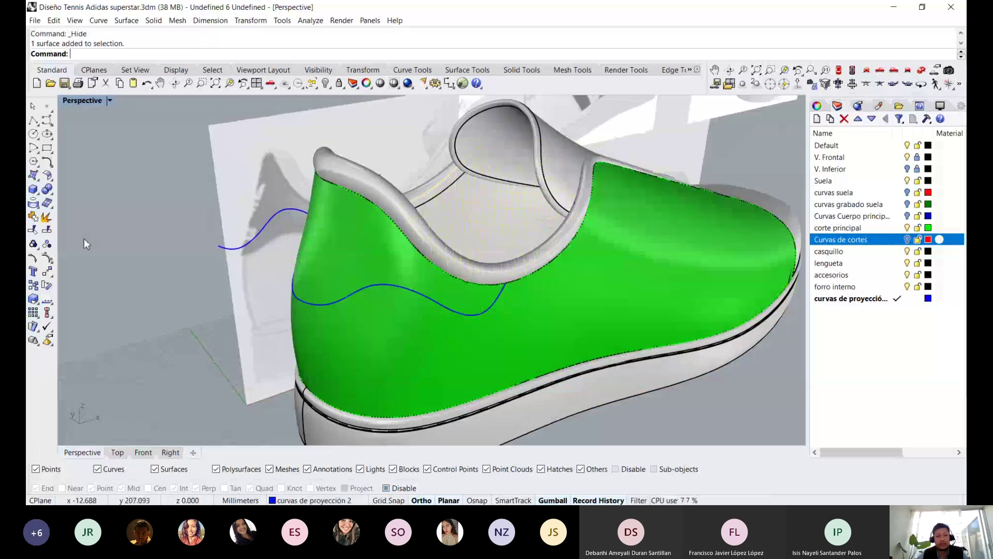
# Trim away the green upper below the blue heel curve and select the remaining heel-tab piece
pyautogui.click(33, 230)
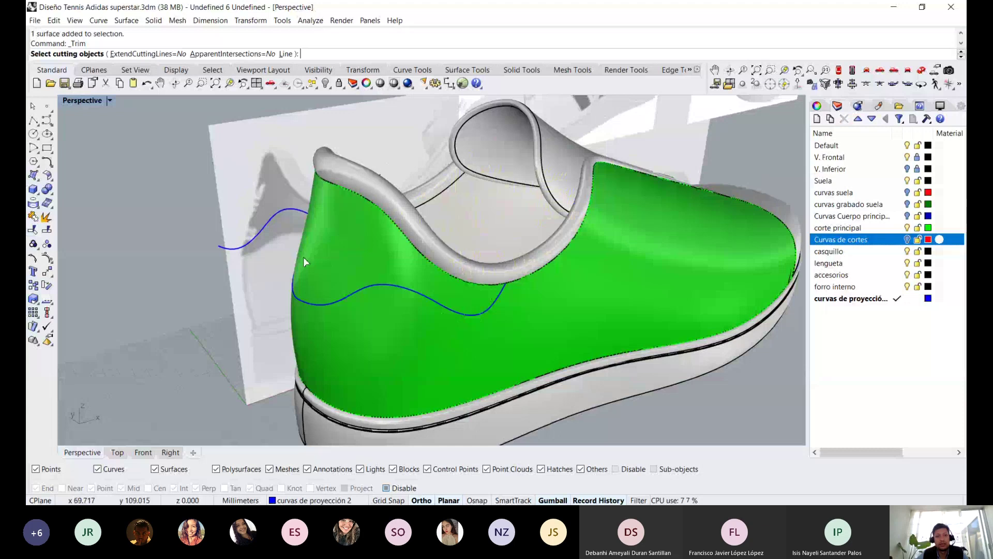
pyautogui.rightClick(374, 262)
pyautogui.moveTo(375, 262)
pyautogui.mouseDown(button='right')
pyautogui.moveTo(399, 279)
pyautogui.moveTo(381, 210)
pyautogui.mouseUp(button='right')
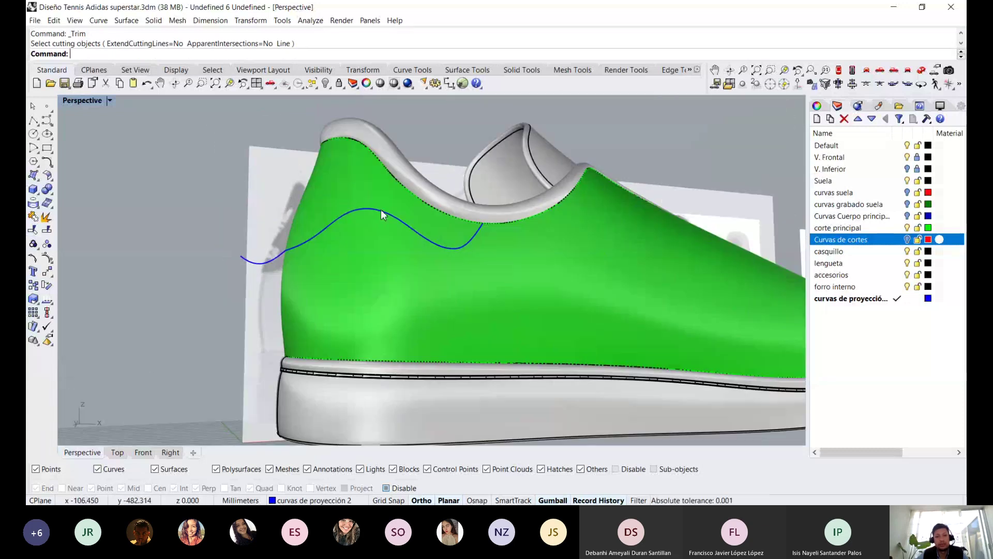
pyautogui.click(381, 210)
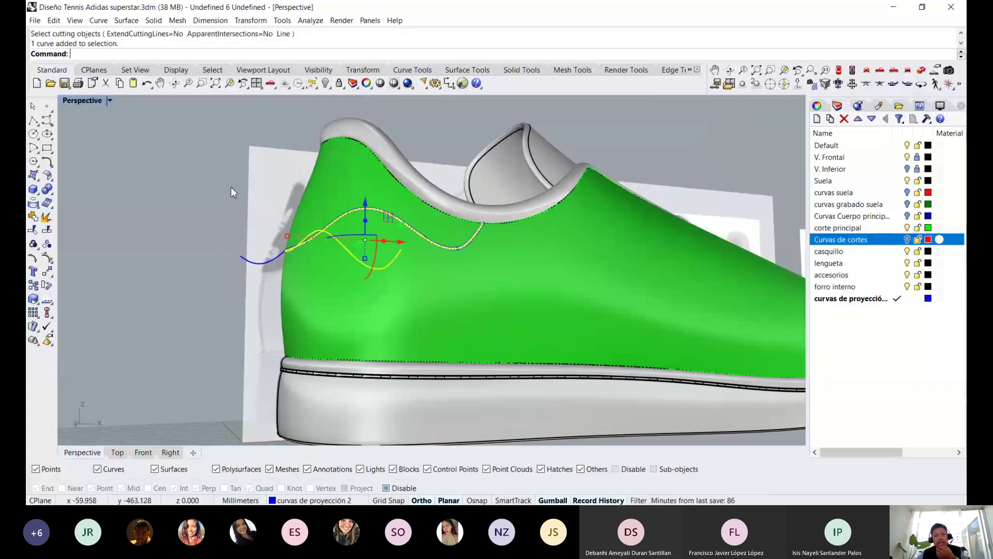
pyautogui.click(33, 231)
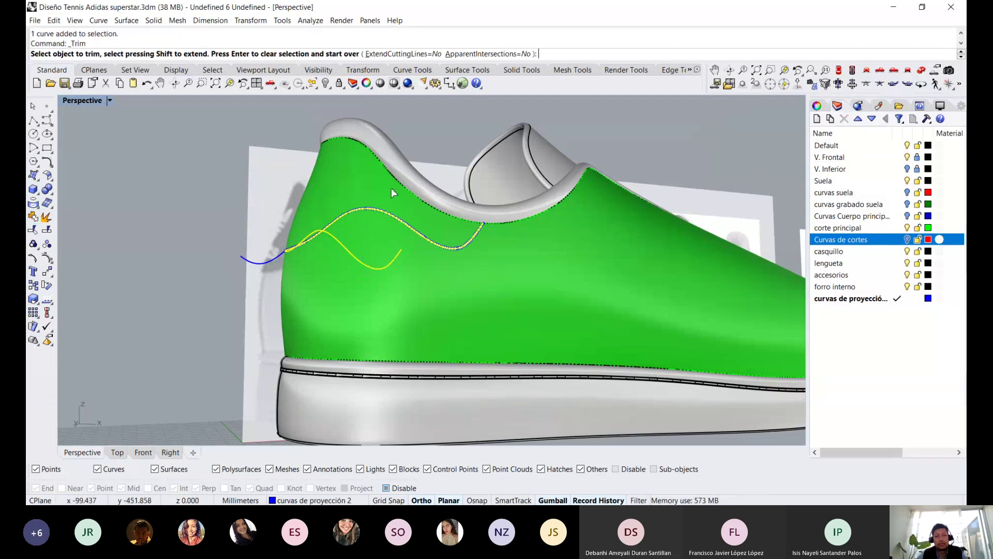
pyautogui.click(397, 266)
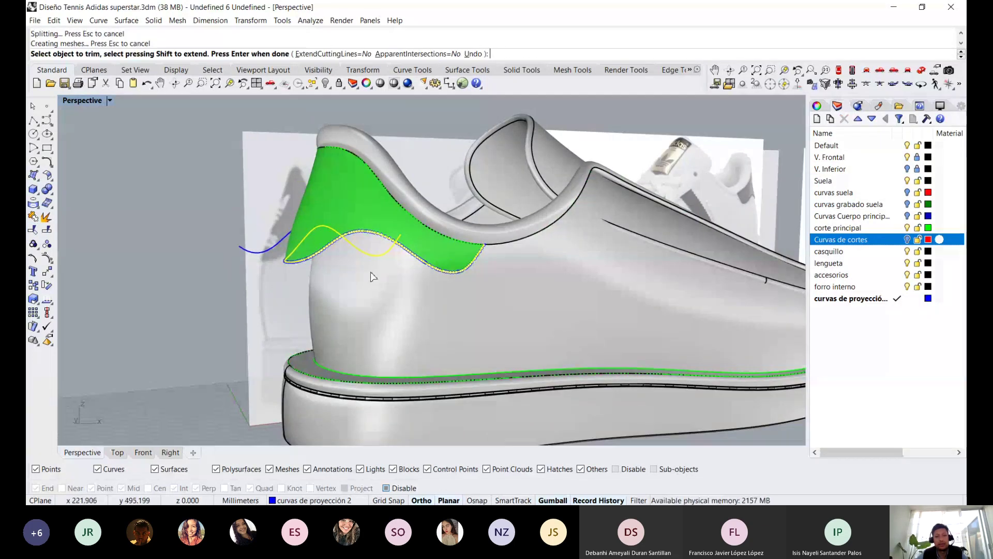
pyautogui.press('Return')
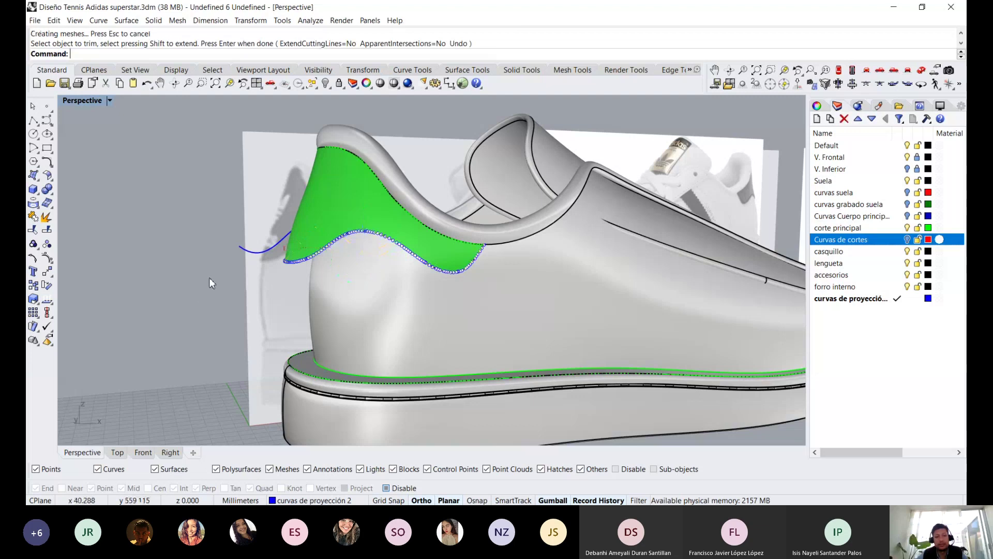
pyautogui.moveTo(420, 275)
pyautogui.mouseDown(button='right')
pyautogui.moveTo(507, 273)
pyautogui.moveTo(350, 244)
pyautogui.mouseUp(button='right')
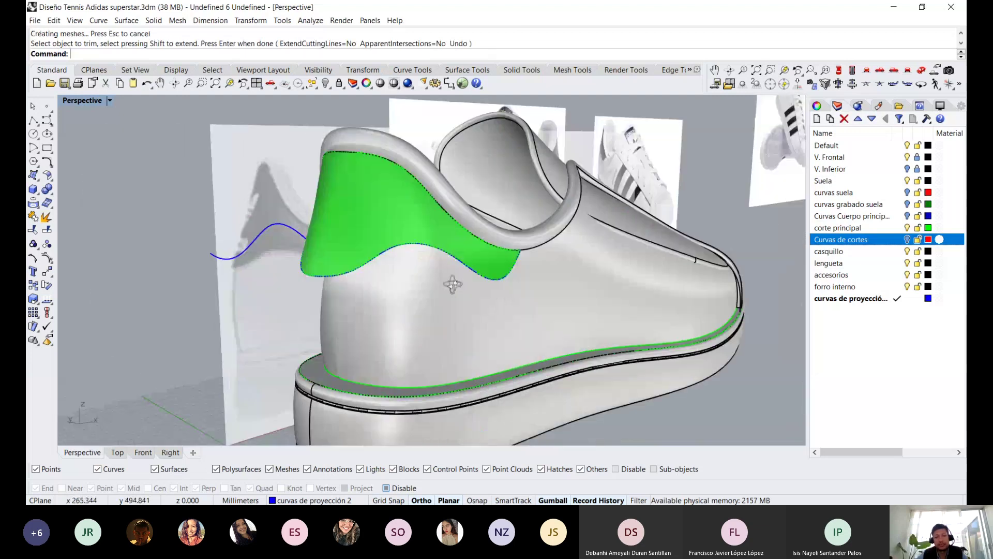
pyautogui.click(381, 212)
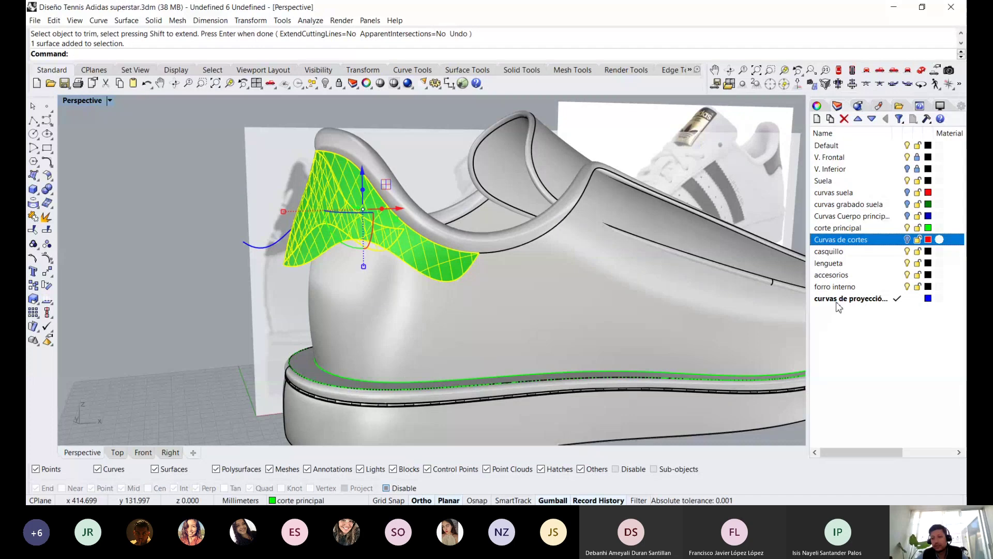
# Add a layer named 'decoraciones' and use Change Object Layer to put the heel-tab surface on it
pyautogui.hotkey('ctrl', 'n')
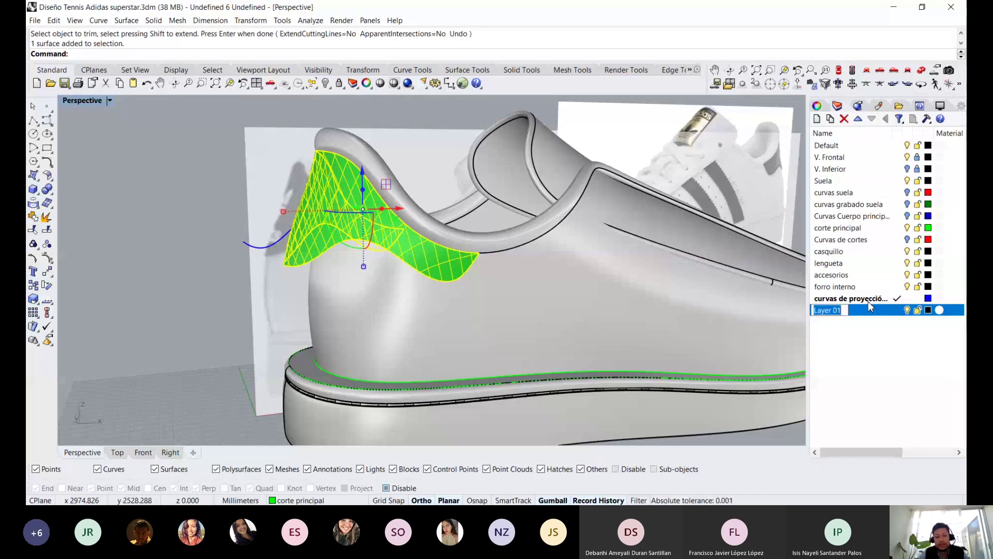
pyautogui.write('decoraci')
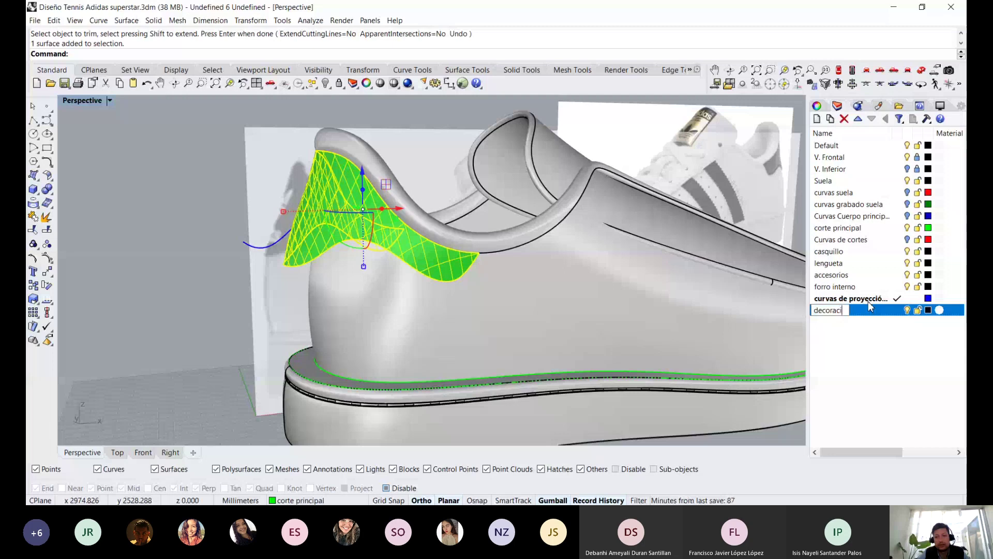
pyautogui.press('Return')
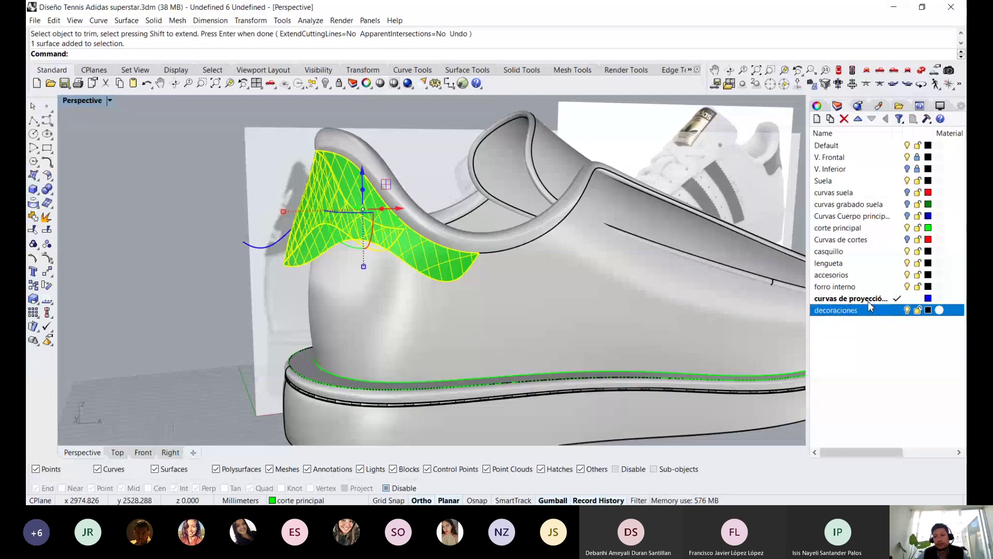
pyautogui.rightClick(861, 310)
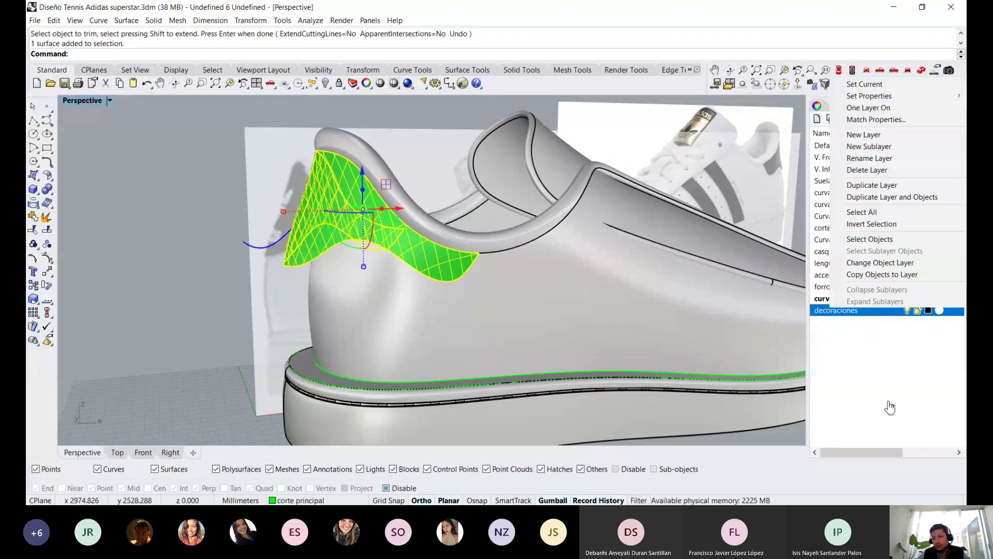
pyautogui.click(876, 262)
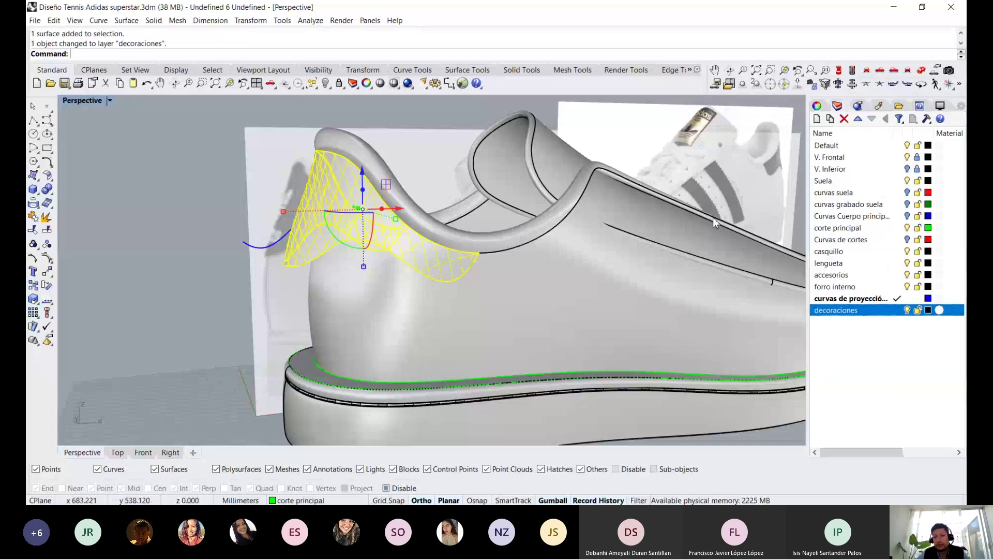
pyautogui.click(426, 113)
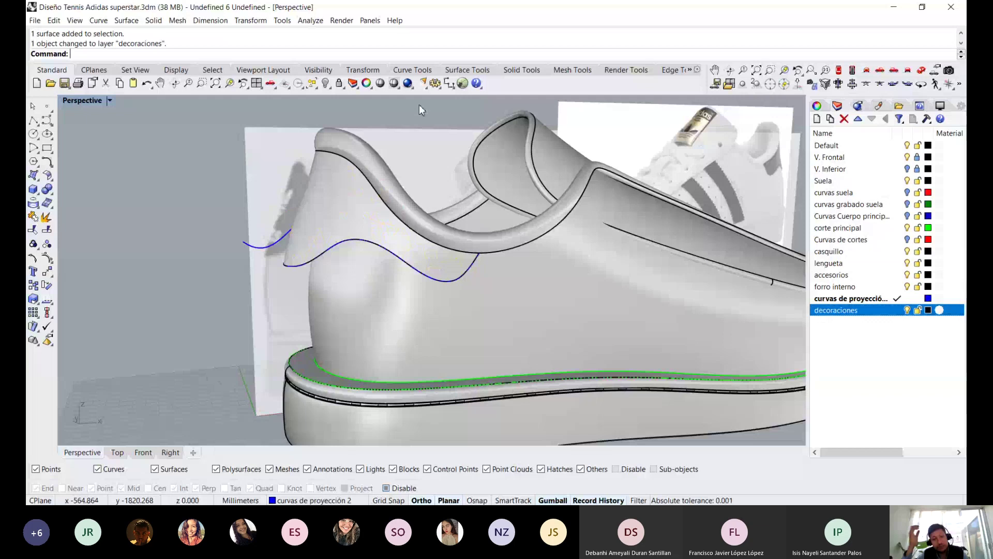
# Unhide the green upper copy with Show and reselect the overlapping heel-tab surface
pyautogui.moveTo(421, 109); pyautogui.dragTo(325, 274, button='right')
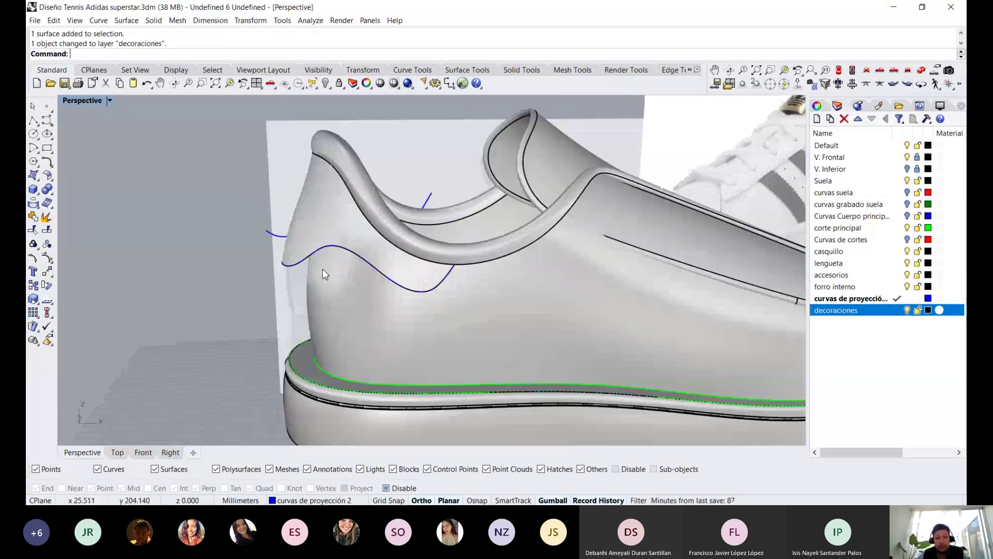
pyautogui.scroll(5, 322, 269)
pyautogui.click(309, 201)
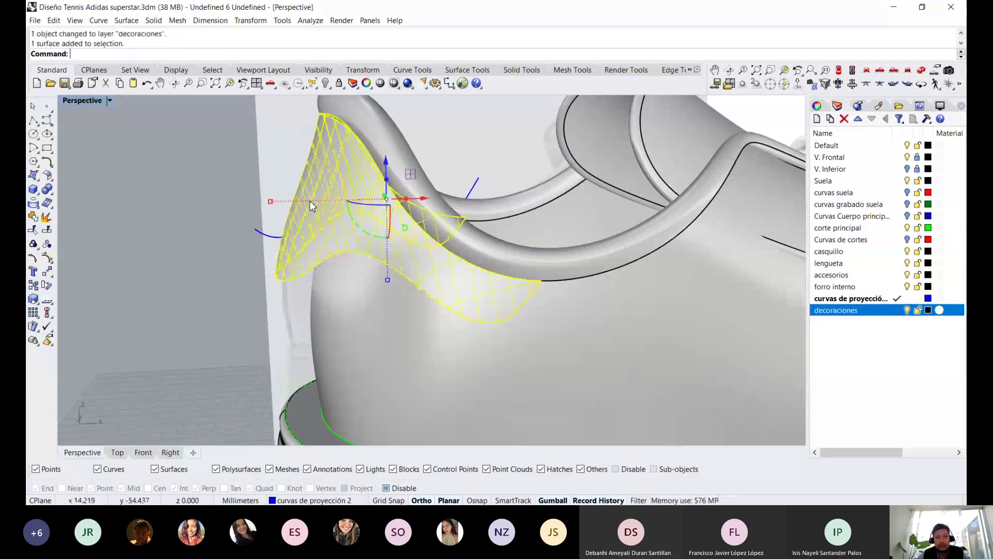
pyautogui.moveTo(310, 201)
pyautogui.mouseDown(button='right')
pyautogui.moveTo(336, 240)
pyautogui.moveTo(349, 119)
pyautogui.mouseUp(button='right')
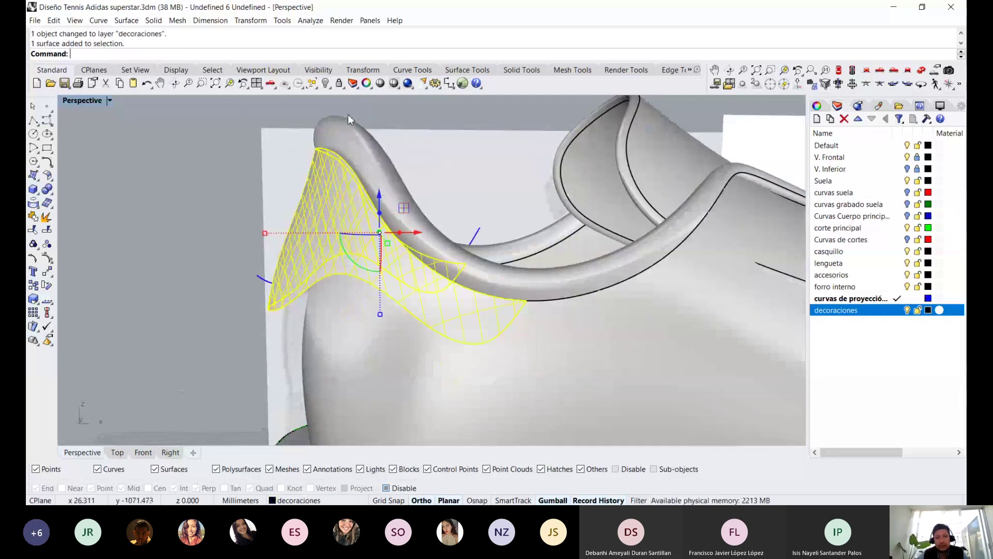
pyautogui.rightClick(325, 83)
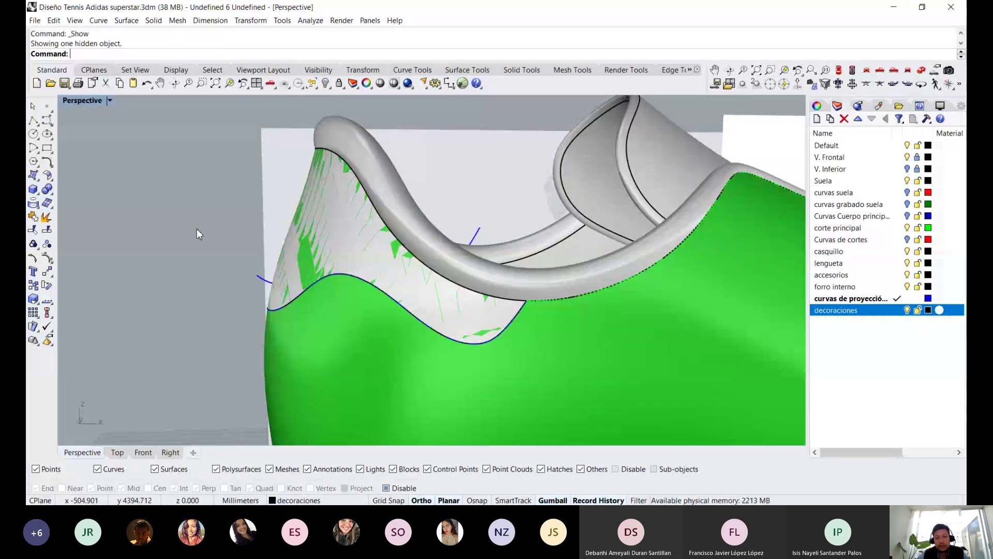
pyautogui.moveTo(197, 229)
pyautogui.mouseDown(button='right')
pyautogui.moveTo(298, 246)
pyautogui.moveTo(238, 243)
pyautogui.mouseUp(button='right')
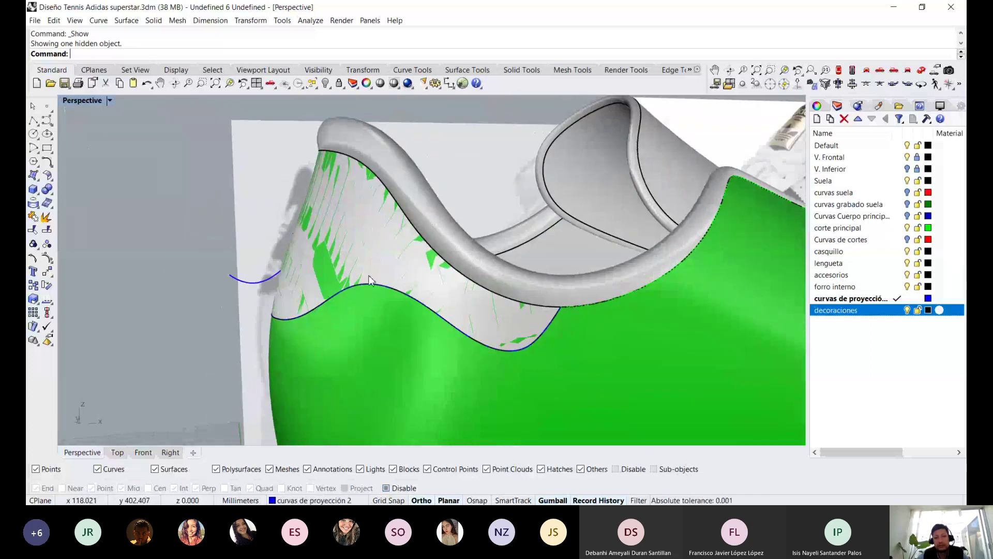
pyautogui.click(380, 238)
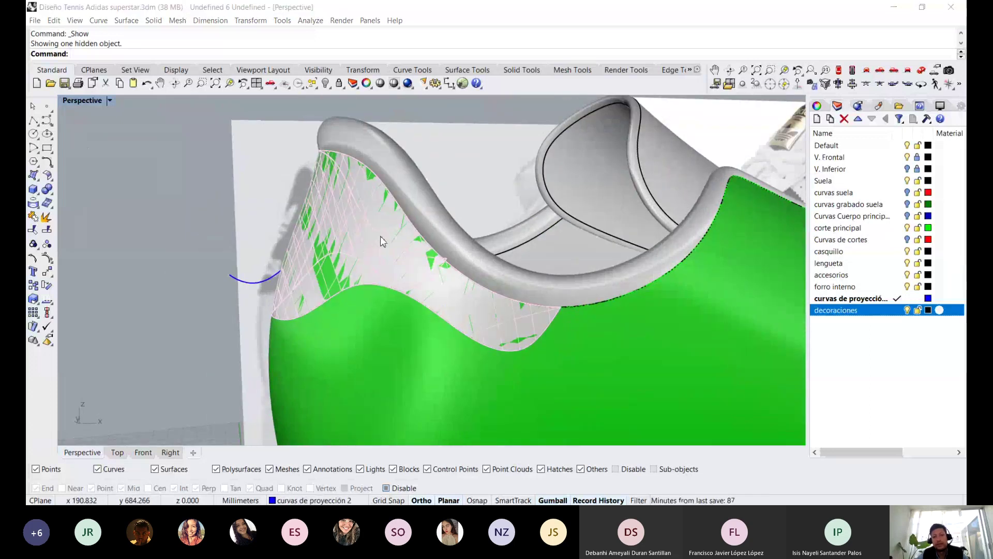
pyautogui.click(409, 272)
# Run OffsetSrf on the heel-tab surface with the Solid option enabled
pyautogui.write('O')
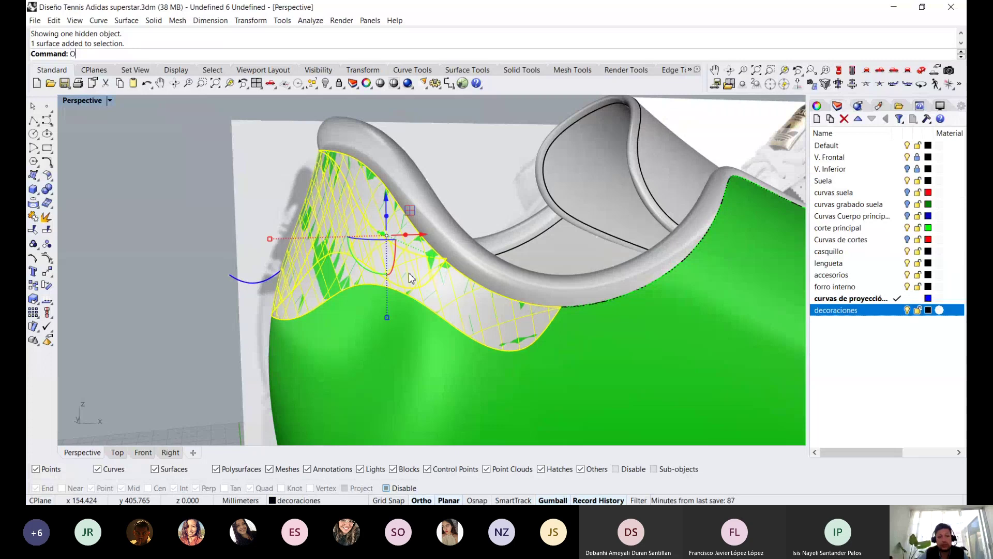
pyautogui.write('ffsetsrf')
pyautogui.press('Return')
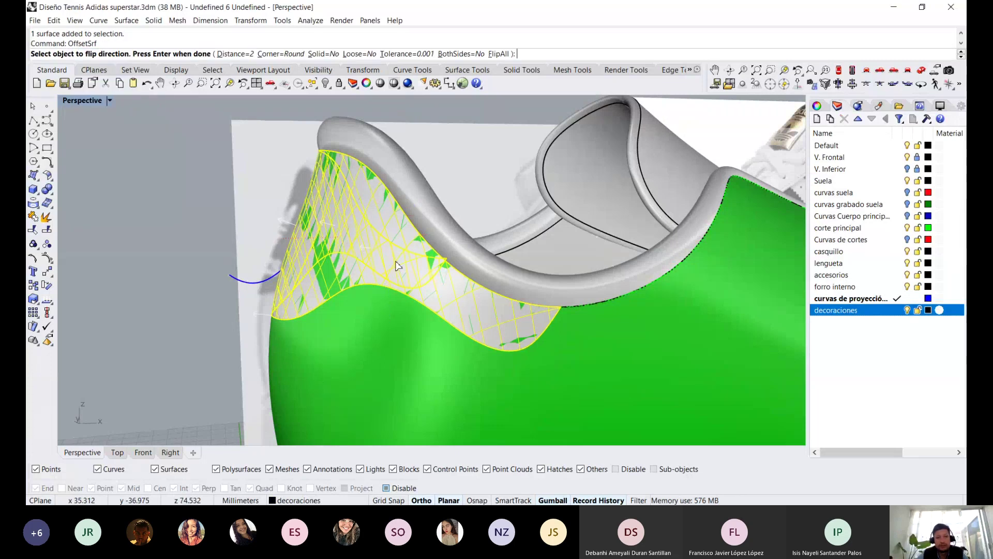
pyautogui.click(321, 54)
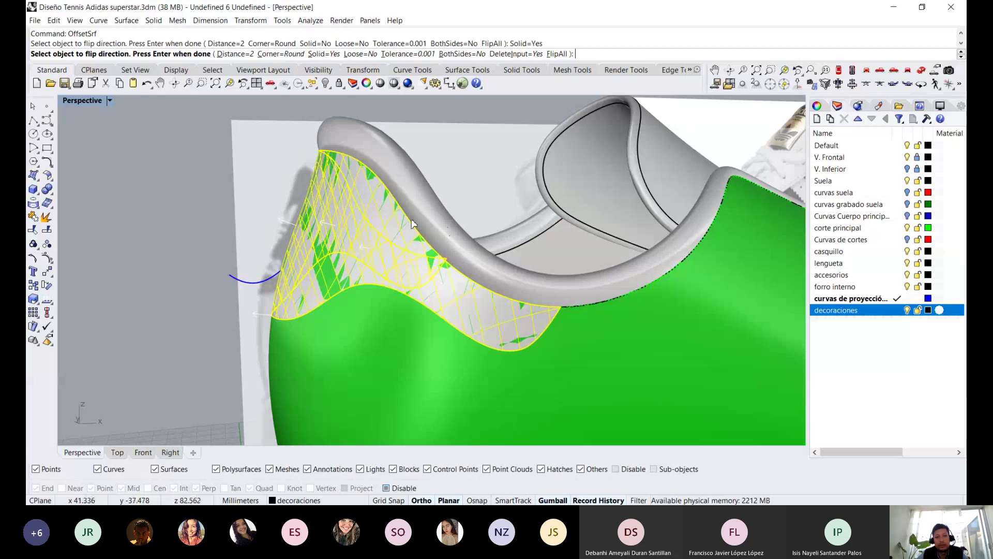
pyautogui.moveTo(413, 224); pyautogui.dragTo(367, 243, button='right')
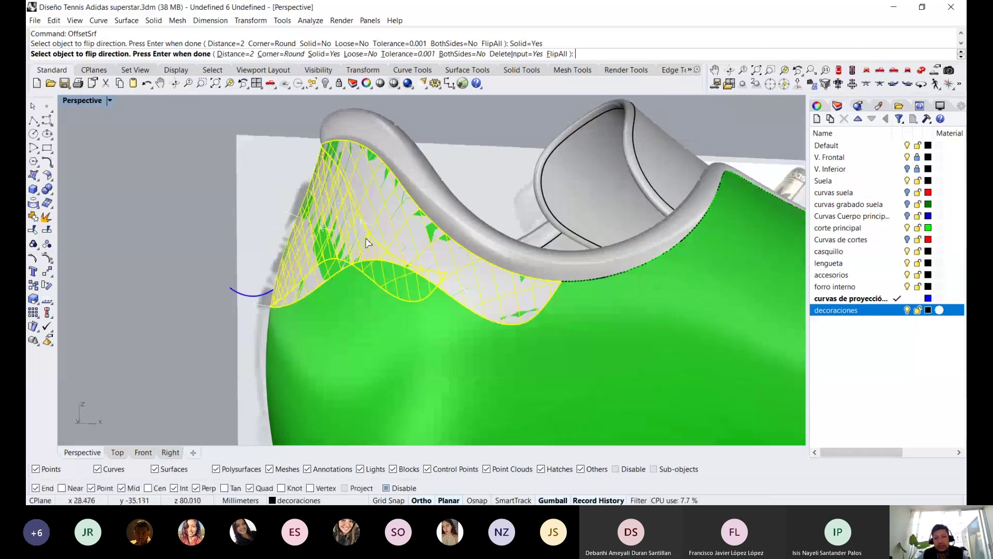
pyautogui.scroll(-5, 367, 242)
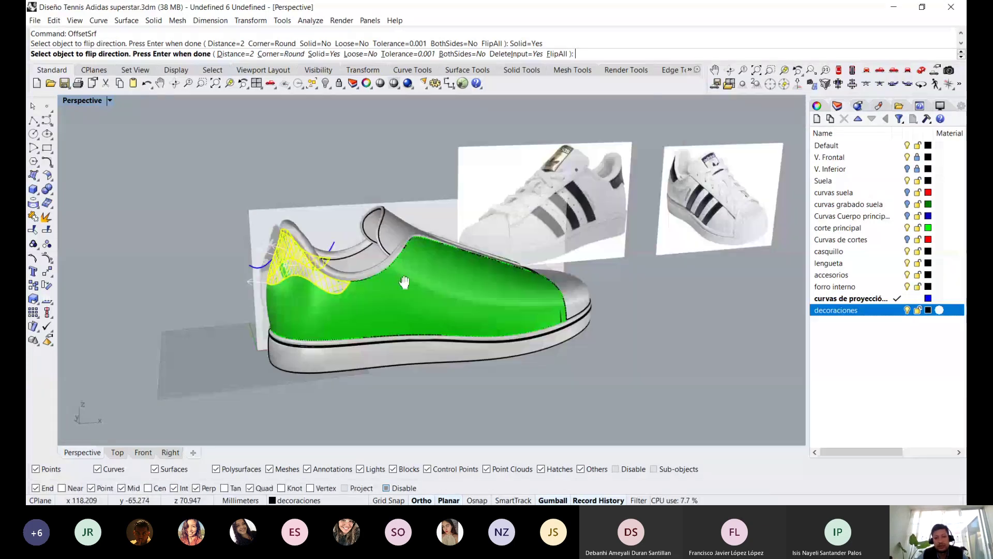
pyautogui.scroll(-3, 466, 275)
pyautogui.scroll(5, 453, 274)
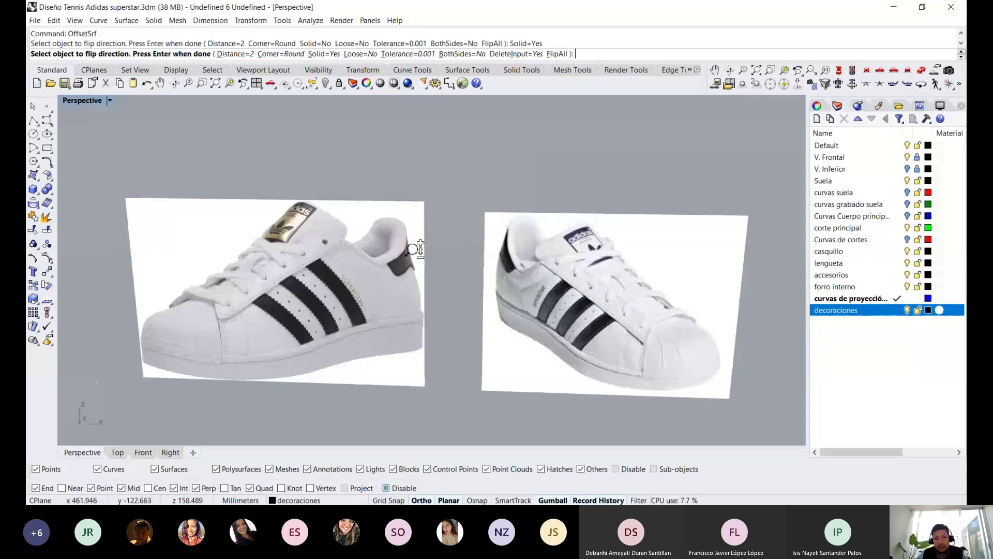
pyautogui.scroll(1, 435, 236)
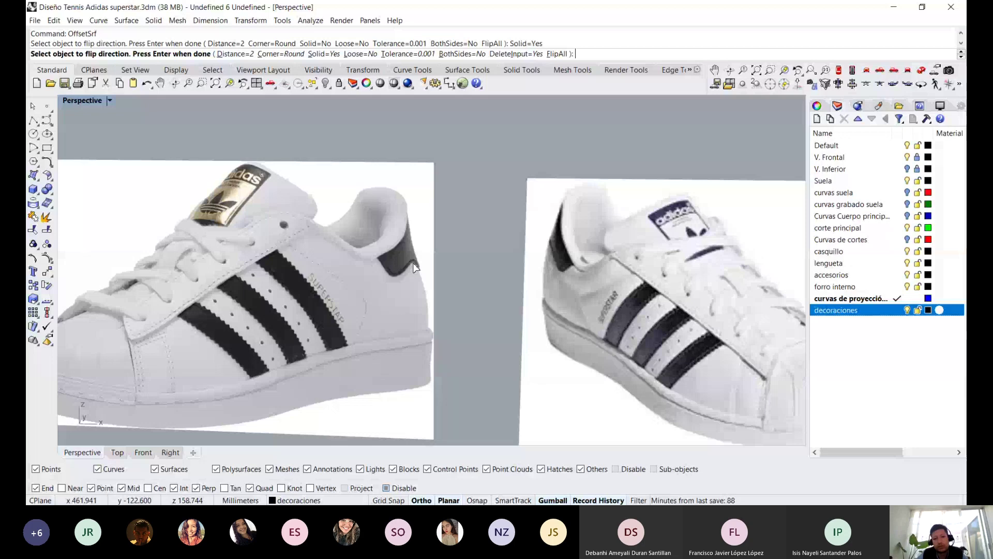
pyautogui.scroll(-1, 439, 278)
pyautogui.scroll(-2, 438, 279)
pyautogui.scroll(-2, 386, 377)
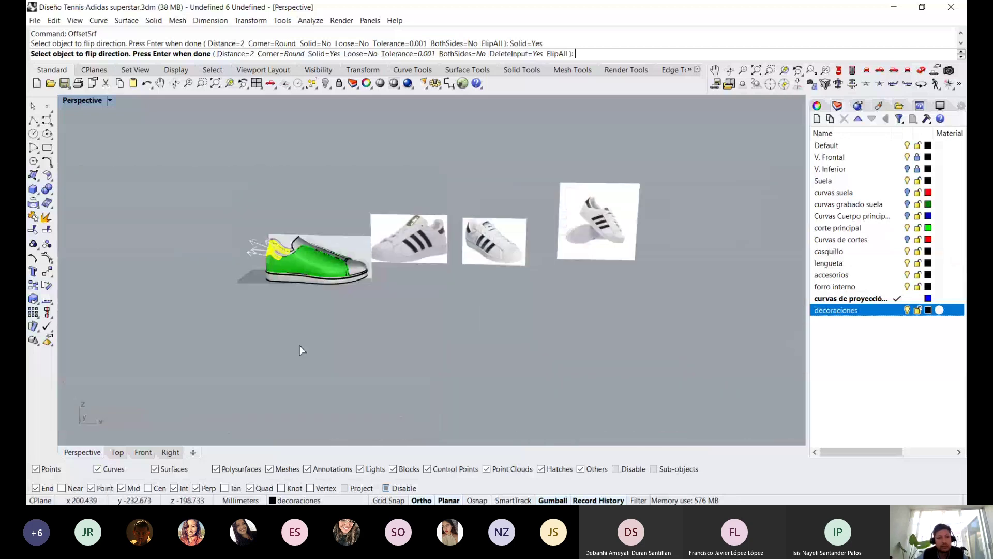
pyautogui.scroll(5, 300, 348)
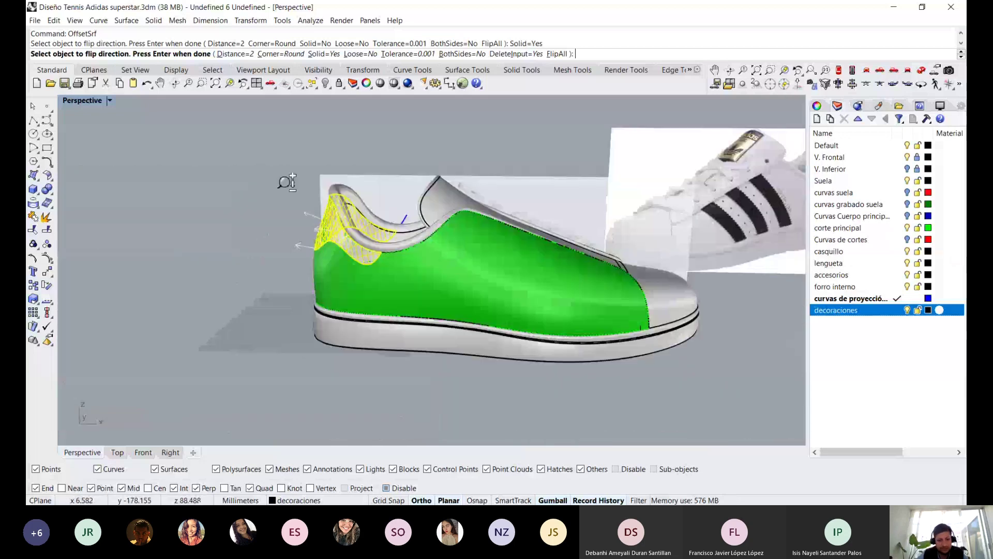
pyautogui.scroll(3, 286, 182)
pyautogui.scroll(2, 388, 173)
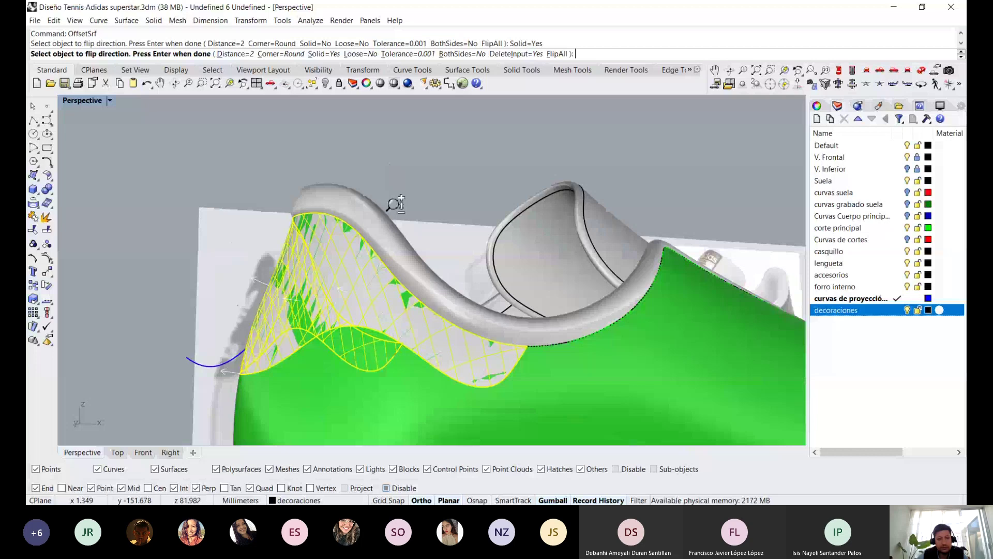
pyautogui.scroll(2, 394, 204)
# Set the offset distance to 0.8 and create the solid heel-tab piece
pyautogui.click(241, 53)
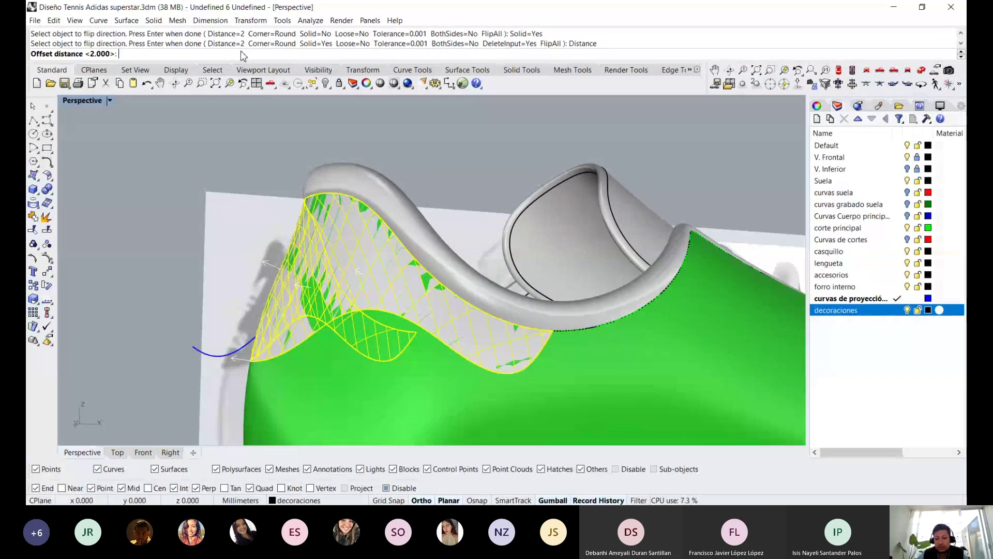
pyautogui.write('.8')
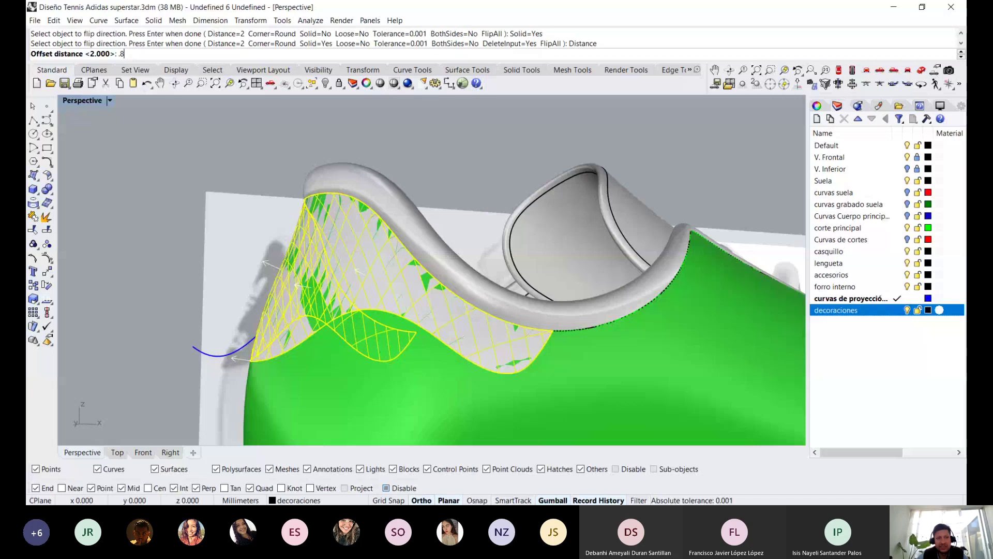
pyautogui.press('Return')
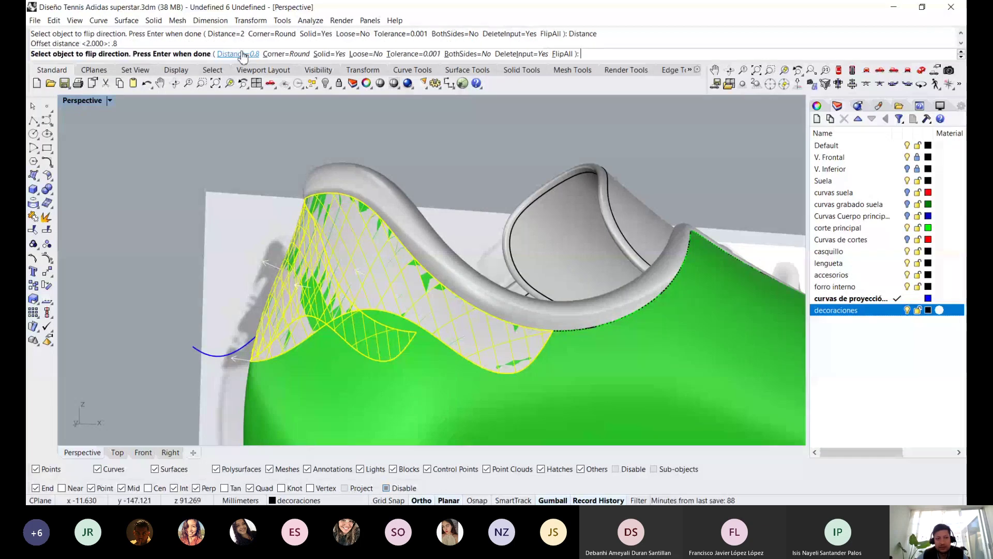
pyautogui.press('Return')
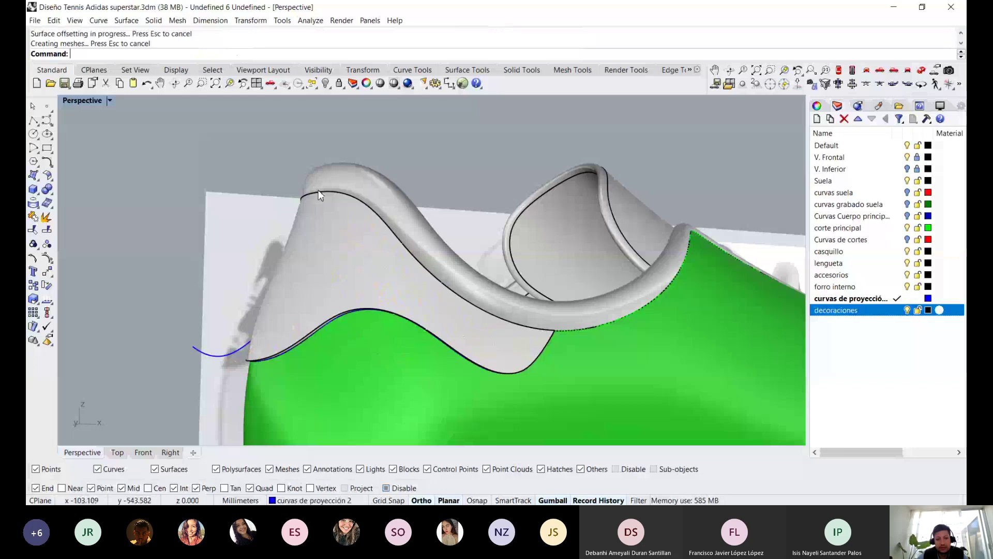
# Zoom in on the new offset heel-tab solid
pyautogui.click(318, 190)
pyautogui.middleClick(354, 166)
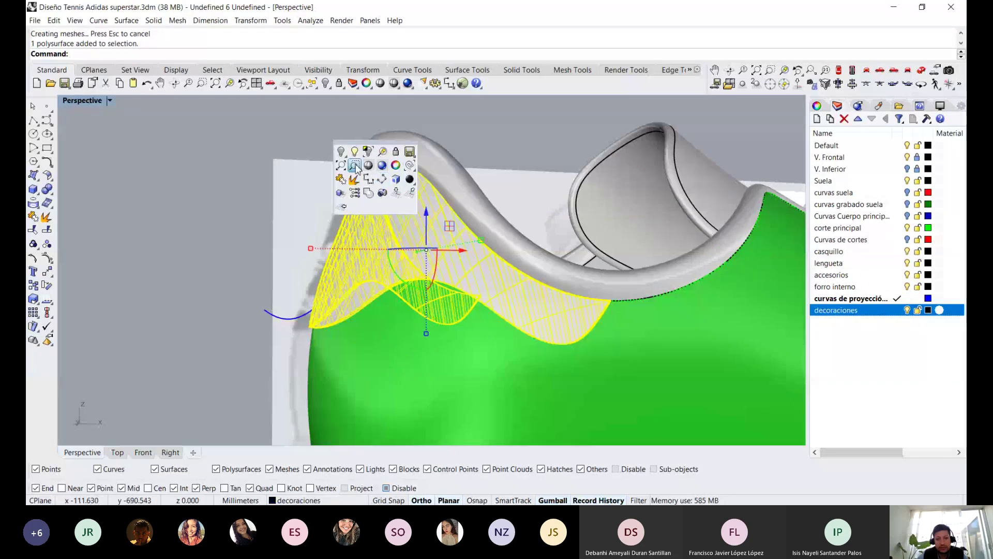
pyautogui.click(383, 151)
pyautogui.press('Escape')
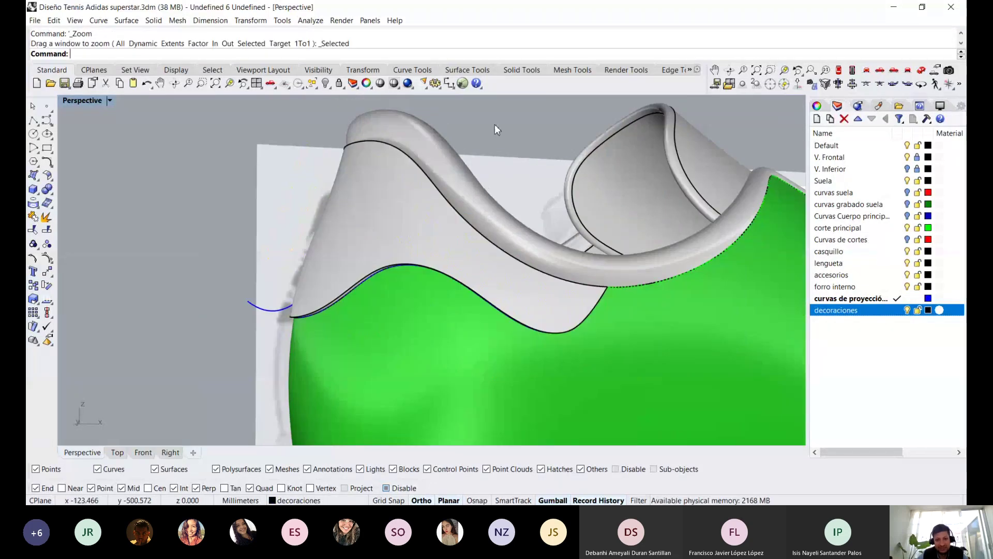
pyautogui.scroll(3, 446, 187)
pyautogui.scroll(3, 390, 184)
pyautogui.scroll(-3, 382, 165)
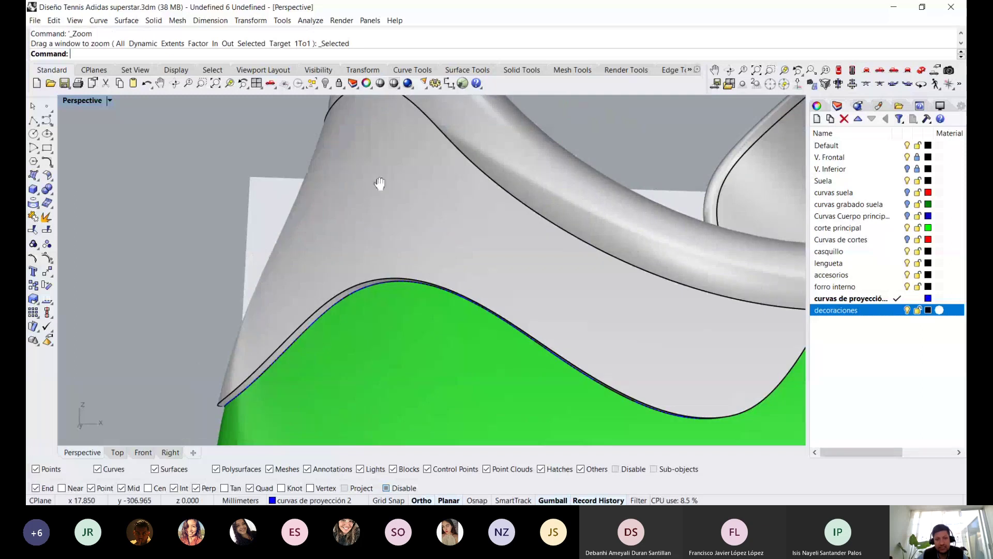
# Orbit around the collar to inspect the thickened heel-tab piece
pyautogui.moveTo(381, 184); pyautogui.dragTo(355, 245, button='right')
pyautogui.scroll(2, 290, 183)
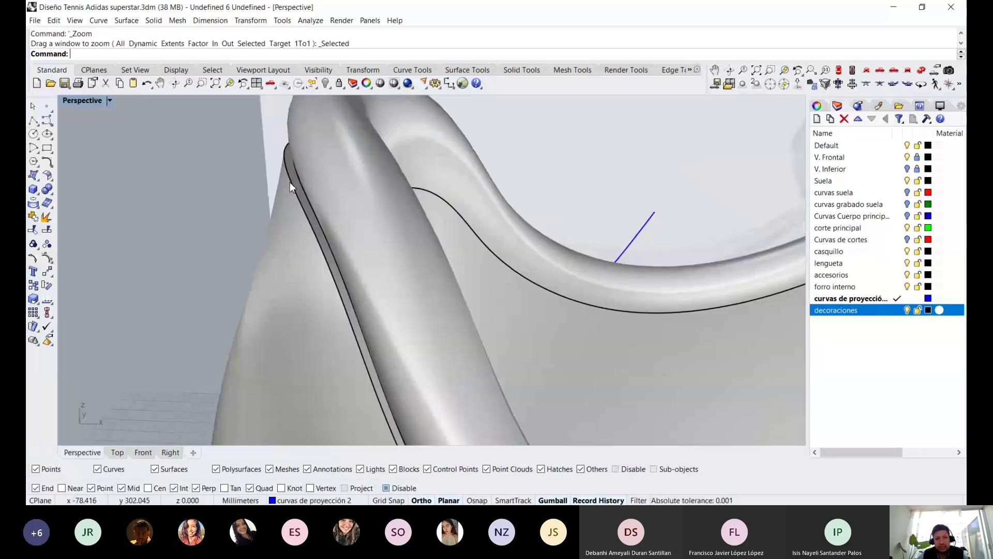
pyautogui.scroll(2, 290, 176)
pyautogui.scroll(2, 289, 155)
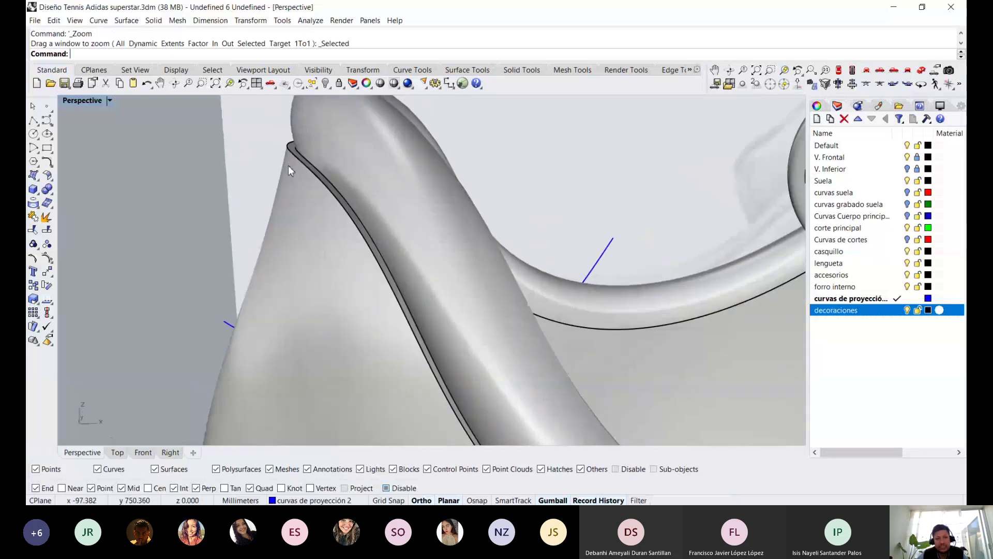
pyautogui.click(289, 166)
pyautogui.scroll(-2, 302, 208)
pyautogui.moveTo(302, 208); pyautogui.dragTo(349, 224, button='right')
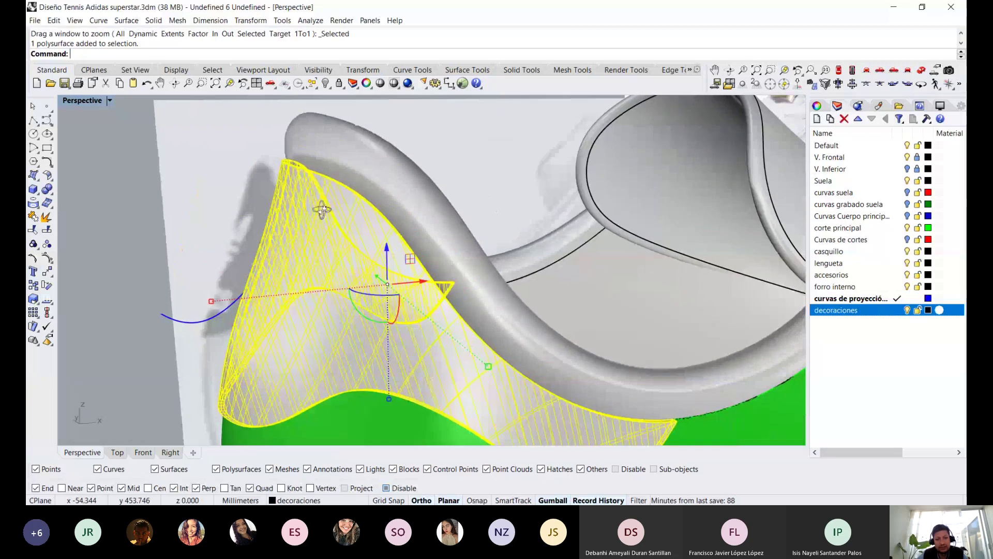
pyautogui.press('Escape')
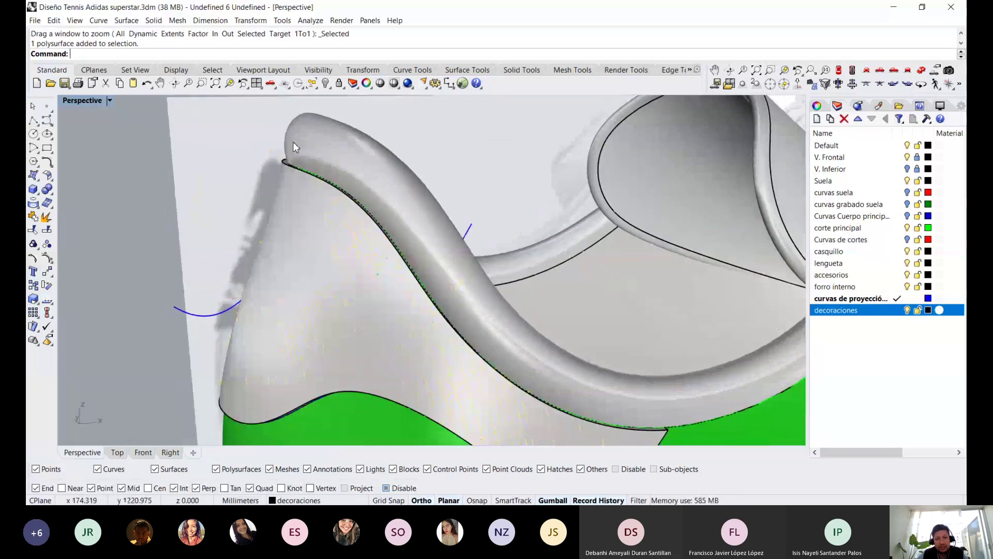
pyautogui.scroll(2, 298, 157)
pyautogui.scroll(2, 247, 169)
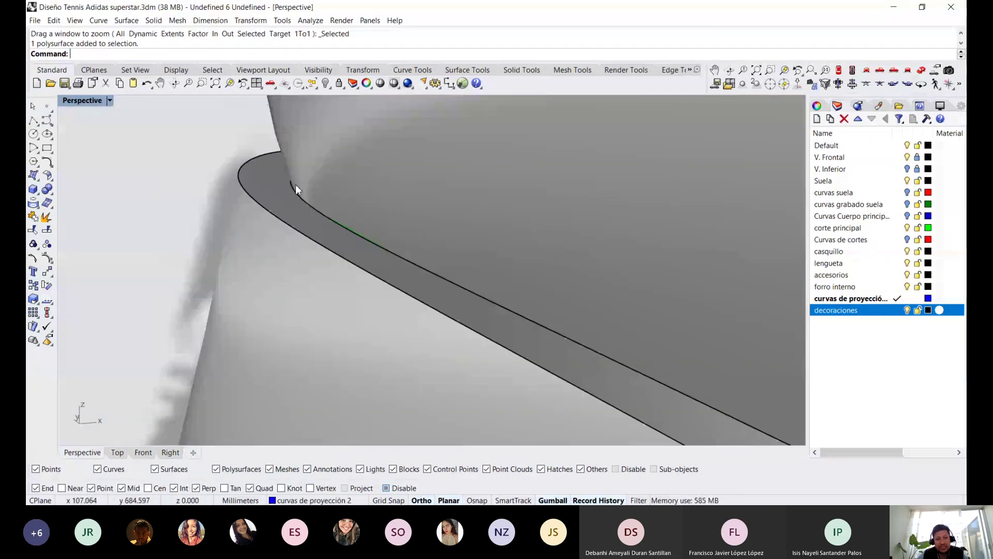
# Slide the heel-tab solid along the gumball's red arrow against the upper, then deselect and check the fit
pyautogui.click(261, 178)
pyautogui.moveTo(262, 178); pyautogui.dragTo(318, 172, button='right')
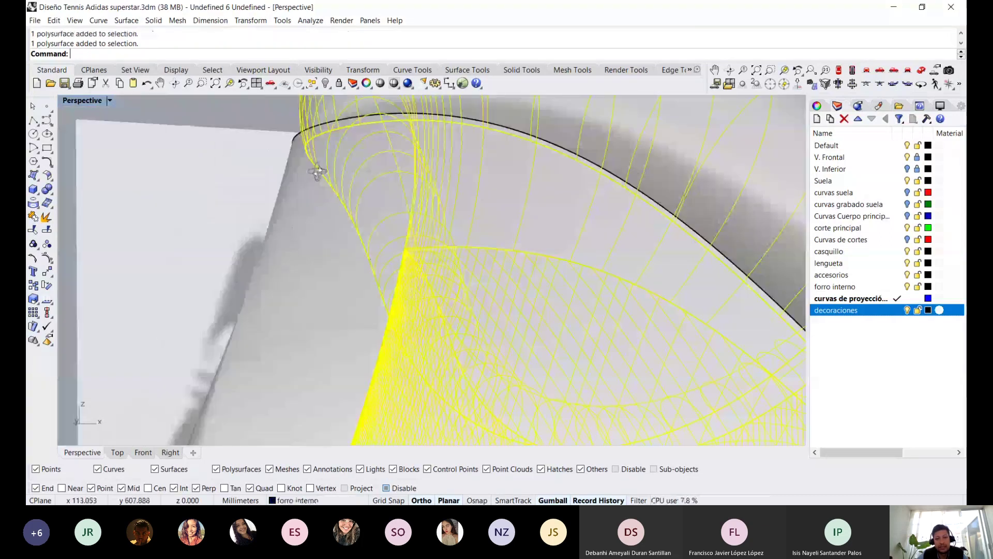
pyautogui.scroll(-5, 317, 171)
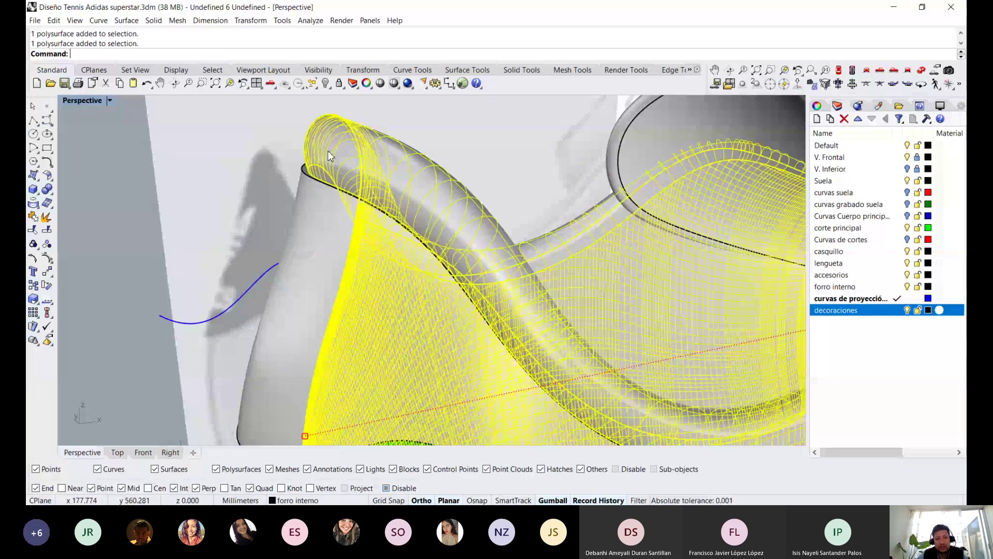
pyautogui.scroll(3, 331, 171)
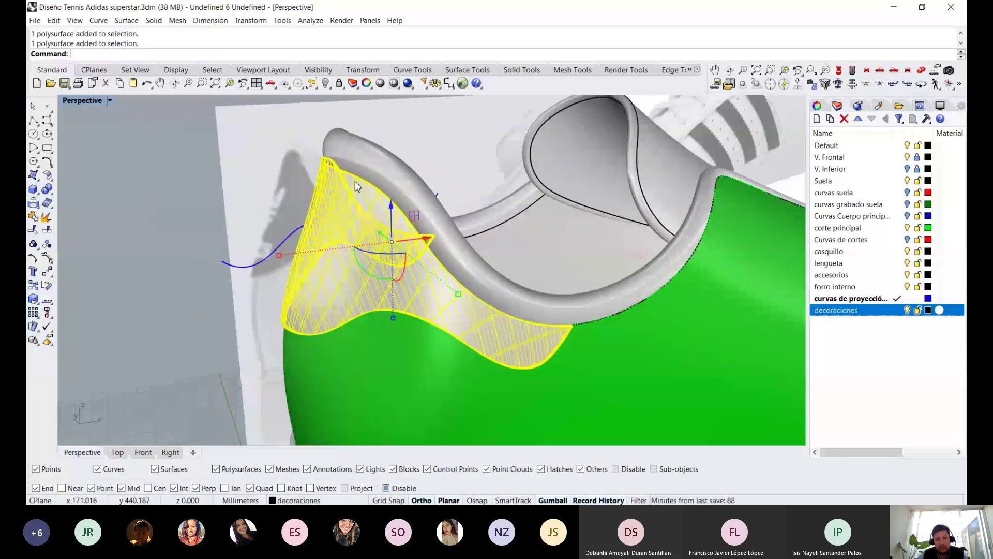
pyautogui.scroll(4, 356, 184)
pyautogui.moveTo(443, 273); pyautogui.dragTo(450, 278)
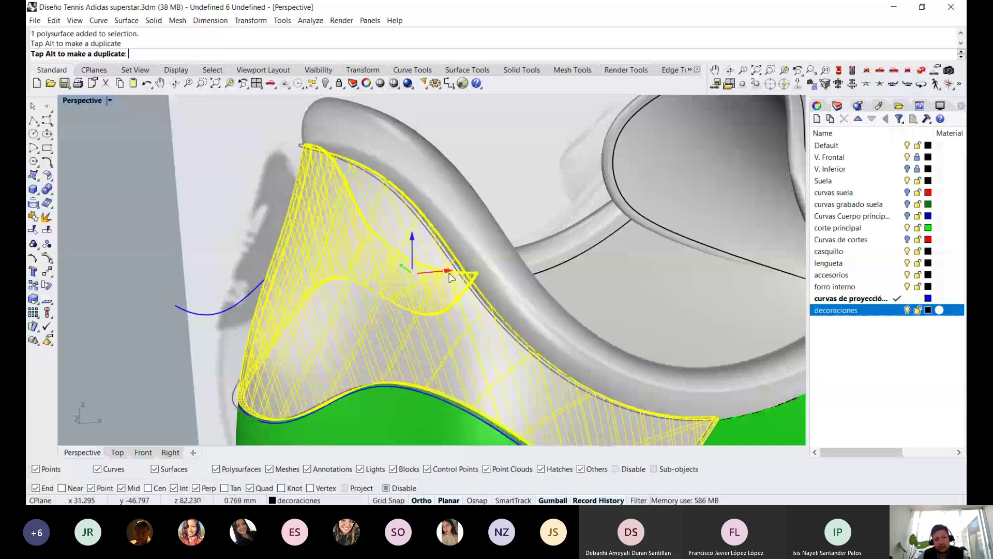
pyautogui.moveTo(450, 277); pyautogui.dragTo(450, 278)
pyautogui.click(157, 192)
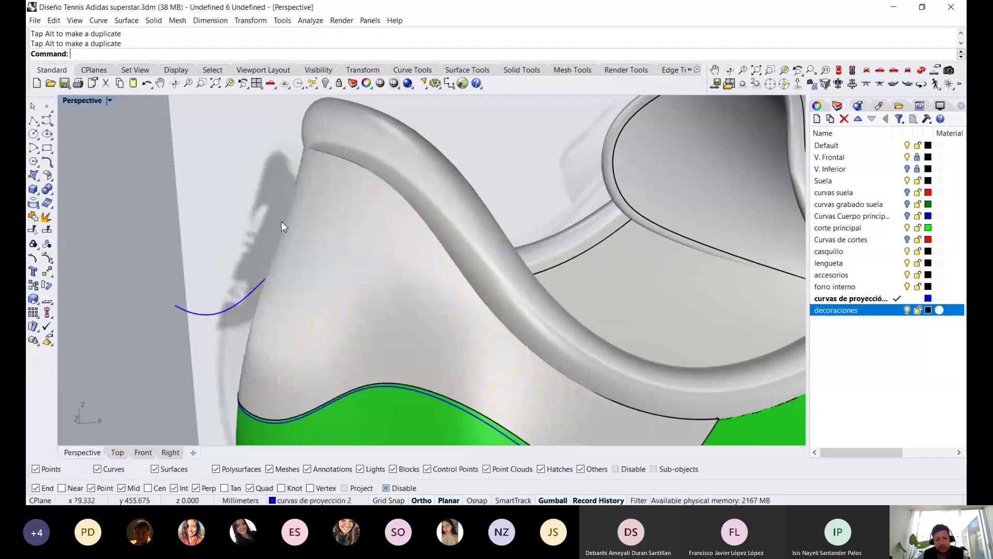
pyautogui.moveTo(282, 221)
pyautogui.mouseDown(button='right')
pyautogui.moveTo(324, 202)
pyautogui.moveTo(322, 179)
pyautogui.moveTo(344, 222)
pyautogui.moveTo(321, 226)
pyautogui.mouseUp(button='right')
pyautogui.hotkey('ctrl', 'alt', 'r')
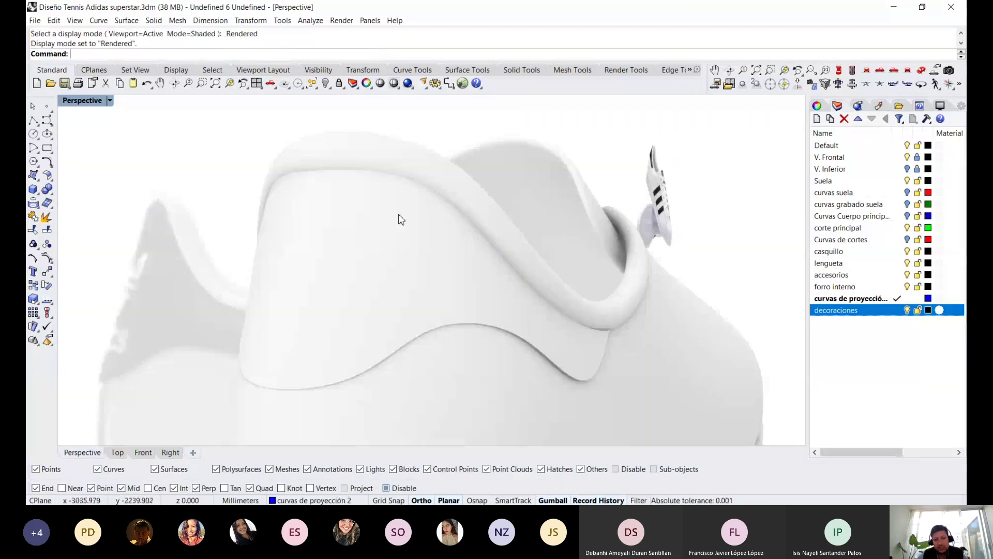
pyautogui.moveTo(399, 217)
pyautogui.mouseDown(button='right')
pyautogui.moveTo(344, 243)
pyautogui.moveTo(314, 219)
pyautogui.mouseUp(button='right')
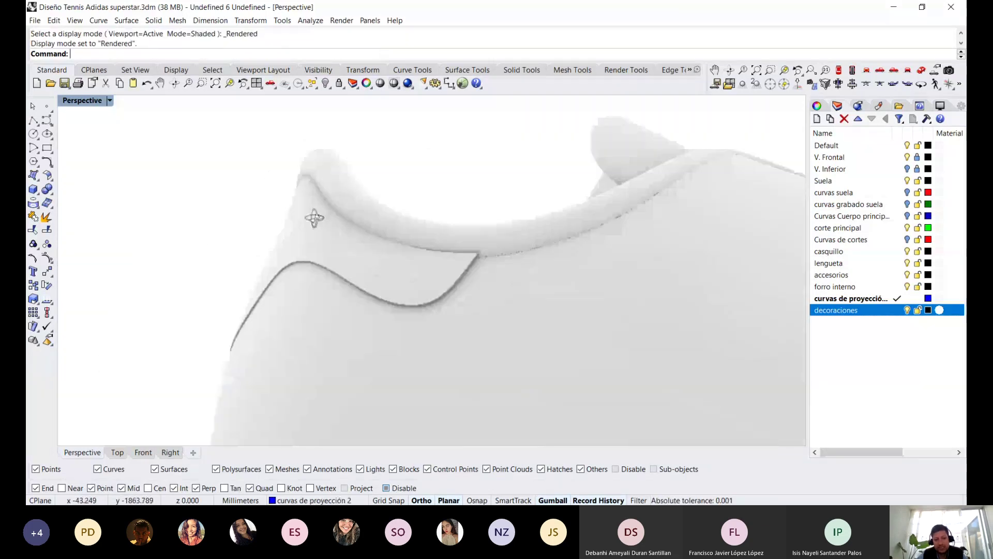
pyautogui.hotkey('ctrl', 'z')
pyautogui.scroll(2, 276, 186)
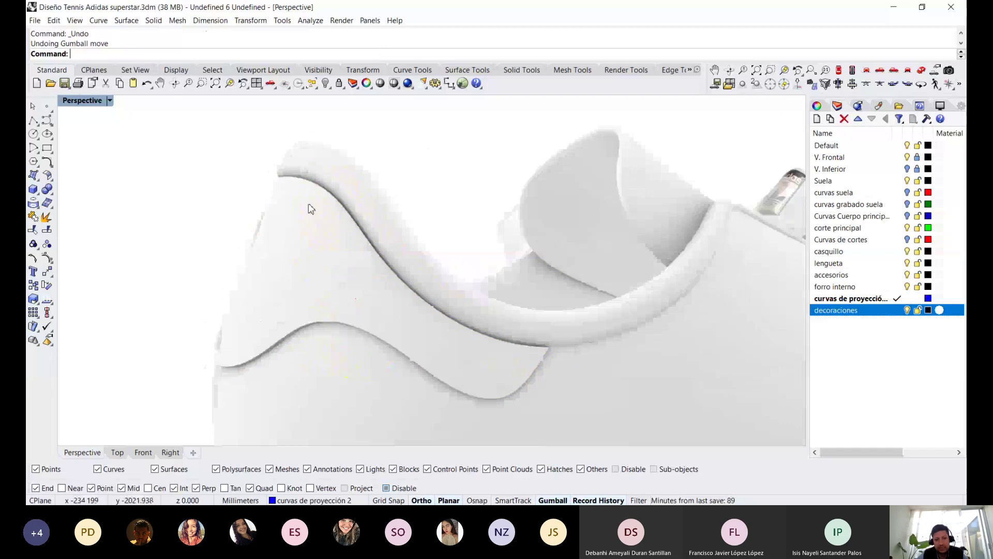
pyautogui.scroll(2, 311, 206)
pyautogui.scroll(2, 314, 169)
pyautogui.scroll(2, 272, 187)
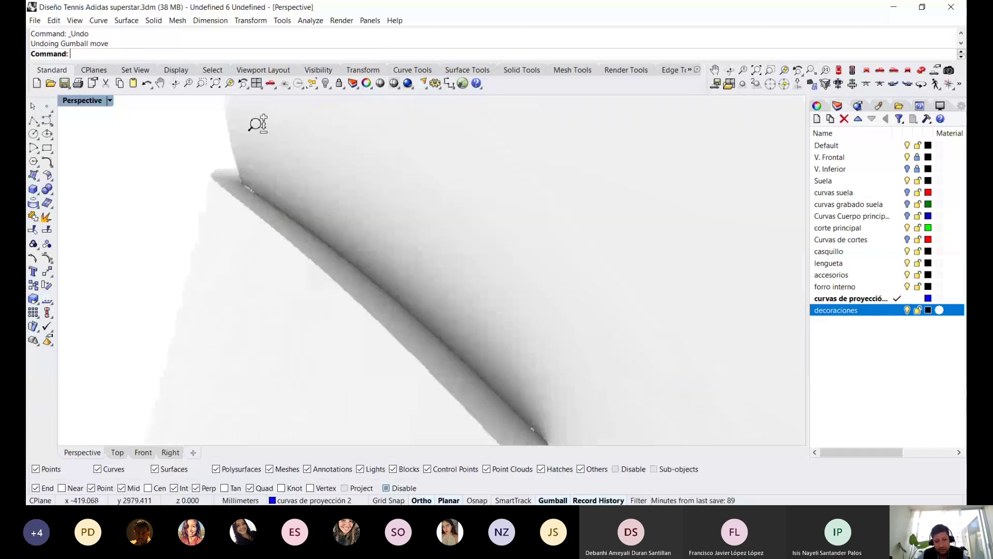
pyautogui.scroll(-5, 332, 265)
pyautogui.scroll(2, 346, 269)
pyautogui.scroll(-2, 346, 269)
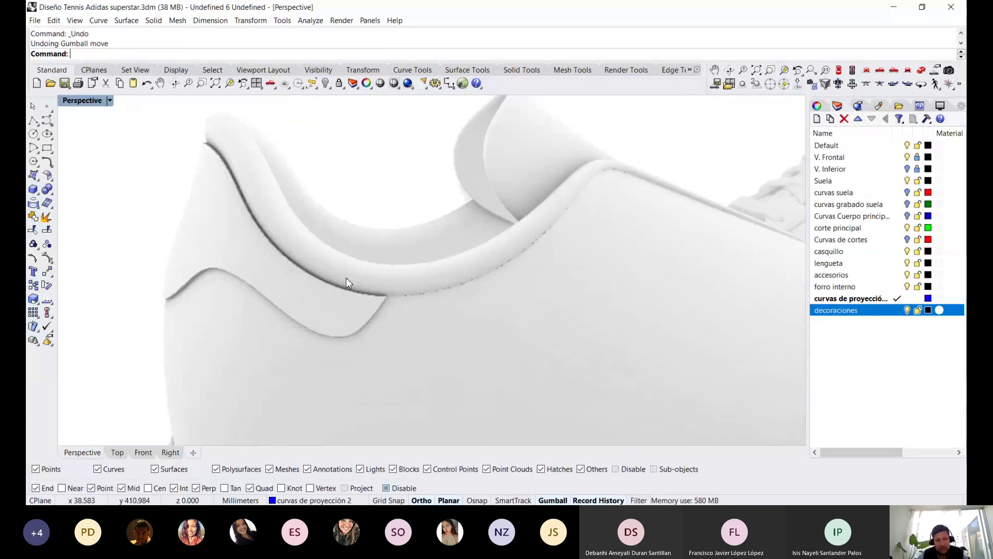
pyautogui.scroll(-2, 346, 277)
pyautogui.hotkey('ctrl', 'y')
pyautogui.press('Escape')
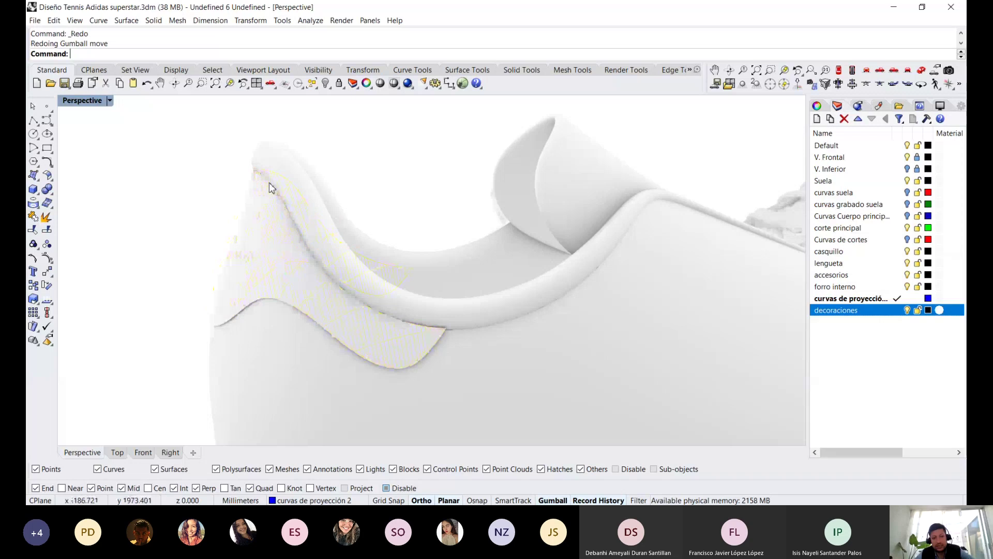
pyautogui.scroll(2, 274, 214)
pyautogui.scroll(2, 300, 209)
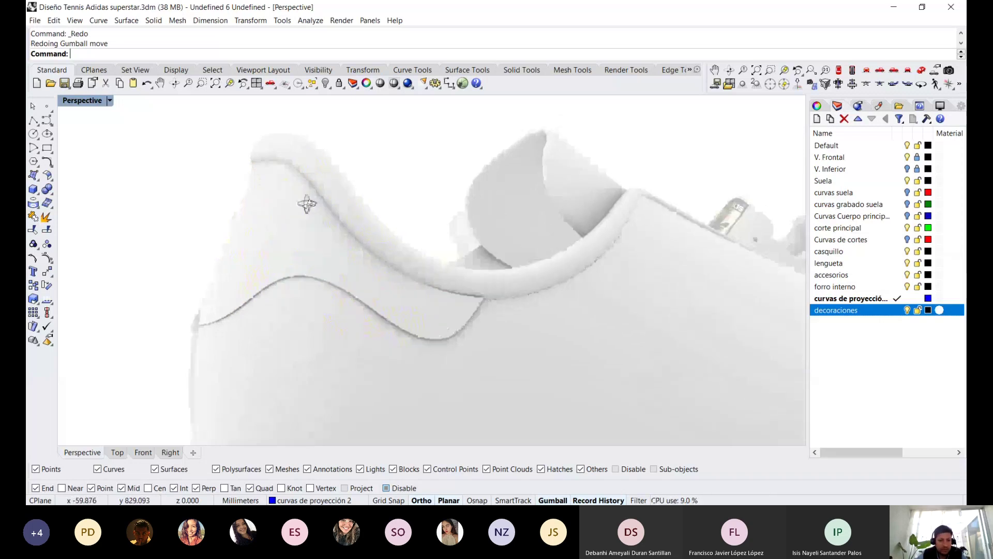
pyautogui.scroll(2, 337, 238)
pyautogui.scroll(2, 337, 238)
pyautogui.scroll(2, 520, 228)
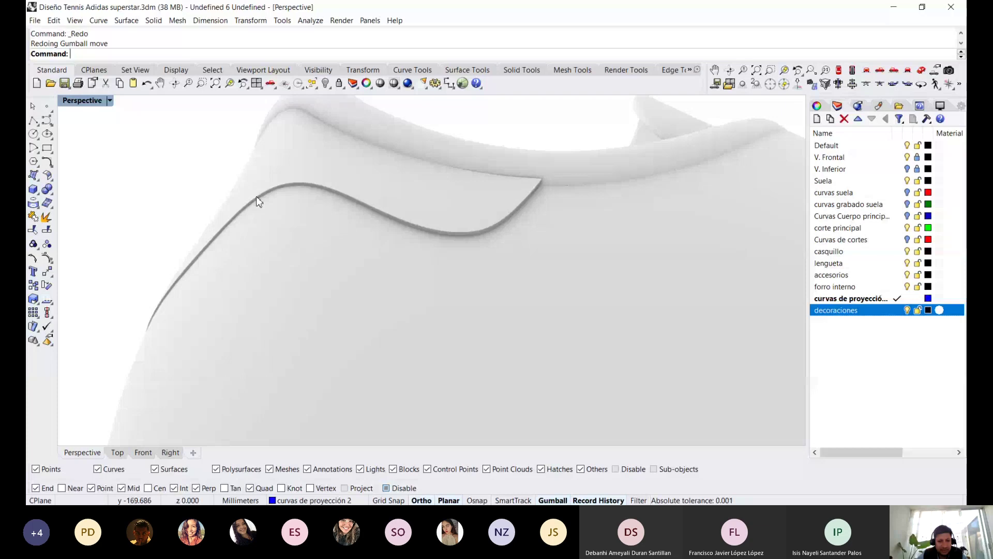
pyautogui.scroll(2, 459, 195)
pyautogui.scroll(2, 452, 251)
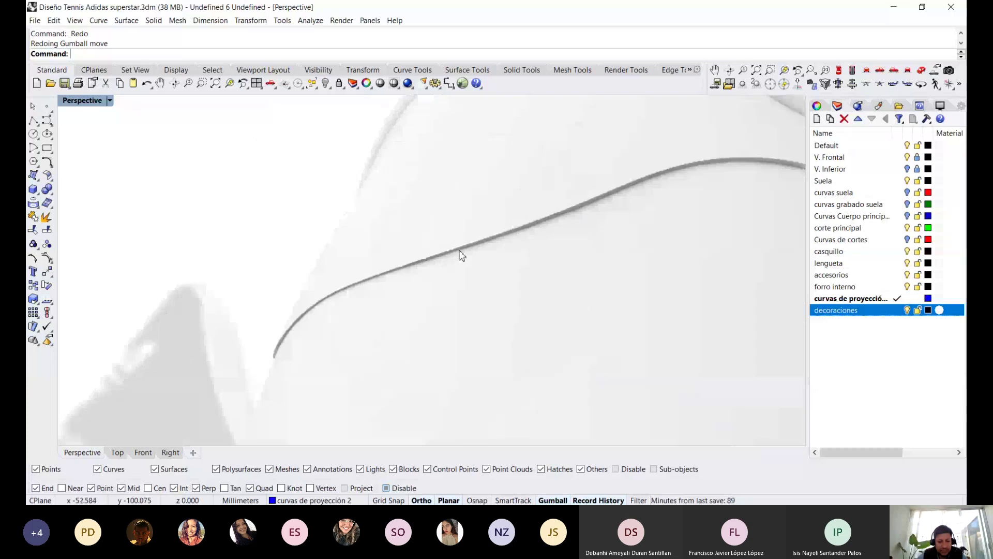
pyautogui.scroll(-2, 465, 240)
pyautogui.scroll(-3, 466, 233)
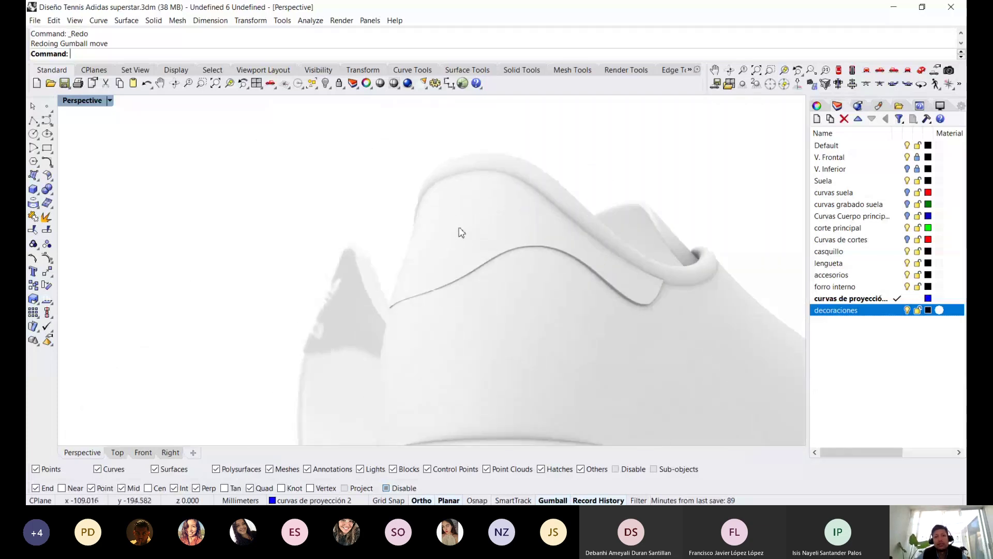
pyautogui.click(460, 233)
pyautogui.press('Escape')
pyautogui.moveTo(367, 171); pyautogui.dragTo(607, 220, button='right')
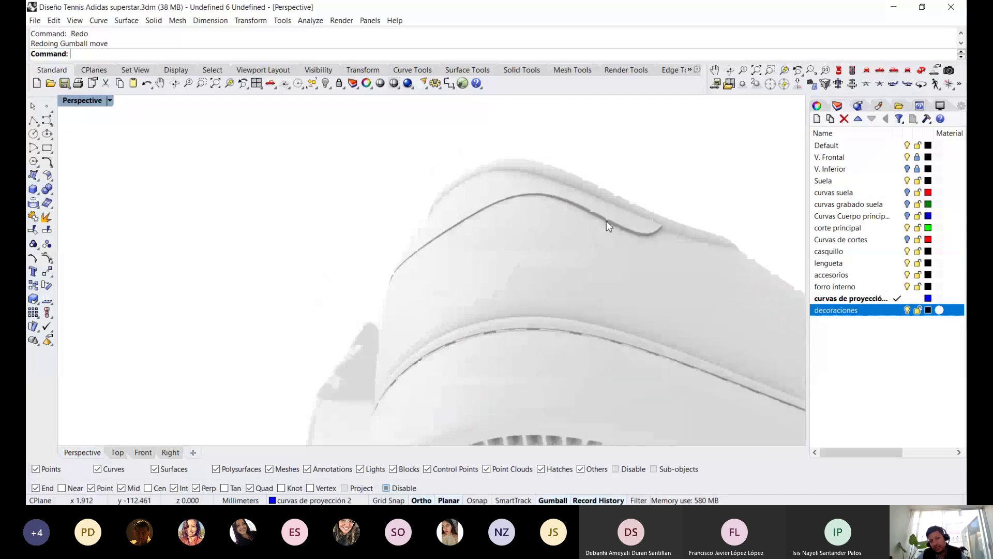
pyautogui.scroll(3, 604, 230)
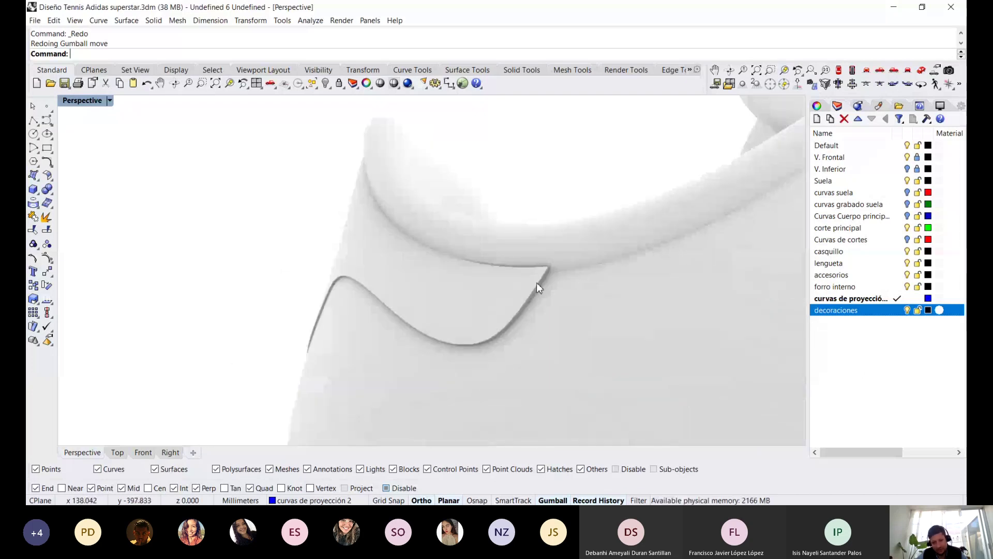
pyautogui.moveTo(536, 283)
pyautogui.mouseDown(button='right')
pyautogui.moveTo(497, 319)
pyautogui.moveTo(461, 322)
pyautogui.moveTo(640, 247)
pyautogui.moveTo(702, 264)
pyautogui.moveTo(475, 185)
pyautogui.mouseUp(button='right')
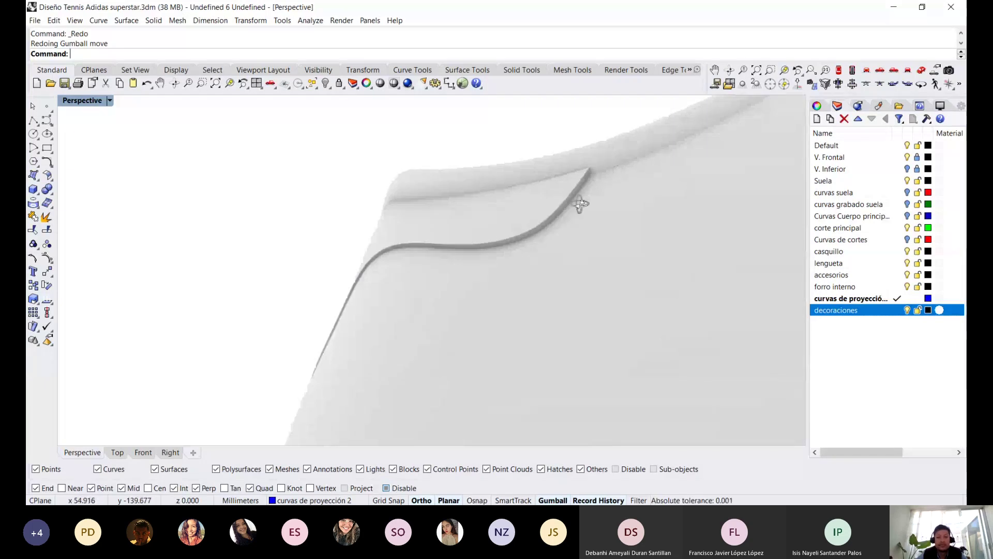
pyautogui.moveTo(581, 204)
pyautogui.mouseDown(button='right')
pyautogui.moveTo(592, 158)
pyautogui.moveTo(550, 195)
pyautogui.moveTo(402, 233)
pyautogui.mouseUp(button='right')
# Select the heel-tab surface and its polysurface at the back of the shoe
pyautogui.click(399, 231)
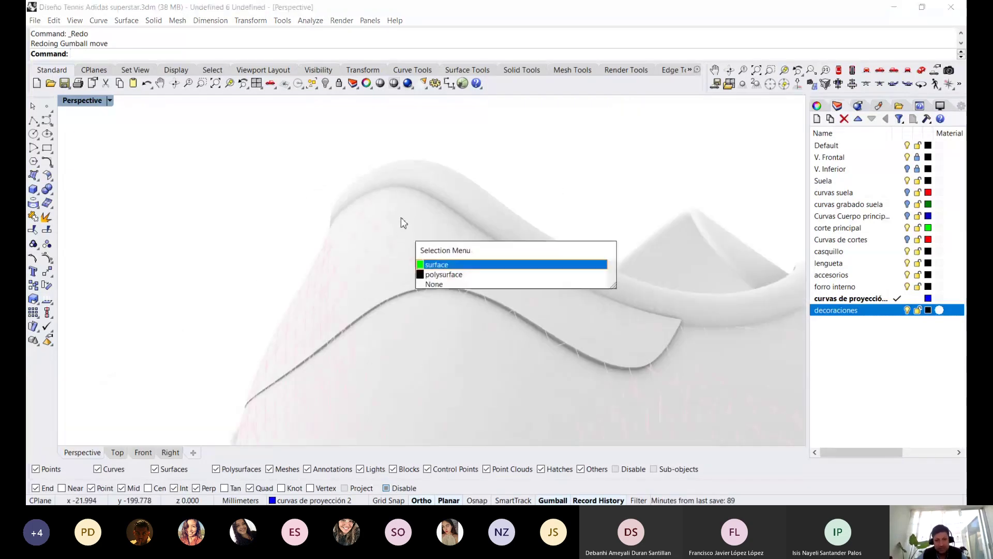
pyautogui.click(445, 264)
pyautogui.moveTo(448, 257); pyautogui.dragTo(412, 288, button='right')
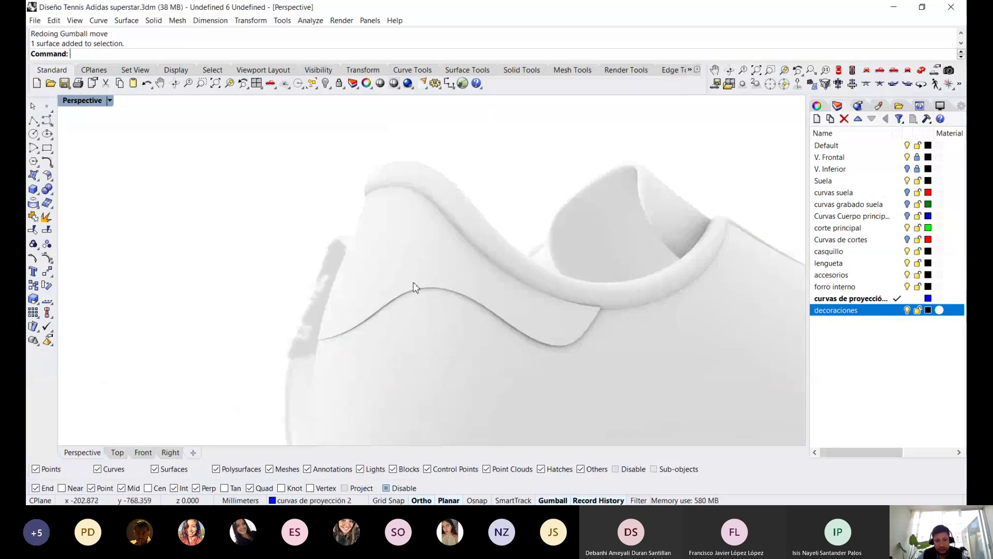
pyautogui.click(413, 288)
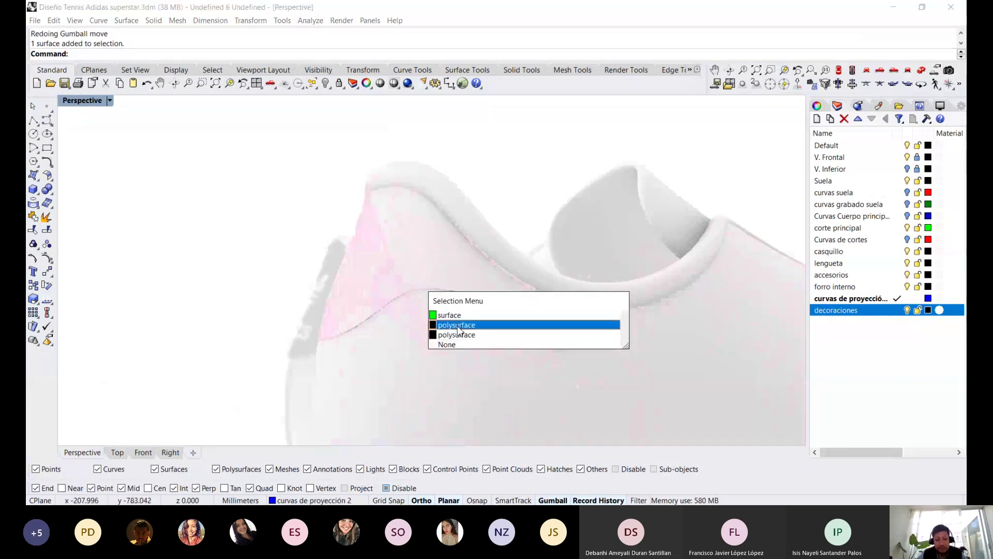
pyautogui.click(460, 330)
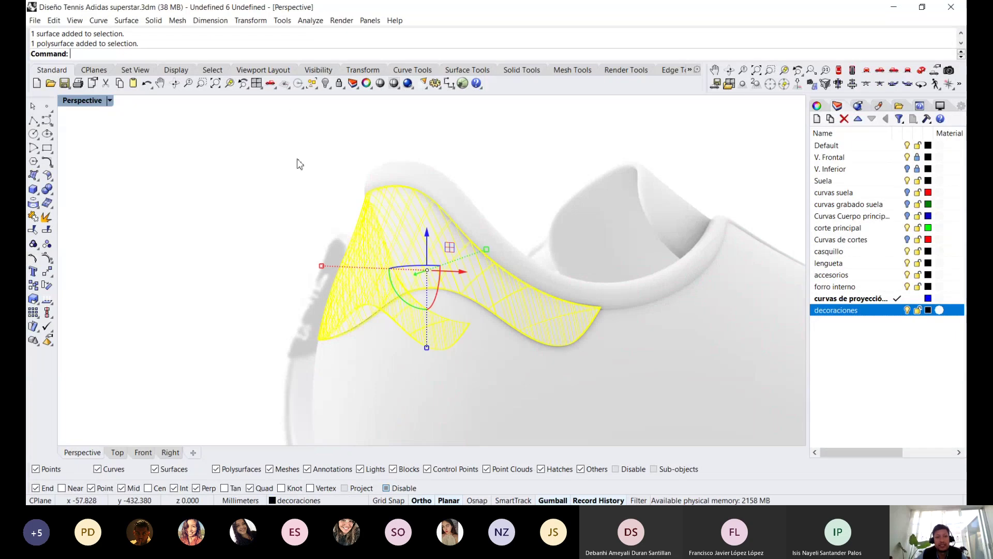
# Create a BoundingBox cage in World coordinates with default 4×4×4 degree-3 points
pyautogui.click(251, 20)
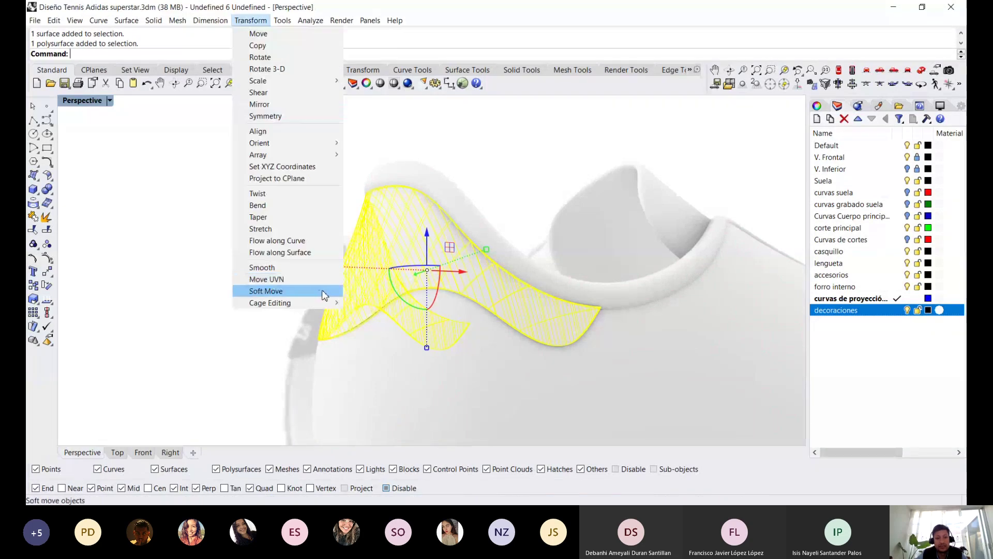
pyautogui.moveTo(270, 302)
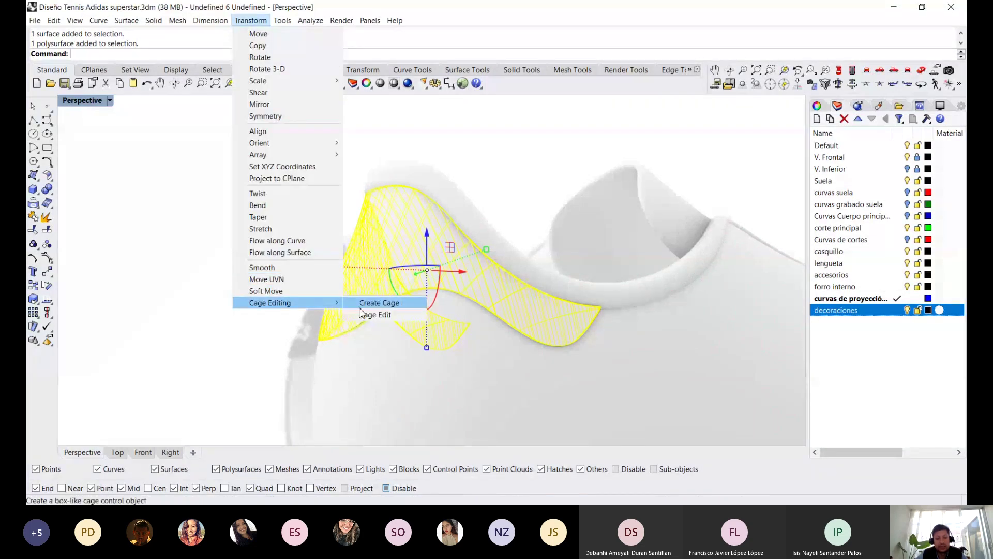
pyautogui.click(360, 307)
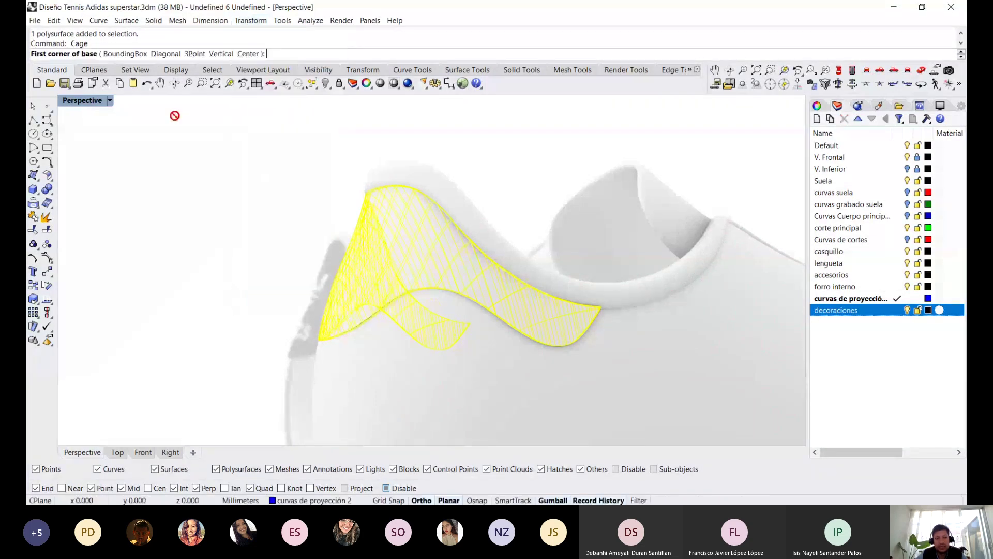
pyautogui.click(123, 54)
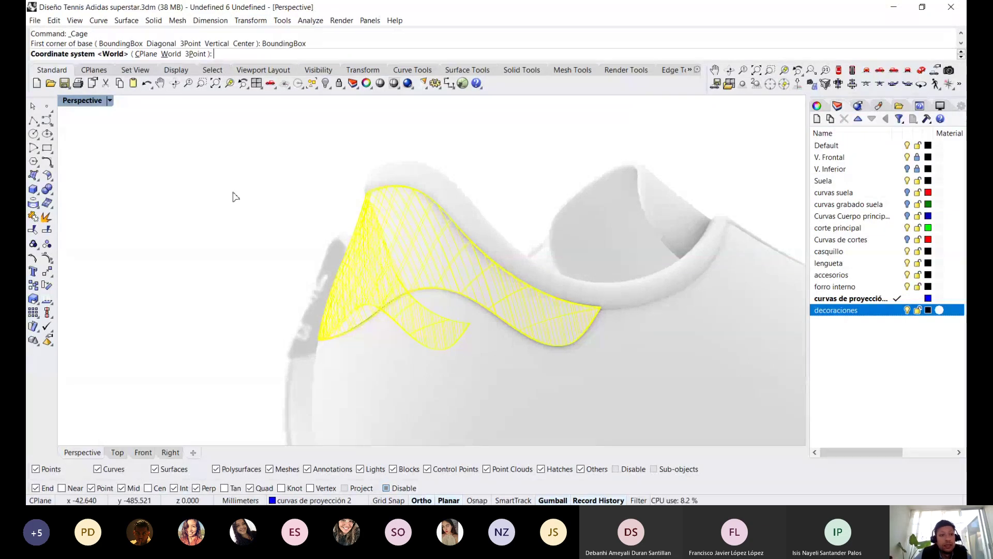
pyautogui.press('Return')
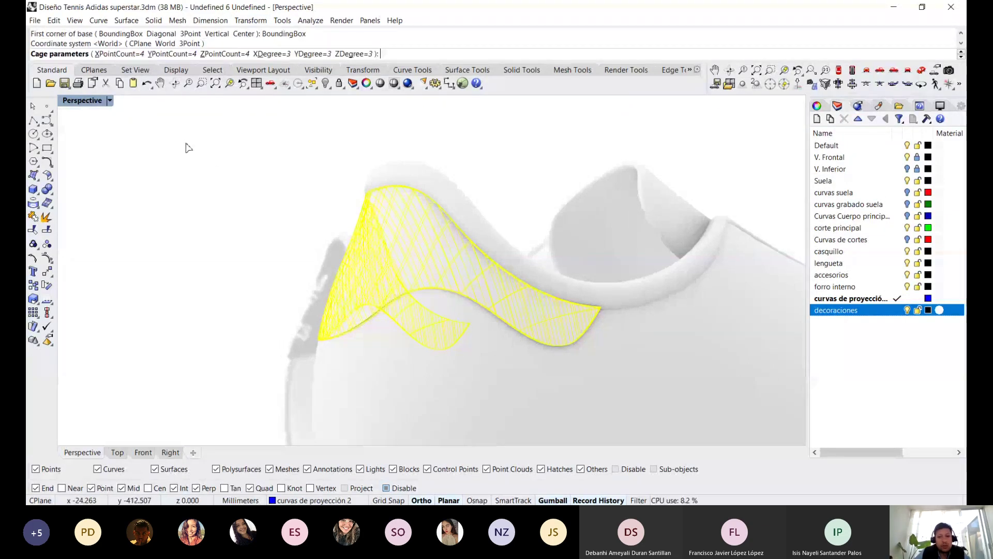
pyautogui.moveTo(269, 192)
pyautogui.mouseDown(button='right')
pyautogui.moveTo(277, 213)
pyautogui.moveTo(274, 195)
pyautogui.mouseUp(button='right')
pyautogui.press('Return')
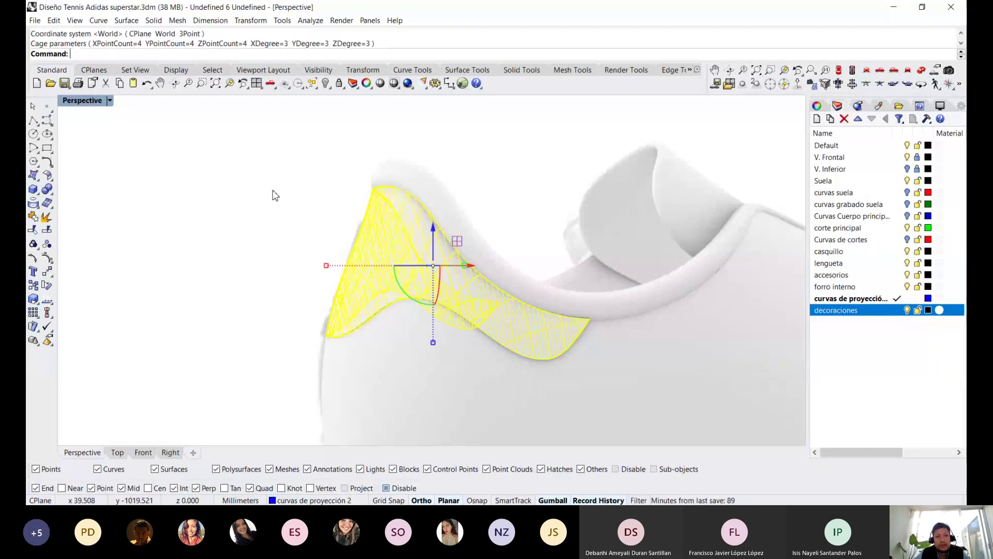
pyautogui.press('Escape')
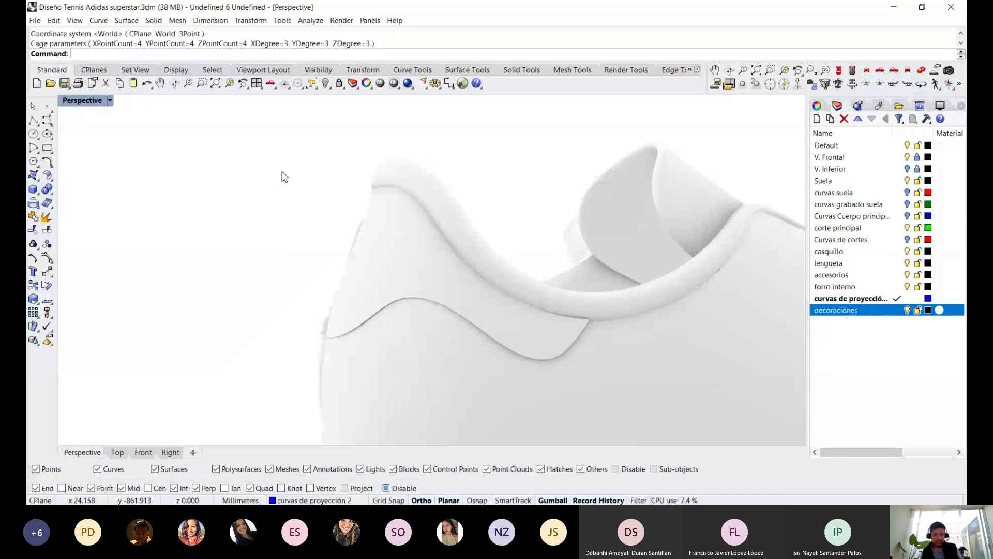
# Switch the Perspective viewport from Rendered to Shaded display
pyautogui.hotkey('ctrl', 'alt', 's')
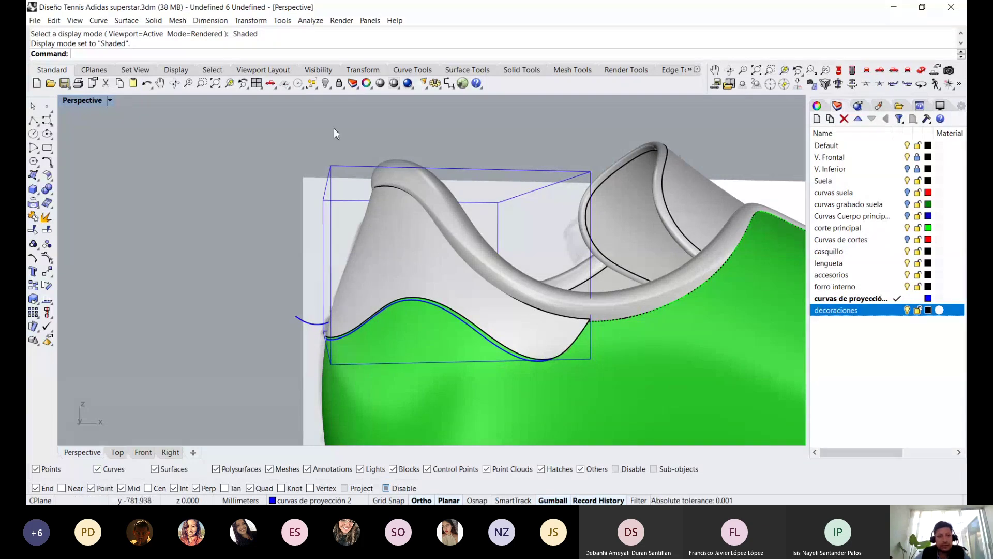
# Start Cage Edit and pick the heel-tab polysurface as the object to deform
pyautogui.click(251, 20)
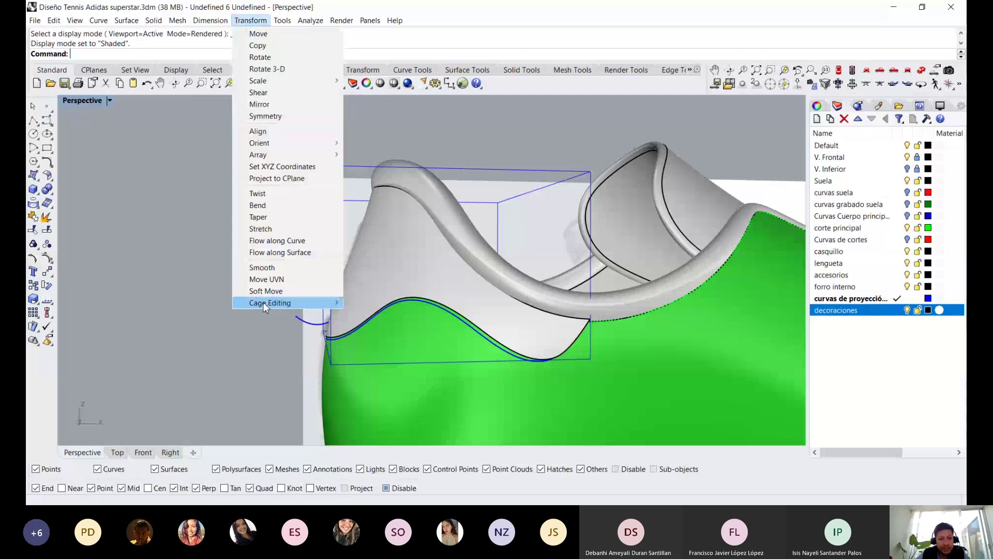
pyautogui.moveTo(270, 303)
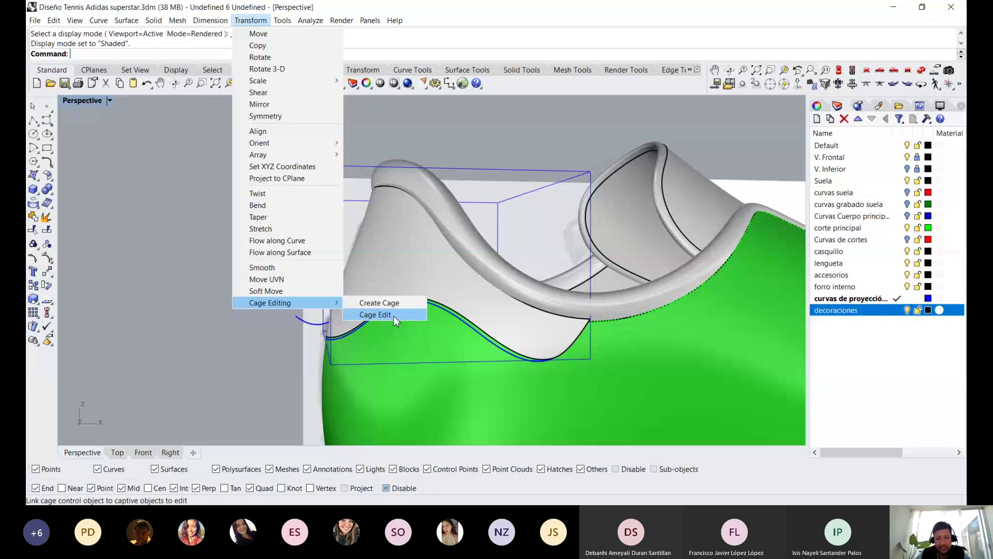
pyautogui.click(393, 316)
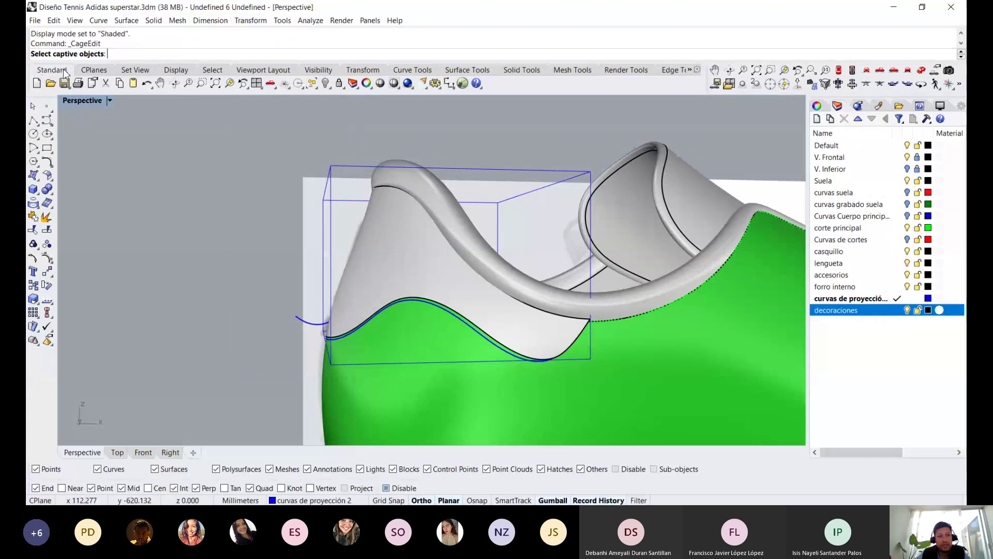
pyautogui.scroll(2, 357, 266)
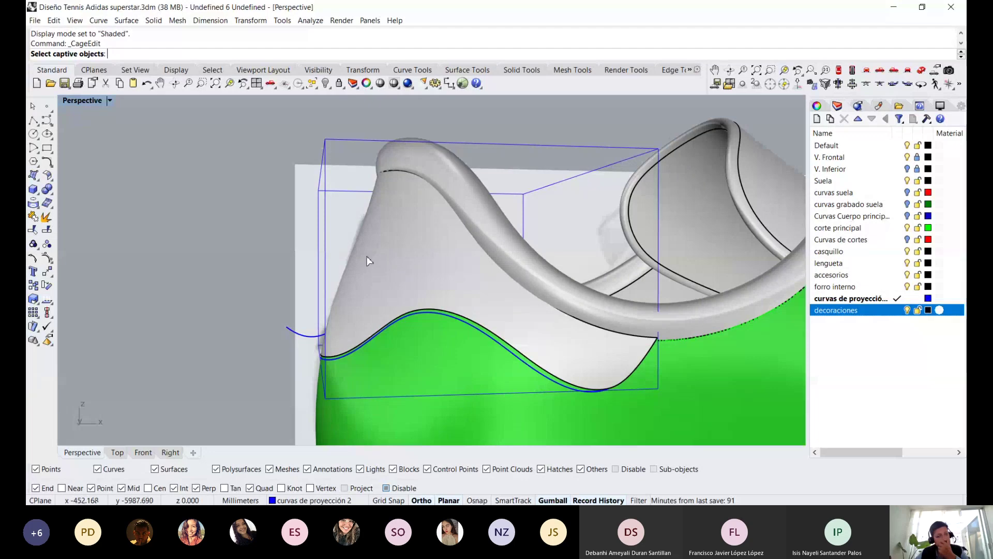
pyautogui.click(371, 251)
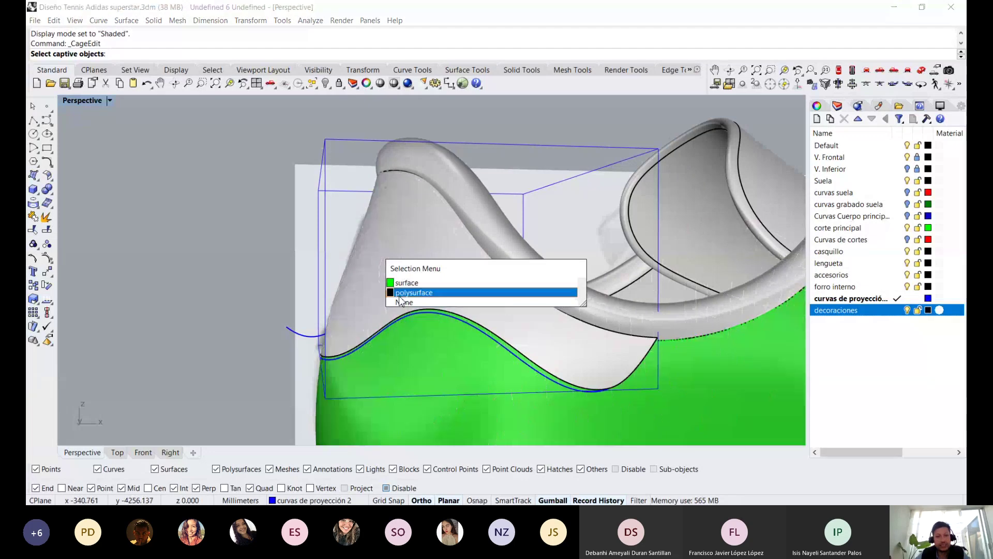
pyautogui.click(414, 281)
pyautogui.scroll(-2, 417, 267)
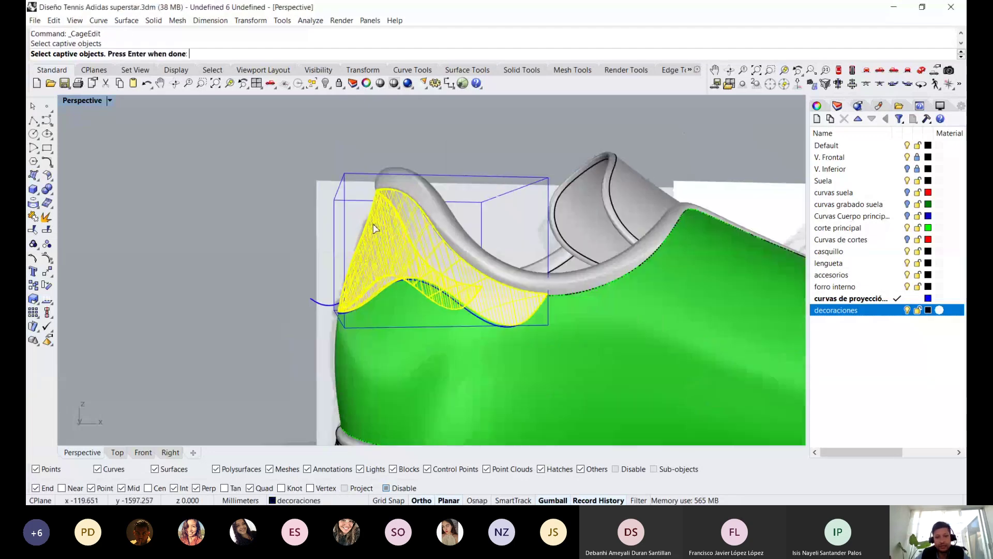
pyautogui.scroll(-2, 375, 228)
pyautogui.scroll(-1, 376, 228)
pyautogui.scroll(2, 376, 228)
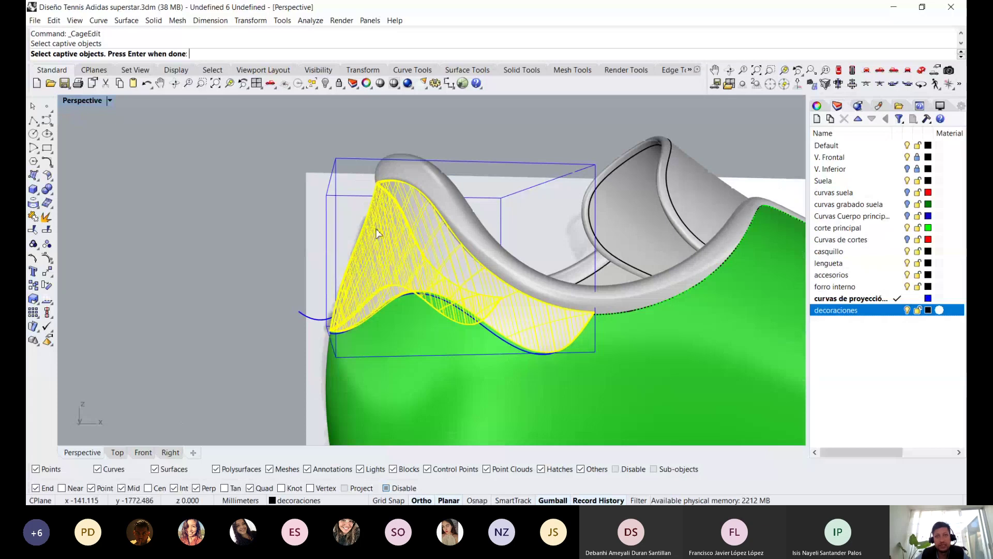
# Pick the cage box as the control object and accept the Global region
pyautogui.press('Return')
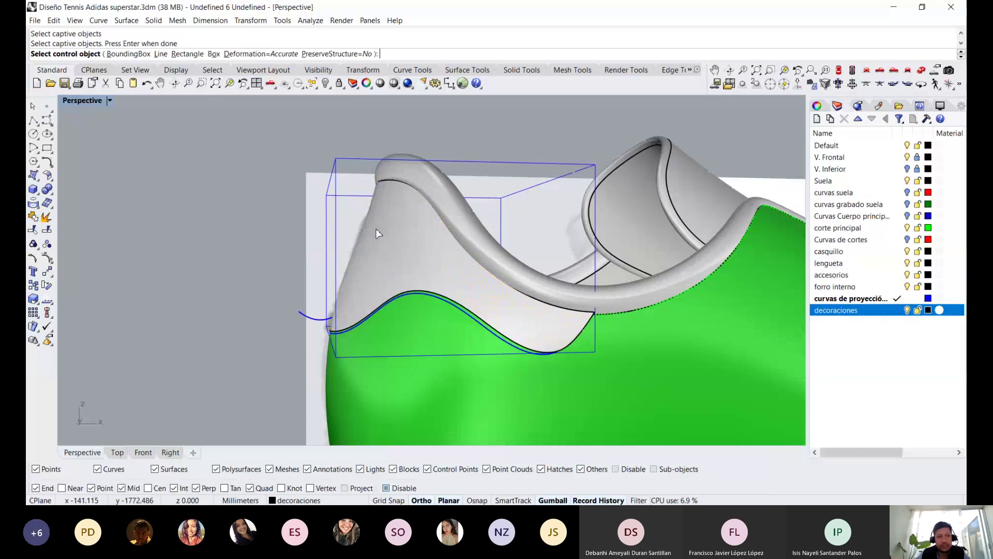
pyautogui.moveTo(377, 233)
pyautogui.mouseDown(button='right')
pyautogui.moveTo(350, 204)
pyautogui.moveTo(315, 197)
pyautogui.mouseUp(button='right')
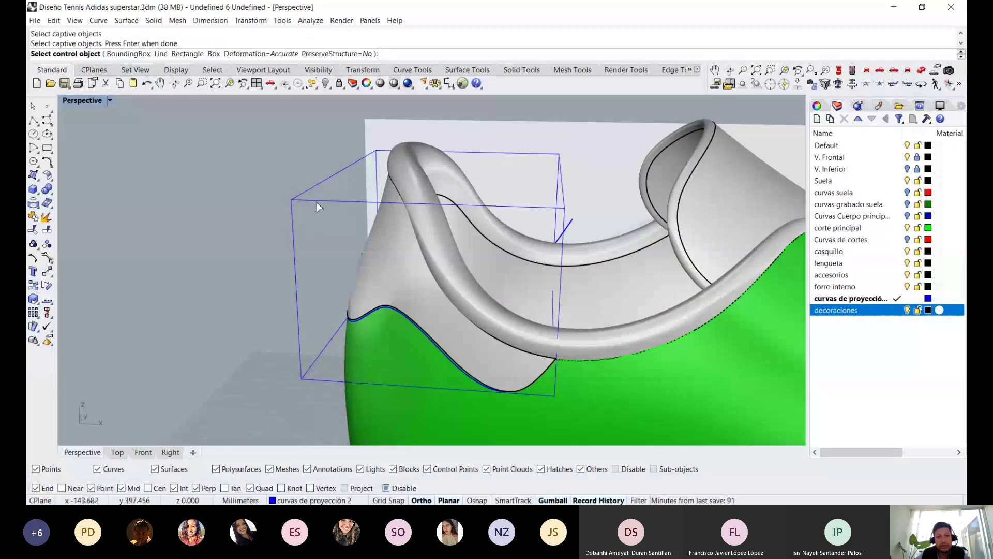
pyautogui.click(317, 202)
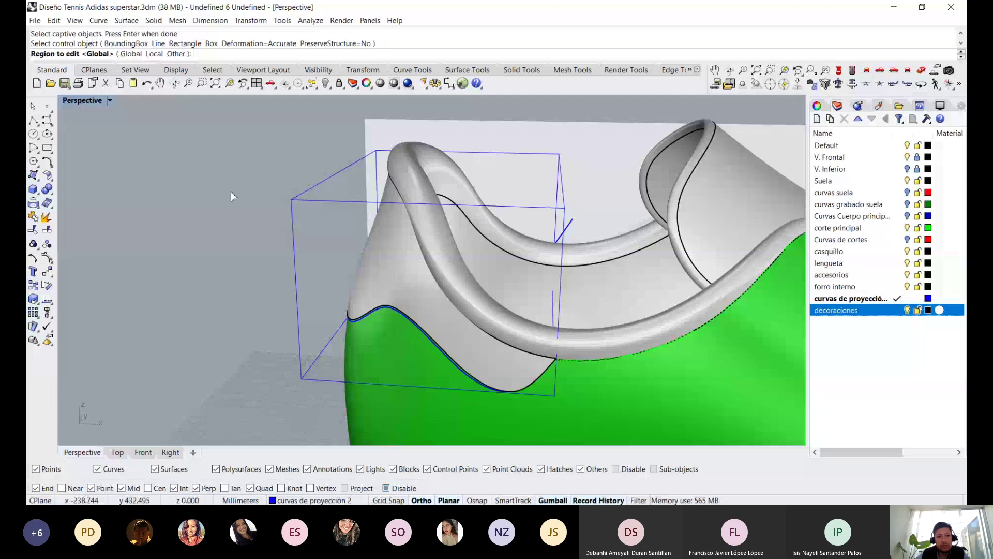
pyautogui.press('Return')
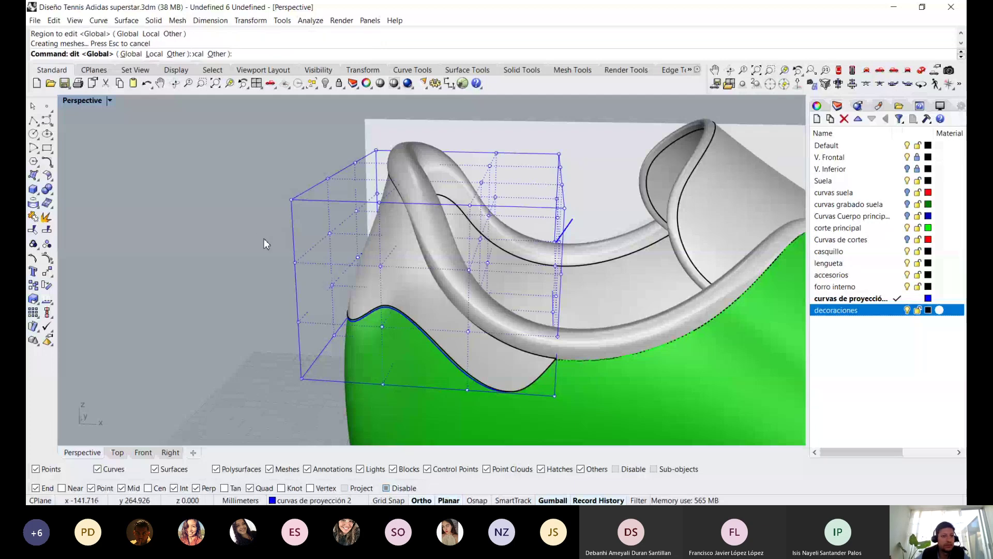
# Window-select four cage points at the tab's front and drag them toward the upper
pyautogui.moveTo(350, 246)
pyautogui.mouseDown(button='right')
pyautogui.moveTo(396, 212)
pyautogui.moveTo(460, 217)
pyautogui.moveTo(444, 266)
pyautogui.mouseUp(button='right')
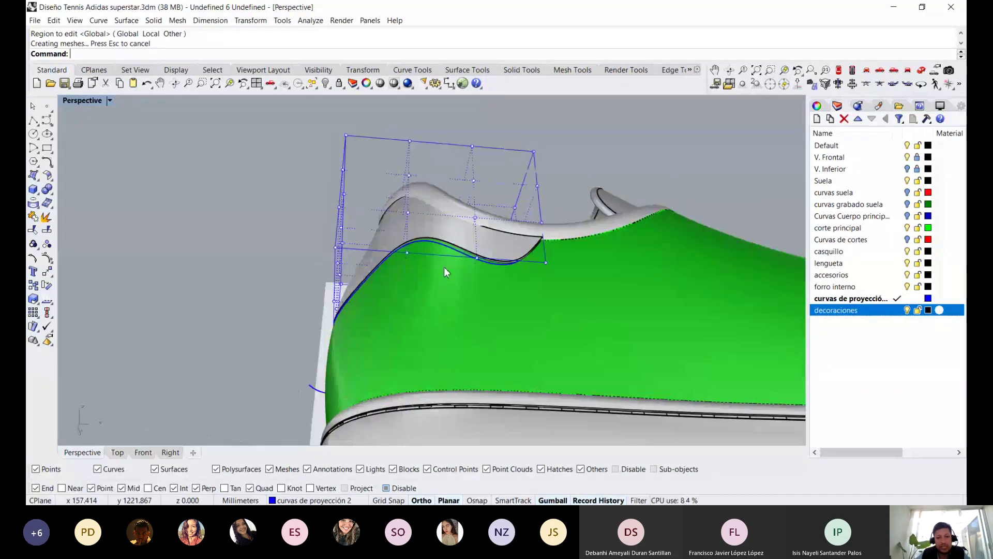
pyautogui.scroll(2, 322, 308)
pyautogui.scroll(1, 377, 306)
pyautogui.scroll(2, 368, 288)
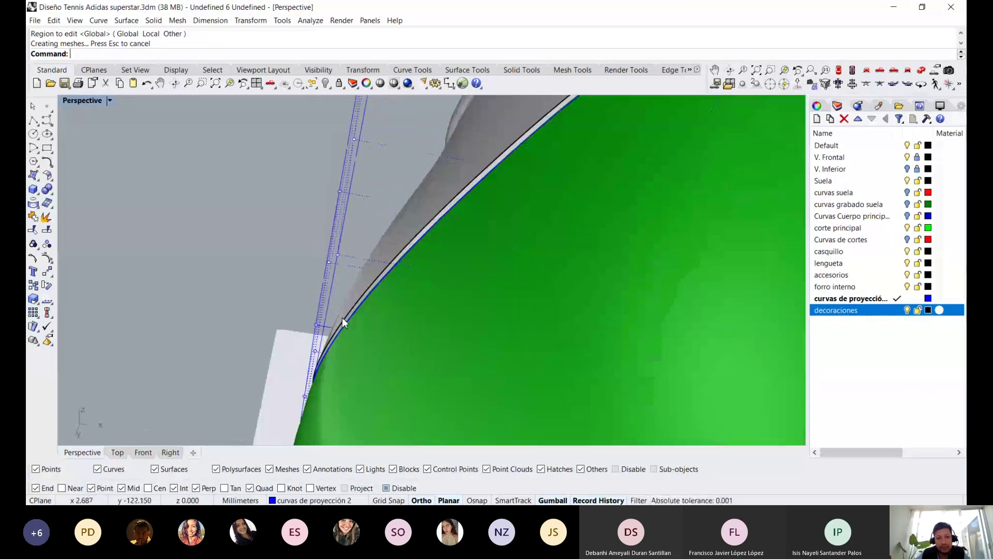
pyautogui.scroll(2, 341, 321)
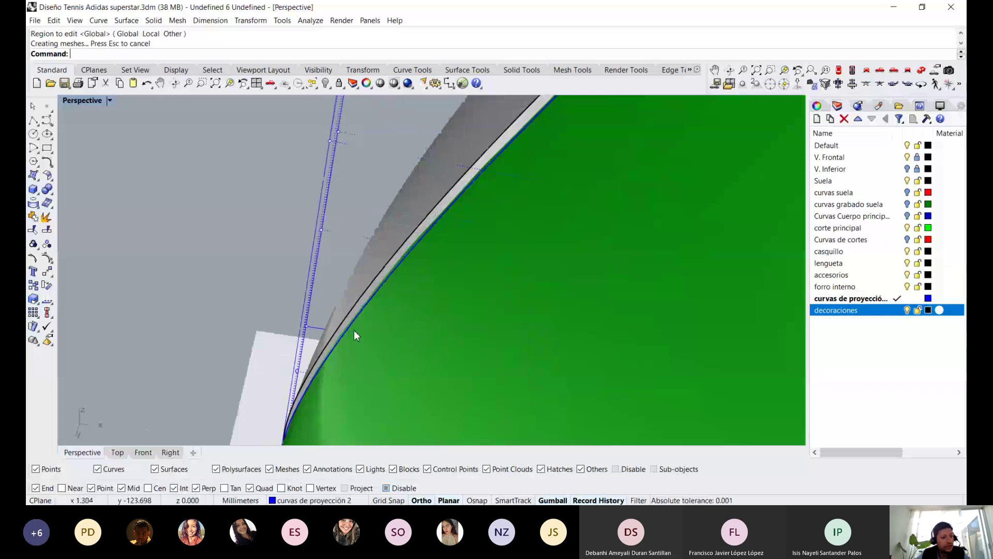
pyautogui.scroll(-3, 354, 325)
pyautogui.scroll(-2, 354, 331)
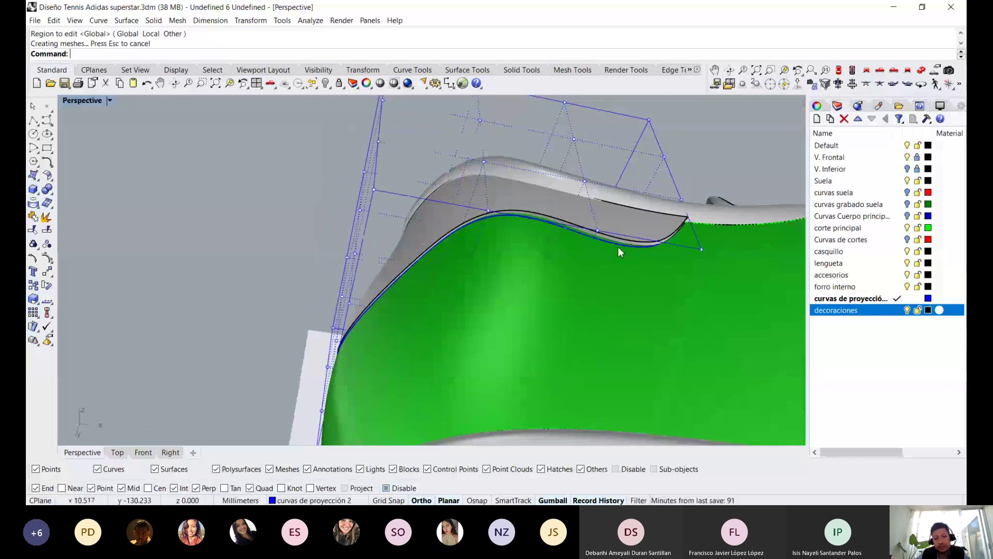
pyautogui.moveTo(461, 319)
pyautogui.mouseDown(button='right')
pyautogui.moveTo(461, 335)
pyautogui.moveTo(424, 374)
pyautogui.mouseUp(button='right')
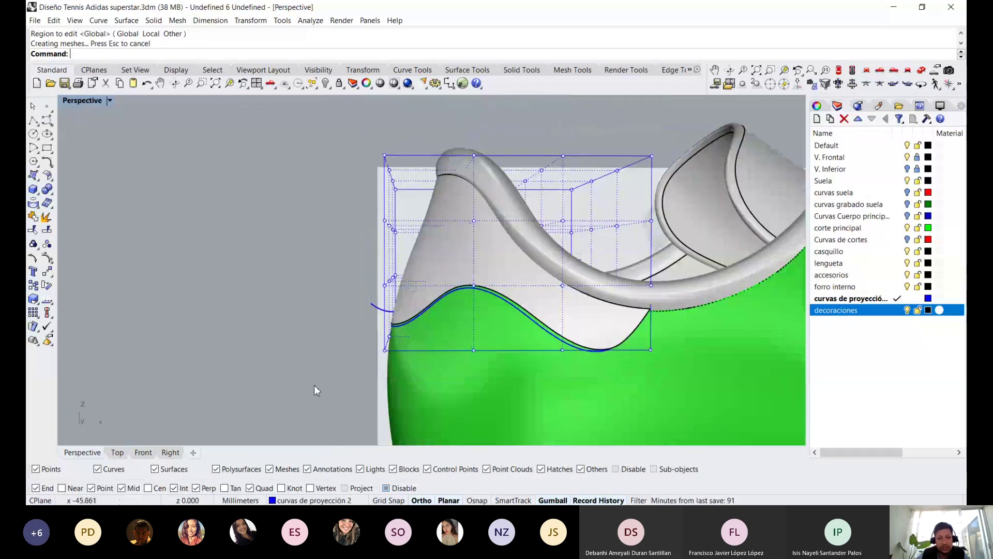
pyautogui.moveTo(314, 385); pyautogui.dragTo(396, 322)
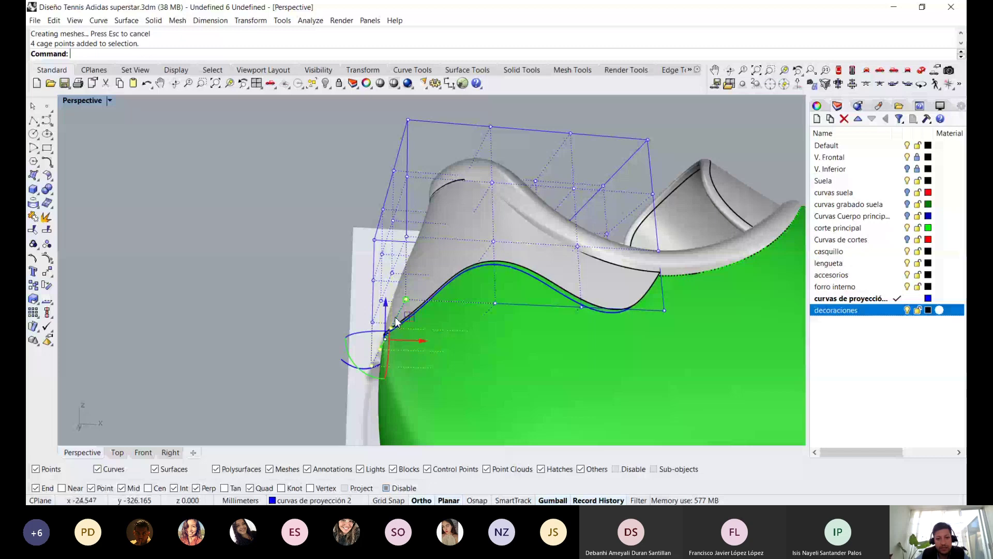
pyautogui.scroll(2, 404, 337)
pyautogui.moveTo(417, 355)
pyautogui.mouseDown()
pyautogui.moveTo(410, 361)
pyautogui.moveTo(411, 348)
pyautogui.mouseUp()
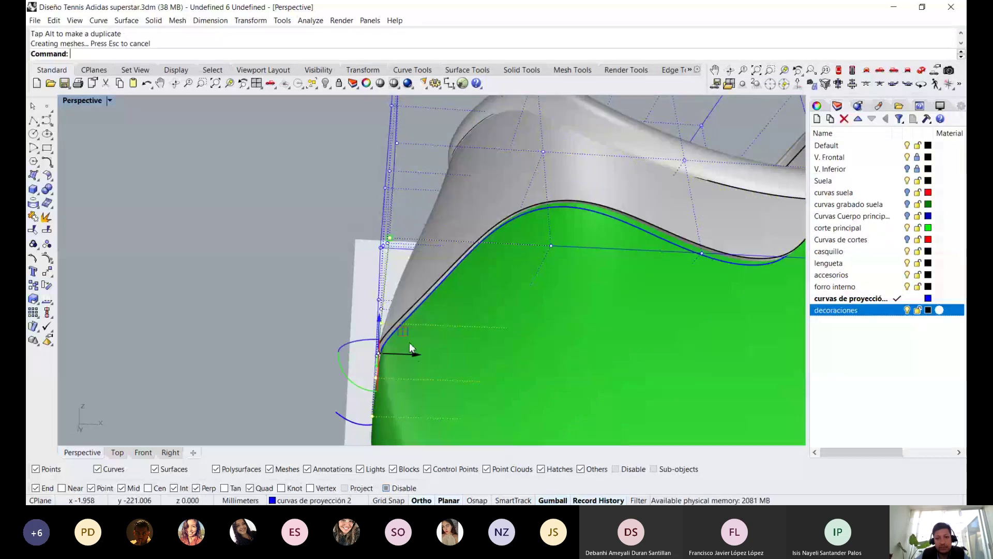
# Select a further cage point on the heel tab's edge
pyautogui.moveTo(409, 342)
pyautogui.mouseDown(button='right')
pyautogui.moveTo(601, 226)
pyautogui.moveTo(553, 255)
pyautogui.mouseUp(button='right')
pyautogui.scroll(3, 467, 213)
pyautogui.scroll(2, 467, 213)
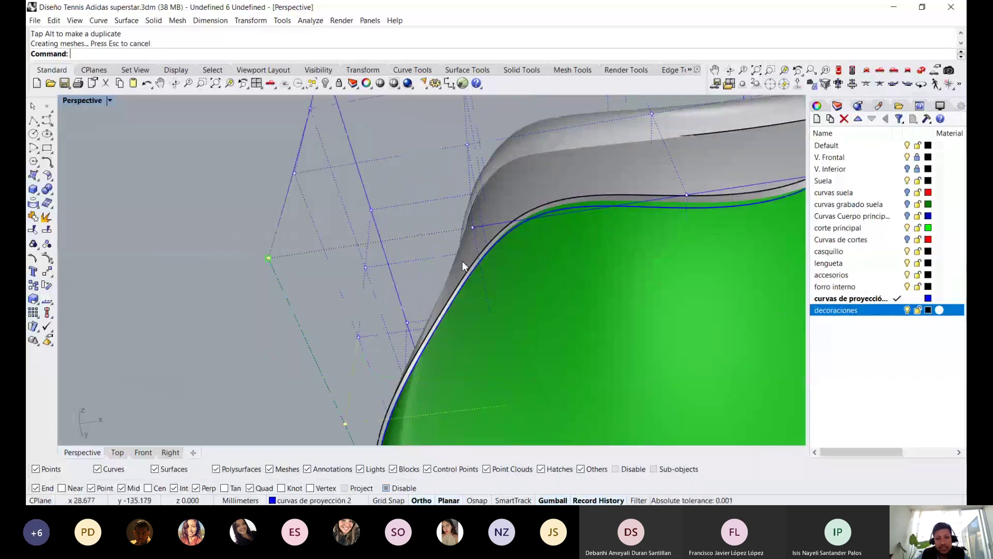
pyautogui.scroll(2, 479, 261)
pyautogui.scroll(-3, 488, 269)
pyautogui.click(491, 248)
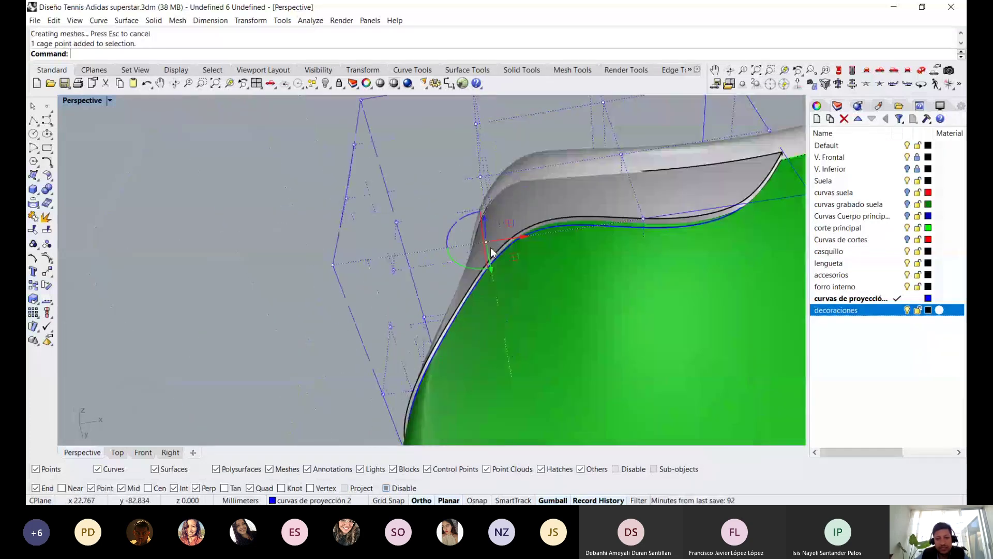
pyautogui.moveTo(490, 248)
pyautogui.mouseDown(button='right')
pyautogui.moveTo(240, 308)
pyautogui.moveTo(204, 367)
pyautogui.moveTo(315, 280)
pyautogui.moveTo(263, 327)
pyautogui.mouseUp(button='right')
# Drag cage points at the tab's far end so its edge hugs the upper's rim
pyautogui.keyDown('shift'); pyautogui.click(252, 314); pyautogui.keyUp('shift')
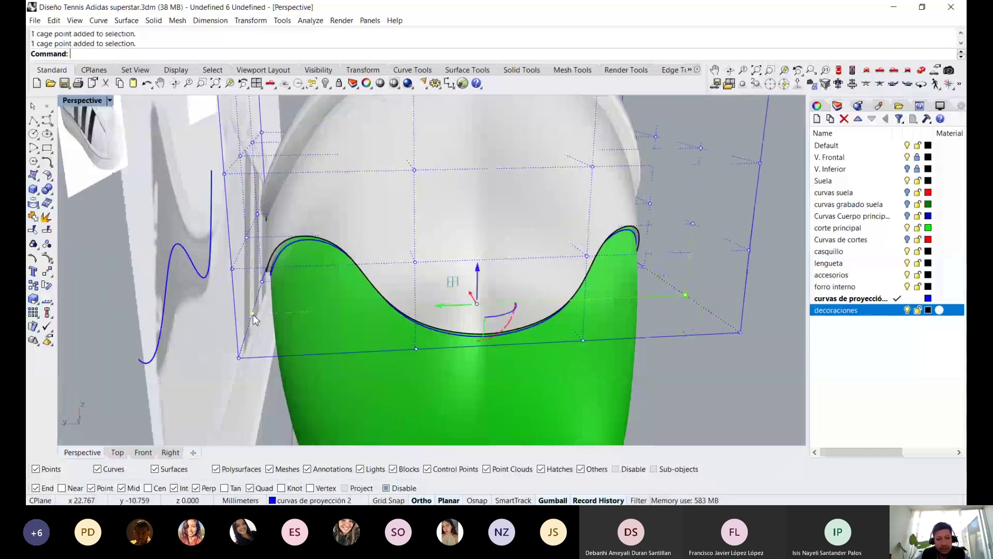
pyautogui.moveTo(375, 335)
pyautogui.mouseDown(button='right')
pyautogui.moveTo(355, 347)
pyautogui.moveTo(276, 284)
pyautogui.moveTo(497, 231)
pyautogui.moveTo(415, 256)
pyautogui.moveTo(506, 213)
pyautogui.mouseUp(button='right')
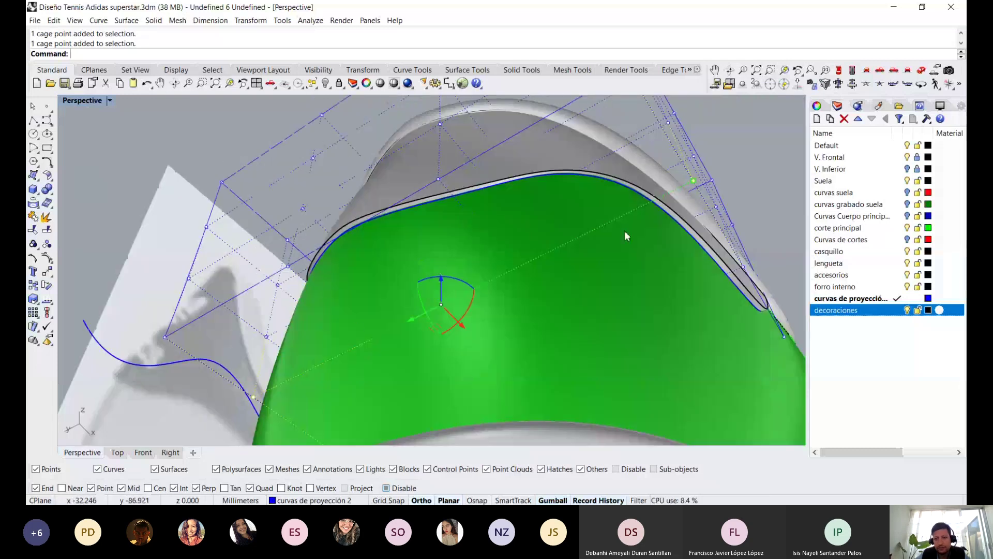
pyautogui.moveTo(693, 184); pyautogui.dragTo(641, 227, button='right')
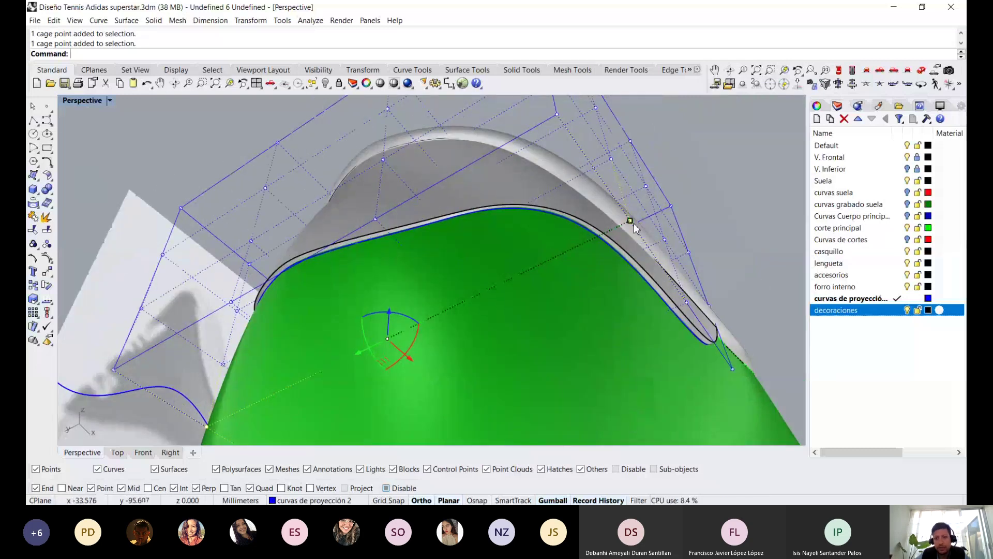
pyautogui.keyDown('shift'); pyautogui.click(630, 221); pyautogui.keyUp('shift')
pyautogui.moveTo(630, 222); pyautogui.dragTo(640, 215)
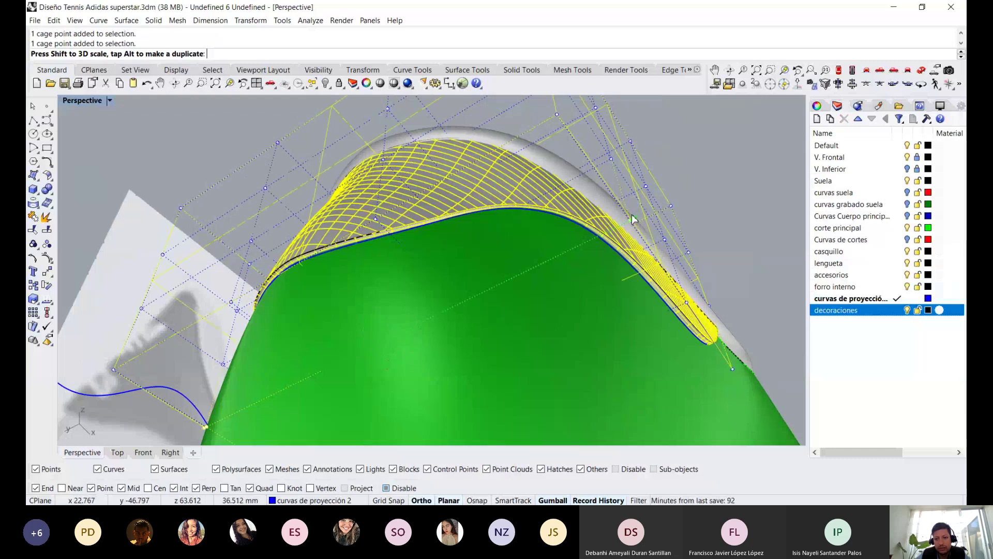
pyautogui.moveTo(633, 220); pyautogui.dragTo(631, 223)
pyautogui.moveTo(490, 250)
pyautogui.mouseDown(button='right')
pyautogui.moveTo(486, 164)
pyautogui.moveTo(457, 231)
pyautogui.moveTo(514, 310)
pyautogui.mouseUp(button='right')
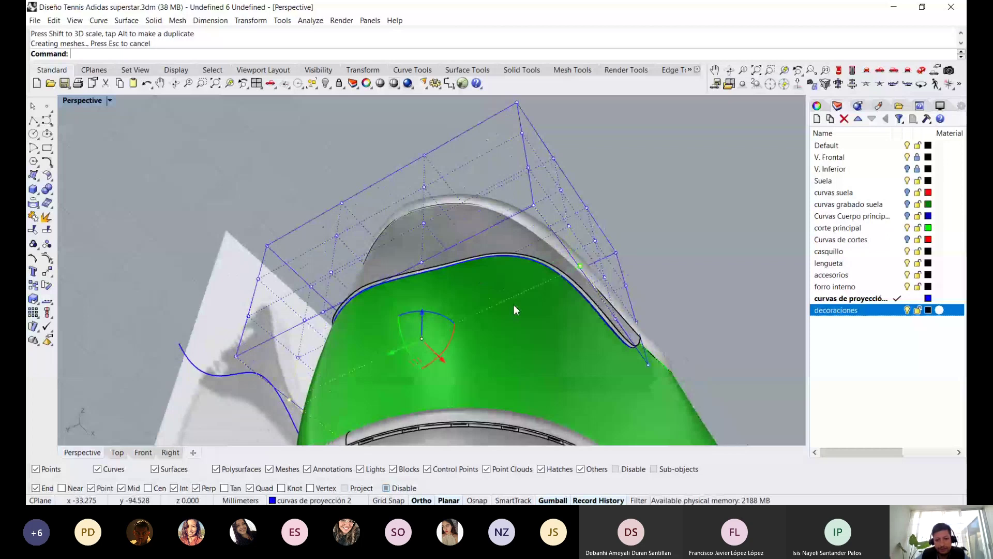
# Toggle wireframe then back to shaded display, viewing the heel side-on
pyautogui.hotkey('ctrl', 'alt', 'w')
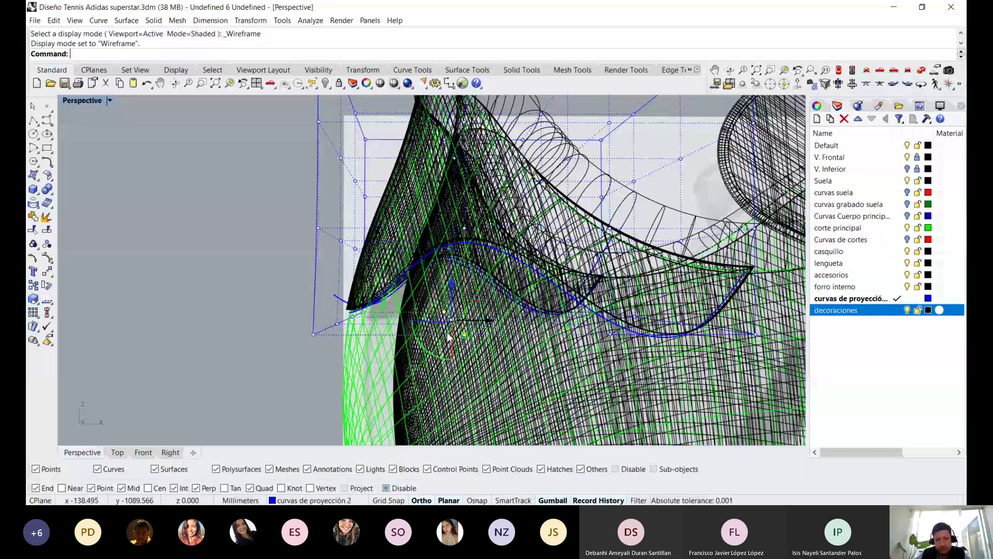
pyautogui.hotkey('ctrl', 'alt', 's')
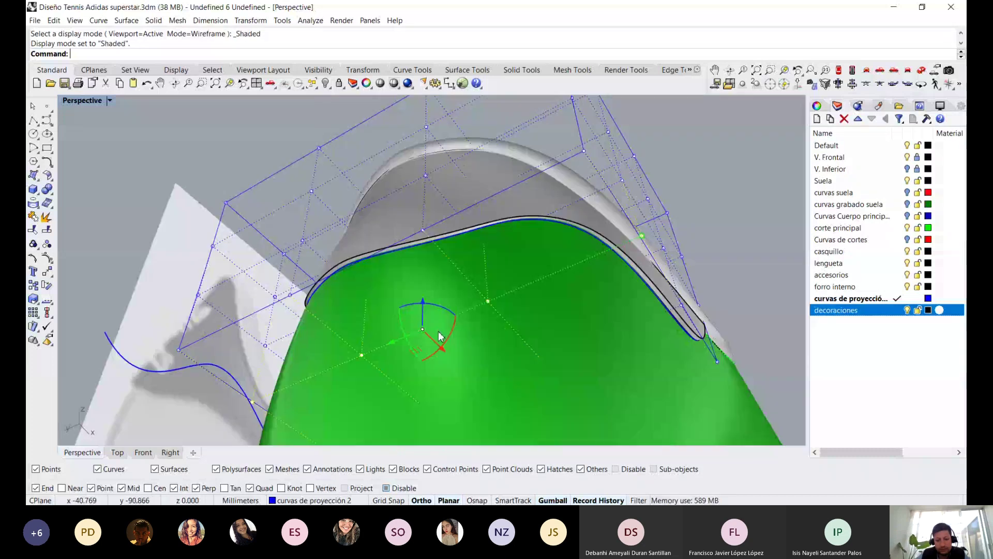
pyautogui.moveTo(439, 336); pyautogui.dragTo(423, 320, button='right')
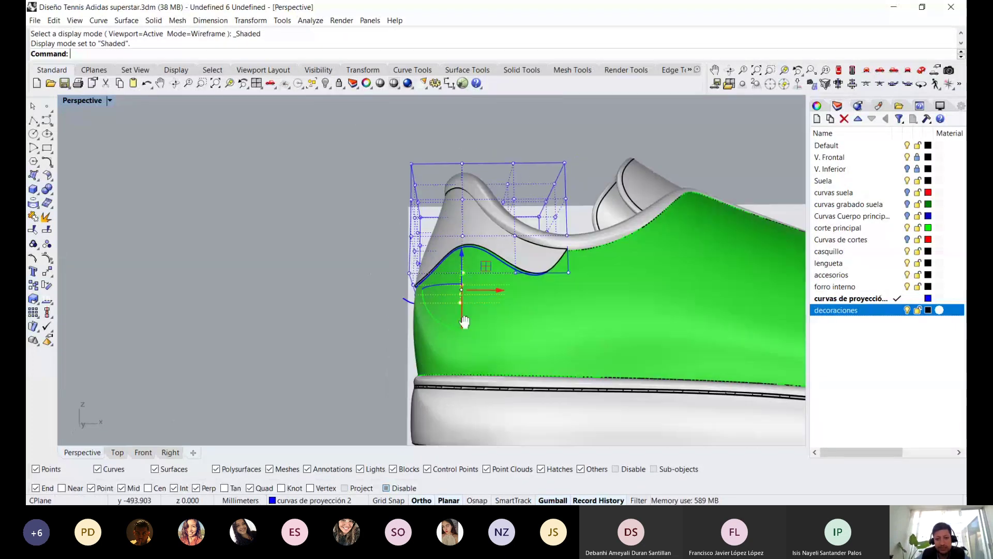
pyautogui.scroll(-2, 422, 320)
pyautogui.scroll(-1, 423, 320)
pyautogui.scroll(3, 422, 319)
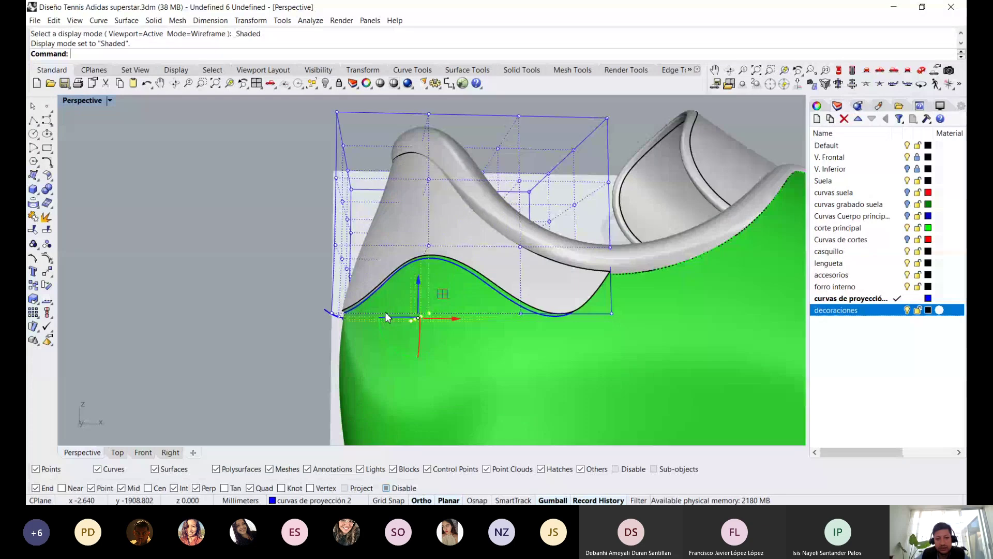
# Select the tab-tip cage points, drop four, and slide the rest sideways onto the upper
pyautogui.moveTo(302, 352); pyautogui.dragTo(457, 293)
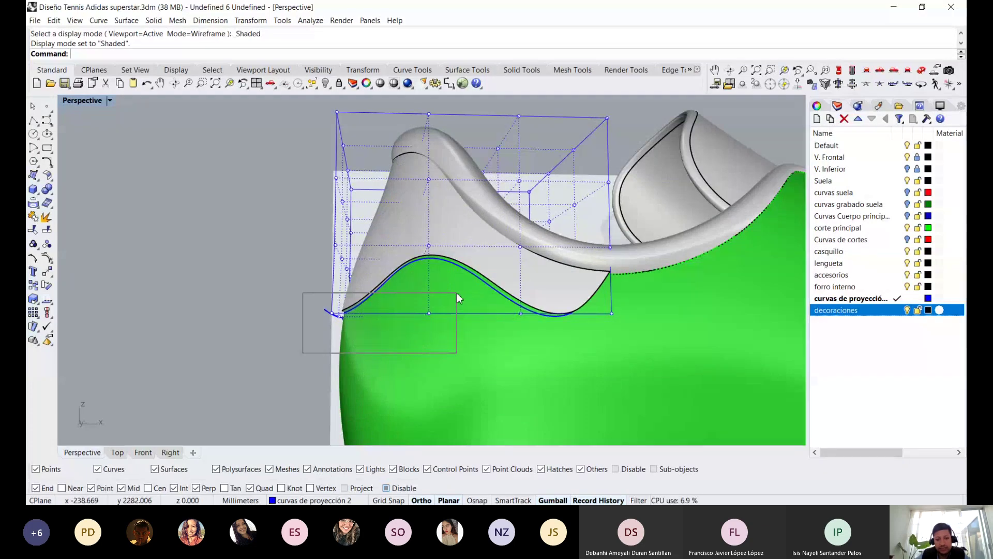
pyautogui.moveTo(457, 298); pyautogui.dragTo(456, 296)
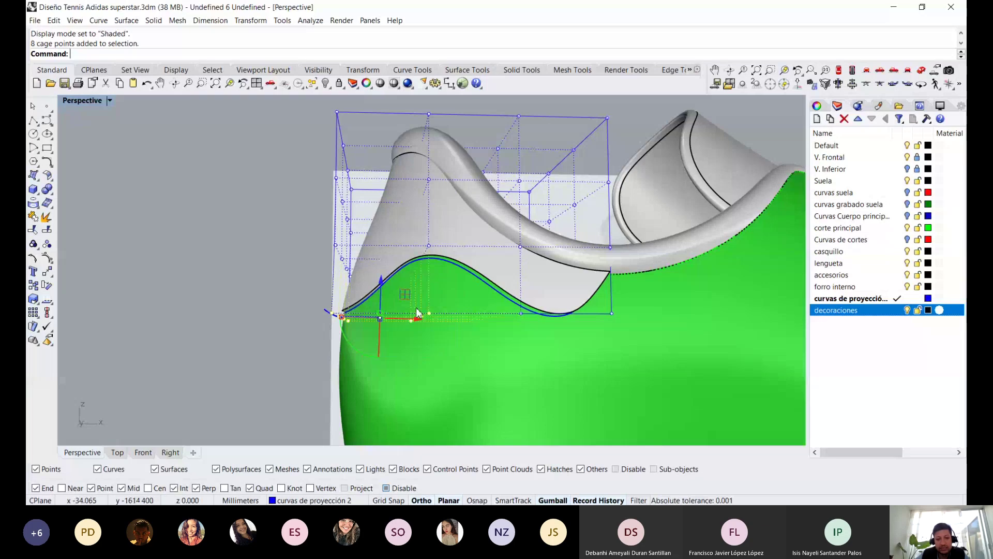
pyautogui.keyDown('ctrl'); pyautogui.moveTo(285, 355); pyautogui.dragTo(385, 311); pyautogui.keyUp('ctrl')
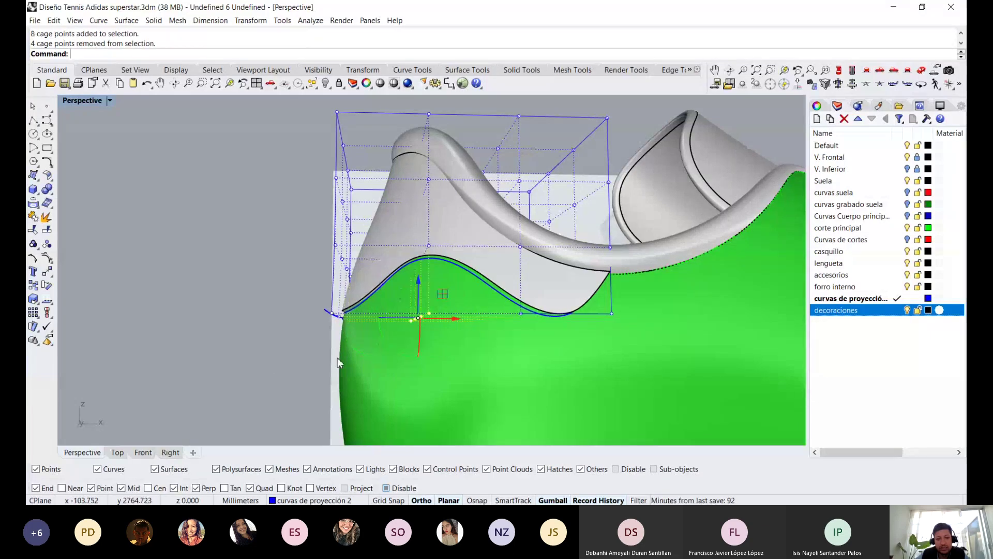
pyautogui.moveTo(337, 358)
pyautogui.mouseDown(button='right')
pyautogui.moveTo(464, 288)
pyautogui.moveTo(464, 318)
pyautogui.mouseUp(button='right')
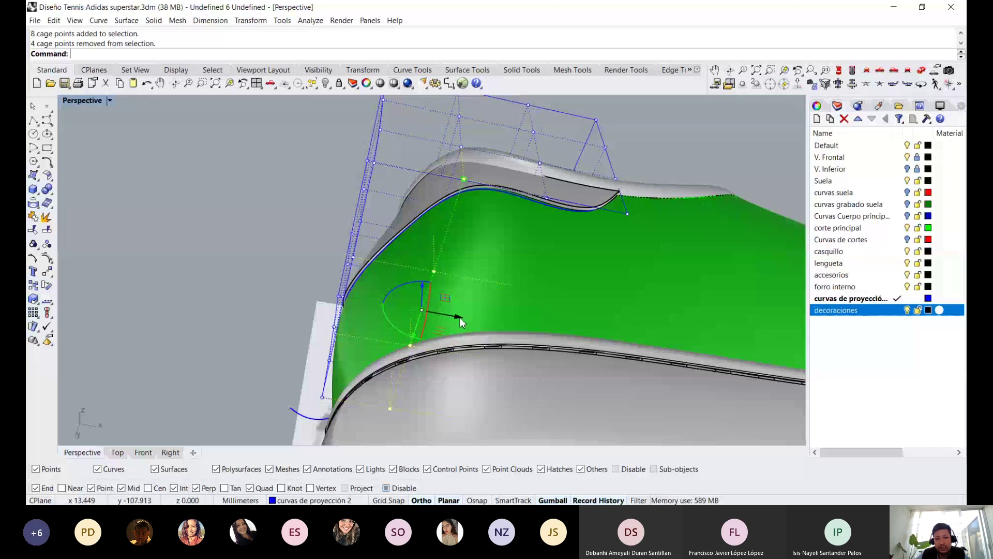
pyautogui.moveTo(458, 316); pyautogui.dragTo(453, 322)
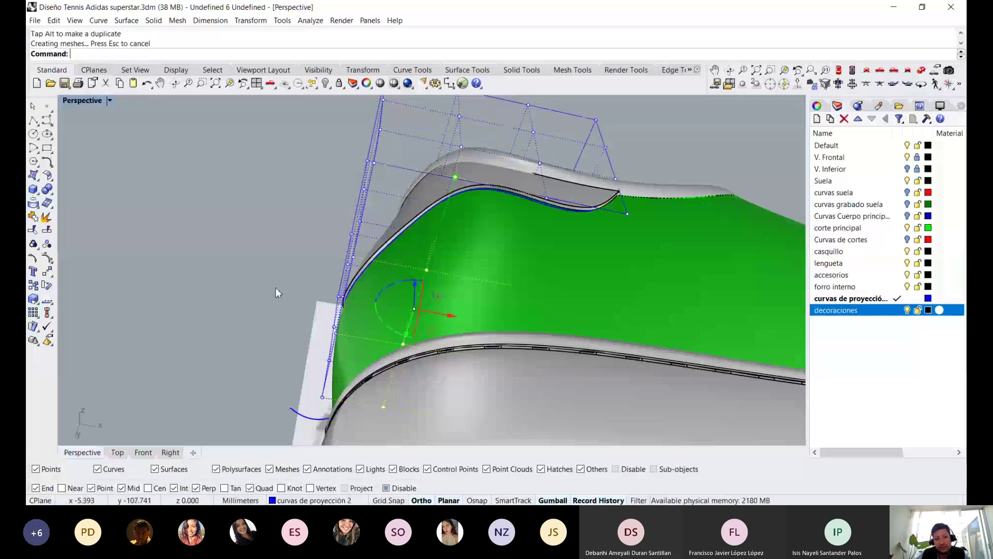
pyautogui.moveTo(386, 222); pyautogui.dragTo(392, 204, button='right')
pyautogui.scroll(3, 447, 169)
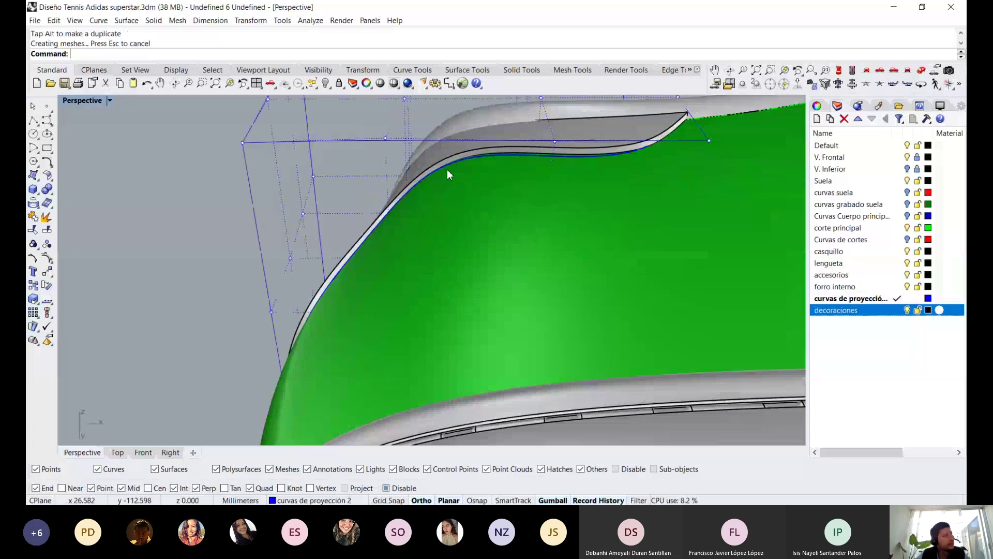
pyautogui.moveTo(447, 169)
pyautogui.keyDown('shift'); pyautogui.mouseDown(button='right')
pyautogui.moveTo(446, 238)
pyautogui.moveTo(427, 294)
pyautogui.moveTo(437, 313)
pyautogui.moveTo(484, 216)
pyautogui.moveTo(439, 241)
pyautogui.moveTo(480, 256)
pyautogui.moveTo(454, 333)
pyautogui.moveTo(472, 256)
pyautogui.mouseUp(button='right'); pyautogui.keyUp('shift')
pyautogui.scroll(3, 485, 217)
pyautogui.scroll(5, 442, 268)
# Switch the viewport to Rendered display and zoom in on the heel tab
pyautogui.hotkey('ctrl', 'alt', 'r')
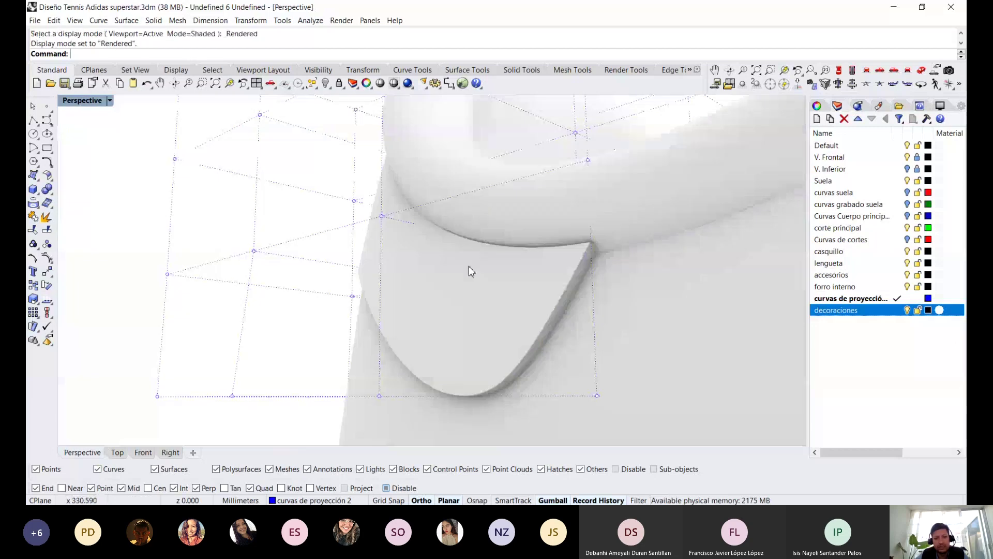
pyautogui.scroll(3, 546, 247)
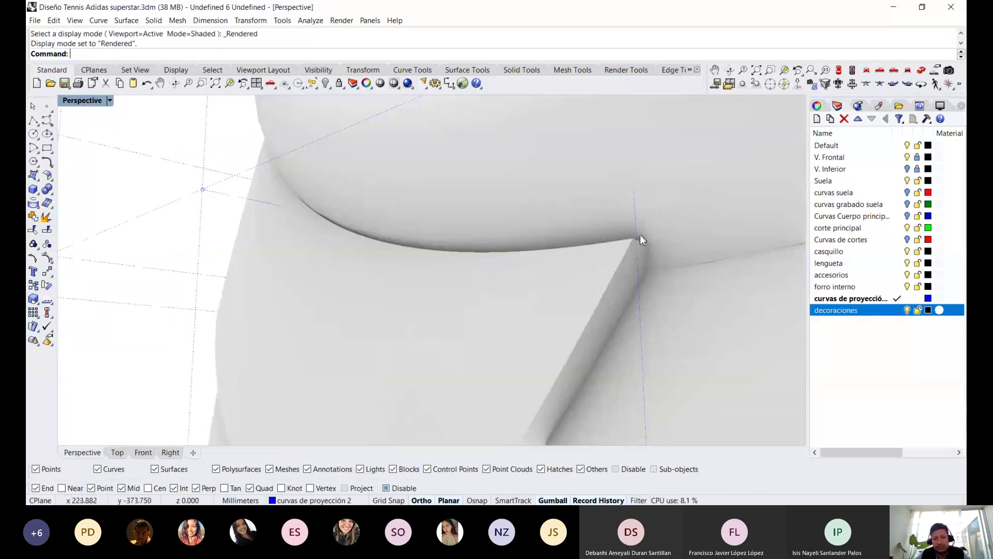
pyautogui.scroll(-3, 625, 220)
pyautogui.scroll(3, 474, 287)
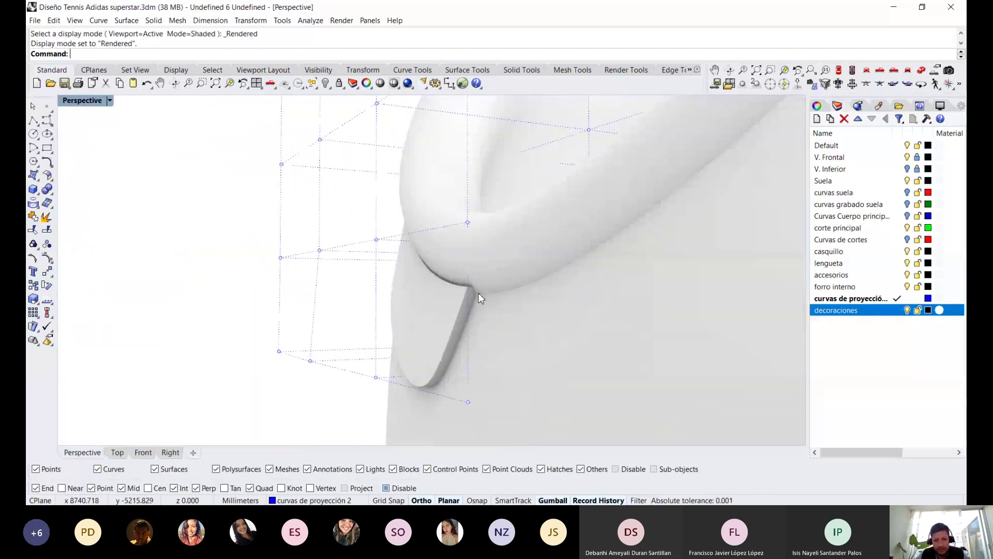
pyautogui.scroll(2, 473, 287)
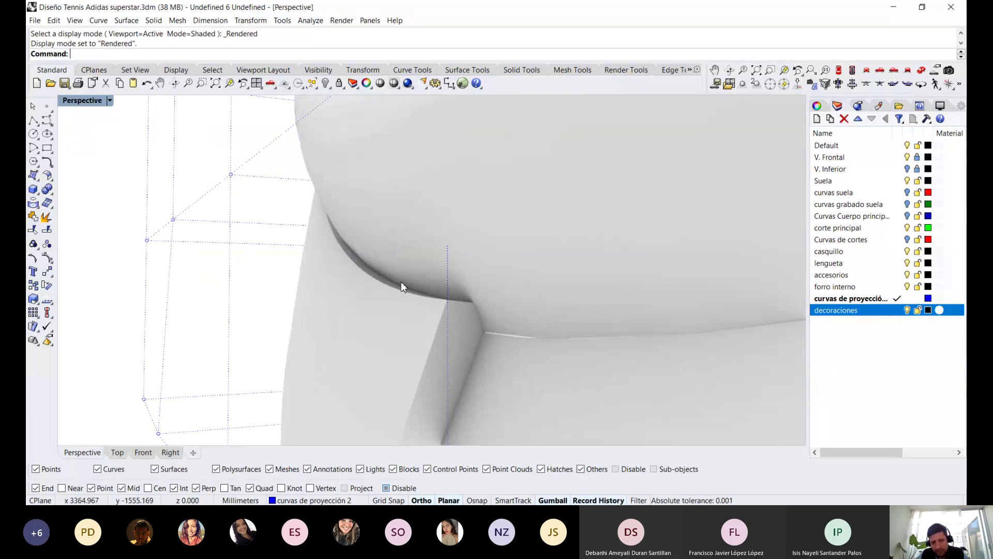
pyautogui.scroll(-3, 439, 286)
# Raise four cage points near the collar along Z and scale them toward the collar
pyautogui.moveTo(426, 309)
pyautogui.mouseDown(button='right')
pyautogui.moveTo(554, 280)
pyautogui.moveTo(466, 308)
pyautogui.moveTo(445, 284)
pyautogui.mouseUp(button='right')
pyautogui.moveTo(459, 280); pyautogui.dragTo(481, 310)
pyautogui.scroll(3, 457, 280)
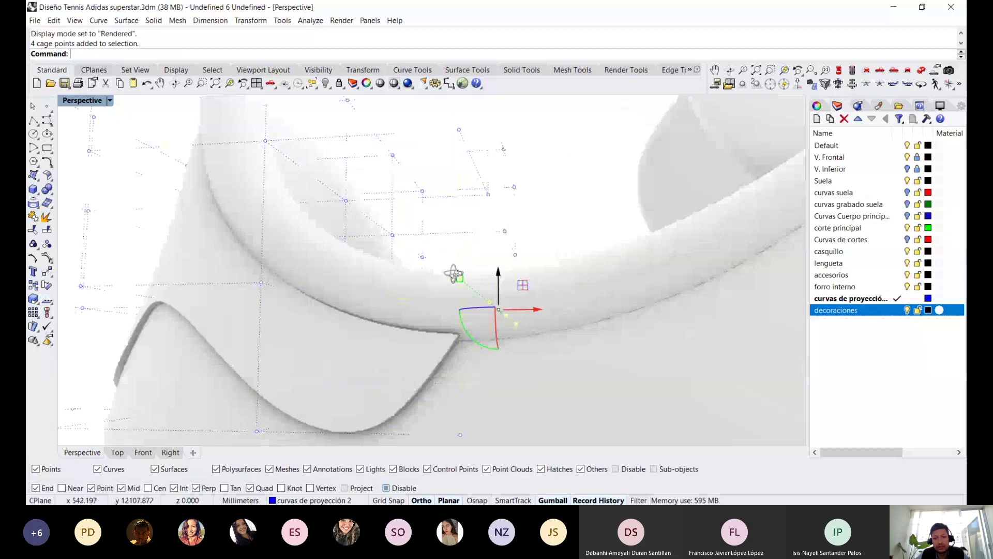
pyautogui.moveTo(455, 272)
pyautogui.mouseDown(button='right')
pyautogui.moveTo(433, 295)
pyautogui.moveTo(576, 298)
pyautogui.mouseUp(button='right')
pyautogui.moveTo(587, 288); pyautogui.dragTo(590, 284)
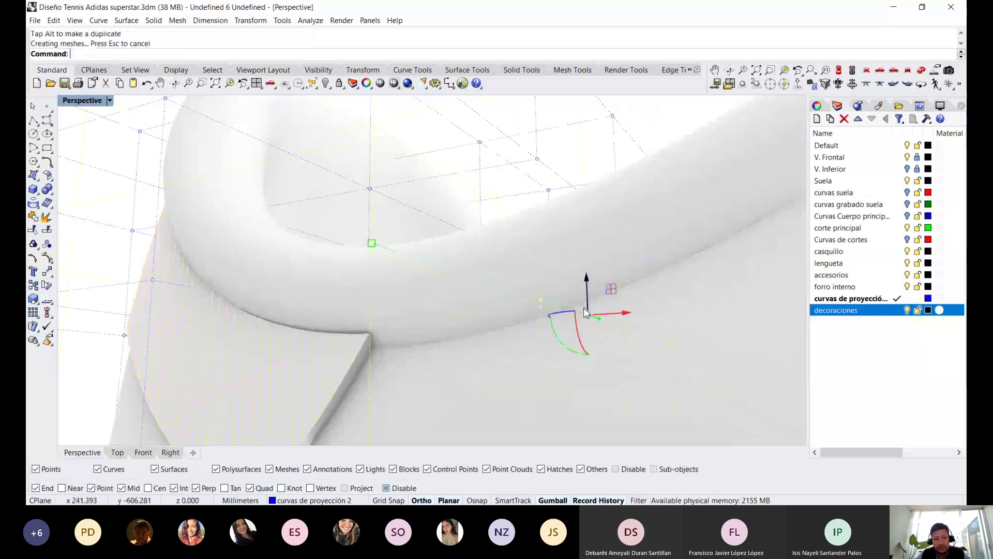
pyautogui.moveTo(474, 299)
pyautogui.mouseDown(button='right')
pyautogui.moveTo(378, 308)
pyautogui.moveTo(401, 290)
pyautogui.mouseUp(button='right')
pyautogui.moveTo(337, 244); pyautogui.dragTo(357, 341)
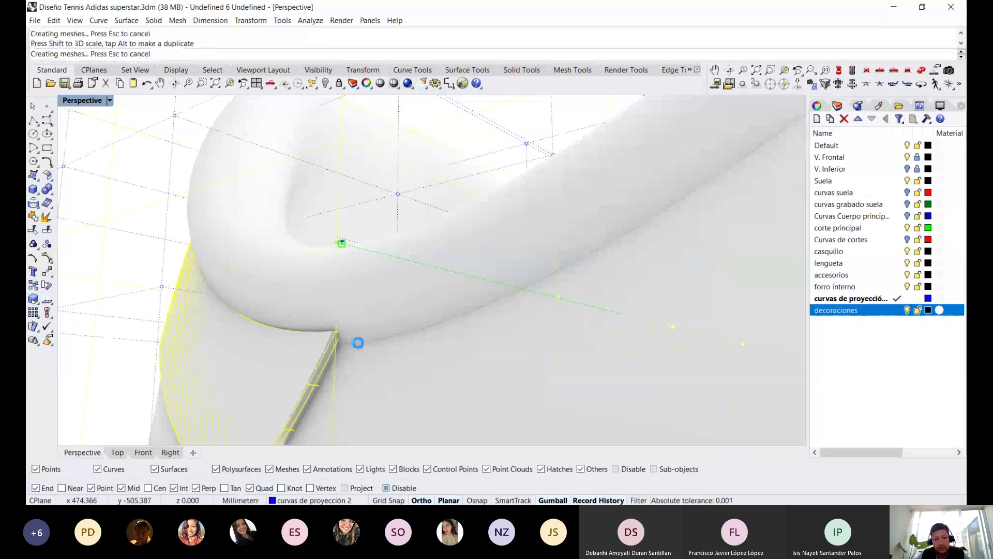
pyautogui.moveTo(313, 344); pyautogui.dragTo(402, 393, button='right')
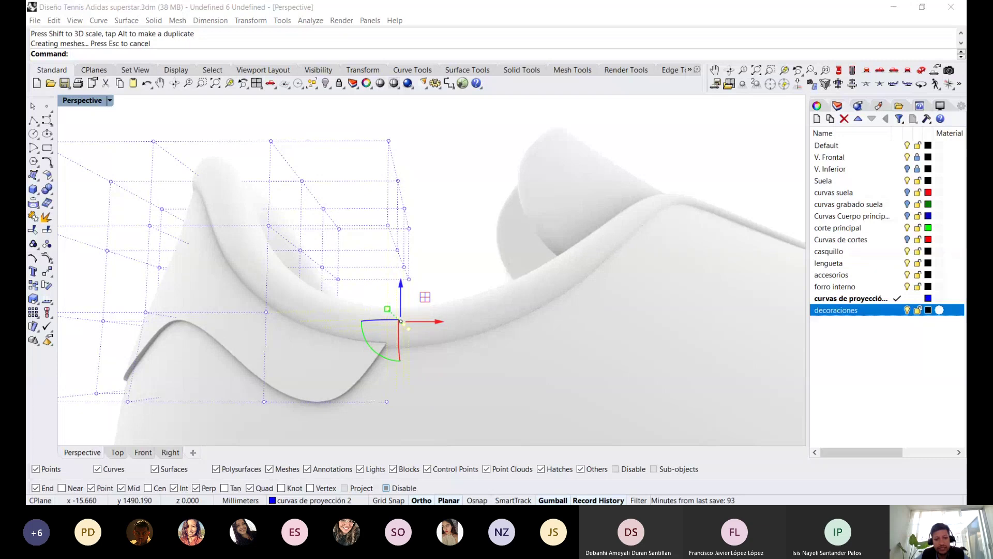
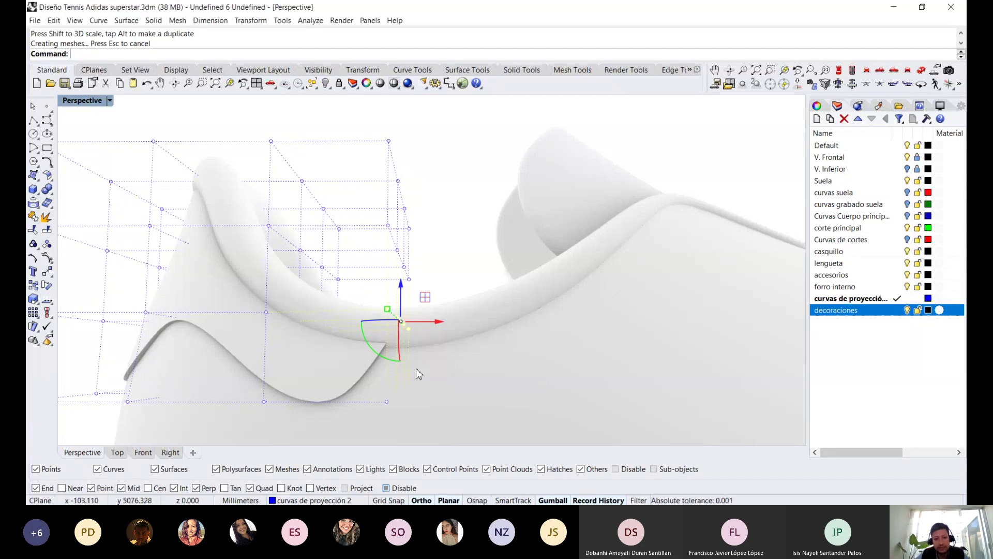
# Move the selected heel cage points with the Gumball, undoing and then redoing the last move
pyautogui.moveTo(390, 355)
pyautogui.mouseDown(button='right')
pyautogui.moveTo(340, 275)
pyautogui.moveTo(325, 271)
pyautogui.mouseUp(button='right')
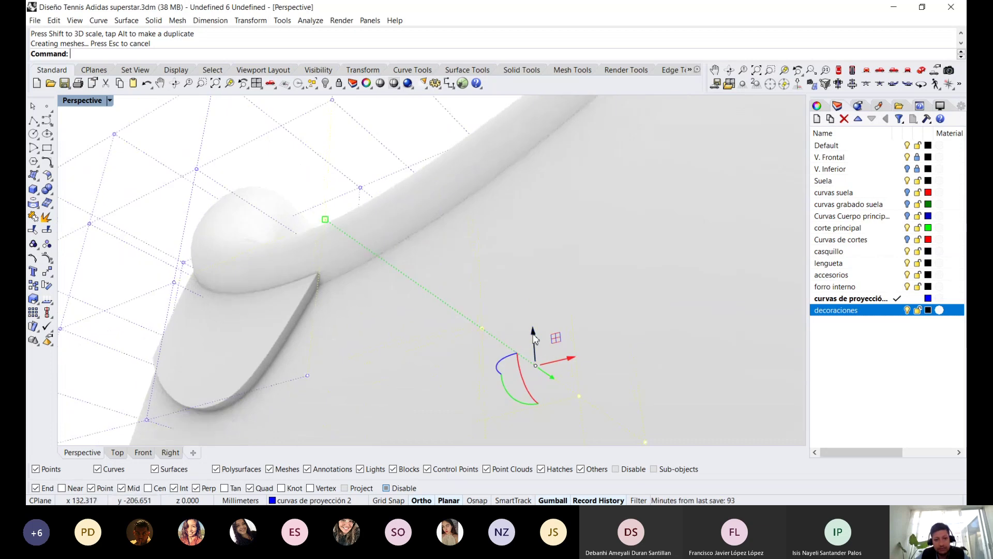
pyautogui.moveTo(534, 336); pyautogui.dragTo(475, 355)
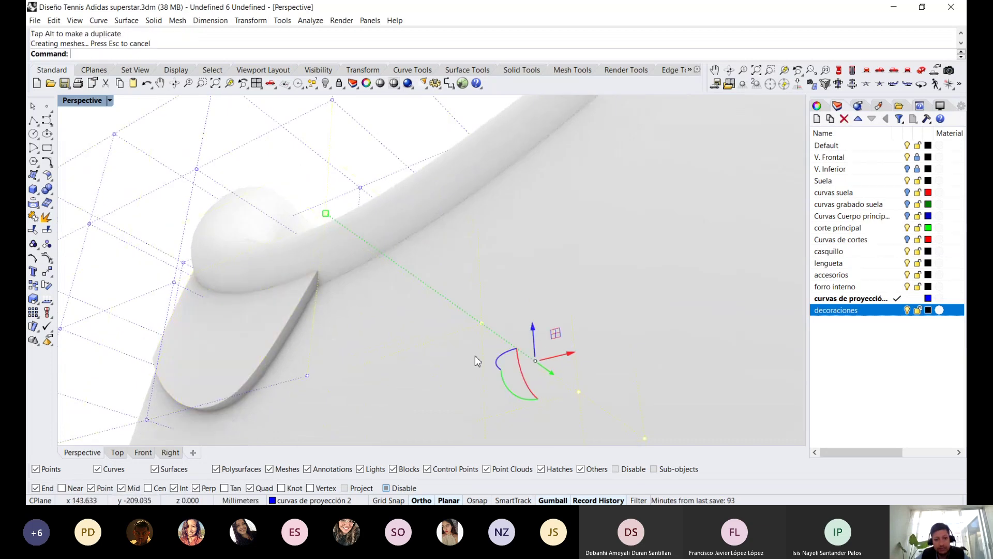
pyautogui.moveTo(570, 355); pyautogui.dragTo(334, 295)
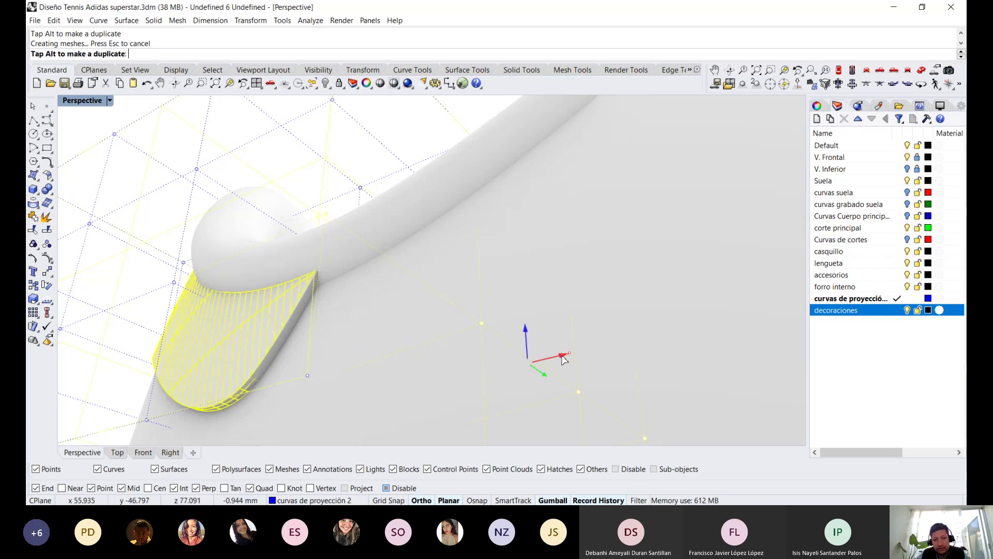
pyautogui.moveTo(334, 290)
pyautogui.mouseDown(button='right')
pyautogui.moveTo(396, 280)
pyautogui.moveTo(508, 355)
pyautogui.mouseUp(button='right')
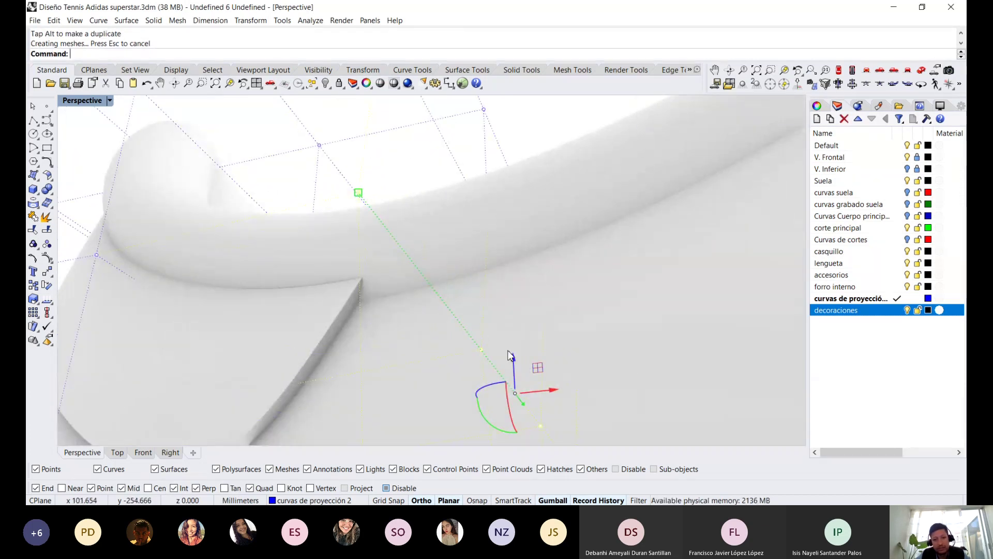
pyautogui.moveTo(509, 355); pyautogui.dragTo(509, 356)
pyautogui.hotkey('ctrl', 'z')
pyautogui.scroll(3, 265, 289)
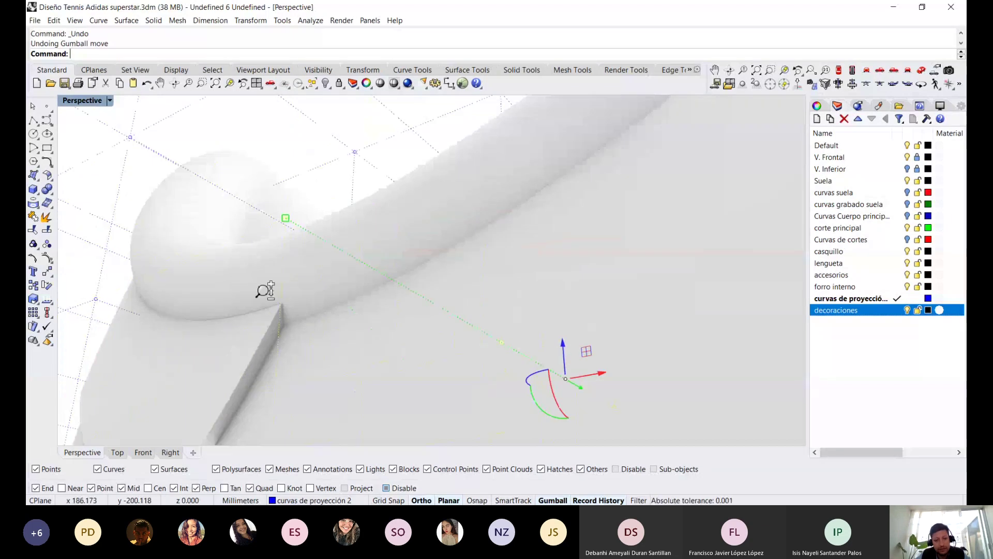
pyautogui.scroll(3, 264, 290)
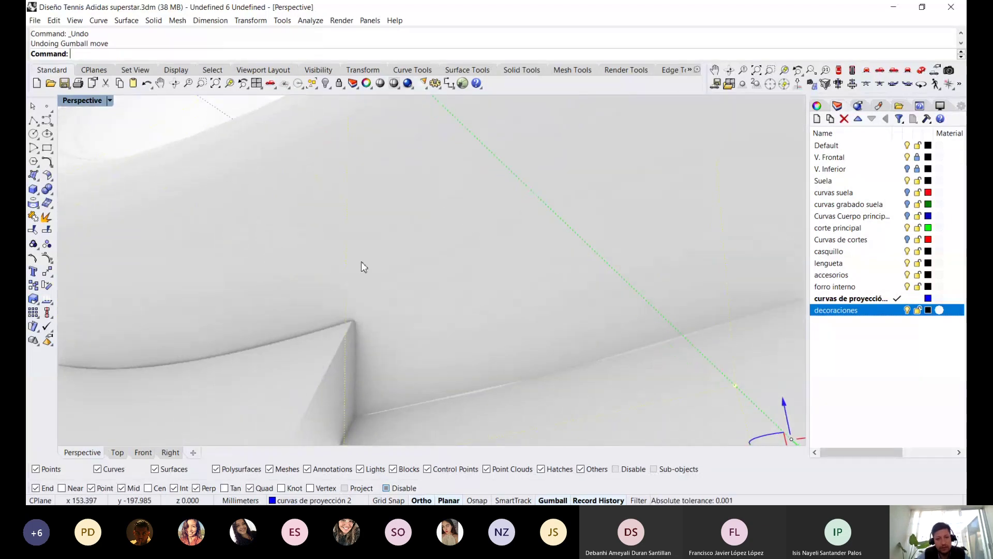
pyautogui.hotkey('ctrl', 'y')
pyautogui.scroll(-3, 361, 279)
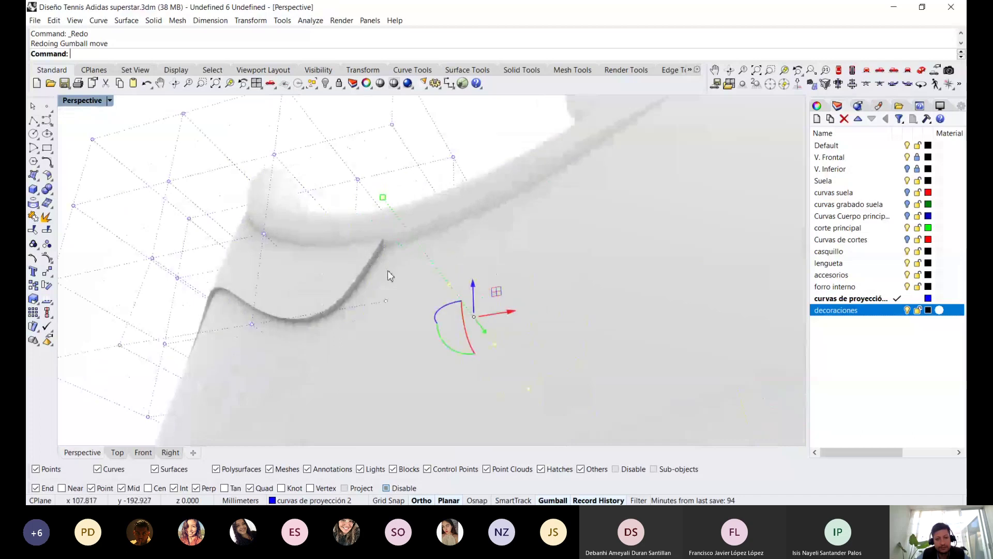
pyautogui.scroll(2, 408, 237)
pyautogui.scroll(2, 336, 223)
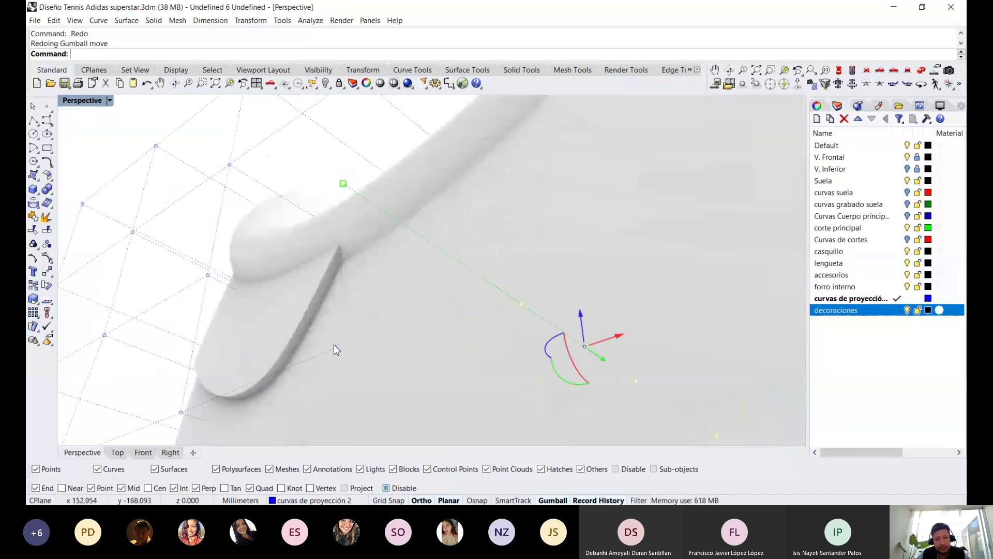
# Scale the selected cage points and add another cage point to the selection
pyautogui.moveTo(342, 189); pyautogui.dragTo(346, 187)
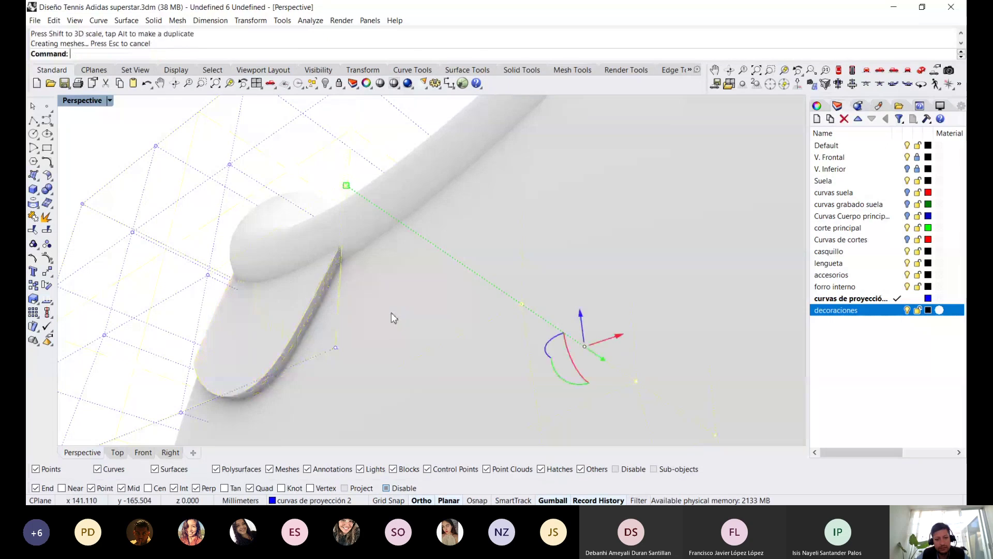
pyautogui.moveTo(391, 312)
pyautogui.mouseDown(button='right')
pyautogui.moveTo(420, 263)
pyautogui.moveTo(355, 248)
pyautogui.moveTo(383, 222)
pyautogui.moveTo(339, 231)
pyautogui.moveTo(413, 282)
pyautogui.moveTo(437, 277)
pyautogui.mouseUp(button='right')
pyautogui.scroll(-5, 420, 264)
pyautogui.scroll(5, 419, 264)
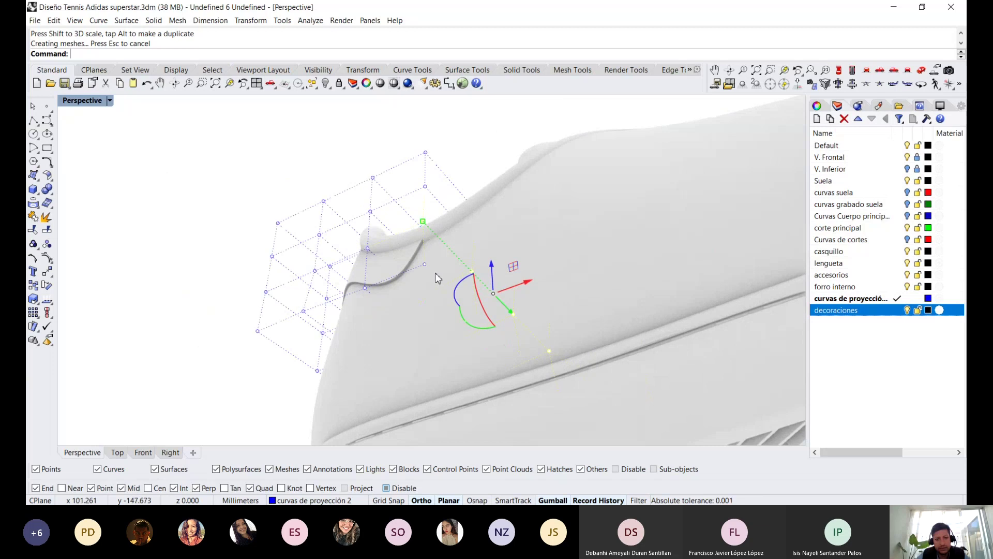
pyautogui.scroll(2, 430, 278)
pyautogui.click(425, 271)
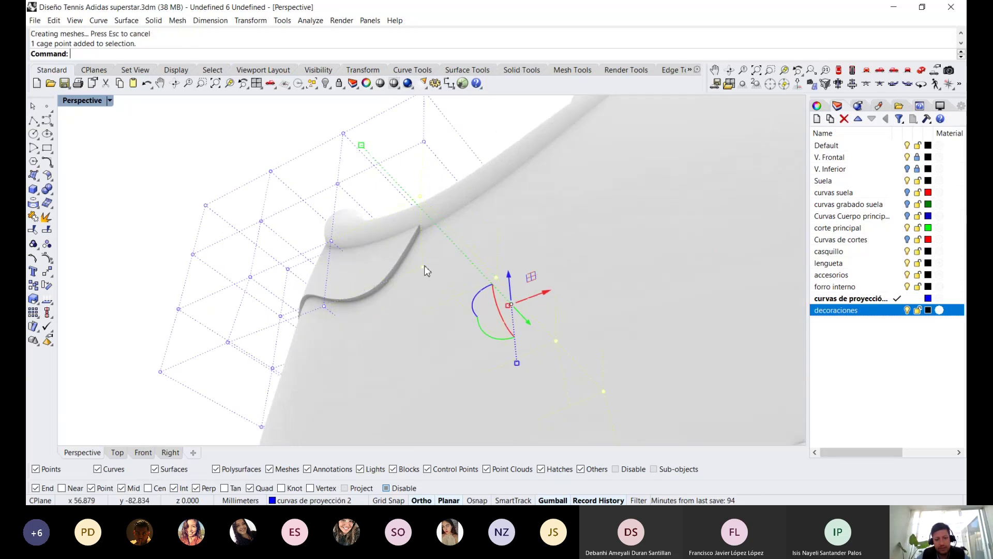
pyautogui.moveTo(417, 268)
pyautogui.mouseDown(button='right')
pyautogui.moveTo(410, 299)
pyautogui.moveTo(460, 330)
pyautogui.moveTo(426, 237)
pyautogui.moveTo(445, 293)
pyautogui.moveTo(508, 357)
pyautogui.moveTo(481, 326)
pyautogui.moveTo(489, 310)
pyautogui.mouseUp(button='right')
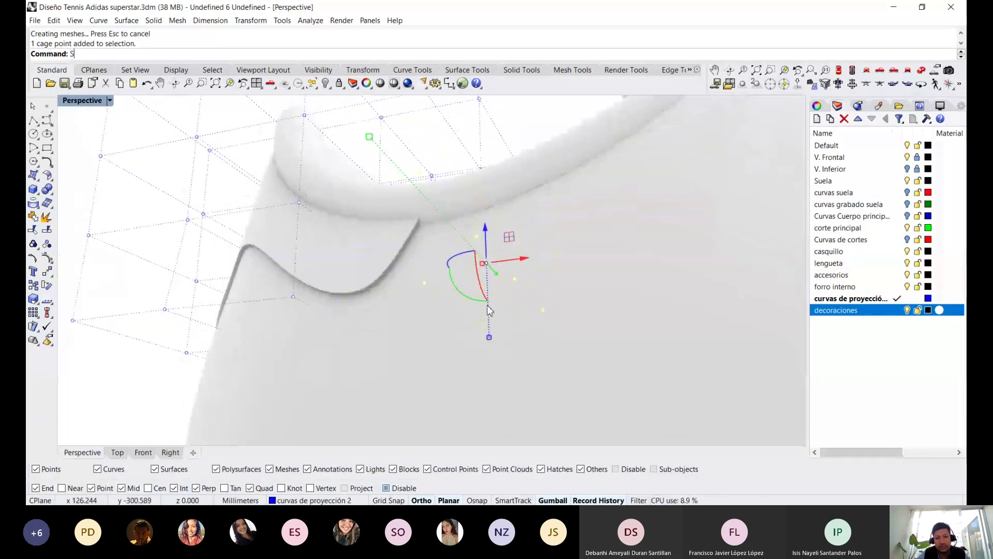
# Select cage points with SelU and nudge the point below the cut toward it
pyautogui.write('Sel')
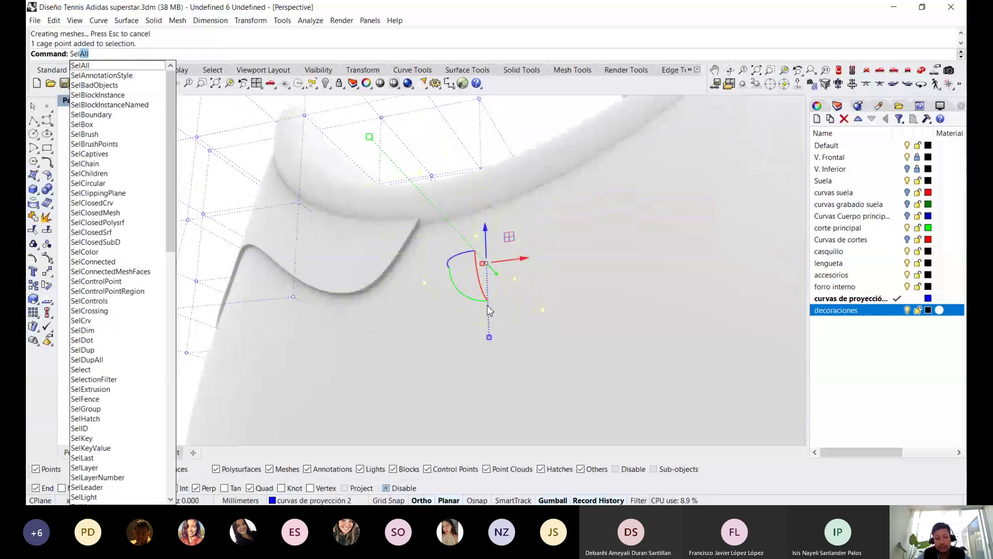
pyautogui.write('U')
pyautogui.press('Return')
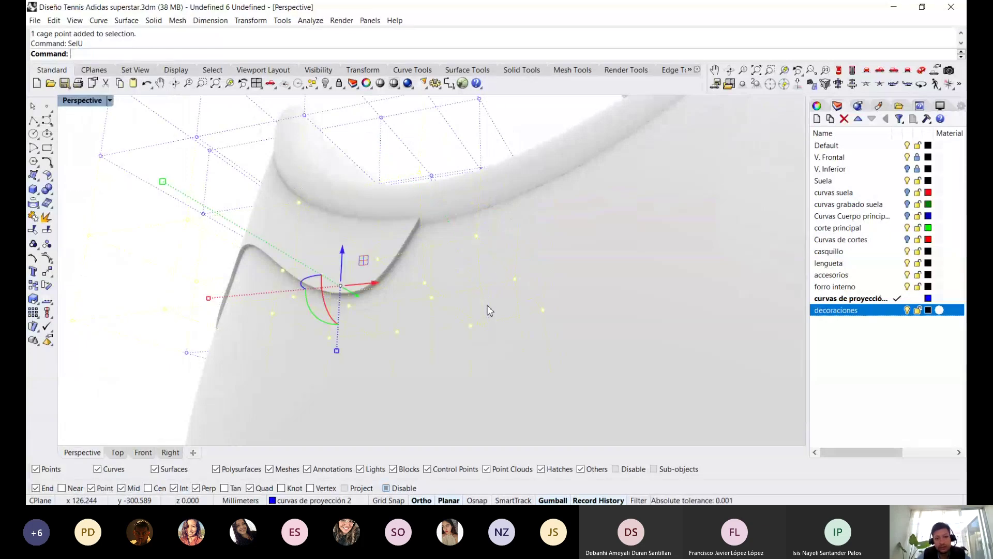
pyautogui.click(483, 307)
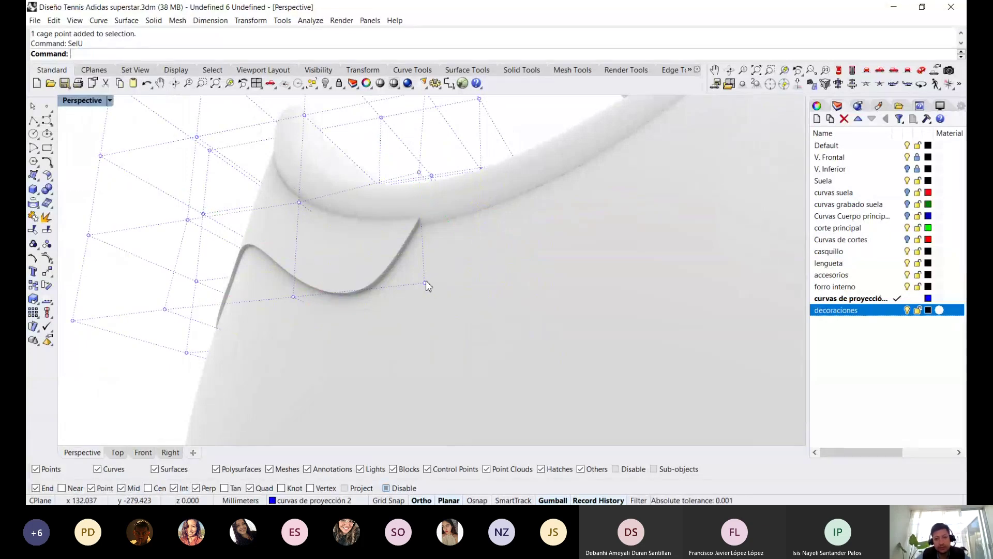
pyautogui.click(425, 283)
pyautogui.moveTo(429, 284); pyautogui.dragTo(436, 298)
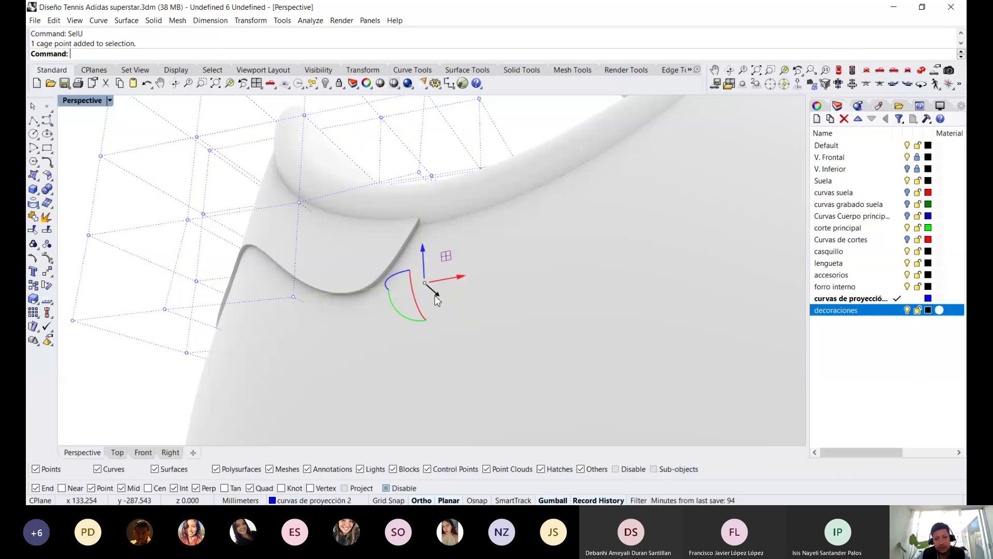
# Check the cage in wireframe, then drag the control point to rebend the heel curve
pyautogui.hotkey('ctrl', 'alt', 'w')
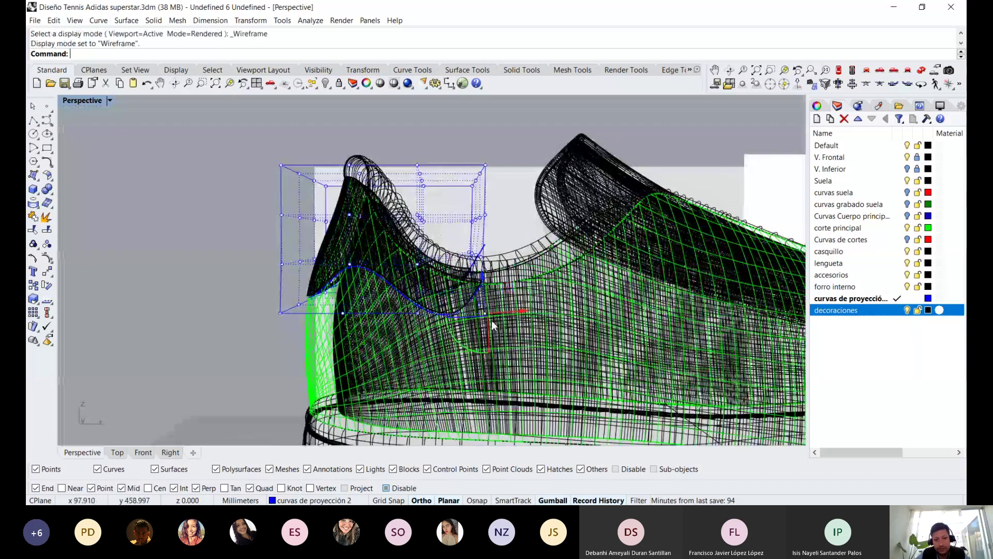
pyautogui.hotkey('ctrl', 'alt', 'r')
pyautogui.moveTo(426, 207); pyautogui.dragTo(422, 232)
pyautogui.moveTo(422, 232)
pyautogui.mouseDown(button='right')
pyautogui.moveTo(369, 277)
pyautogui.moveTo(421, 277)
pyautogui.moveTo(385, 272)
pyautogui.moveTo(412, 247)
pyautogui.moveTo(496, 255)
pyautogui.moveTo(543, 277)
pyautogui.moveTo(421, 328)
pyautogui.moveTo(376, 330)
pyautogui.mouseUp(button='right')
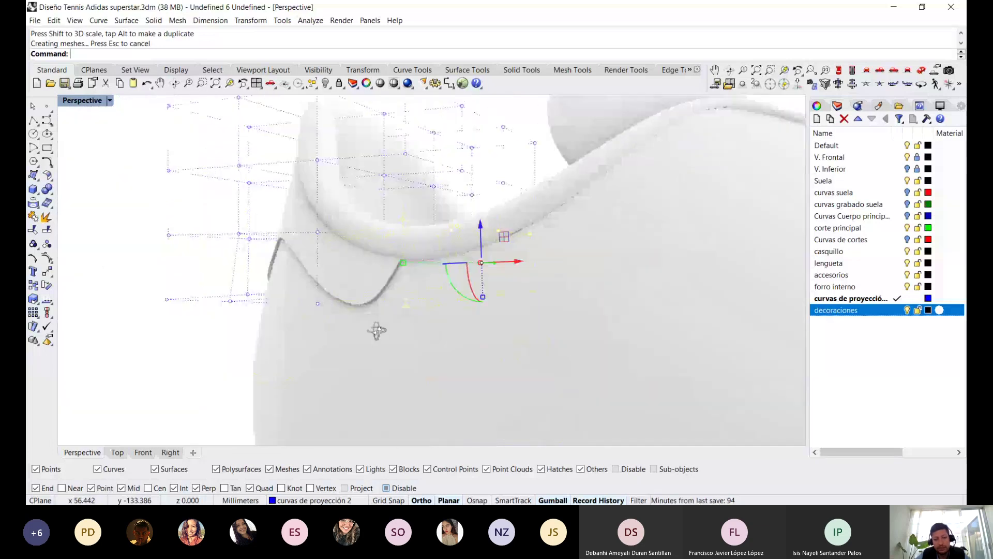
pyautogui.scroll(-3, 479, 293)
pyautogui.scroll(-2, 640, 270)
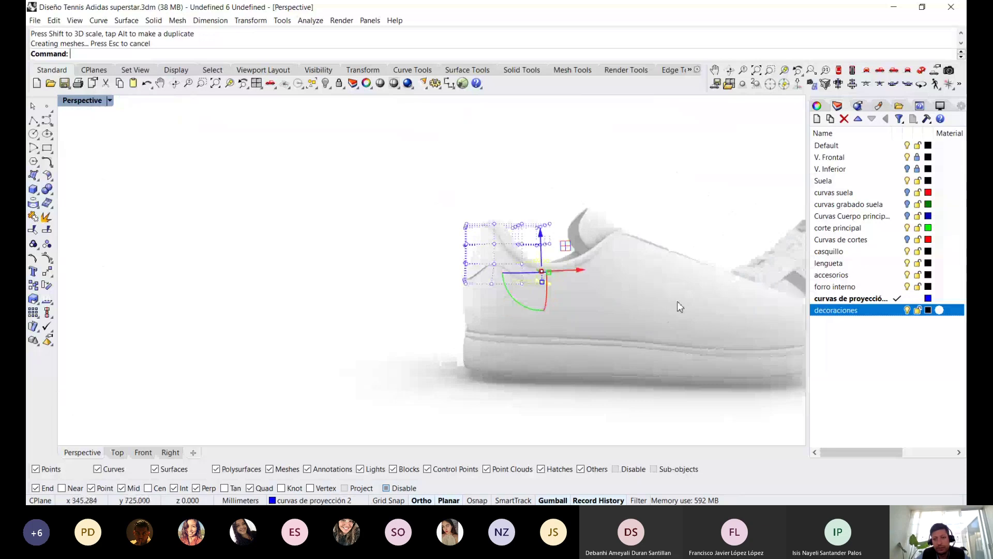
pyautogui.scroll(-3, 679, 306)
pyautogui.scroll(-2, 569, 290)
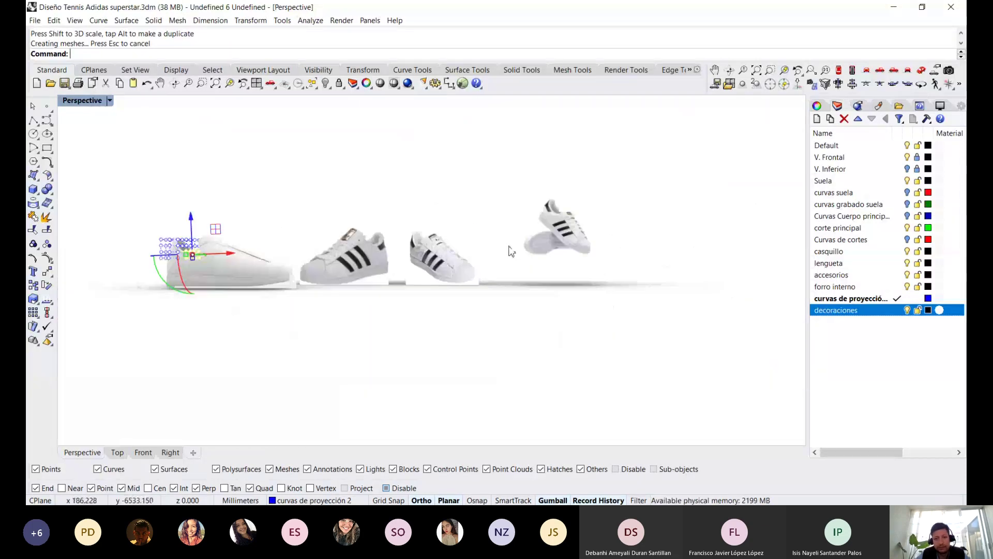
pyautogui.click(441, 253)
pyautogui.click(362, 233)
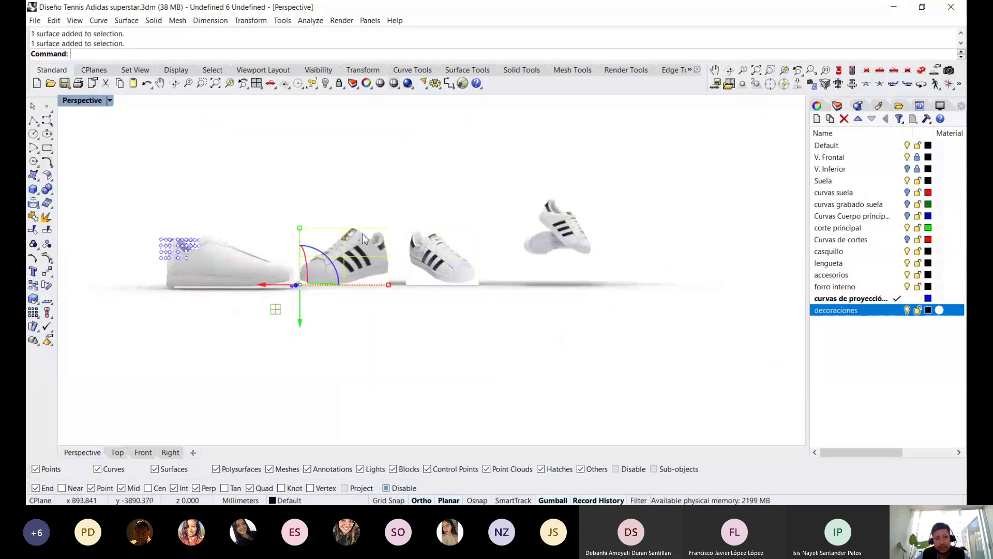
pyautogui.middleClick(362, 234)
pyautogui.click(365, 217)
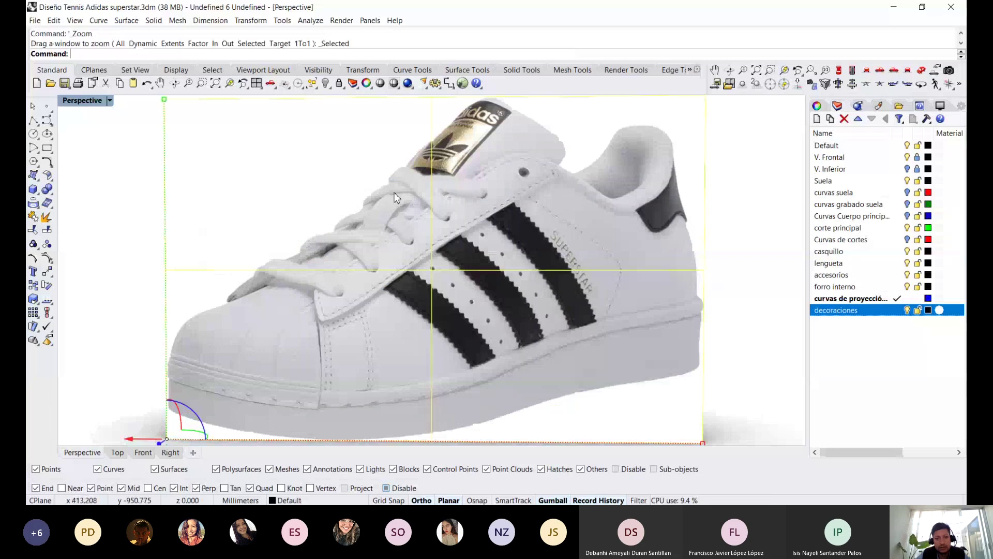
pyautogui.scroll(3, 560, 197)
pyautogui.scroll(5, 515, 216)
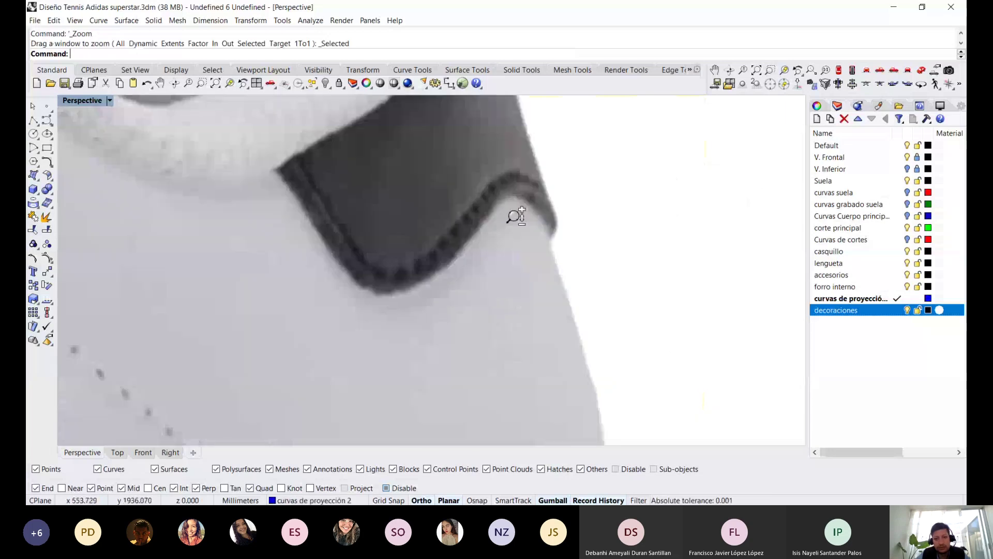
pyautogui.scroll(-1, 514, 217)
pyautogui.scroll(-2, 516, 223)
pyautogui.scroll(-2, 518, 230)
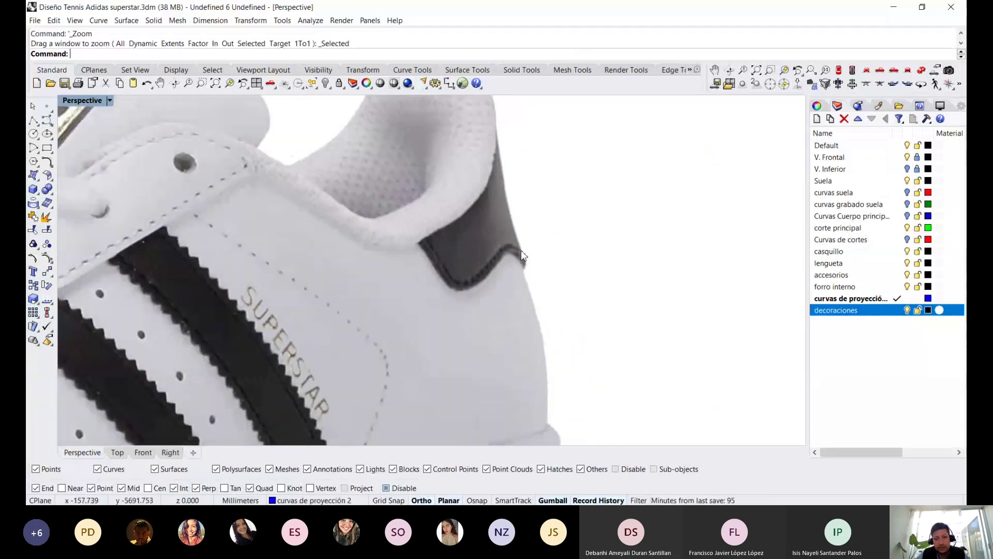
pyautogui.scroll(-3, 505, 232)
pyautogui.scroll(2, 387, 285)
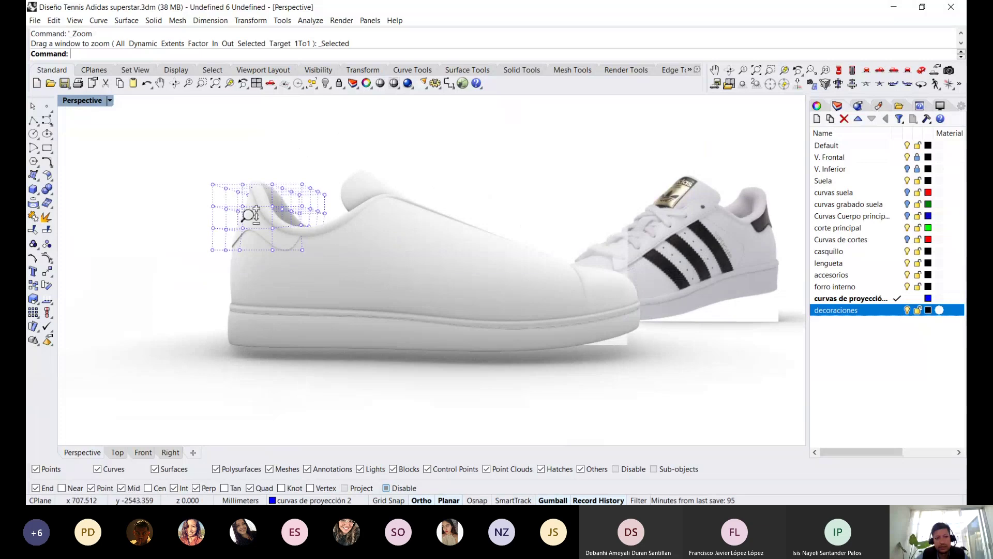
pyautogui.scroll(5, 259, 194)
pyautogui.scroll(-4, 262, 204)
pyautogui.scroll(2, 342, 173)
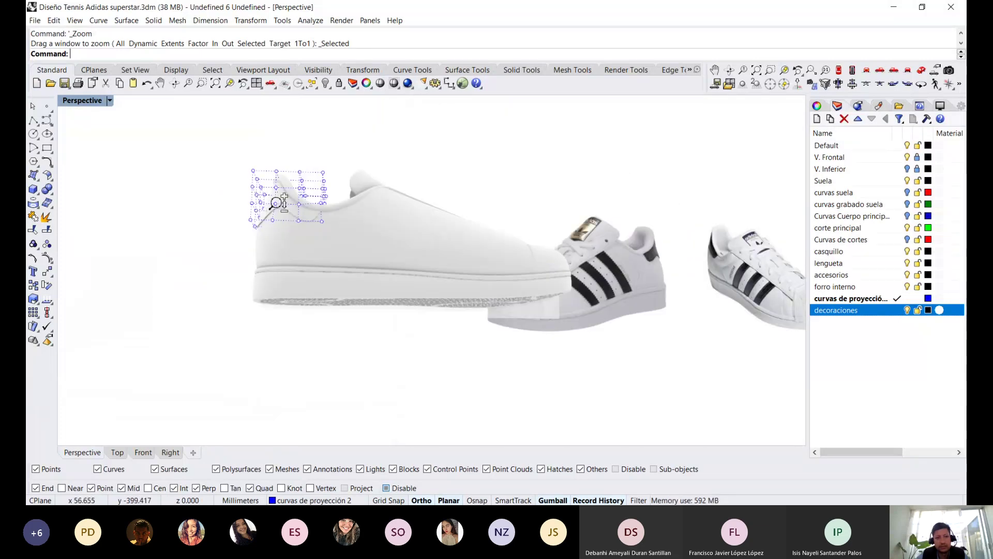
pyautogui.scroll(2, 258, 207)
pyautogui.scroll(2, 261, 204)
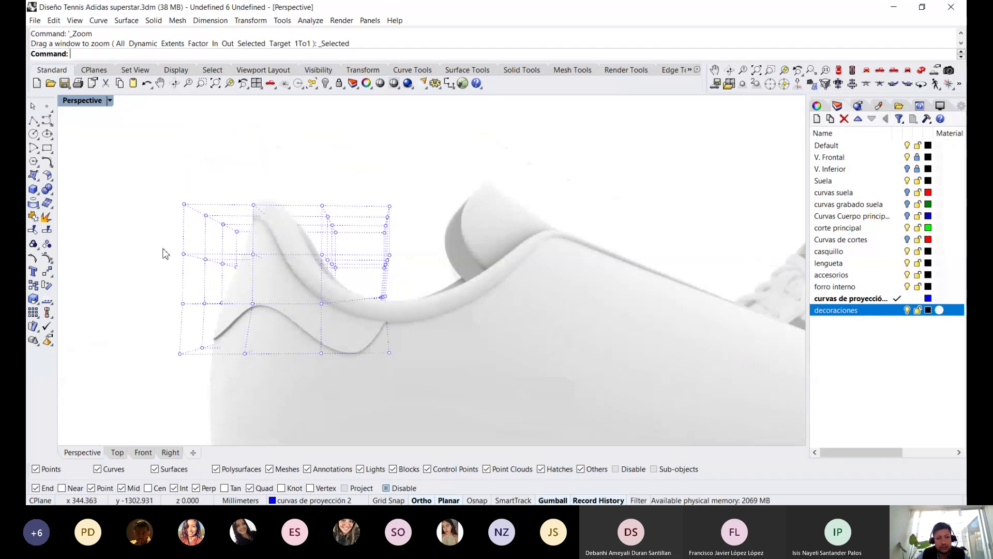
pyautogui.scroll(-3, 158, 266)
# Window-select all 32 cage points around the heel cut and zoom in on them
pyautogui.moveTo(153, 270); pyautogui.dragTo(350, 350)
pyautogui.moveTo(333, 322); pyautogui.dragTo(336, 322, button='right')
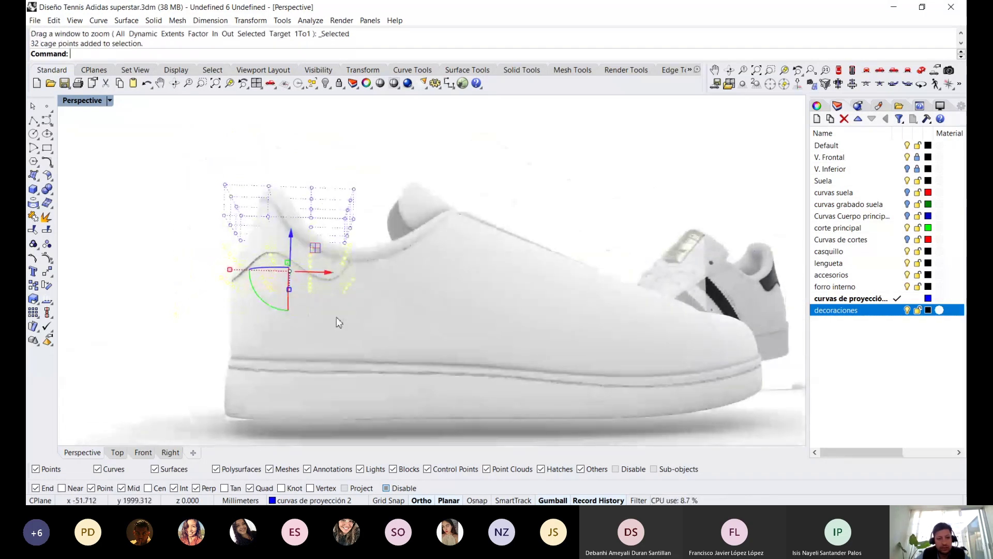
pyautogui.middleClick(339, 249)
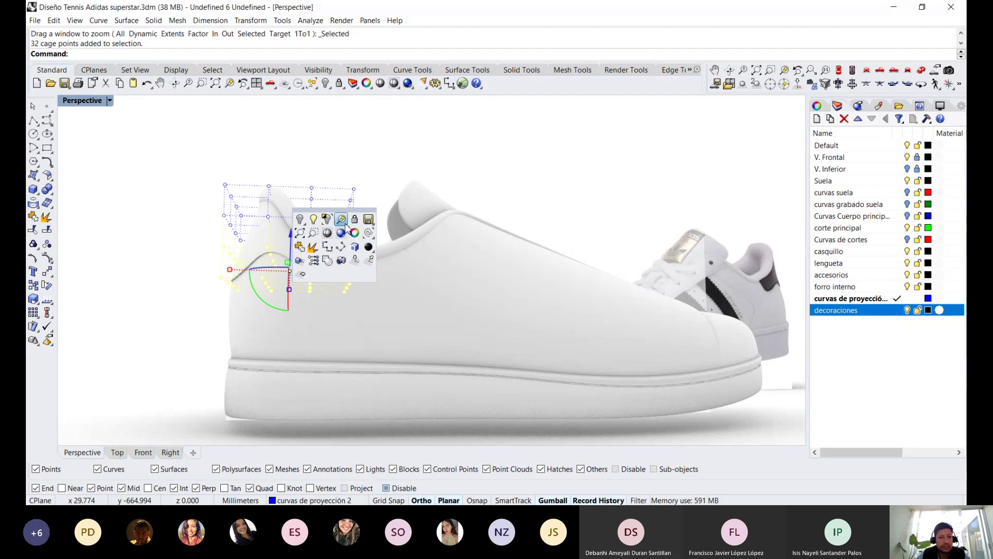
pyautogui.click(346, 227)
pyautogui.middleClick(405, 209)
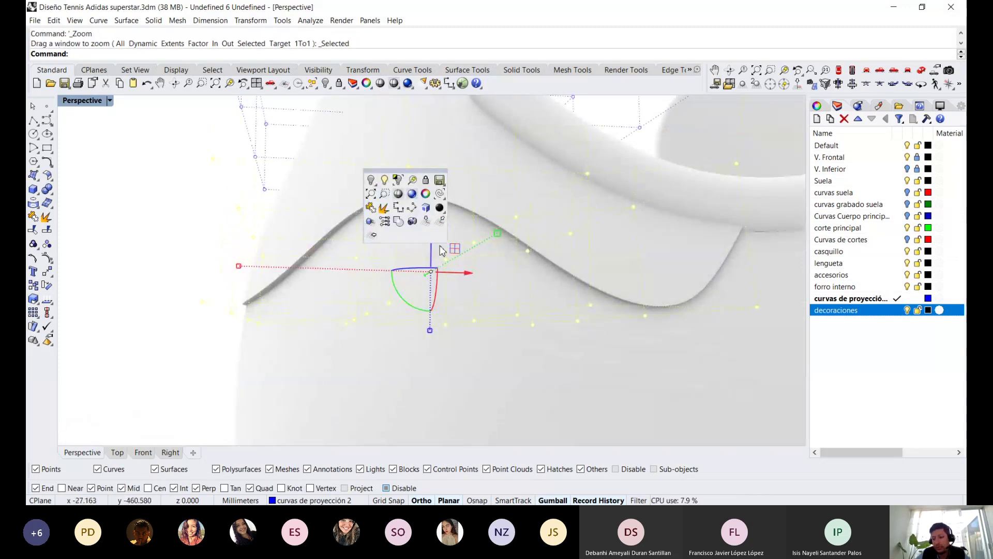
pyautogui.scroll(-2, 502, 207)
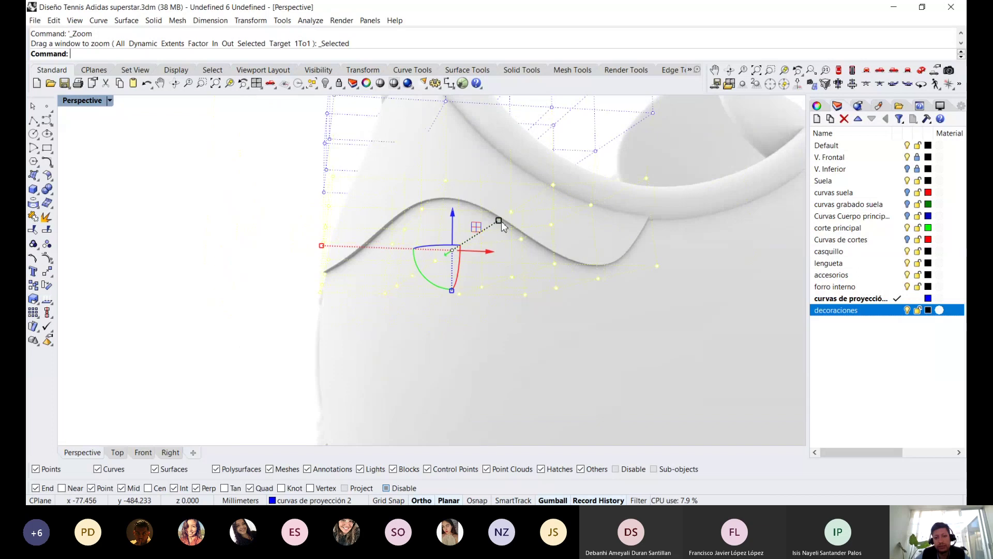
pyautogui.scroll(-3, 476, 256)
# Scale the selected cage points from the back of the heel, then clear the selection
pyautogui.moveTo(477, 256); pyautogui.dragTo(522, 243, button='right')
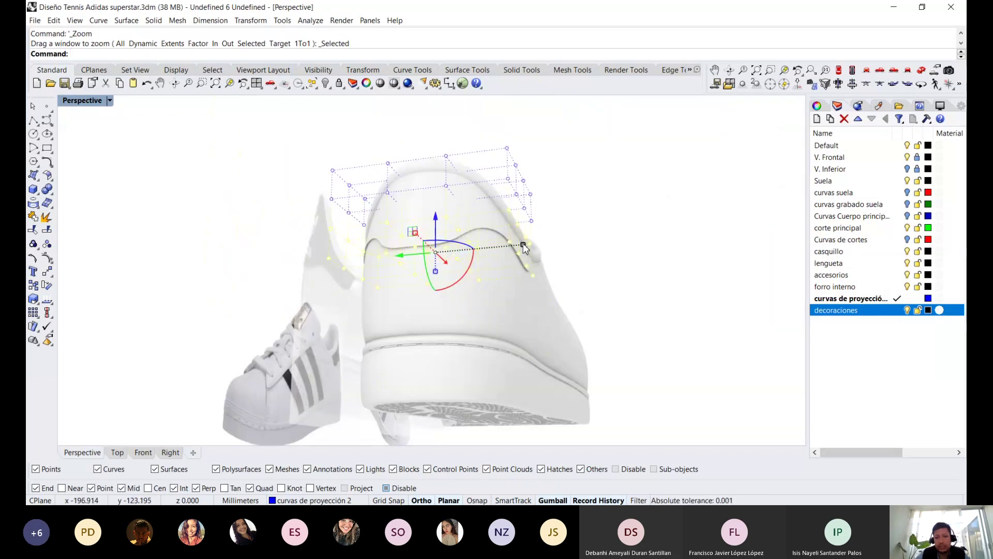
pyautogui.scroll(3, 540, 259)
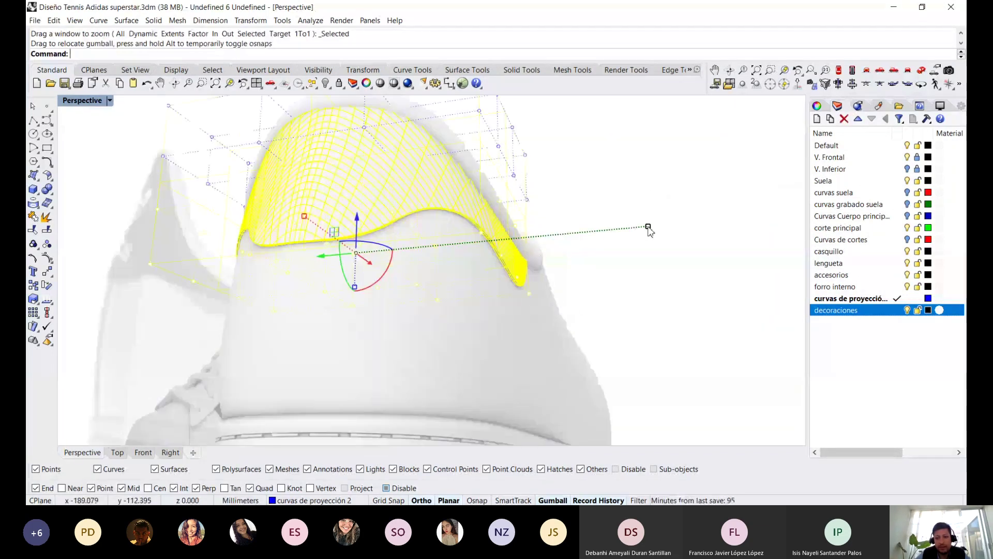
pyautogui.moveTo(648, 227); pyautogui.dragTo(647, 228)
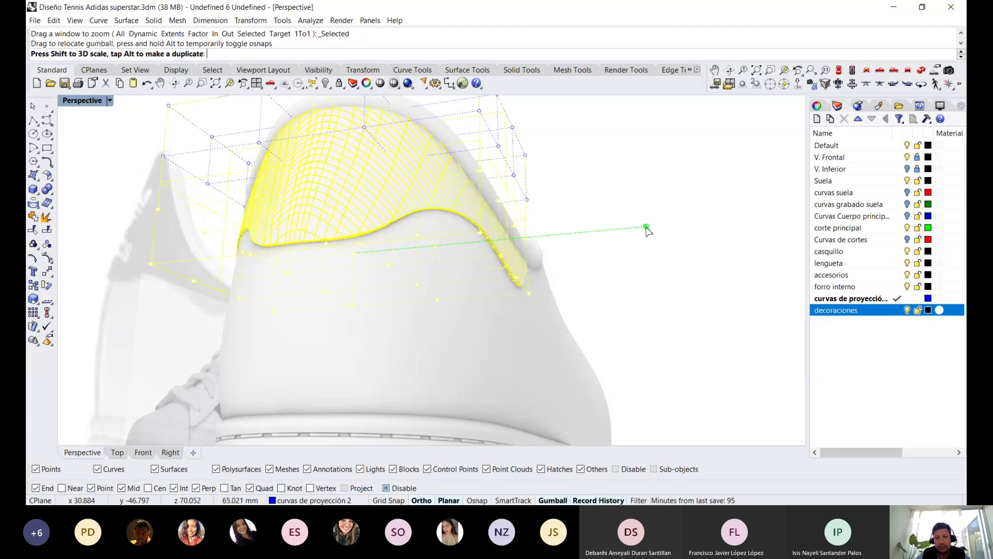
pyautogui.moveTo(647, 228); pyautogui.dragTo(646, 226)
pyautogui.press('Escape')
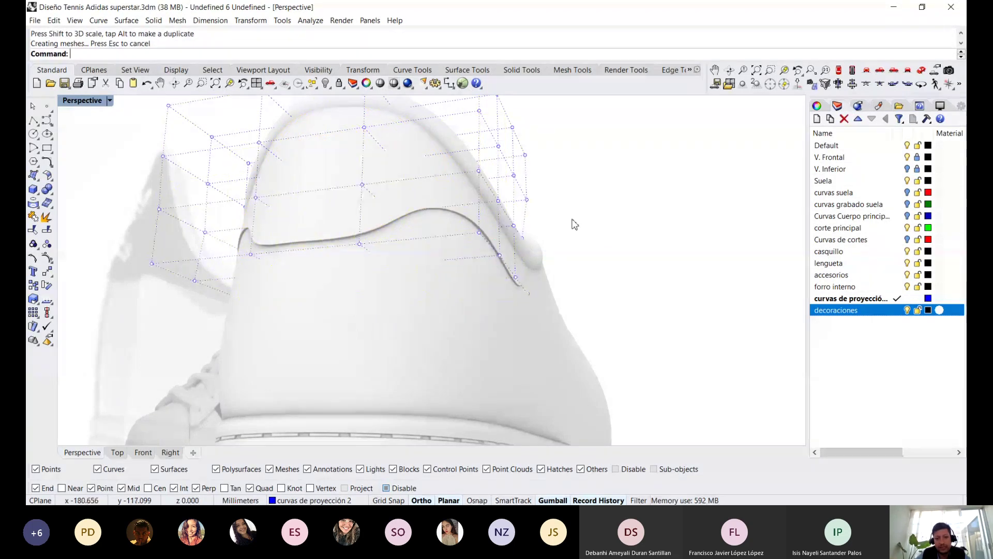
# Scale four heel-edge cage points and check the result in wireframe and rendered display
pyautogui.scroll(3, 517, 202)
pyautogui.scroll(2, 460, 166)
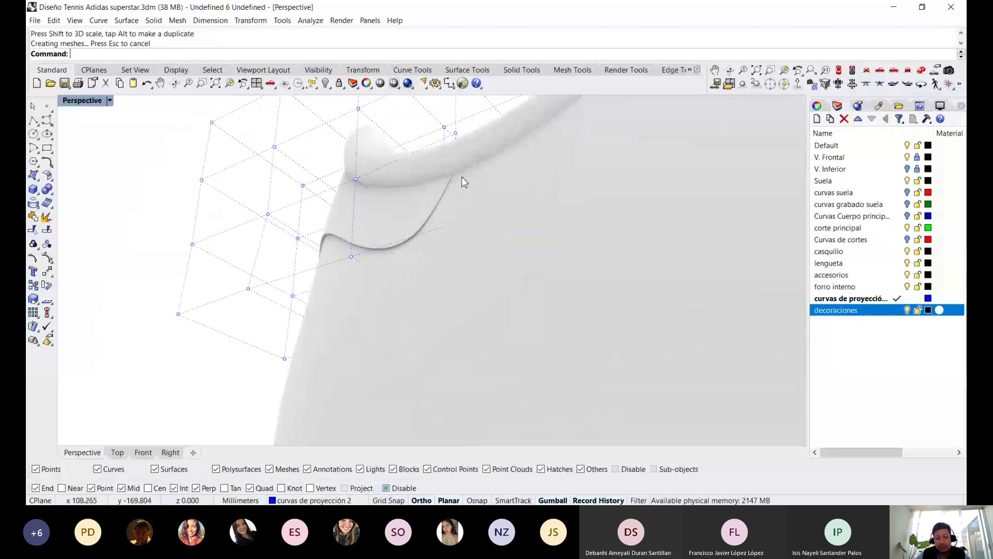
pyautogui.moveTo(457, 180)
pyautogui.mouseDown(button='right')
pyautogui.moveTo(462, 171)
pyautogui.moveTo(522, 212)
pyautogui.mouseUp(button='right')
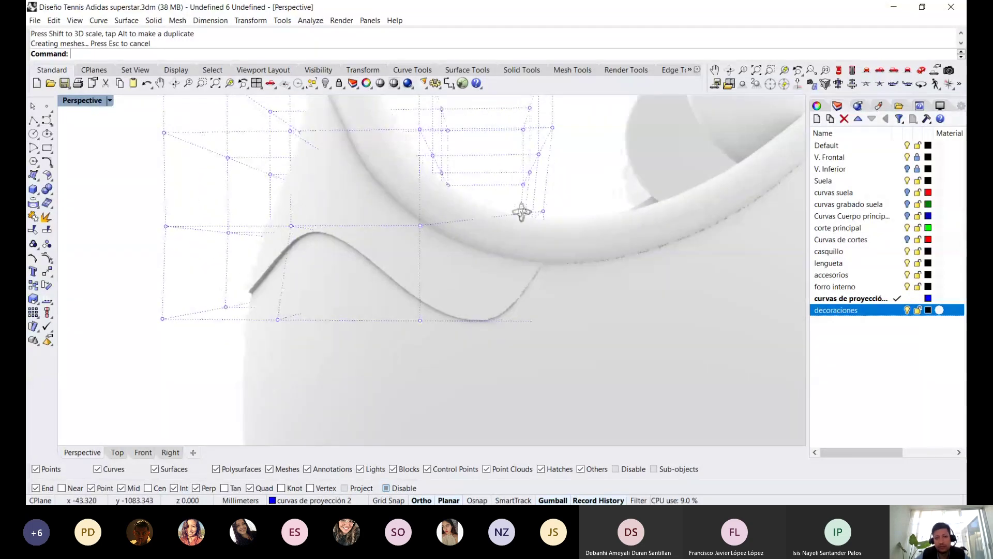
pyautogui.moveTo(505, 195); pyautogui.dragTo(603, 259)
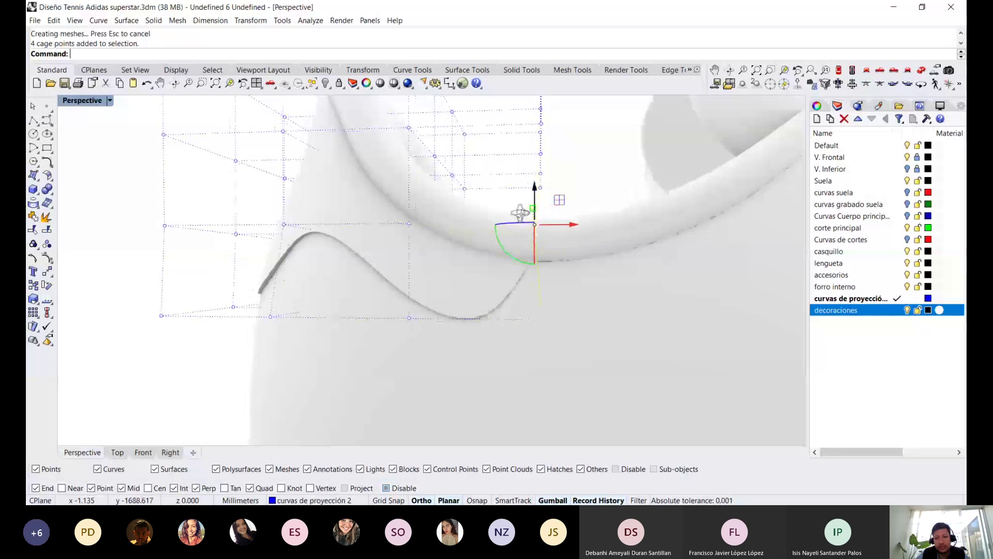
pyautogui.moveTo(521, 210); pyautogui.dragTo(479, 210, button='right')
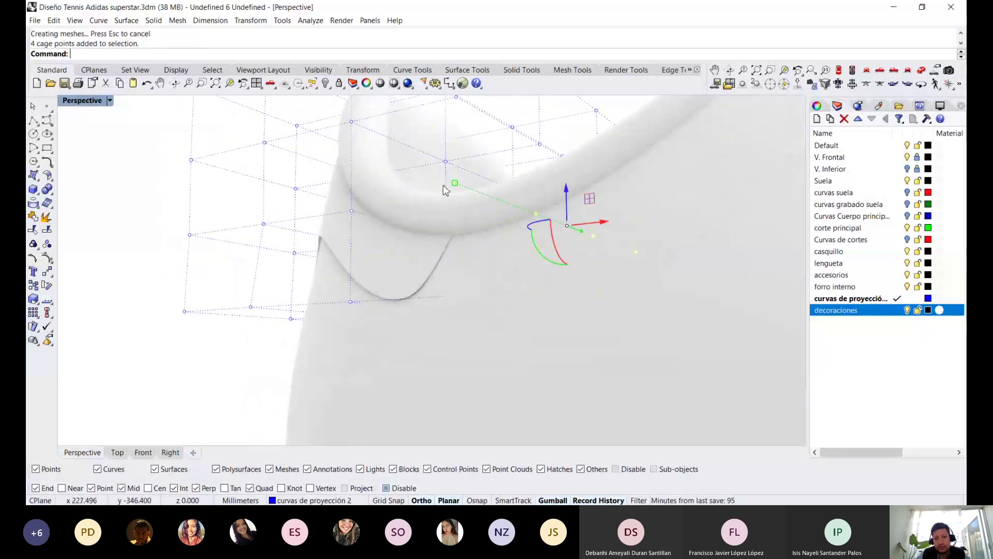
pyautogui.moveTo(456, 185); pyautogui.dragTo(452, 185)
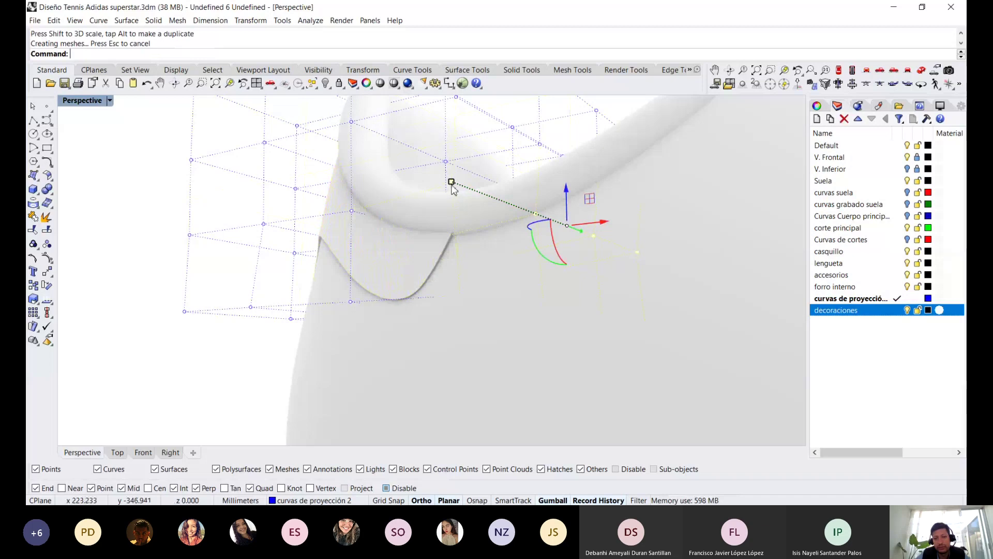
pyautogui.moveTo(466, 196)
pyautogui.mouseDown(button='right')
pyautogui.moveTo(439, 206)
pyautogui.moveTo(512, 262)
pyautogui.mouseUp(button='right')
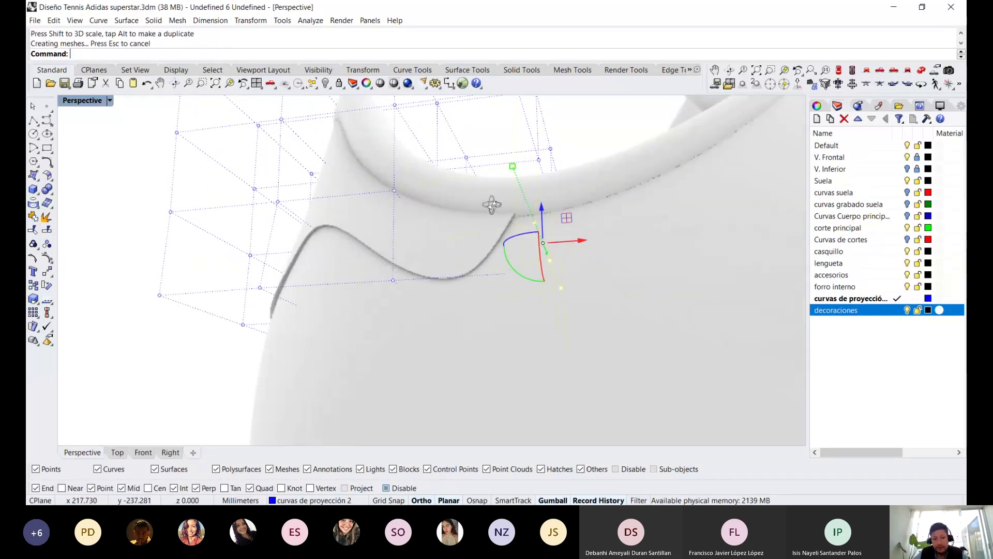
pyautogui.moveTo(512, 262); pyautogui.dragTo(546, 277, button='right')
pyautogui.hotkey('ctrl', 'alt', 'w')
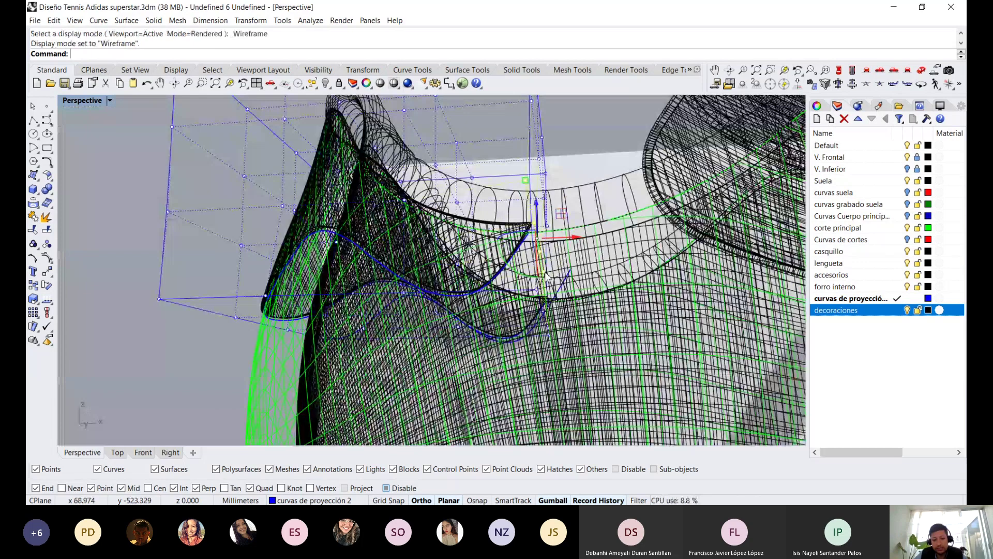
pyautogui.hotkey('ctrl', 'alt', 'r')
pyautogui.keyDown('ctrl'); pyautogui.moveTo(522, 222); pyautogui.dragTo(565, 266); pyautogui.keyUp('ctrl')
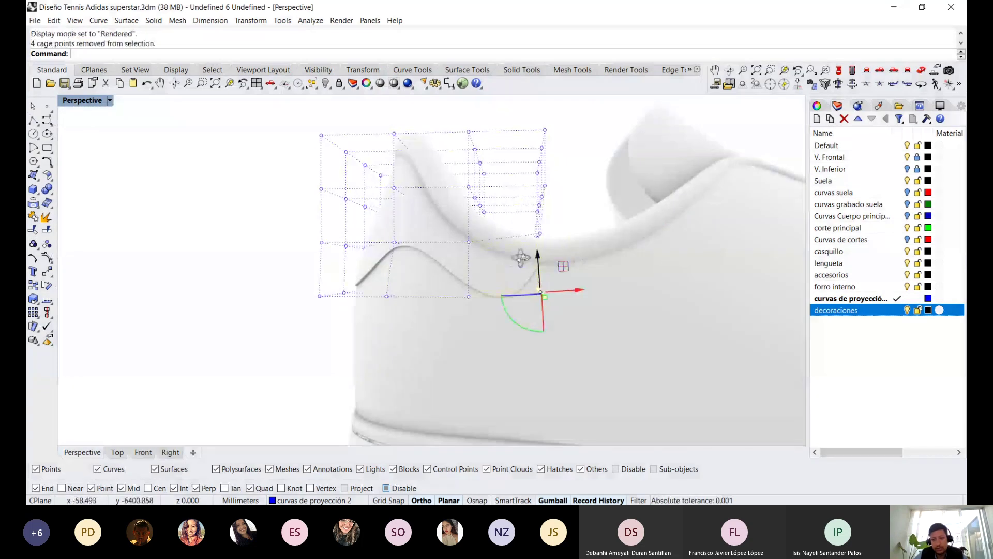
# Try another cage scale on the heel piece, undo it, and clear the cage selection
pyautogui.moveTo(521, 257); pyautogui.dragTo(473, 253, button='right')
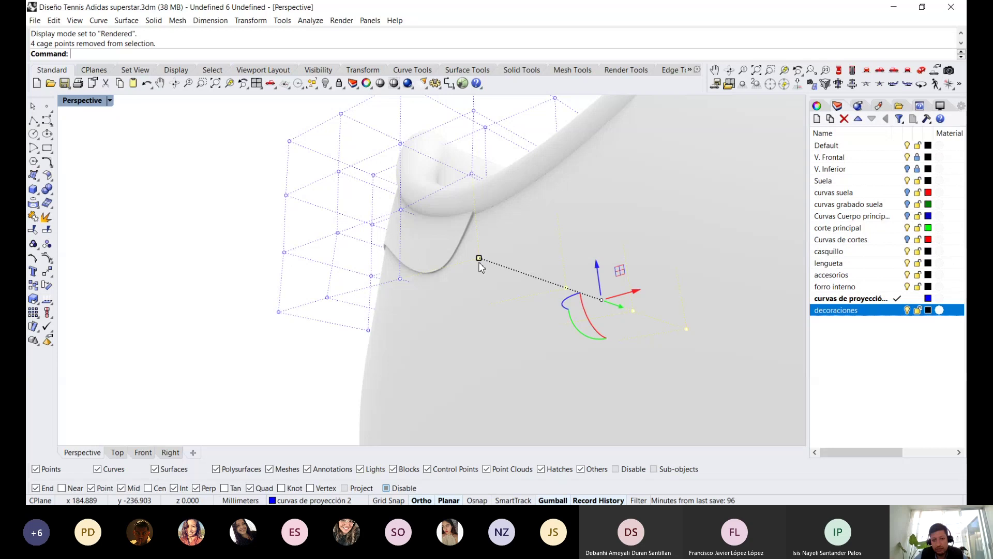
pyautogui.moveTo(480, 262); pyautogui.dragTo(479, 263)
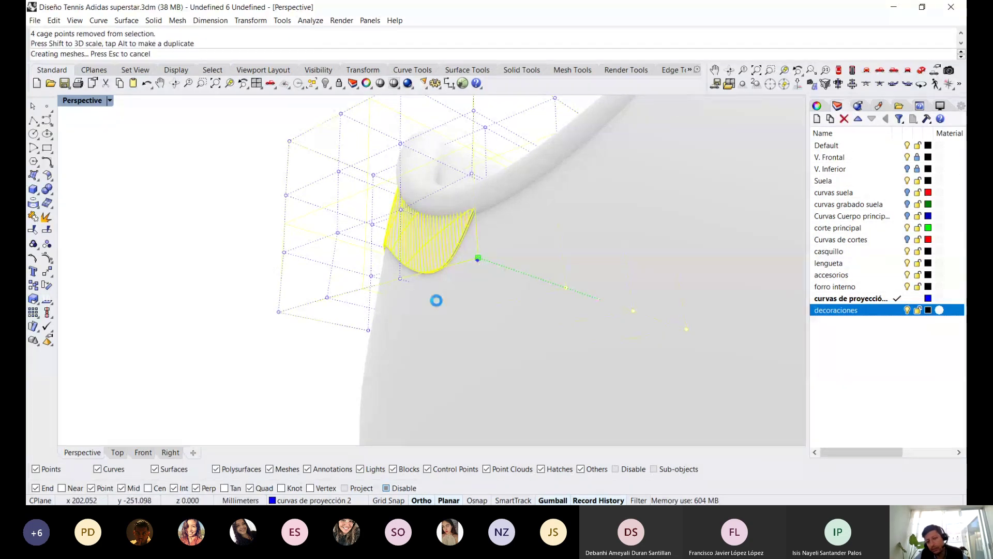
pyautogui.hotkey('ctrl', 'z')
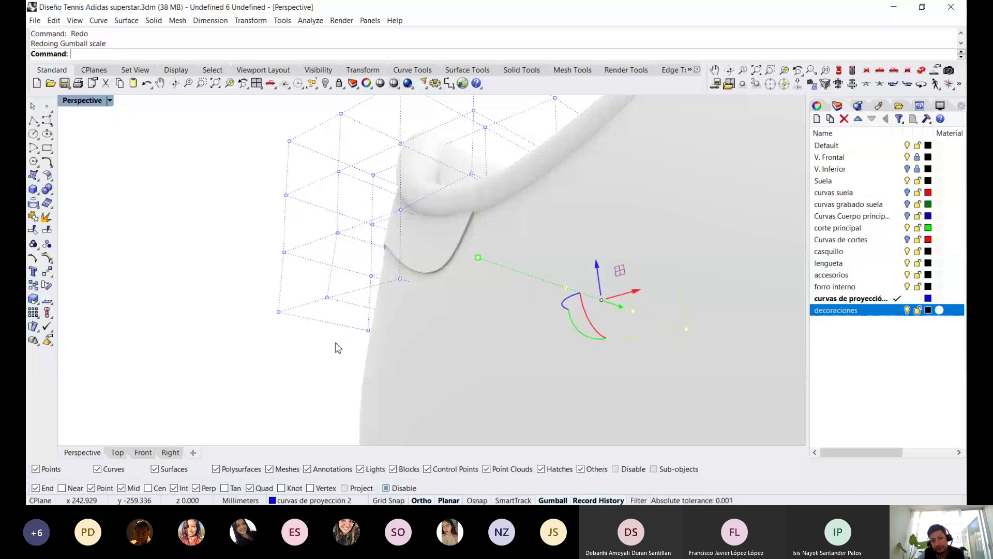
pyautogui.moveTo(338, 348)
pyautogui.mouseDown(button='right')
pyautogui.moveTo(354, 285)
pyautogui.moveTo(503, 256)
pyautogui.mouseUp(button='right')
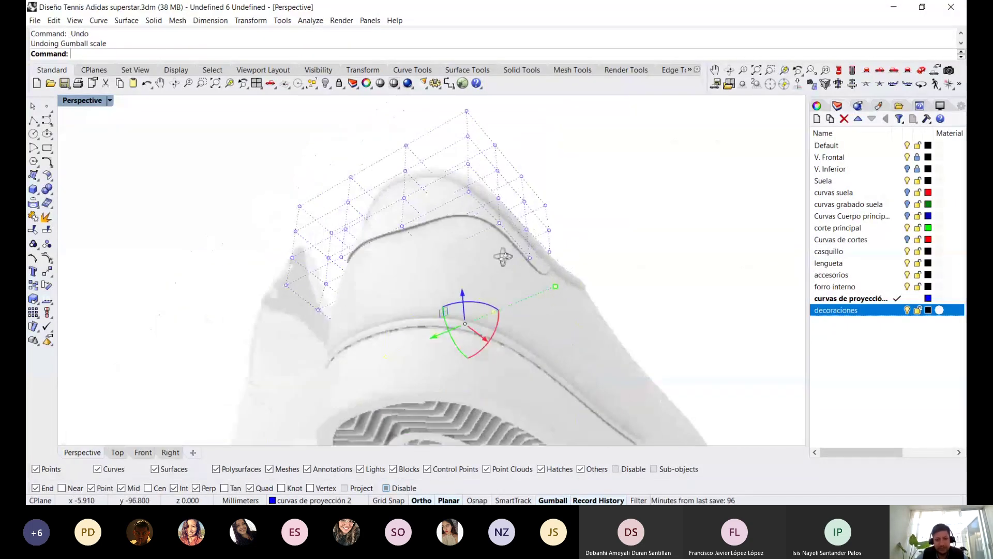
pyautogui.scroll(-3, 503, 256)
pyautogui.press('Escape')
pyautogui.keyDown('shift'); pyautogui.moveTo(528, 235); pyautogui.dragTo(478, 262, button='right'); pyautogui.keyUp('shift')
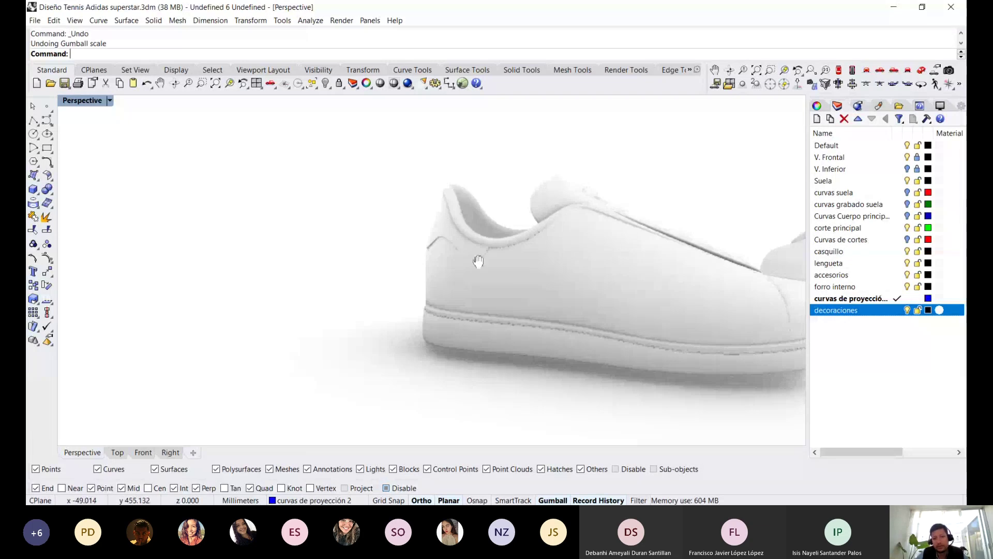
pyautogui.scroll(-2, 478, 261)
# Select the heel decoration and create a new Plaster material named 'decorado negro'
pyautogui.keyDown('shift'); pyautogui.moveTo(625, 249); pyautogui.dragTo(290, 197, button='right'); pyautogui.keyUp('shift')
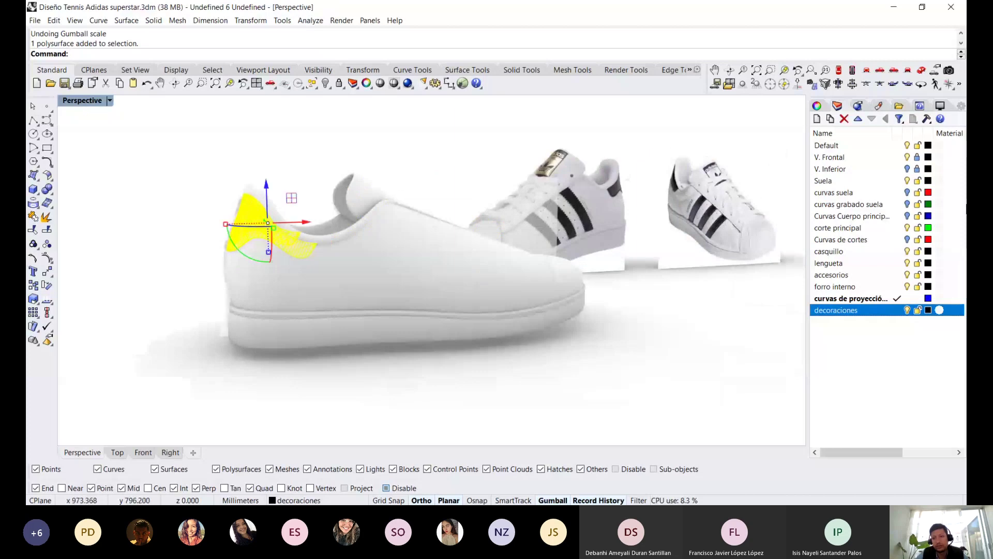
pyautogui.click(878, 106)
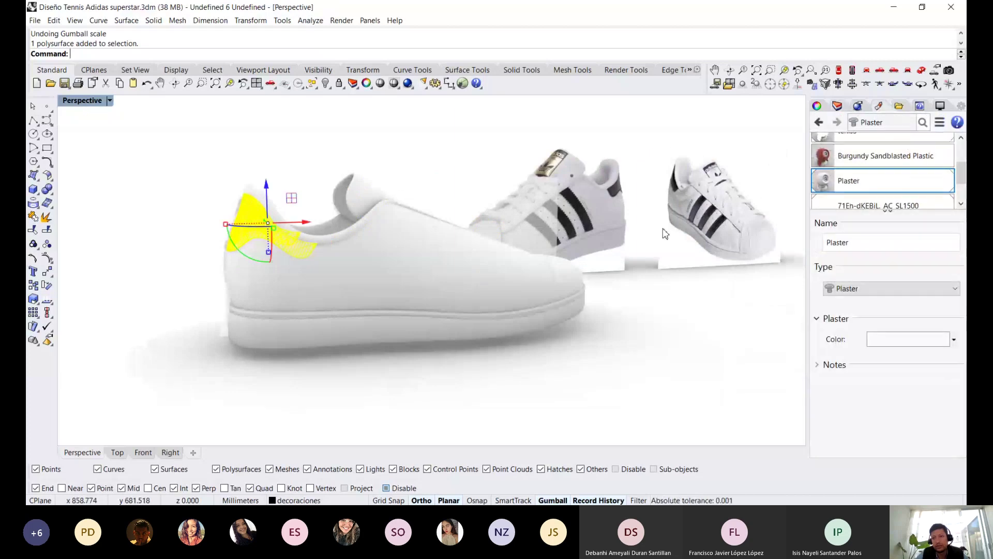
pyautogui.scroll(-2, 819, 199)
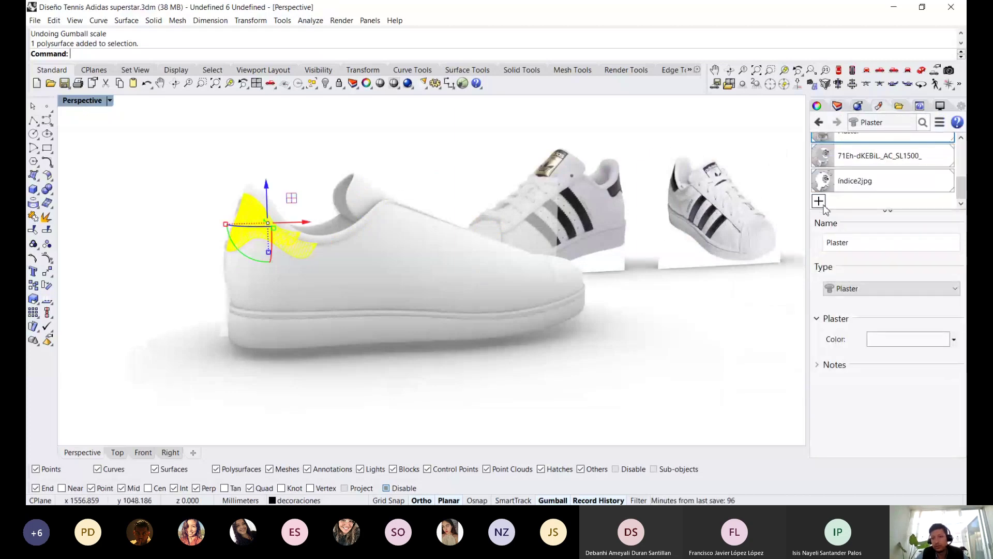
pyautogui.click(818, 202)
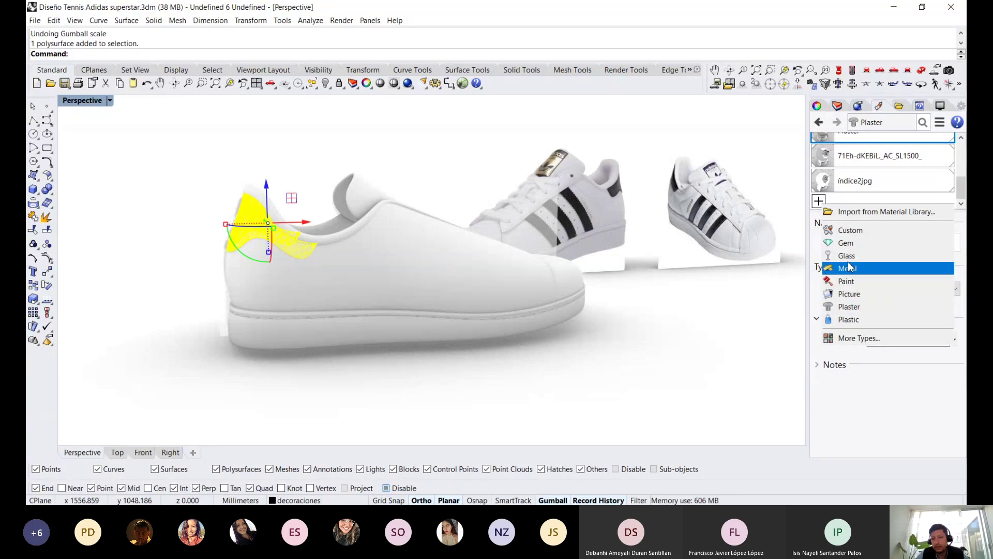
pyautogui.click(857, 308)
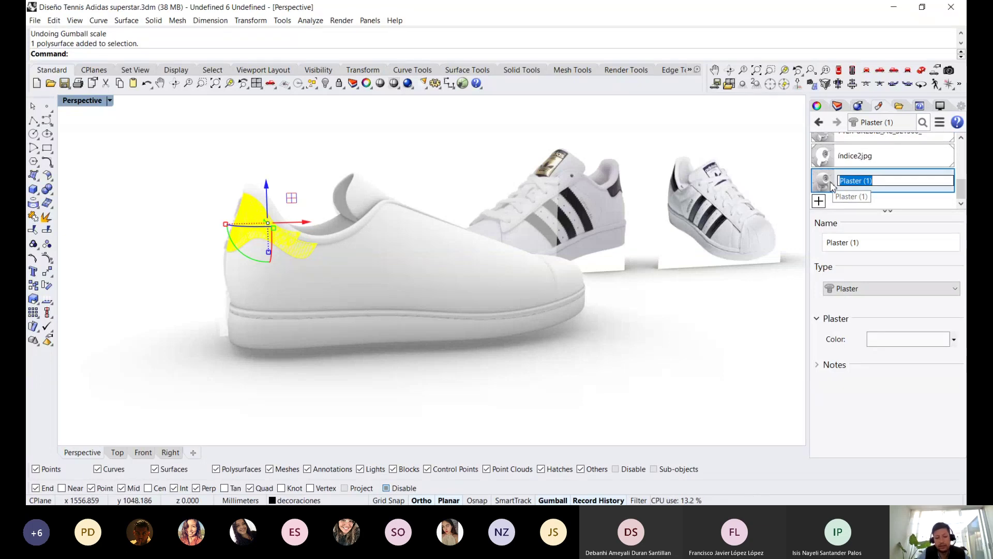
pyautogui.write('decora')
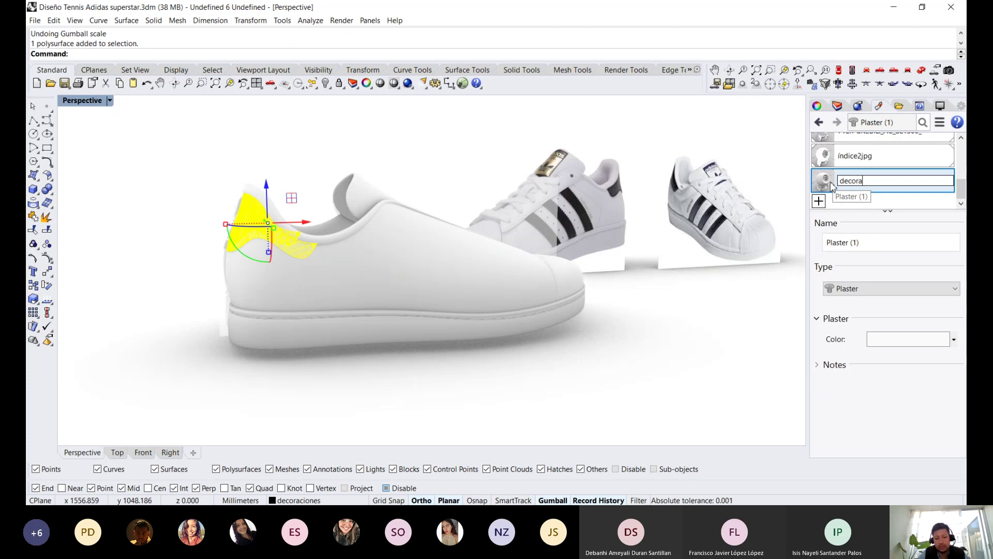
pyautogui.write('do negro')
pyautogui.press('Return')
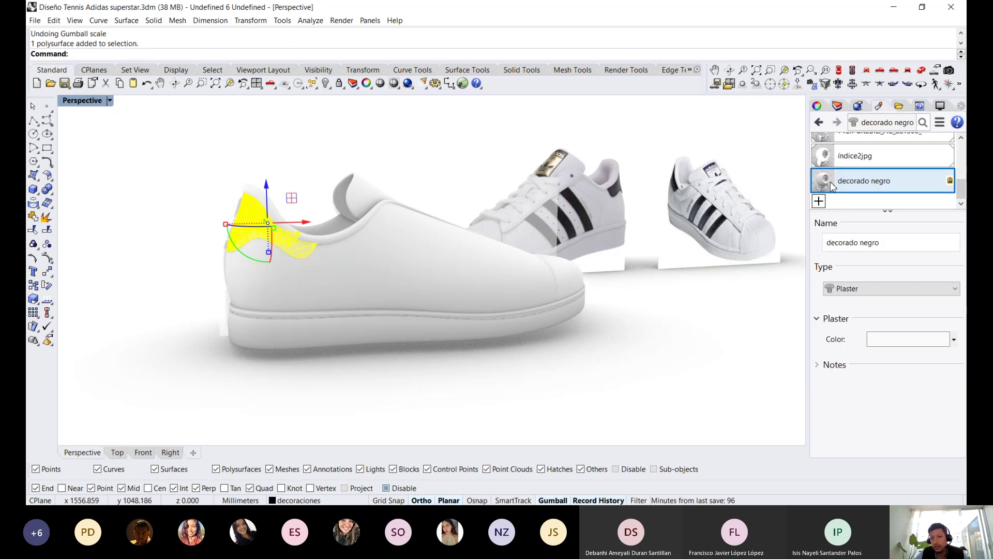
# Assign 'decorado negro' to the heel piece and set its colour to dark gray 42,42,42
pyautogui.rightClick(831, 186)
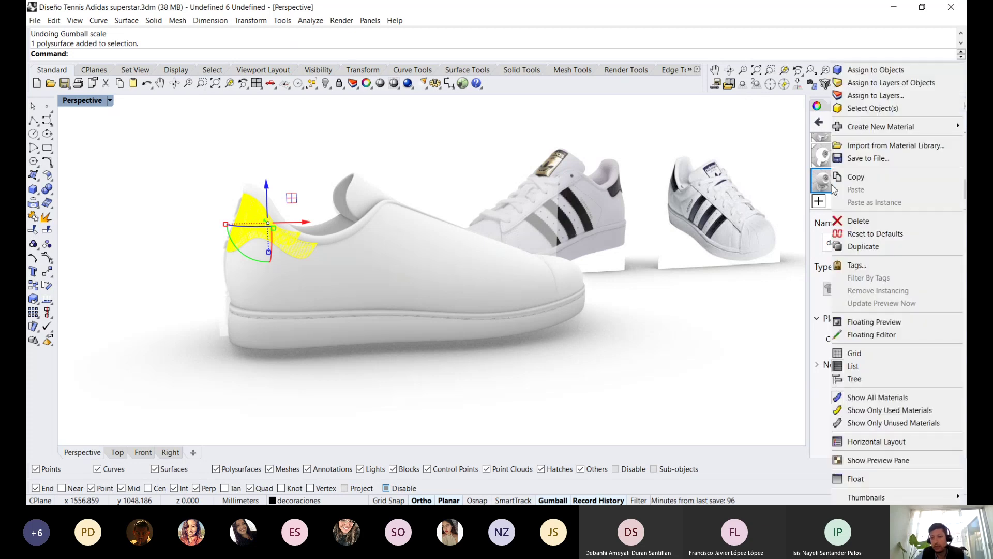
pyautogui.click(869, 76)
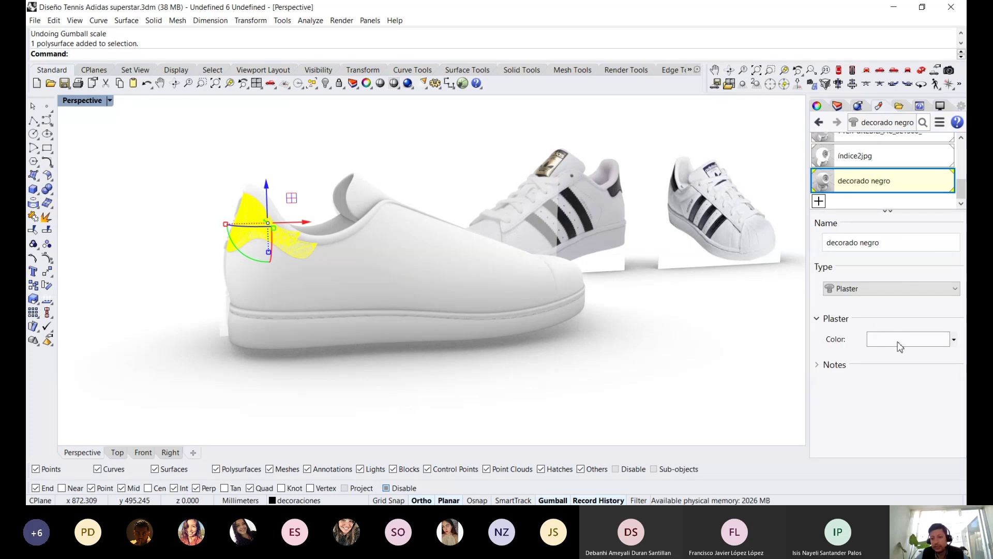
pyautogui.click(899, 346)
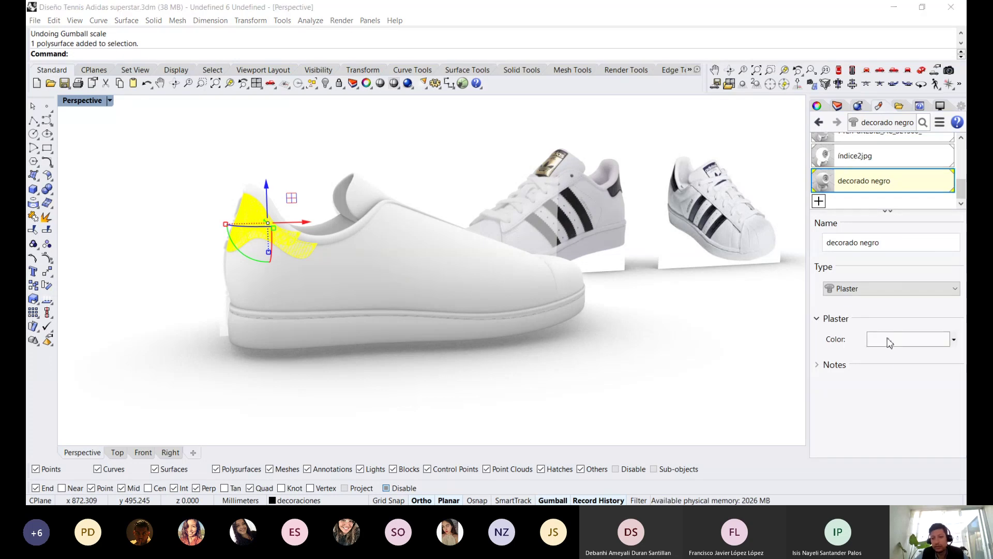
pyautogui.moveTo(799, 198); pyautogui.dragTo(819, 237)
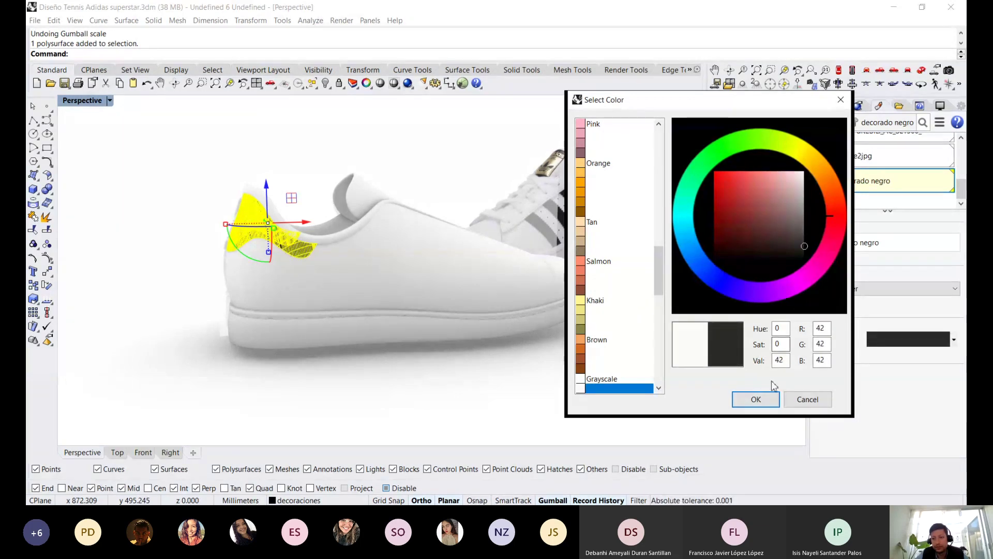
pyautogui.click(760, 400)
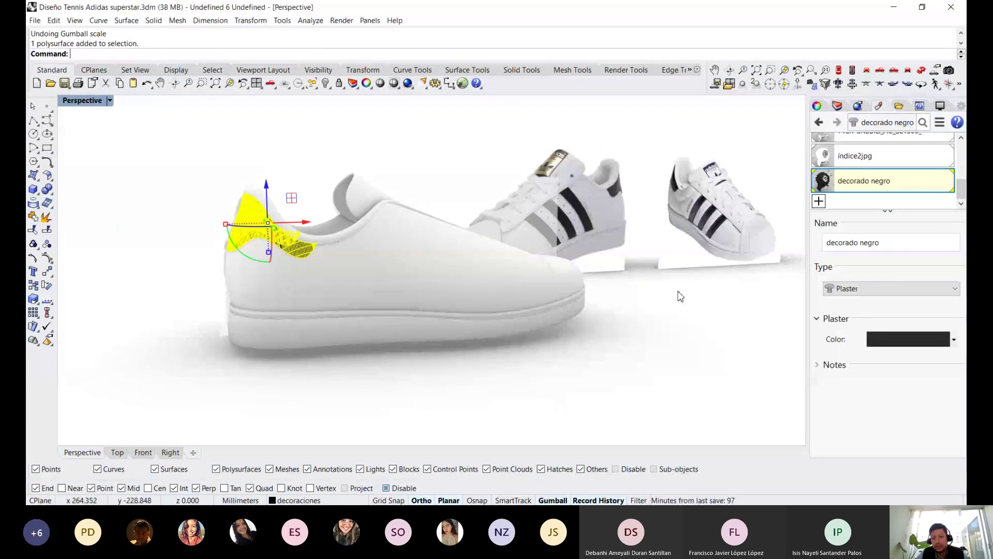
pyautogui.click(726, 327)
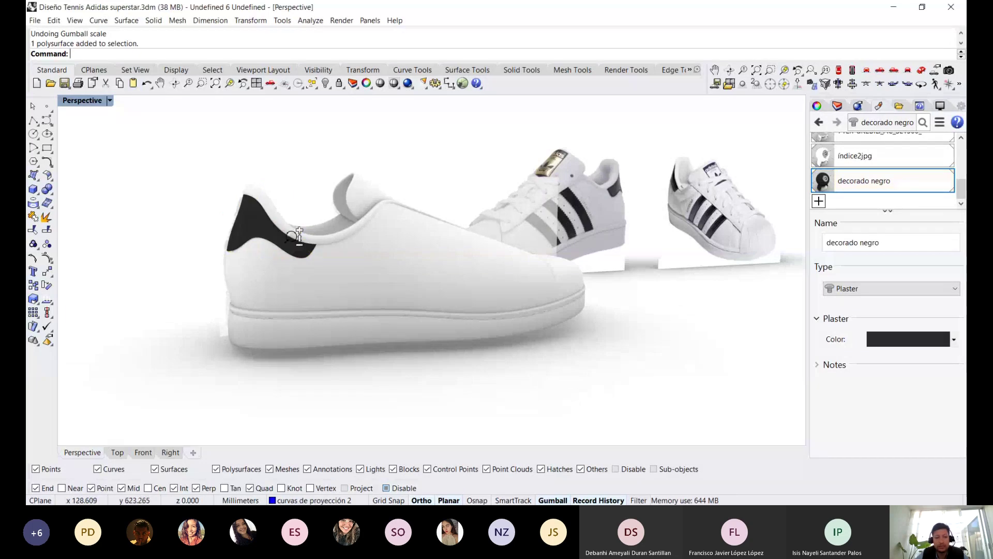
# Switch the Perspective viewport to Shaded display and orbit around the heel curves
pyautogui.scroll(4, 299, 234)
pyautogui.moveTo(339, 200)
pyautogui.mouseDown(button='right')
pyautogui.moveTo(358, 198)
pyautogui.moveTo(296, 203)
pyautogui.moveTo(329, 132)
pyautogui.moveTo(341, 244)
pyautogui.moveTo(232, 223)
pyautogui.moveTo(321, 194)
pyautogui.mouseUp(button='right')
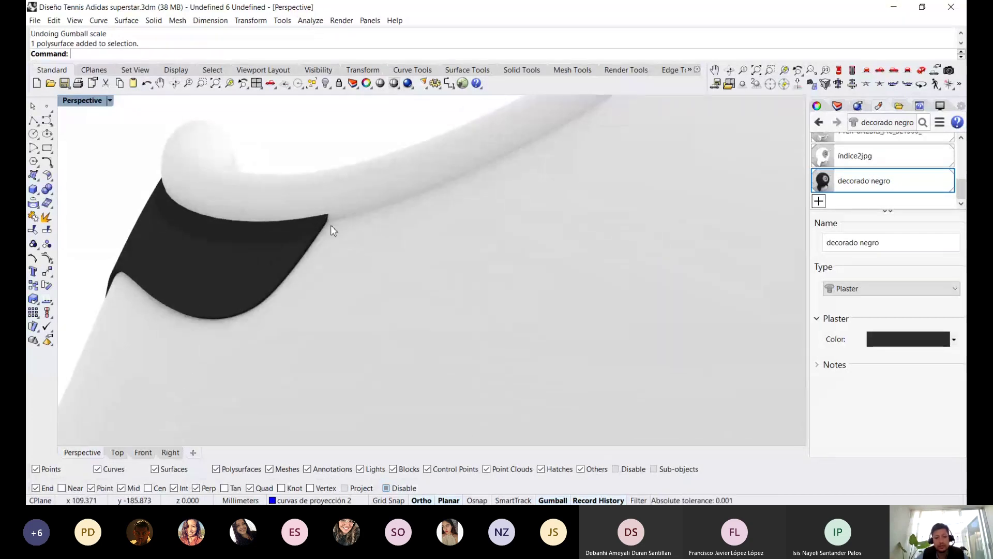
pyautogui.hotkey('ctrl', 'alt', 's')
pyautogui.moveTo(325, 233)
pyautogui.keyDown('ctrl'); pyautogui.mouseDown(button='right')
pyautogui.moveTo(315, 206)
pyautogui.moveTo(349, 243)
pyautogui.moveTo(318, 234)
pyautogui.mouseUp(button='right'); pyautogui.keyUp('ctrl')
pyautogui.moveTo(155, 260); pyautogui.dragTo(170, 217, button='right')
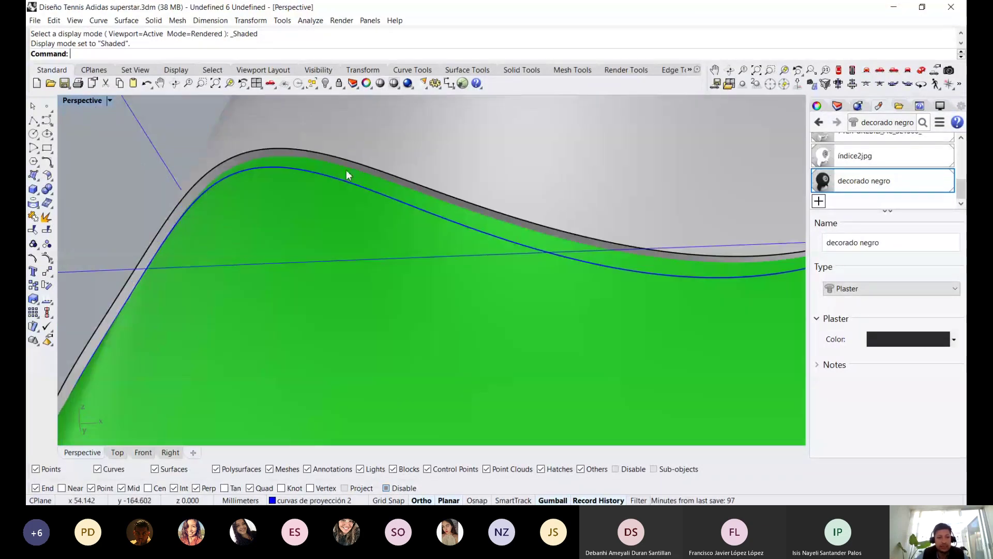
pyautogui.moveTo(346, 170)
pyautogui.mouseDown(button='right')
pyautogui.moveTo(346, 147)
pyautogui.moveTo(308, 218)
pyautogui.moveTo(271, 244)
pyautogui.moveTo(295, 281)
pyautogui.moveTo(271, 284)
pyautogui.moveTo(241, 321)
pyautogui.mouseUp(button='right')
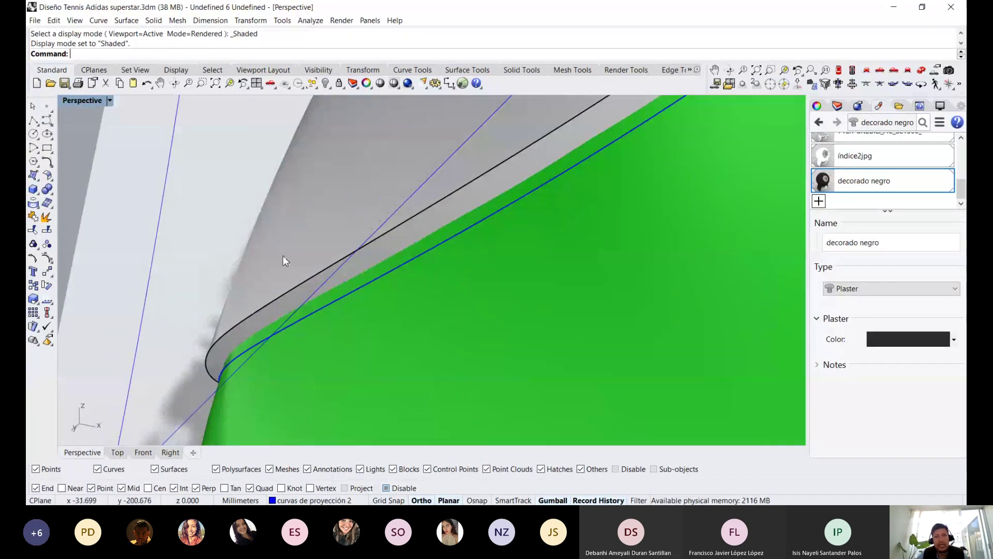
pyautogui.moveTo(283, 256); pyautogui.dragTo(259, 276, button='right')
pyautogui.moveTo(292, 218); pyautogui.dragTo(768, 161, button='right')
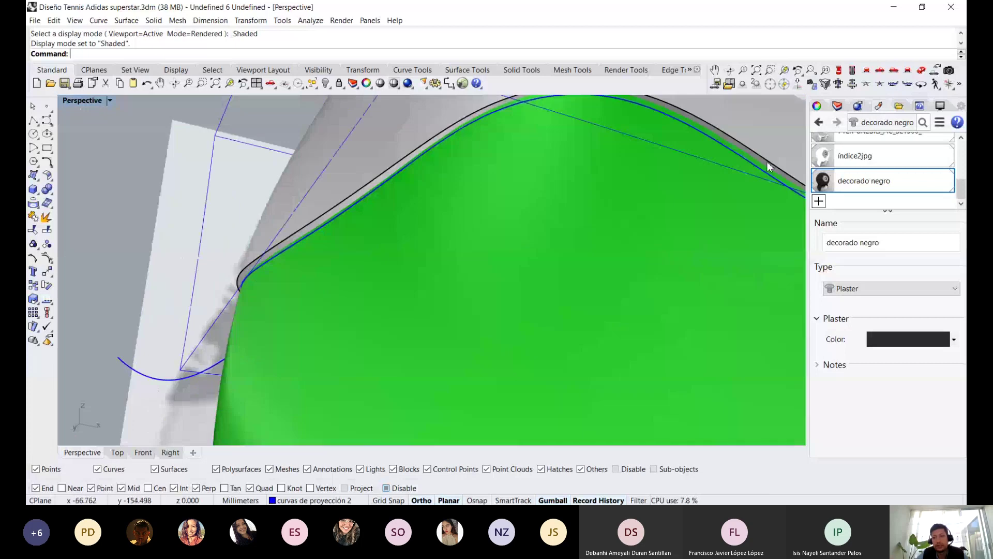
# Turn off the corte principal layer and reframe the view on the heel curve
pyautogui.click(834, 107)
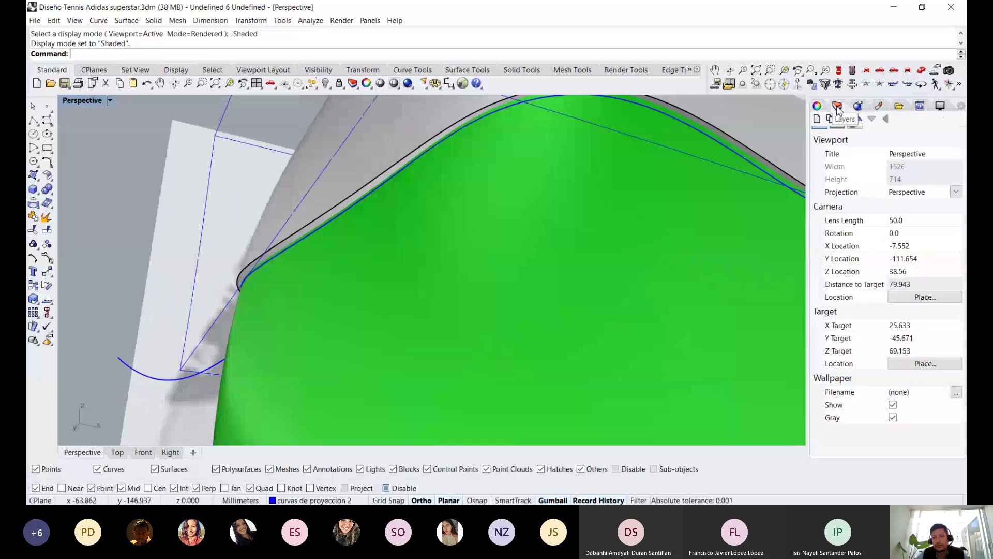
pyautogui.click(837, 105)
pyautogui.click(907, 227)
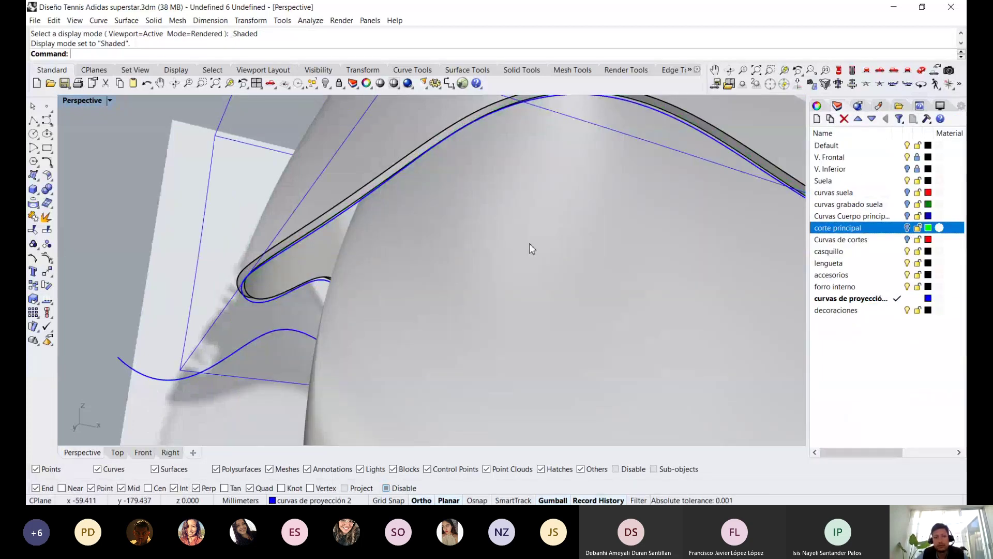
pyautogui.moveTo(530, 248)
pyautogui.mouseDown(button='right')
pyautogui.moveTo(391, 246)
pyautogui.moveTo(349, 295)
pyautogui.moveTo(410, 237)
pyautogui.mouseUp(button='right')
pyautogui.scroll(-5, 411, 238)
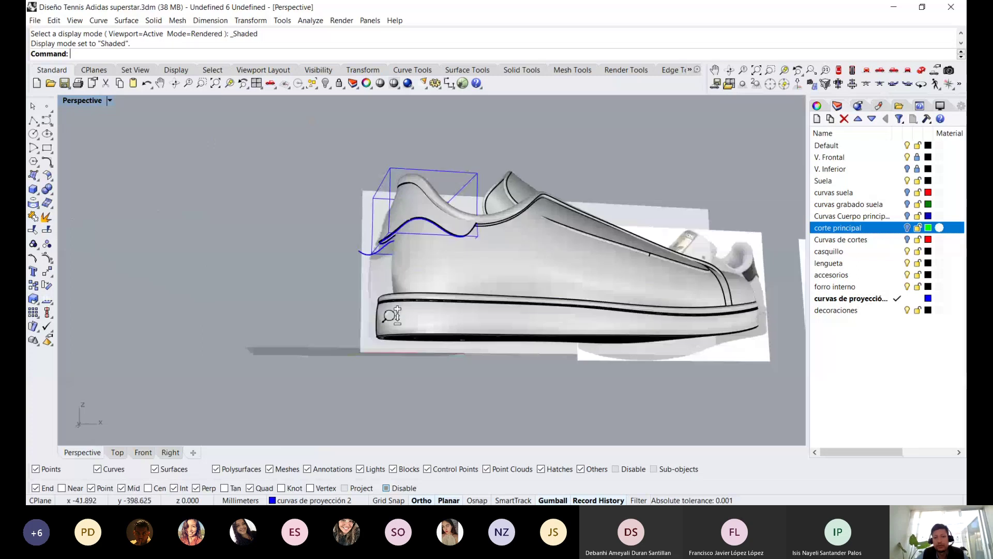
pyautogui.scroll(5, 399, 227)
pyautogui.scroll(2, 277, 282)
pyautogui.scroll(2, 227, 261)
pyautogui.scroll(2, 228, 261)
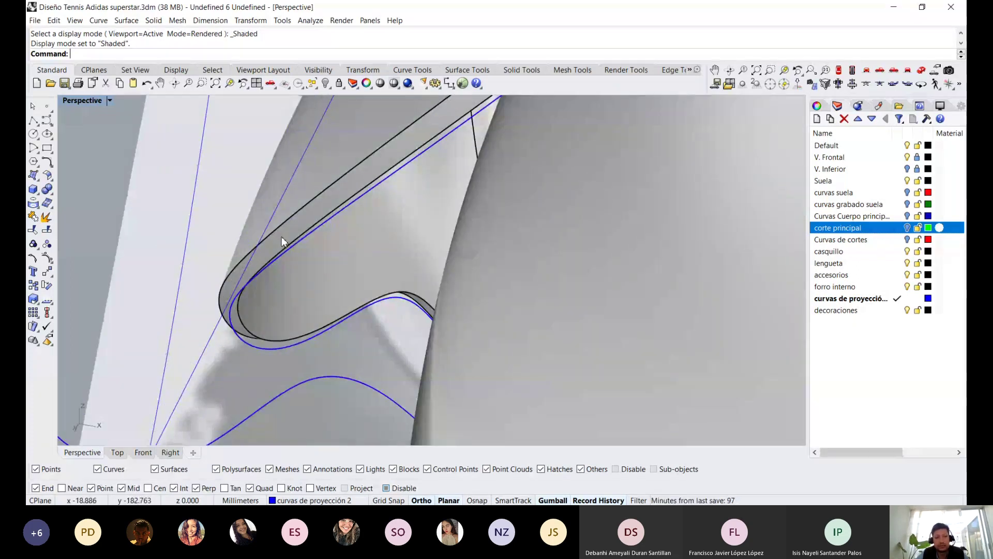
# Extract the heel strip face with ExtractSrf, accept the Cage Edit warning, and delete it
pyautogui.write('ExtractSrf')
pyautogui.press('Return')
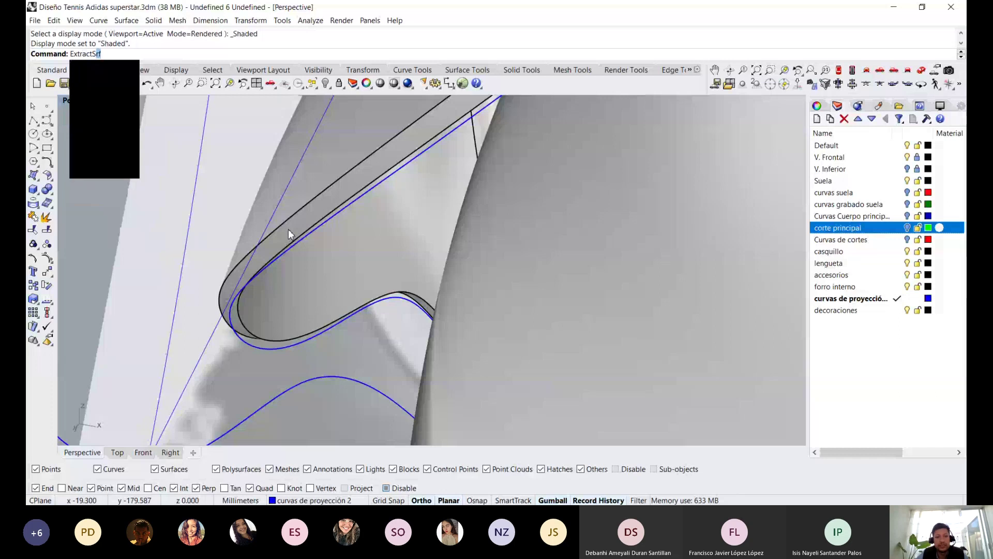
pyautogui.scroll(-3, 309, 282)
pyautogui.scroll(1, 310, 282)
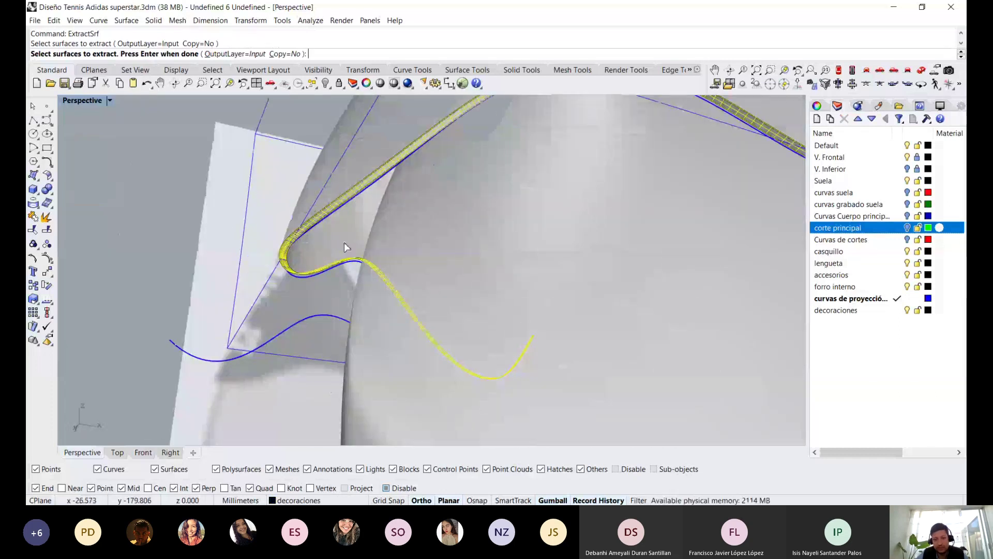
pyautogui.click(366, 215)
pyautogui.press('Return')
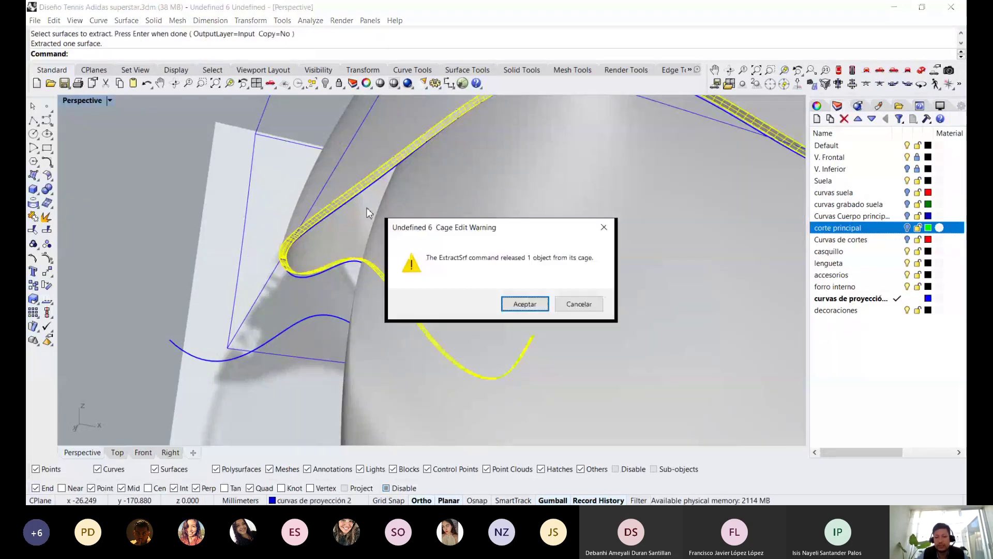
pyautogui.press('Return')
pyautogui.press('Delete')
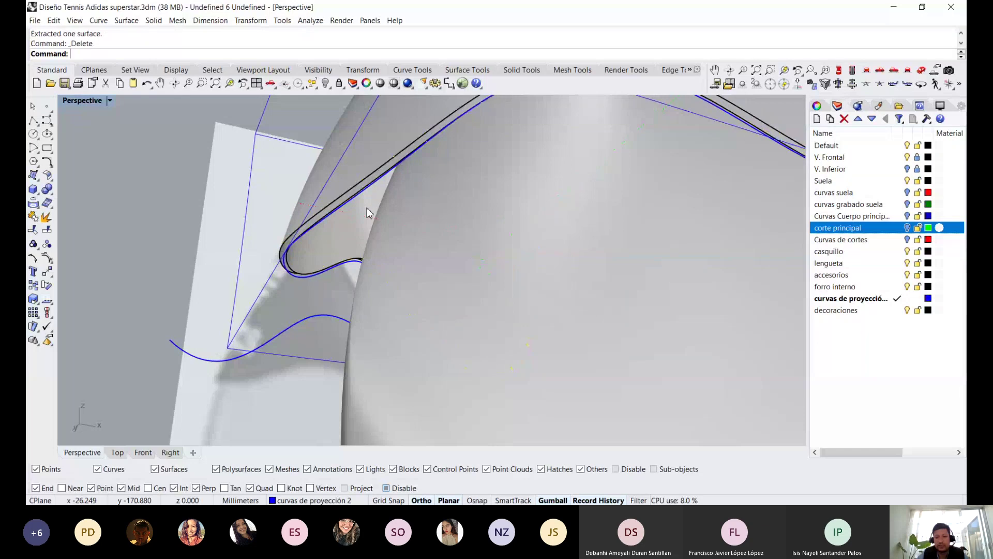
pyautogui.moveTo(513, 187)
pyautogui.mouseDown(button='right')
pyautogui.moveTo(494, 265)
pyautogui.moveTo(368, 304)
pyautogui.moveTo(392, 290)
pyautogui.moveTo(479, 174)
pyautogui.mouseUp(button='right')
pyautogui.write('bl')
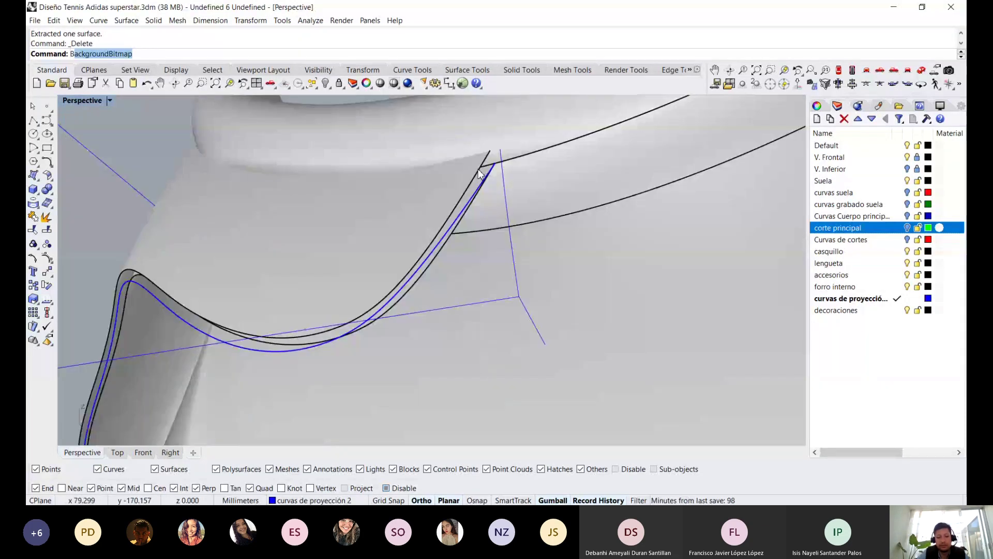
pyautogui.write('end')
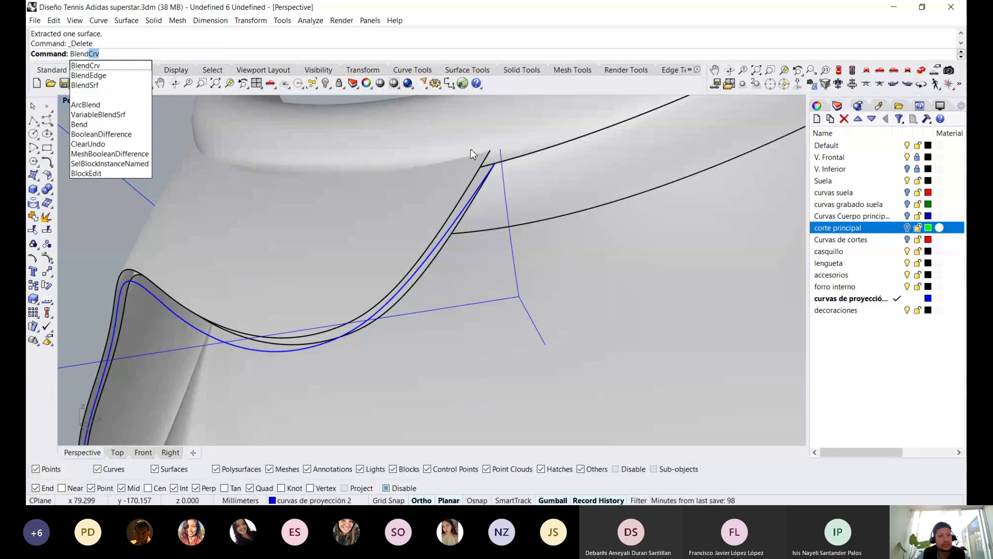
# Start a blend surface between the two exposed wavy edges of the heel piece
pyautogui.click(136, 84)
pyautogui.moveTo(481, 176)
pyautogui.mouseDown(button='right')
pyautogui.moveTo(397, 223)
pyautogui.moveTo(291, 261)
pyautogui.moveTo(213, 386)
pyautogui.mouseUp(button='right')
pyautogui.scroll(2, 291, 261)
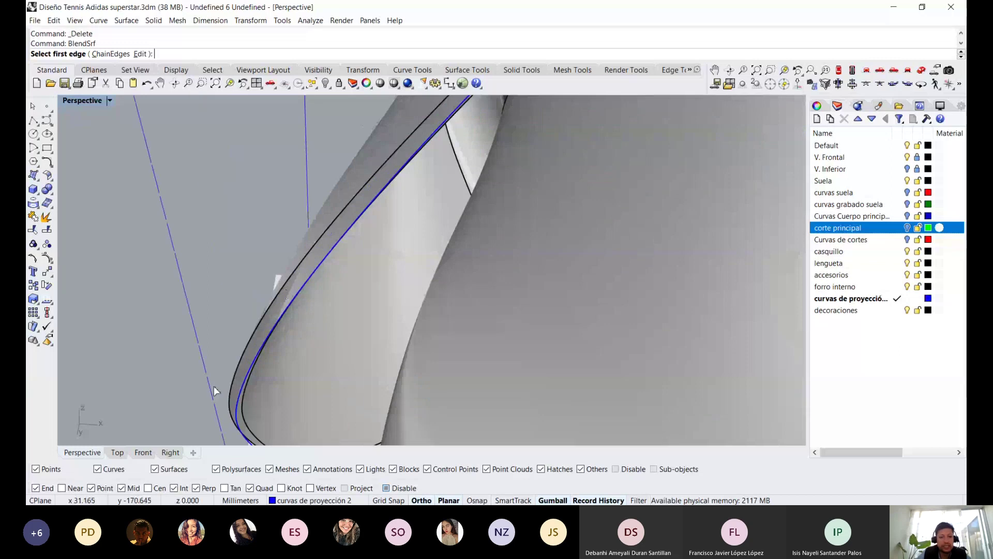
pyautogui.click(268, 309)
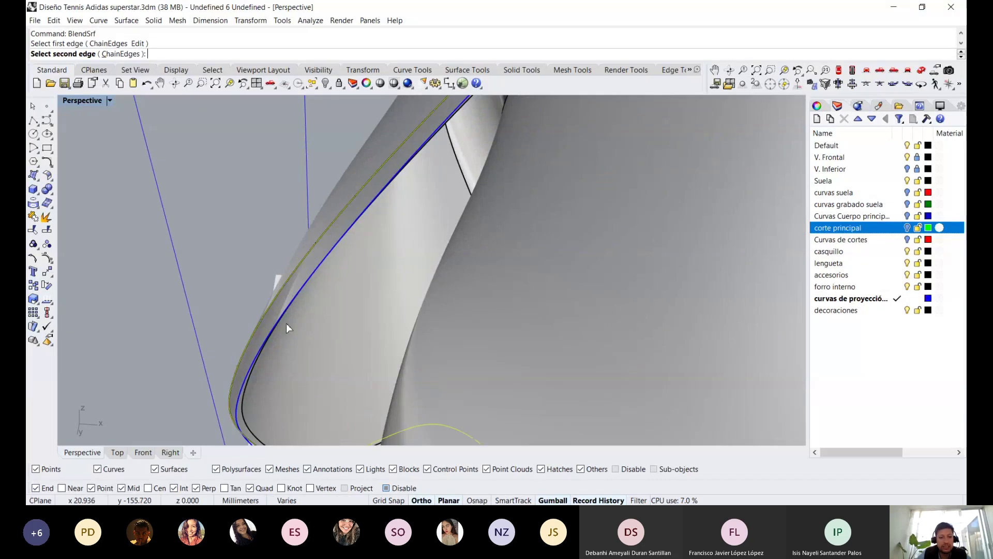
pyautogui.click(246, 394)
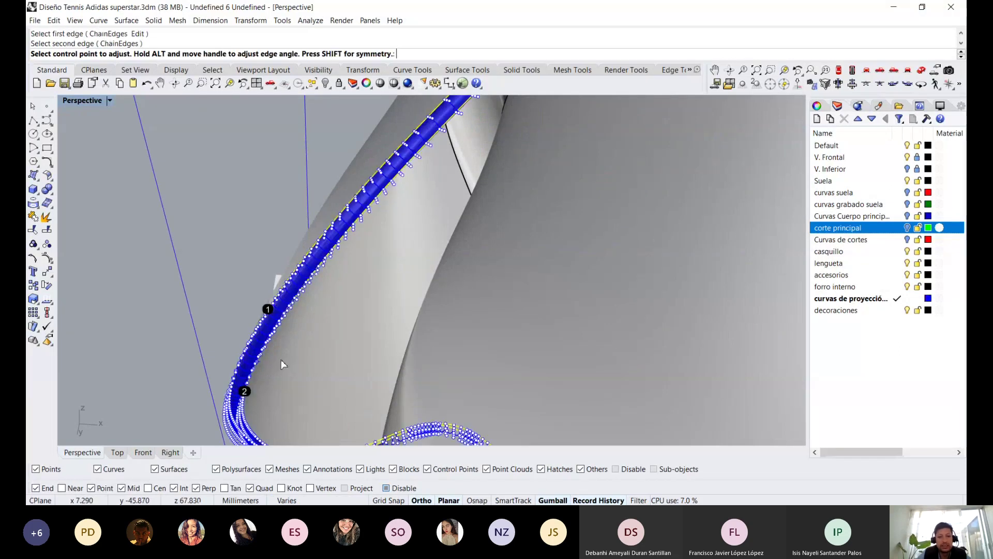
pyautogui.moveTo(333, 253); pyautogui.dragTo(398, 190, button='right')
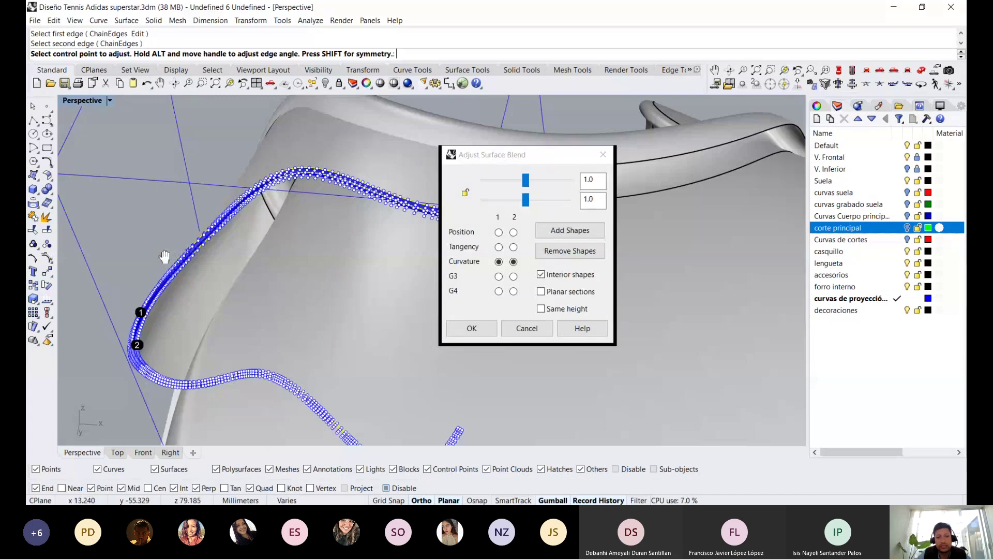
pyautogui.scroll(2, 398, 190)
pyautogui.scroll(1, 398, 191)
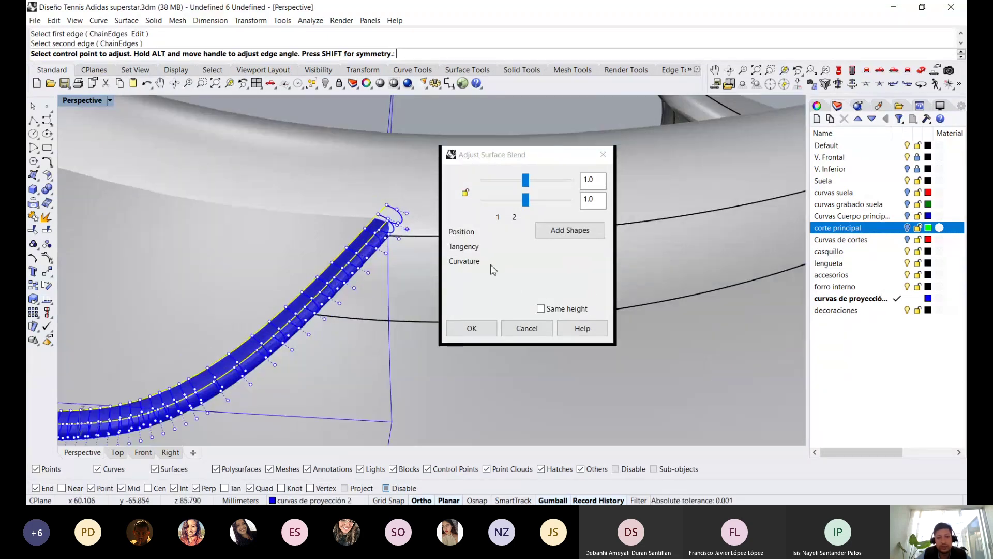
# Create the blend with tangent ends and linked bulge values tuned down to about 0.514
pyautogui.click(498, 247)
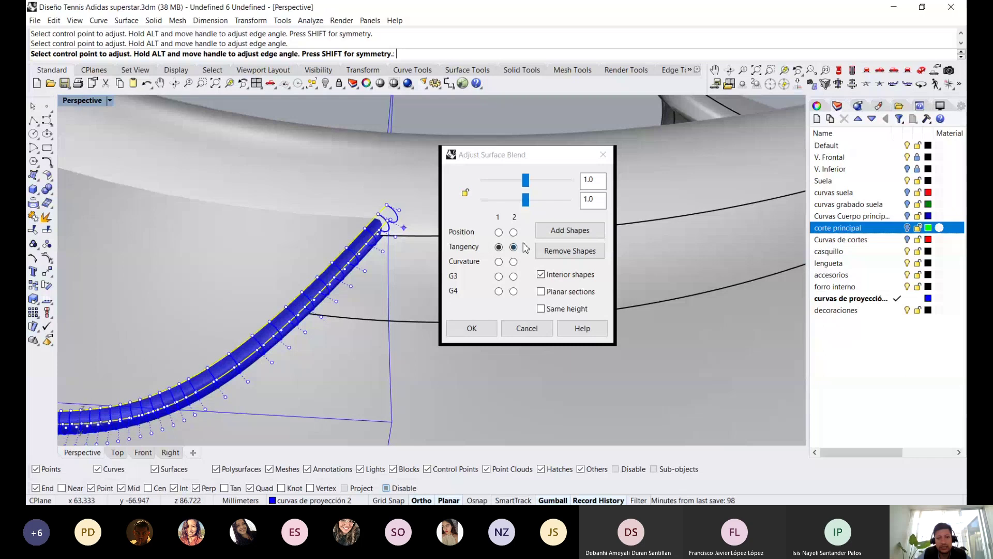
pyautogui.click(465, 194)
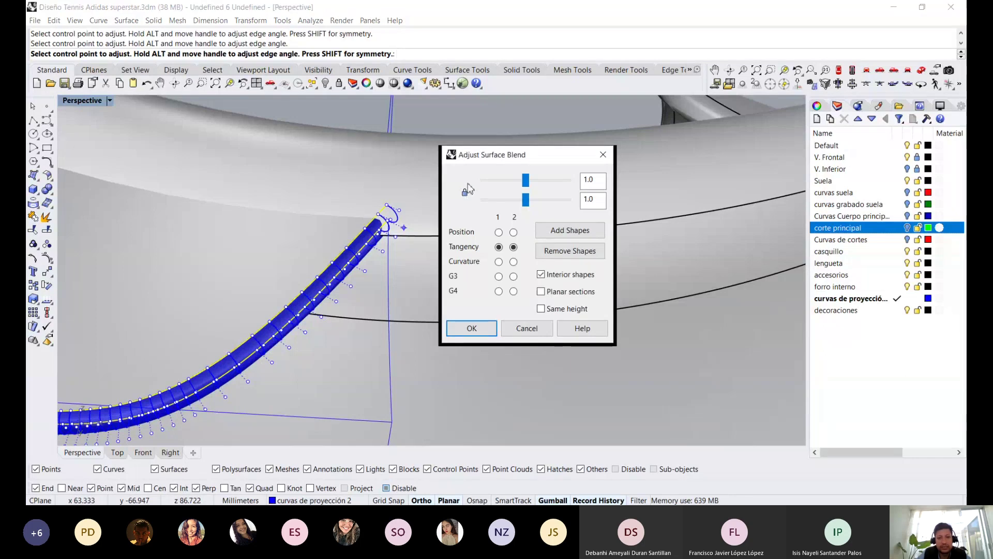
pyautogui.moveTo(528, 205); pyautogui.dragTo(513, 205)
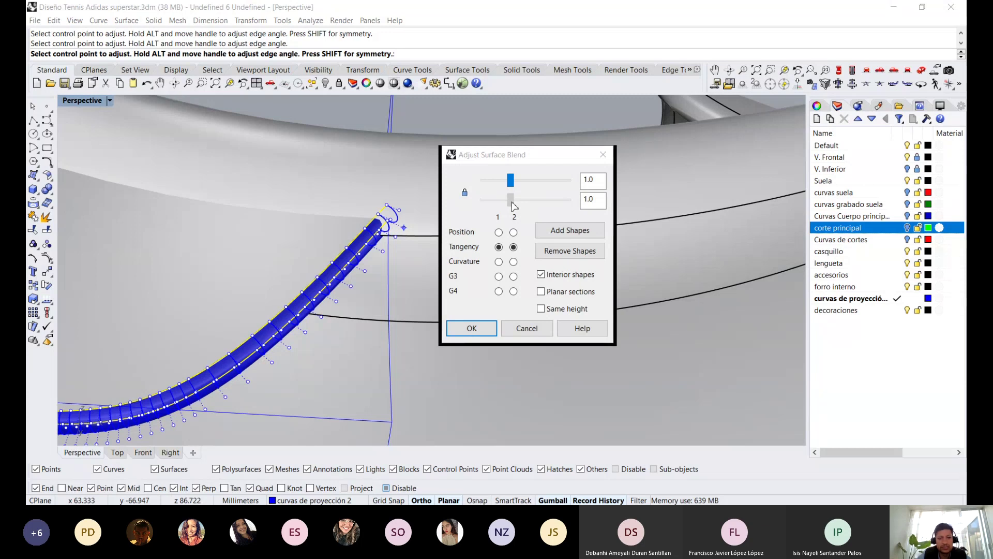
pyautogui.moveTo(513, 204); pyautogui.dragTo(508, 206)
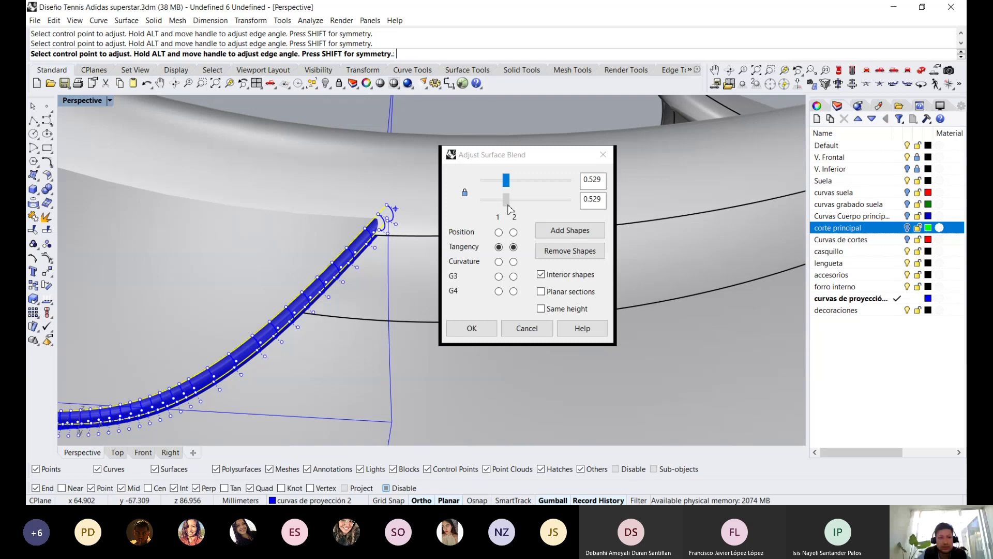
pyautogui.moveTo(509, 209); pyautogui.dragTo(512, 209)
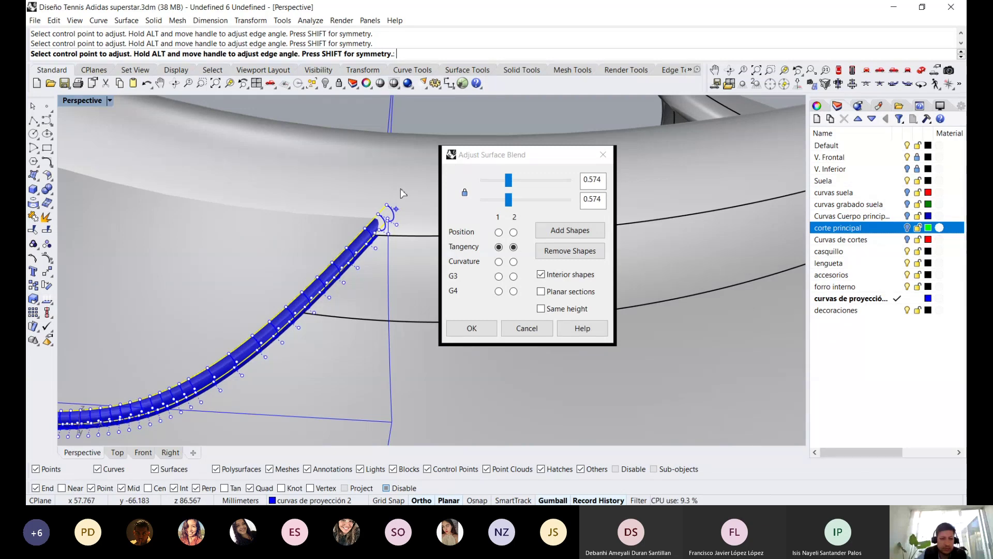
pyautogui.scroll(2, 401, 189)
pyautogui.scroll(1, 401, 212)
pyautogui.scroll(2, 406, 185)
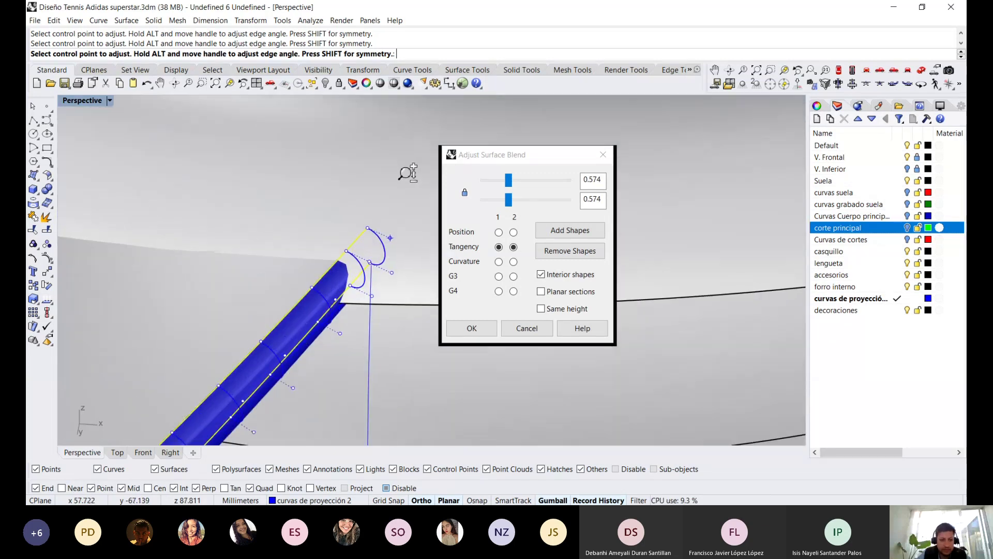
pyautogui.scroll(-2, 414, 186)
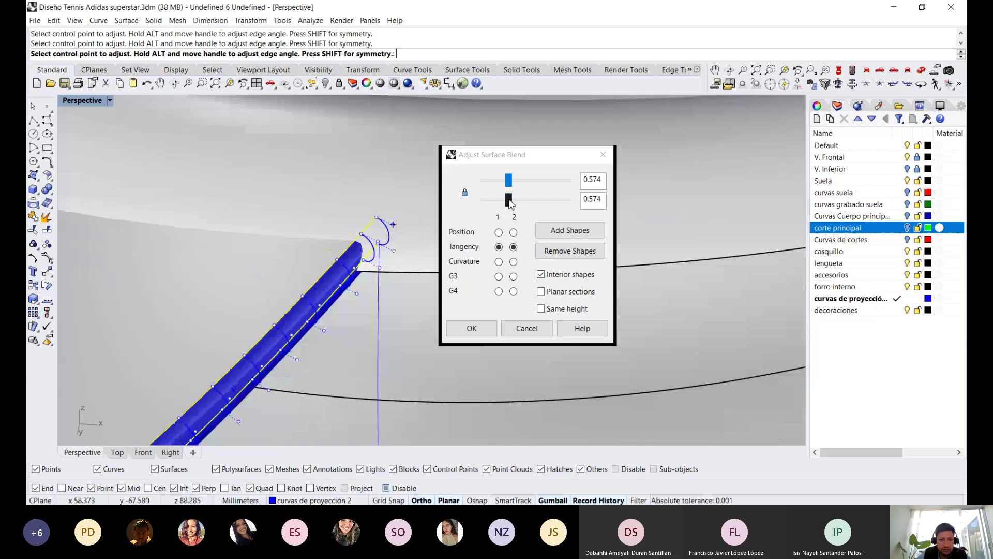
pyautogui.moveTo(510, 202); pyautogui.dragTo(508, 202)
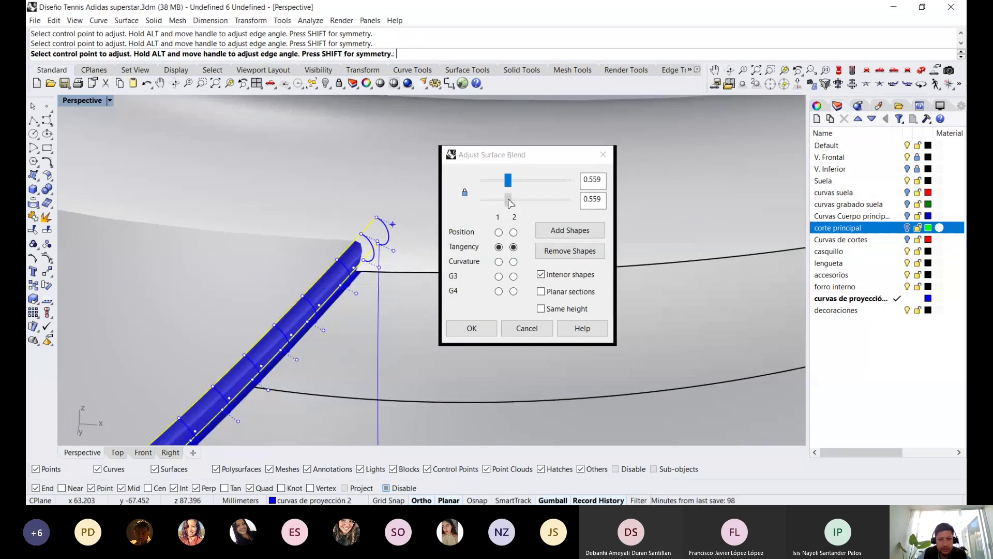
pyautogui.click(569, 309)
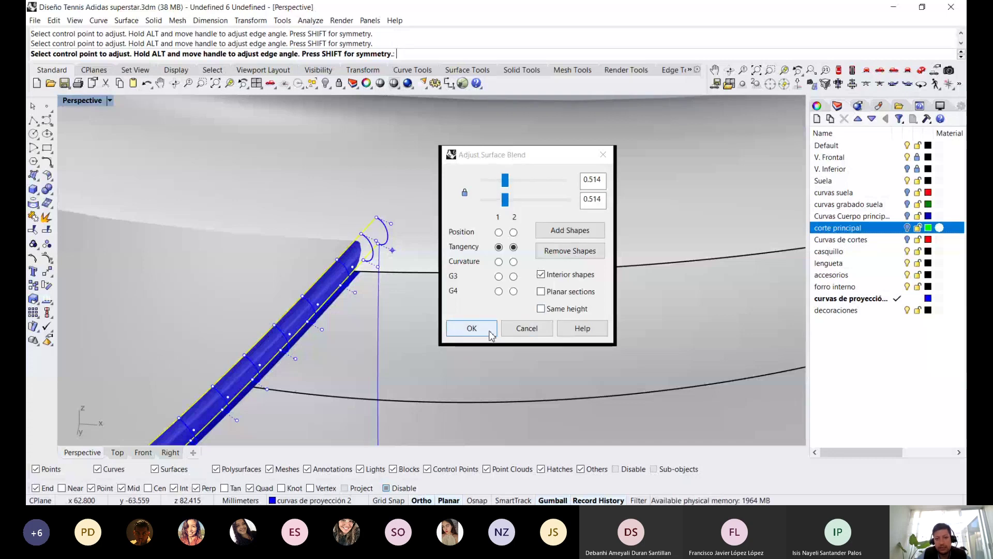
pyautogui.click(472, 328)
# Select the yellow blend surface together with the shoe upper surface
pyautogui.scroll(-5, 357, 212)
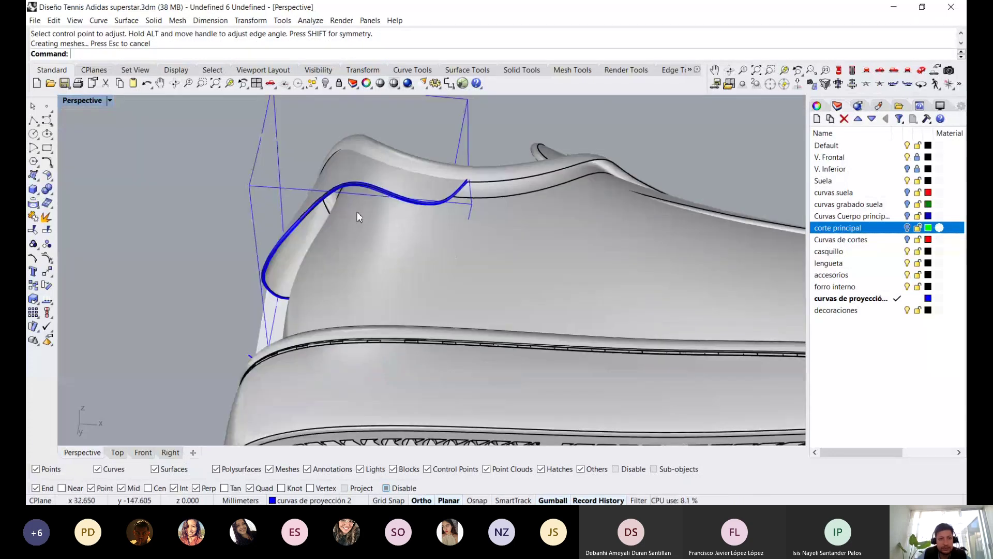
pyautogui.scroll(3, 270, 233)
pyautogui.scroll(2, 278, 210)
pyautogui.scroll(-1, 284, 195)
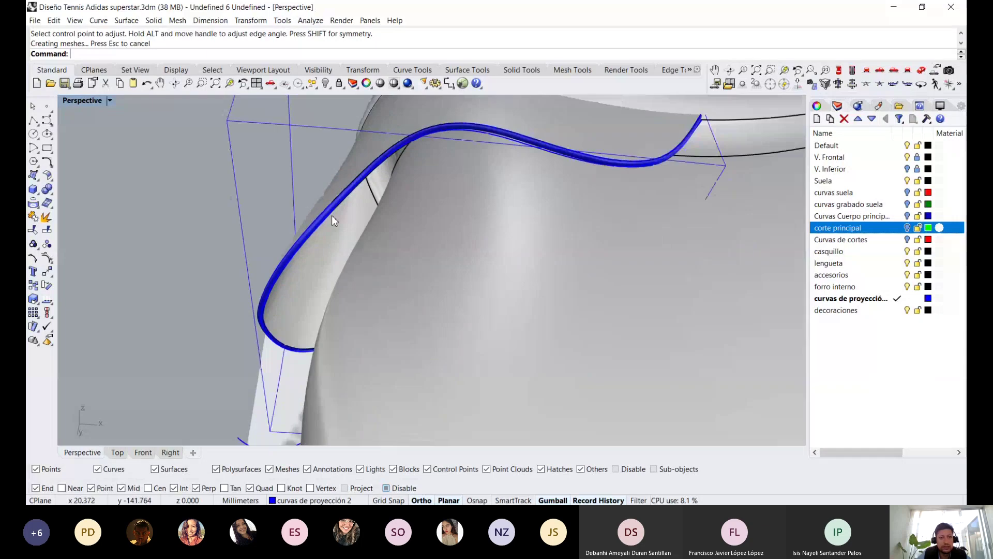
pyautogui.click(325, 216)
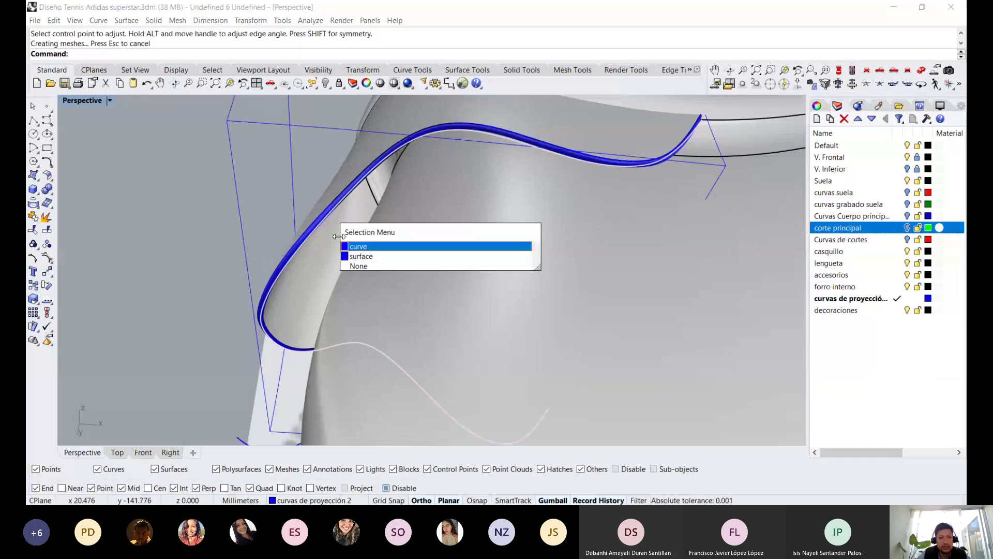
pyautogui.press('Escape')
pyautogui.click(319, 233)
pyautogui.keyDown('shift'); pyautogui.click(335, 229); pyautogui.keyUp('shift')
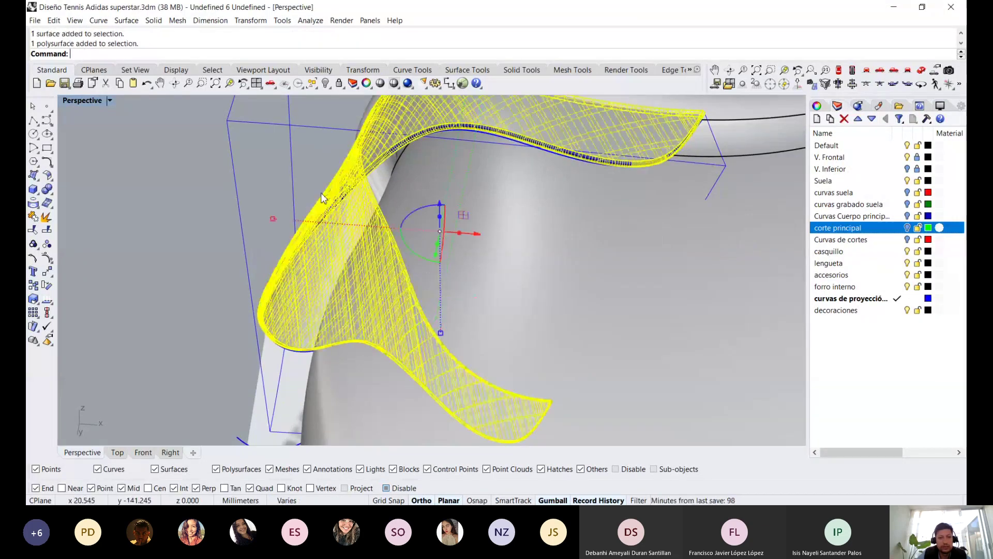
pyautogui.moveTo(343, 177)
pyautogui.mouseDown(button='right')
pyautogui.moveTo(517, 205)
pyautogui.moveTo(434, 151)
pyautogui.mouseUp(button='right')
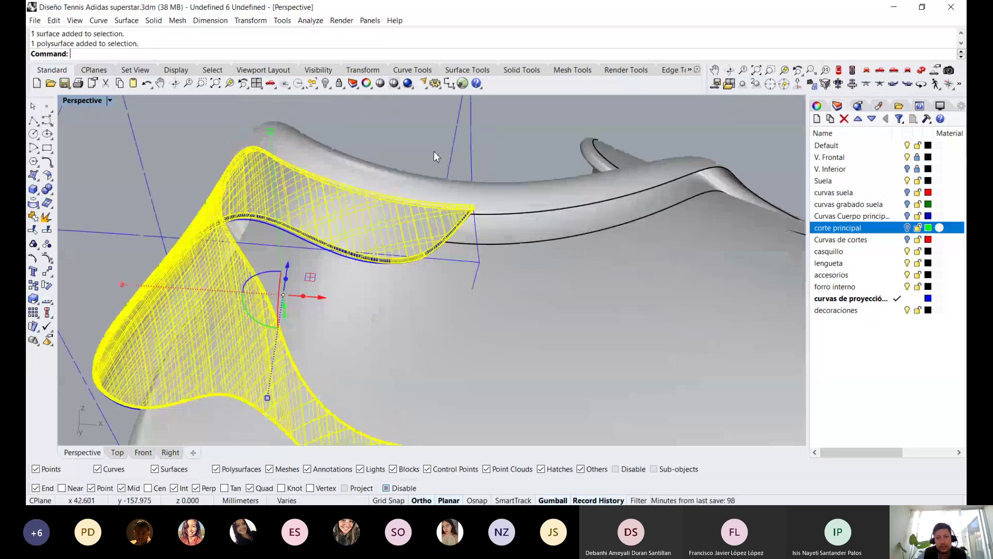
# Join the blend surface and shoe upper into one polysurface, accepting the History Warning
pyautogui.middleClick(433, 151)
pyautogui.click(399, 166)
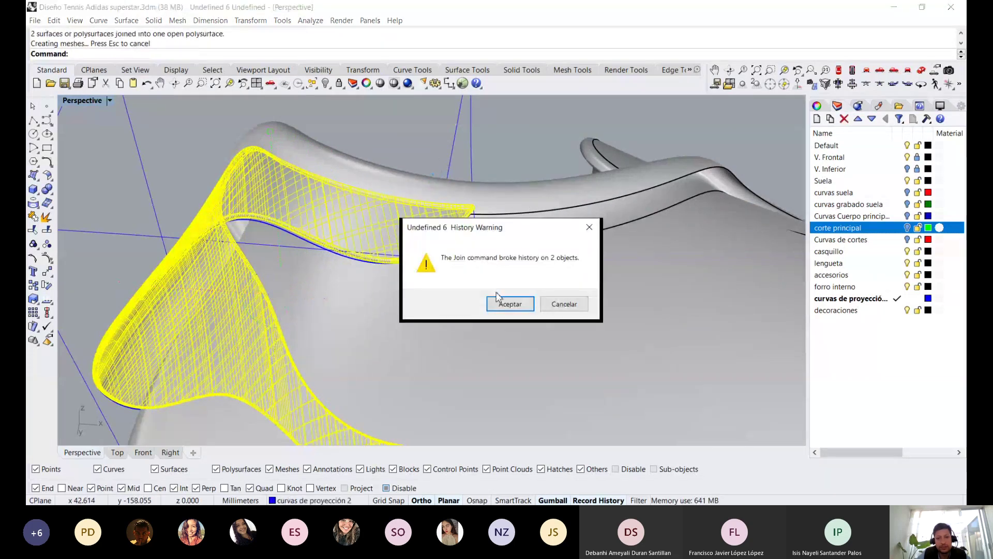
pyautogui.click(509, 302)
pyautogui.click(411, 144)
pyautogui.scroll(5, 448, 191)
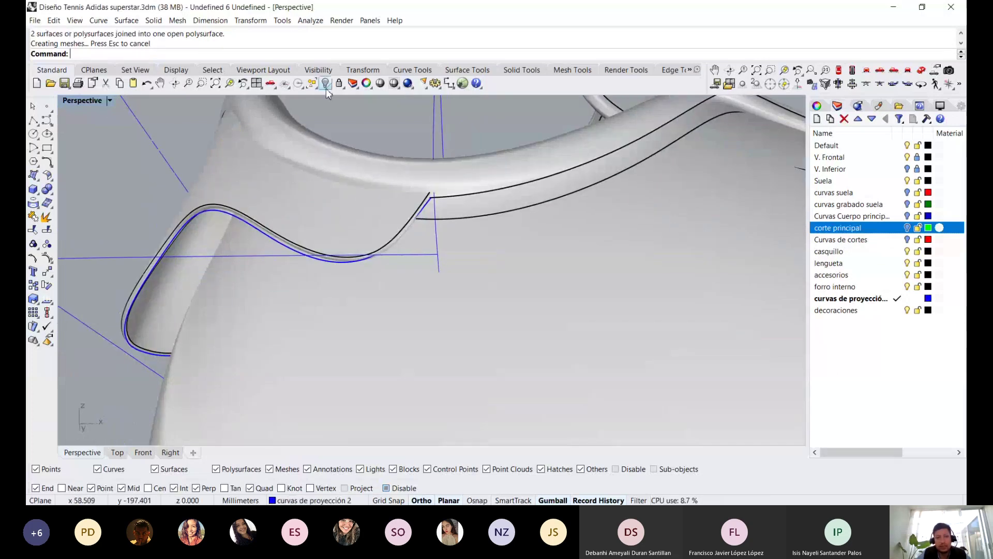
# Show hidden objects and turn the corte principal layer back on
pyautogui.click(326, 88)
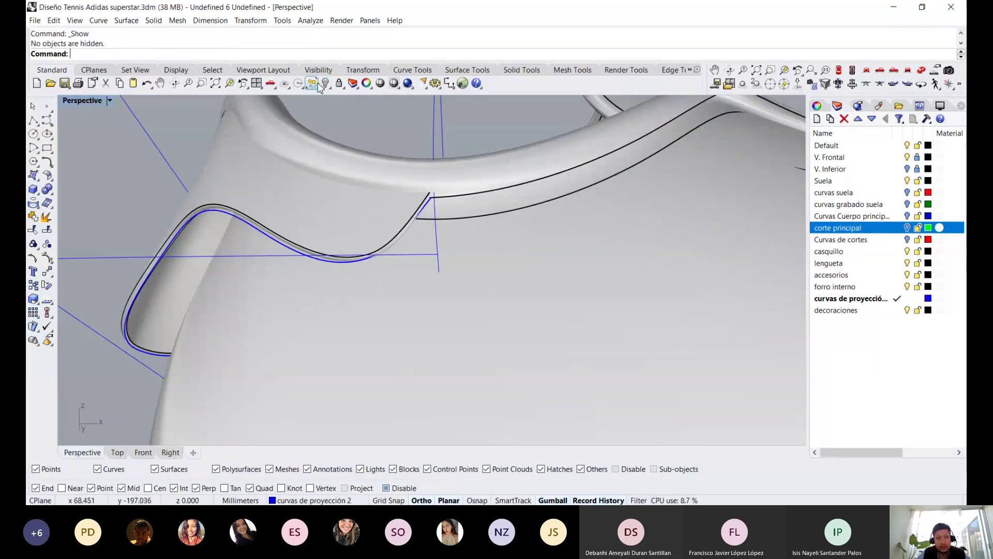
pyautogui.scroll(3, 209, 243)
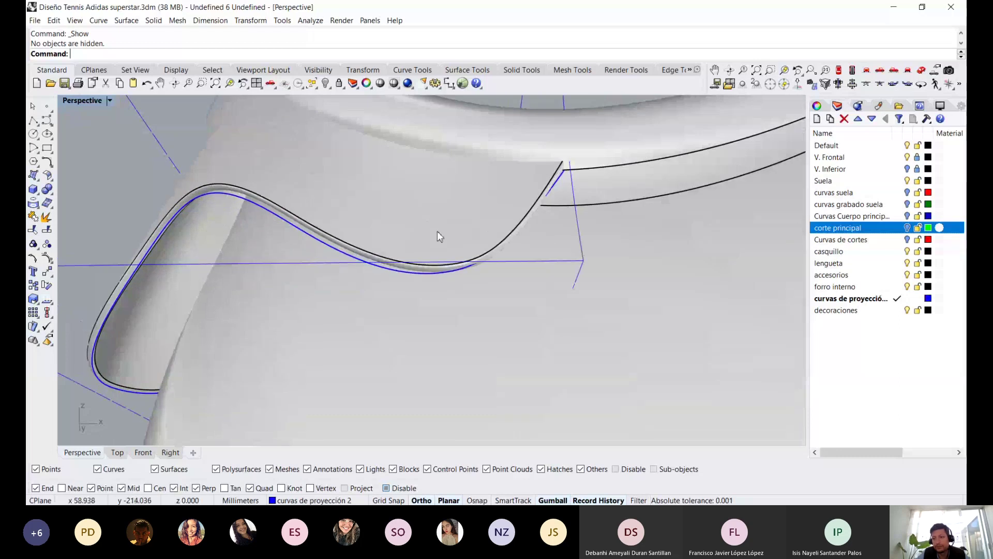
pyautogui.scroll(2, 296, 220)
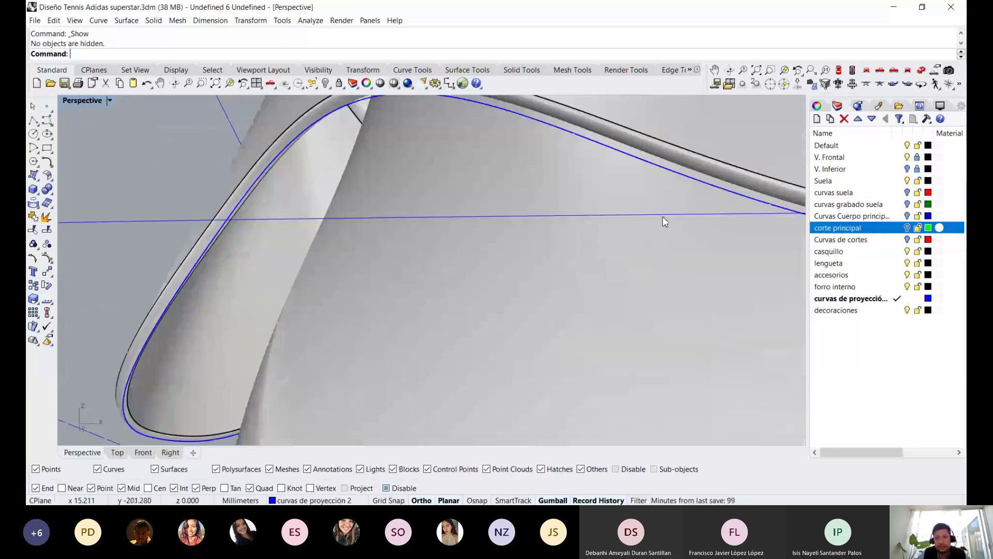
pyautogui.click(907, 228)
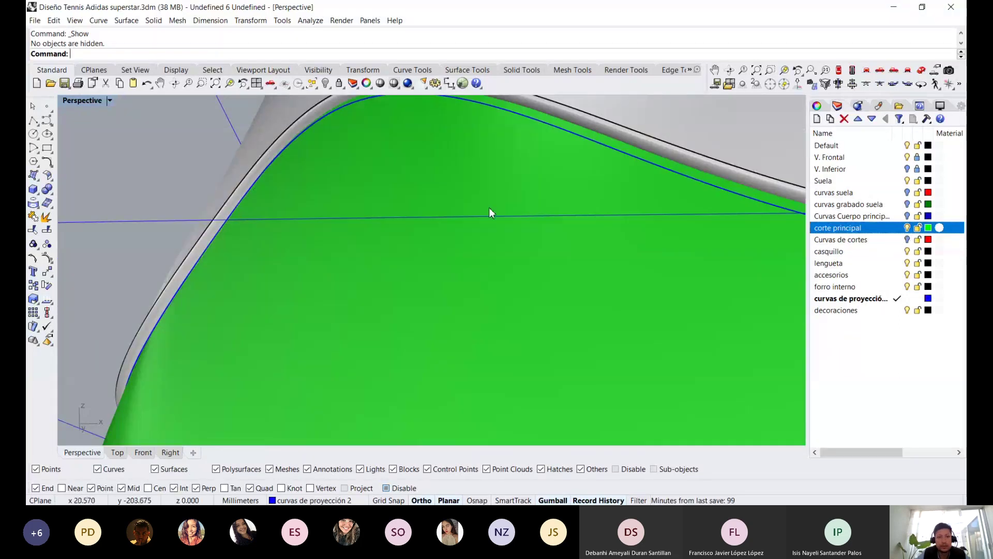
pyautogui.scroll(-2, 396, 159)
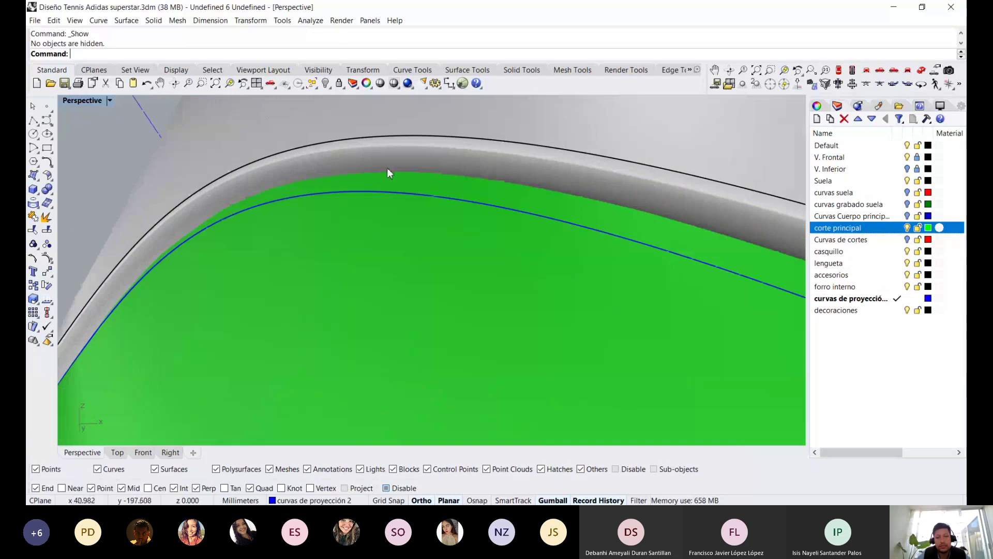
pyautogui.moveTo(387, 168)
pyautogui.mouseDown(button='right')
pyautogui.moveTo(224, 337)
pyautogui.moveTo(290, 278)
pyautogui.moveTo(231, 179)
pyautogui.mouseUp(button='right')
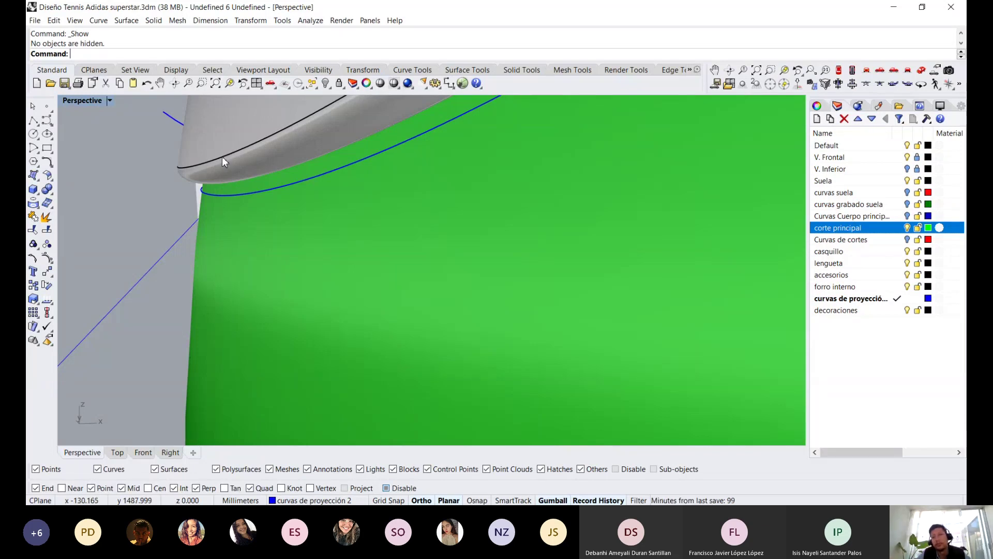
# Render the Perspective view and frame the white sneaker beside the Superstar reference photos
pyautogui.hotkey('ctrl', 'alt', 'r')
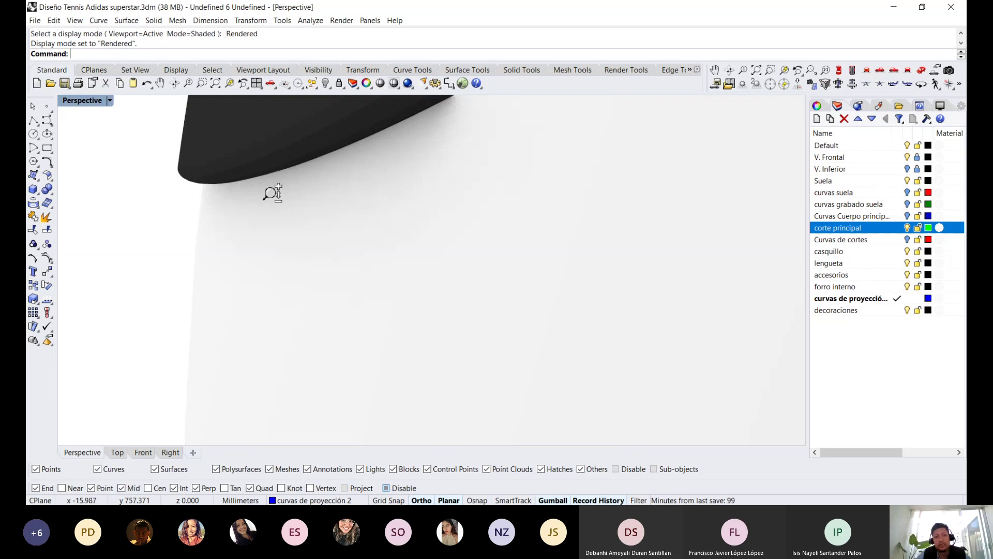
pyautogui.moveTo(280, 236)
pyautogui.mouseDown(button='right')
pyautogui.moveTo(245, 229)
pyautogui.moveTo(244, 237)
pyautogui.moveTo(273, 234)
pyautogui.mouseUp(button='right')
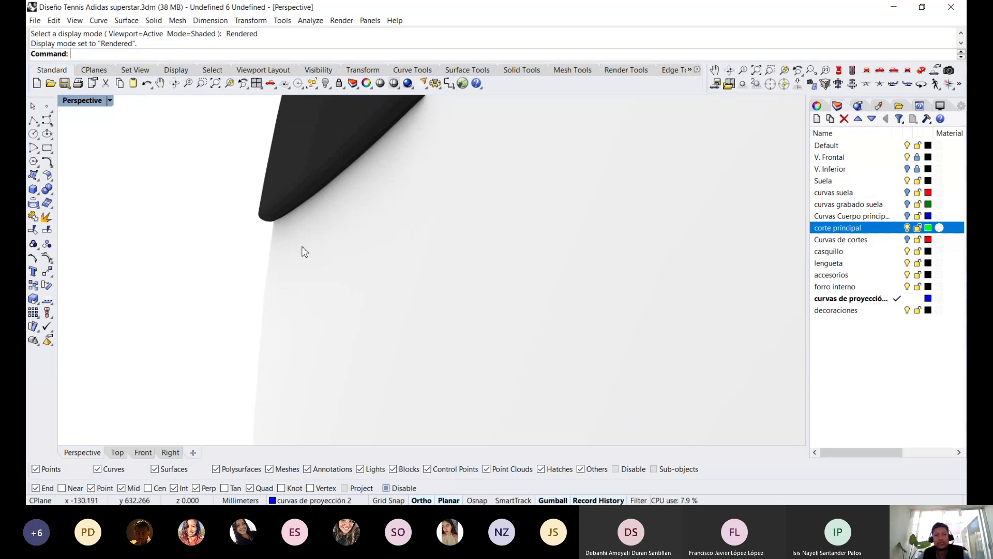
pyautogui.scroll(-3, 305, 252)
pyautogui.scroll(-2, 403, 197)
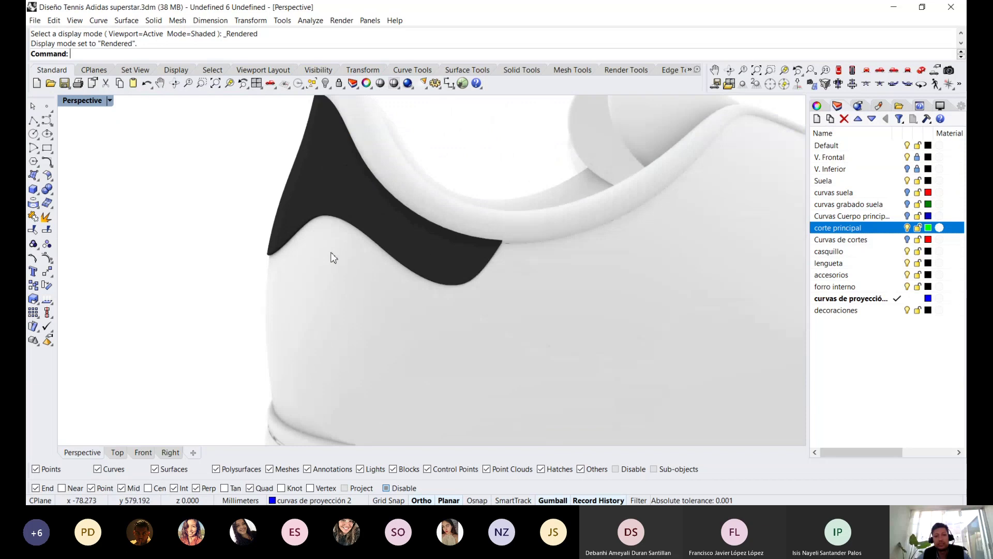
pyautogui.scroll(-3, 420, 243)
pyautogui.moveTo(421, 243)
pyautogui.mouseDown(button='right')
pyautogui.moveTo(335, 299)
pyautogui.moveTo(486, 288)
pyautogui.moveTo(527, 262)
pyautogui.moveTo(465, 285)
pyautogui.moveTo(252, 302)
pyautogui.moveTo(587, 233)
pyautogui.moveTo(381, 281)
pyautogui.mouseUp(button='right')
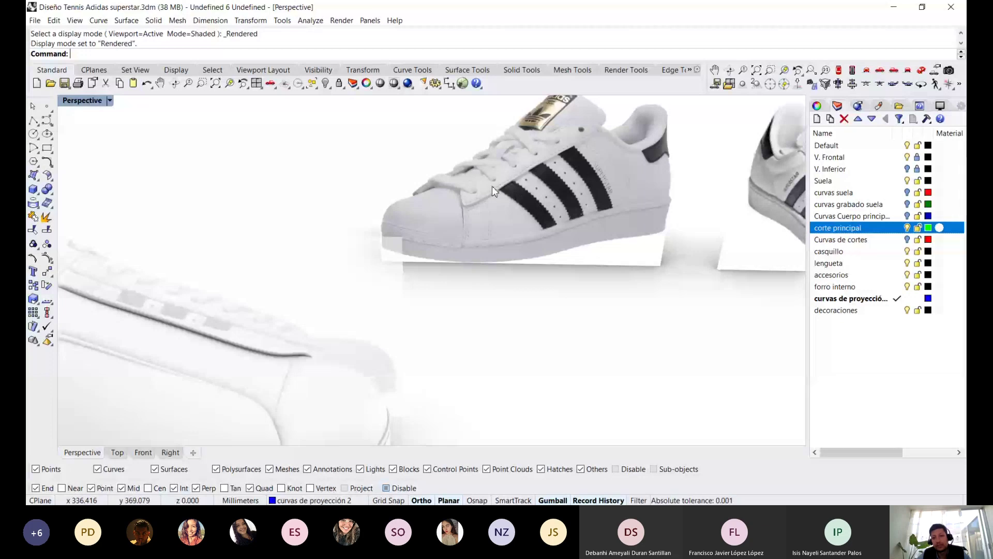
pyautogui.keyDown('shift'); pyautogui.moveTo(561, 185); pyautogui.dragTo(450, 273, button='right'); pyautogui.keyUp('shift')
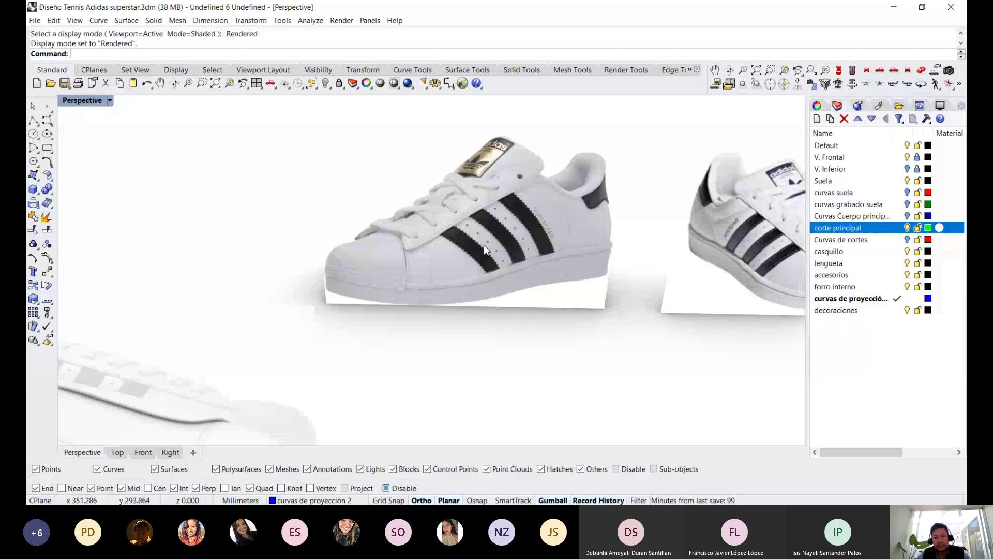
pyautogui.scroll(-3, 512, 227)
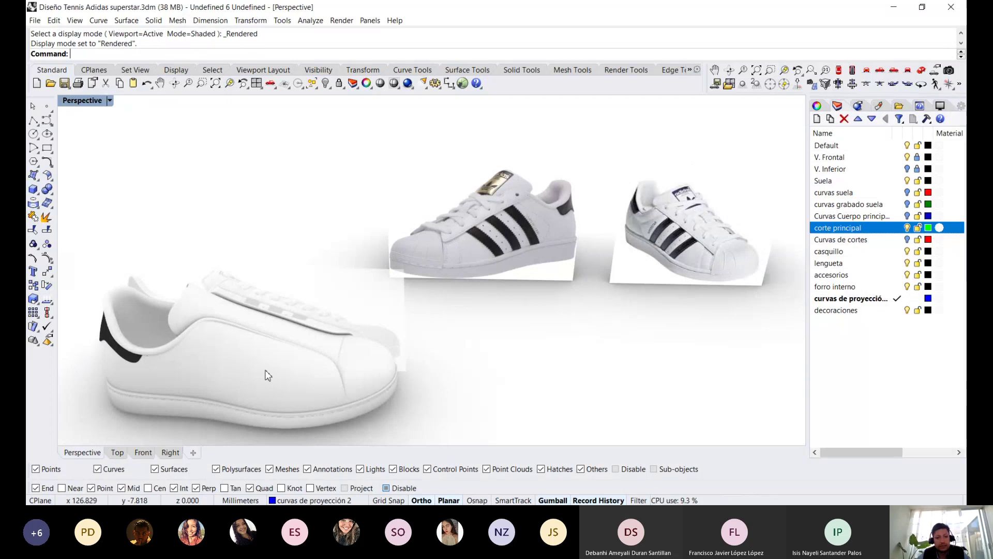
pyautogui.moveTo(258, 384); pyautogui.dragTo(247, 396, button='right')
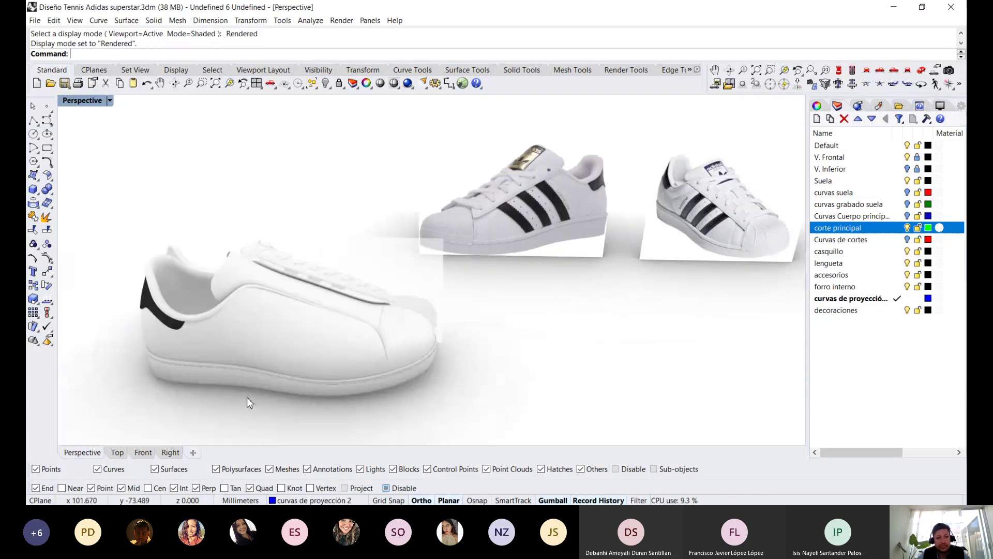
# Switch to the Front viewport of the shoe
pyautogui.click(141, 451)
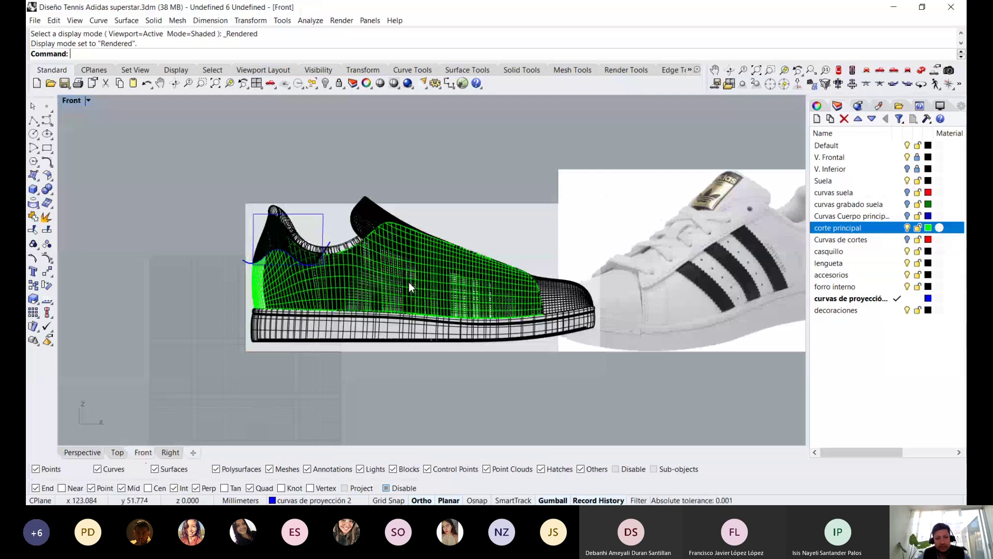
pyautogui.scroll(3, 391, 282)
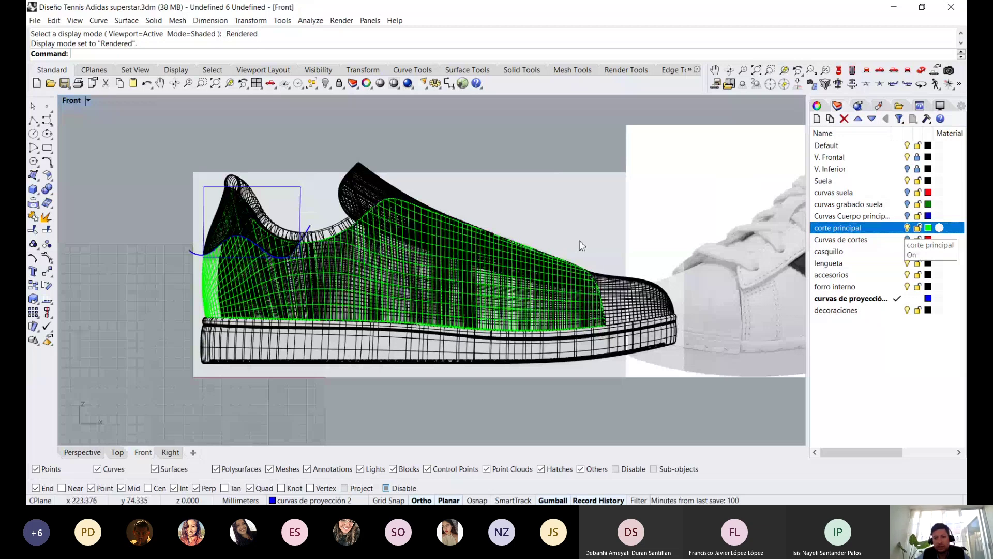
pyautogui.scroll(5, 582, 245)
# Set the lengueta layer colour to cyan, then turn that layer off
pyautogui.click(929, 264)
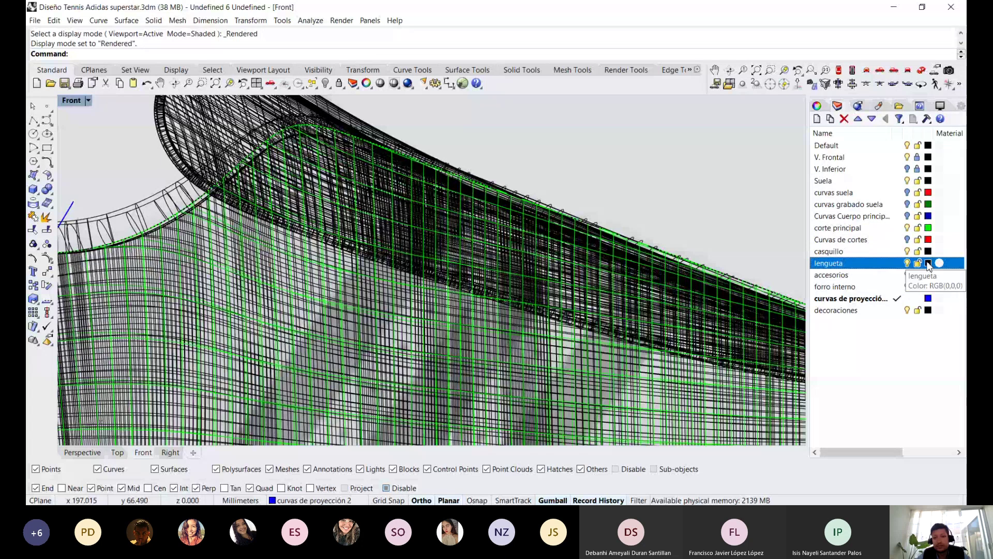
pyautogui.click(929, 264)
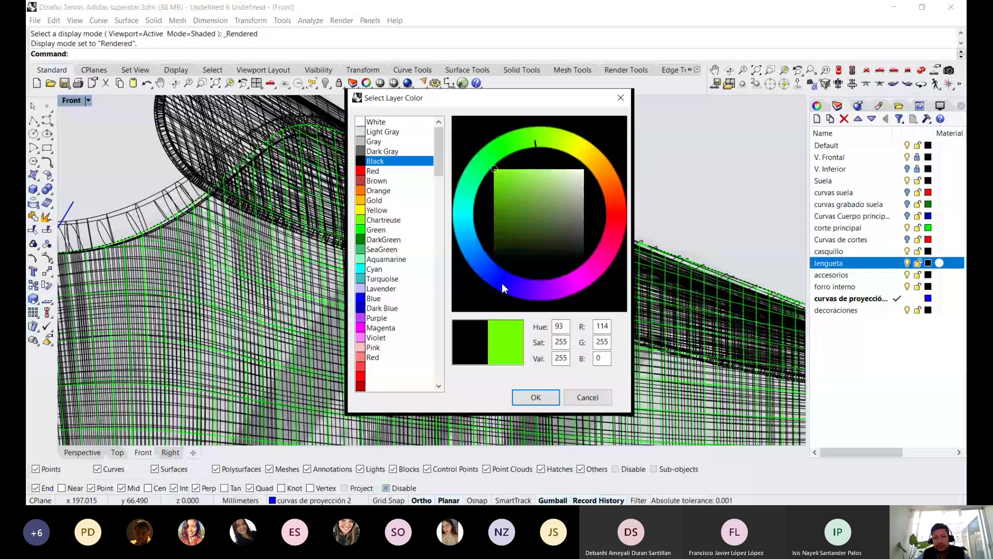
pyautogui.click(589, 263)
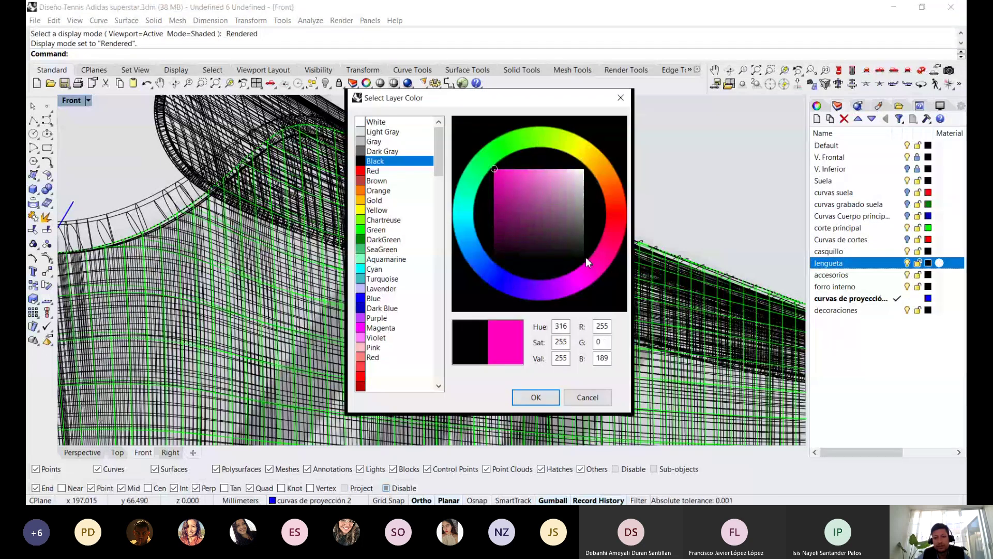
pyautogui.moveTo(585, 256); pyautogui.dragTo(610, 256)
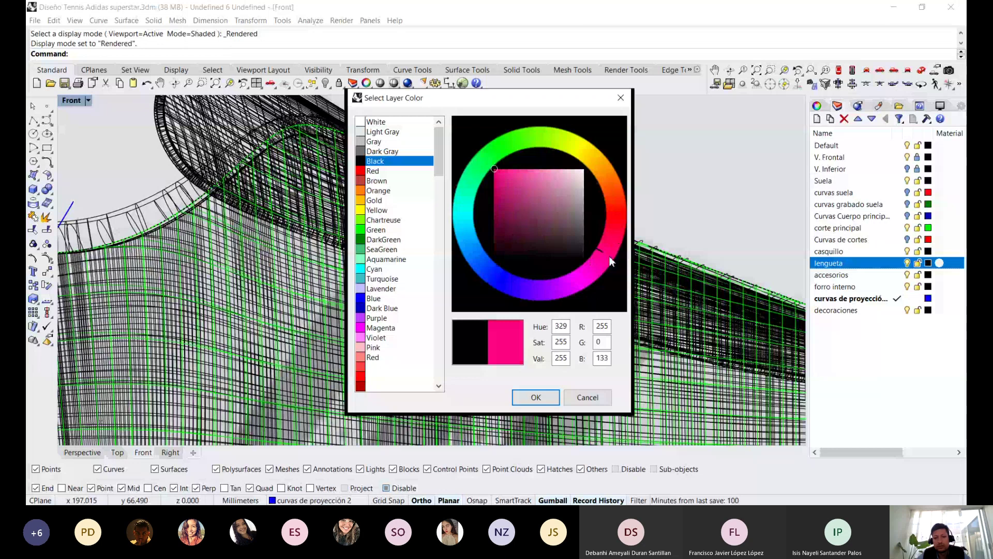
pyautogui.click(465, 232)
pyautogui.click(535, 397)
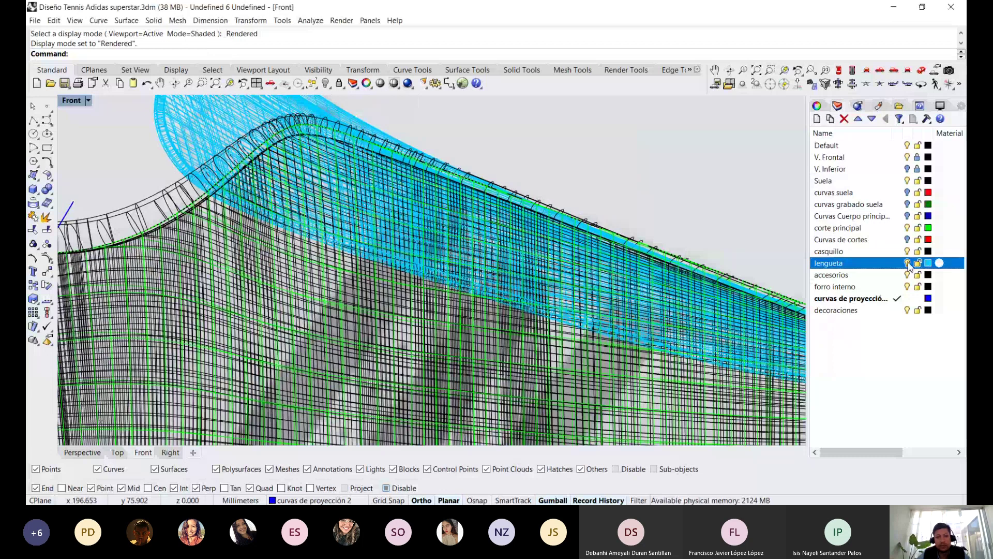
pyautogui.click(907, 262)
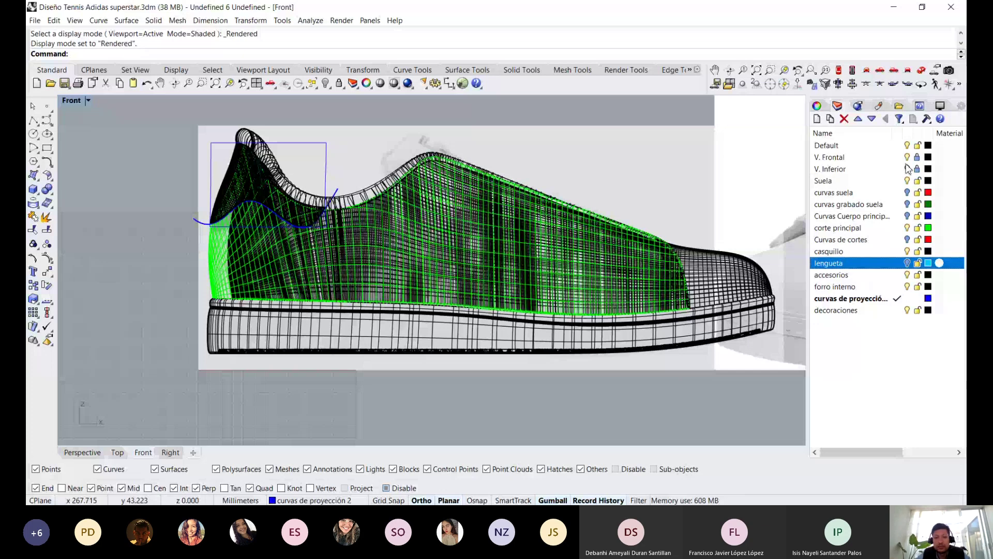
pyautogui.click(907, 180)
pyautogui.scroll(2, 500, 219)
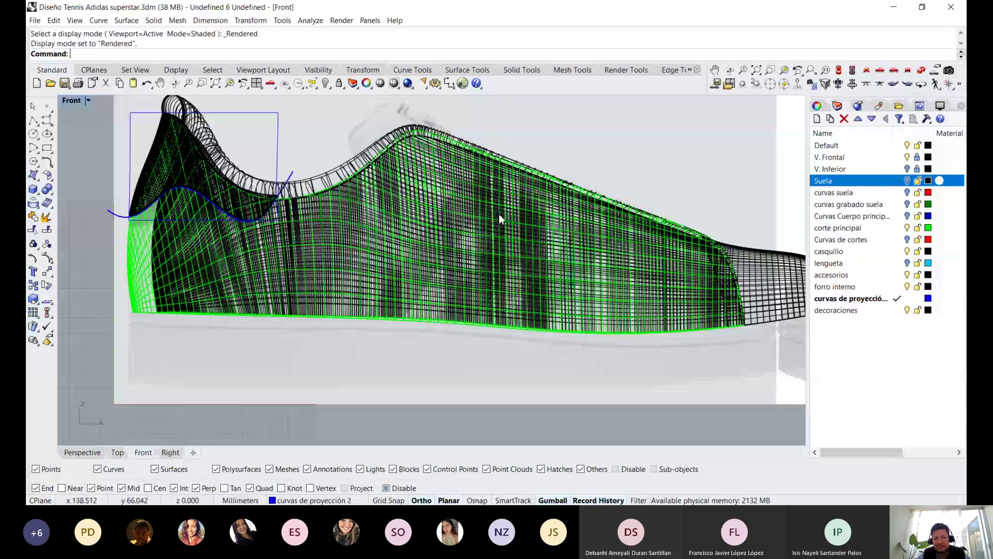
pyautogui.scroll(2, 499, 214)
pyautogui.click(907, 228)
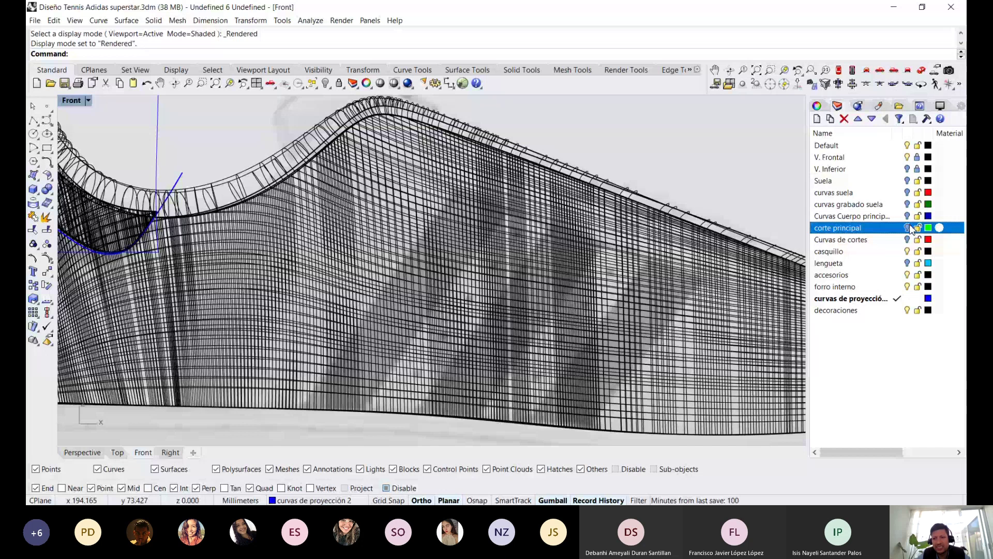
pyautogui.click(907, 286)
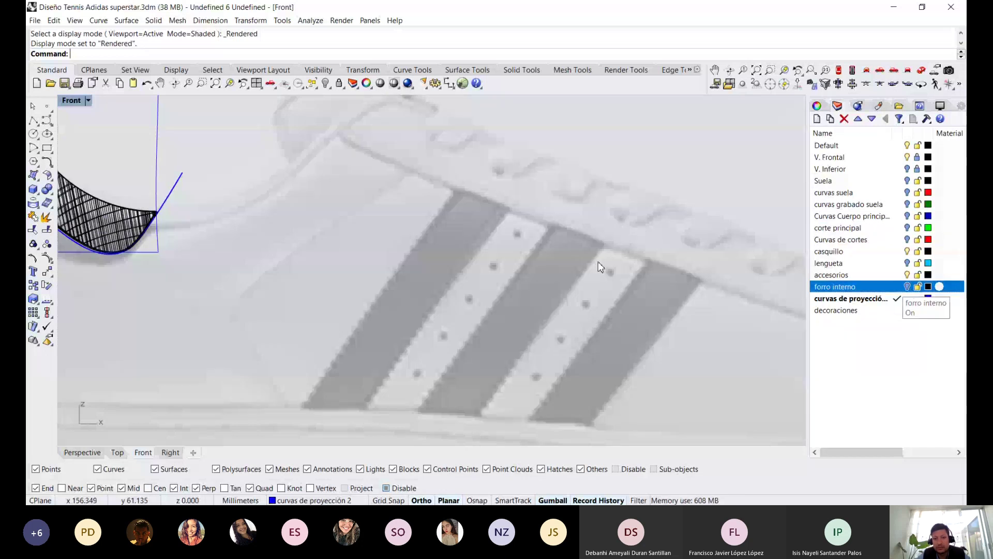
pyautogui.scroll(-3, 574, 242)
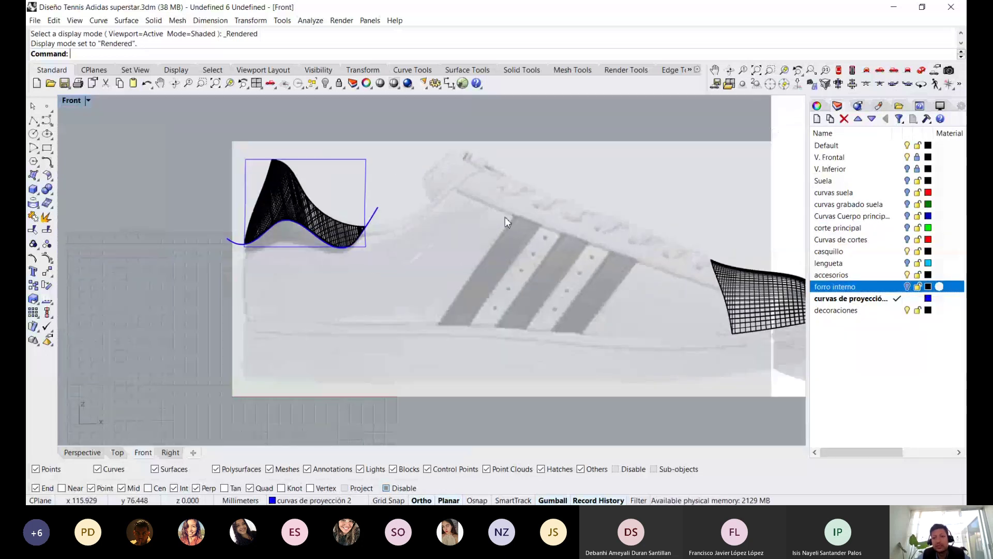
pyautogui.scroll(1, 505, 216)
pyautogui.scroll(2, 474, 192)
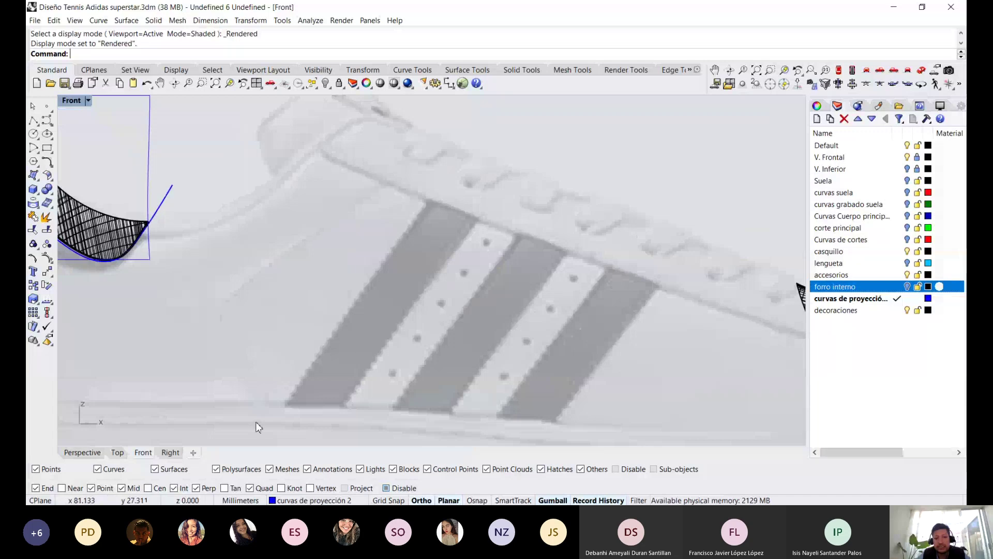
pyautogui.scroll(1, 362, 217)
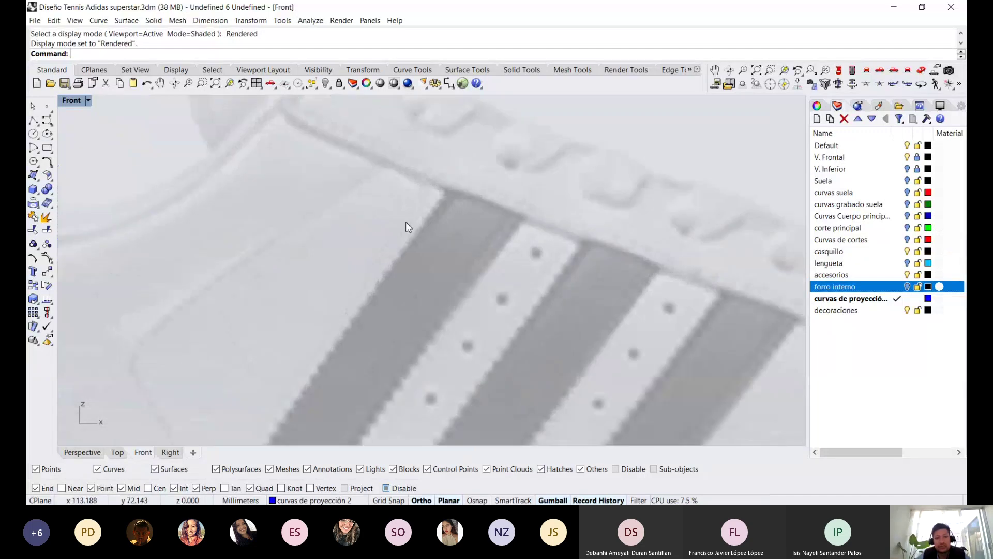
pyautogui.scroll(1, 405, 221)
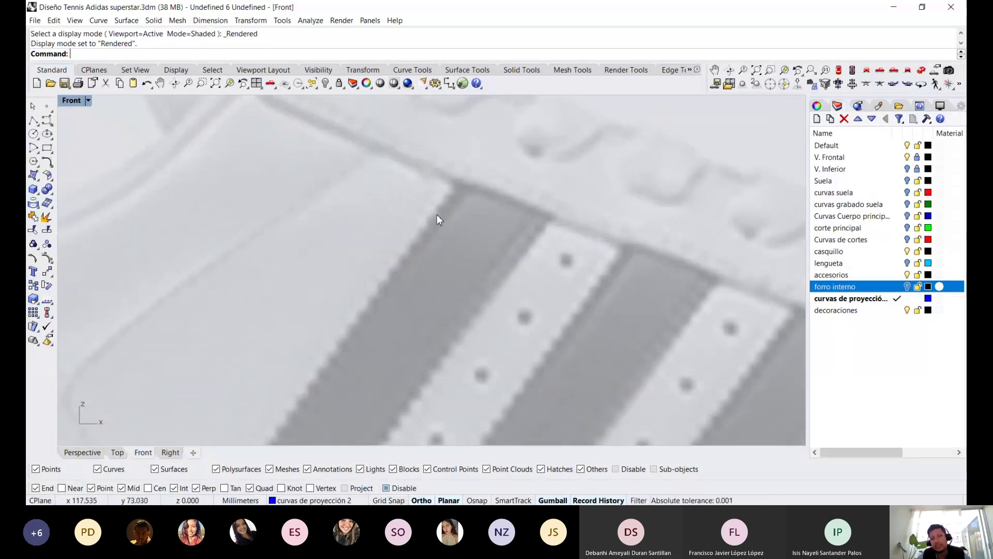
pyautogui.scroll(1, 436, 215)
pyautogui.scroll(-2, 411, 228)
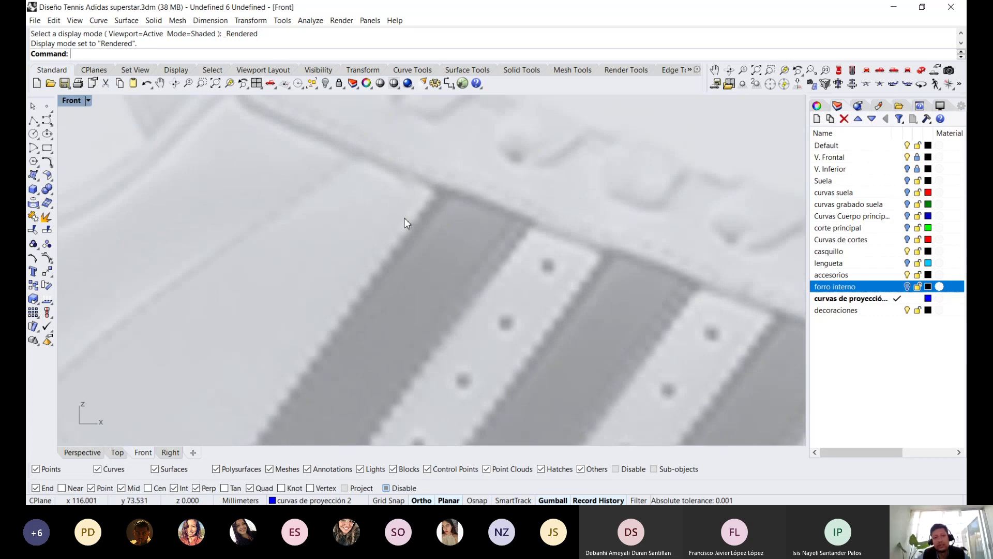
pyautogui.scroll(-1, 401, 226)
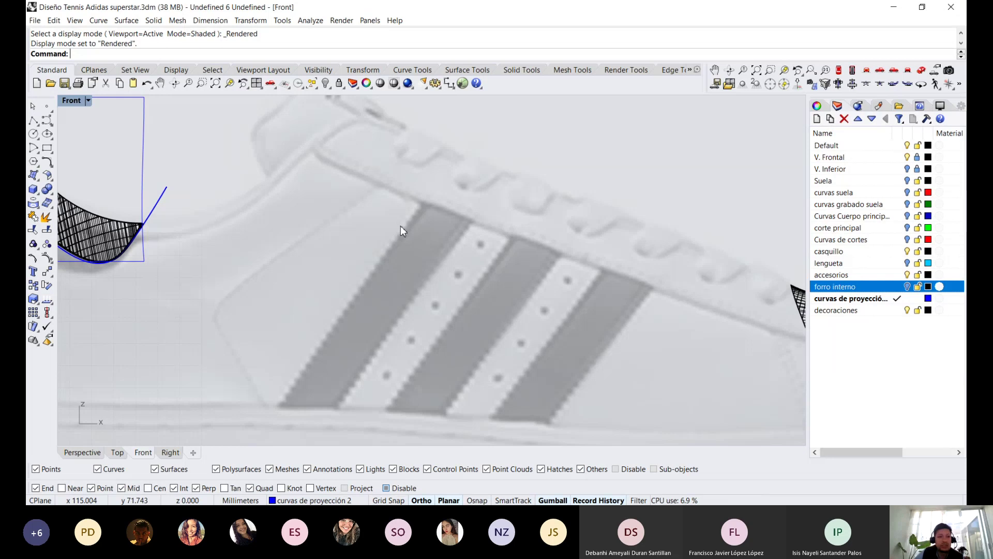
# Draw a free-angle diagonal polyline from above the first stripe to below the sole
pyautogui.click(34, 120)
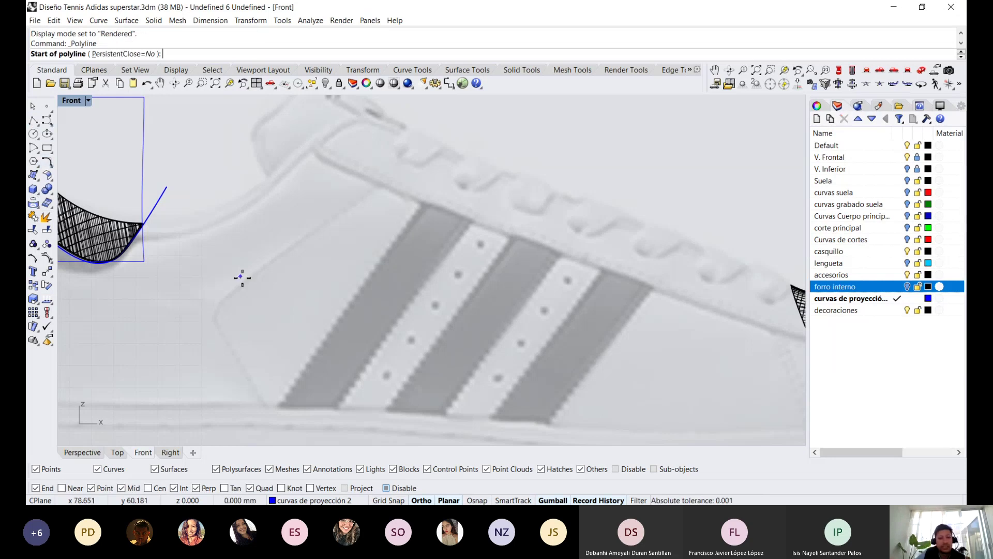
pyautogui.scroll(-2, 242, 277)
pyautogui.click(264, 402)
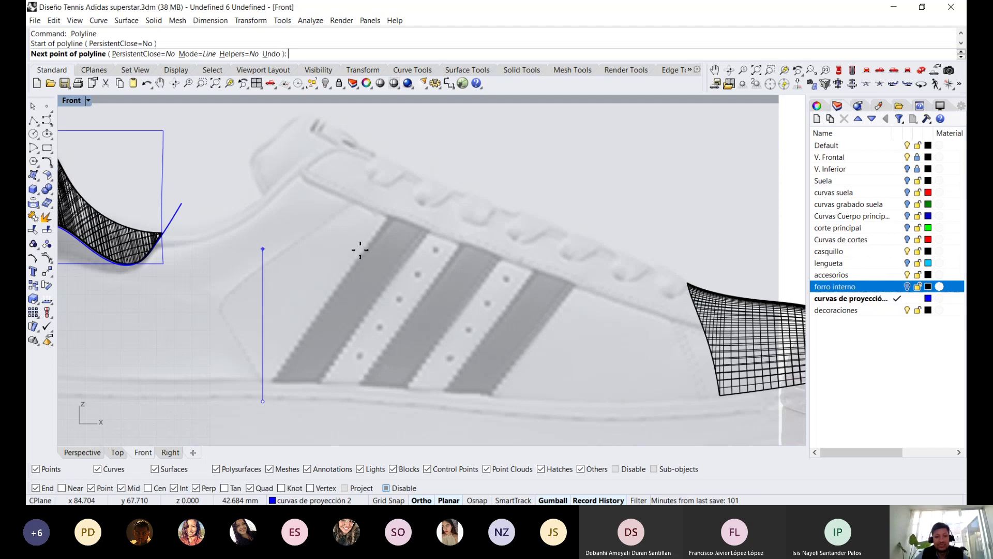
pyautogui.press('F8')
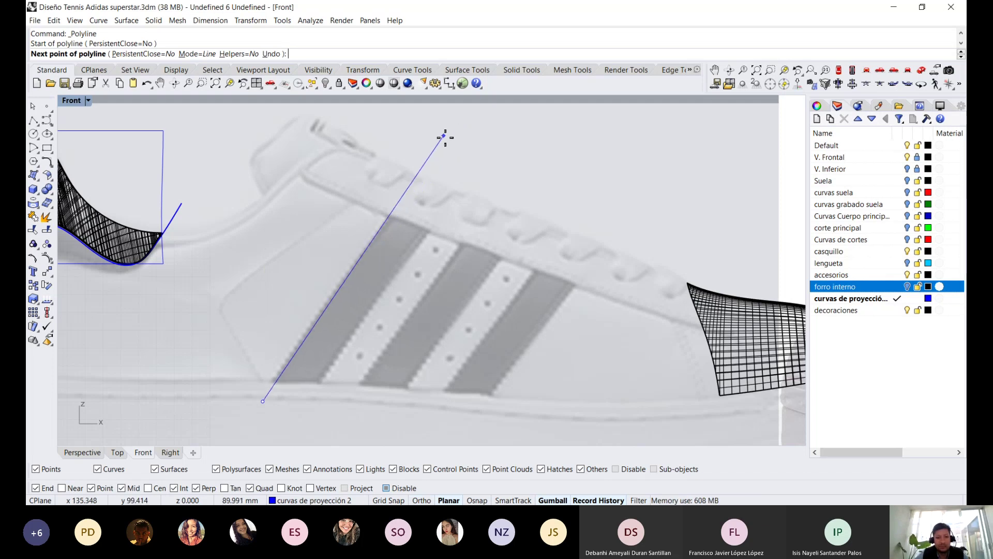
pyautogui.press('Escape')
pyautogui.press('F8')
pyautogui.press('Return')
pyautogui.click(444, 137)
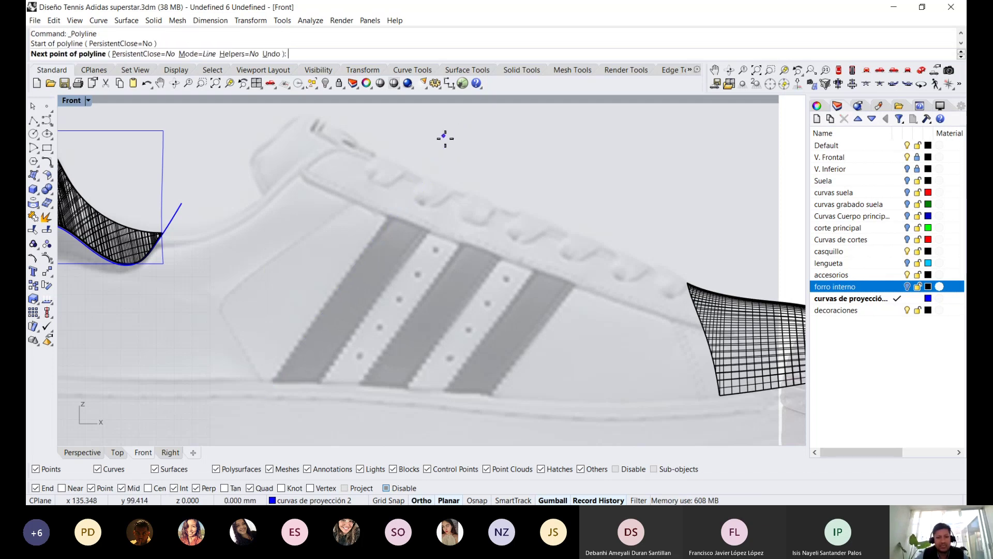
pyautogui.press('F8')
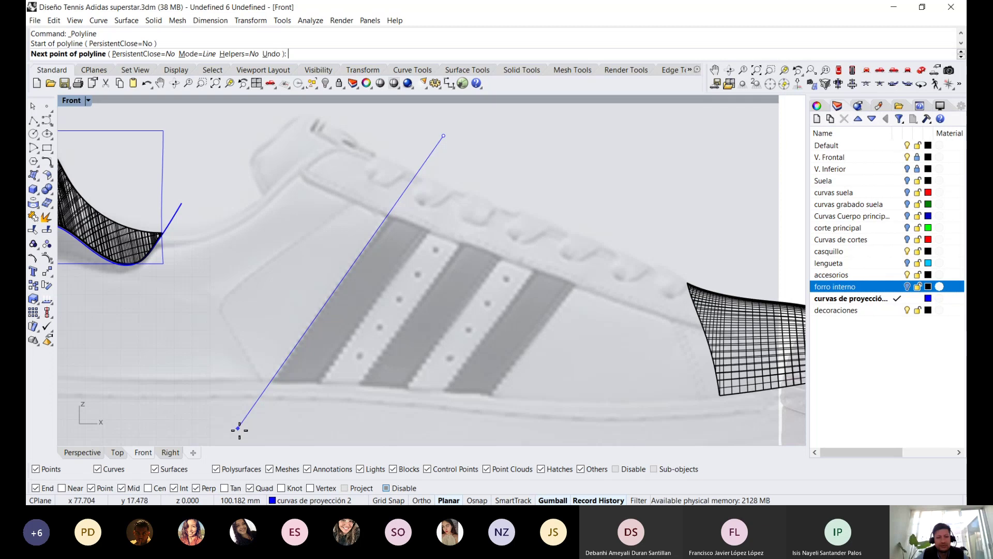
pyautogui.click(238, 429)
pyautogui.press('F8')
pyautogui.press('Return')
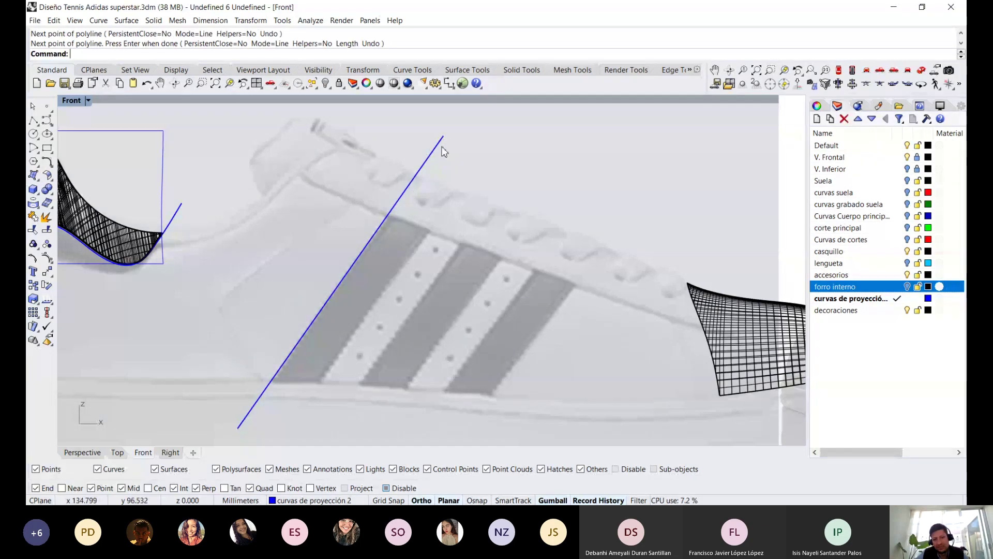
# Nudge the diagonal line onto the stripe edge, briefly toggling the corte principal layer
pyautogui.click(439, 150)
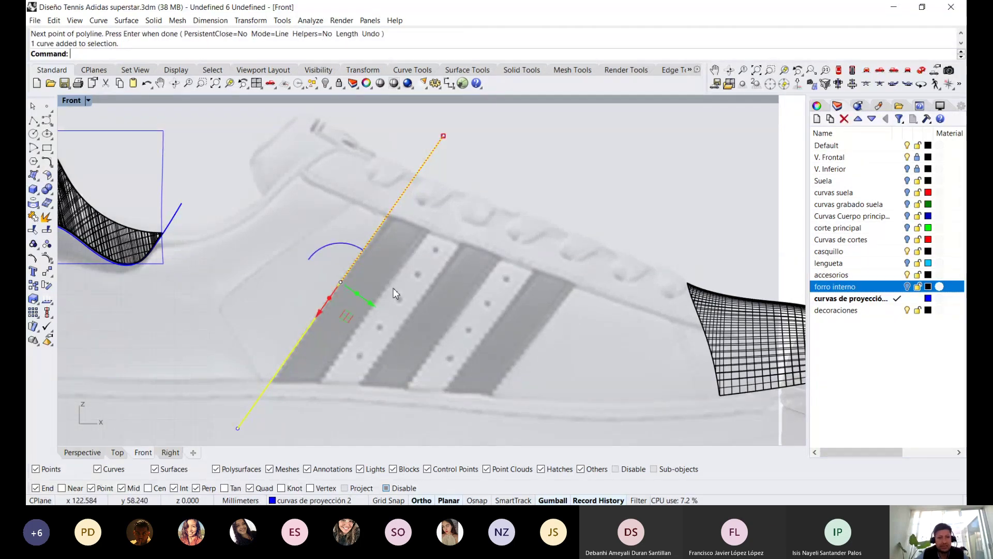
pyautogui.moveTo(374, 304); pyautogui.dragTo(378, 308)
pyautogui.click(907, 228)
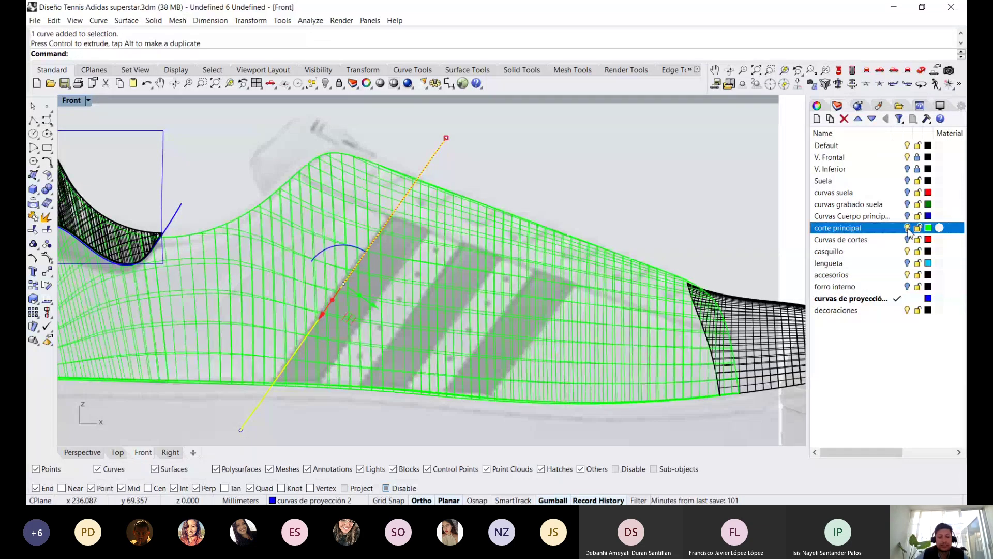
pyautogui.click(907, 228)
pyautogui.click(635, 167)
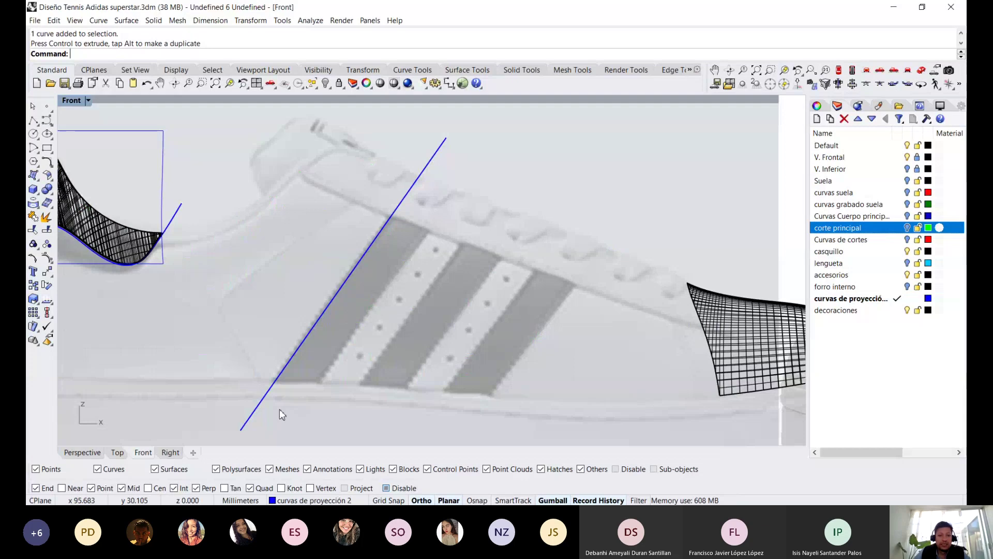
pyautogui.scroll(5, 296, 338)
pyautogui.scroll(-3, 296, 337)
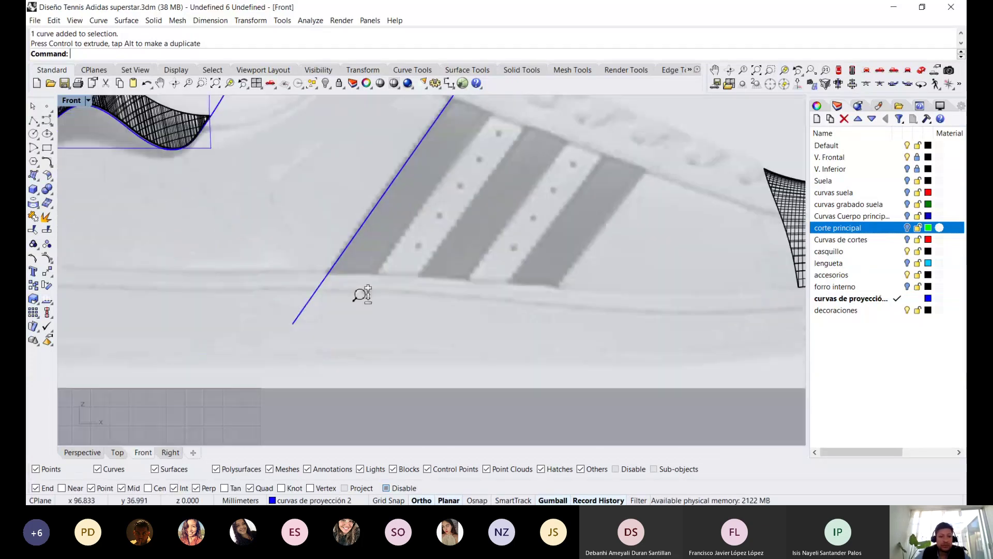
pyautogui.scroll(2, 303, 293)
pyautogui.scroll(2, 302, 292)
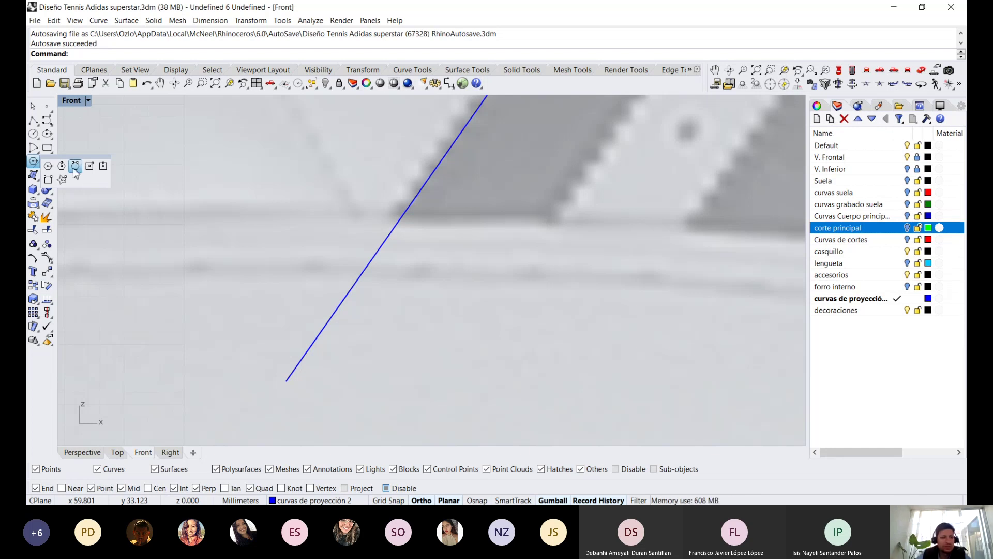
# Begin a three-sided edge polygon anchored at the diagonal line's lower endpoint
pyautogui.click(73, 169)
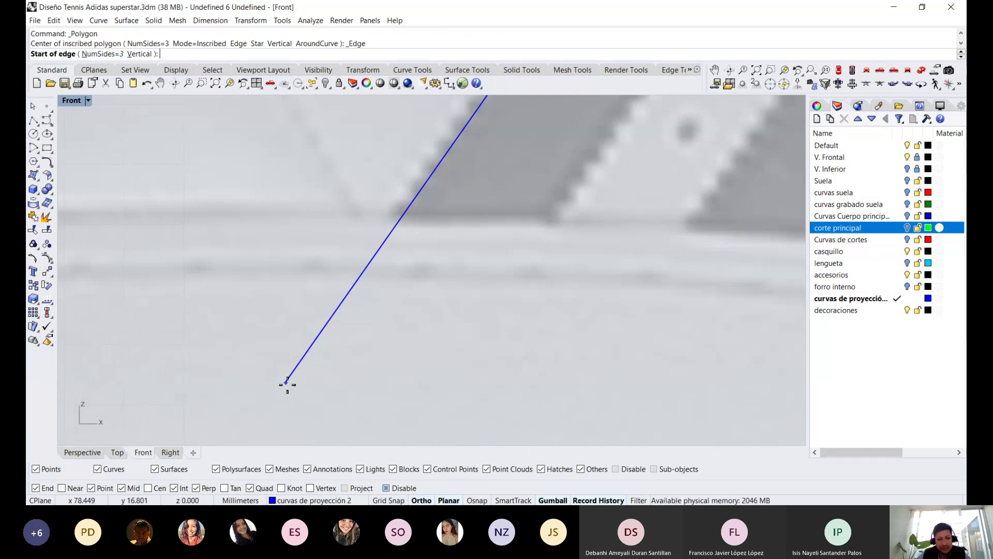
pyautogui.press('ctrl')
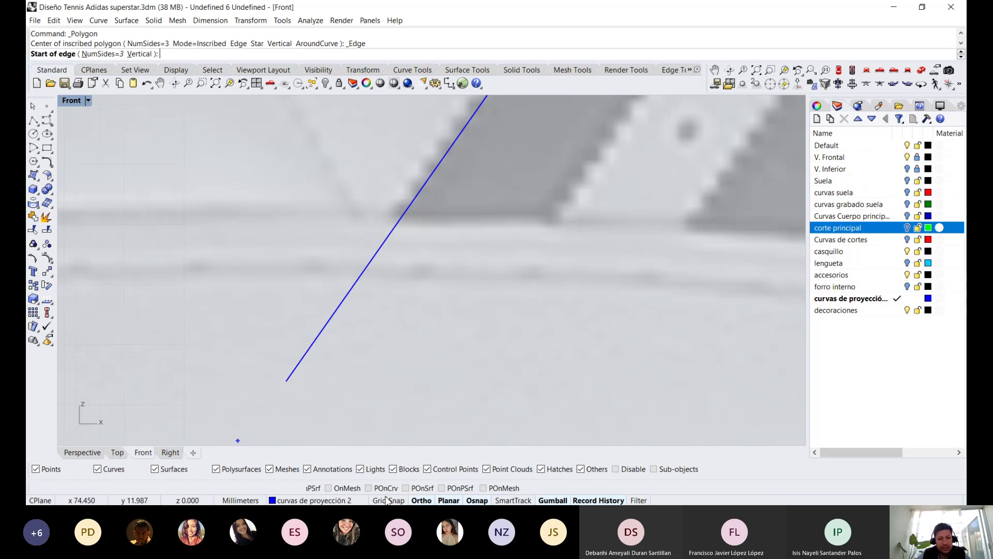
pyautogui.click(400, 489)
pyautogui.click(399, 489)
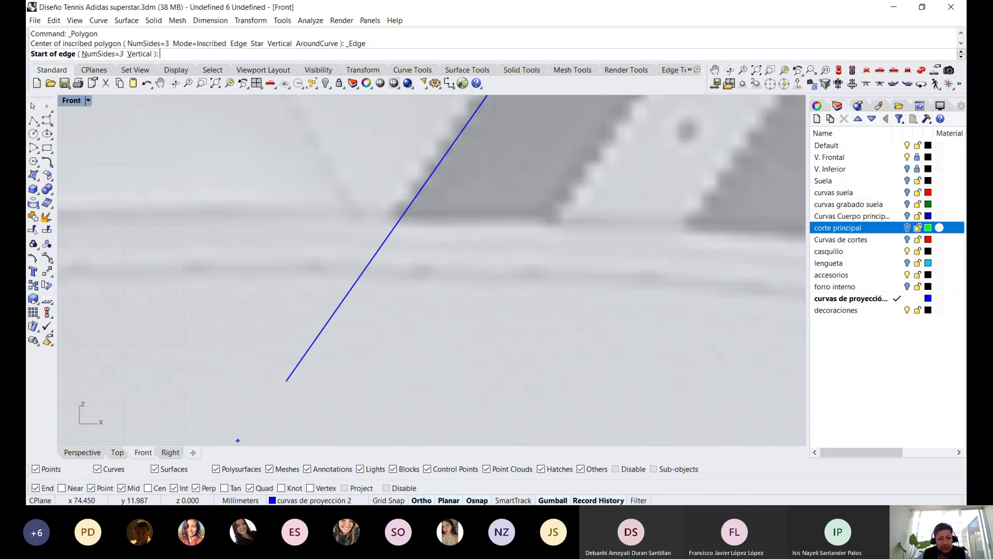
pyautogui.click(287, 382)
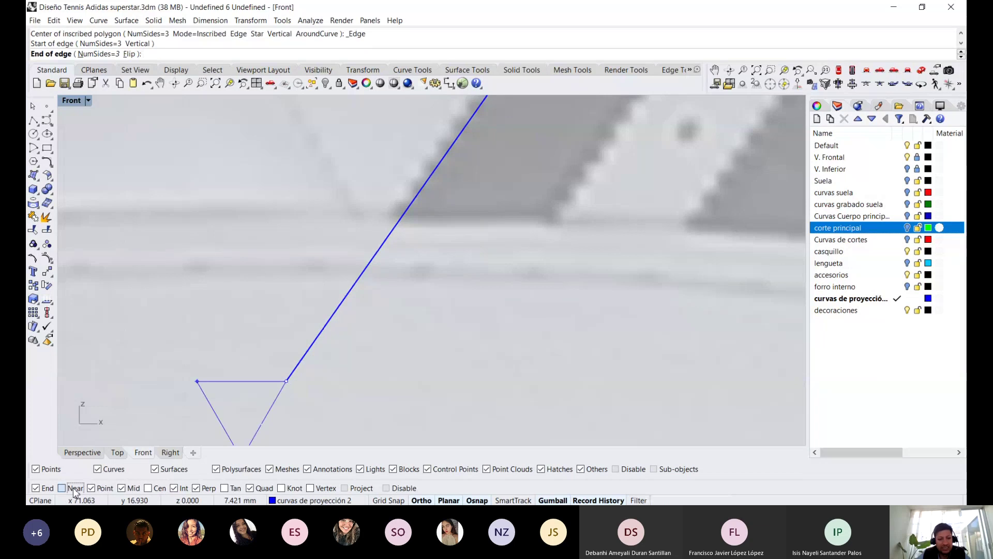
# Place the second edge corner to complete the small triangle
pyautogui.scroll(-2, 310, 352)
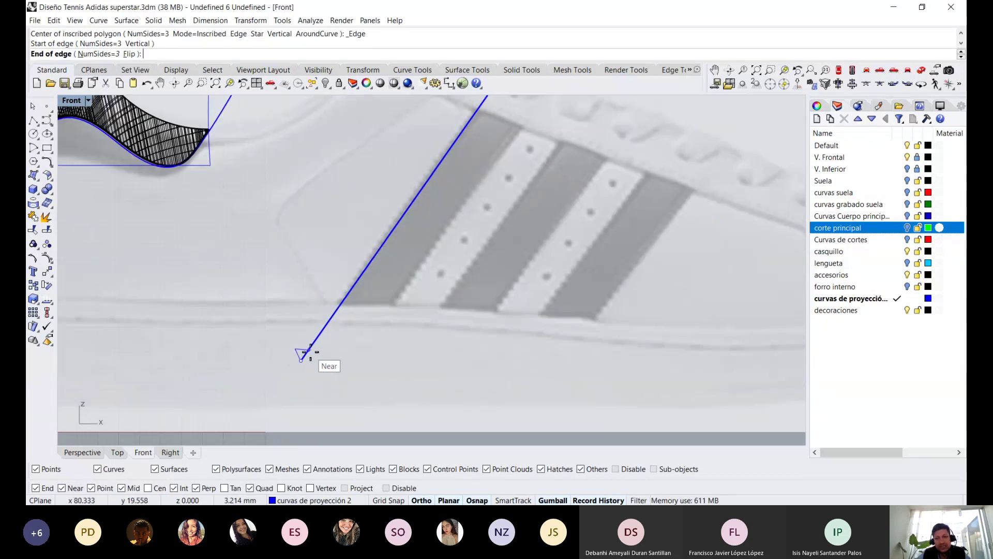
pyautogui.scroll(-2, 307, 349)
pyautogui.scroll(-1, 284, 368)
pyautogui.scroll(2, 284, 369)
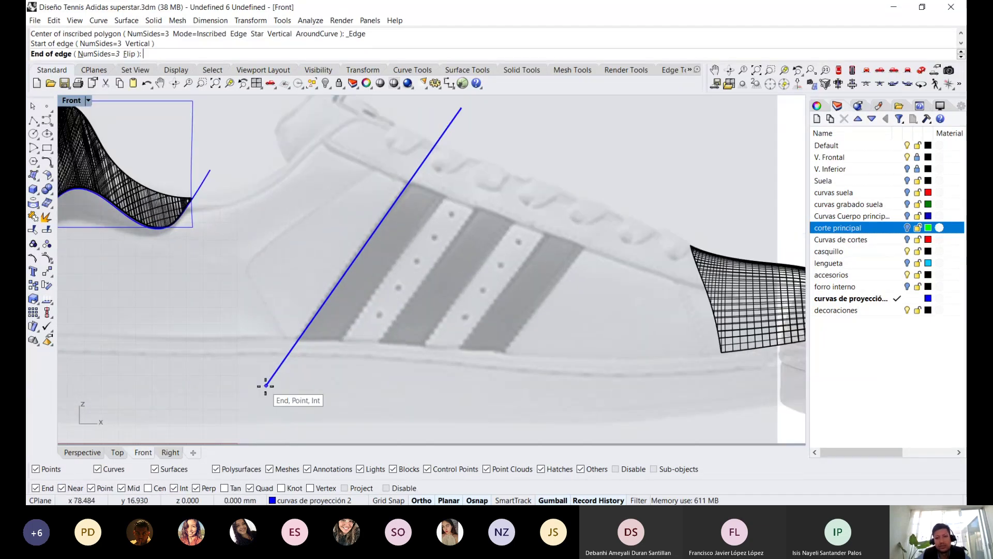
pyautogui.scroll(2, 269, 385)
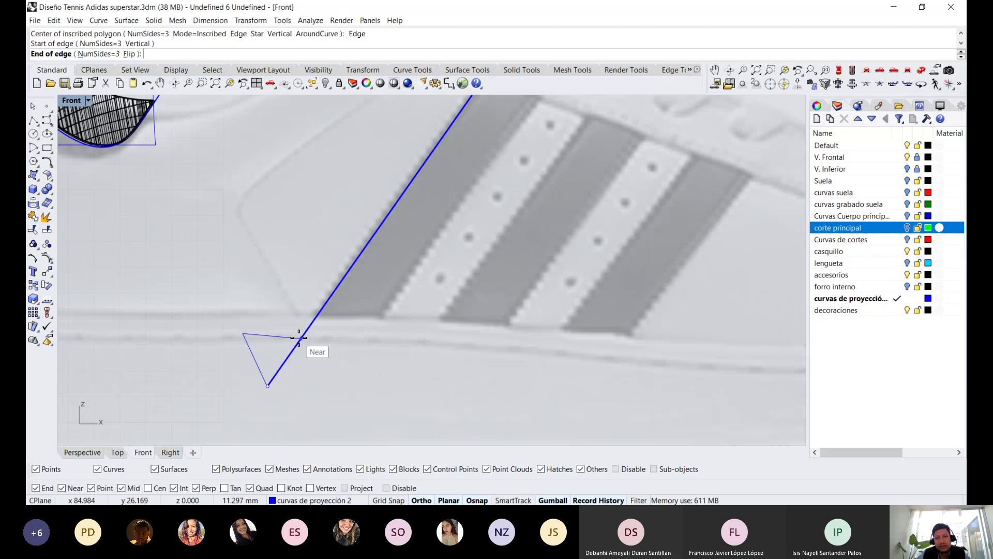
pyautogui.scroll(2, 255, 396)
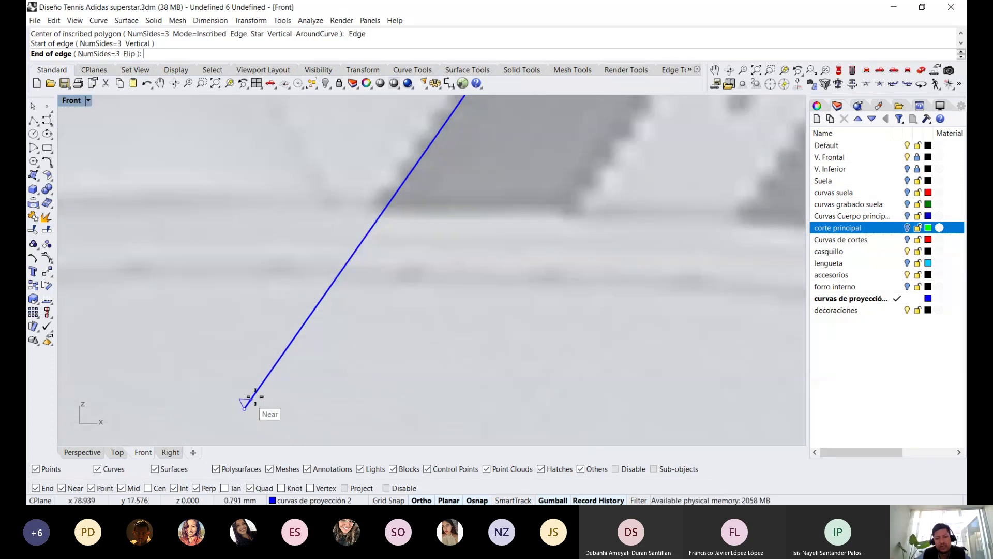
pyautogui.click(255, 396)
# Select the new triangle to check it, then deselect it
pyautogui.scroll(-2, 280, 329)
pyautogui.scroll(-2, 280, 329)
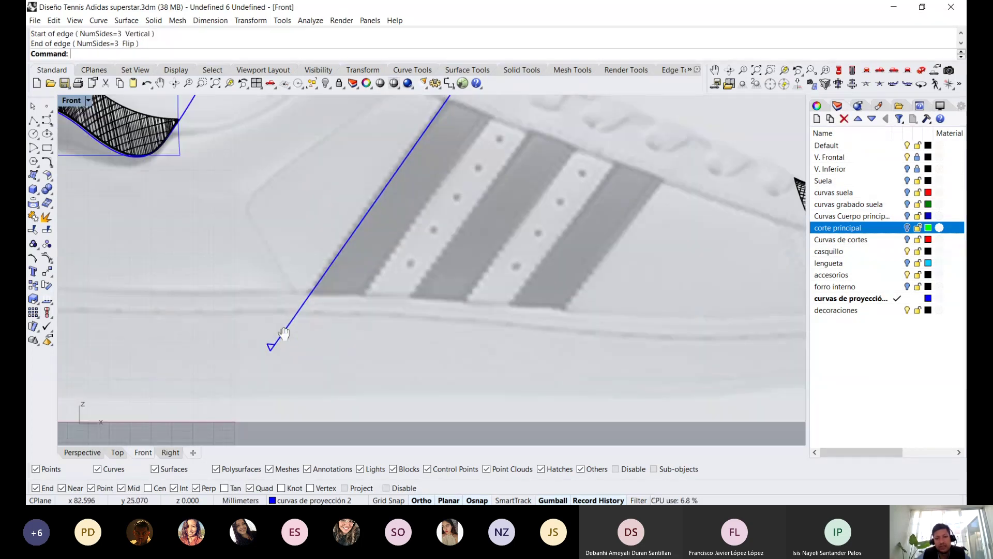
pyautogui.scroll(-1, 215, 424)
pyautogui.scroll(2, 220, 414)
pyautogui.scroll(1, 221, 415)
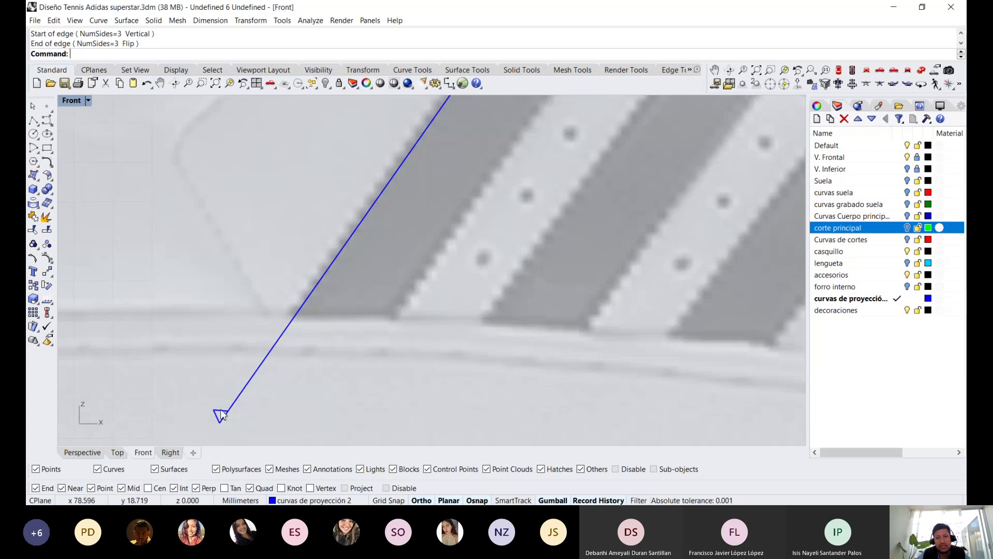
pyautogui.click(221, 416)
pyautogui.scroll(-3, 231, 392)
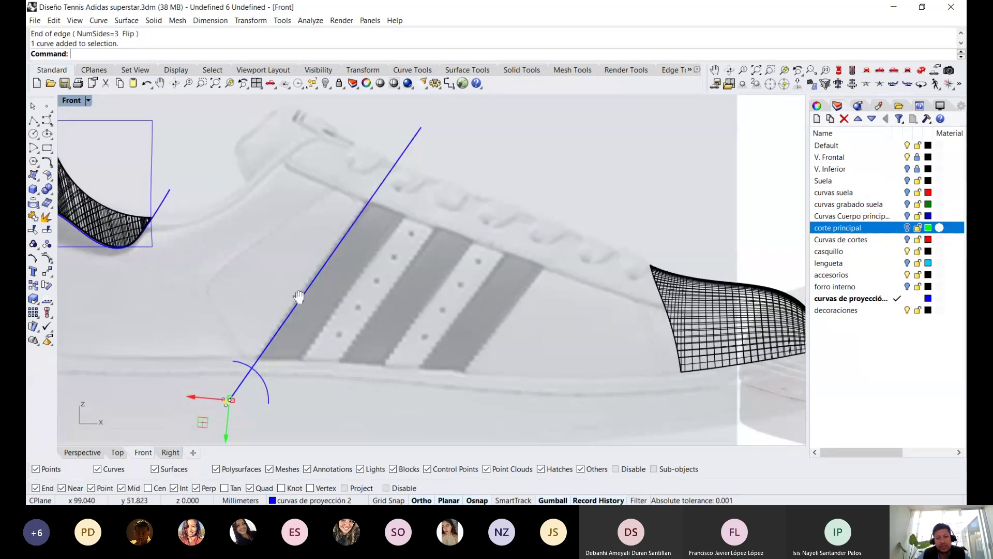
pyautogui.scroll(-2, 299, 296)
pyautogui.scroll(2, 278, 348)
pyautogui.scroll(1, 211, 349)
pyautogui.scroll(1, 181, 365)
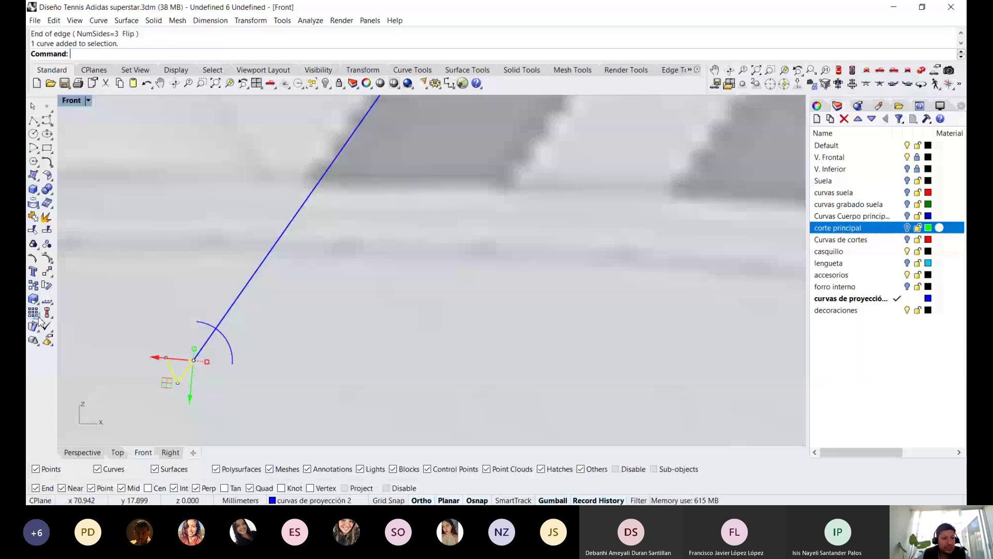
pyautogui.click(116, 305)
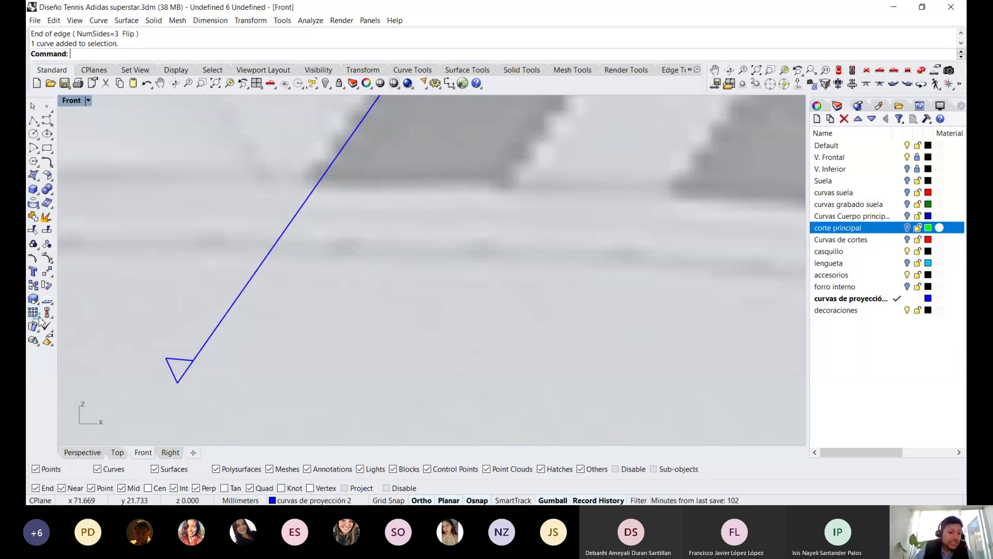
pyautogui.click(40, 317)
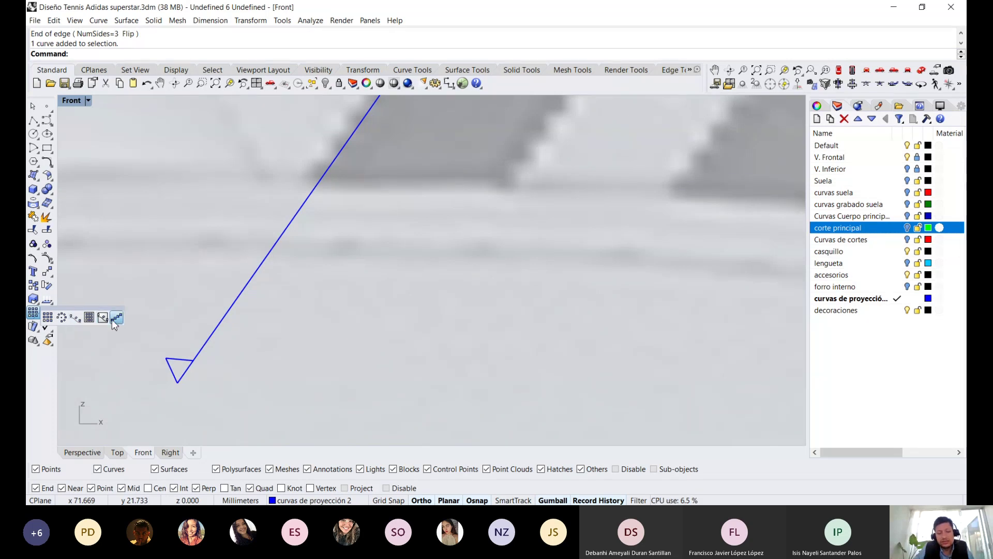
pyautogui.click(114, 318)
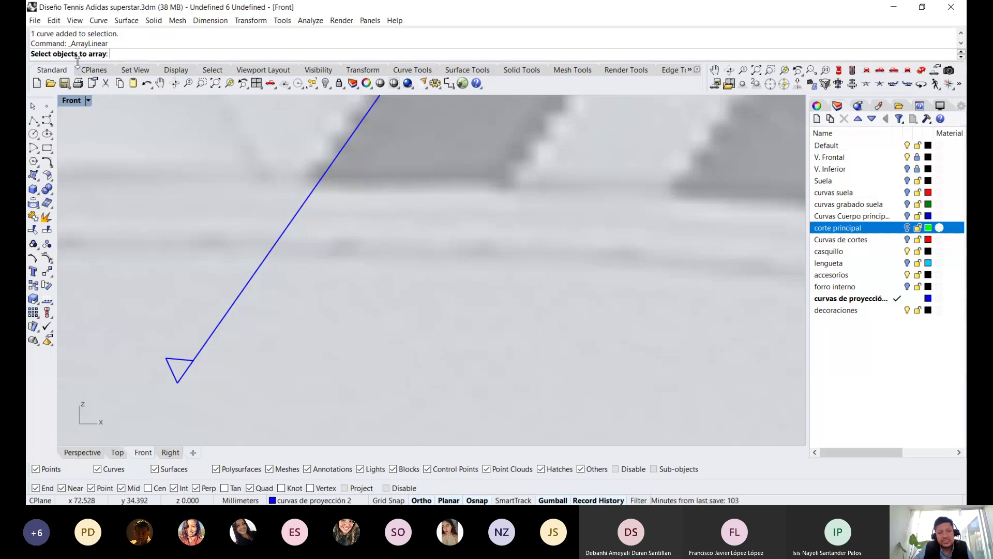
pyautogui.scroll(-5, 118, 127)
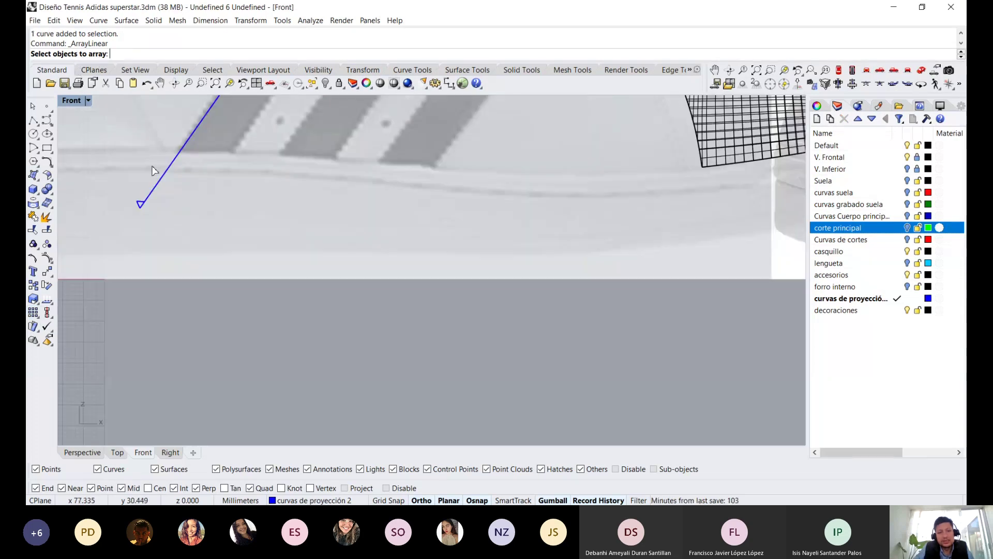
pyautogui.click(133, 203)
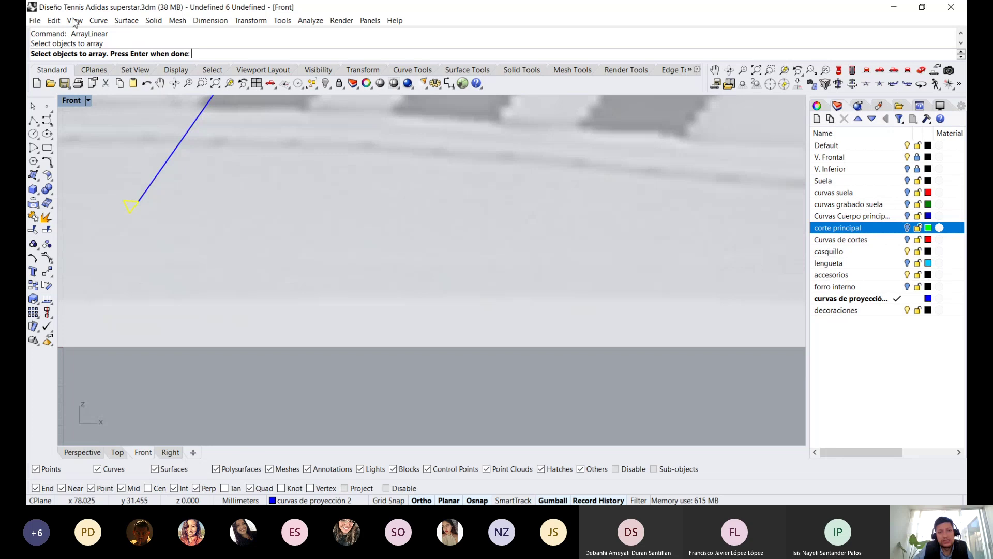
pyautogui.press('Return')
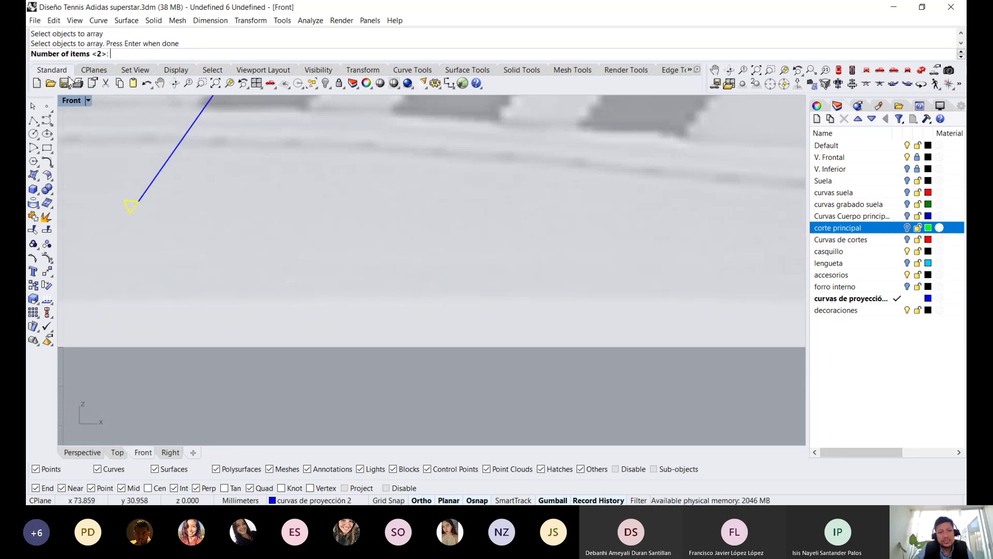
pyautogui.scroll(-3, 144, 150)
pyautogui.scroll(-3, 144, 150)
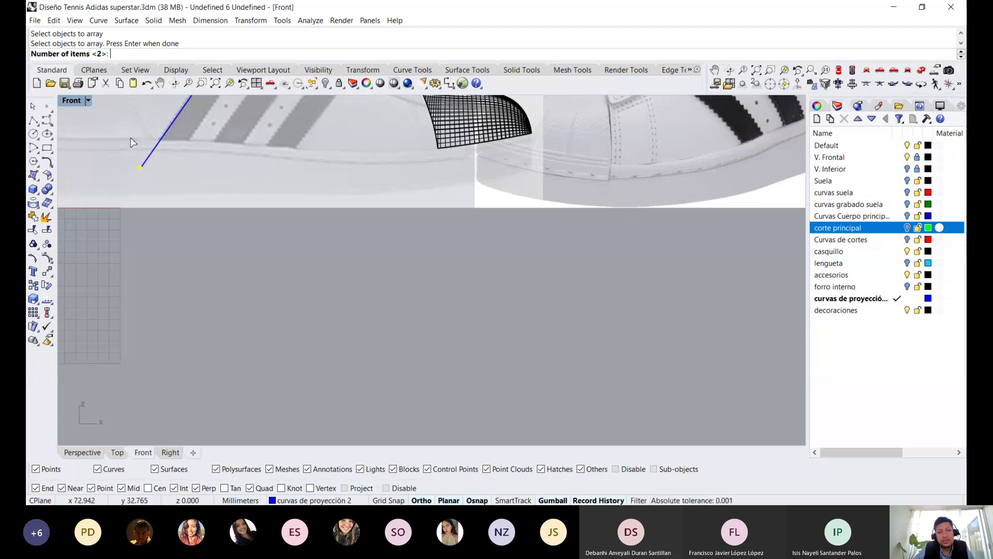
pyautogui.write('50')
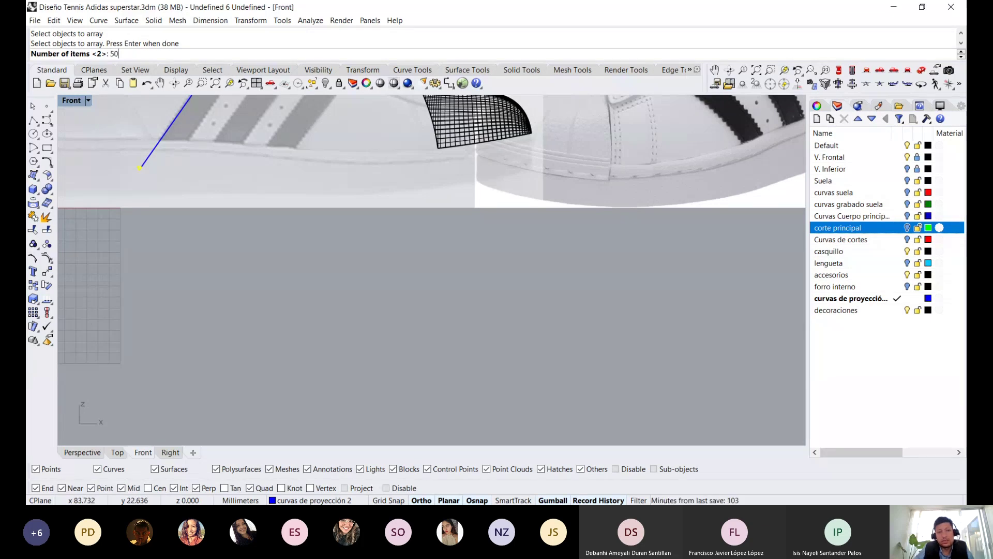
pyautogui.press('Return')
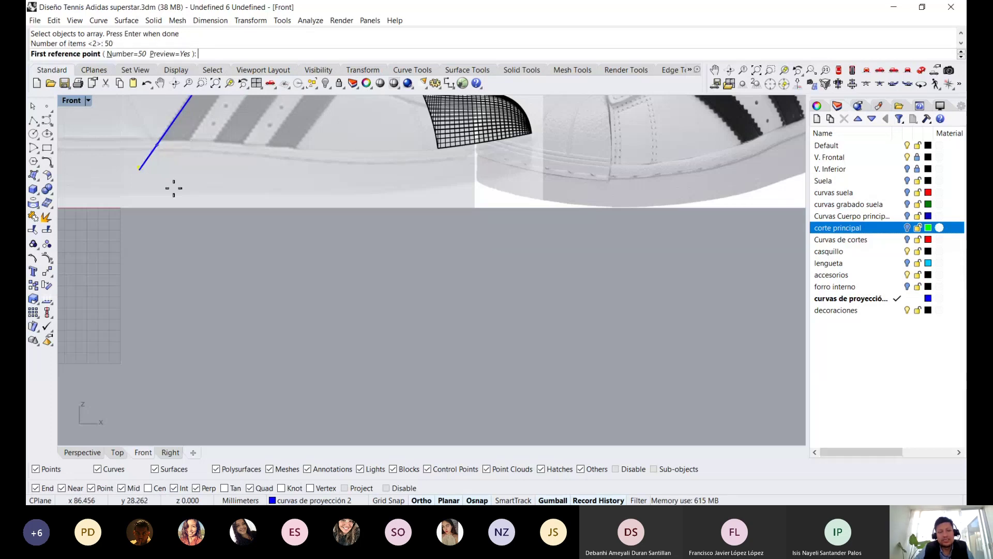
pyautogui.scroll(2, 127, 191)
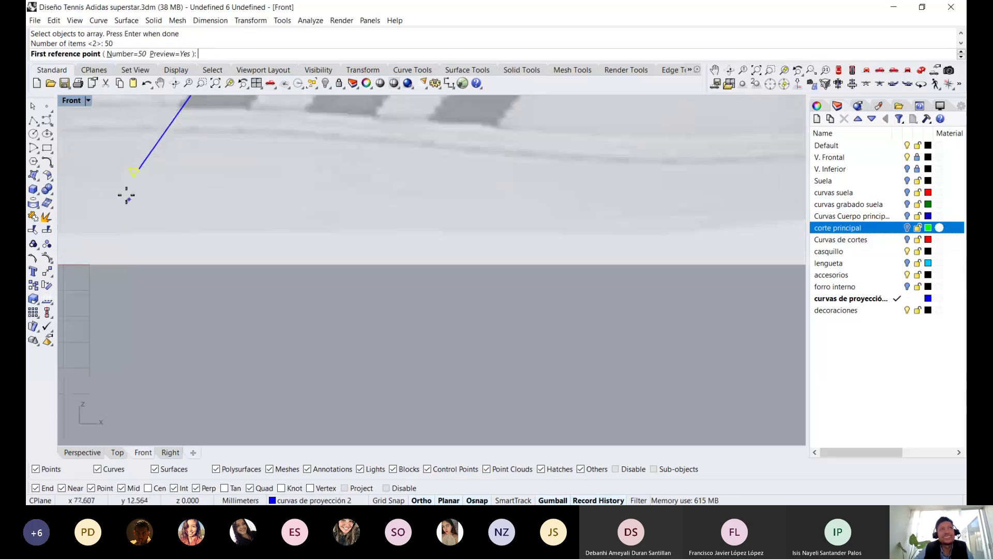
pyautogui.scroll(2, 132, 173)
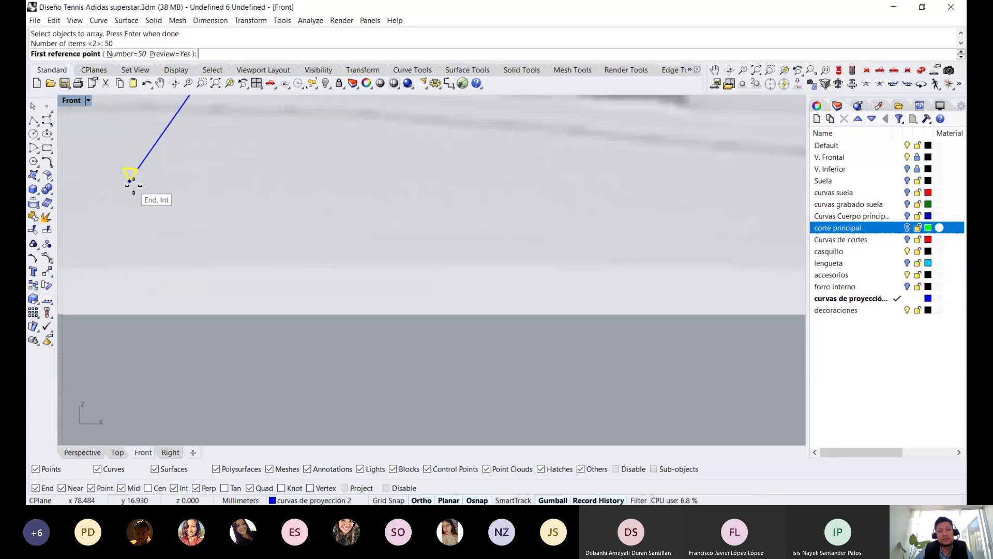
pyautogui.press('Return')
pyautogui.click(129, 181)
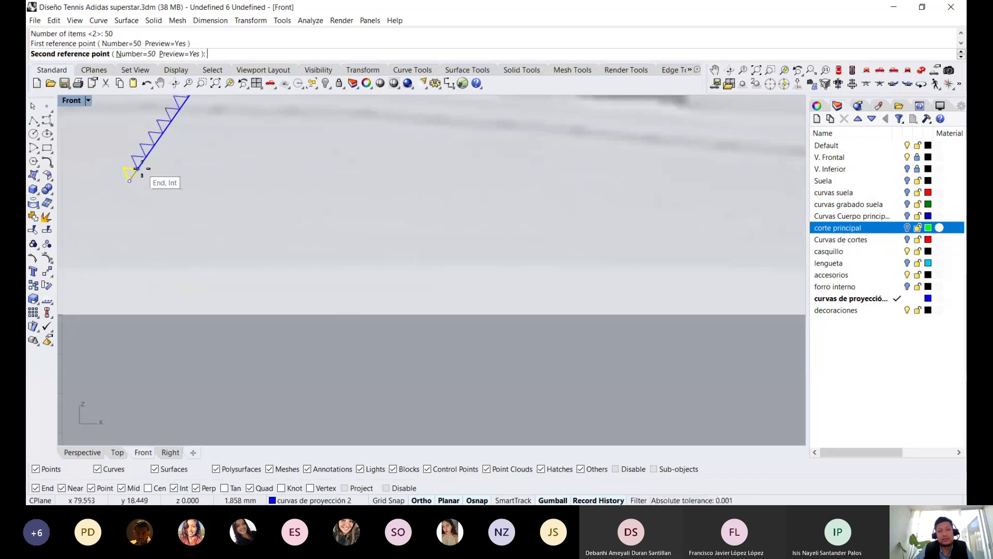
pyautogui.click(136, 169)
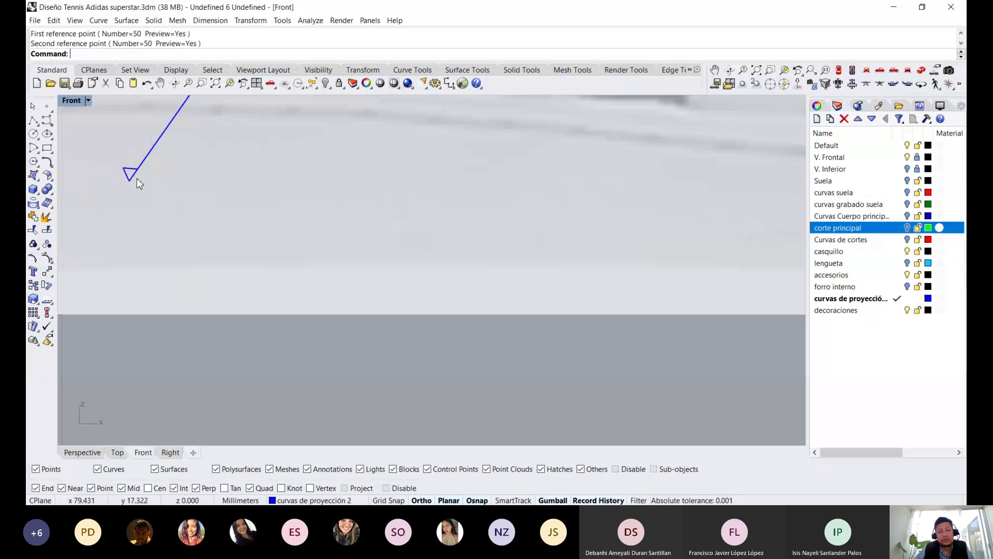
pyautogui.scroll(2, 133, 176)
pyautogui.click(129, 166)
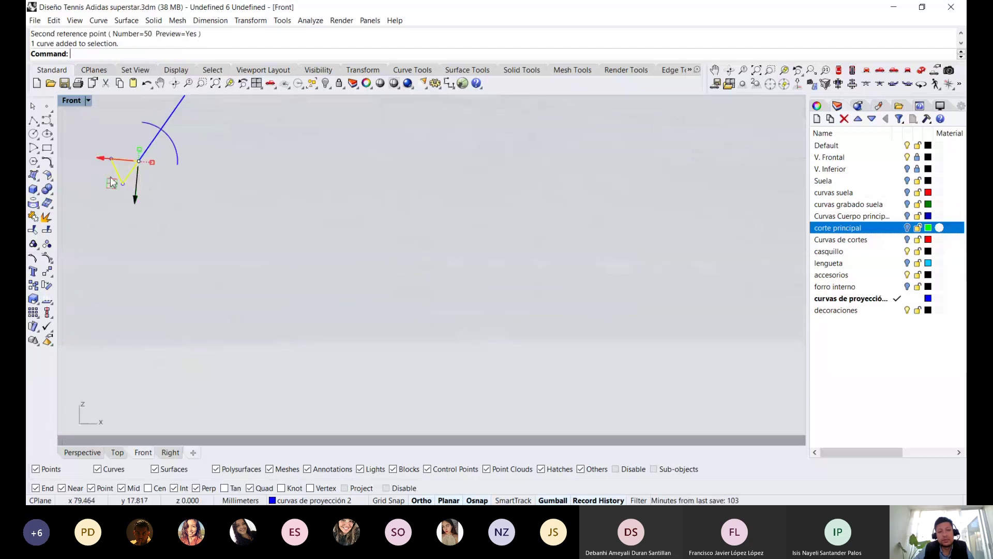
# Explode the triangle, delete one side, and join the other two into an open tooth
pyautogui.click(47, 217)
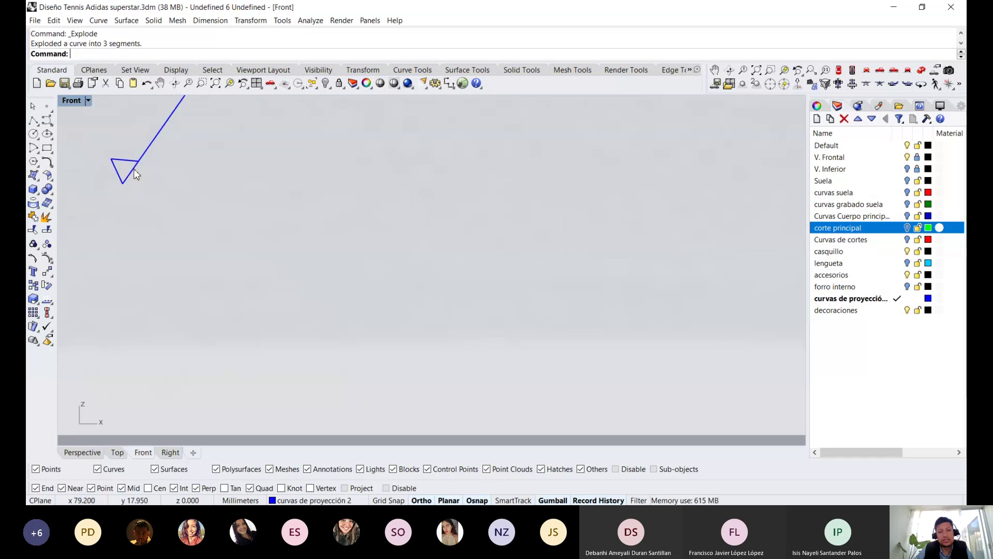
pyautogui.click(133, 169)
pyautogui.press('Delete')
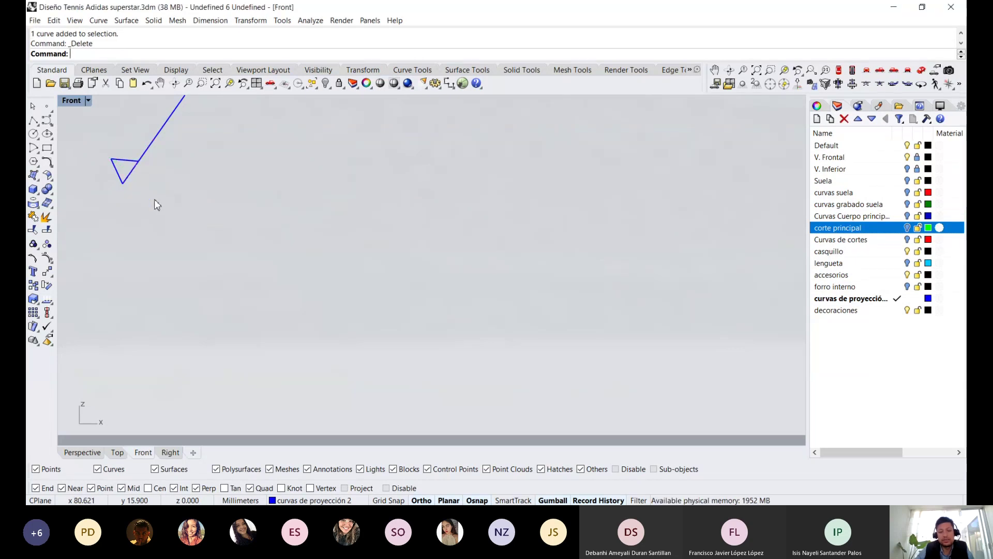
pyautogui.click(128, 159)
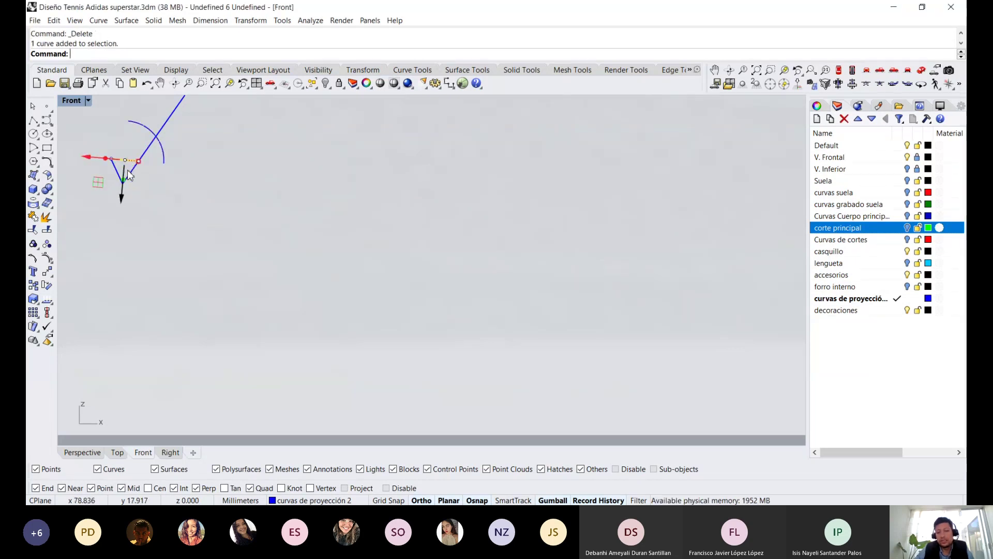
pyautogui.click(128, 134)
pyautogui.moveTo(128, 134); pyautogui.dragTo(111, 170)
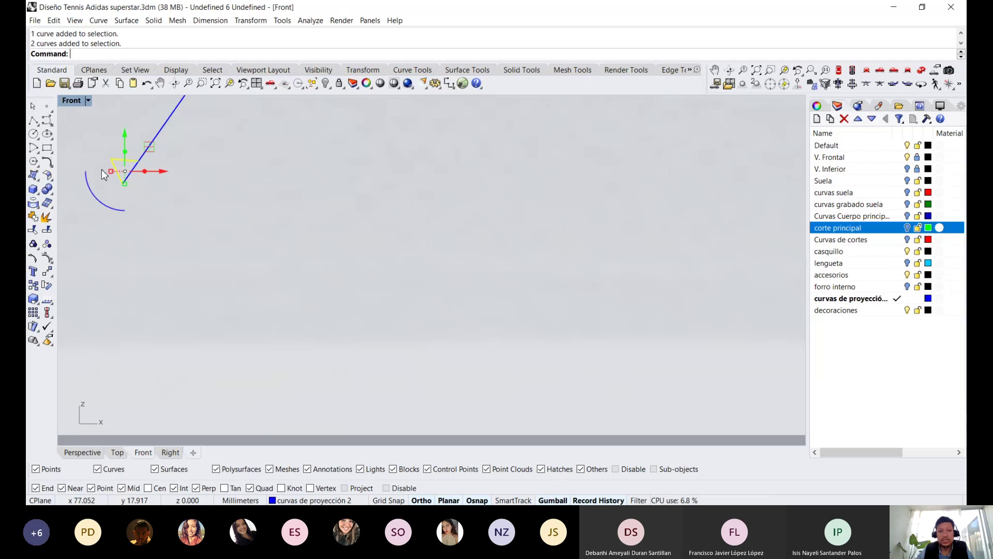
pyautogui.click(34, 217)
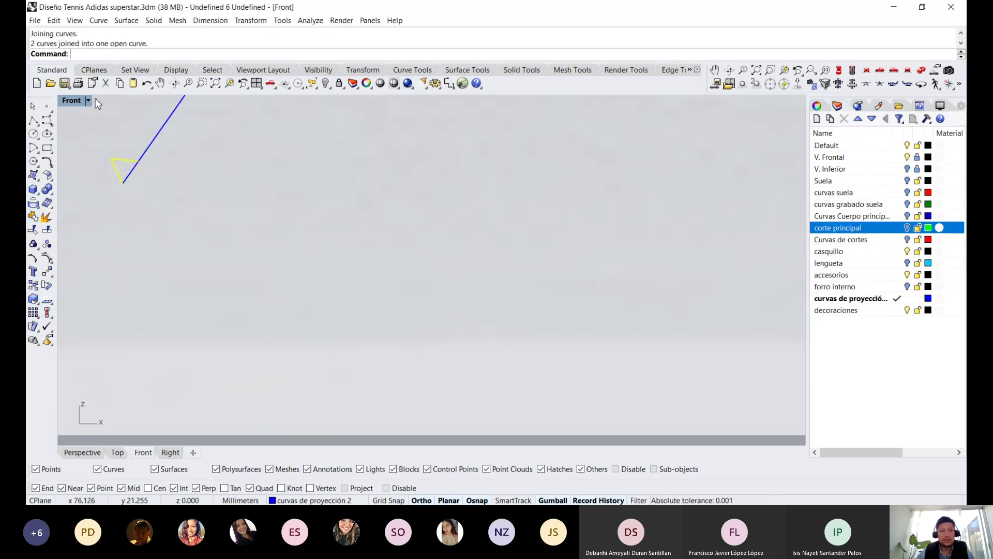
pyautogui.click(34, 314)
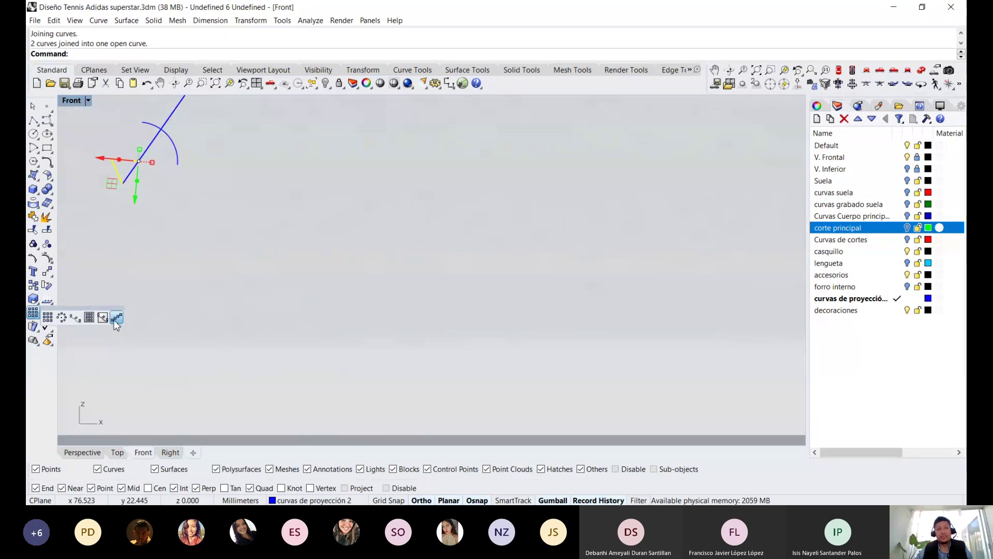
# Linearly array the open tooth 50 times along the blue diagonal guide line
pyautogui.click(114, 320)
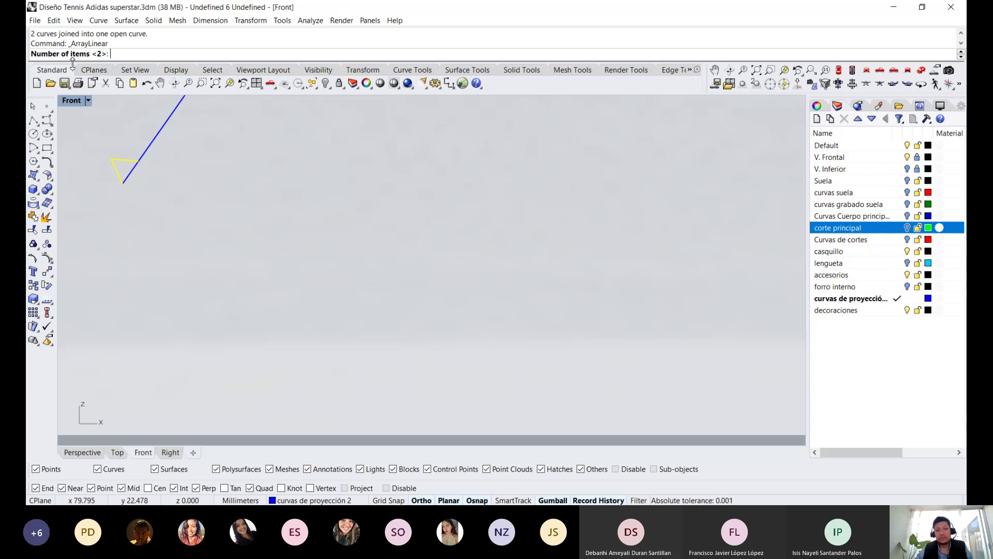
pyautogui.write('50')
pyautogui.press('Return')
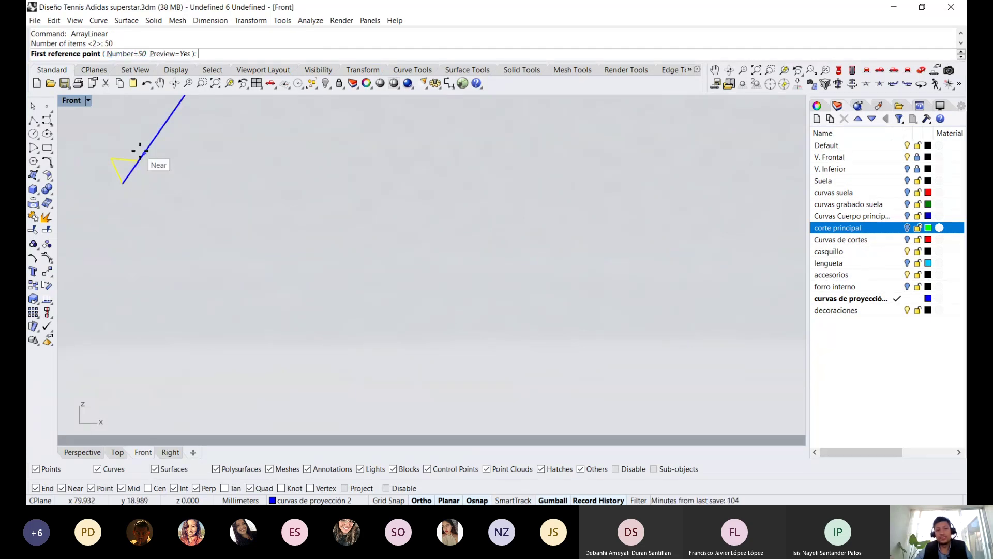
pyautogui.click(124, 184)
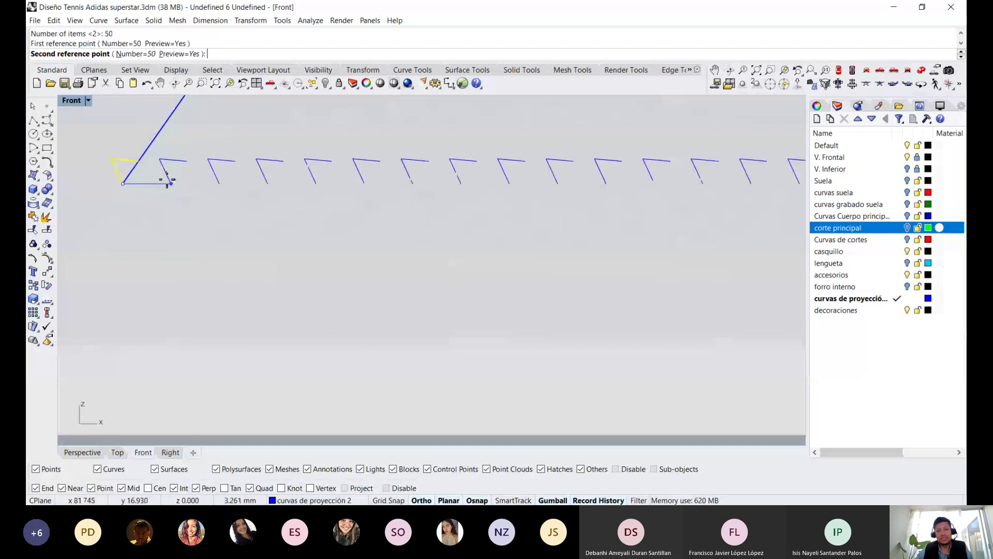
pyautogui.press('F8')
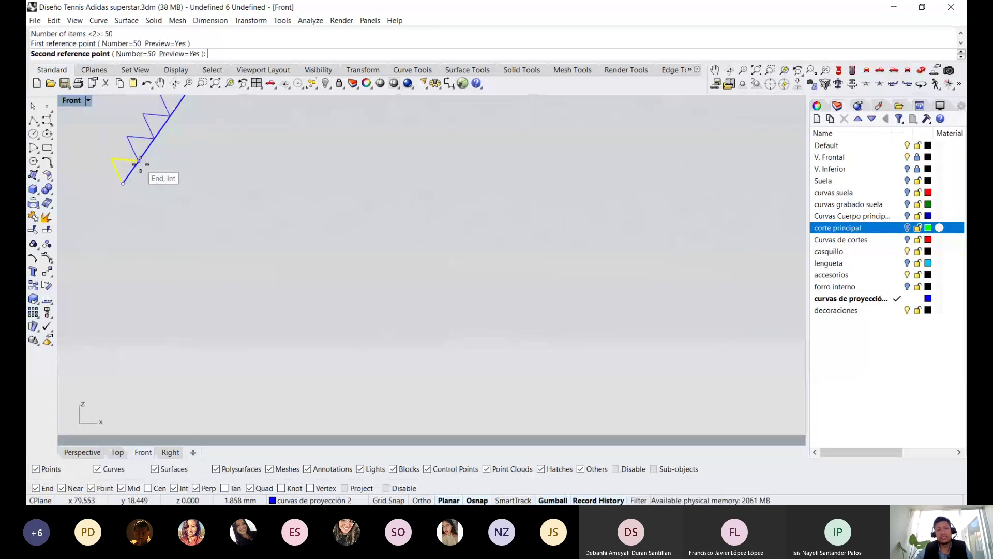
pyautogui.scroll(-2, 140, 222)
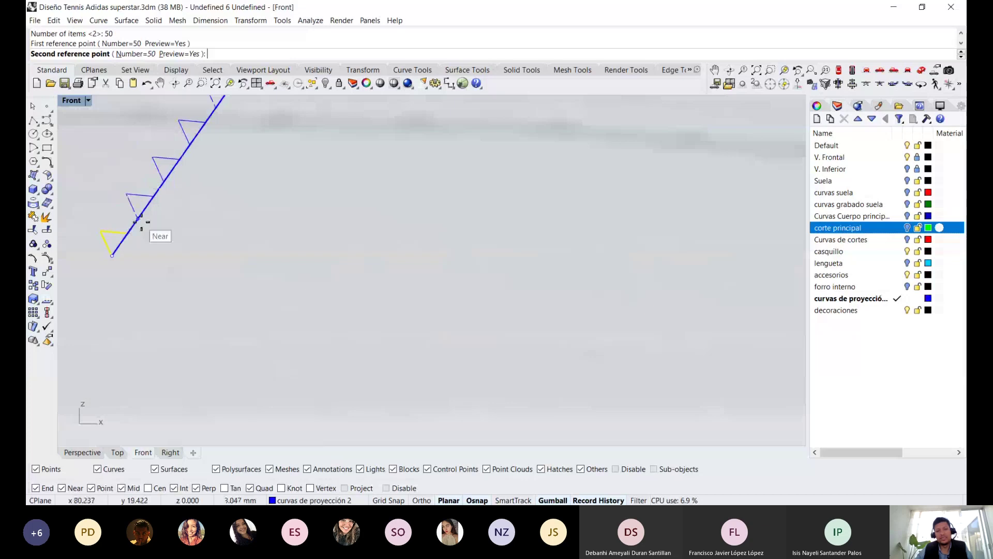
pyautogui.scroll(2, 140, 223)
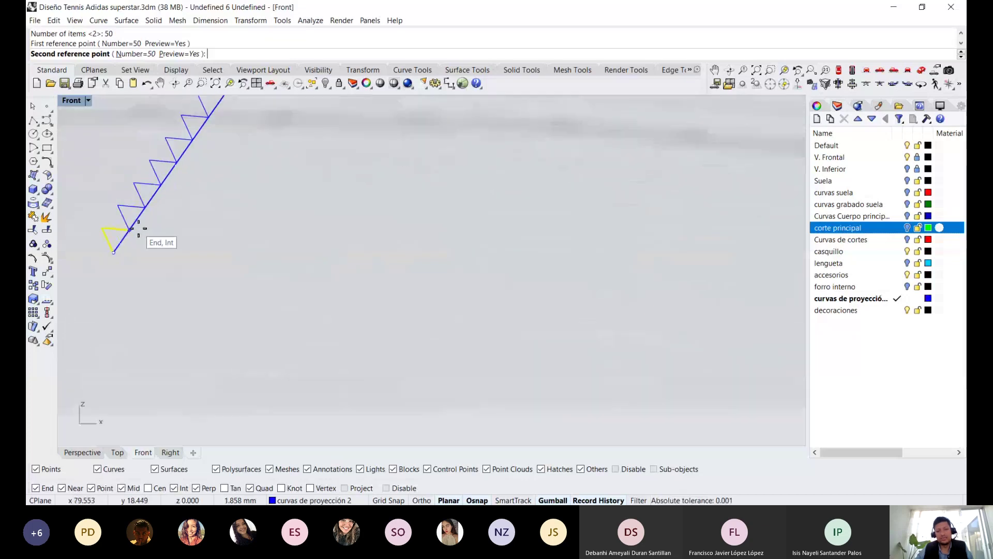
pyautogui.scroll(1, 139, 228)
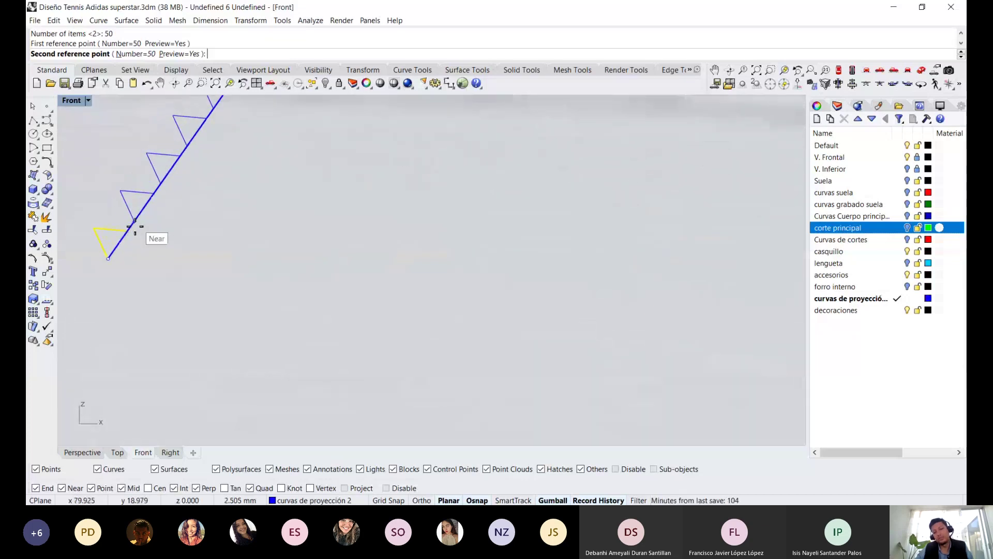
pyautogui.click(126, 230)
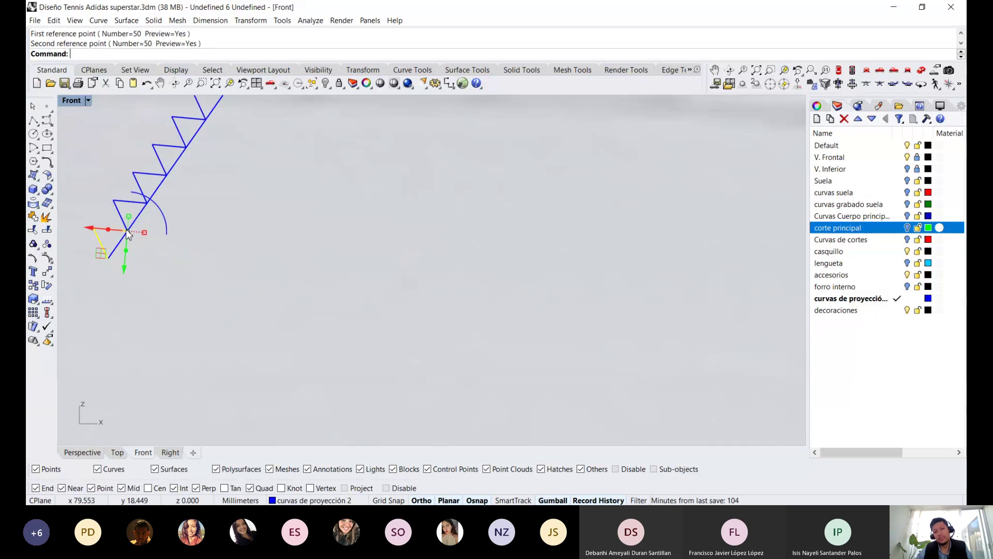
# Shift one tooth to adjust the zigzag spacing, then select the zigzag curve
pyautogui.moveTo(127, 234); pyautogui.dragTo(132, 221)
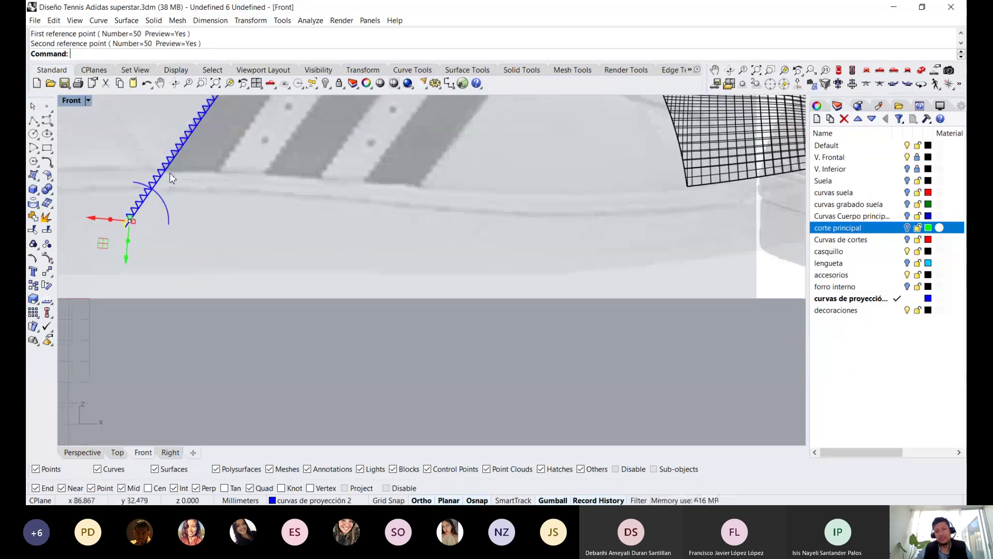
pyautogui.scroll(-3, 172, 178)
pyautogui.scroll(2, 200, 134)
pyautogui.scroll(3, 197, 144)
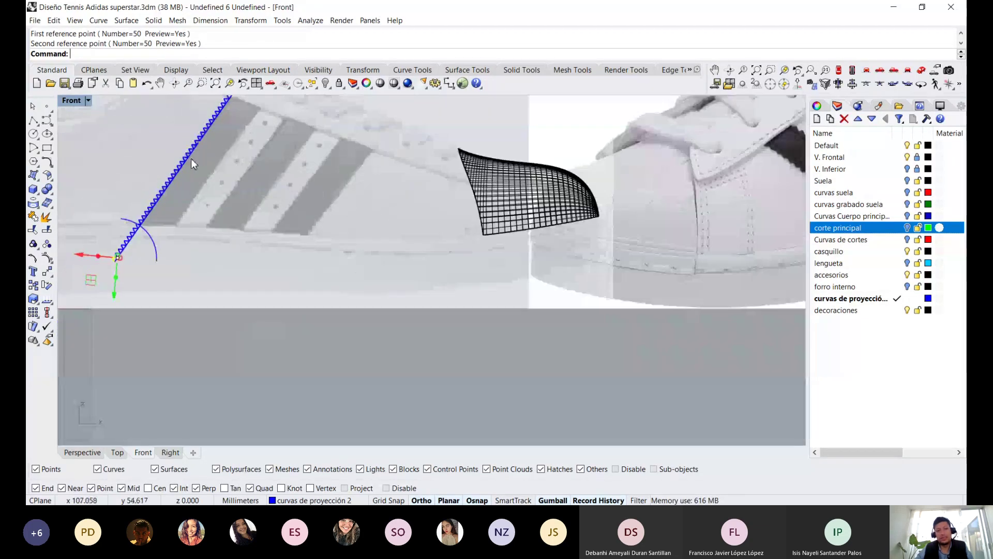
pyautogui.scroll(-1, 191, 164)
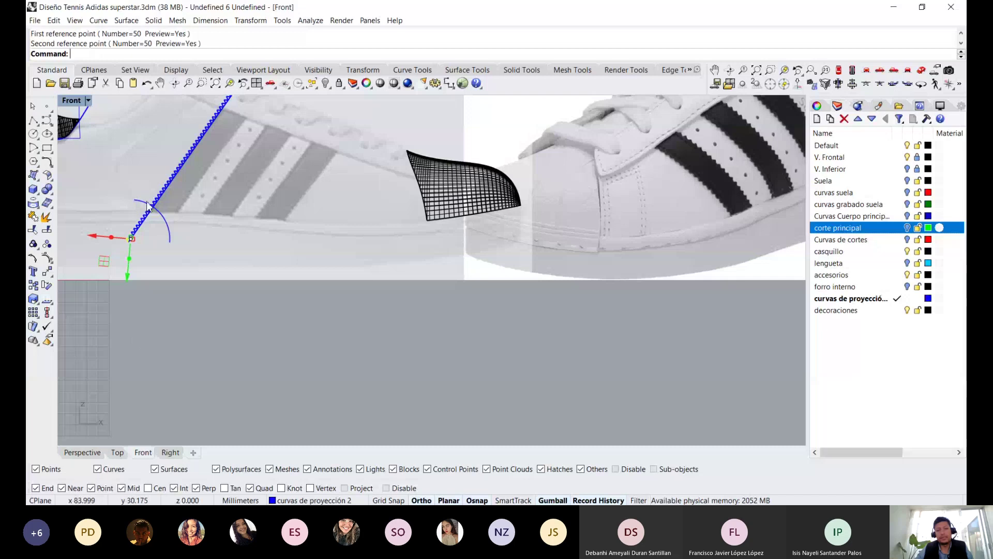
pyautogui.scroll(1, 129, 244)
pyautogui.scroll(2, 114, 284)
pyautogui.scroll(2, 114, 284)
pyautogui.click(128, 280)
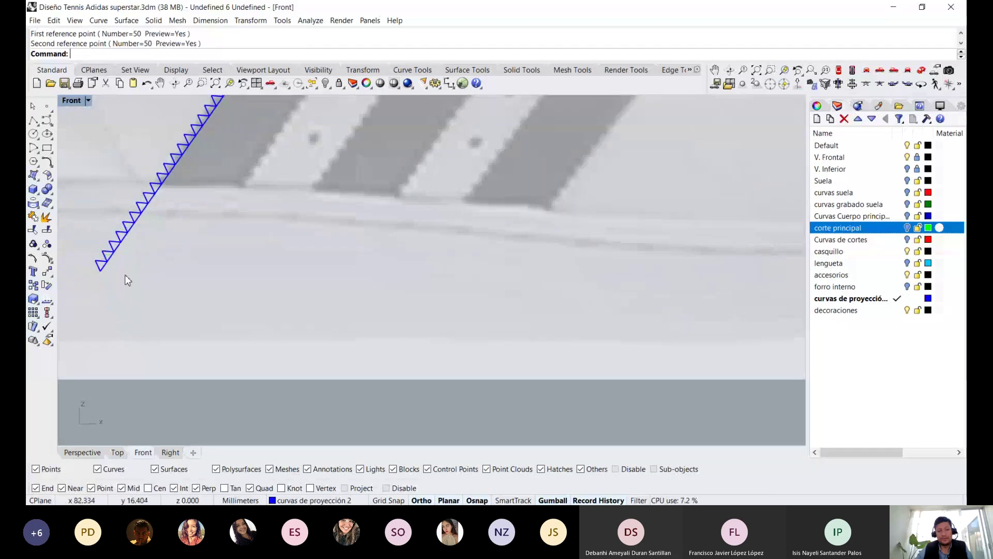
pyautogui.click(112, 270)
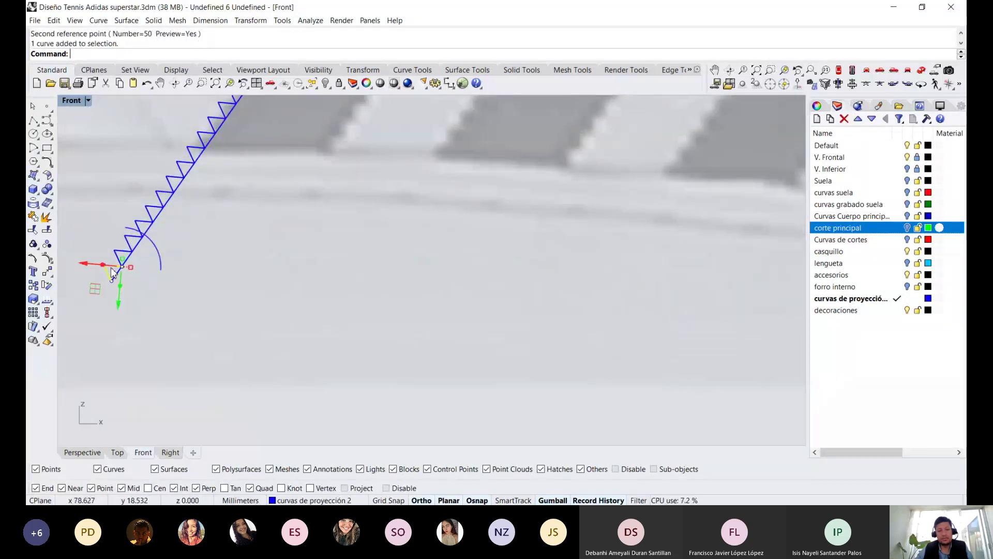
pyautogui.scroll(1, 110, 267)
# Undo the last move of the zigzag curve and clear the selection
pyautogui.moveTo(80, 233)
pyautogui.mouseDown()
pyautogui.moveTo(112, 274)
pyautogui.moveTo(97, 296)
pyautogui.mouseUp()
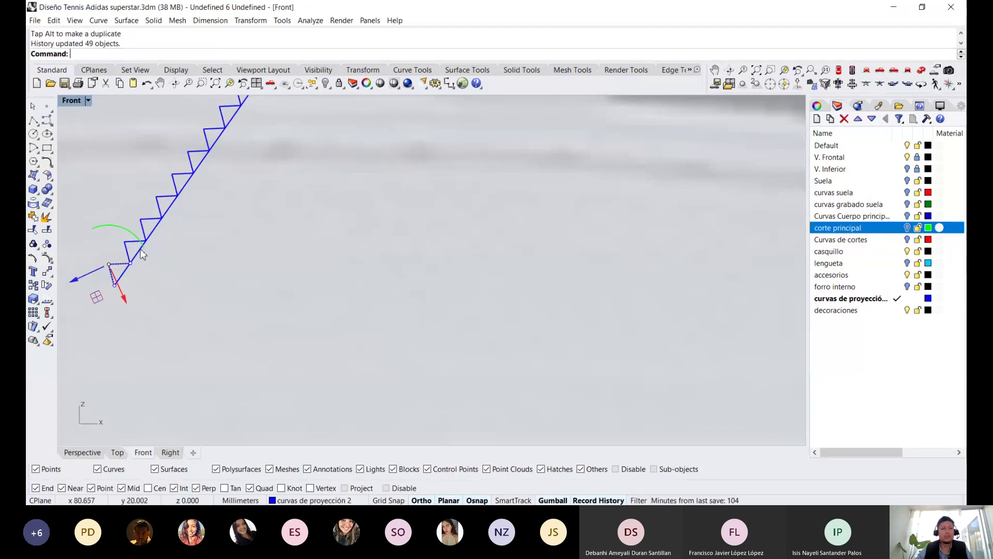
pyautogui.scroll(-3, 139, 249)
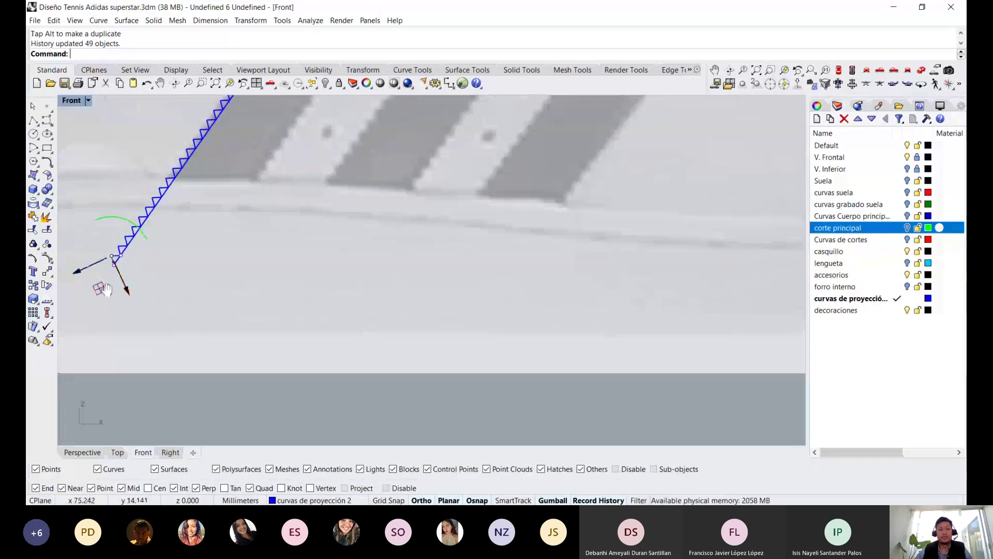
pyautogui.scroll(3, 106, 282)
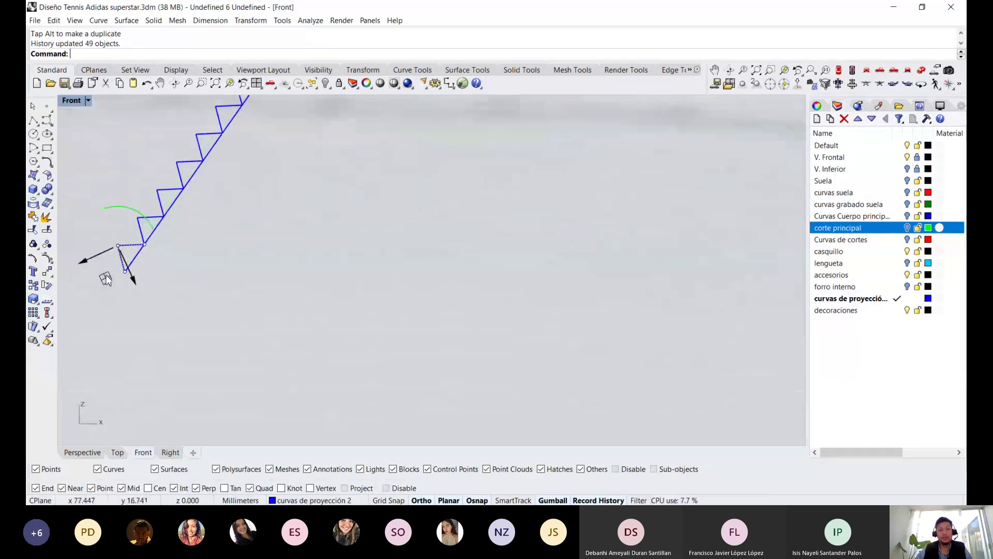
pyautogui.moveTo(106, 280); pyautogui.dragTo(207, 290, button='right')
pyautogui.scroll(2, 230, 309)
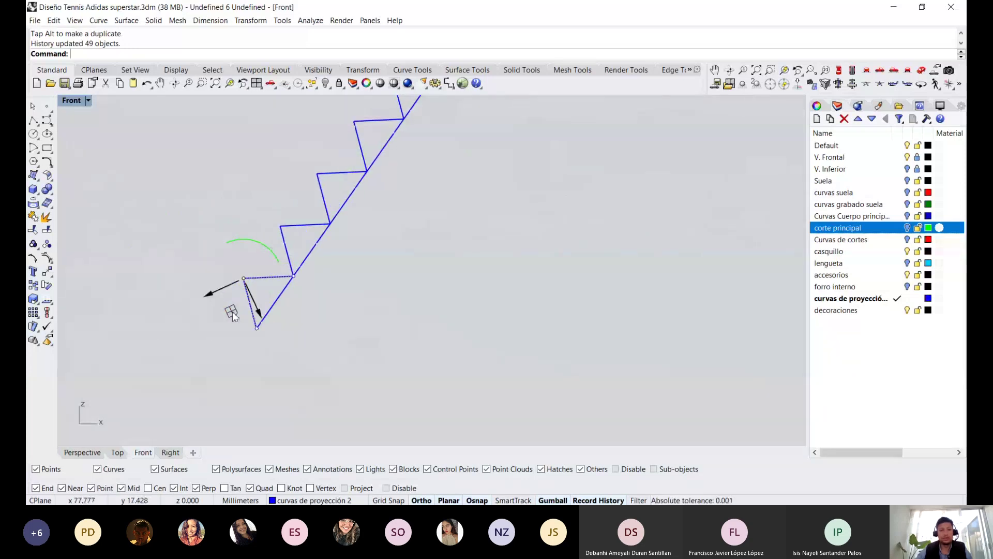
pyautogui.hotkey('ctrl', 'z')
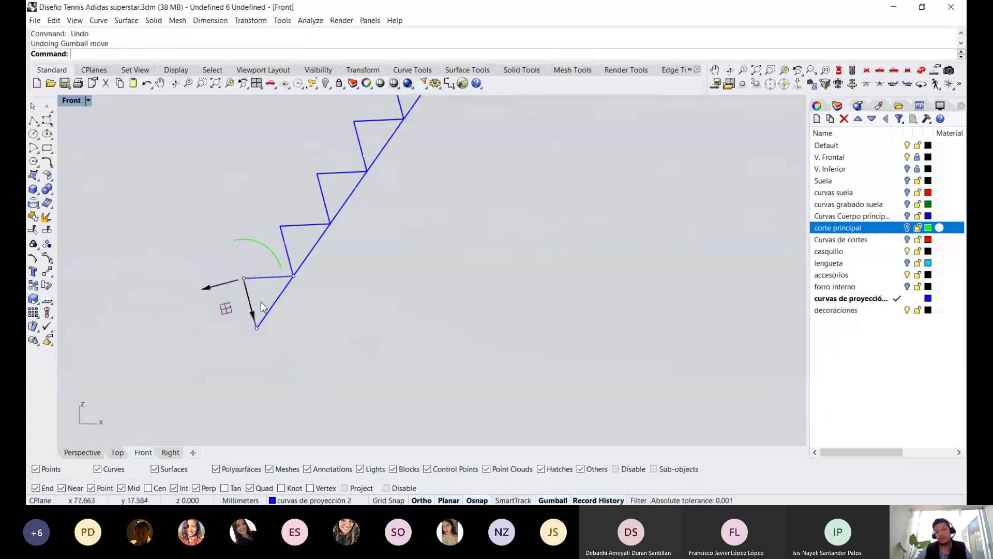
pyautogui.press('Escape')
# Delete the straight guide line lying over the first stripe edge
pyautogui.scroll(-3, 288, 302)
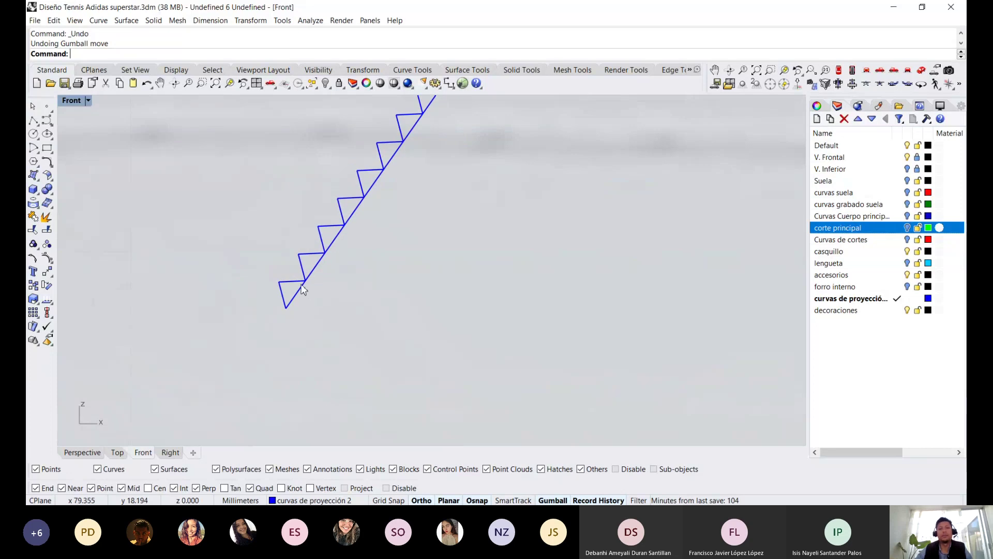
pyautogui.scroll(1, 372, 297)
pyautogui.scroll(-5, 371, 297)
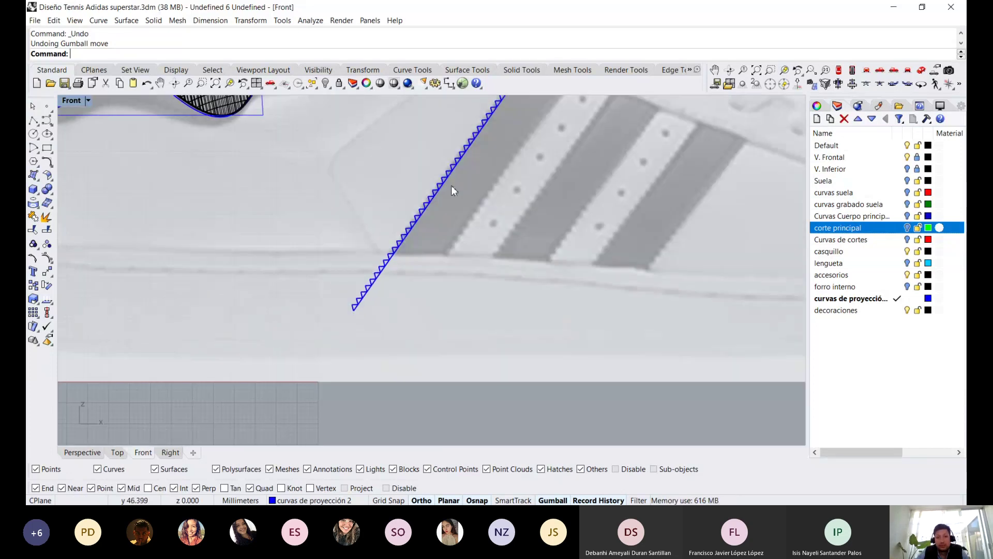
pyautogui.scroll(-2, 459, 178)
pyautogui.scroll(-2, 499, 203)
pyautogui.scroll(5, 486, 217)
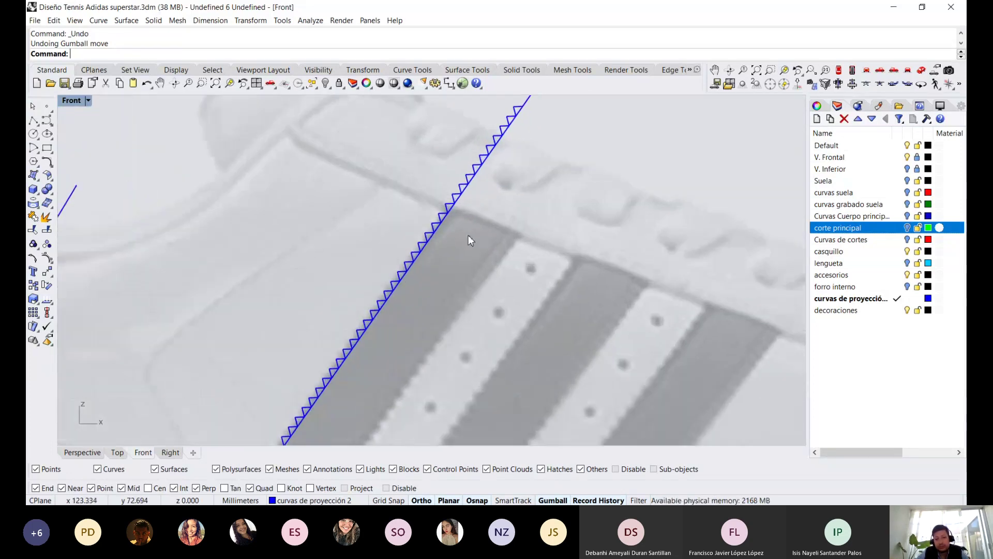
pyautogui.scroll(-2, 507, 232)
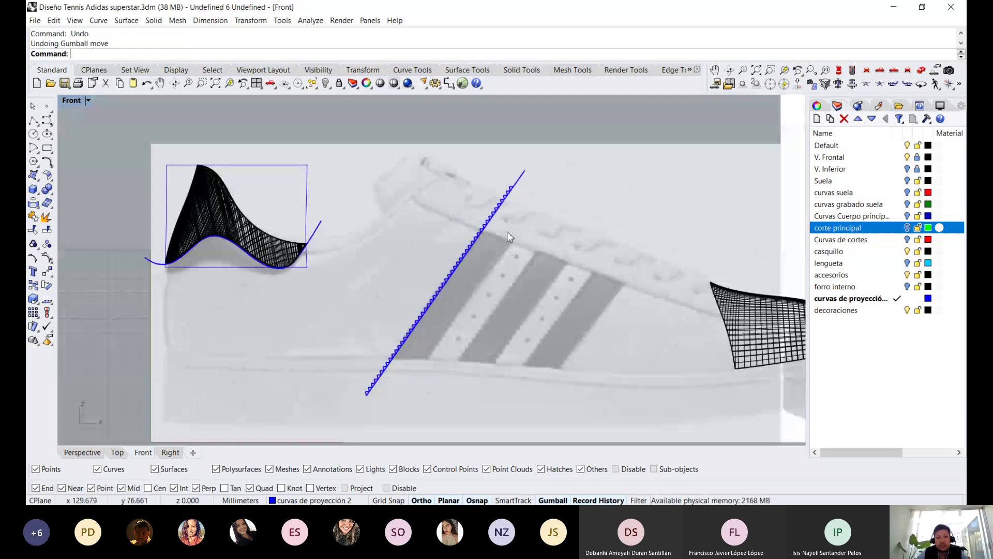
pyautogui.scroll(2, 499, 227)
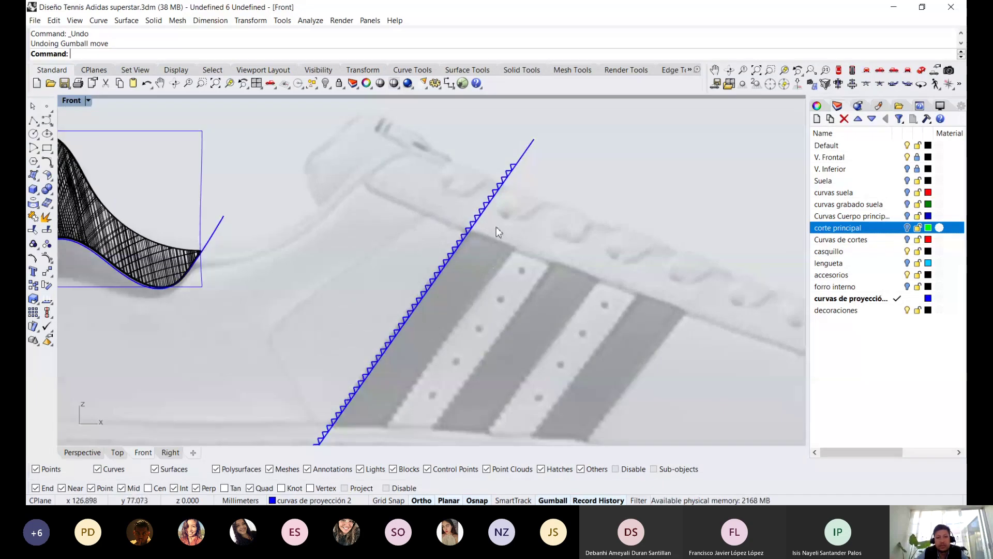
pyautogui.click(525, 156)
pyautogui.scroll(-2, 509, 197)
pyautogui.scroll(2, 487, 248)
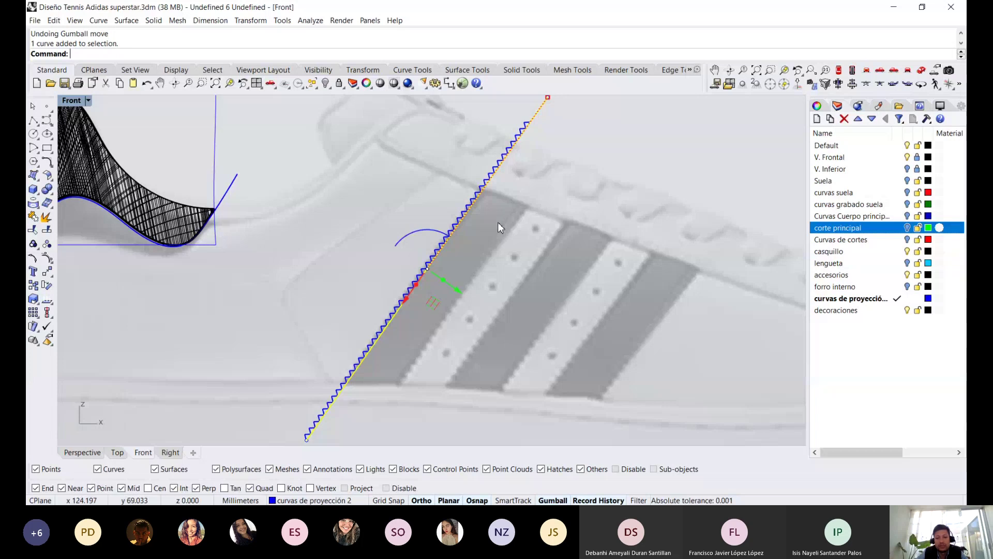
pyautogui.press('Delete')
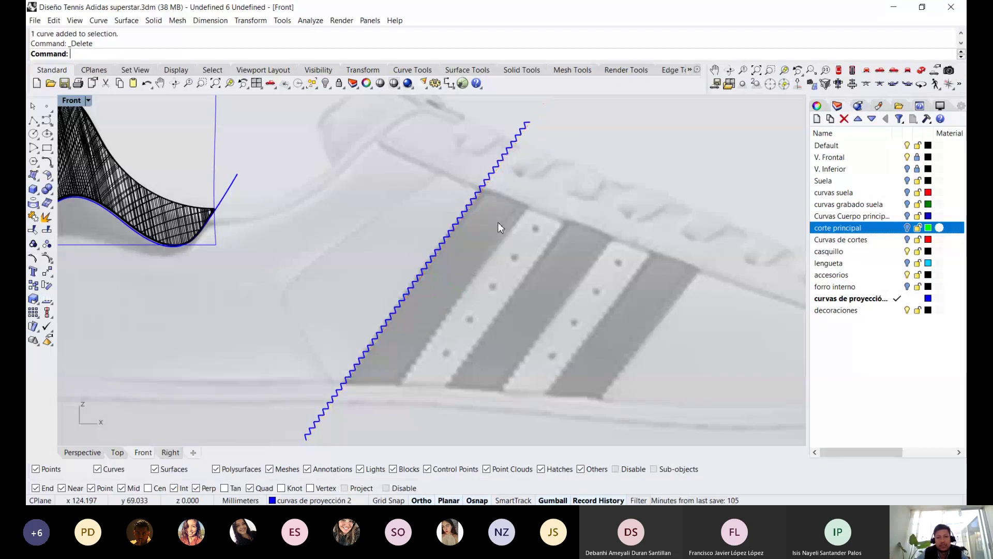
pyautogui.scroll(-1, 516, 277)
pyautogui.scroll(-1, 490, 277)
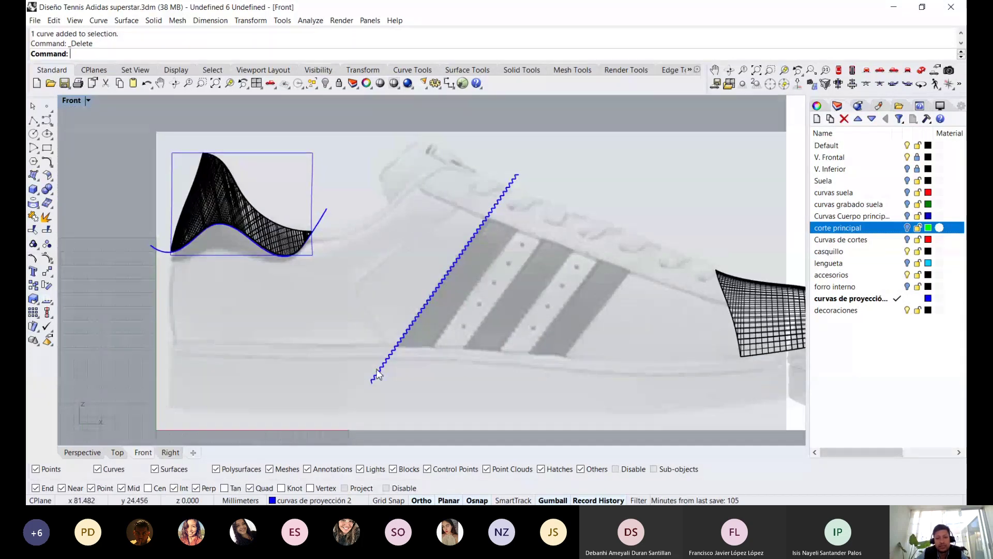
# Window-select and join the 50 zigzag segments into one curve
pyautogui.moveTo(360, 397); pyautogui.dragTo(570, 155)
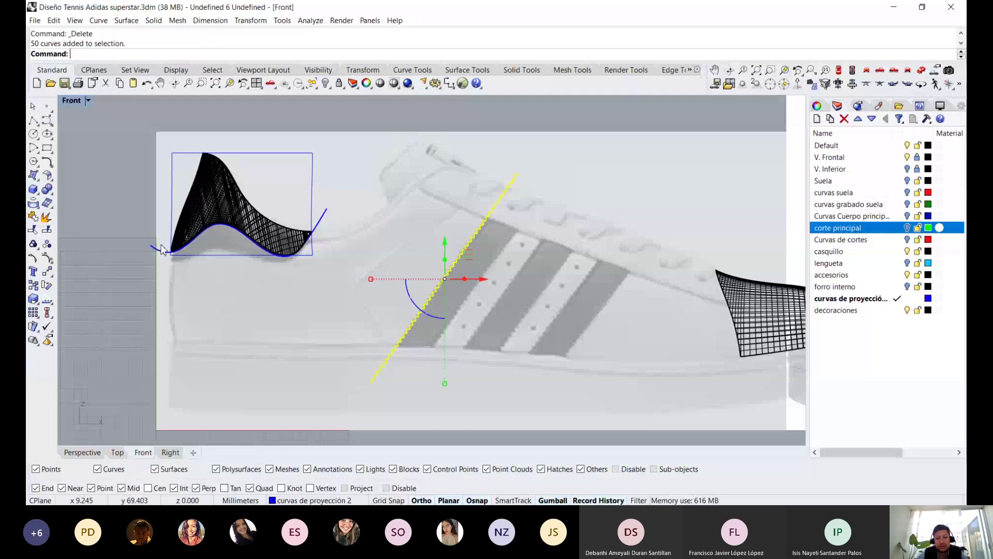
pyautogui.click(33, 229)
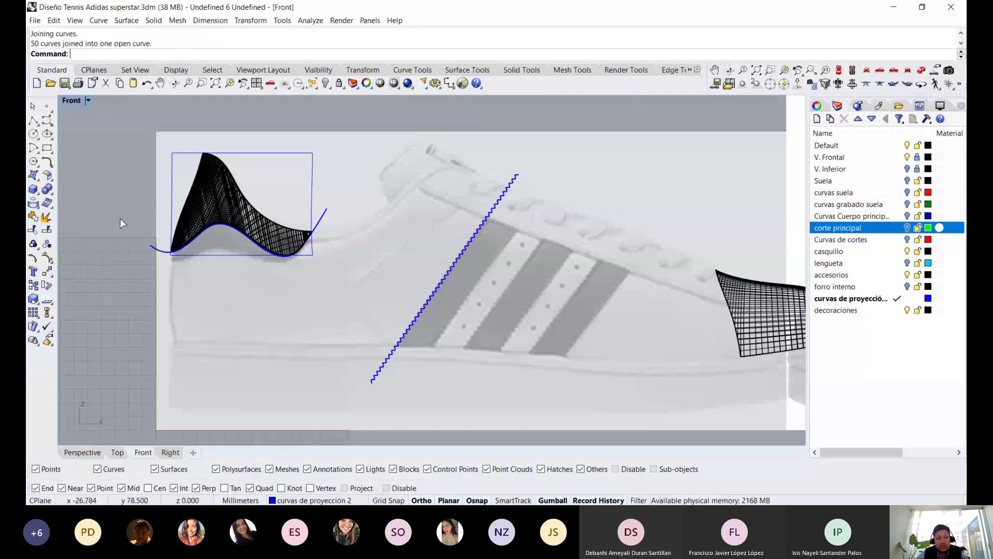
pyautogui.click(444, 265)
pyautogui.click(509, 302)
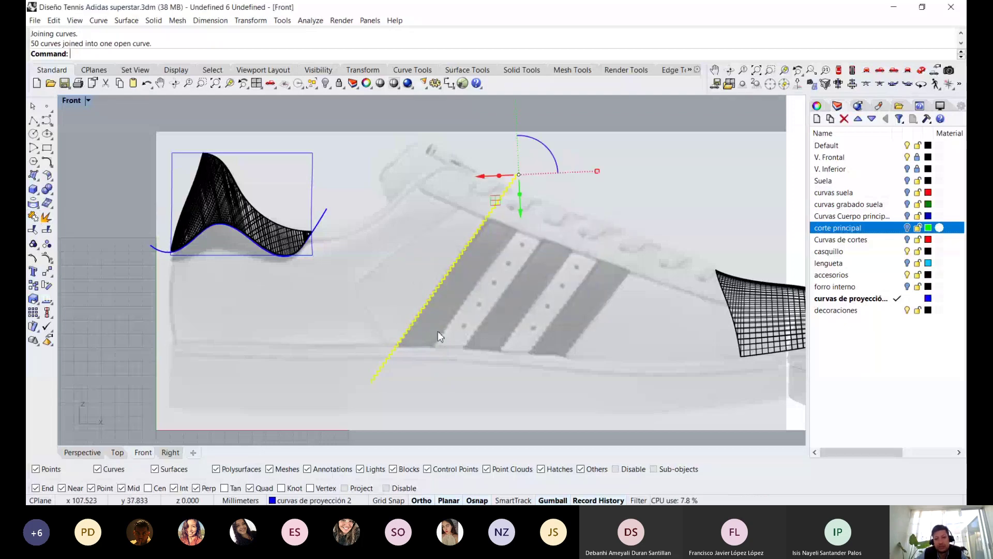
# Alt-drag copies of the zigzag curve rightward, giving four zigzag lines across the stripes
pyautogui.press('alt')
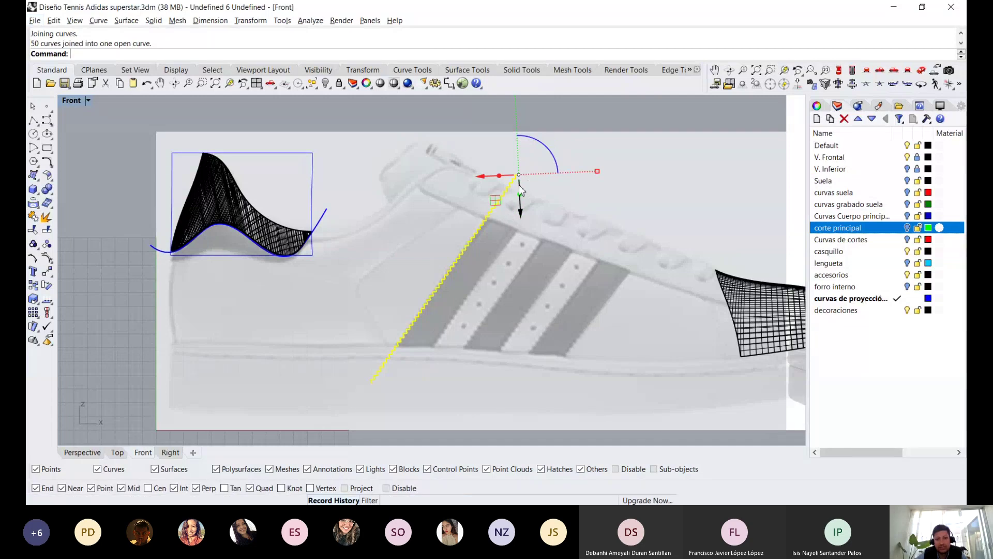
pyautogui.scroll(3, 507, 178)
pyautogui.press('alt')
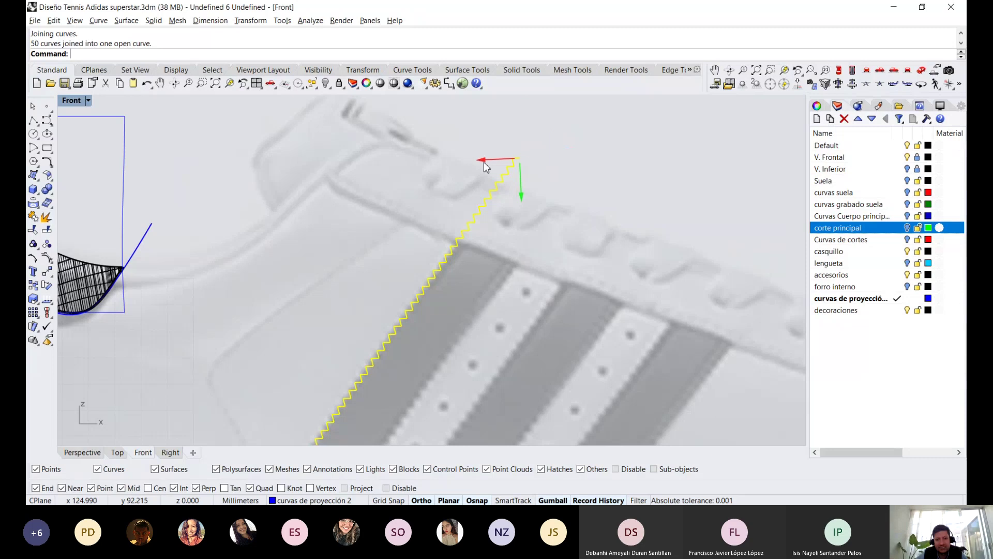
pyautogui.moveTo(481, 164); pyautogui.dragTo(563, 178)
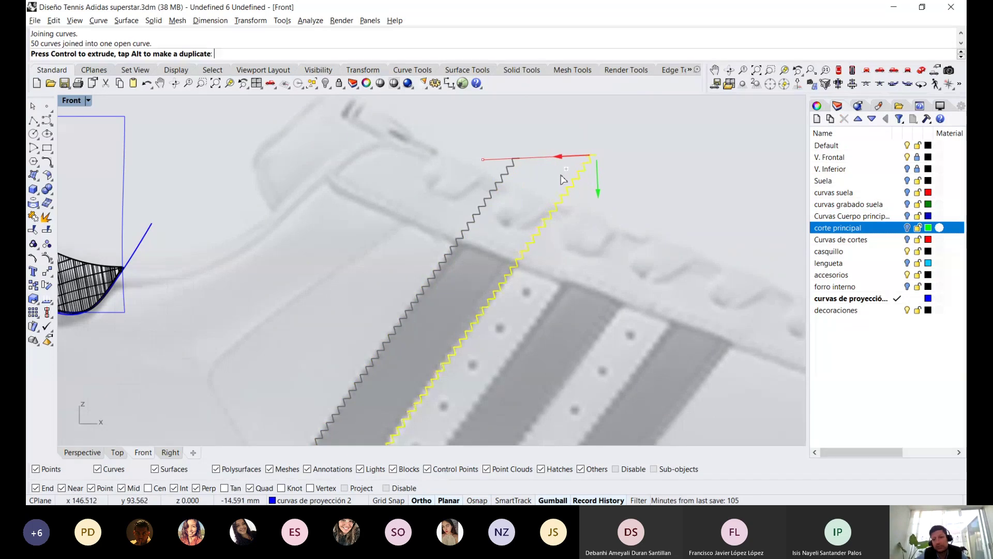
pyautogui.moveTo(561, 176); pyautogui.dragTo(557, 175)
pyautogui.scroll(-1, 519, 199)
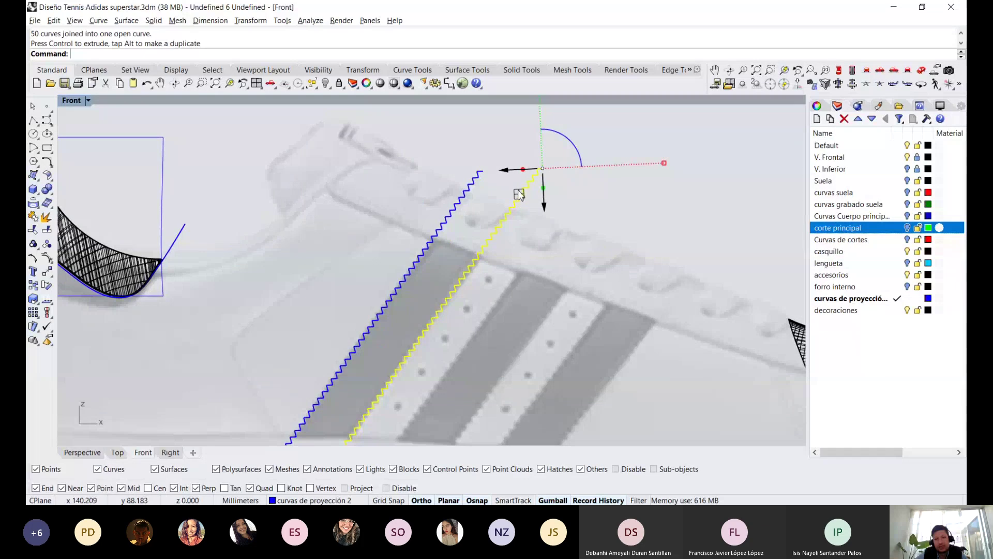
pyautogui.moveTo(519, 194); pyautogui.dragTo(561, 180)
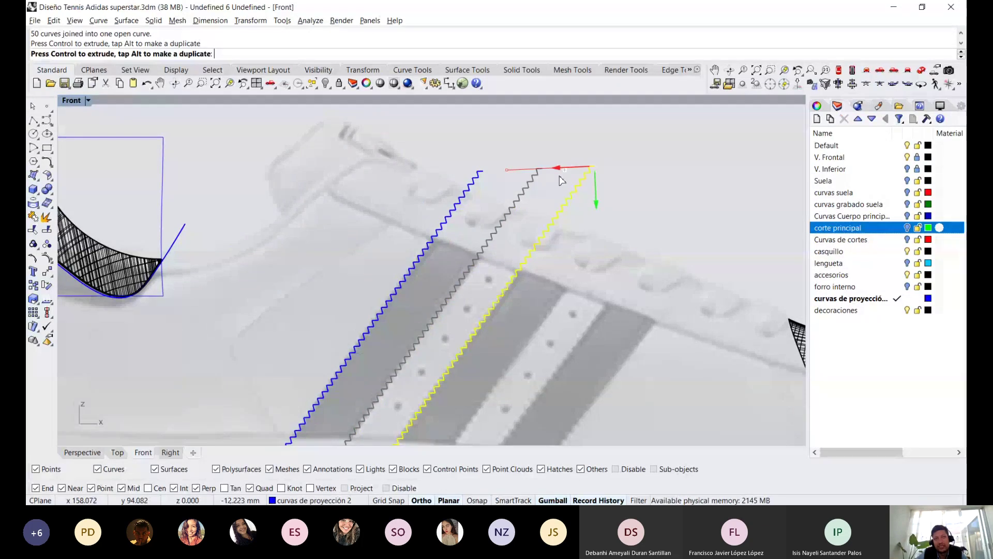
pyautogui.press('alt')
pyautogui.moveTo(561, 180); pyautogui.dragTo(620, 178)
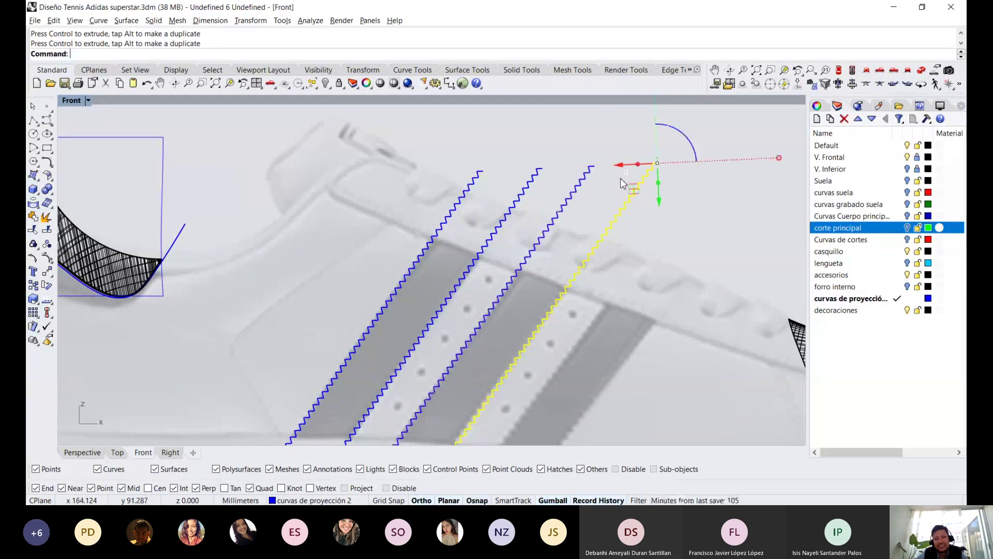
pyautogui.scroll(-2, 543, 221)
pyautogui.scroll(-2, 542, 245)
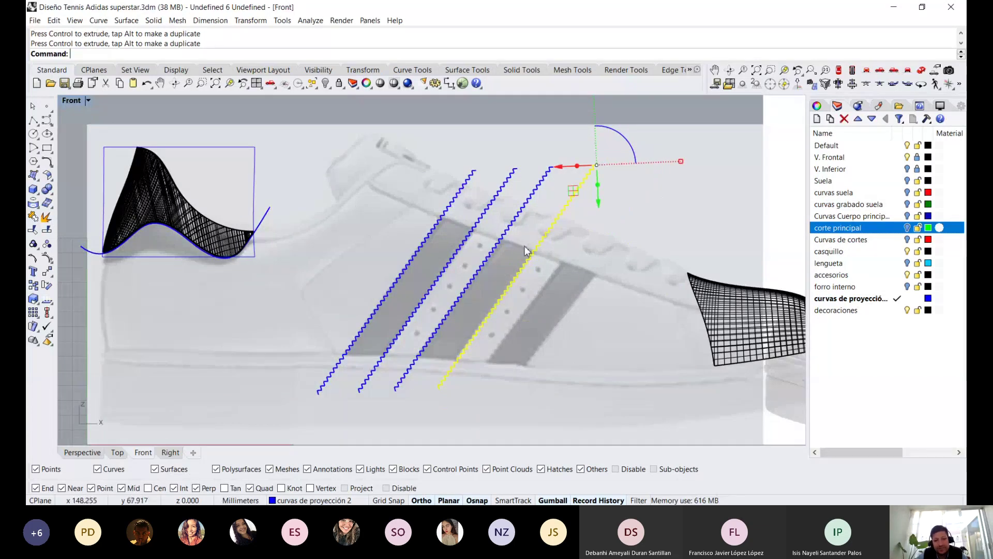
pyautogui.click(538, 278)
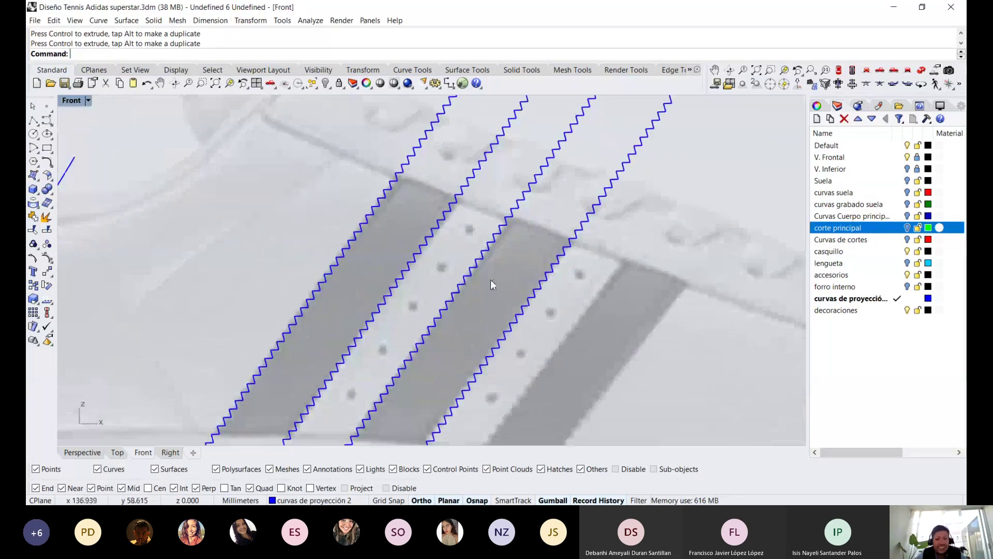
# Try shifting the rightmost zigzag curve to the right, then undo the shift
pyautogui.scroll(1, 491, 279)
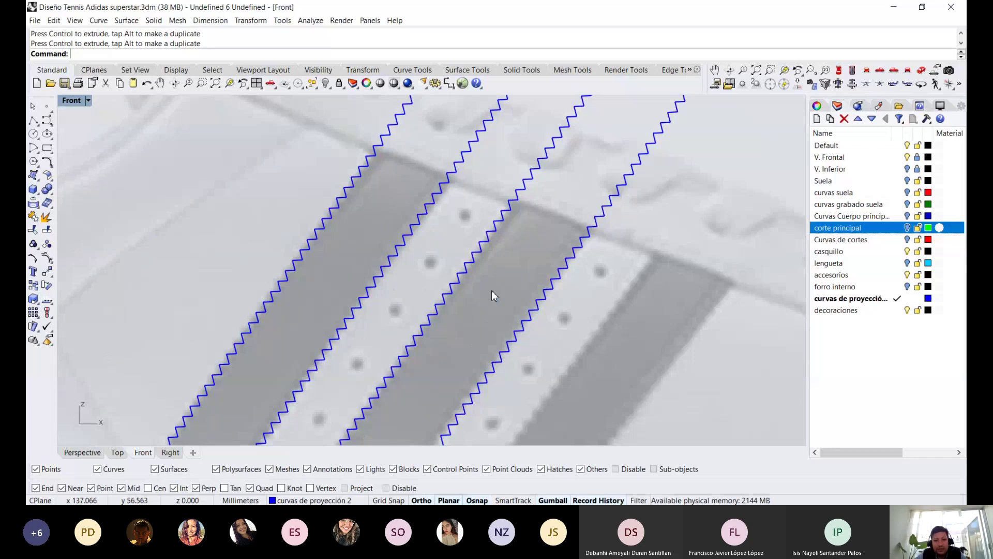
pyautogui.scroll(-3, 491, 290)
pyautogui.click(593, 155)
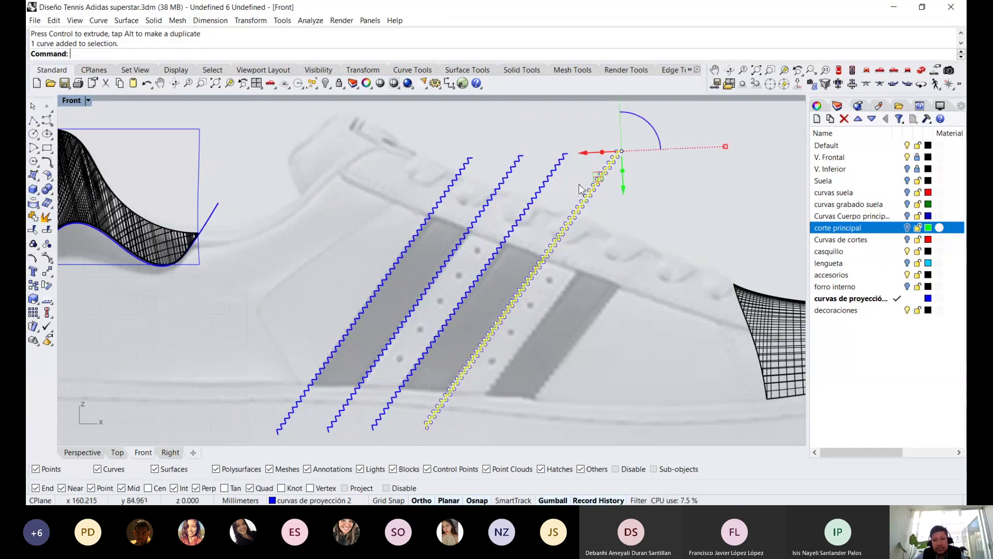
pyautogui.scroll(2, 593, 156)
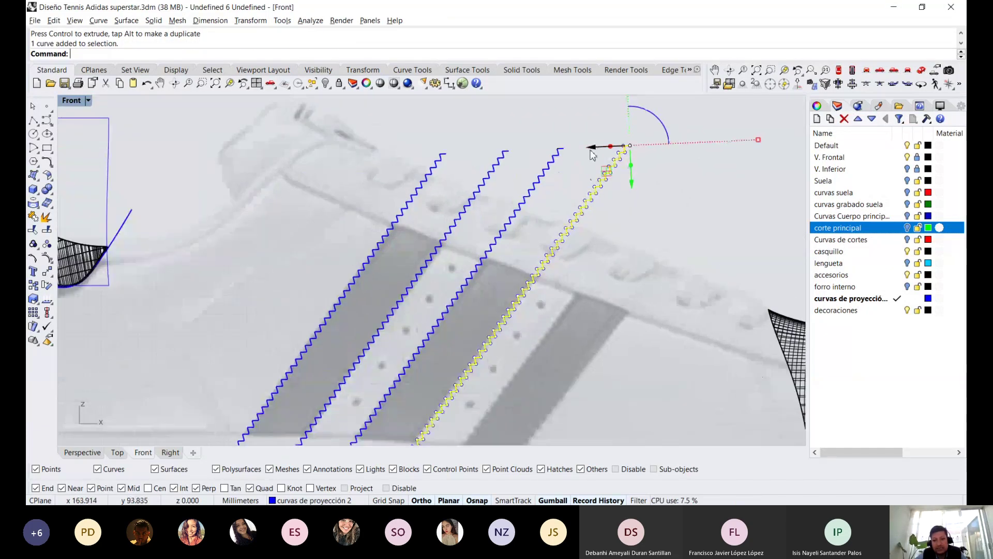
pyautogui.moveTo(593, 155)
pyautogui.mouseDown()
pyautogui.moveTo(647, 165)
pyautogui.moveTo(612, 206)
pyautogui.mouseUp()
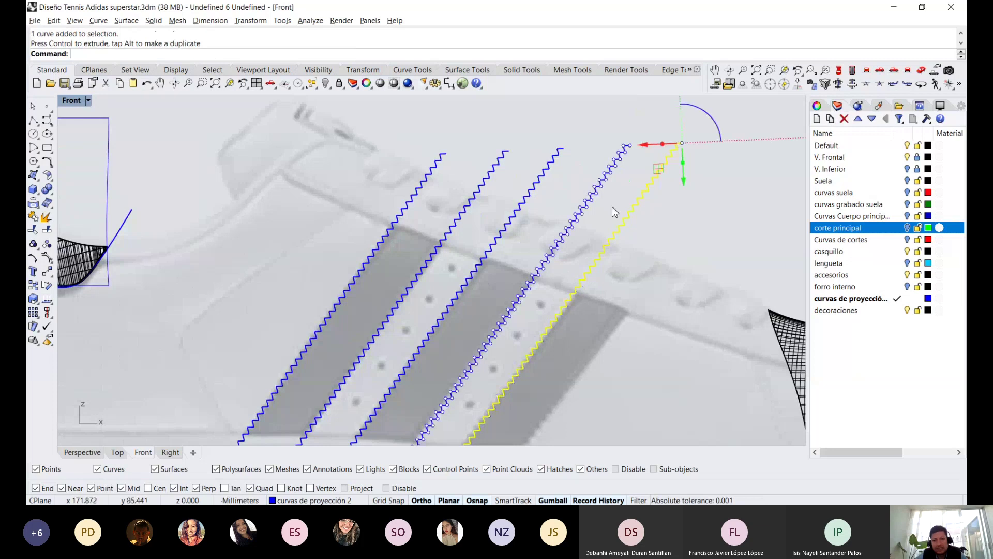
pyautogui.scroll(-1, 612, 206)
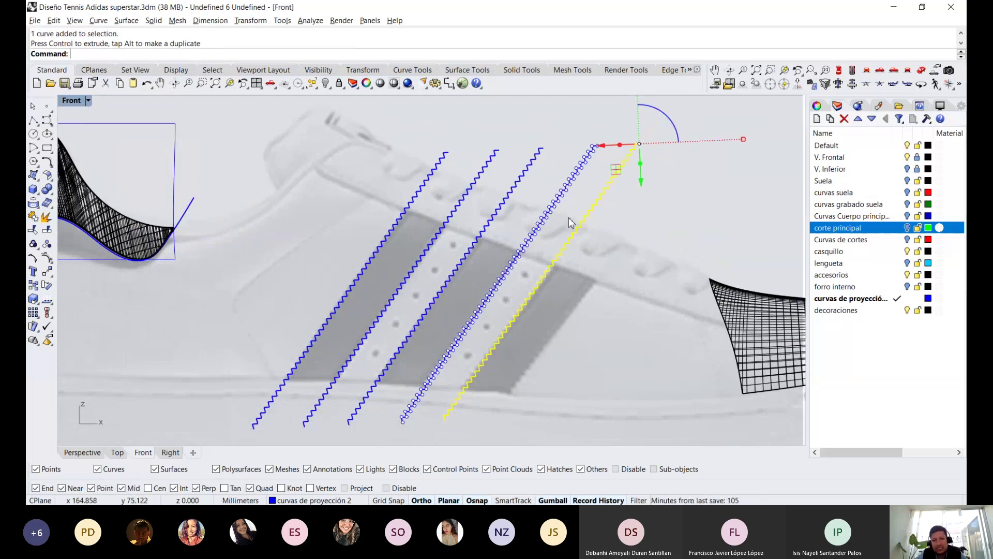
pyautogui.hotkey('ctrl', 'z')
# Move the two rightmost zigzag curves right with copies, dismissing the history warning
pyautogui.click(479, 257)
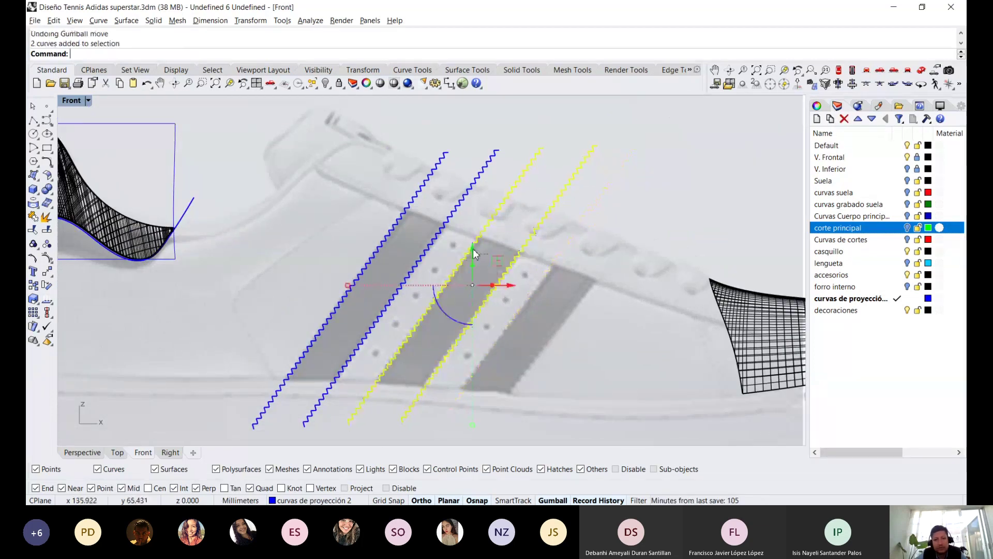
pyautogui.moveTo(512, 282); pyautogui.dragTo(604, 291)
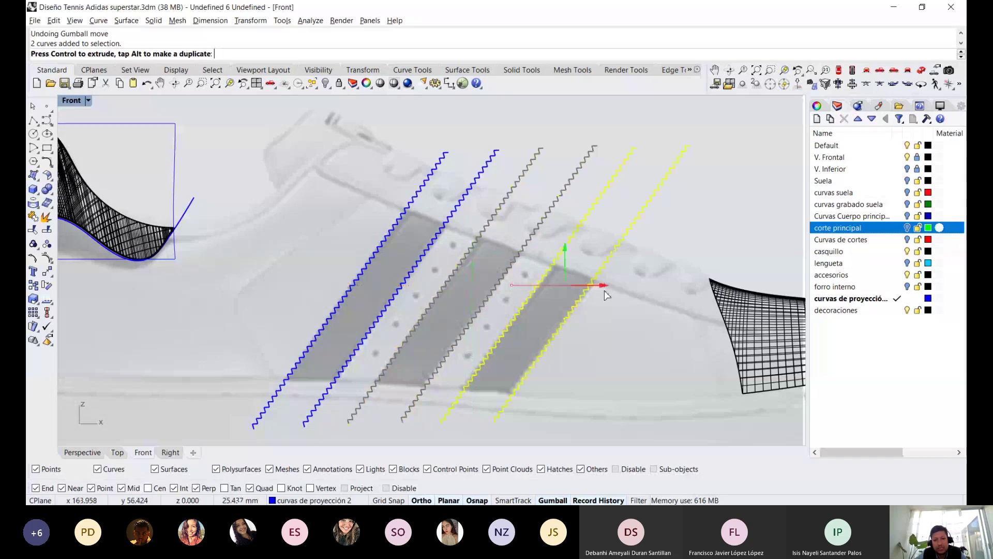
pyautogui.click(513, 308)
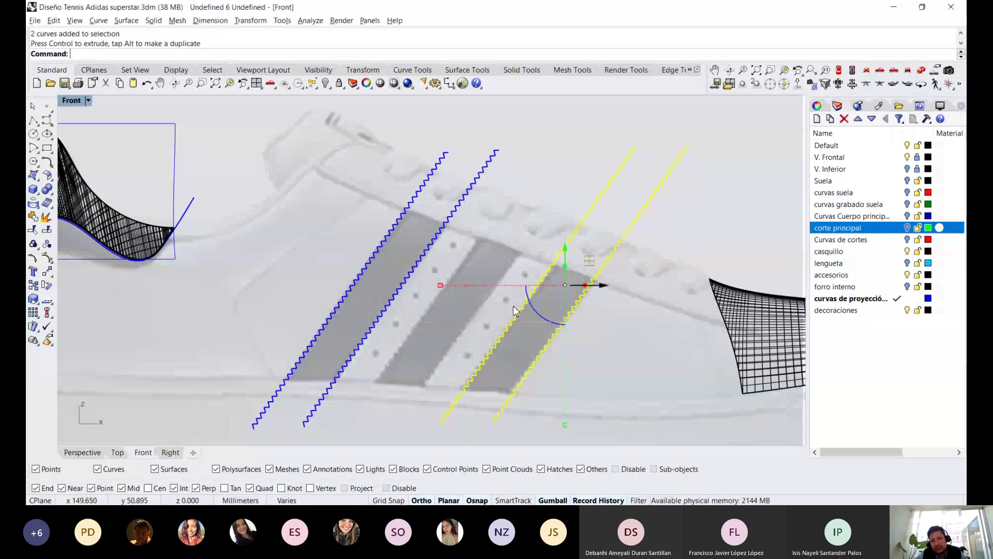
pyautogui.hotkey('ctrl', 'z')
pyautogui.moveTo(513, 287)
pyautogui.mouseDown()
pyautogui.moveTo(609, 299)
pyautogui.moveTo(603, 290)
pyautogui.mouseUp()
pyautogui.press('Escape')
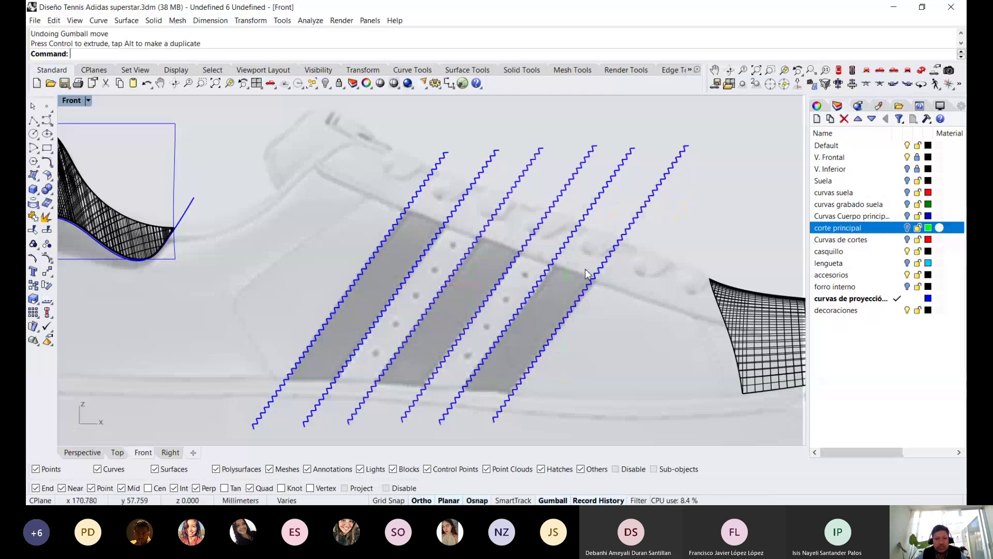
# Drag the last zigzag pair into its final place beside the third stripe and deselect
pyautogui.scroll(-5, 575, 265)
pyautogui.scroll(2, 575, 266)
pyautogui.scroll(2, 563, 284)
pyautogui.scroll(2, 561, 287)
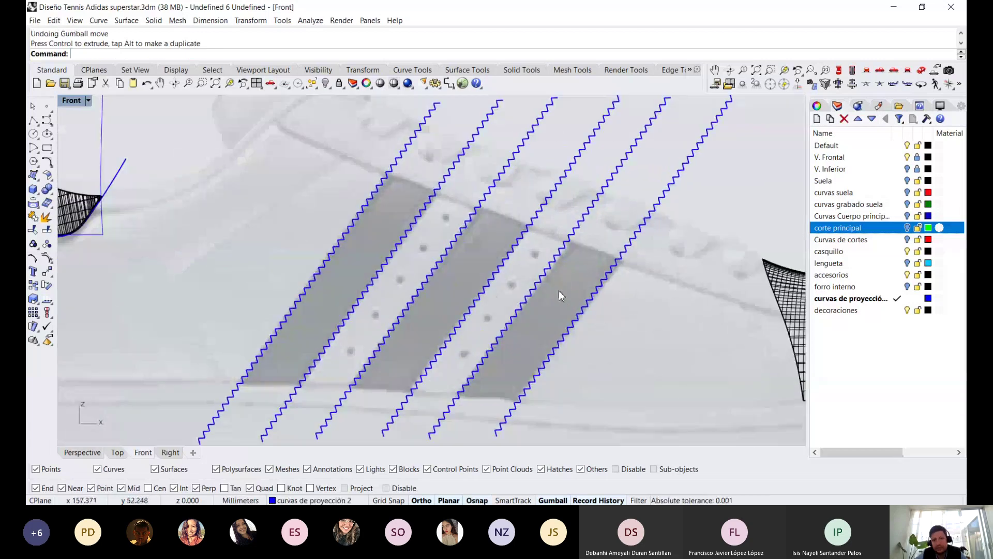
pyautogui.moveTo(600, 319); pyautogui.dragTo(541, 270)
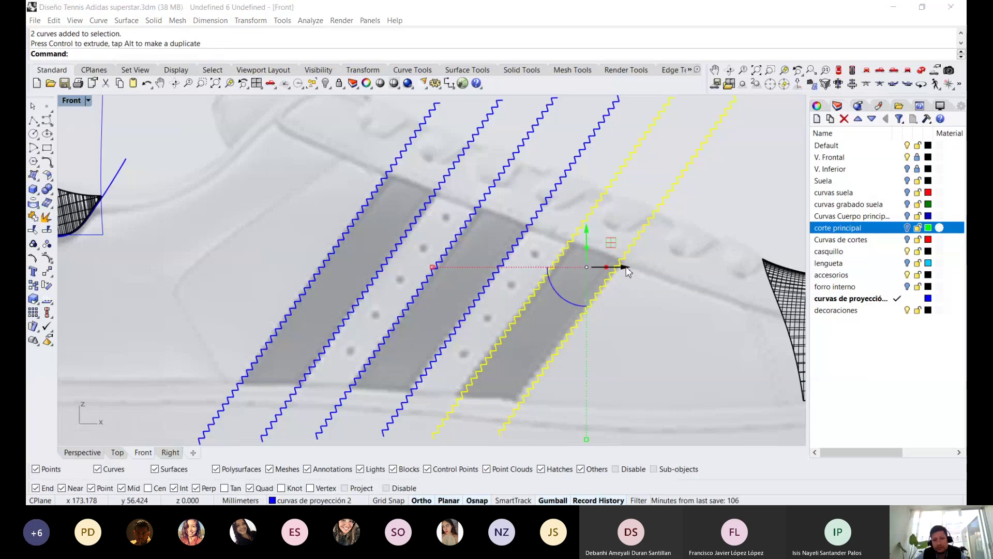
pyautogui.moveTo(621, 266); pyautogui.dragTo(618, 266)
pyautogui.click(495, 304)
pyautogui.click(631, 331)
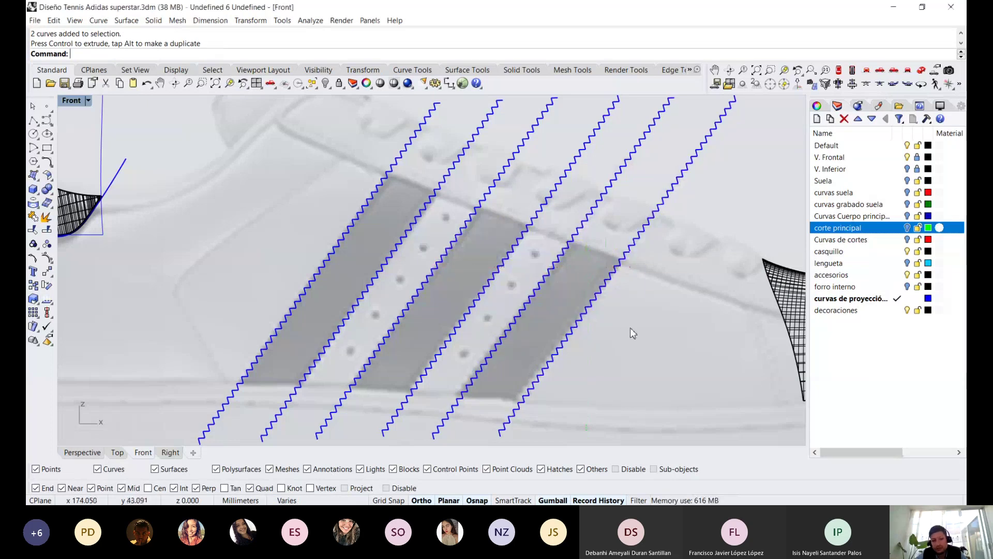
pyautogui.scroll(-5, 630, 327)
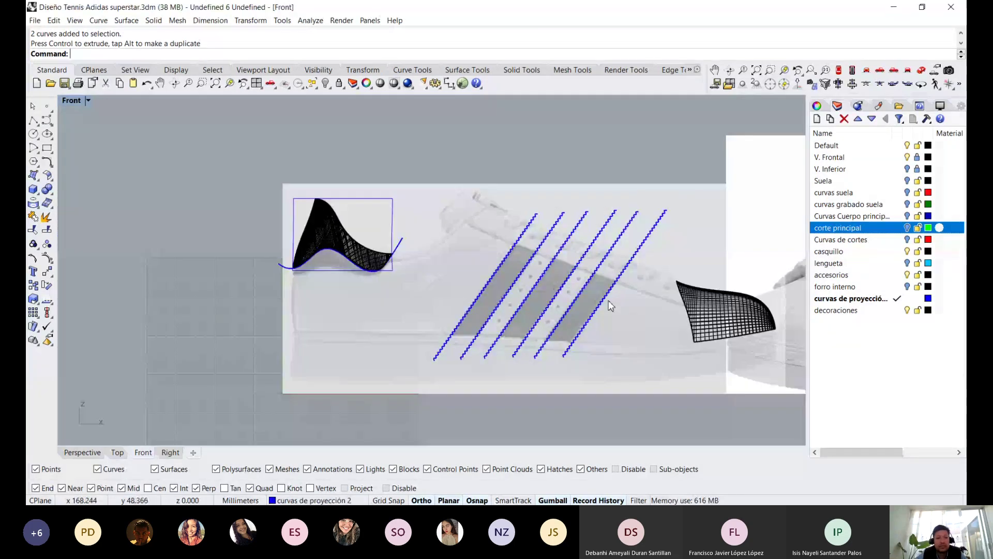
pyautogui.scroll(3, 611, 305)
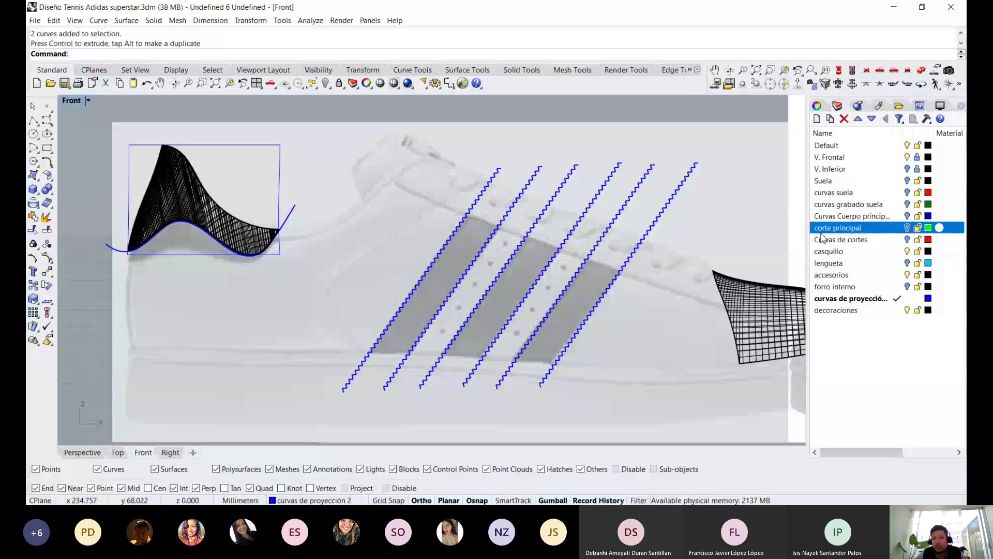
# Show the corte principal upper in a shaded Perspective view, orbited toward the toe
pyautogui.click(908, 229)
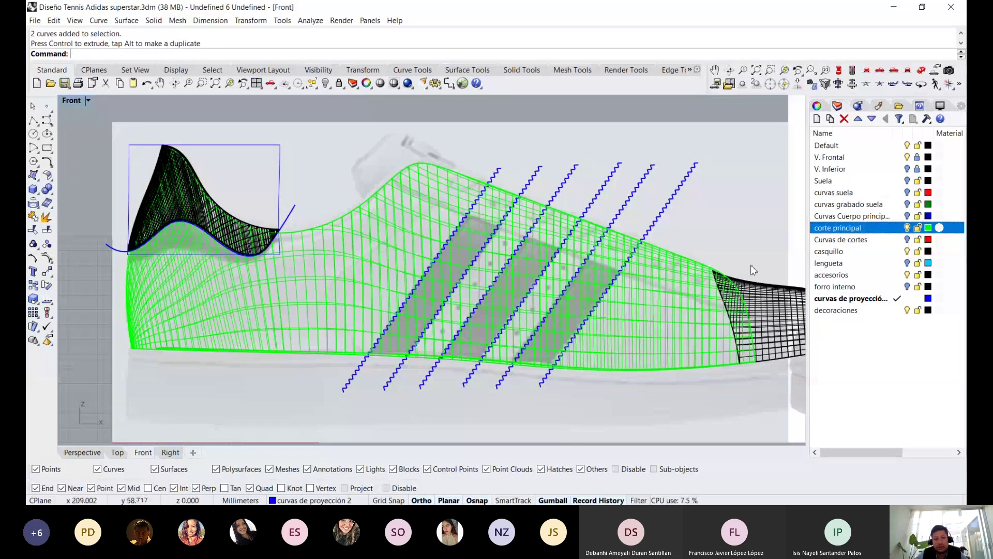
pyautogui.click(104, 453)
pyautogui.hotkey('ctrl', 'alt', 's')
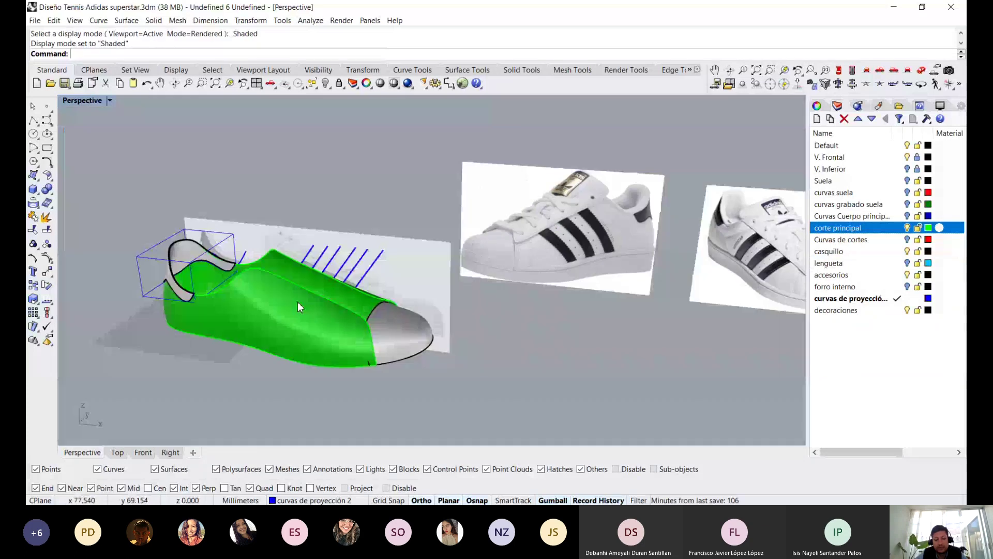
pyautogui.moveTo(297, 303)
pyautogui.mouseDown(button='right')
pyautogui.moveTo(354, 239)
pyautogui.moveTo(167, 201)
pyautogui.moveTo(417, 259)
pyautogui.moveTo(500, 246)
pyautogui.moveTo(497, 211)
pyautogui.moveTo(518, 275)
pyautogui.moveTo(267, 332)
pyautogui.moveTo(486, 266)
pyautogui.moveTo(345, 312)
pyautogui.mouseUp(button='right')
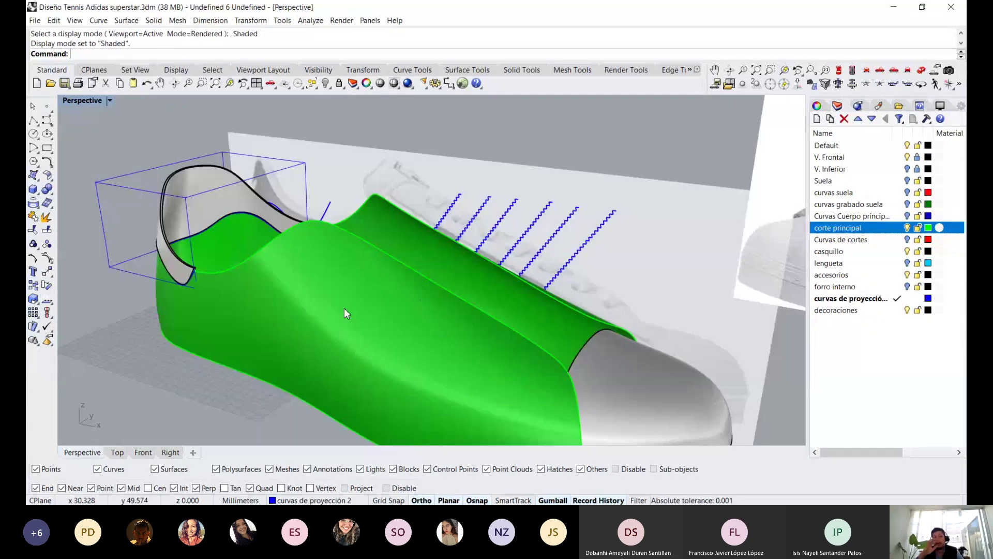
# Turn off Record History and select the green upper surface
pyautogui.click(344, 308)
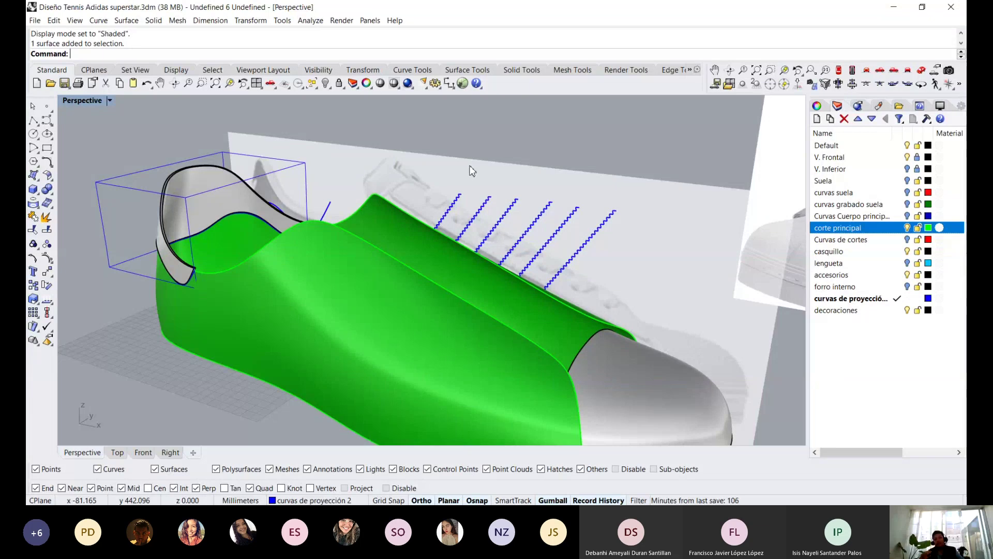
pyautogui.click(587, 500)
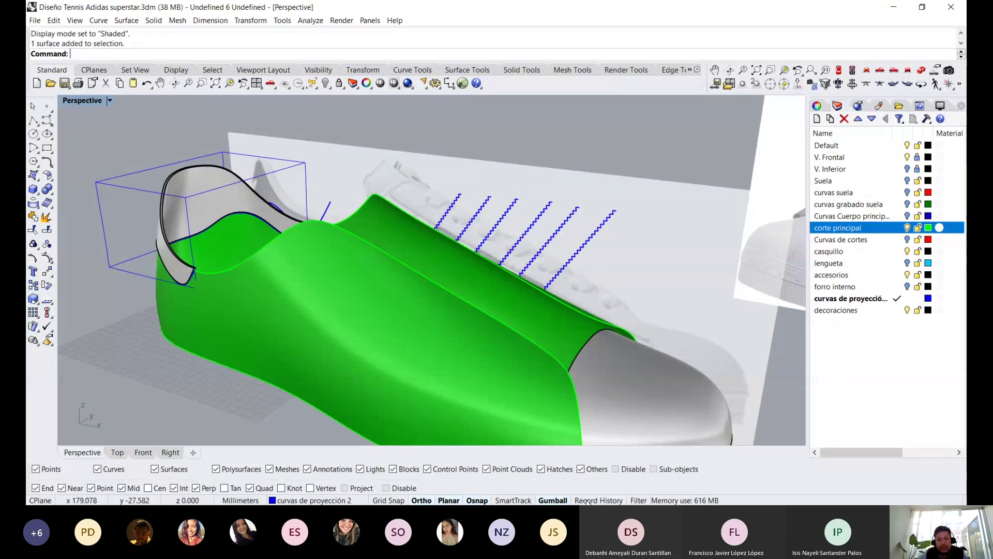
pyautogui.click(262, 287)
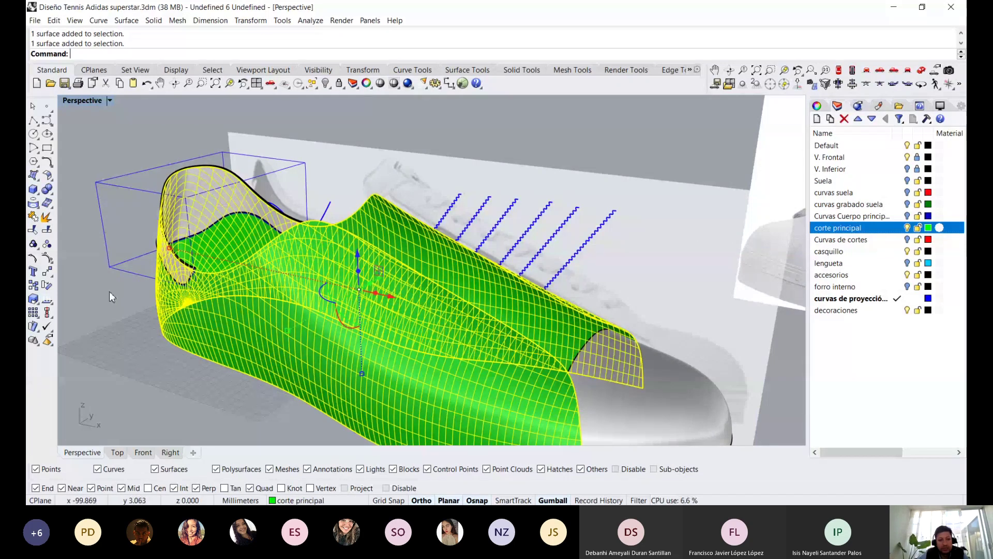
# Copy the green upper in place and hide the copy as a backup
pyautogui.click(34, 289)
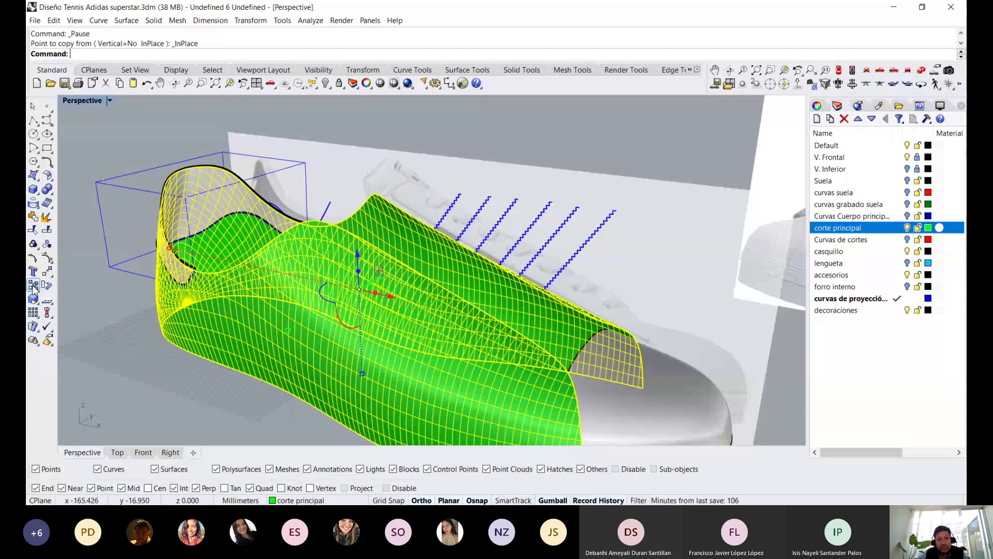
pyautogui.middleClick(328, 139)
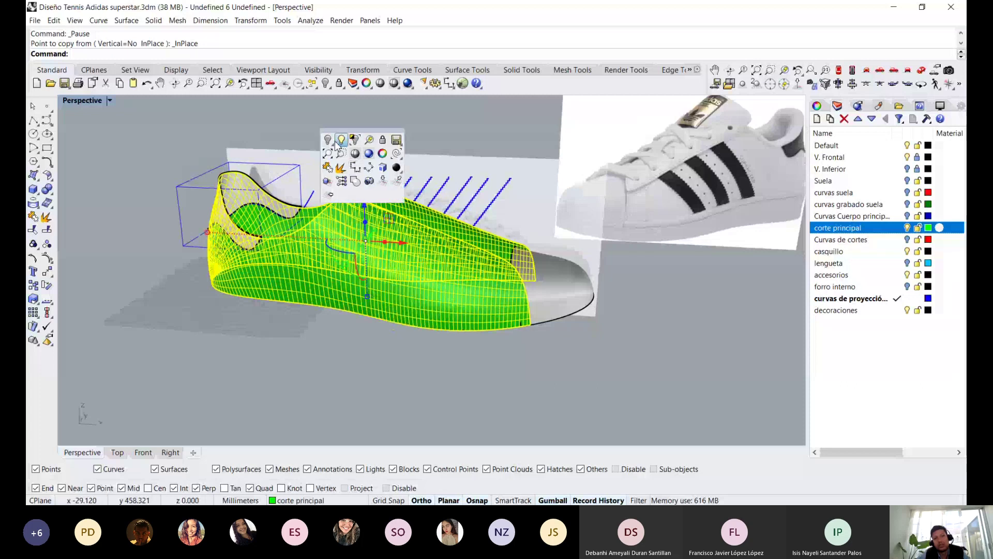
pyautogui.click(328, 139)
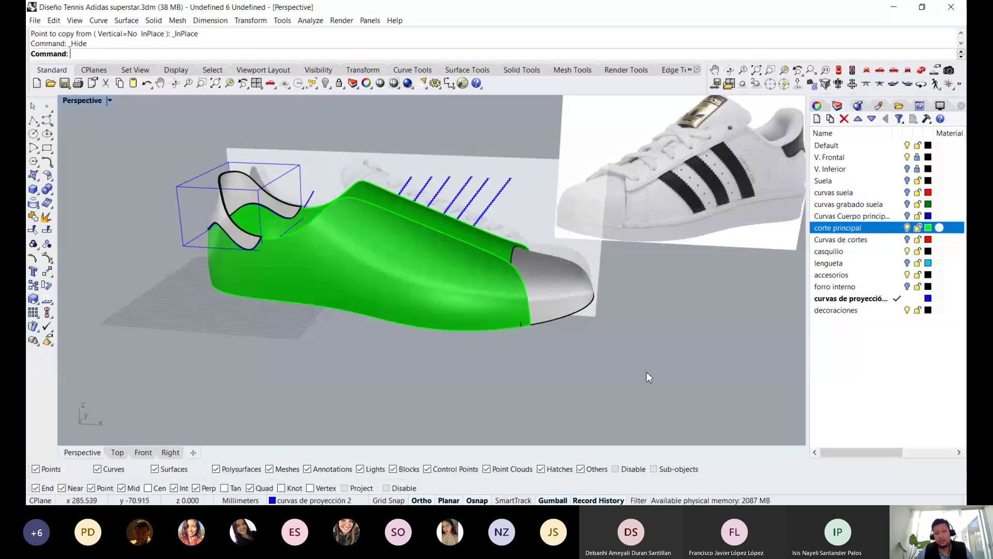
pyautogui.scroll(3, 414, 229)
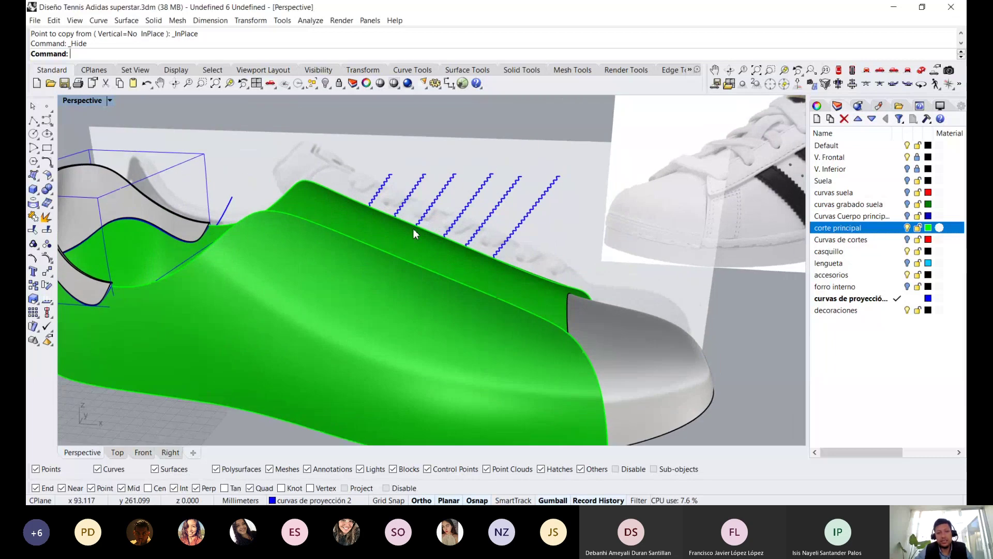
pyautogui.click(322, 245)
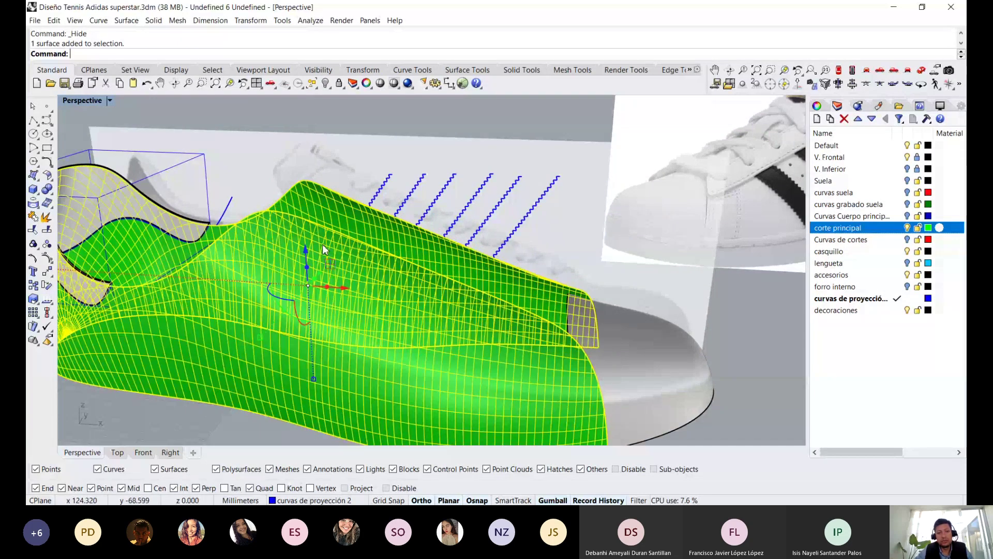
pyautogui.click(349, 179)
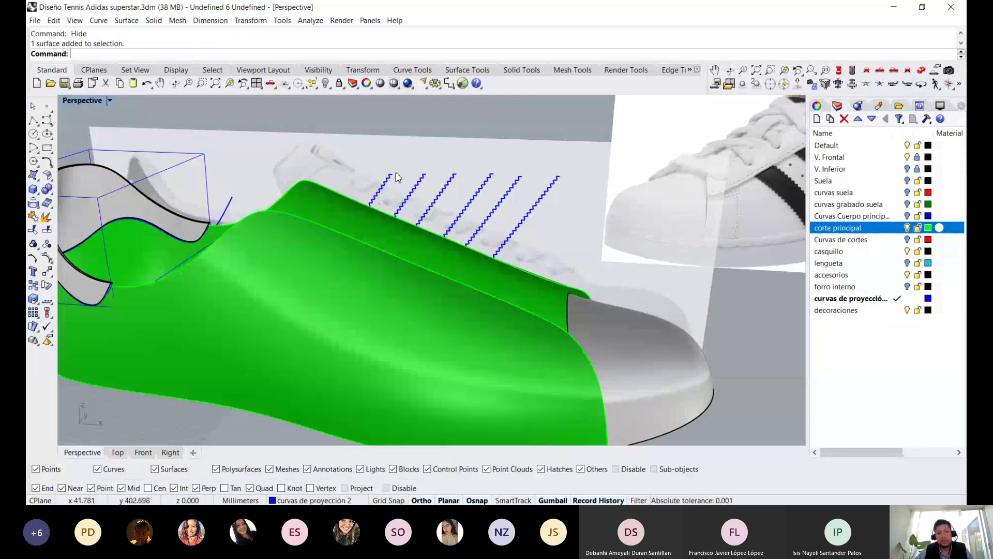
pyautogui.moveTo(396, 177)
pyautogui.mouseDown(button='right')
pyautogui.moveTo(454, 203)
pyautogui.moveTo(486, 198)
pyautogui.mouseUp(button='right')
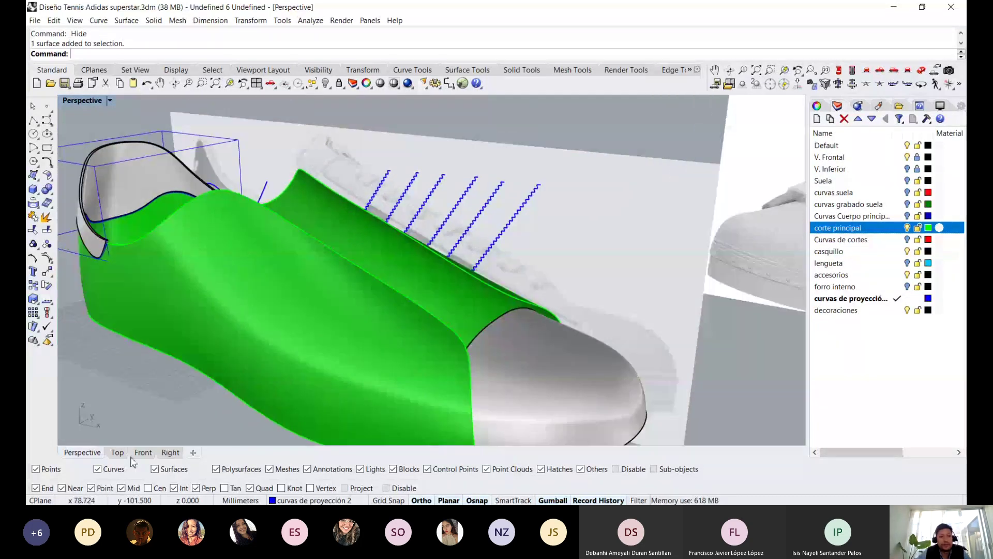
# In the Front view, start Project and window-select all six zigzag curves
pyautogui.click(143, 452)
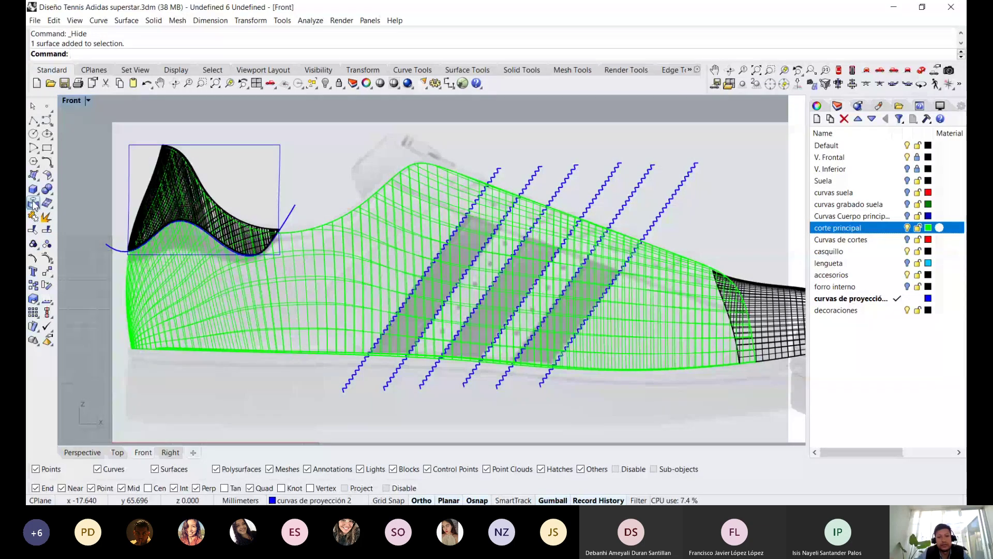
pyautogui.click(33, 204)
pyautogui.moveTo(728, 144); pyautogui.dragTo(482, 179)
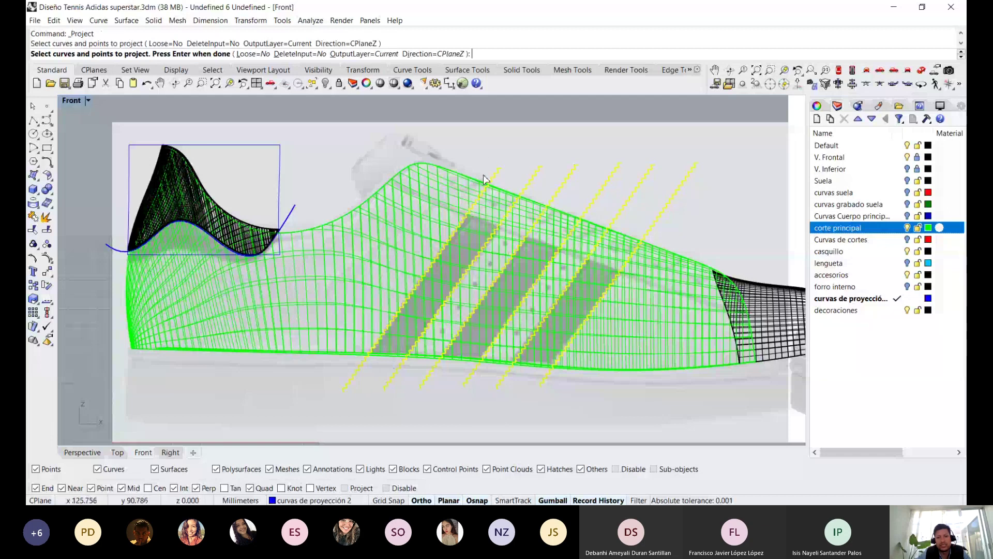
pyautogui.press('Return')
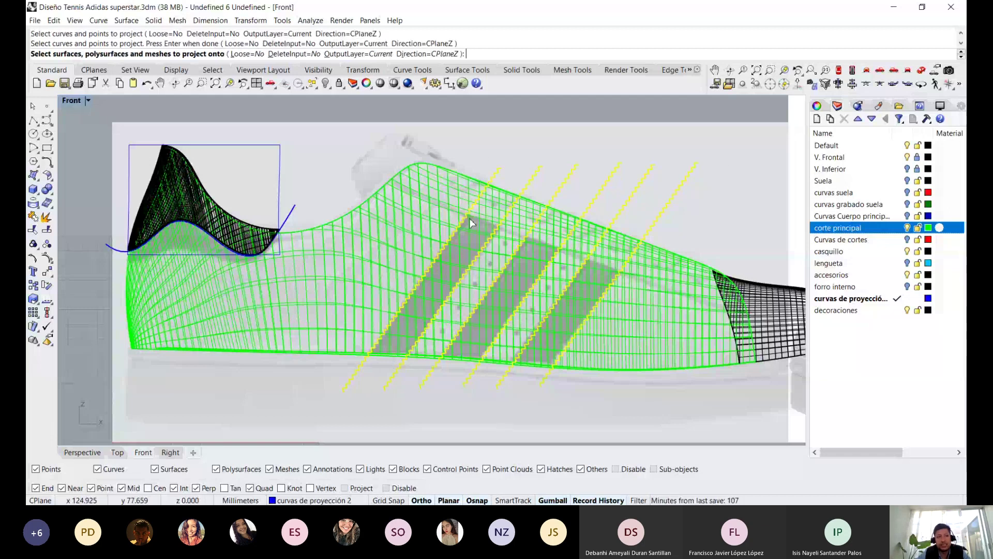
# Project the six zigzag curves onto the green upper and return to Perspective
pyautogui.click(420, 216)
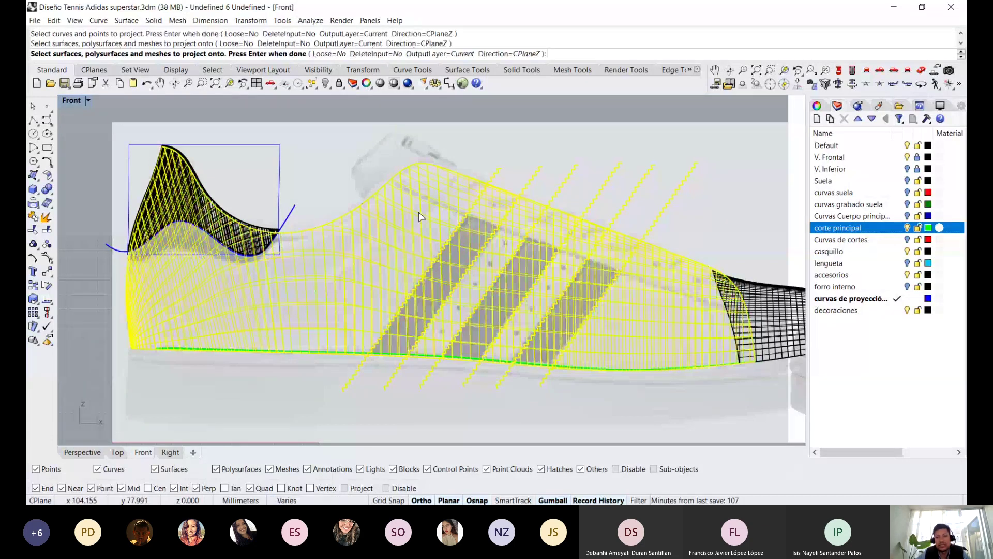
pyautogui.press('Return')
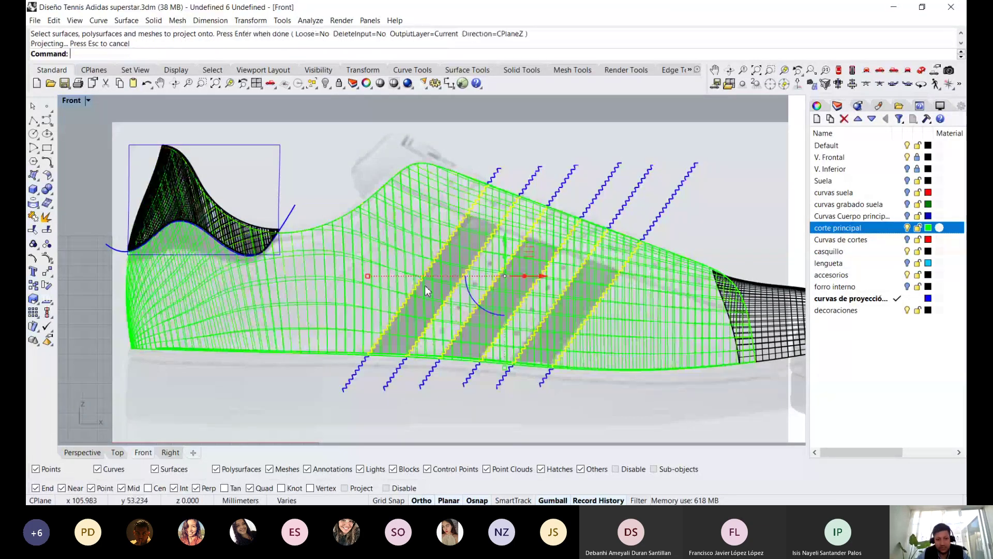
pyautogui.click(89, 453)
pyautogui.press('Escape')
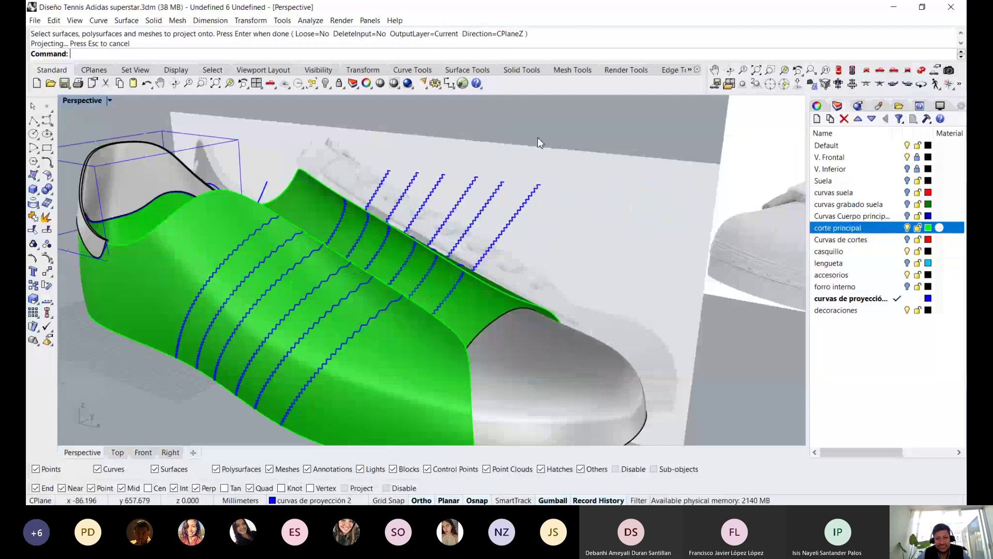
# Inspect the projected curves from the side, then select the green upper surface
pyautogui.scroll(-5, 364, 259)
pyautogui.moveTo(364, 257)
pyautogui.mouseDown(button='right')
pyautogui.moveTo(355, 212)
pyautogui.moveTo(321, 244)
pyautogui.moveTo(486, 325)
pyautogui.moveTo(457, 191)
pyautogui.mouseUp(button='right')
pyautogui.scroll(3, 356, 212)
pyautogui.scroll(2, 383, 185)
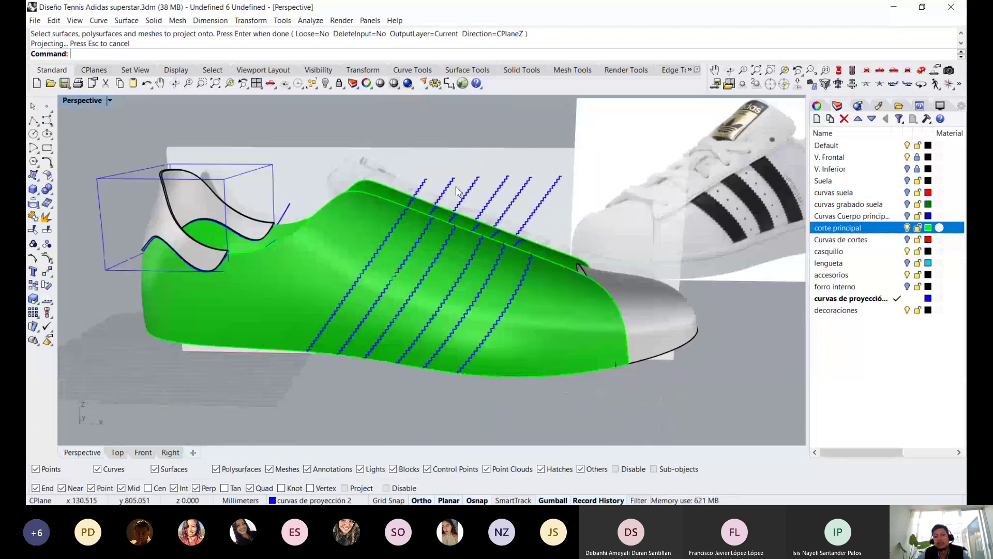
pyautogui.scroll(1, 457, 192)
pyautogui.scroll(1, 457, 192)
pyautogui.scroll(1, 457, 191)
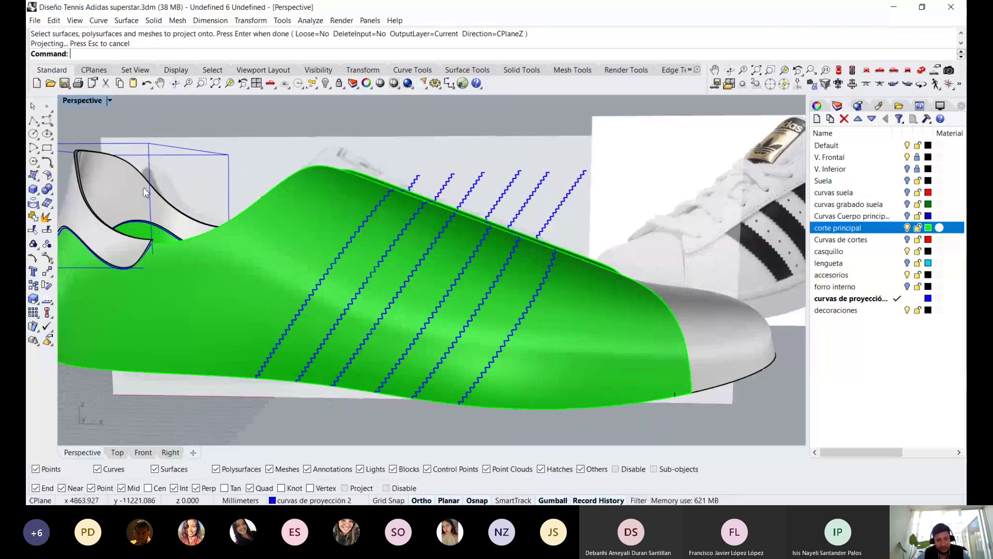
pyautogui.click(284, 228)
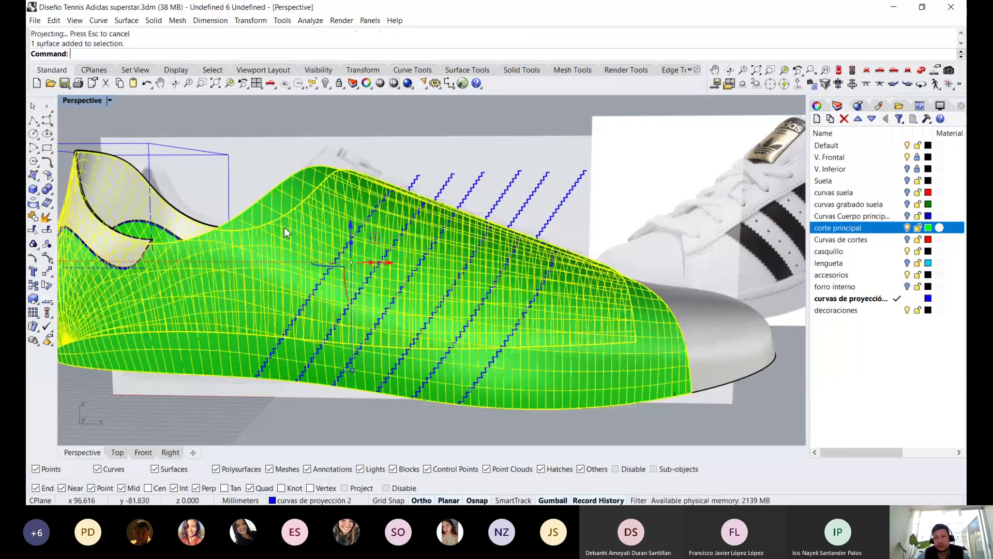
# Move the upper surface onto the decoraciones layer
pyautogui.rightClick(866, 311)
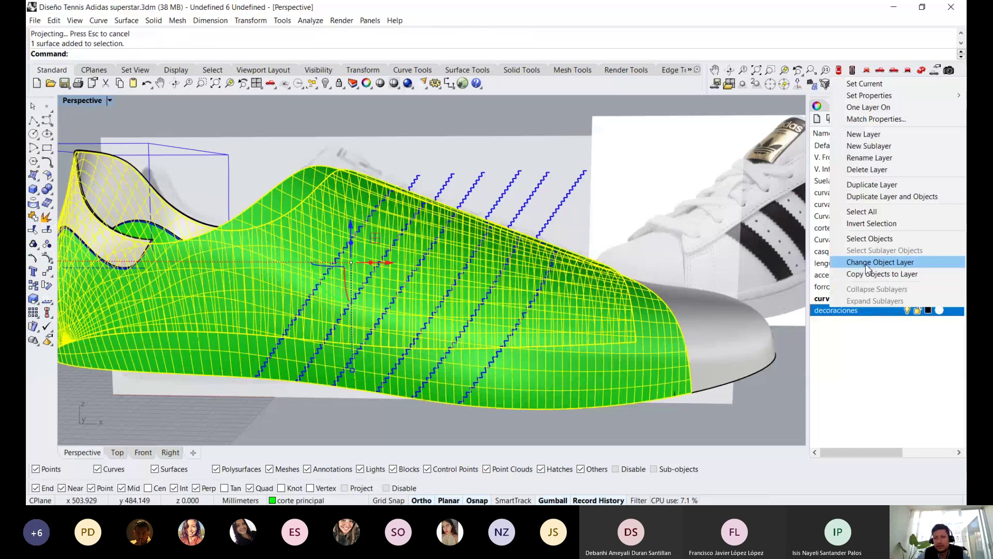
pyautogui.click(867, 263)
pyautogui.press('Escape')
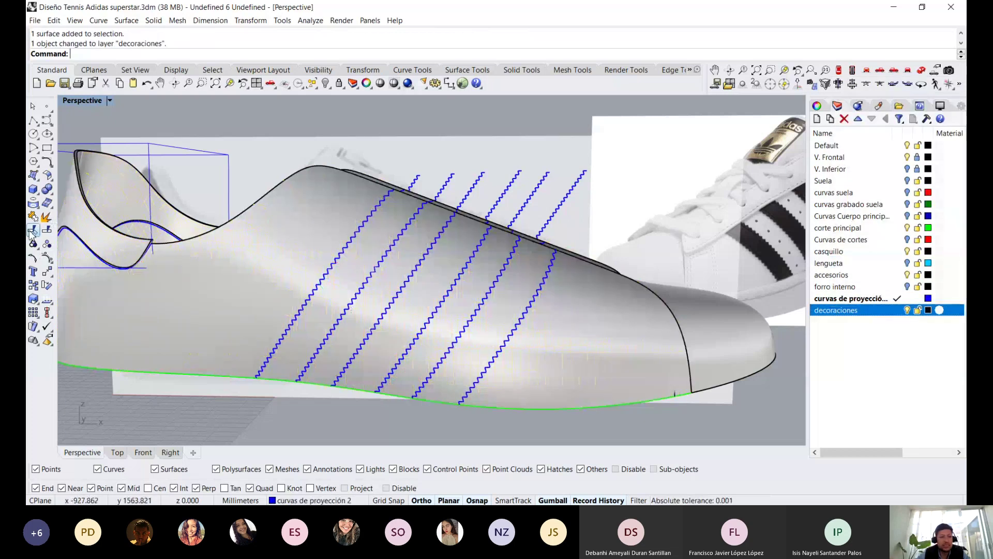
# Start Trim with the projected zigzag curves as the cutting objects
pyautogui.click(33, 231)
pyautogui.moveTo(287, 211)
pyautogui.mouseDown(button='right')
pyautogui.moveTo(399, 337)
pyautogui.moveTo(300, 324)
pyautogui.mouseUp(button='right')
pyautogui.moveTo(300, 326); pyautogui.dragTo(450, 196)
pyautogui.moveTo(449, 196); pyautogui.dragTo(350, 170, button='right')
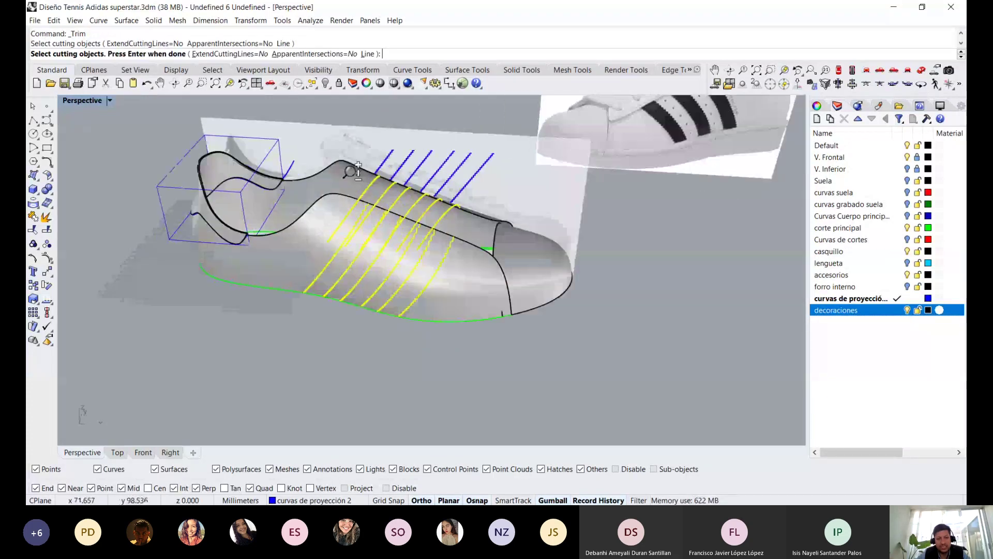
pyautogui.rightClick(350, 170)
# Trim away the surface pieces between the stripes and toe cap, dismissing the history warning
pyautogui.moveTo(353, 223); pyautogui.dragTo(343, 180, button='right')
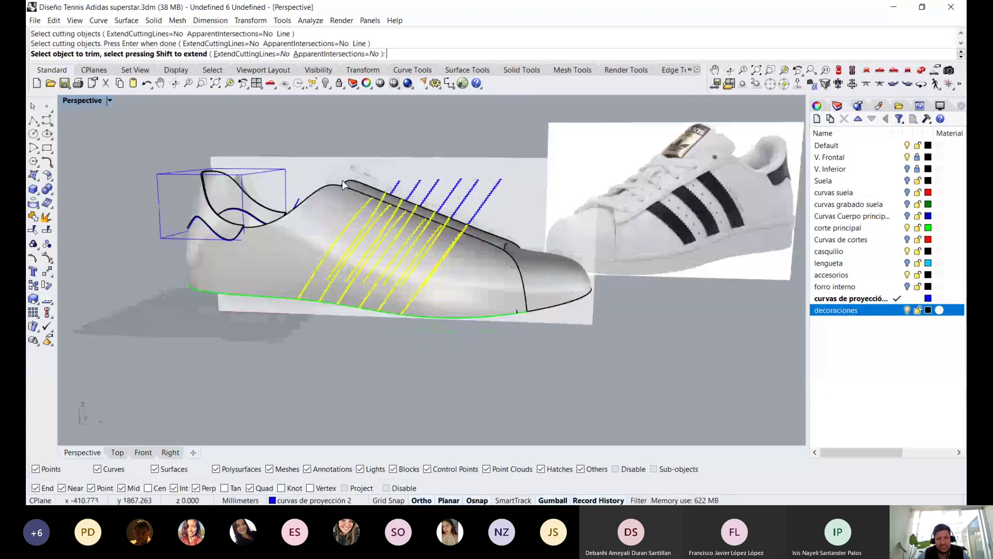
pyautogui.scroll(3, 342, 180)
pyautogui.click(413, 244)
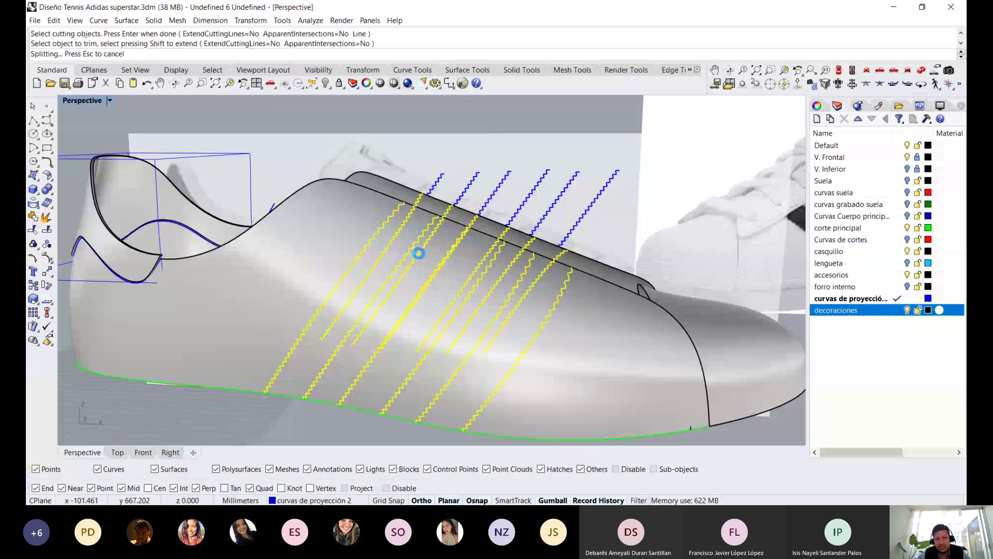
pyautogui.moveTo(388, 188); pyautogui.dragTo(437, 247, button='right')
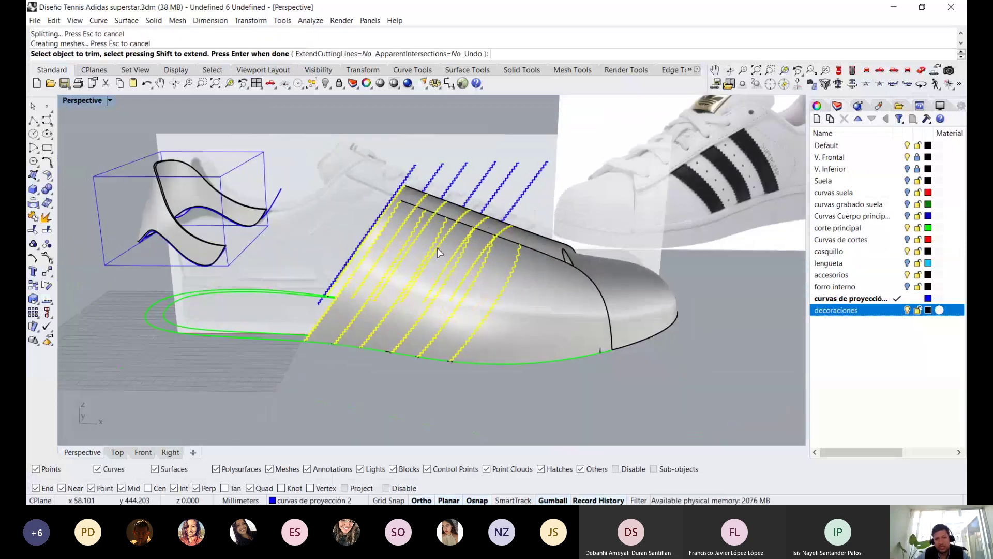
pyautogui.click(525, 287)
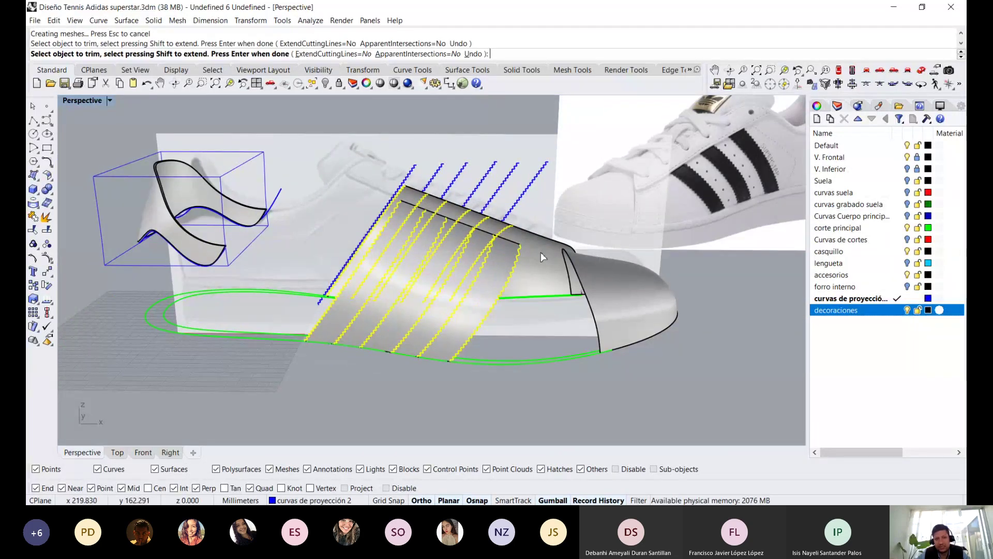
pyautogui.click(541, 252)
pyautogui.scroll(3, 521, 225)
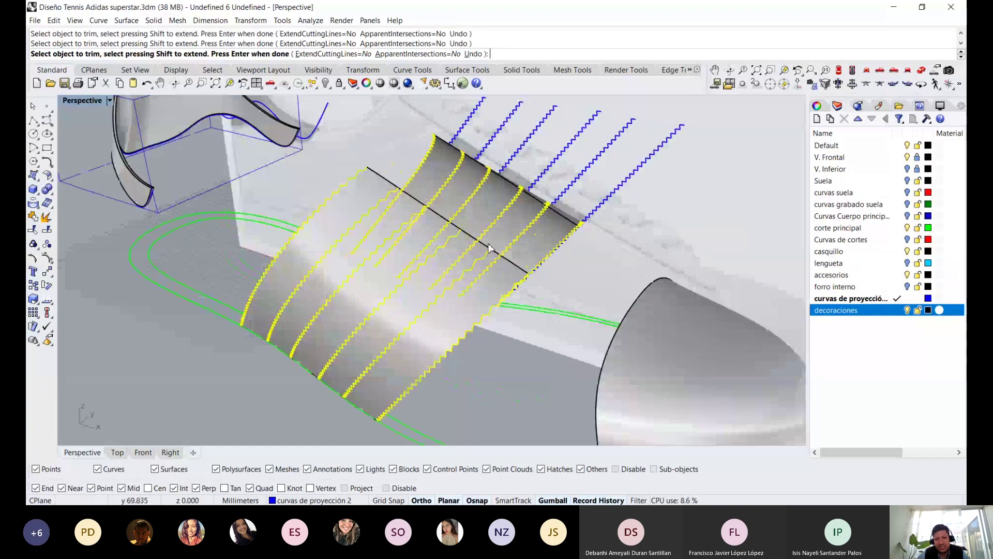
pyautogui.scroll(-1, 476, 237)
pyautogui.click(476, 238)
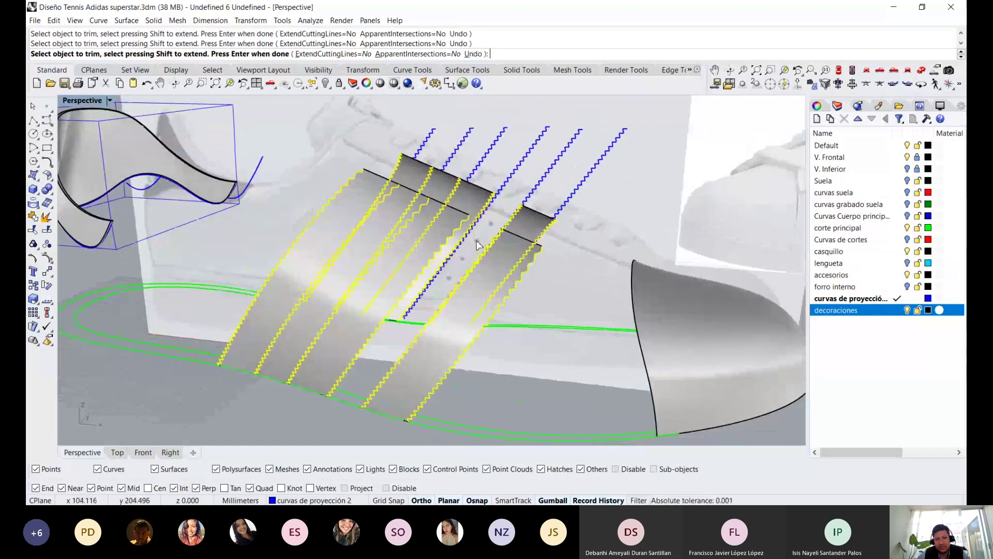
pyautogui.moveTo(404, 218)
pyautogui.mouseDown(button='right')
pyautogui.moveTo(431, 212)
pyautogui.moveTo(411, 201)
pyautogui.moveTo(476, 206)
pyautogui.moveTo(436, 168)
pyautogui.mouseUp(button='right')
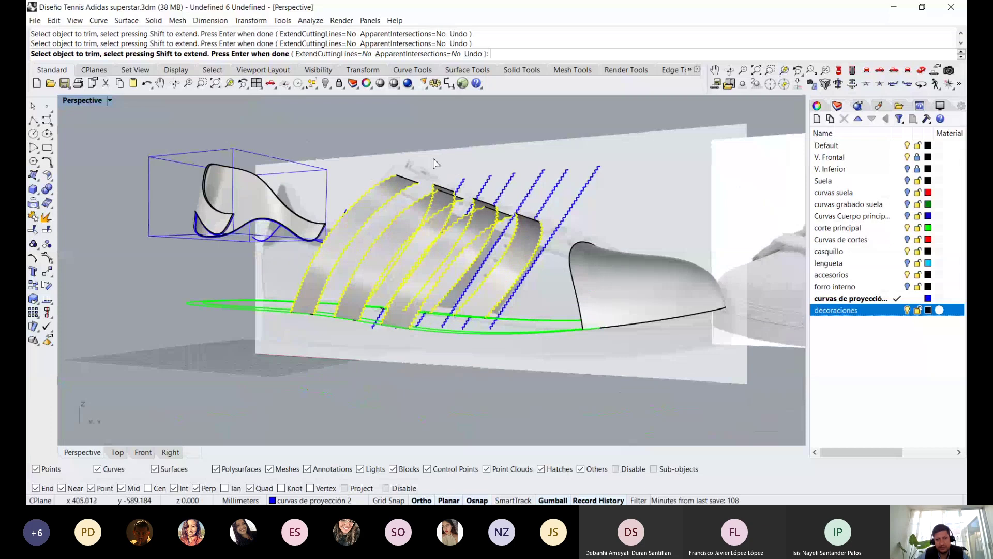
pyautogui.press('Return')
pyautogui.click(509, 304)
# Orbit around the trimmed upper and select one zigzag stripe surface
pyautogui.scroll(-1, 388, 219)
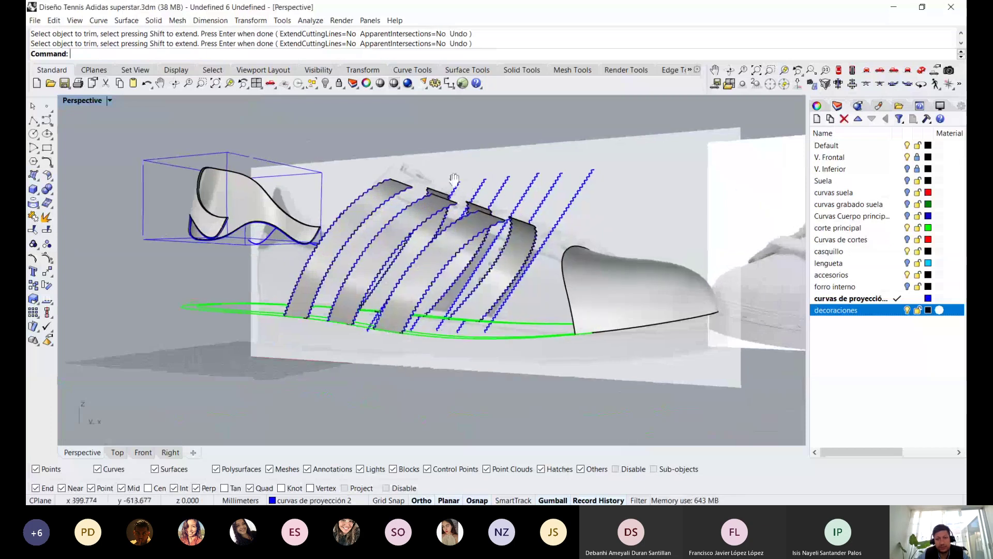
pyautogui.scroll(-1, 388, 218)
pyautogui.scroll(-2, 388, 219)
pyautogui.moveTo(388, 219)
pyautogui.mouseDown(button='right')
pyautogui.moveTo(255, 162)
pyautogui.moveTo(520, 197)
pyautogui.mouseUp(button='right')
pyautogui.scroll(2, 520, 197)
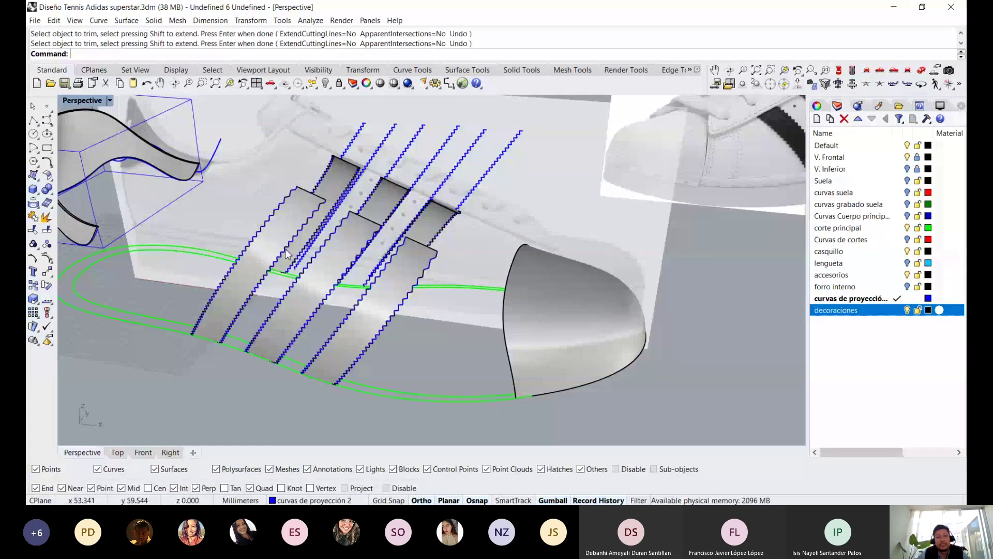
pyautogui.scroll(2, 305, 182)
pyautogui.scroll(1, 305, 182)
pyautogui.click(305, 181)
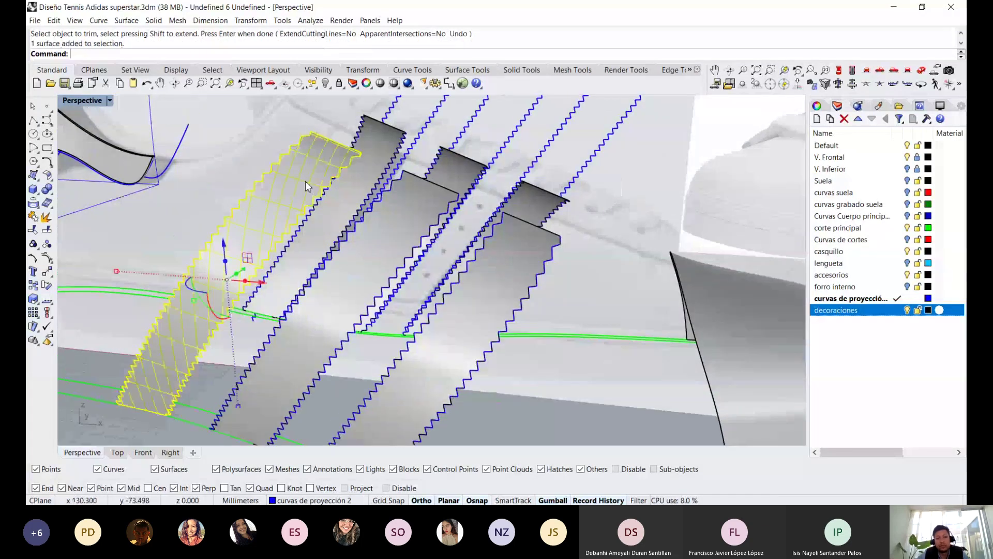
pyautogui.scroll(-3, 305, 181)
pyautogui.moveTo(383, 206); pyautogui.dragTo(290, 217, button='right')
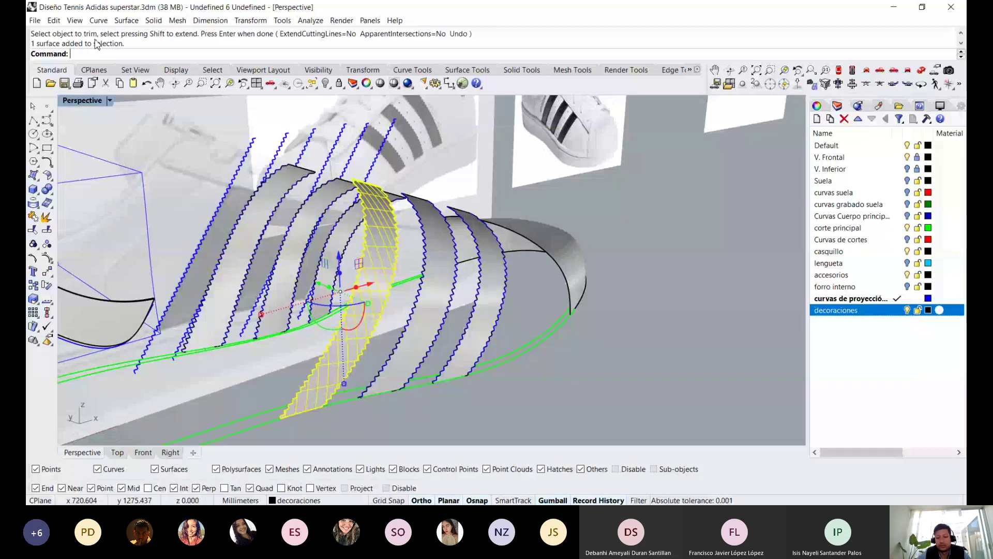
# Run OffsetSrf on three selected zigzag stripe surfaces
pyautogui.write('offsetsrf')
pyautogui.press('Return')
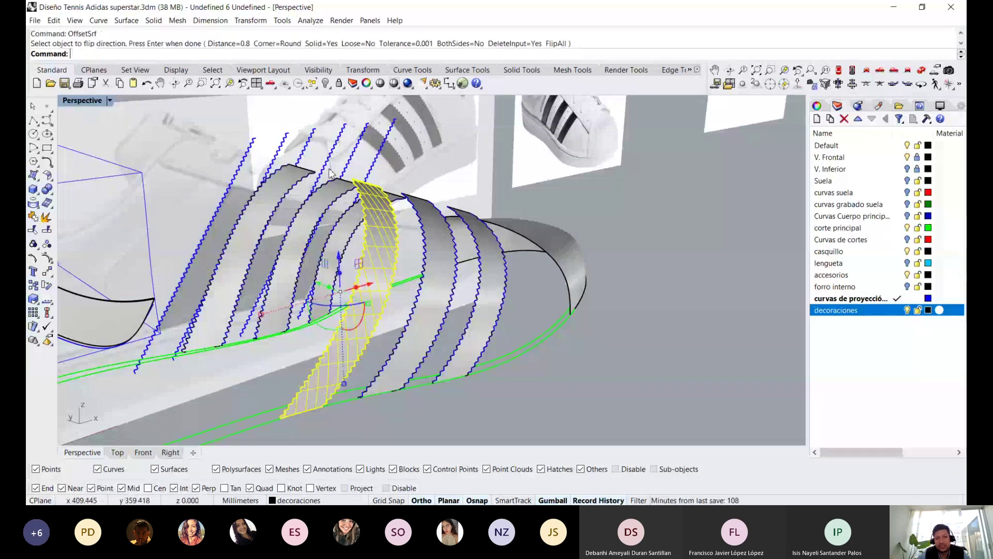
pyautogui.press('Escape')
pyautogui.moveTo(331, 174)
pyautogui.mouseDown(button='right')
pyautogui.moveTo(379, 226)
pyautogui.moveTo(327, 225)
pyautogui.mouseUp(button='right')
pyautogui.click(327, 225)
pyautogui.keyDown('shift'); pyautogui.click(388, 231); pyautogui.keyUp('shift')
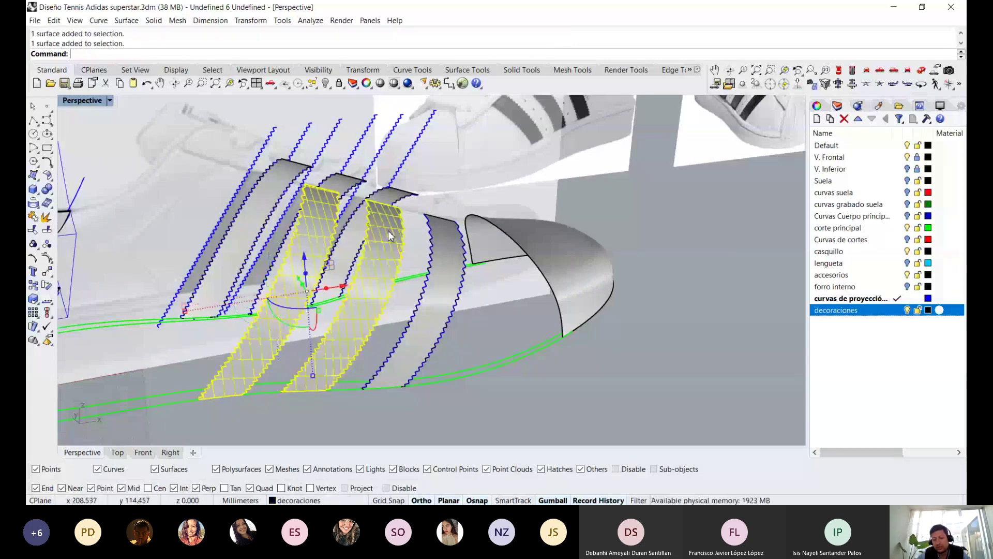
pyautogui.keyDown('shift'); pyautogui.click(443, 243); pyautogui.keyUp('shift')
pyautogui.press('Return')
# Check the offset directions, add another stripe surface, and restart the offset
pyautogui.moveTo(388, 231); pyautogui.dragTo(275, 227, button='right')
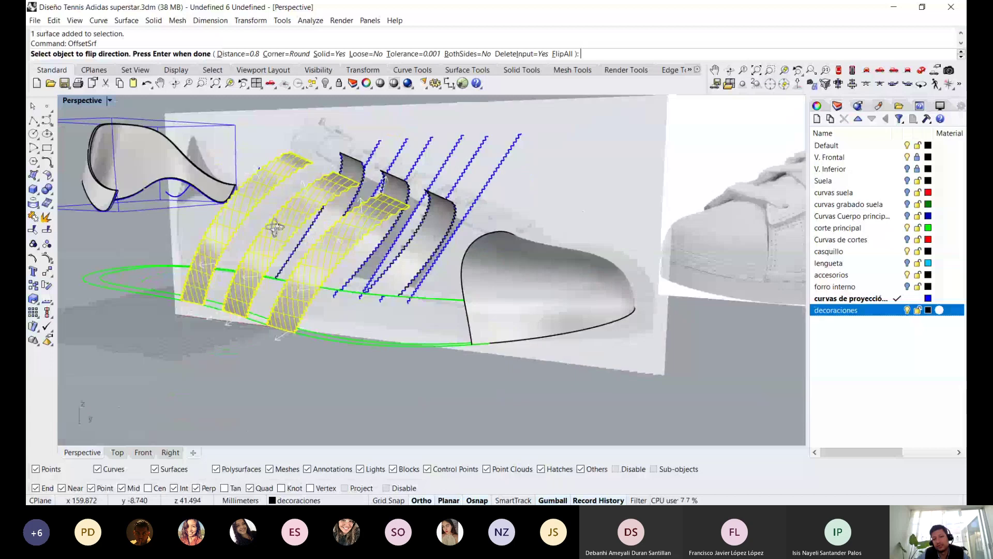
pyautogui.moveTo(275, 228); pyautogui.dragTo(459, 228, button='right')
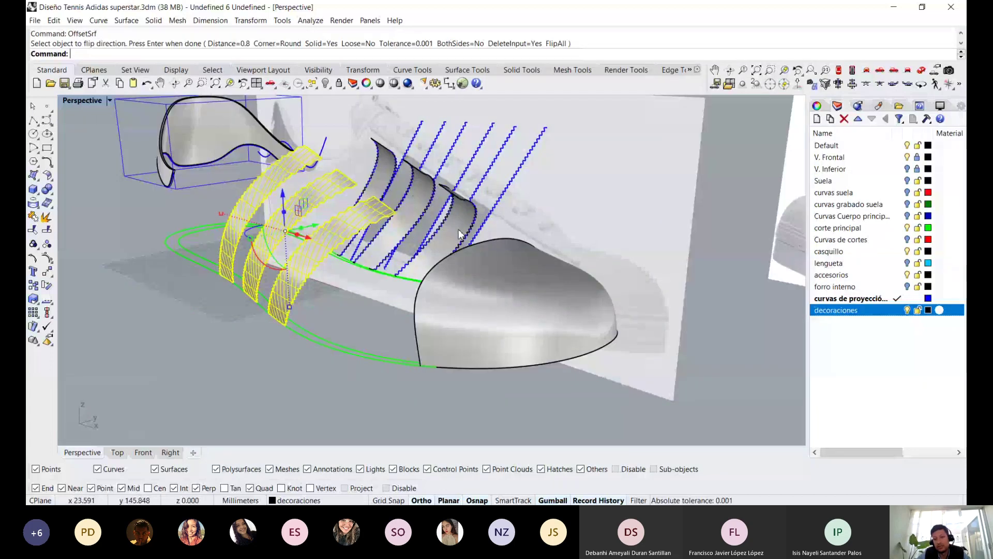
pyautogui.press('Return')
pyautogui.click(415, 197)
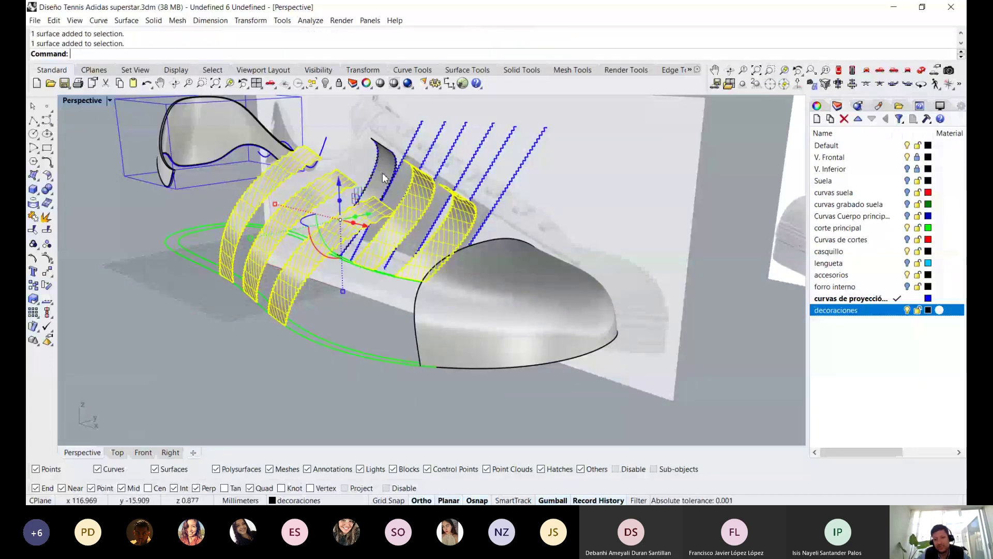
pyautogui.press('Return')
# Set the offset distance to 0.5 and apply it to thicken the stripes
pyautogui.moveTo(354, 147)
pyautogui.mouseDown(button='right')
pyautogui.moveTo(303, 157)
pyautogui.moveTo(469, 182)
pyautogui.moveTo(325, 179)
pyautogui.moveTo(339, 176)
pyautogui.mouseUp(button='right')
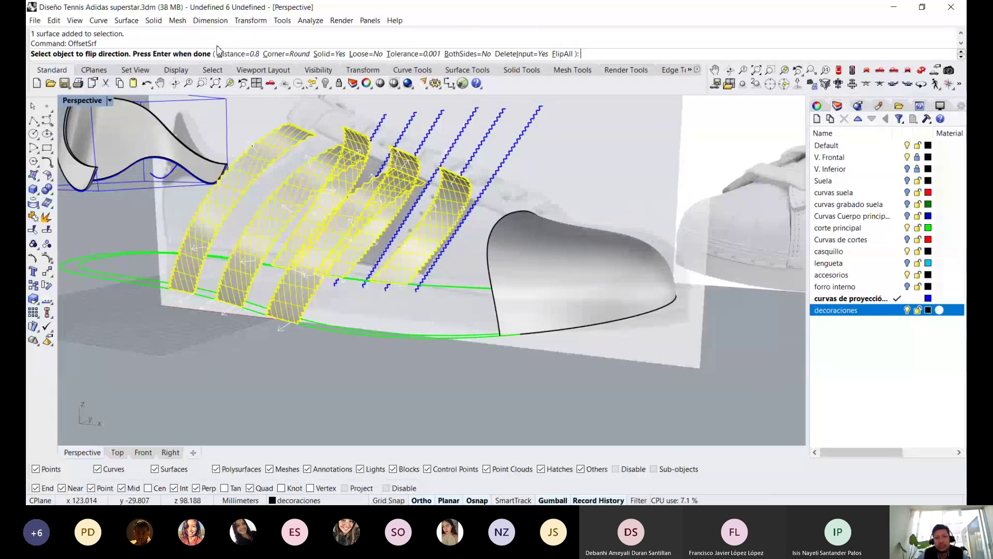
pyautogui.click(226, 53)
pyautogui.write('6')
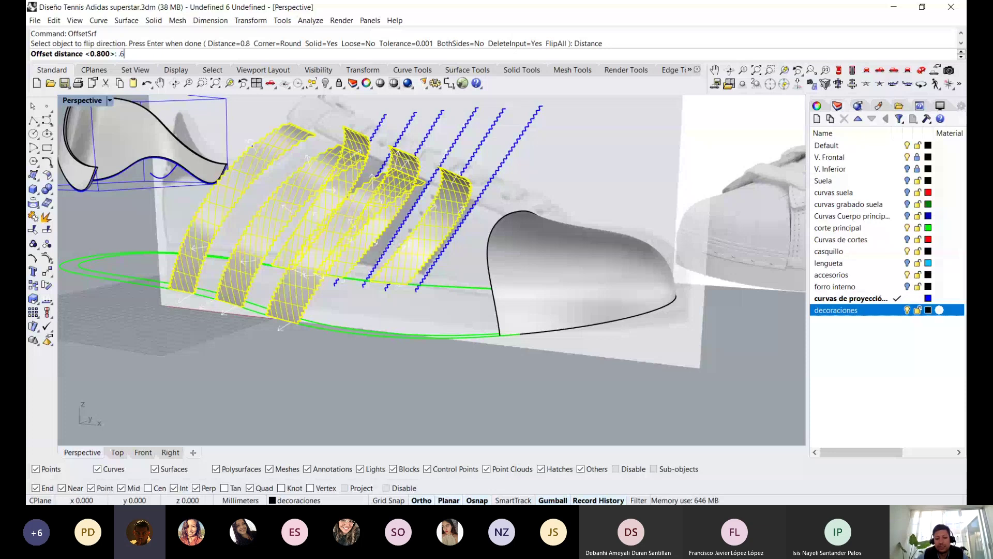
pyautogui.press('BackSpace')
pyautogui.write('5')
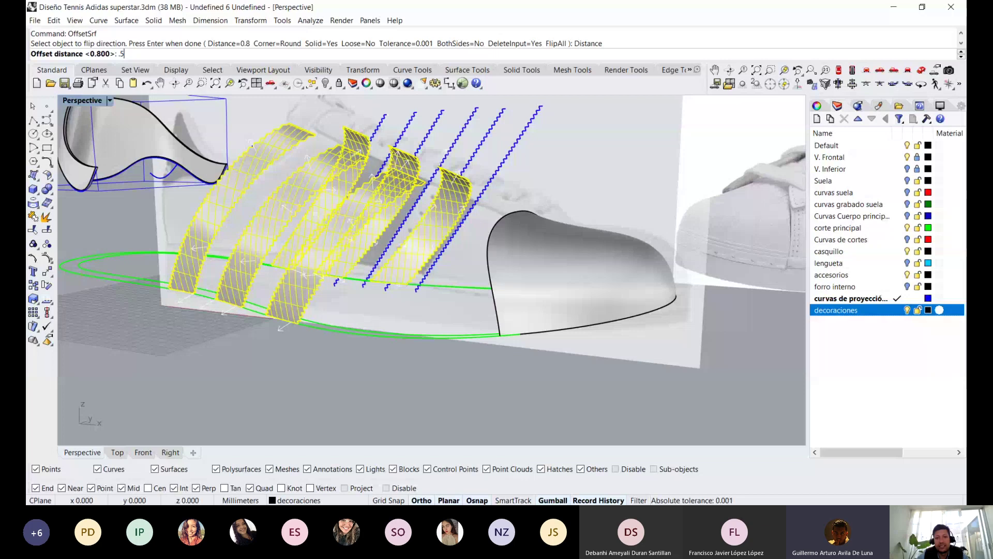
pyautogui.press('Return')
pyautogui.press('Return')
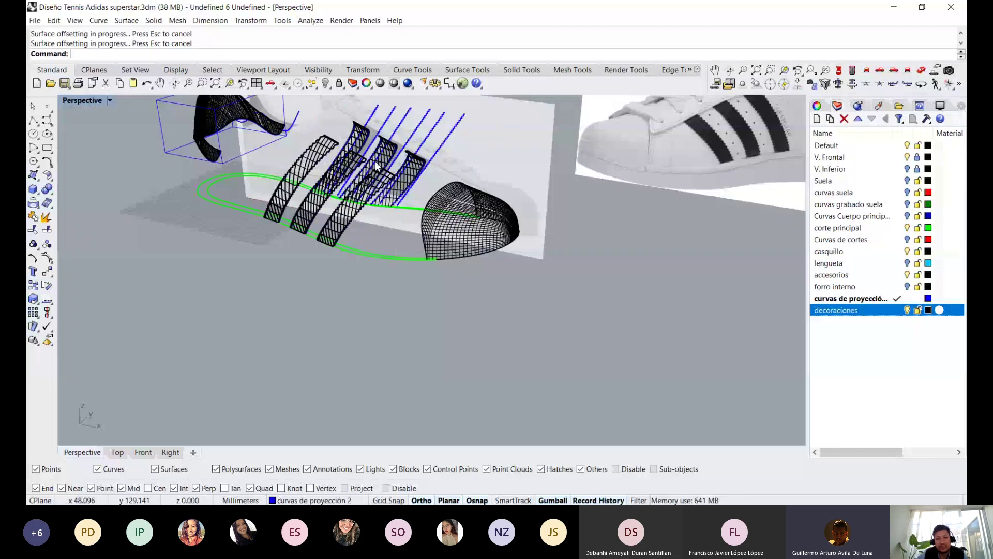
# Switch to Shaded display, reveal the hidden green upper, and view the shoe side-on
pyautogui.hotkey('ctrl', 'alt', 's')
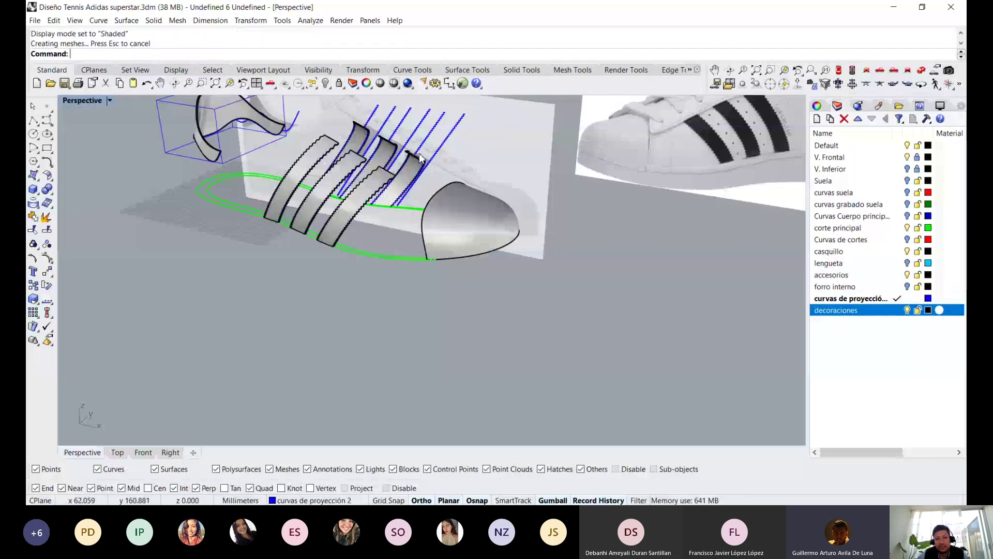
pyautogui.moveTo(419, 153); pyautogui.dragTo(345, 160, button='right')
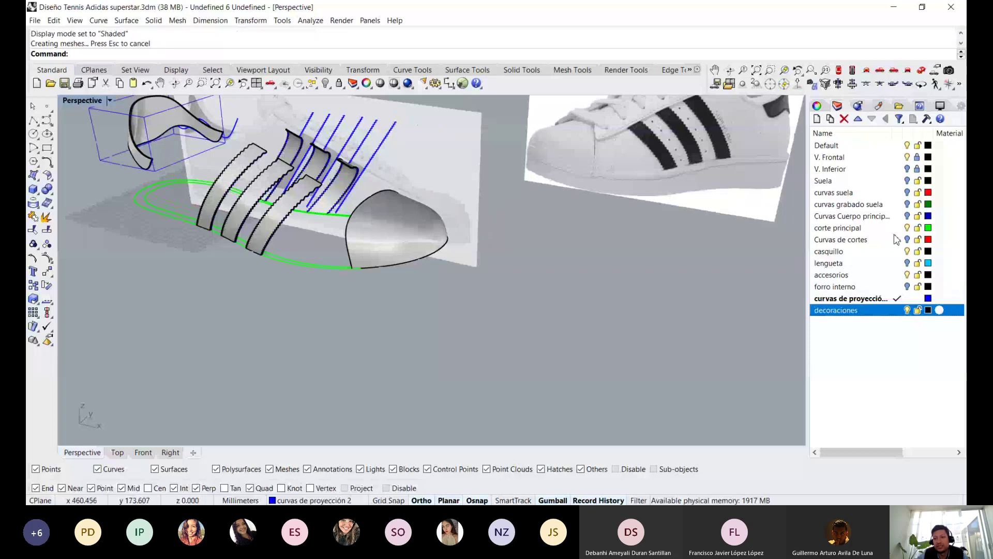
pyautogui.moveTo(516, 224); pyautogui.dragTo(452, 217, button='right')
pyautogui.scroll(2, 453, 217)
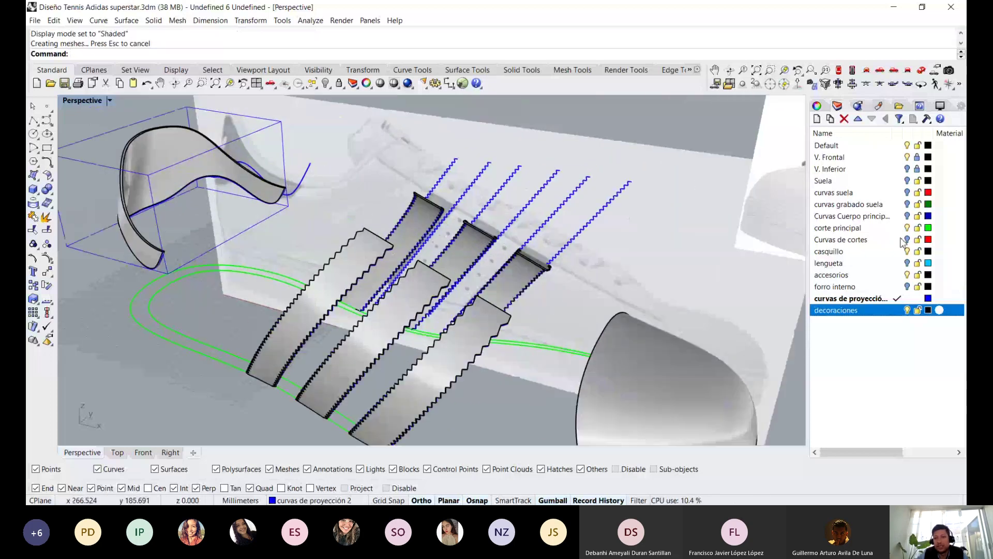
pyautogui.click(325, 84)
pyautogui.moveTo(672, 217); pyautogui.dragTo(714, 210, button='right')
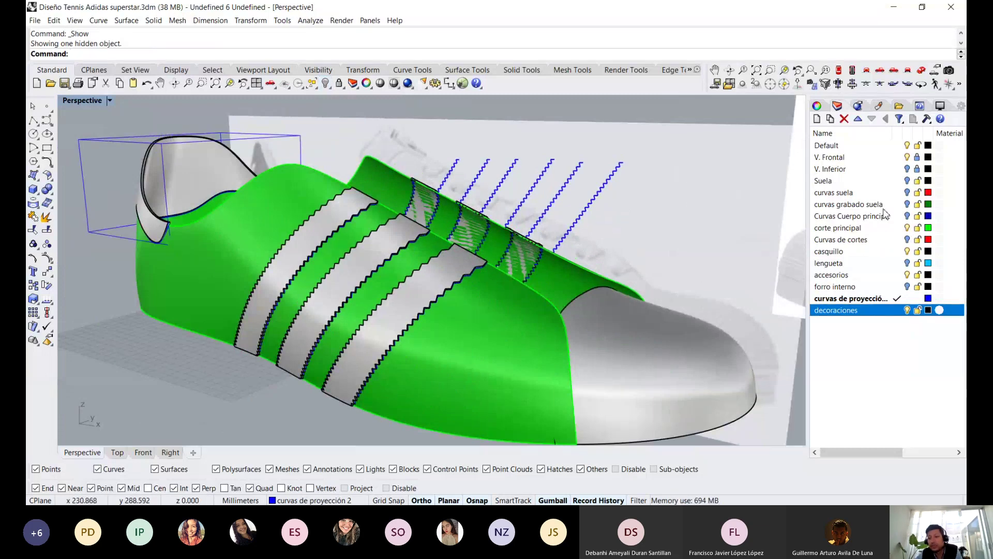
pyautogui.scroll(3, 325, 188)
pyautogui.scroll(3, 325, 187)
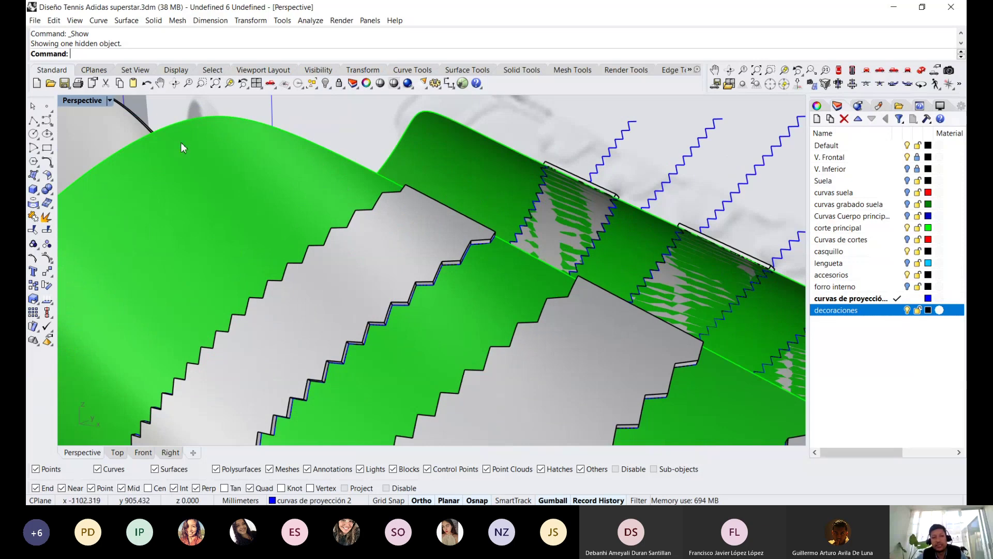
pyautogui.scroll(-5, 479, 256)
pyautogui.scroll(-4, 479, 256)
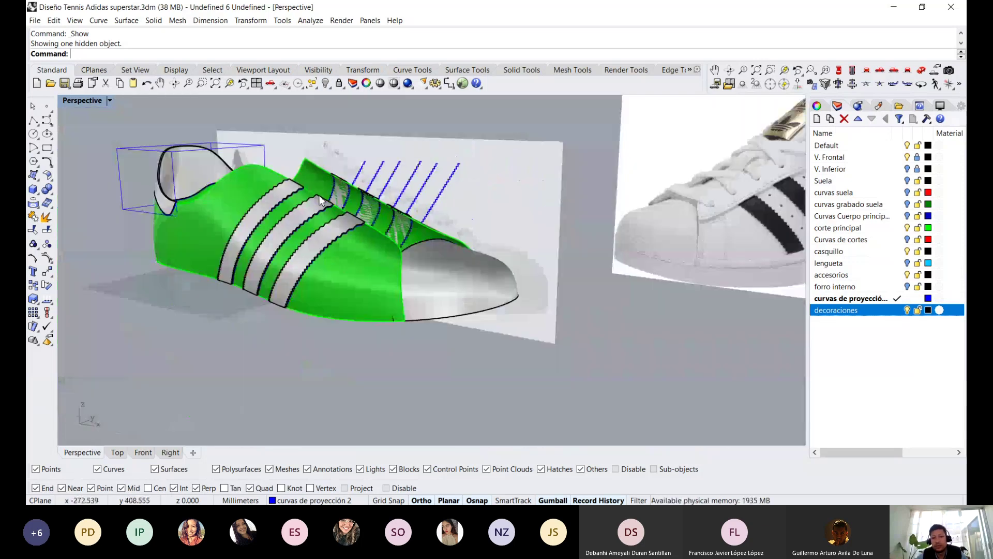
# Pan and zoom to the reference photos to examine their serrated stripe edges
pyautogui.keyDown('shift'); pyautogui.moveTo(481, 206); pyautogui.dragTo(483, 255, button='right'); pyautogui.keyUp('shift')
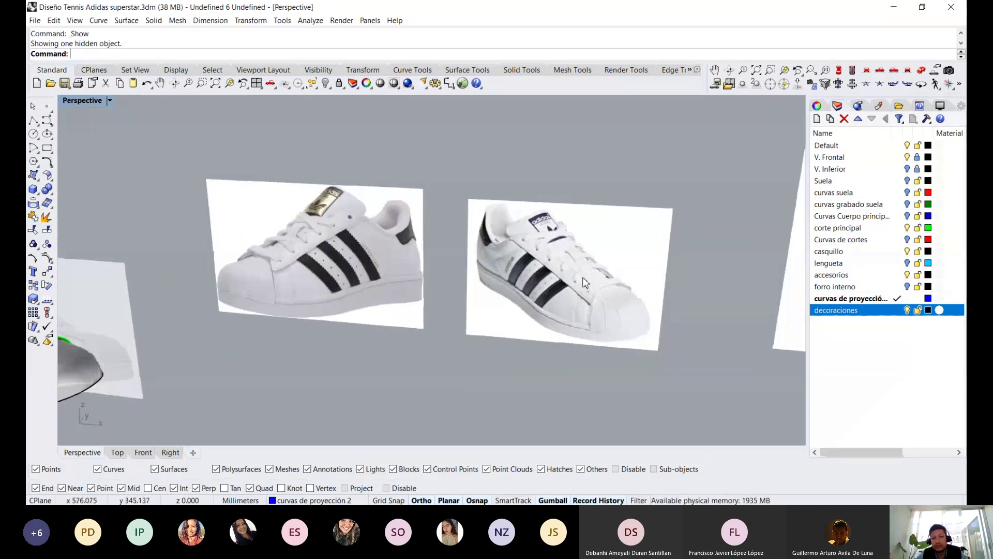
pyautogui.scroll(5, 593, 207)
pyautogui.scroll(-3, 593, 207)
pyautogui.scroll(-2, 538, 258)
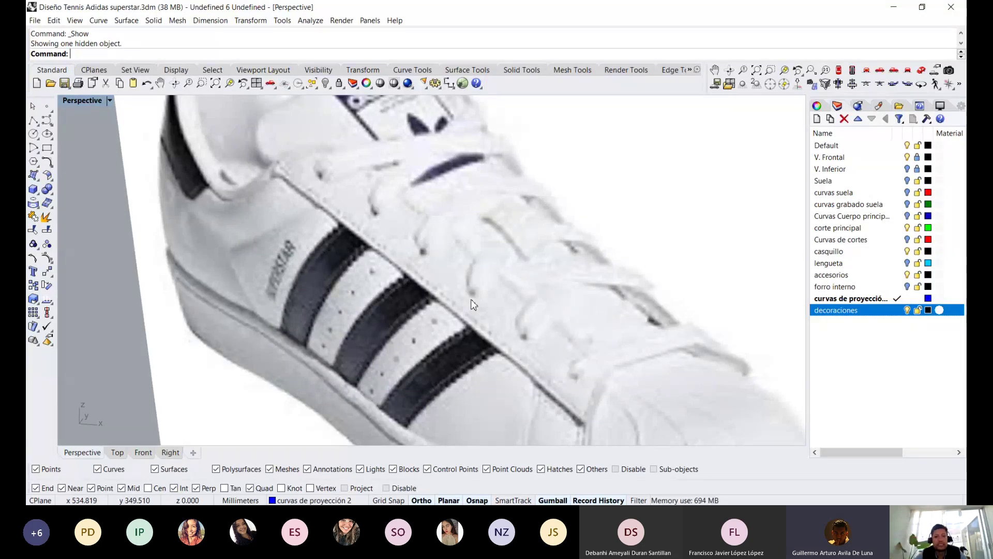
pyautogui.scroll(-5, 579, 250)
pyautogui.scroll(3, 327, 289)
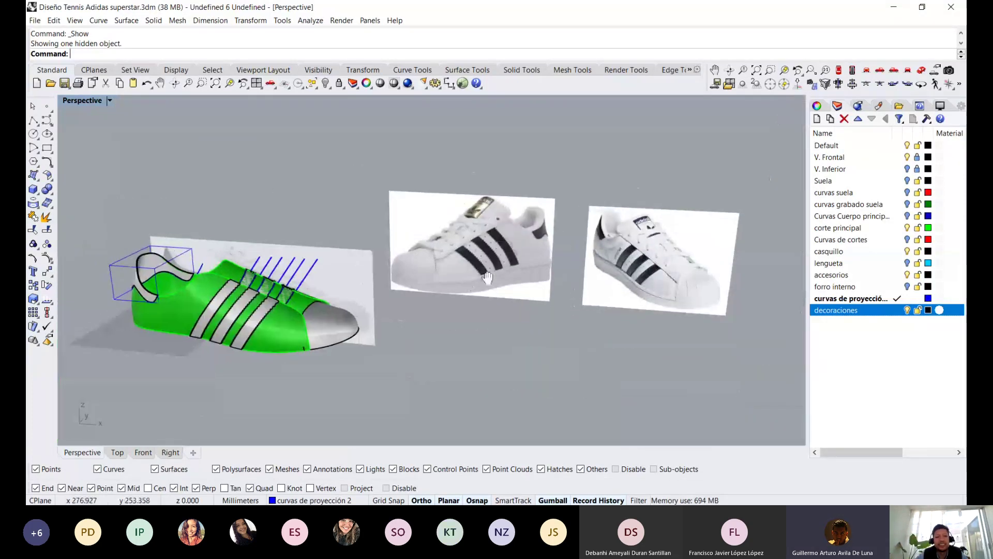
pyautogui.scroll(3, 327, 290)
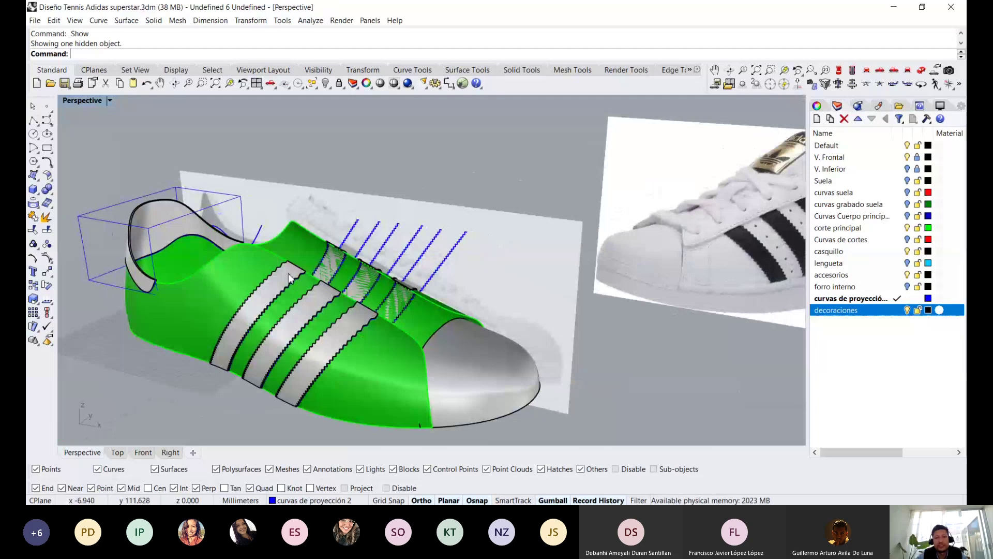
pyautogui.moveTo(547, 289); pyautogui.dragTo(437, 256, button='right')
pyautogui.scroll(2, 437, 256)
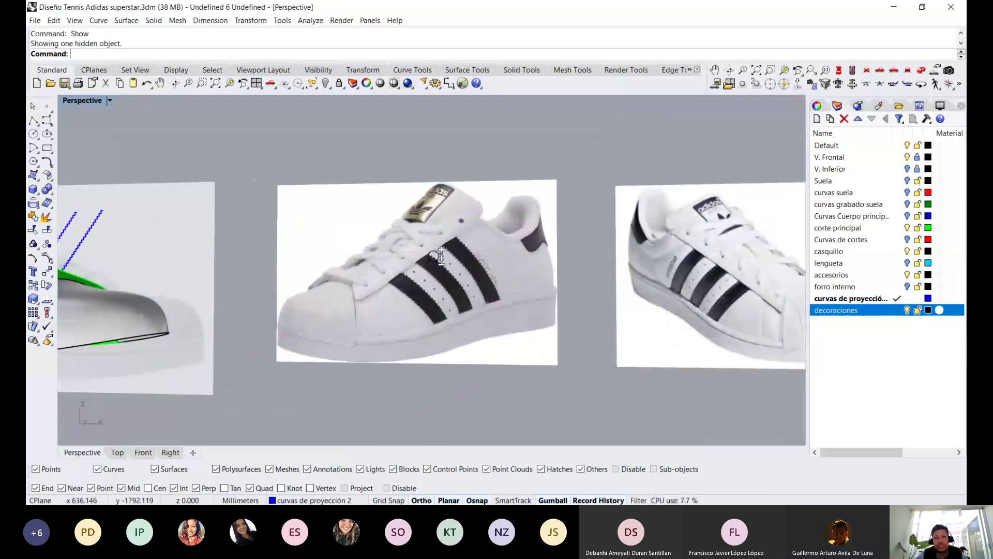
pyautogui.scroll(5, 437, 256)
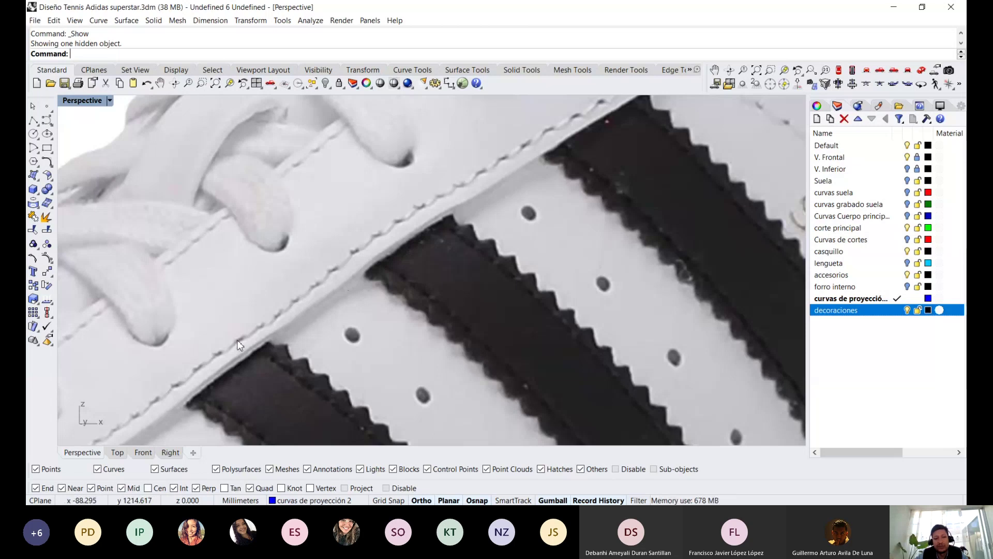
pyautogui.scroll(-3, 459, 245)
pyautogui.scroll(3, 434, 228)
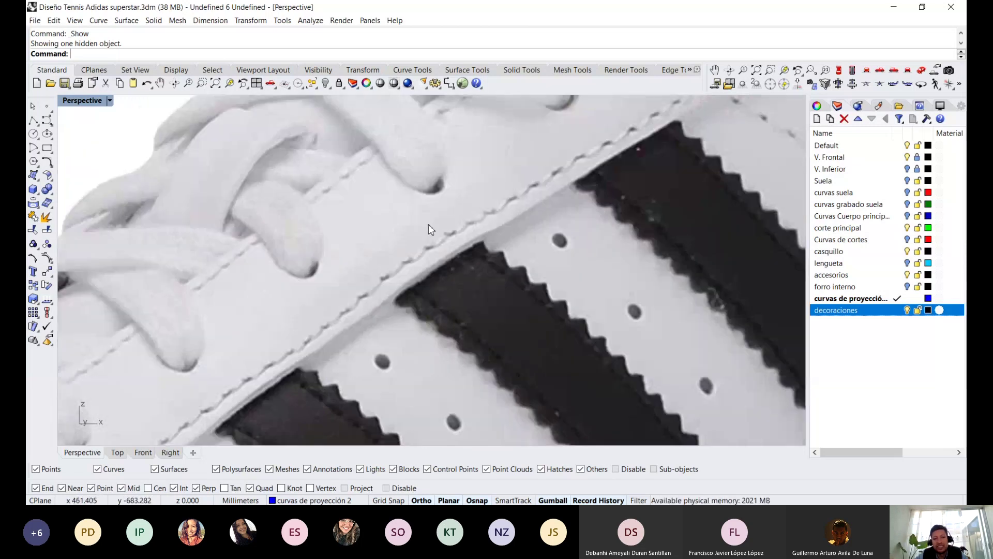
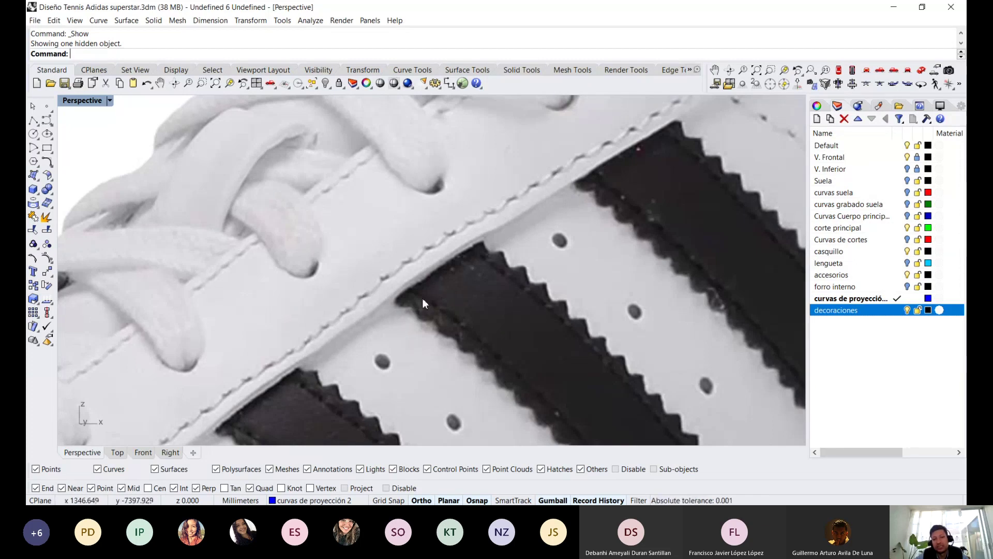
# Inspect the thickened stripes on the shoe in Rendered display, then return to Shaded
pyautogui.scroll(-3, 513, 271)
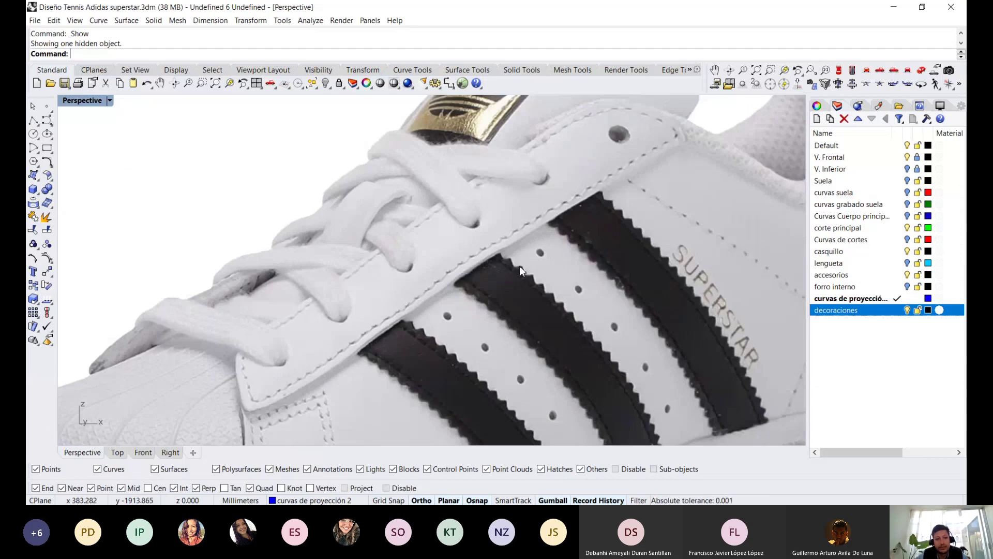
pyautogui.scroll(-3, 519, 266)
pyautogui.scroll(-5, 519, 265)
pyautogui.moveTo(519, 264)
pyautogui.mouseDown(button='right')
pyautogui.moveTo(290, 272)
pyautogui.moveTo(252, 206)
pyautogui.mouseUp(button='right')
pyautogui.scroll(3, 286, 272)
pyautogui.scroll(2, 286, 273)
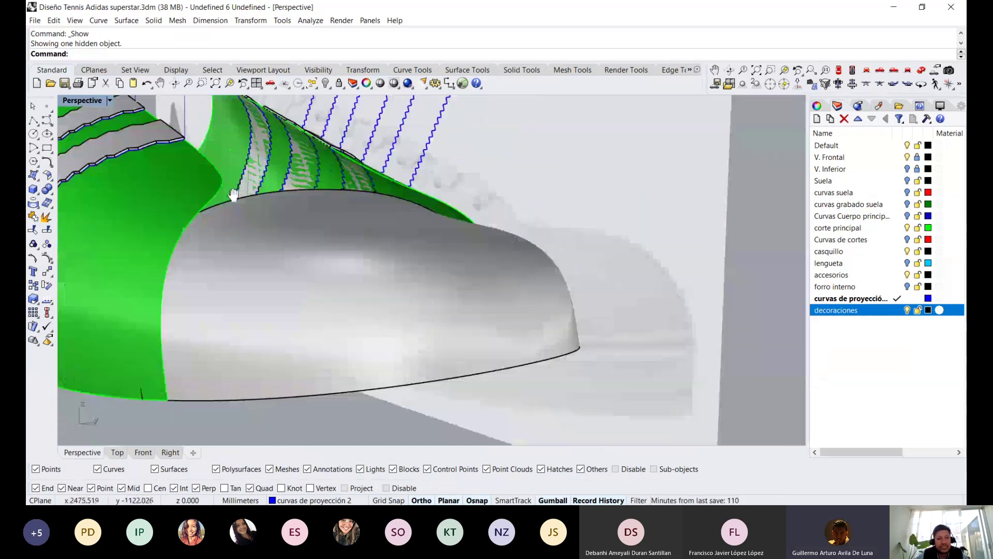
pyautogui.hotkey('ctrl', 'alt', 'r')
pyautogui.scroll(-5, 290, 199)
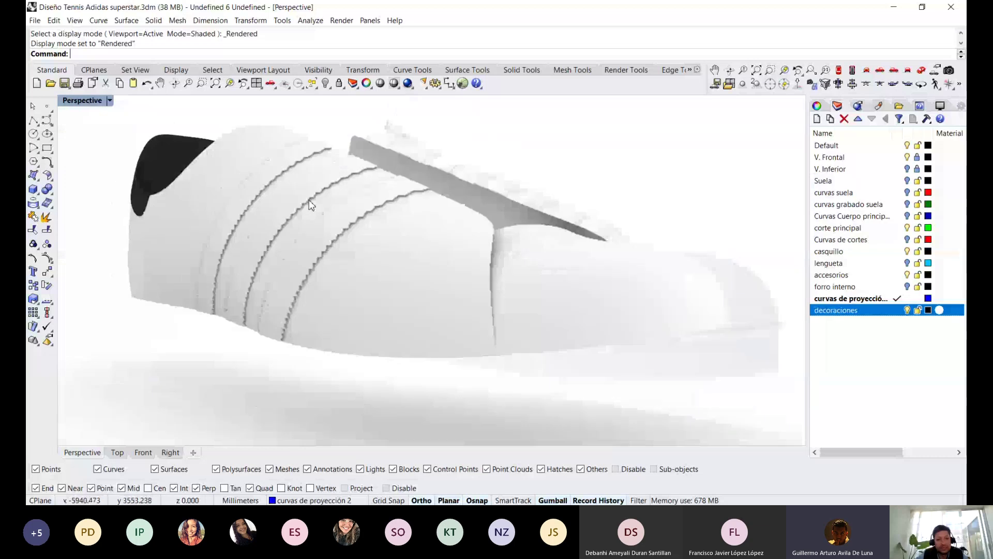
pyautogui.scroll(5, 343, 162)
pyautogui.scroll(3, 347, 149)
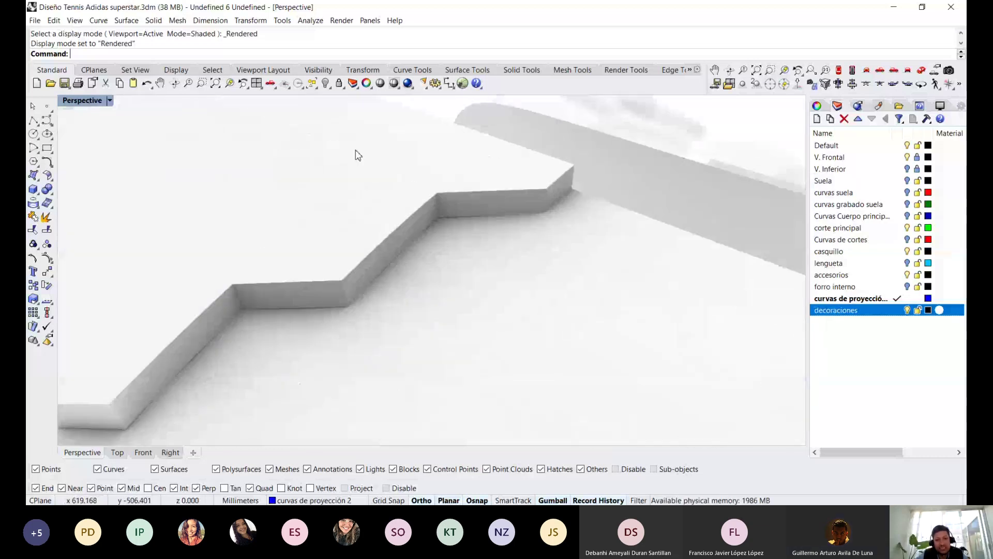
pyautogui.scroll(-5, 355, 155)
pyautogui.scroll(-3, 361, 172)
pyautogui.moveTo(360, 186); pyautogui.dragTo(365, 189, button='right')
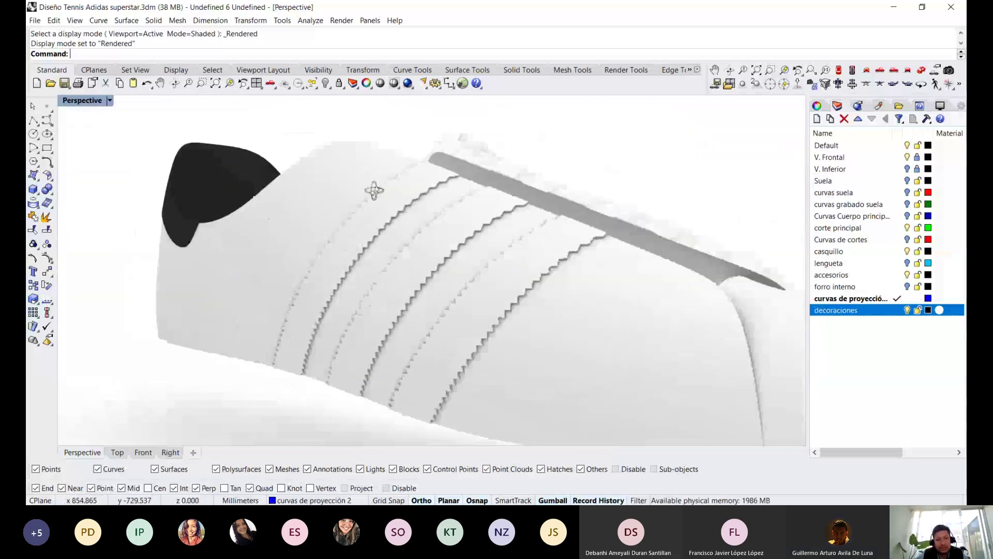
pyautogui.scroll(3, 364, 189)
pyautogui.scroll(3, 311, 187)
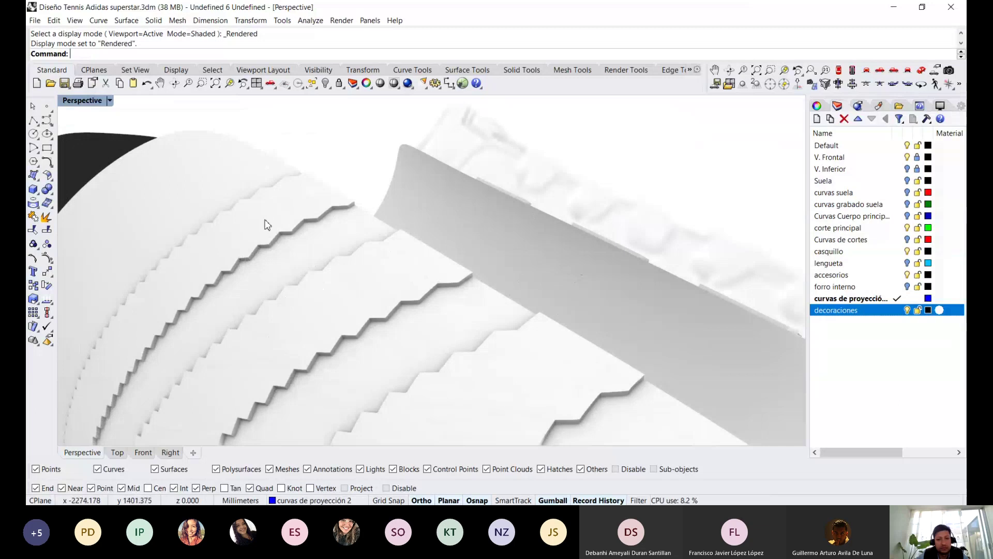
pyautogui.hotkey('ctrl', 'alt', 's')
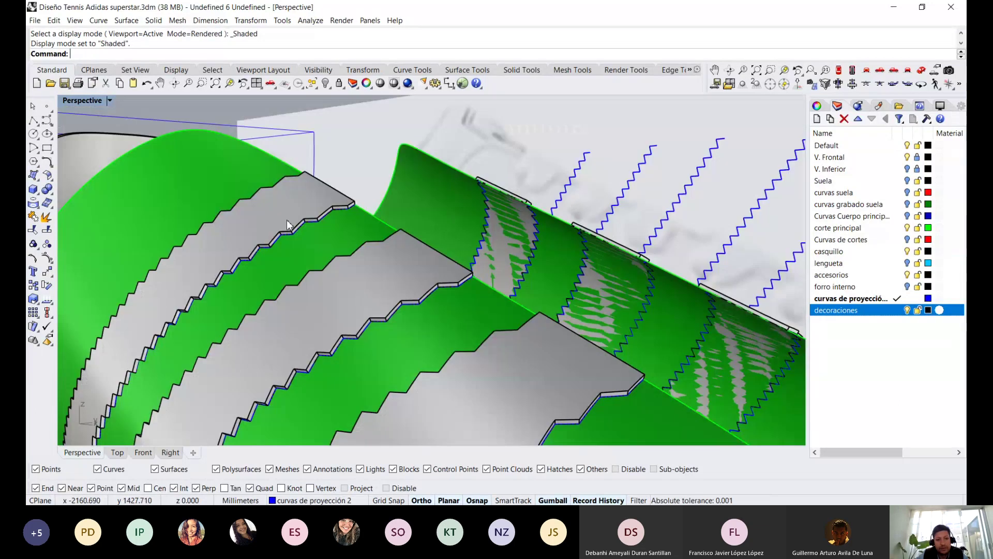
# Undo the previous offset and re-offset the stripe surfaces as solids at 0.4 distance
pyautogui.hotkey('ctrl', 'z')
pyautogui.write('O')
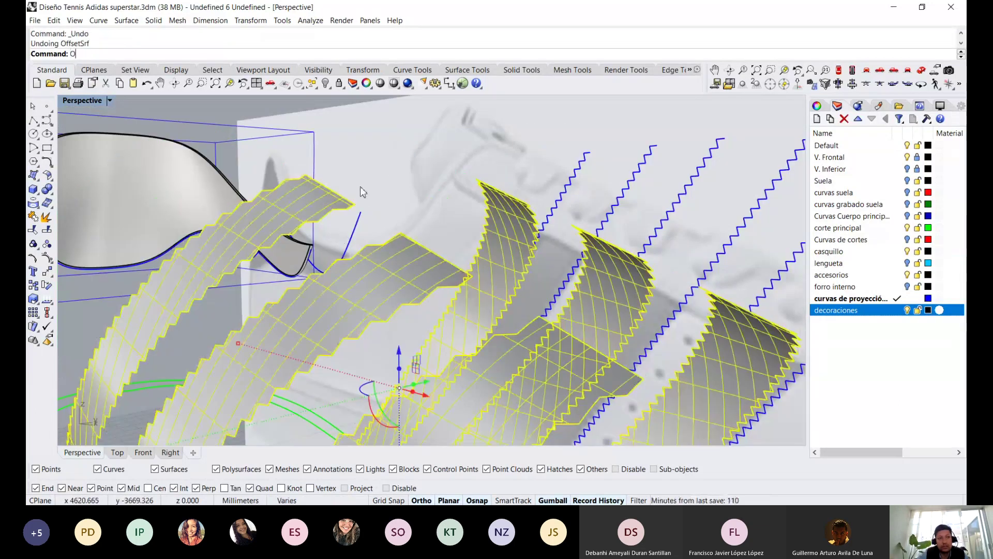
pyautogui.write('ffsetSrf')
pyautogui.press('Return')
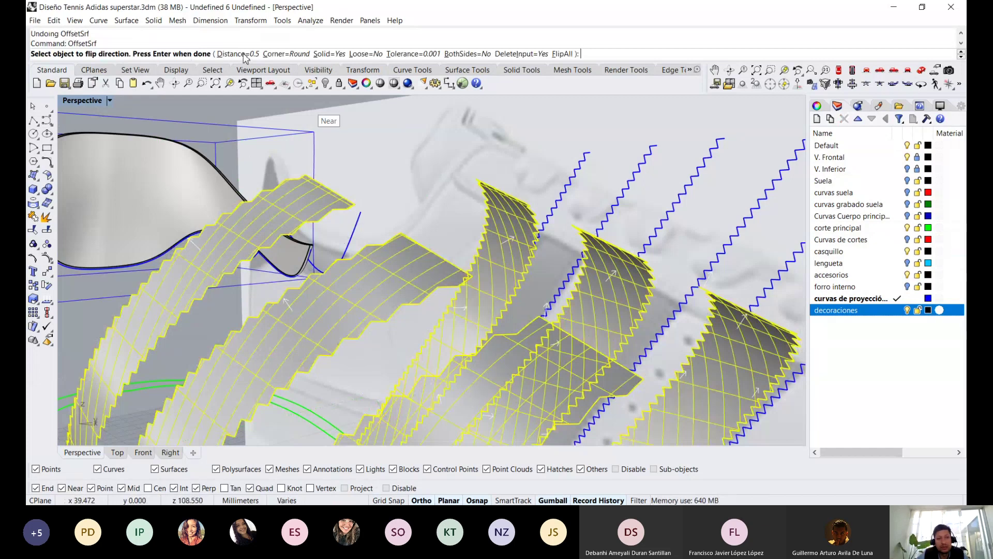
pyautogui.write('.4')
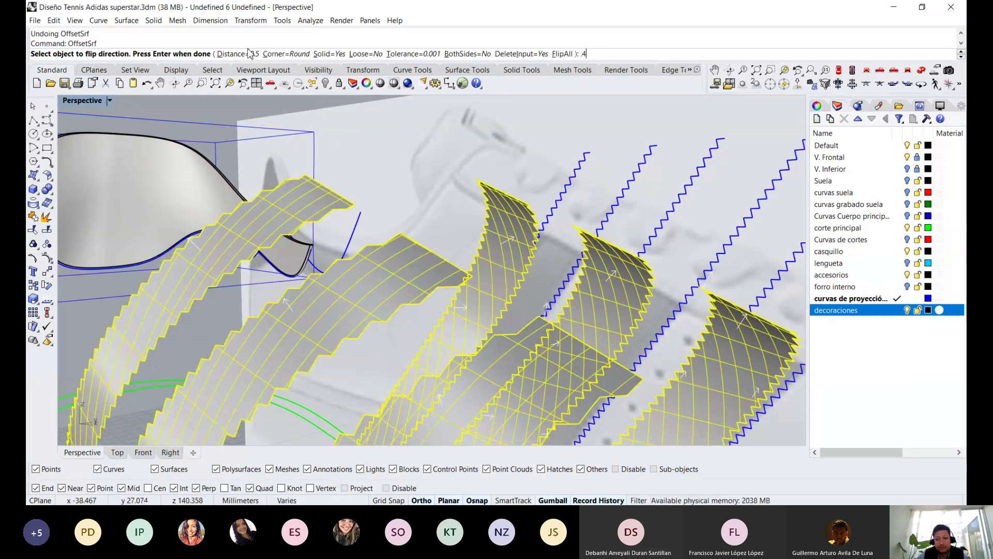
pyautogui.press('Return')
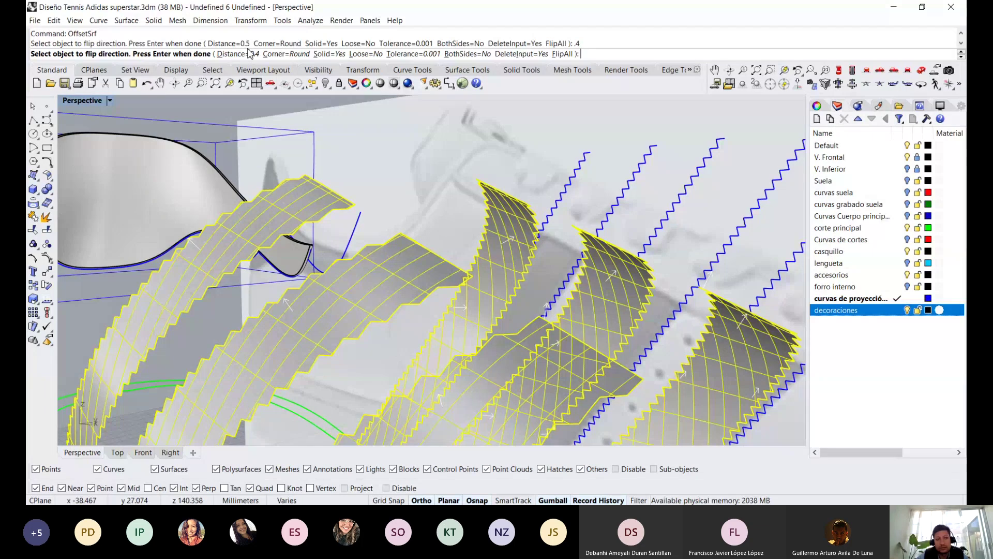
pyautogui.press('Return')
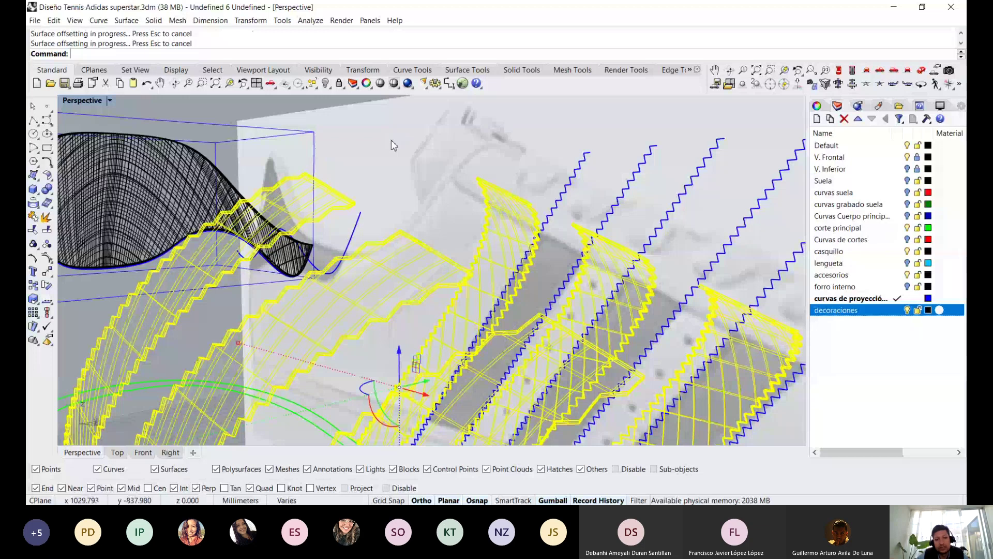
# Set Shaded display and zoom extents to show the whole scene
pyautogui.hotkey('ctrl', 'alt', 's')
pyautogui.scroll(-3, 391, 141)
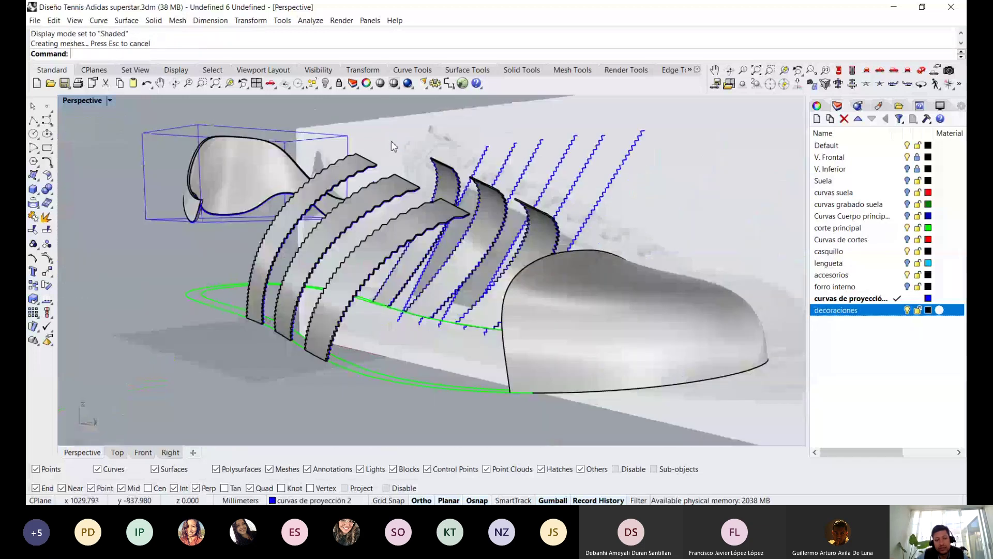
pyautogui.scroll(2, 457, 199)
pyautogui.scroll(2, 405, 170)
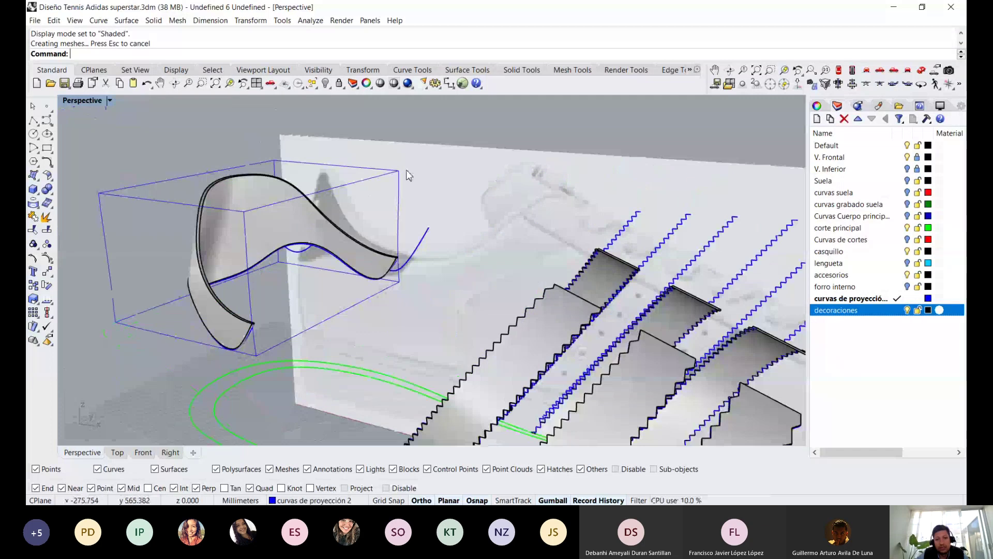
pyautogui.hotkey('ctrl', 'shift', 'e')
pyautogui.scroll(2, 340, 245)
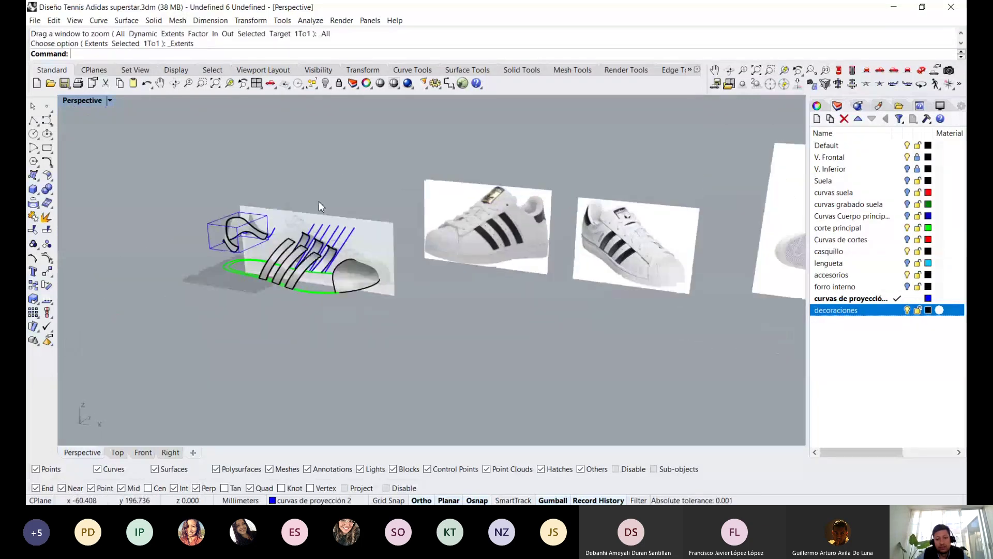
# Zoom the view onto all the shoe geometry, then clear the selection
pyautogui.moveTo(340, 213); pyautogui.dragTo(209, 339)
pyautogui.middleClick(261, 233)
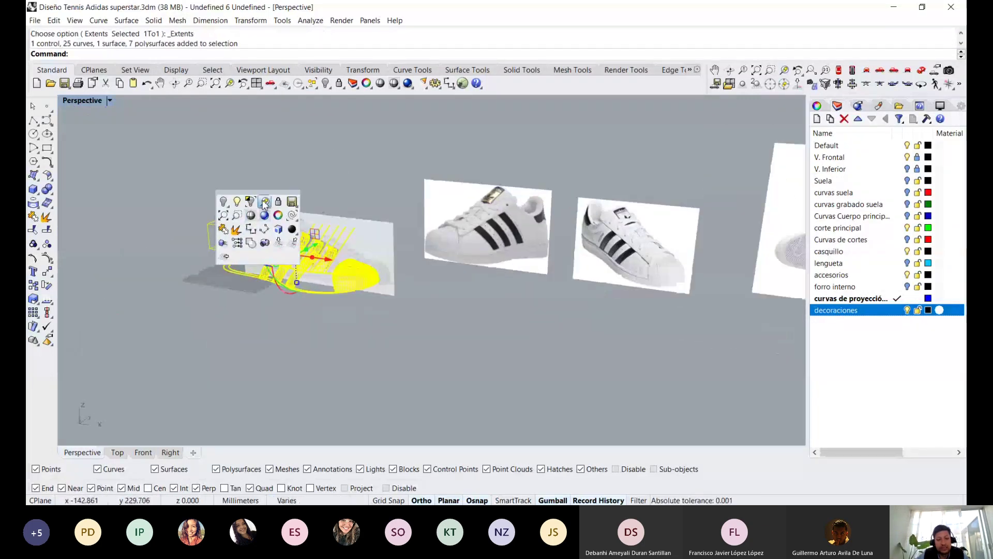
pyautogui.click(282, 196)
pyautogui.click(365, 124)
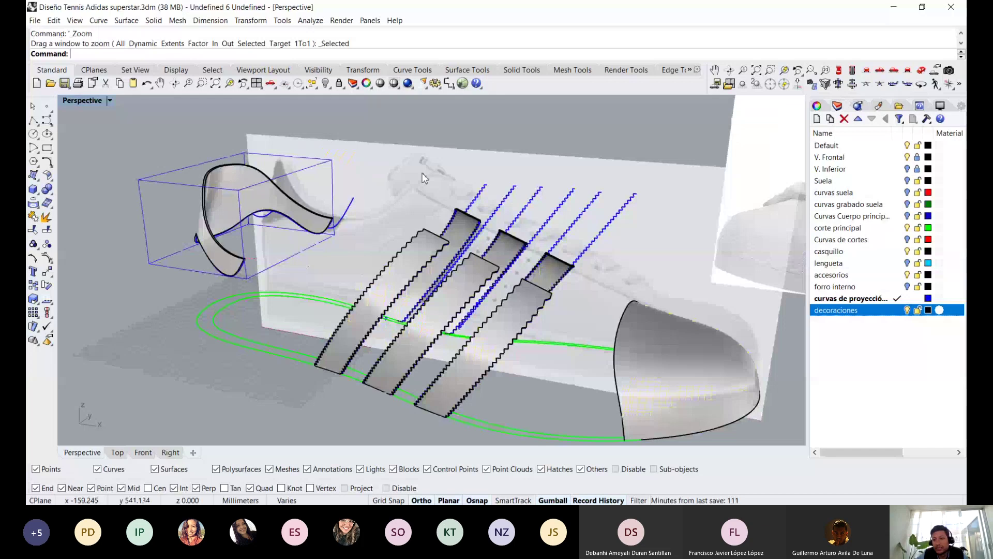
# Unhide the shoe body and view the whole shoe in Rendered display
pyautogui.scroll(-3, 233, 167)
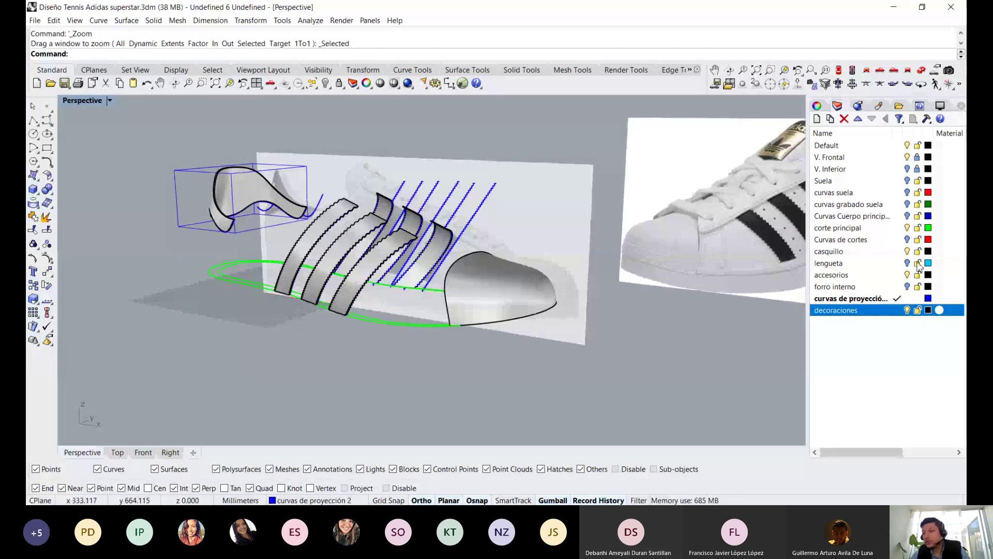
pyautogui.rightClick(326, 83)
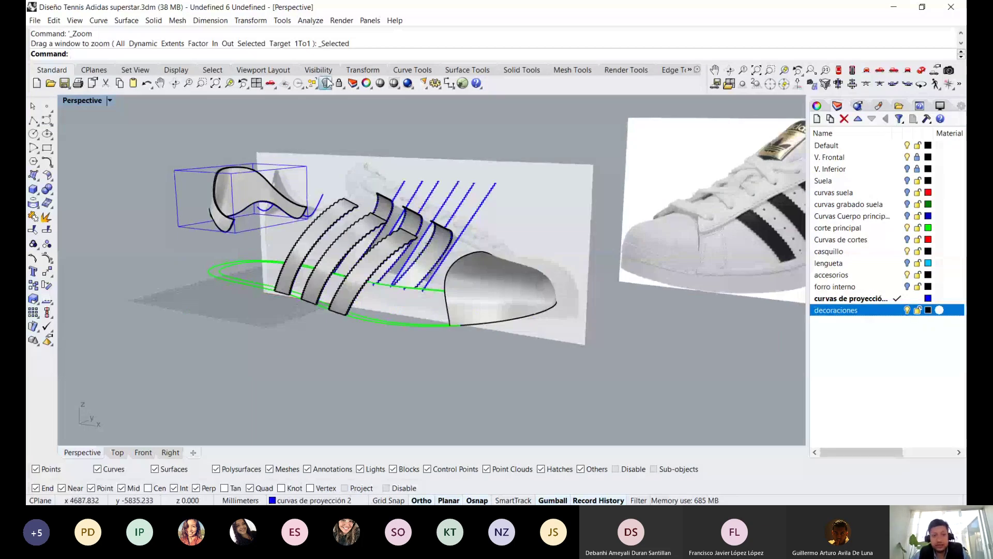
pyautogui.scroll(2, 351, 284)
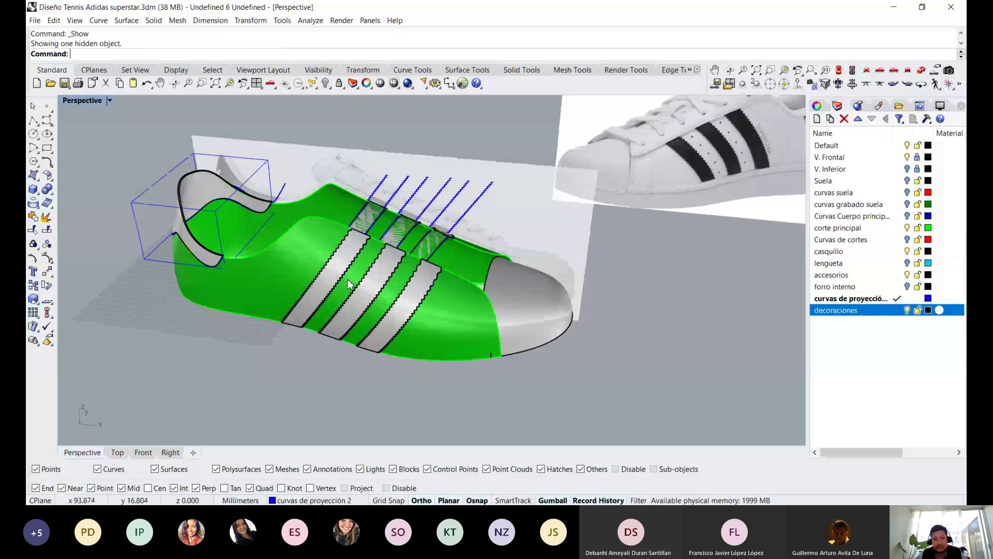
pyautogui.hotkey('ctrl', 'alt', 'r')
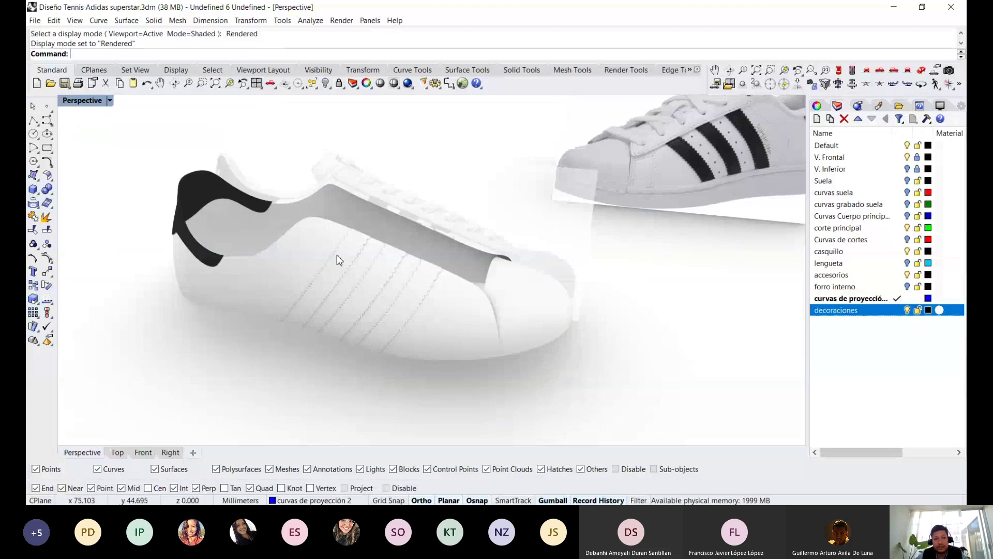
pyautogui.scroll(2, 365, 268)
pyautogui.click(365, 272)
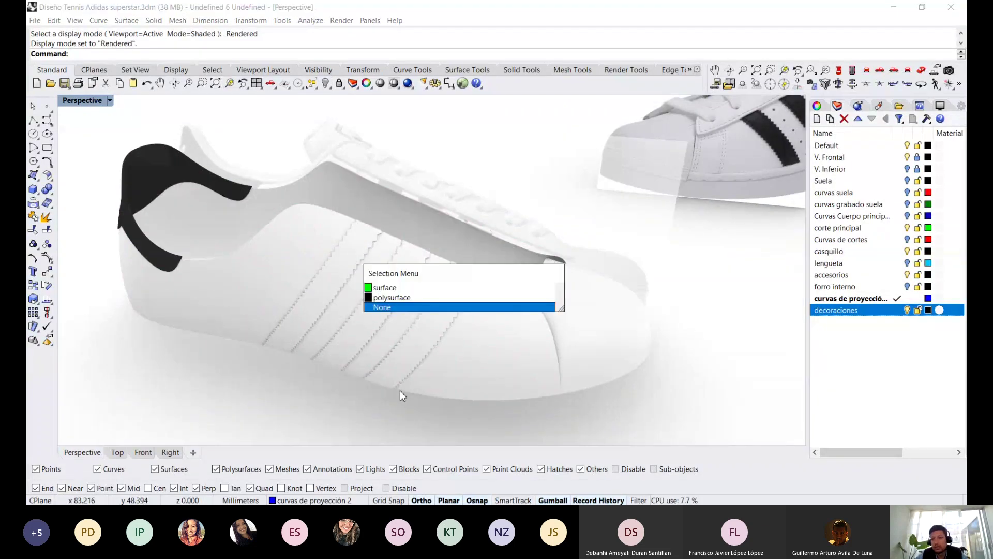
pyautogui.press('Escape')
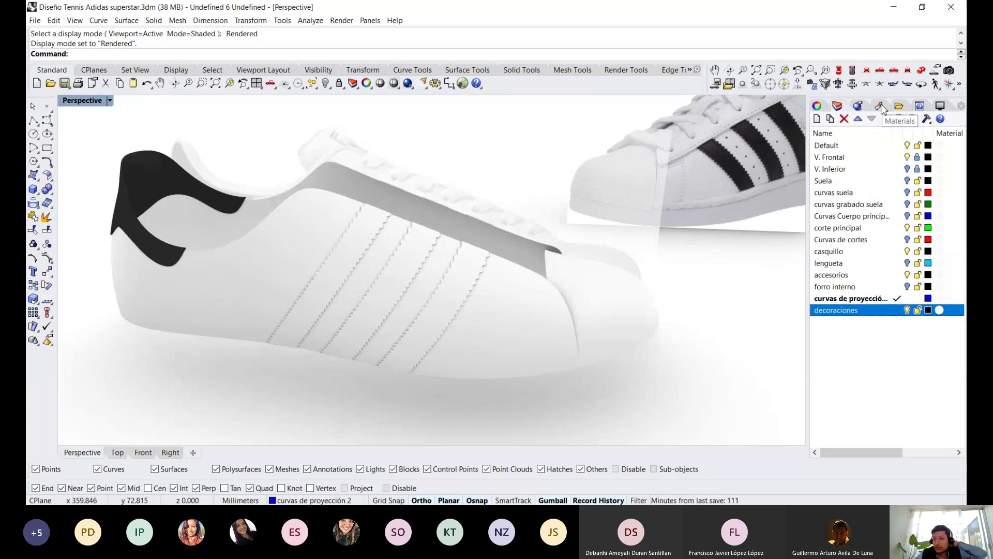
# Assign the 'decorado negro' material to the decoraciones layer
pyautogui.click(880, 106)
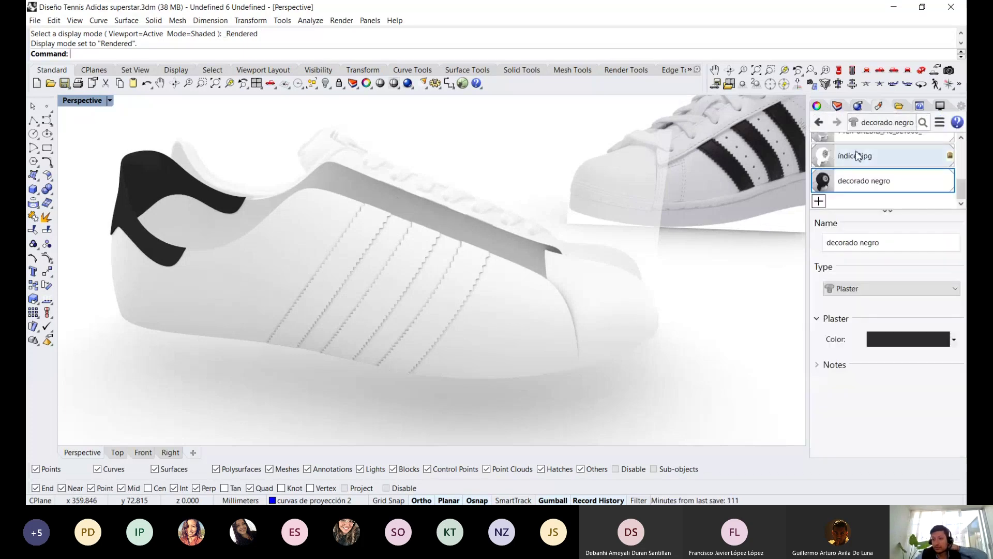
pyautogui.rightClick(860, 182)
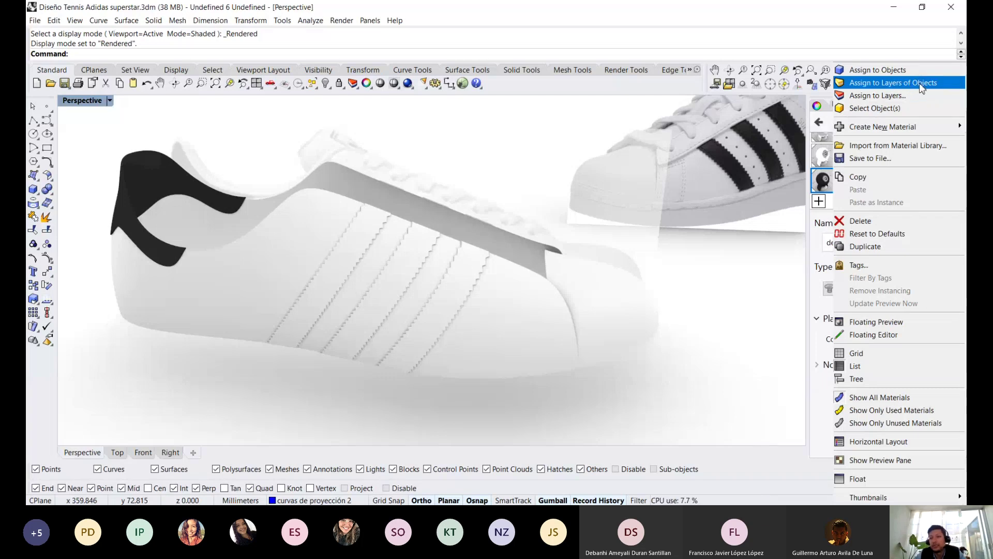
pyautogui.click(913, 95)
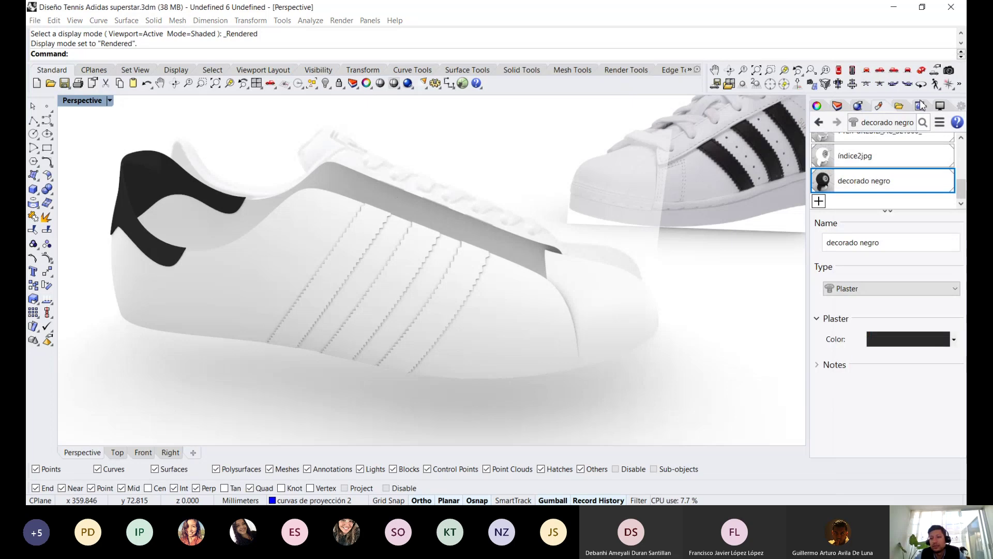
pyautogui.moveTo(551, 222); pyautogui.dragTo(549, 275)
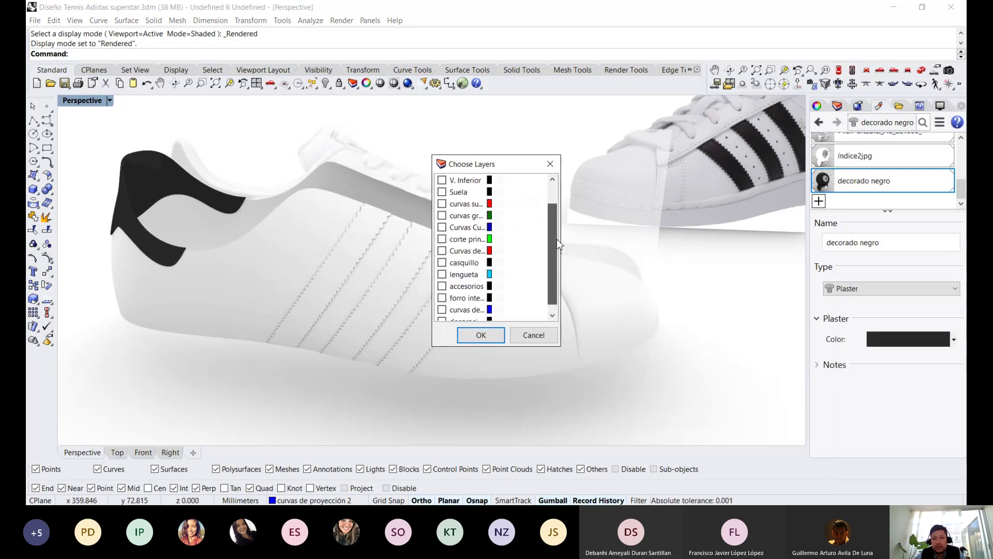
pyautogui.click(442, 310)
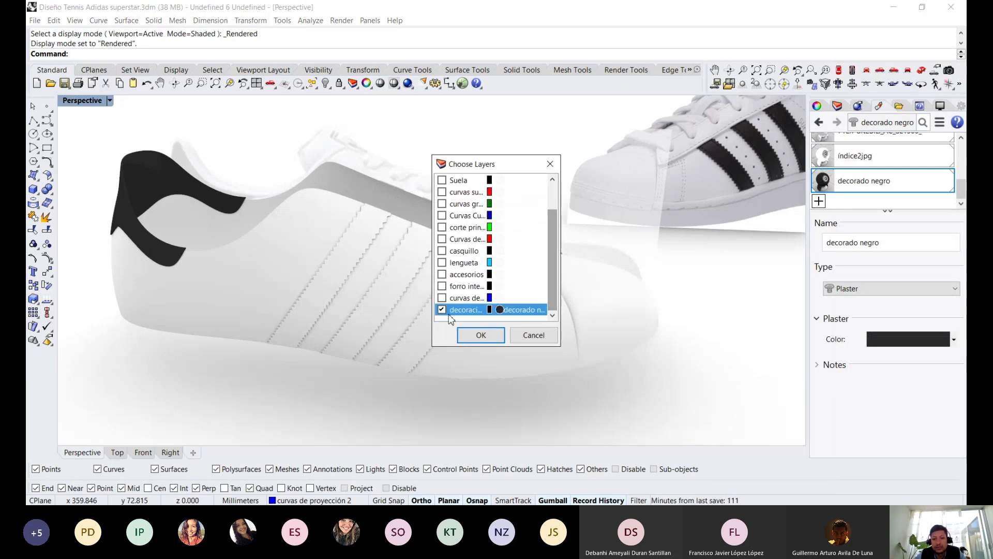
pyautogui.click(473, 336)
# Orbit around the shoe, then bring up the Layers panel and return to Shaded display
pyautogui.moveTo(389, 370); pyautogui.dragTo(371, 126, button='right')
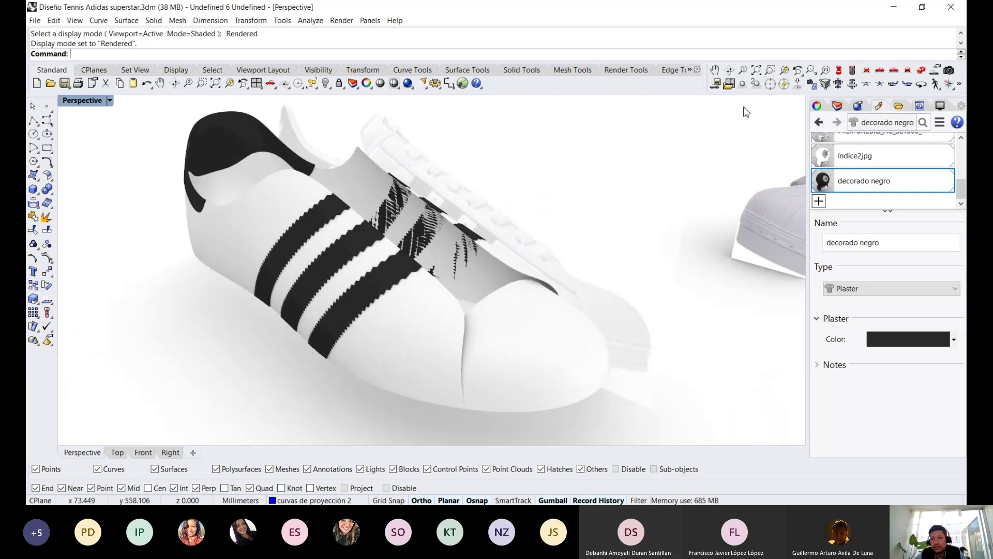
pyautogui.click(818, 106)
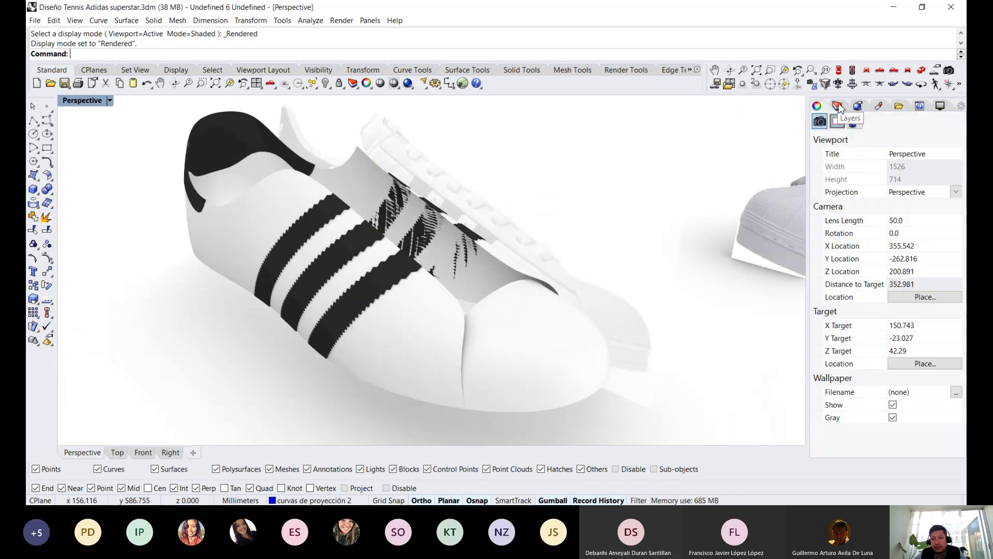
pyautogui.moveTo(577, 188)
pyautogui.mouseDown(button='right')
pyautogui.moveTo(558, 238)
pyautogui.moveTo(391, 218)
pyautogui.moveTo(226, 228)
pyautogui.moveTo(503, 206)
pyautogui.mouseUp(button='right')
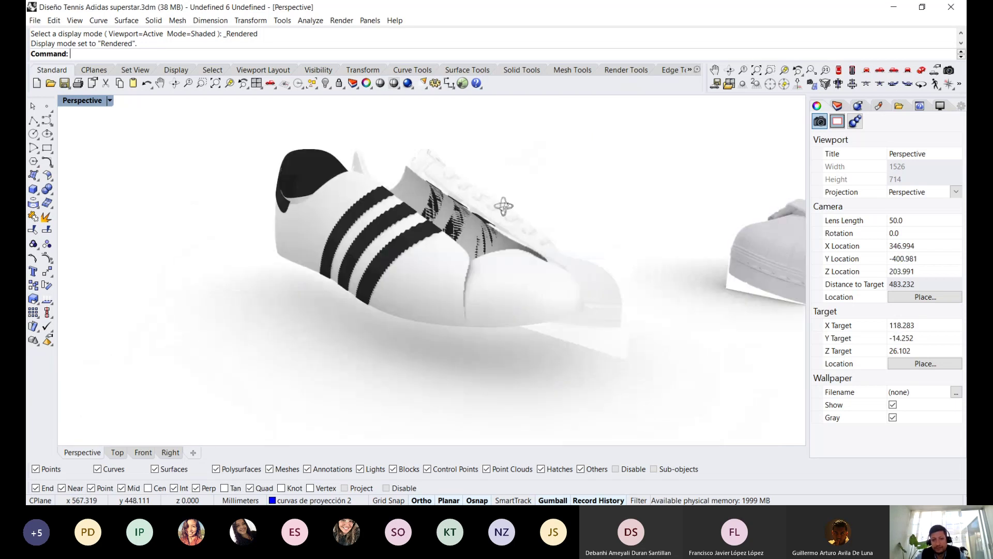
pyautogui.scroll(4, 504, 206)
pyautogui.scroll(4, 503, 206)
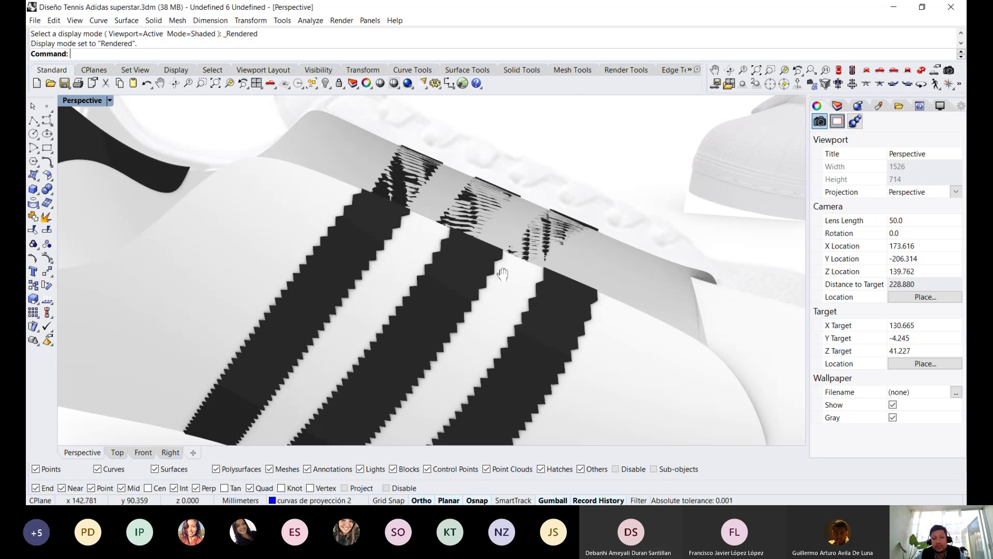
pyautogui.scroll(-4, 503, 274)
pyautogui.moveTo(502, 274); pyautogui.dragTo(522, 259, button='right')
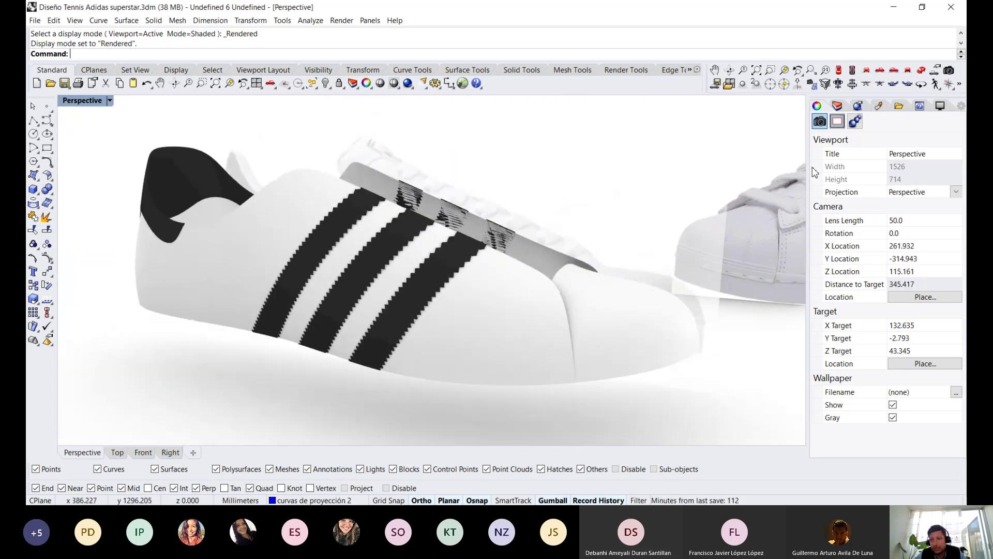
pyautogui.click(841, 106)
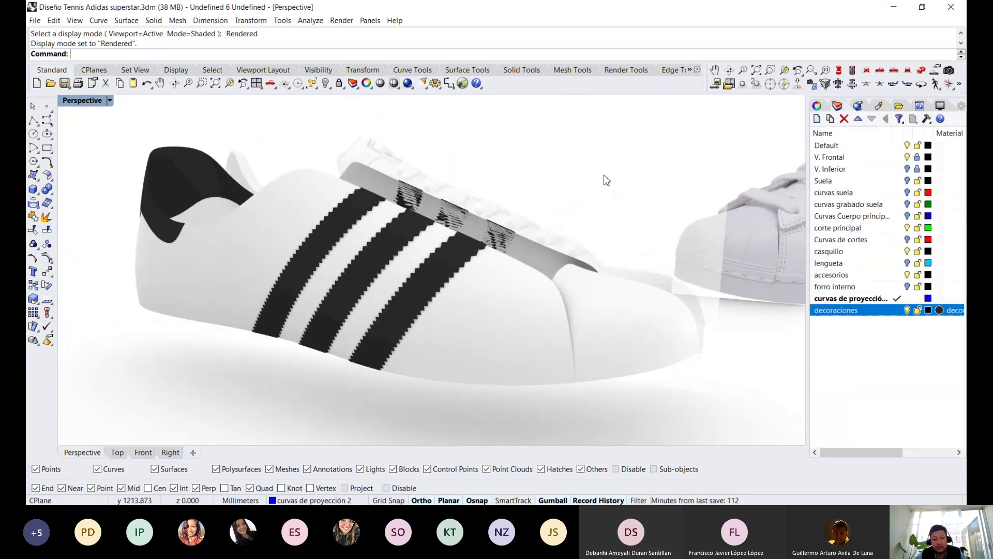
pyautogui.hotkey('ctrl', 'alt', 's')
pyautogui.click(300, 203)
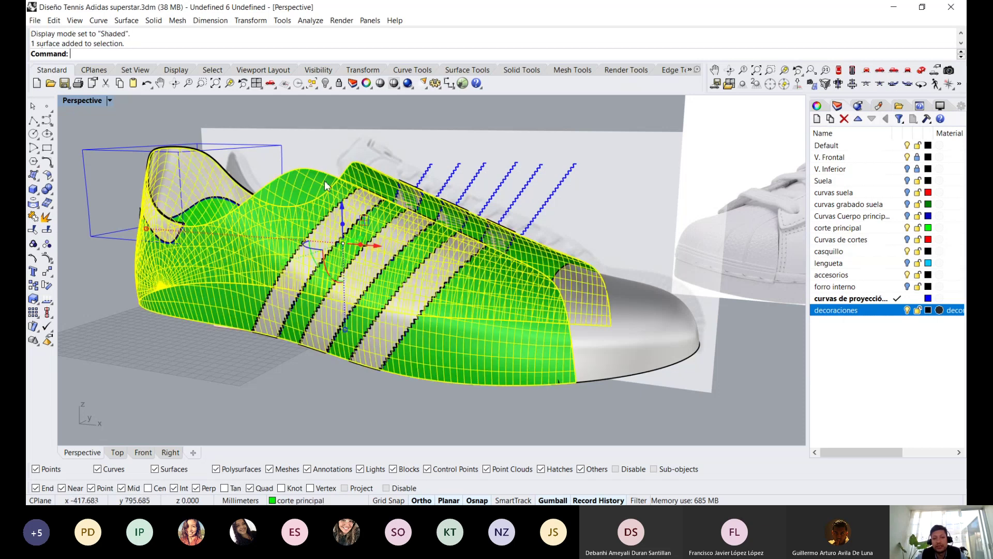
pyautogui.scroll(2, 327, 173)
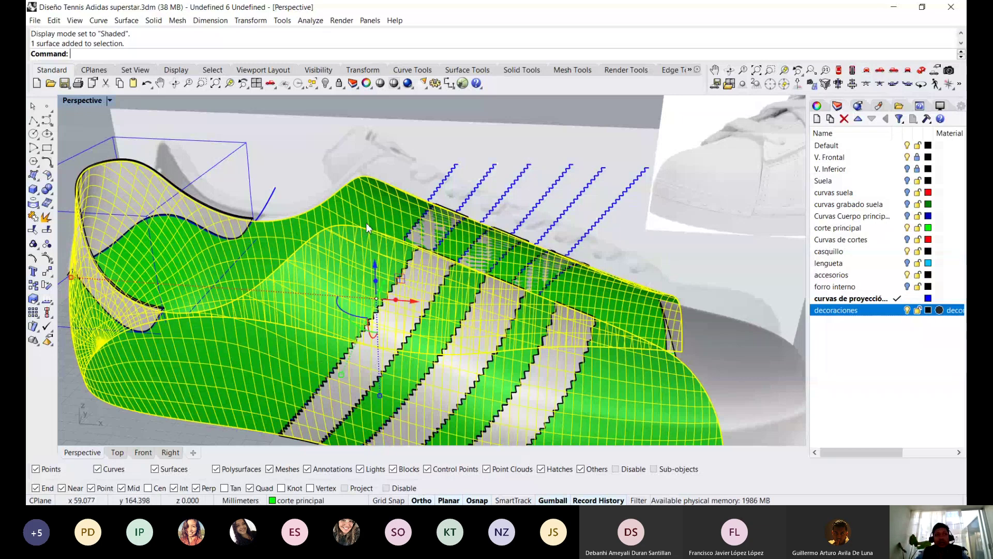
pyautogui.moveTo(366, 227); pyautogui.dragTo(420, 203, button='right')
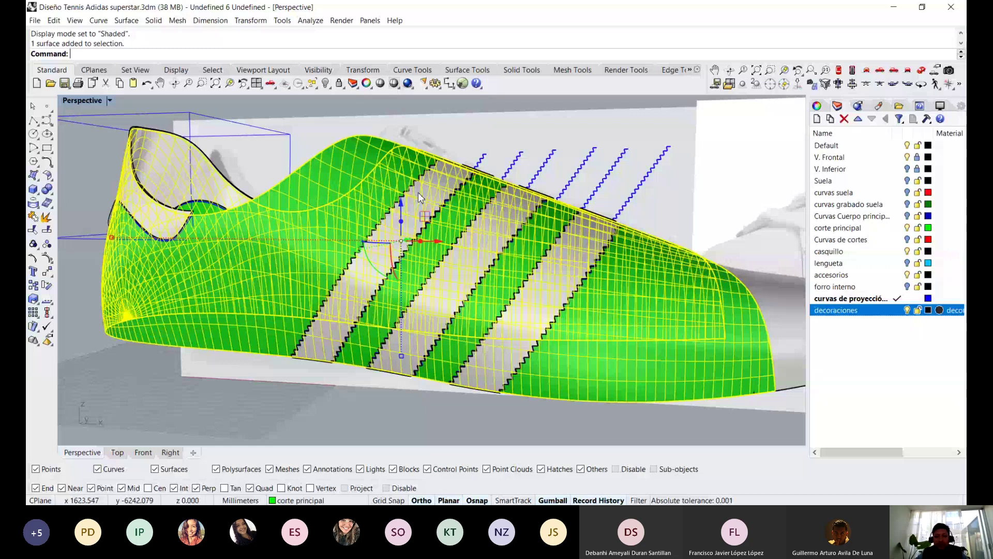
pyautogui.press('Escape')
pyautogui.moveTo(419, 197)
pyautogui.mouseDown(button='right')
pyautogui.moveTo(387, 232)
pyautogui.moveTo(403, 270)
pyautogui.mouseUp(button='right')
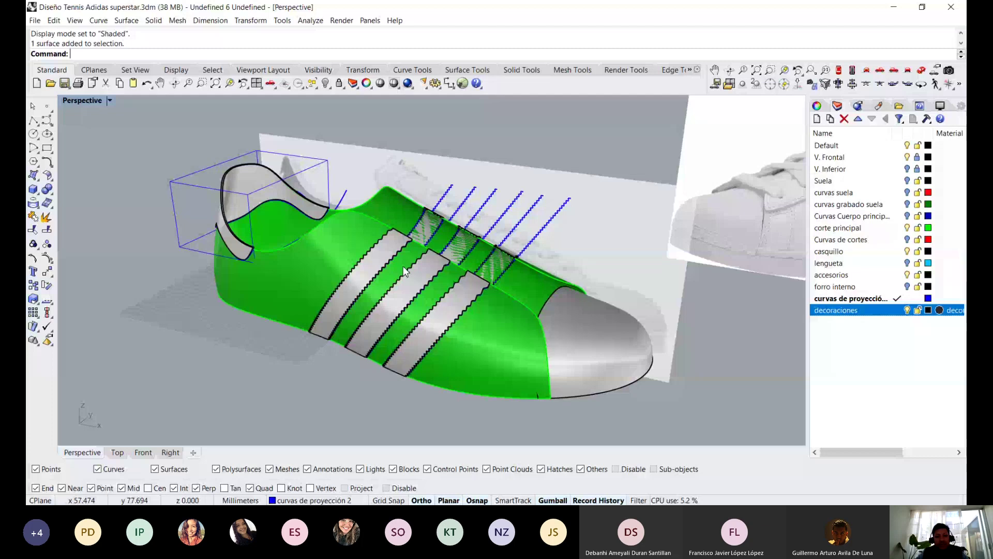
pyautogui.click(499, 318)
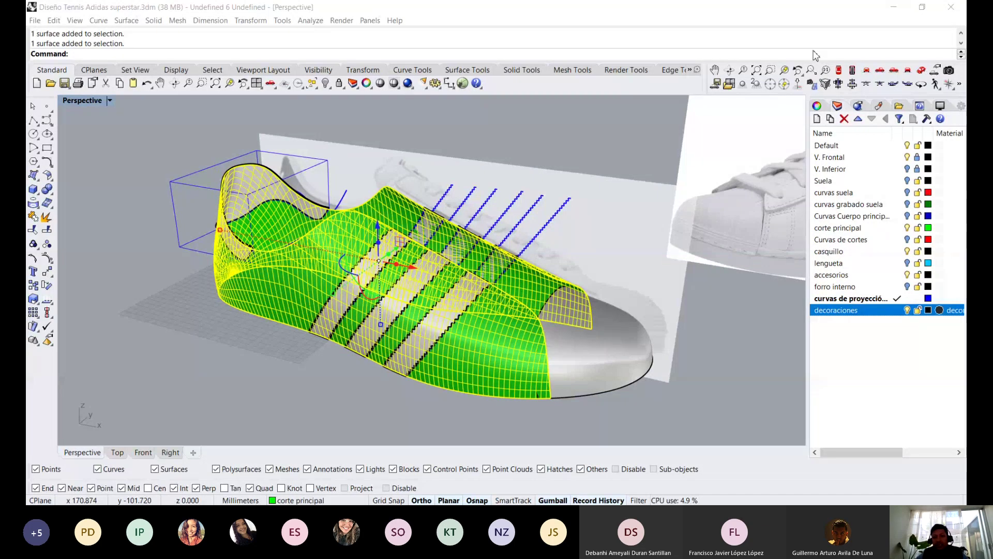
pyautogui.click(897, 41)
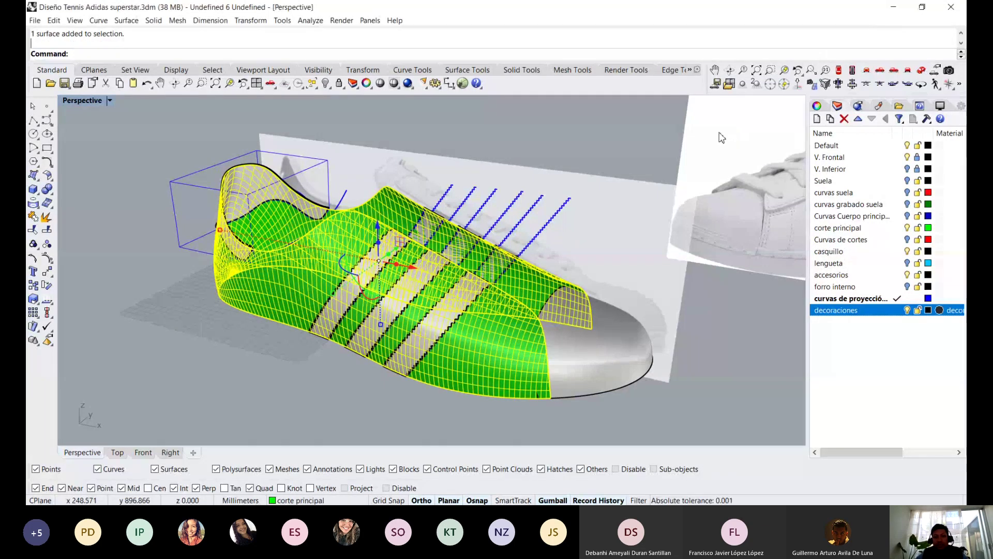
# Orbit and zoom to a close side view of the stripes on the shoe
pyautogui.press('Escape')
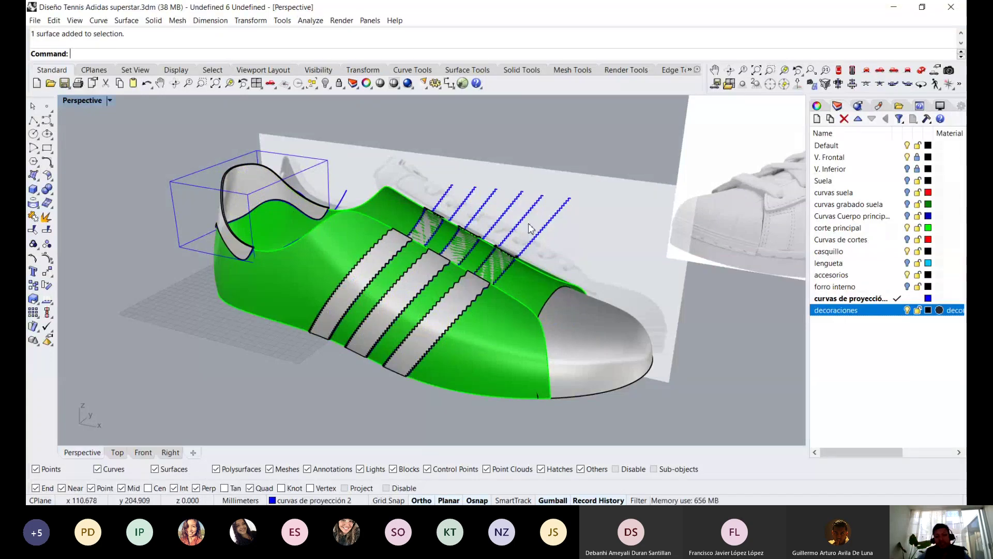
pyautogui.moveTo(432, 281); pyautogui.dragTo(353, 248, button='right')
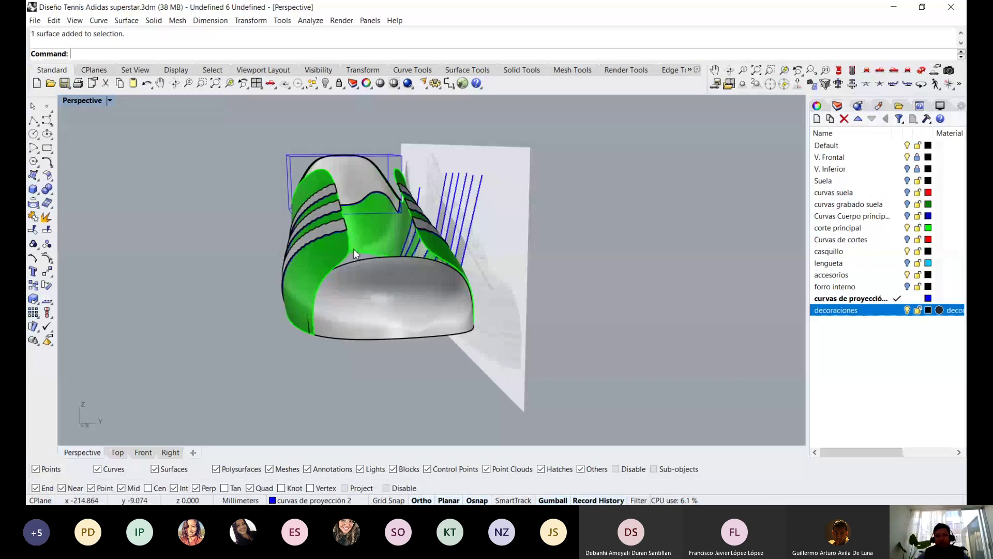
pyautogui.scroll(3, 349, 247)
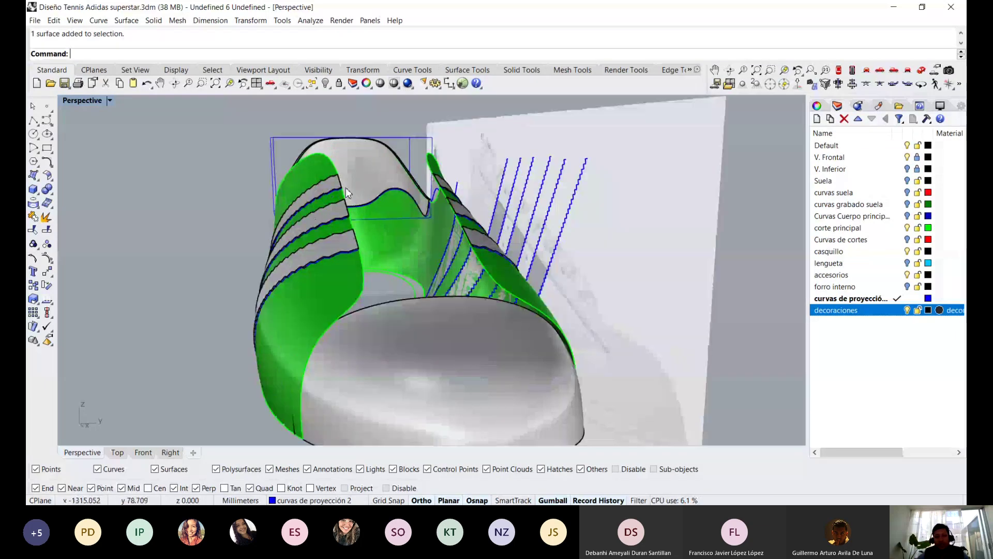
pyautogui.press('Home')
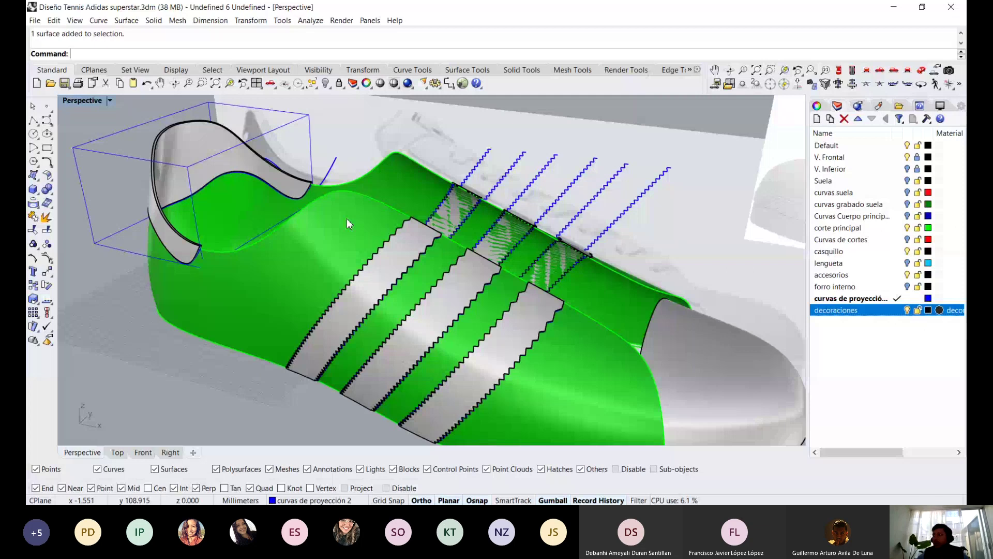
pyautogui.click(347, 219)
pyautogui.moveTo(511, 217); pyautogui.dragTo(531, 217, button='right')
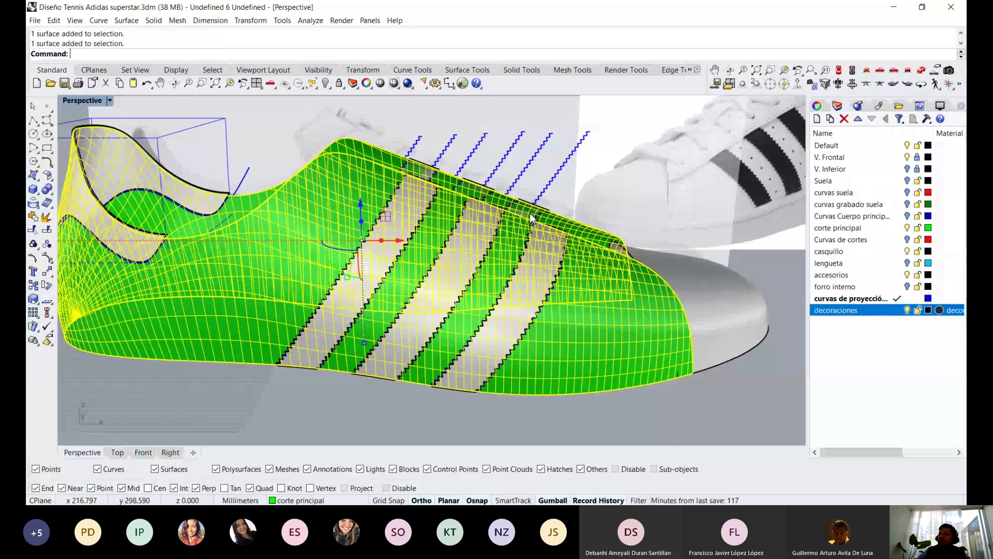
pyautogui.press('Escape')
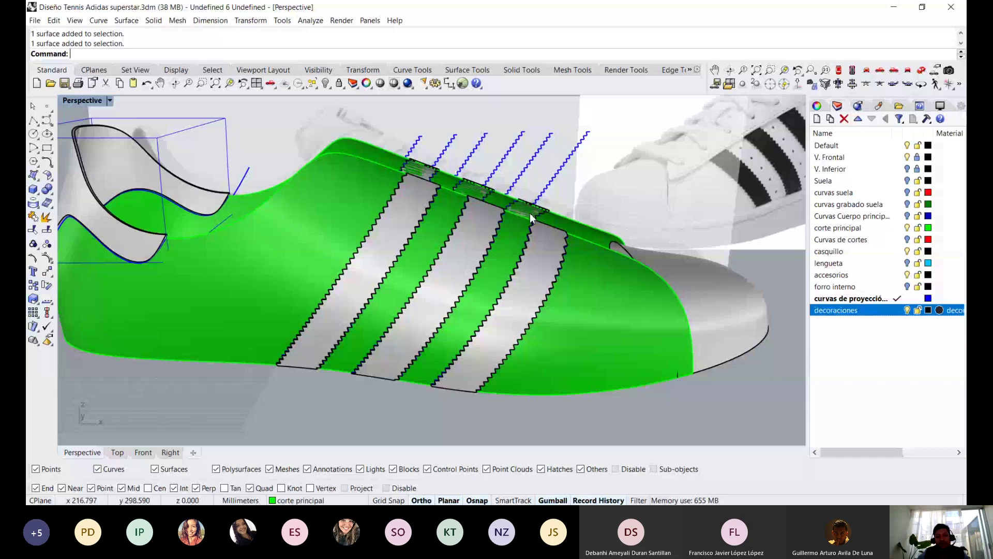
pyautogui.scroll(5, 530, 213)
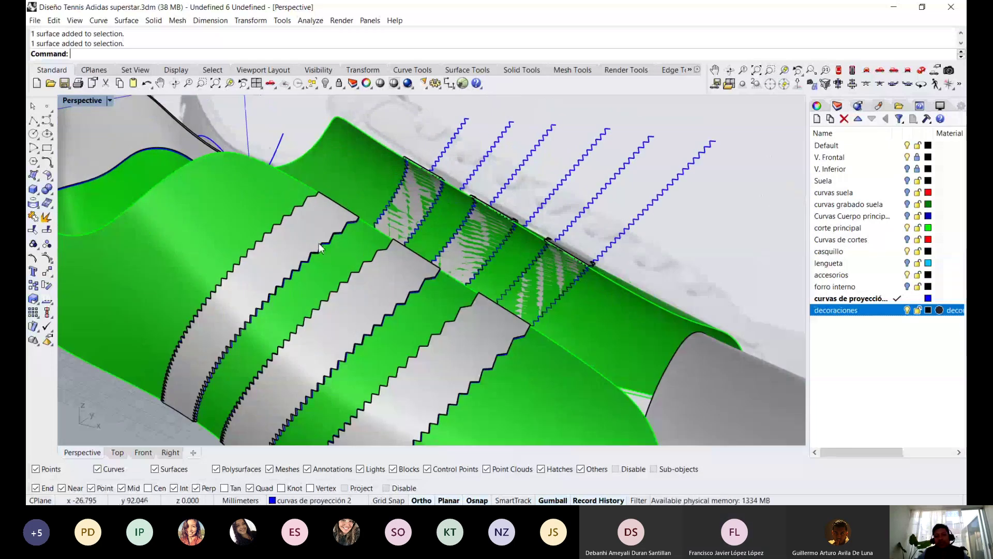
pyautogui.moveTo(479, 310)
pyautogui.mouseDown(button='right')
pyautogui.moveTo(457, 269)
pyautogui.moveTo(465, 336)
pyautogui.moveTo(471, 296)
pyautogui.moveTo(679, 326)
pyautogui.moveTo(476, 312)
pyautogui.mouseUp(button='right')
pyautogui.scroll(-5, 457, 265)
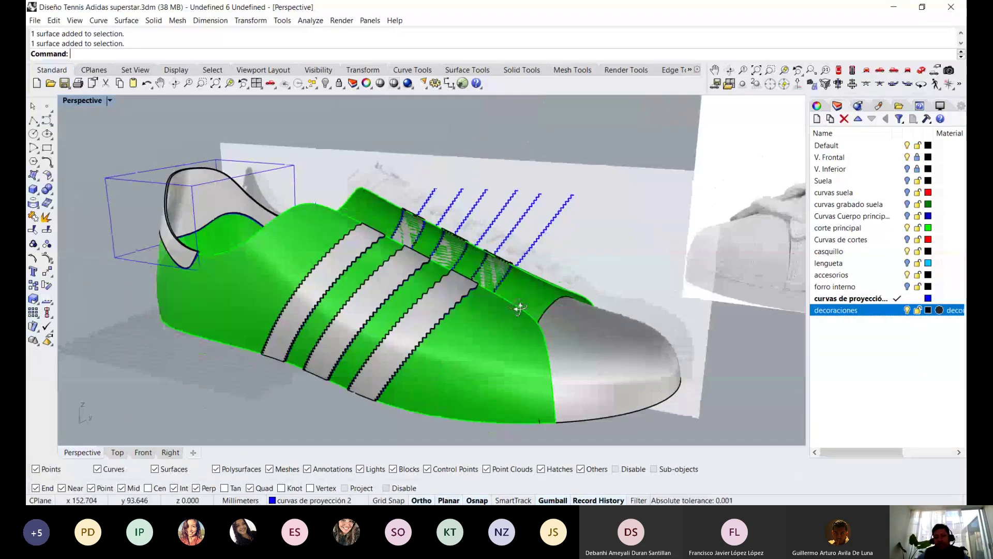
# Copy the green upper surface in place and hide the duplicate
pyautogui.click(477, 312)
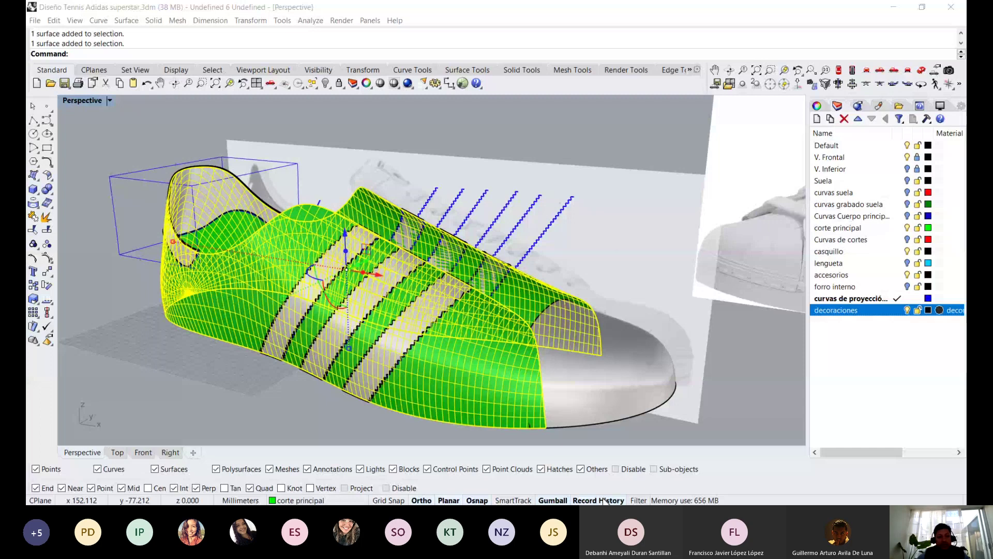
pyautogui.rightClick(33, 286)
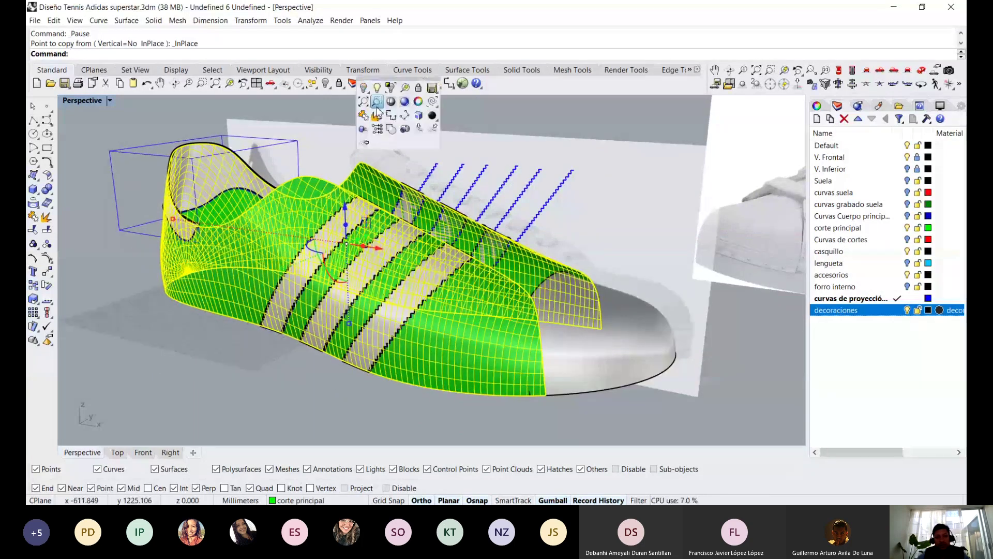
pyautogui.hotkey('ctrl', 'h')
pyautogui.click(303, 191)
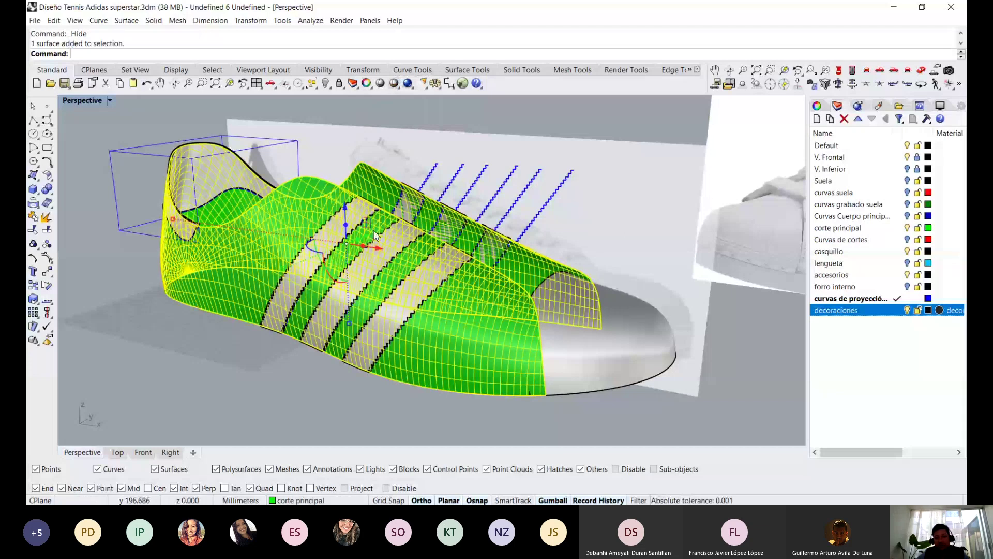
pyautogui.moveTo(376, 236); pyautogui.dragTo(505, 194, button='right')
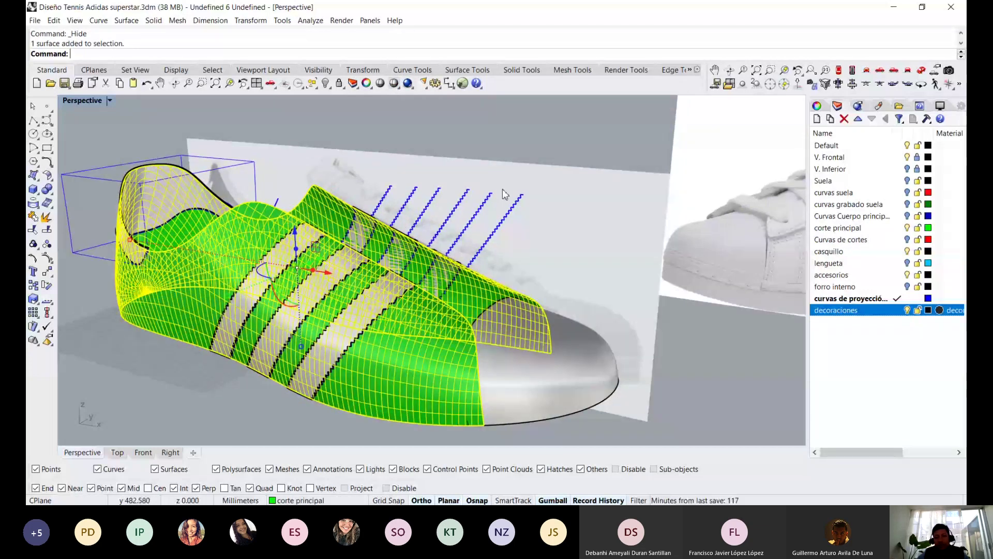
pyautogui.press('Escape')
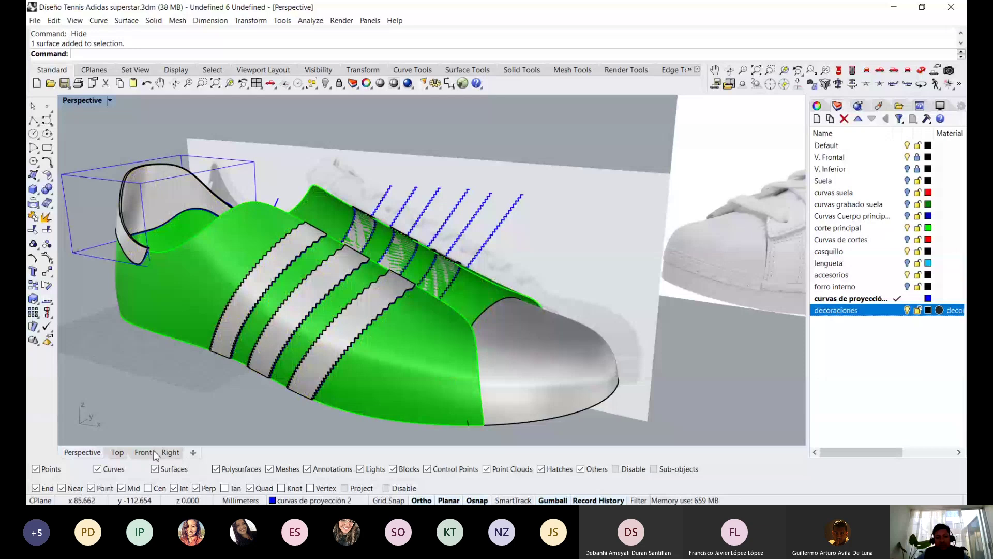
# In the Front view, begin a free-form curve with its first point above the heel collar, snaps off
pyautogui.click(153, 453)
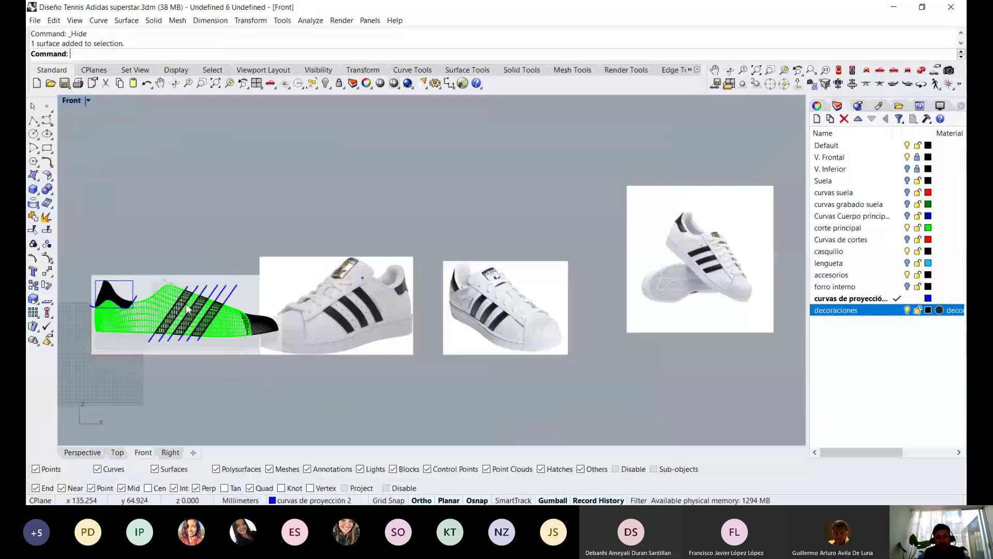
pyautogui.scroll(3, 185, 303)
pyautogui.moveTo(185, 260); pyautogui.dragTo(337, 221, button='right')
pyautogui.scroll(5, 362, 165)
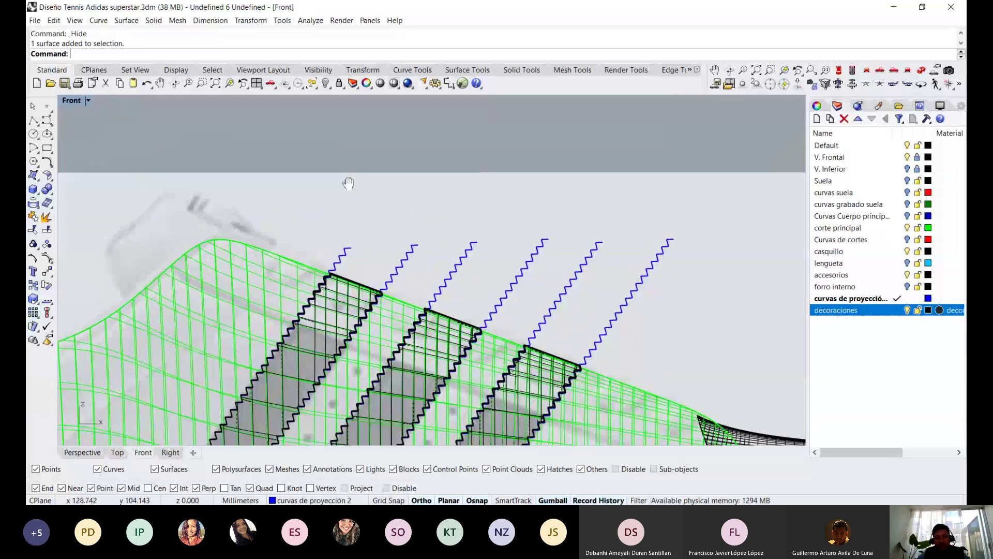
pyautogui.moveTo(348, 183); pyautogui.dragTo(317, 164, button='right')
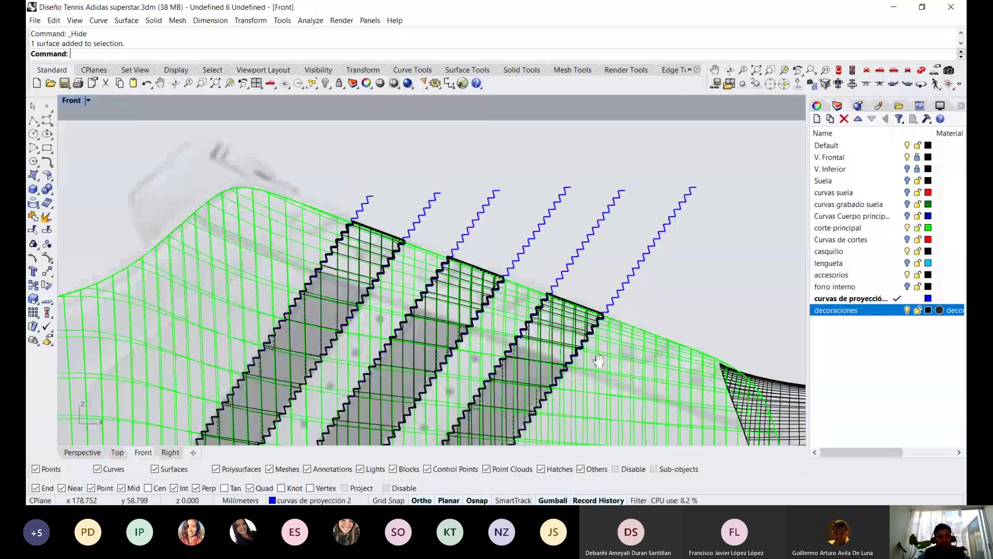
pyautogui.moveTo(598, 361); pyautogui.dragTo(534, 314, button='right')
pyautogui.click(33, 120)
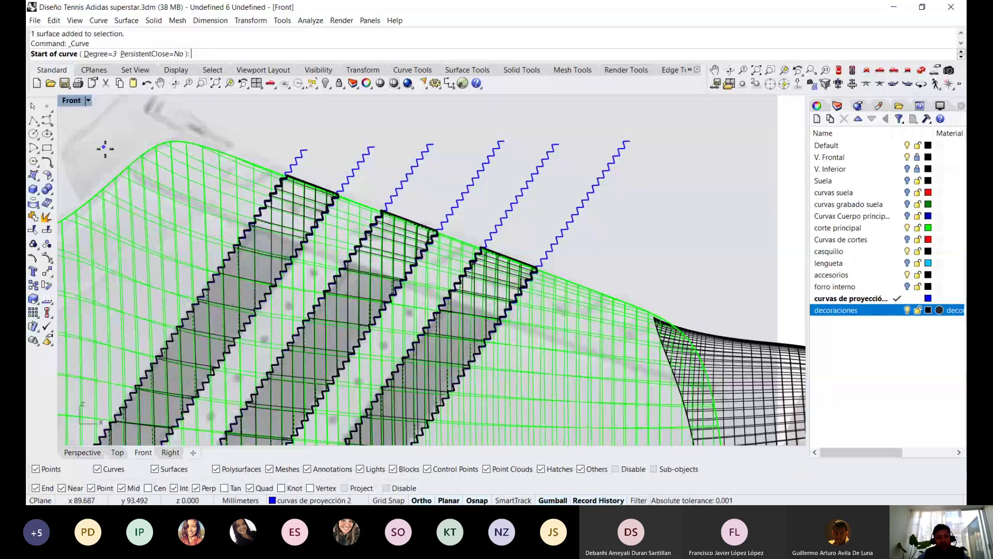
pyautogui.scroll(-1, 119, 153)
pyautogui.scroll(-1, 134, 154)
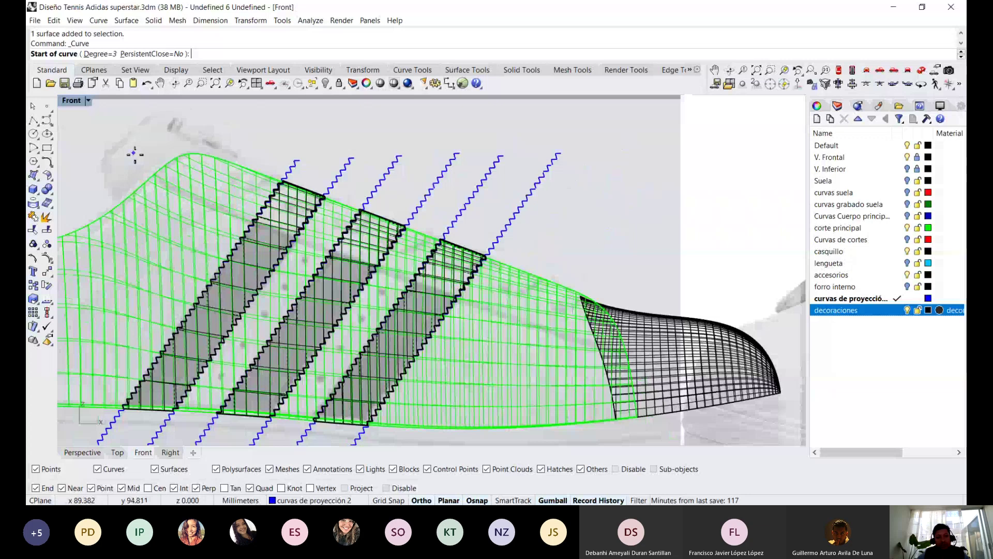
pyautogui.click(100, 147)
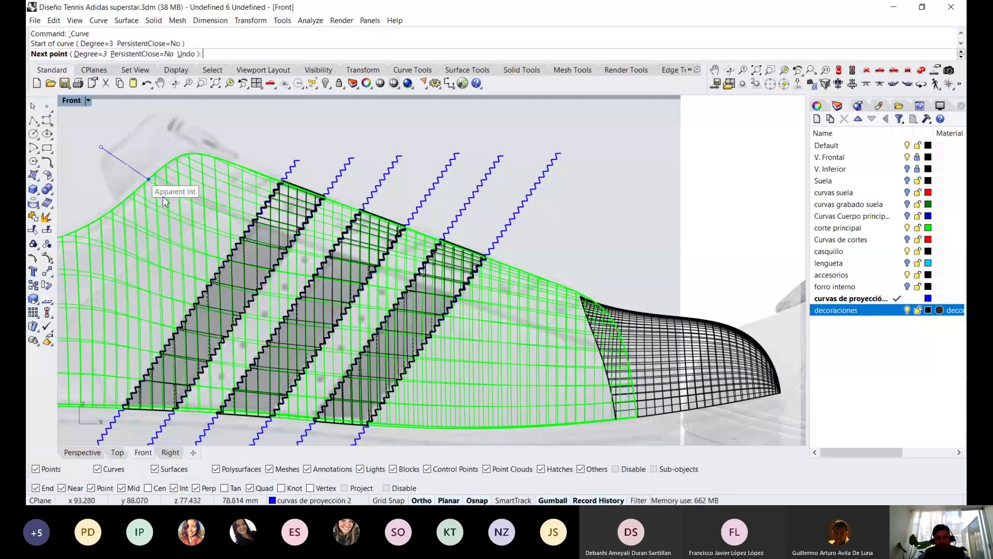
pyautogui.click(409, 488)
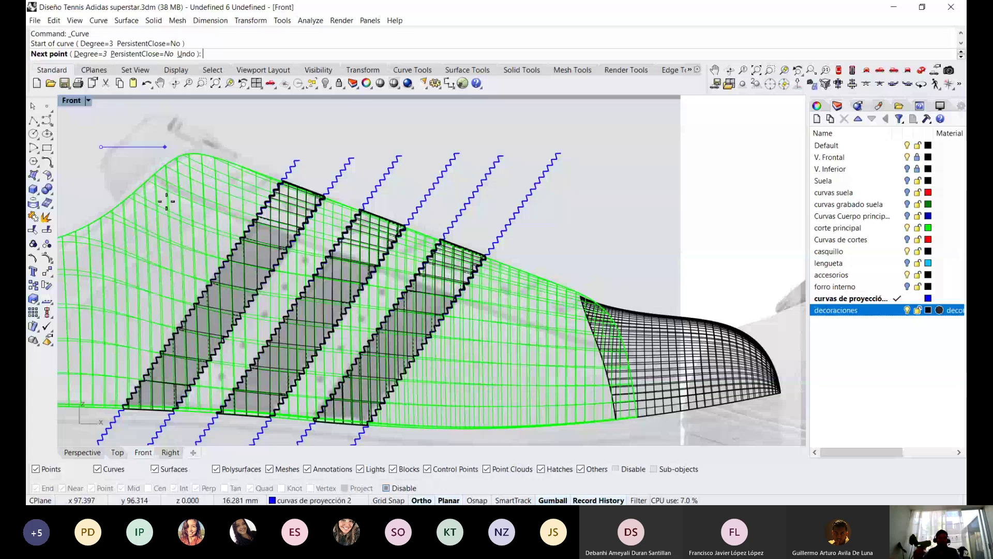
pyautogui.scroll(3, 166, 202)
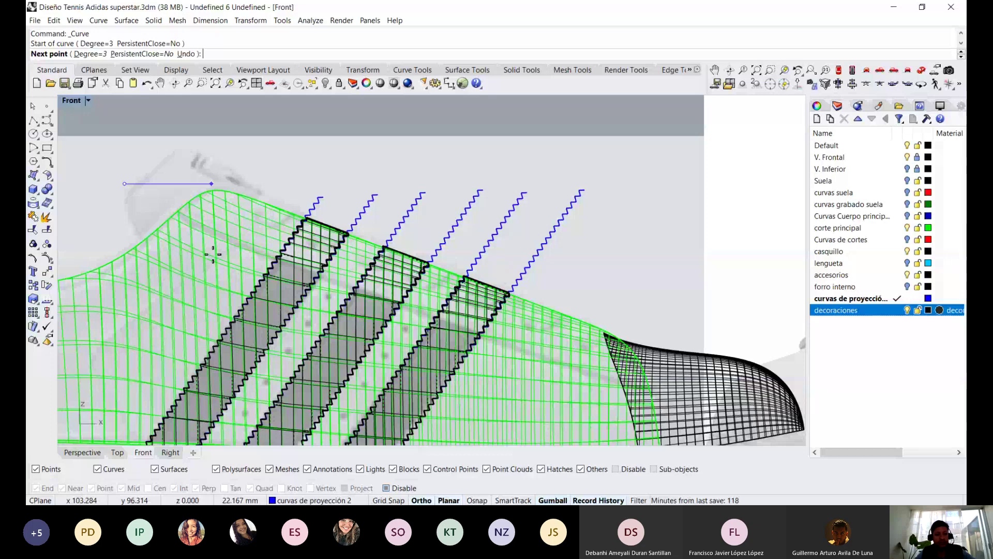
# Place the curve's remaining points across the upper past the last stripe and finish it
pyautogui.click(210, 251)
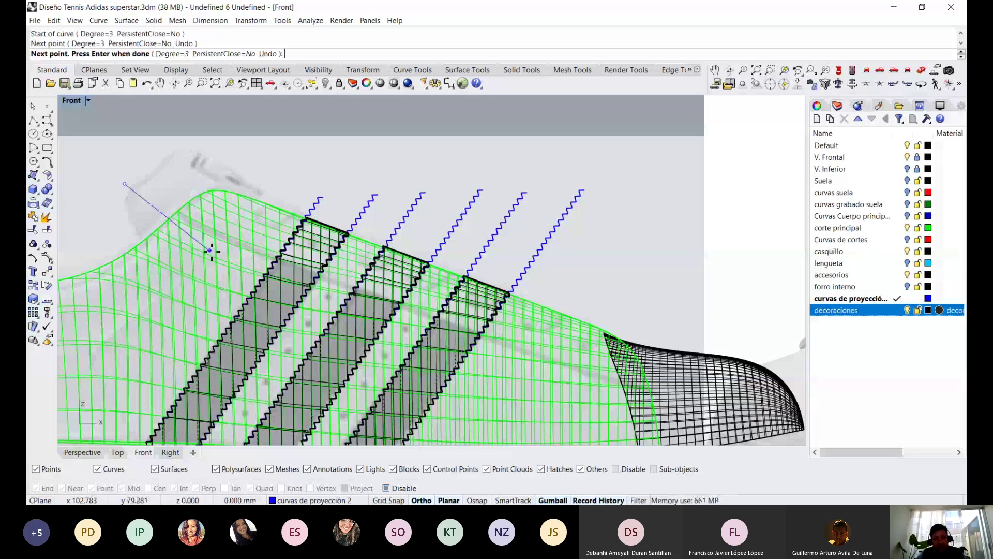
pyautogui.click(549, 362)
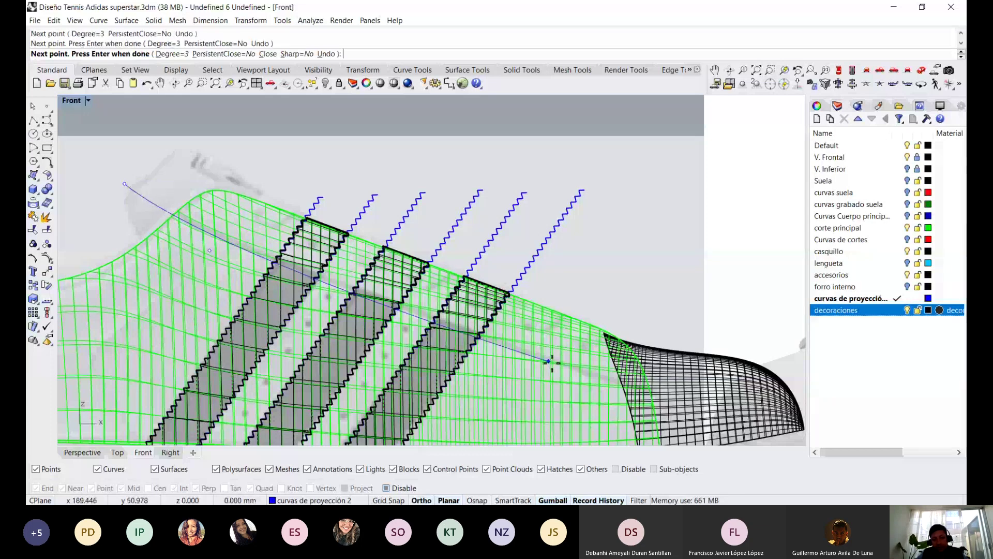
pyautogui.click(693, 401)
pyautogui.press('Return')
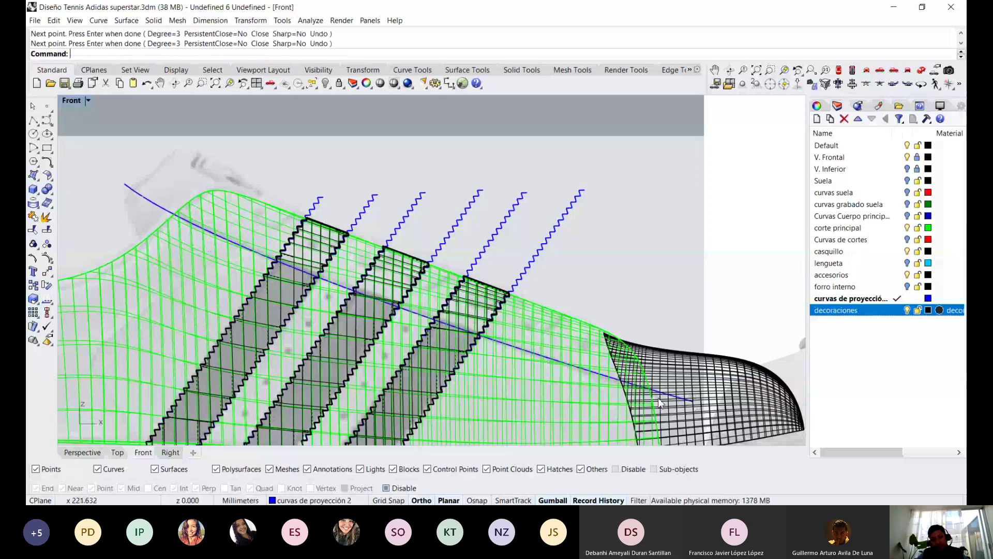
# Select the black toe cap surface and bring up the popup toolbar
pyautogui.click(592, 377)
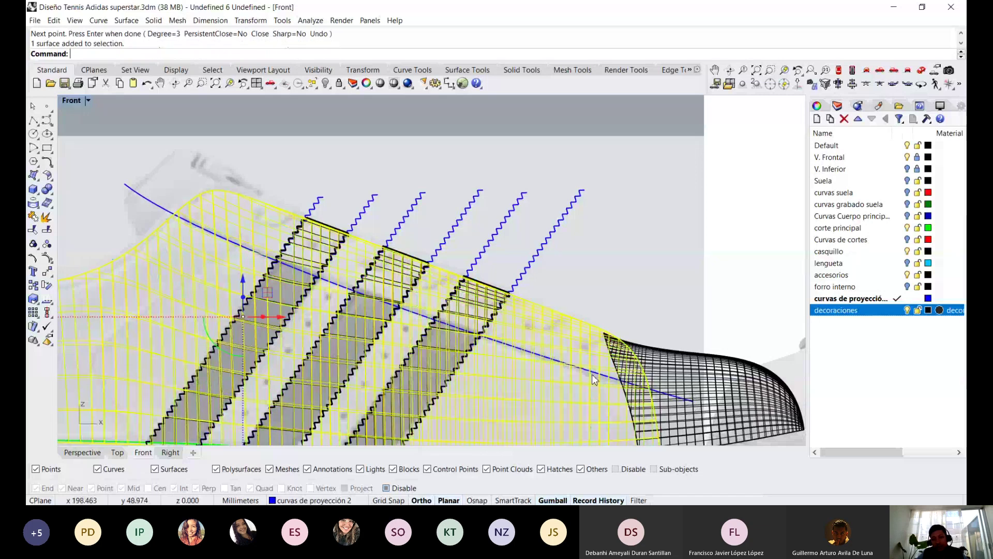
pyautogui.click(621, 387)
pyautogui.scroll(2, 621, 387)
pyautogui.middleClick(582, 253)
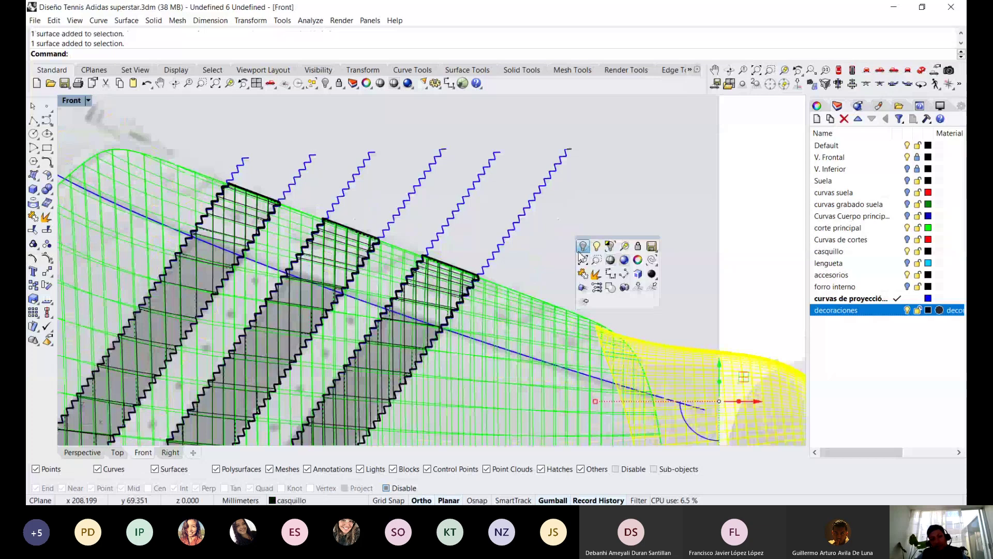
# Hide the toe cap and drag the guide curve's toe-end control point down
pyautogui.click(583, 247)
pyautogui.click(391, 309)
pyautogui.moveTo(389, 304); pyautogui.dragTo(390, 255, button='right')
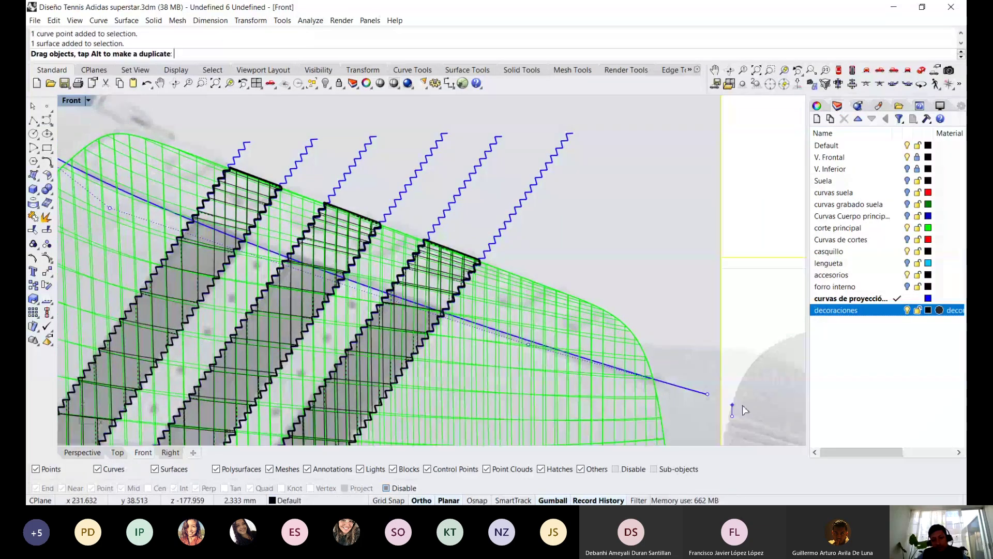
pyautogui.moveTo(676, 306)
pyautogui.mouseDown()
pyautogui.moveTo(743, 405)
pyautogui.moveTo(687, 318)
pyautogui.mouseUp()
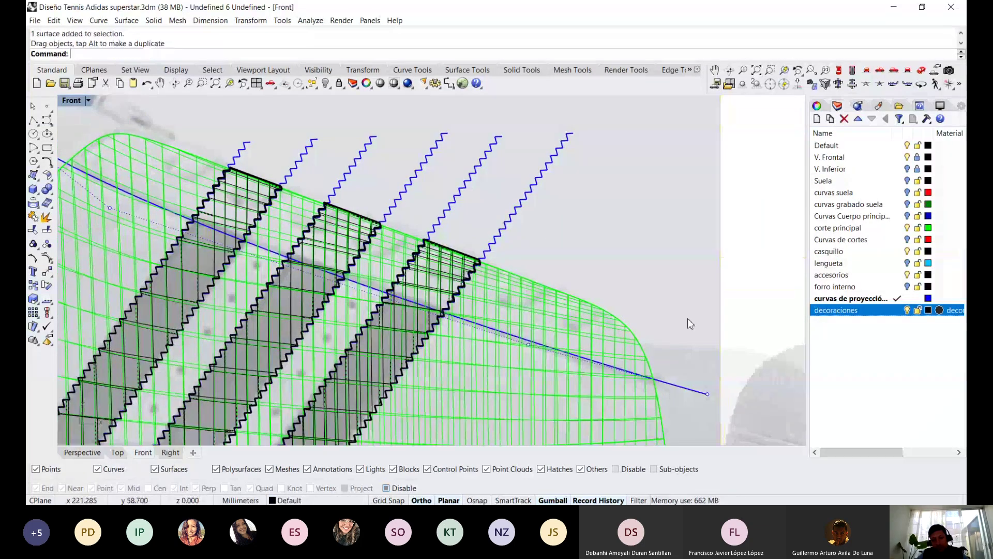
pyautogui.click(527, 344)
pyautogui.moveTo(527, 344); pyautogui.dragTo(523, 373)
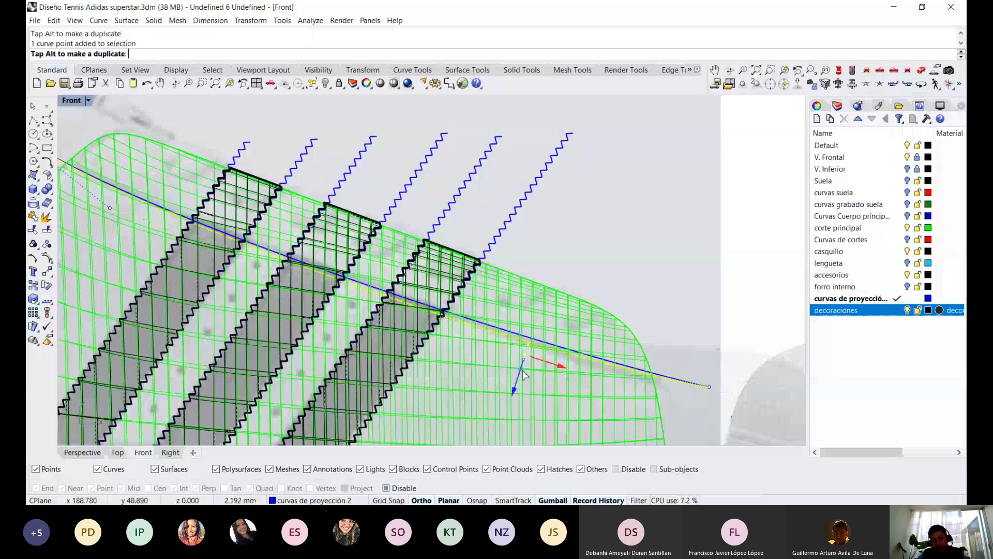
pyautogui.moveTo(525, 375); pyautogui.dragTo(586, 391)
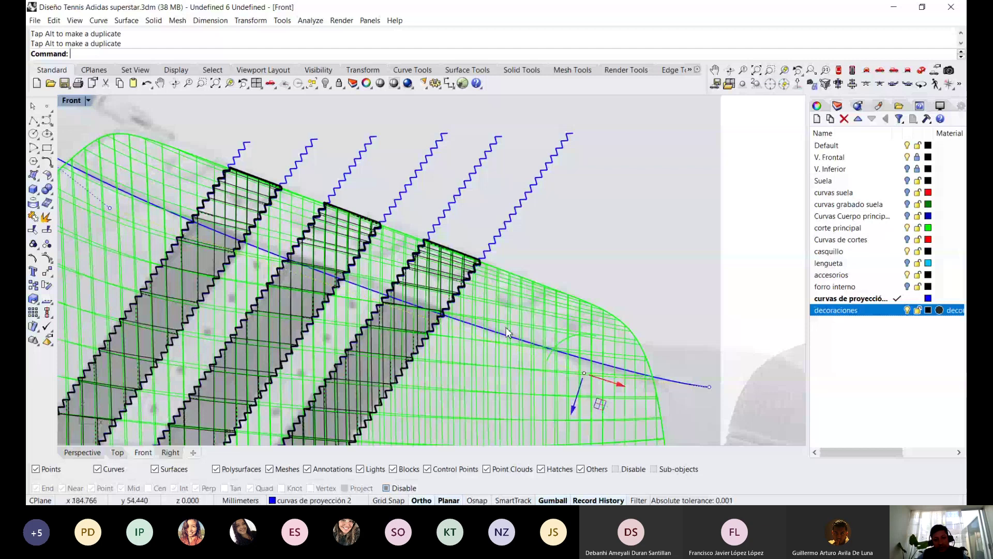
# Adjust the curve's end and heel control points so it sweeps across all three stripes
pyautogui.scroll(-2, 538, 387)
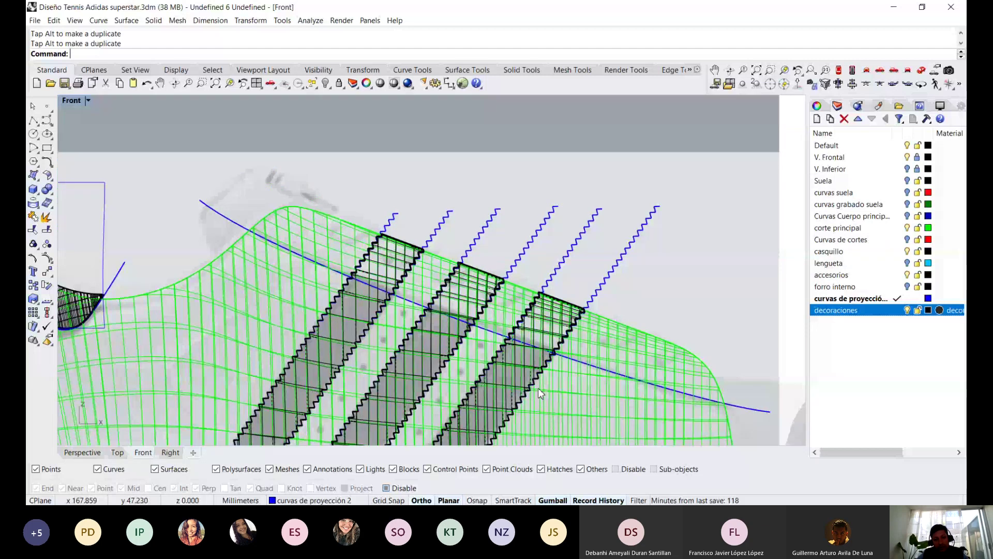
pyautogui.scroll(2, 538, 387)
pyautogui.click(527, 365)
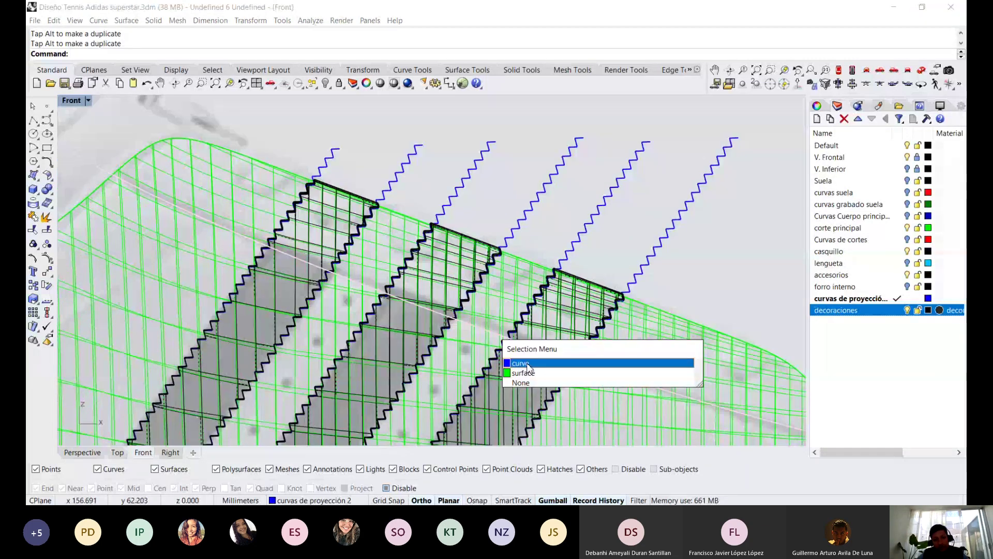
pyautogui.click(527, 364)
pyautogui.scroll(-1, 602, 405)
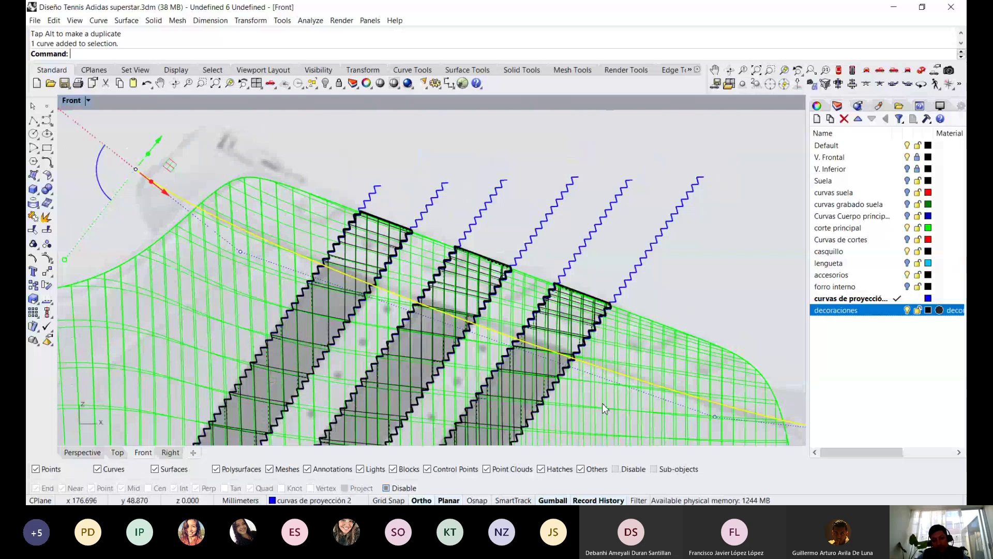
pyautogui.moveTo(602, 403); pyautogui.dragTo(560, 362, button='right')
pyautogui.click(672, 378)
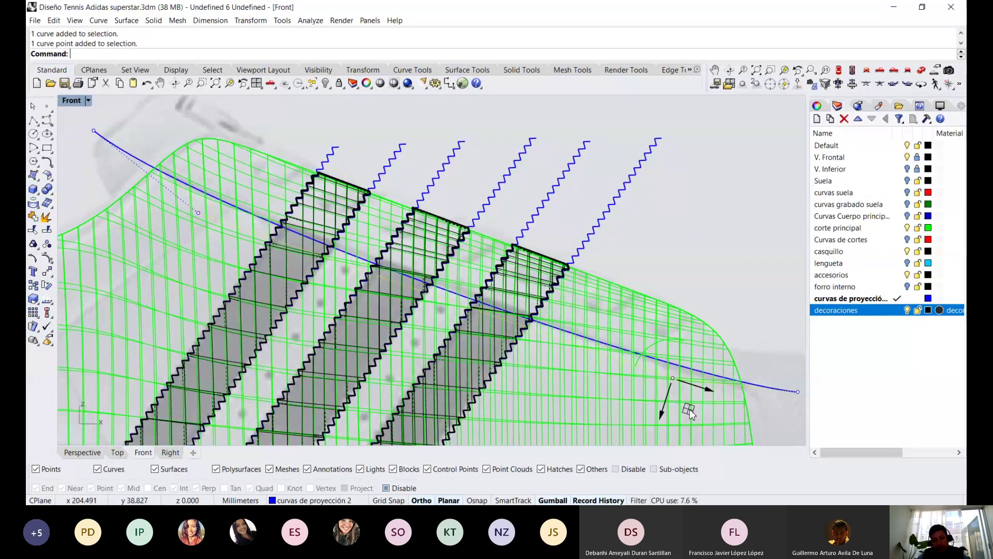
pyautogui.moveTo(688, 411); pyautogui.dragTo(672, 399)
pyautogui.press('Escape')
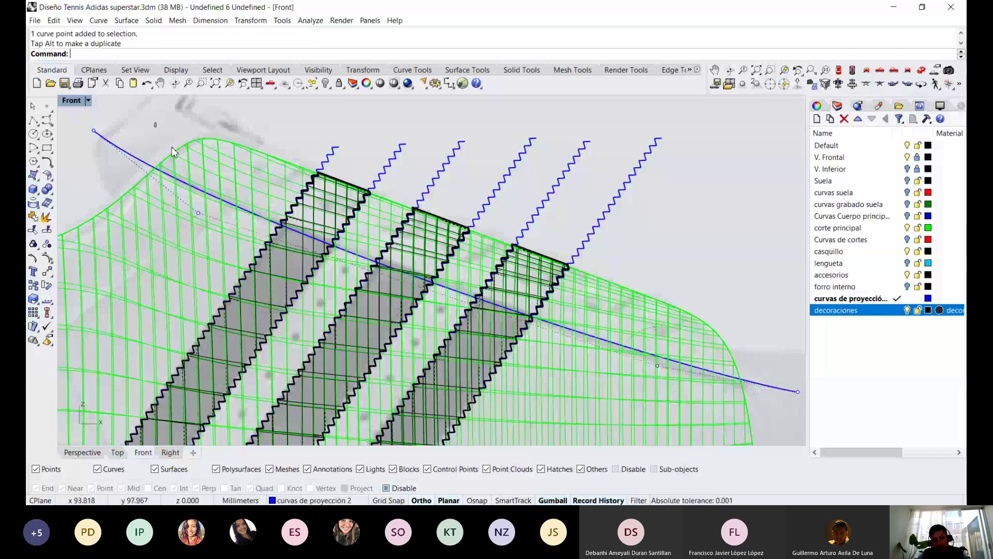
pyautogui.moveTo(198, 213); pyautogui.dragTo(200, 207)
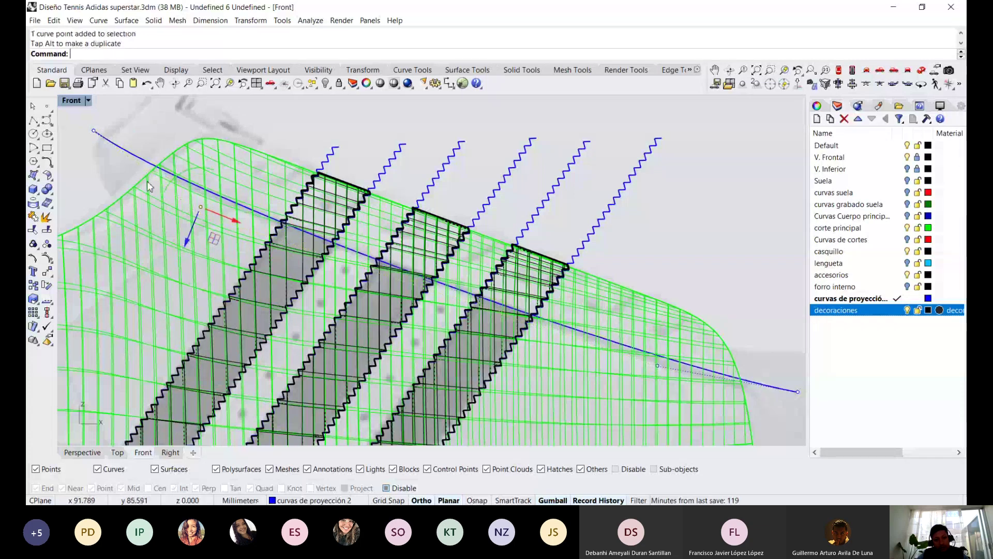
pyautogui.moveTo(148, 186); pyautogui.dragTo(159, 223, button='right')
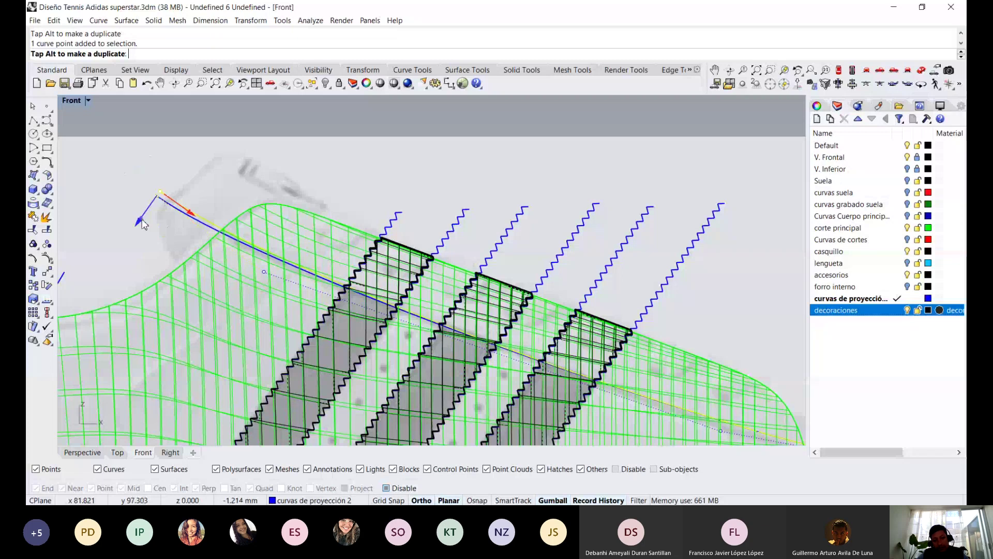
pyautogui.moveTo(144, 223); pyautogui.dragTo(150, 217)
pyautogui.scroll(-3, 561, 346)
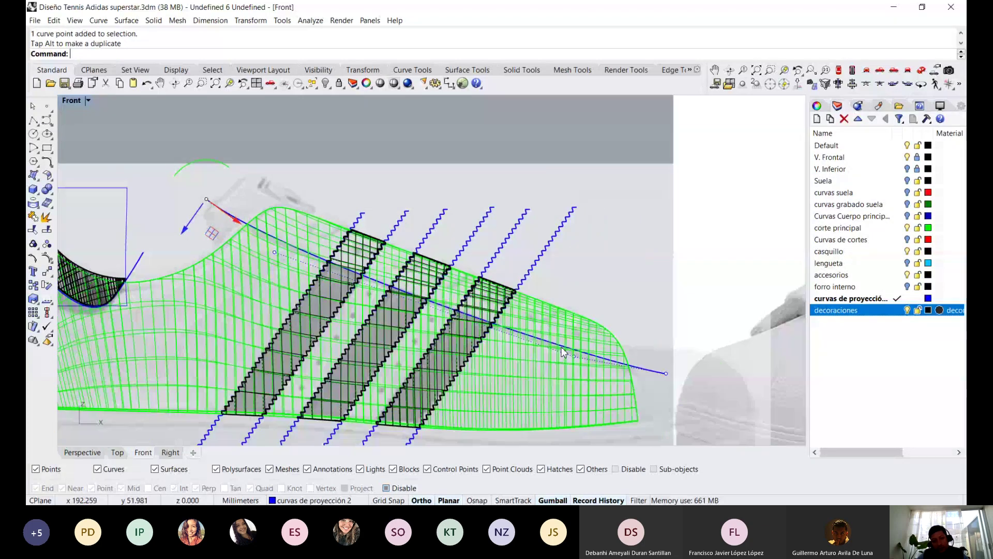
pyautogui.scroll(2, 561, 347)
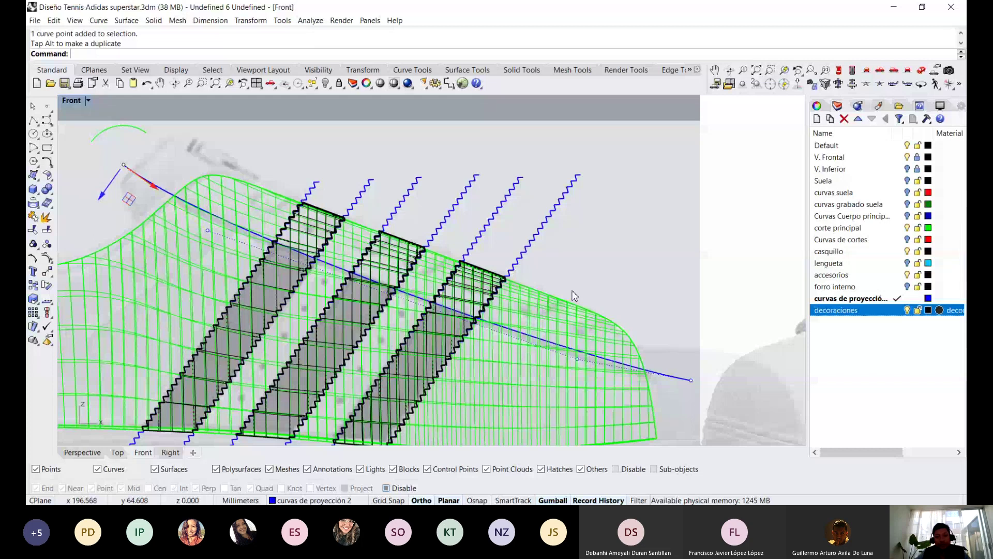
pyautogui.scroll(-2, 574, 296)
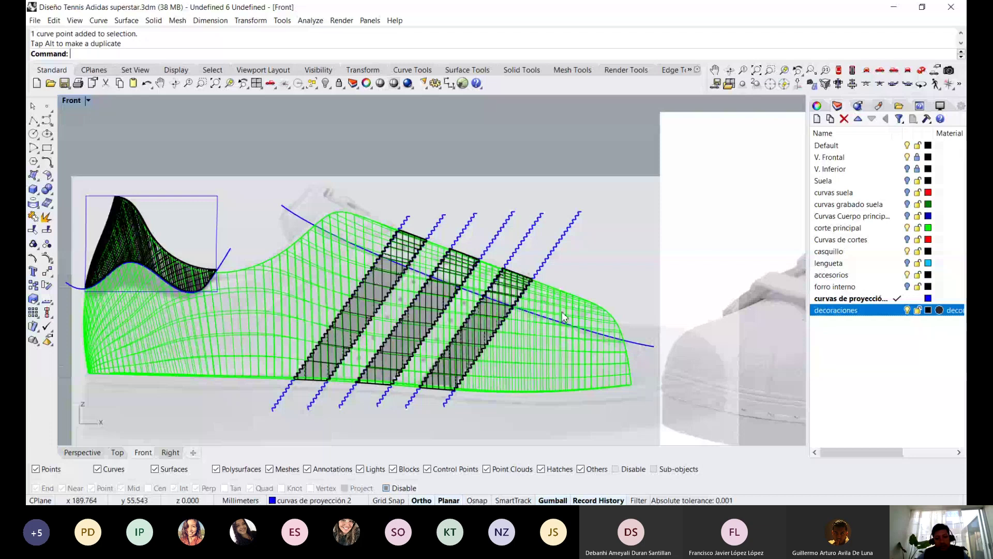
pyautogui.scroll(2, 561, 312)
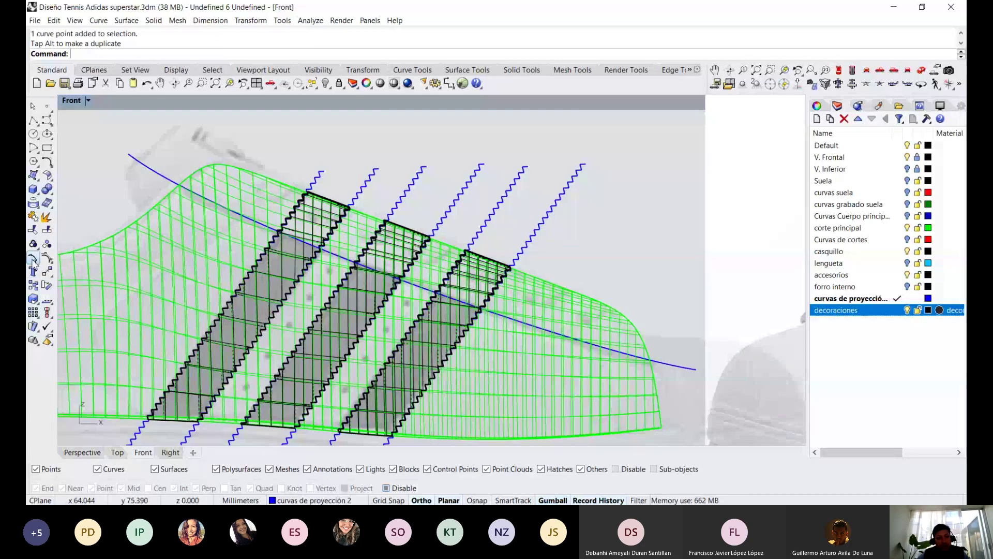
# Project the blue guide curve onto the green upper surface and orbit to check the result
pyautogui.click(32, 271)
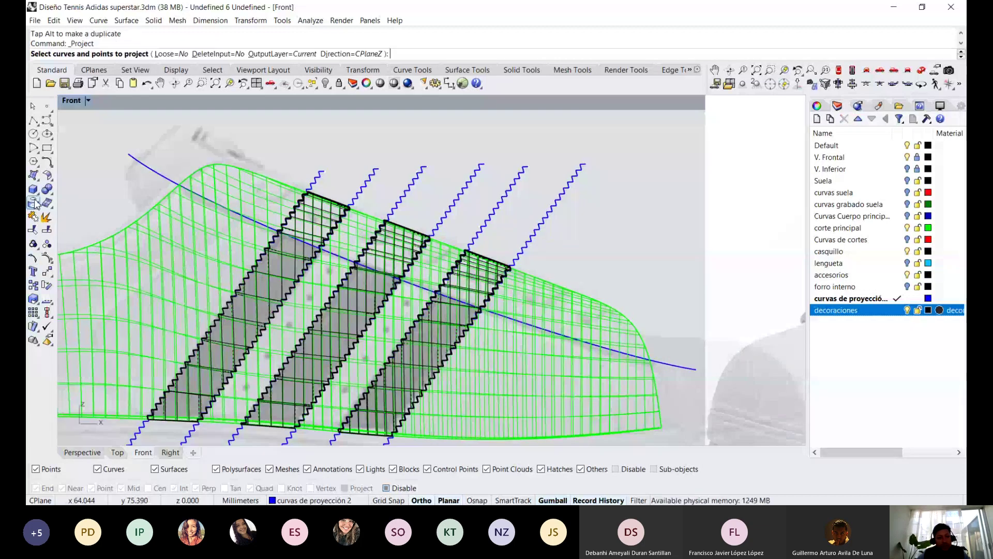
pyautogui.click(234, 174)
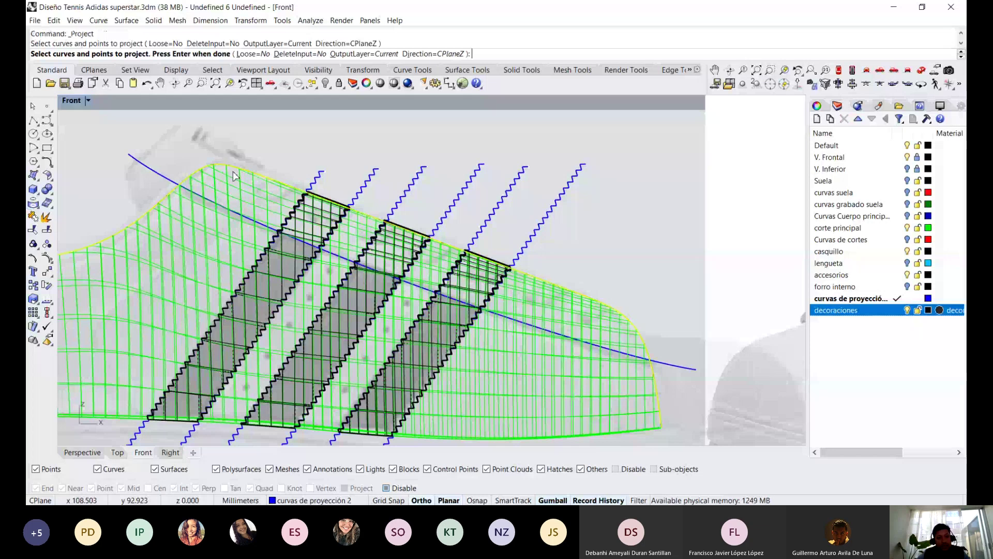
pyautogui.keyDown('ctrl'); pyautogui.click(234, 173); pyautogui.keyUp('ctrl')
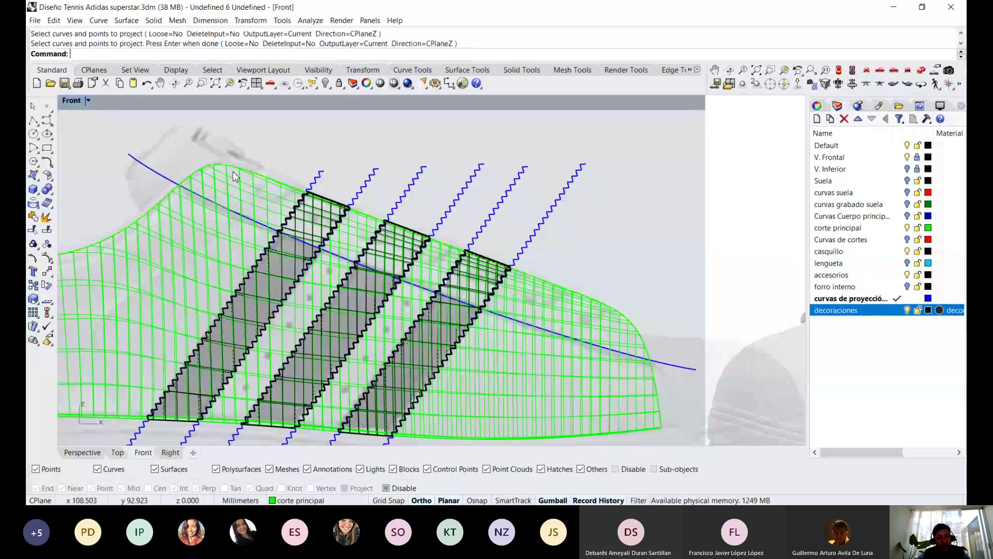
pyautogui.click(144, 166)
pyautogui.press('Return')
pyautogui.click(196, 237)
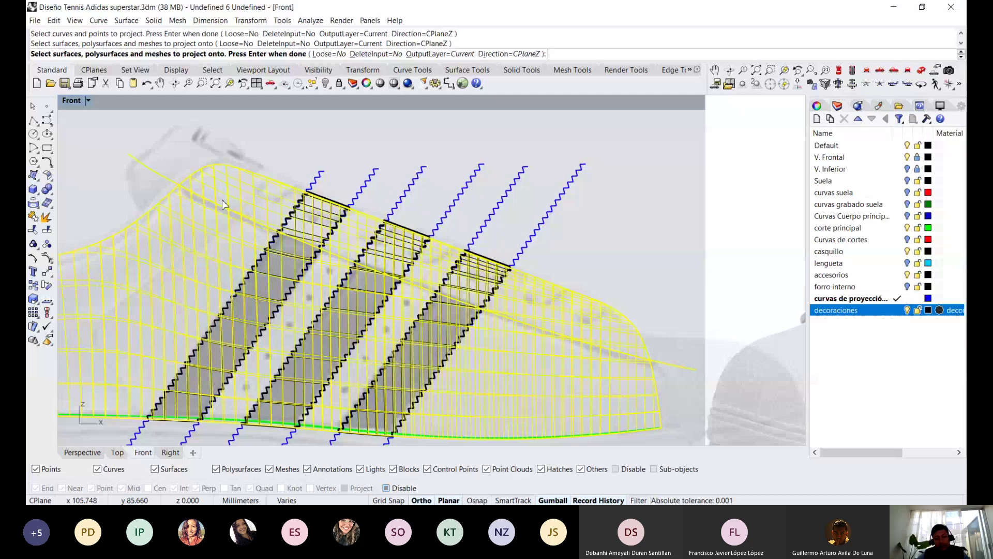
pyautogui.press('Return')
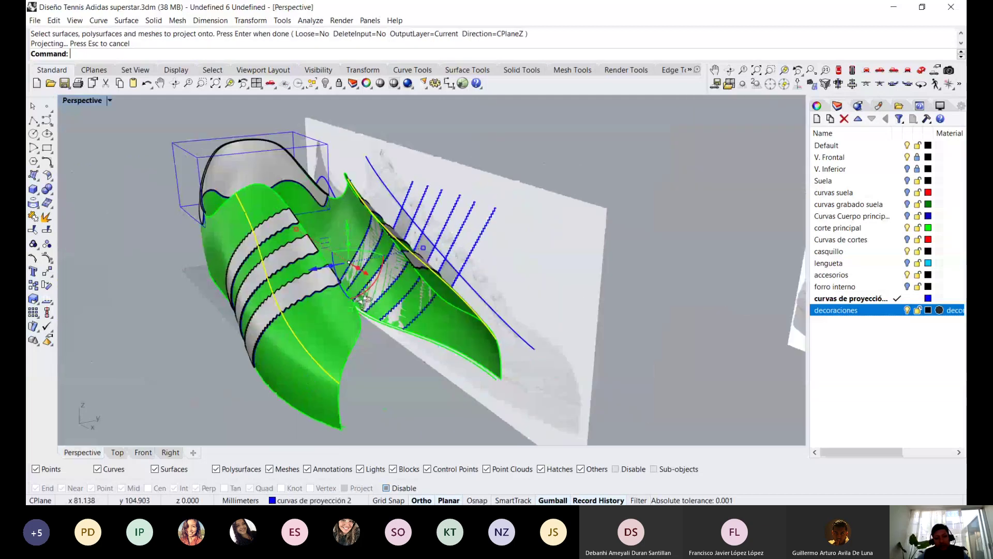
pyautogui.moveTo(410, 296)
pyautogui.mouseDown(button='right')
pyautogui.moveTo(326, 279)
pyautogui.moveTo(561, 272)
pyautogui.mouseUp(button='right')
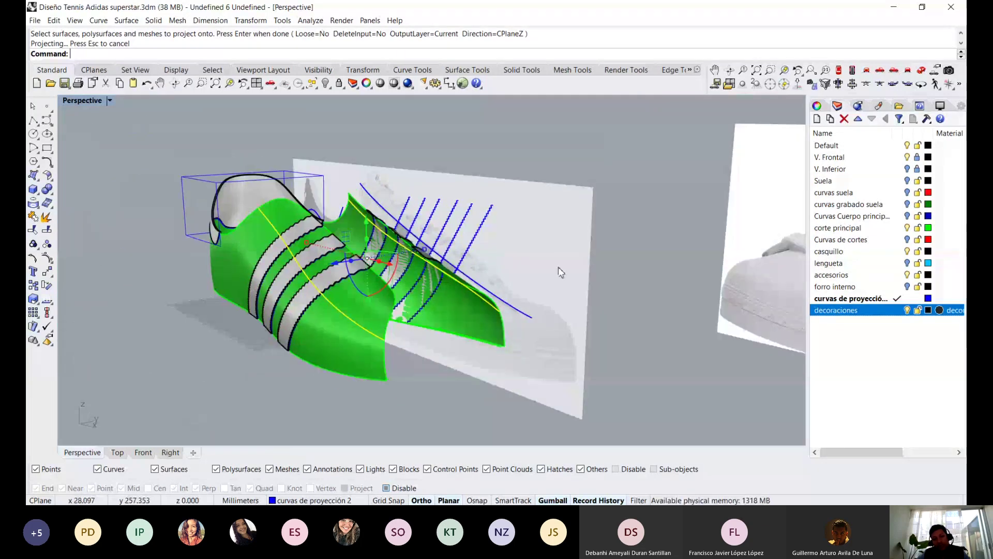
pyautogui.scroll(3, 478, 283)
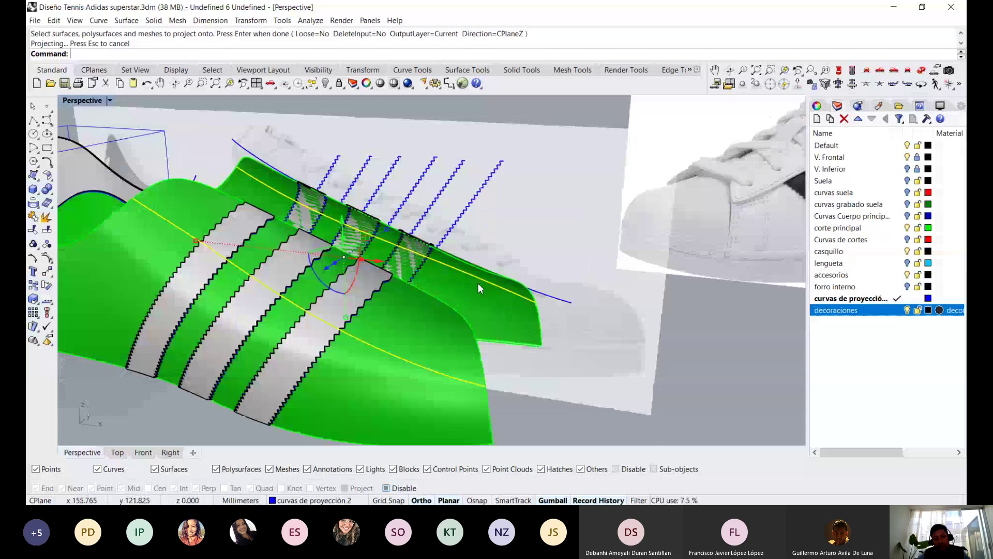
# Select the projection curve and drag two of its control points to reshape it
pyautogui.click(552, 301)
pyautogui.moveTo(553, 301)
pyautogui.mouseDown(button='right')
pyautogui.moveTo(500, 262)
pyautogui.moveTo(567, 296)
pyautogui.moveTo(365, 279)
pyautogui.moveTo(584, 324)
pyautogui.moveTo(535, 310)
pyautogui.mouseUp(button='right')
pyautogui.click(497, 263)
pyautogui.click(536, 311)
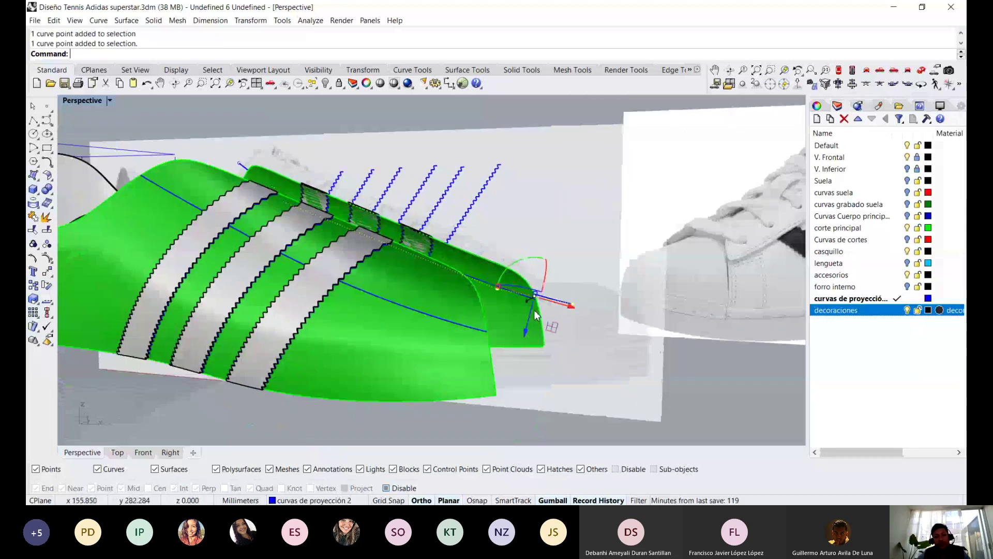
pyautogui.moveTo(535, 315); pyautogui.dragTo(451, 321)
pyautogui.scroll(2, 450, 321)
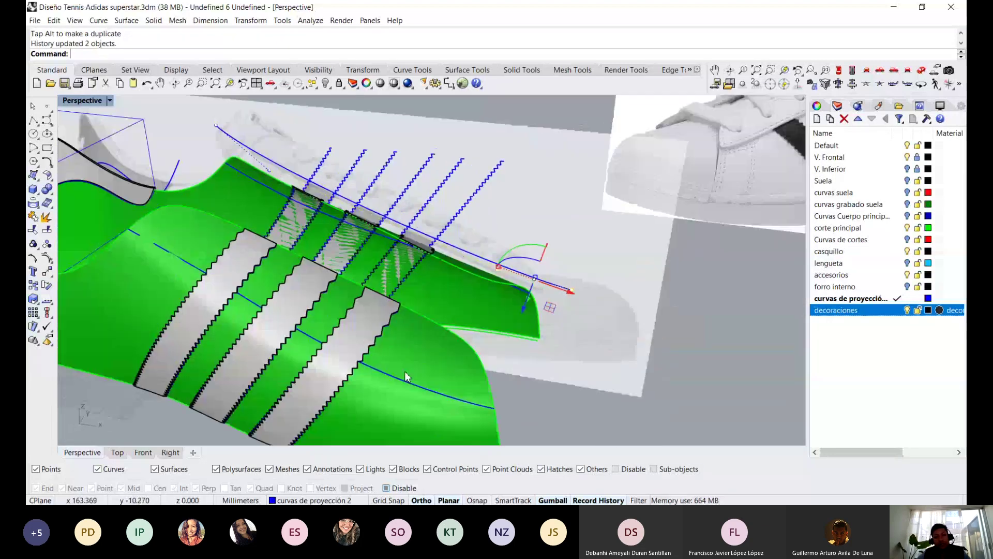
pyautogui.scroll(1, 439, 297)
pyautogui.scroll(1, 431, 273)
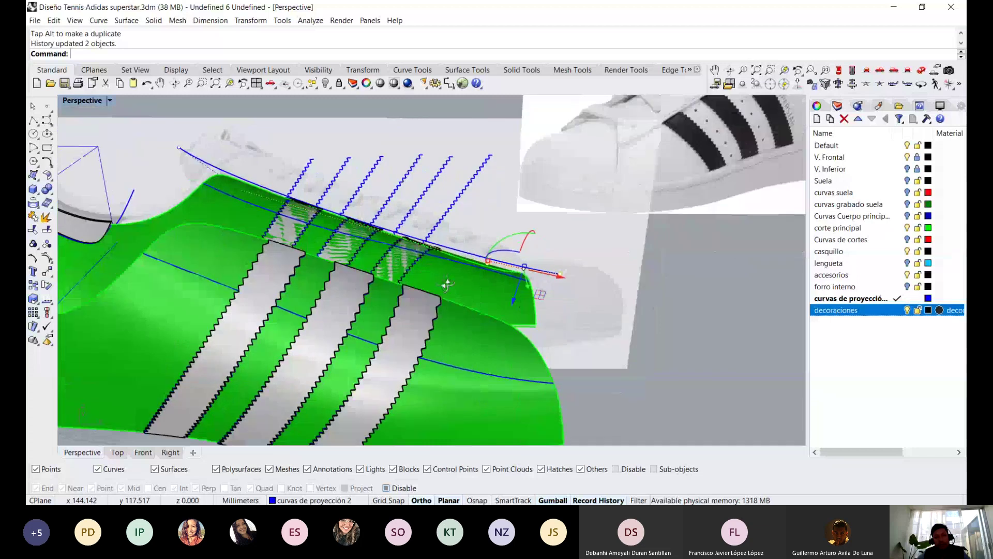
pyautogui.moveTo(431, 273); pyautogui.dragTo(265, 182, button='right')
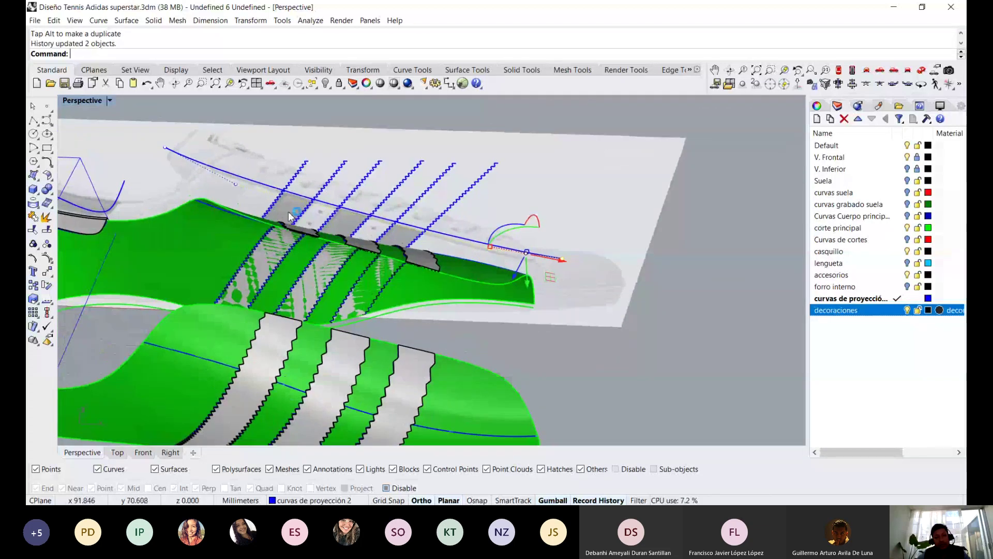
pyautogui.keyDown('shift'); pyautogui.click(235, 183); pyautogui.keyUp('shift')
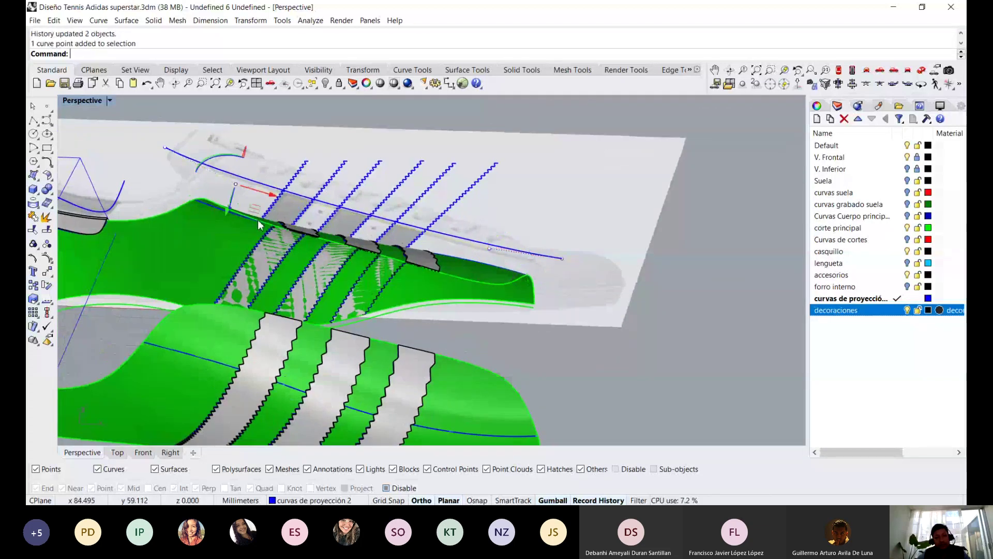
pyautogui.moveTo(235, 184); pyautogui.dragTo(247, 220, button='right')
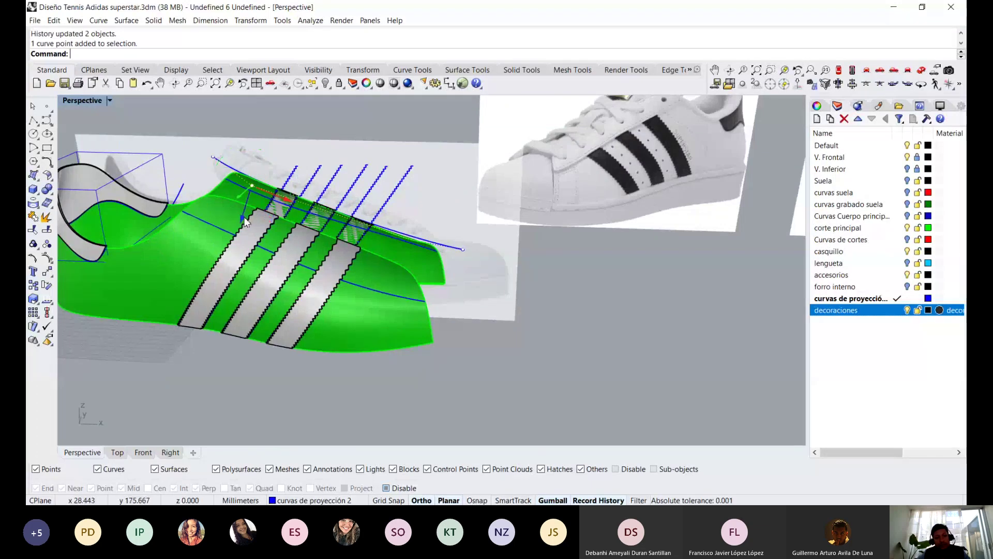
pyautogui.moveTo(245, 216); pyautogui.dragTo(248, 220)
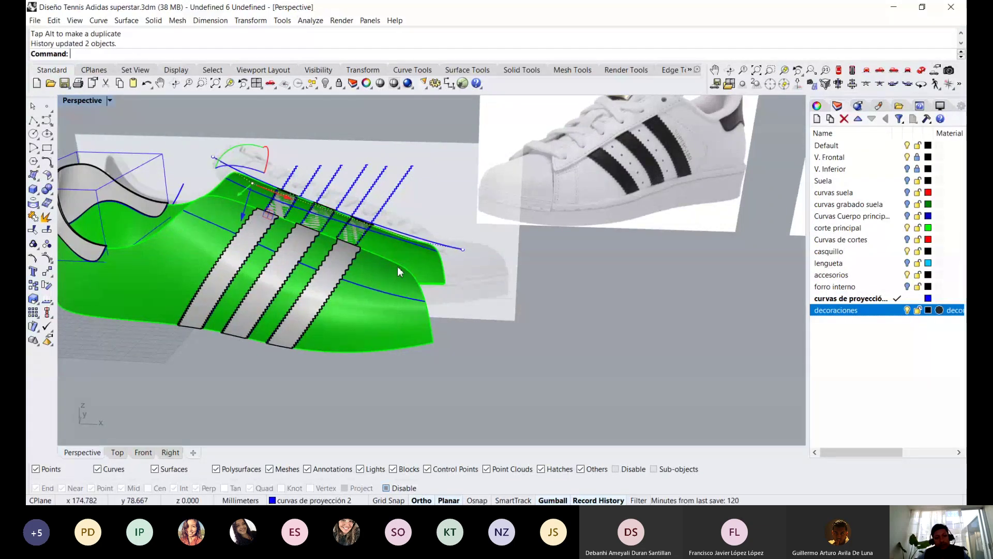
# Move another point on the long guide curve to reshape it
pyautogui.click(414, 240)
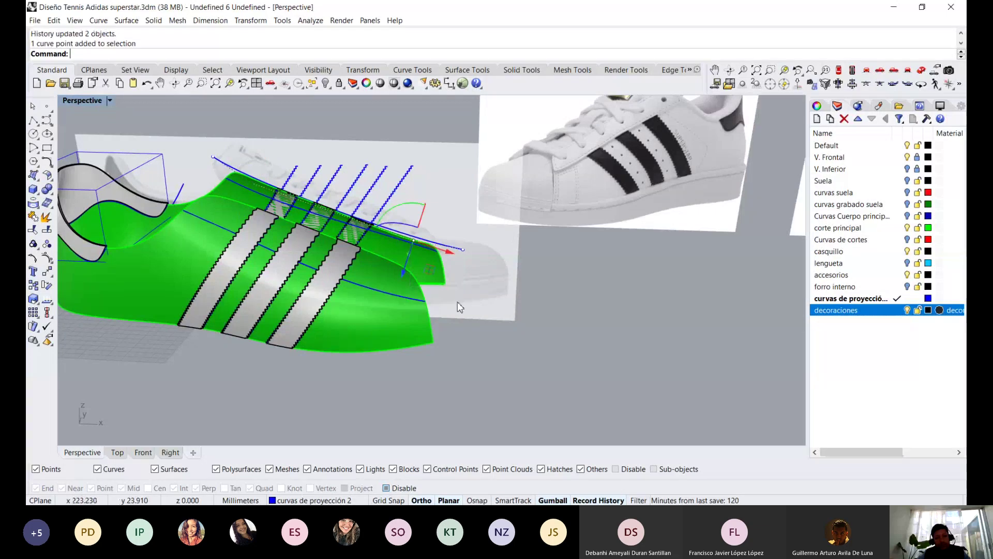
pyautogui.scroll(2, 418, 223)
pyautogui.moveTo(434, 268); pyautogui.dragTo(408, 266)
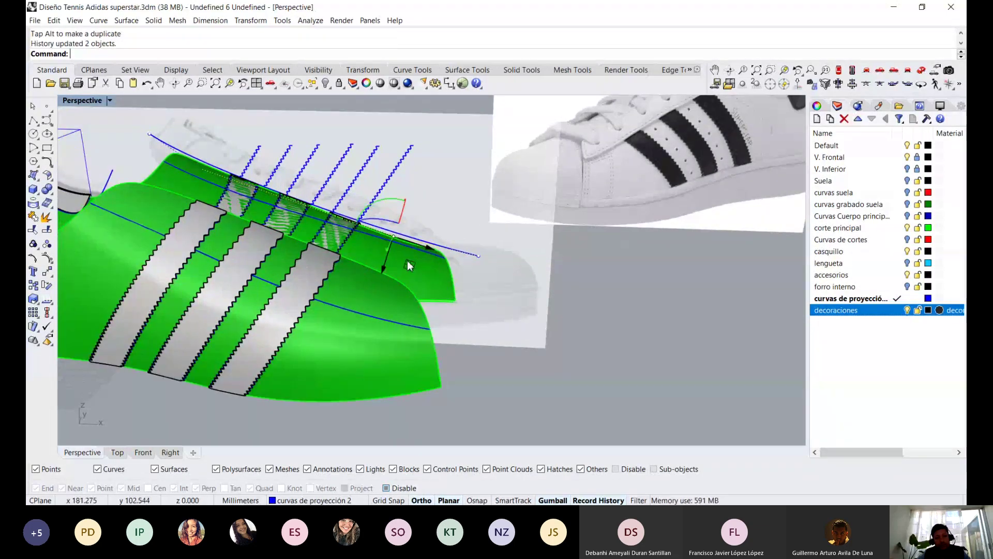
pyautogui.scroll(-2, 408, 262)
pyautogui.scroll(-3, 393, 281)
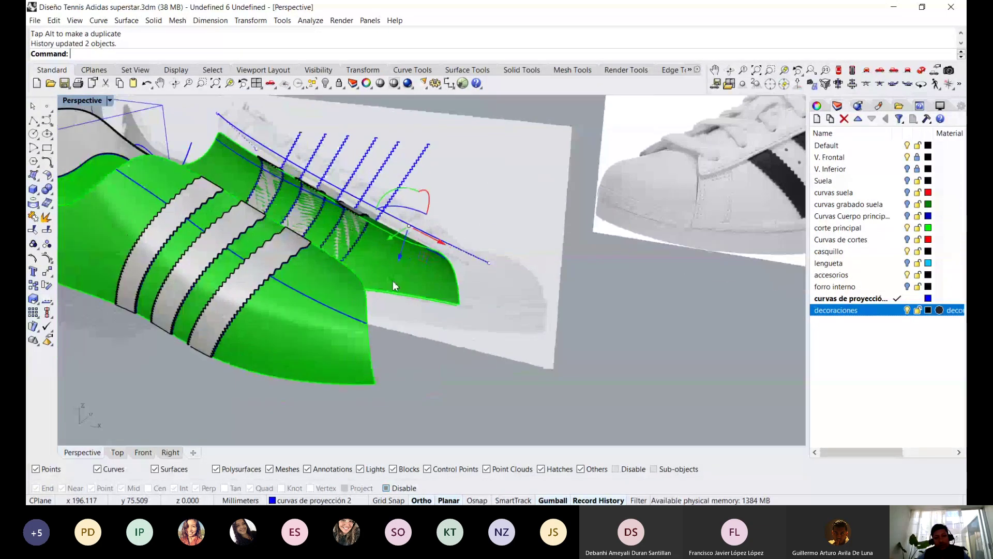
pyautogui.scroll(-2, 425, 292)
pyautogui.scroll(2, 435, 299)
pyautogui.scroll(2, 424, 292)
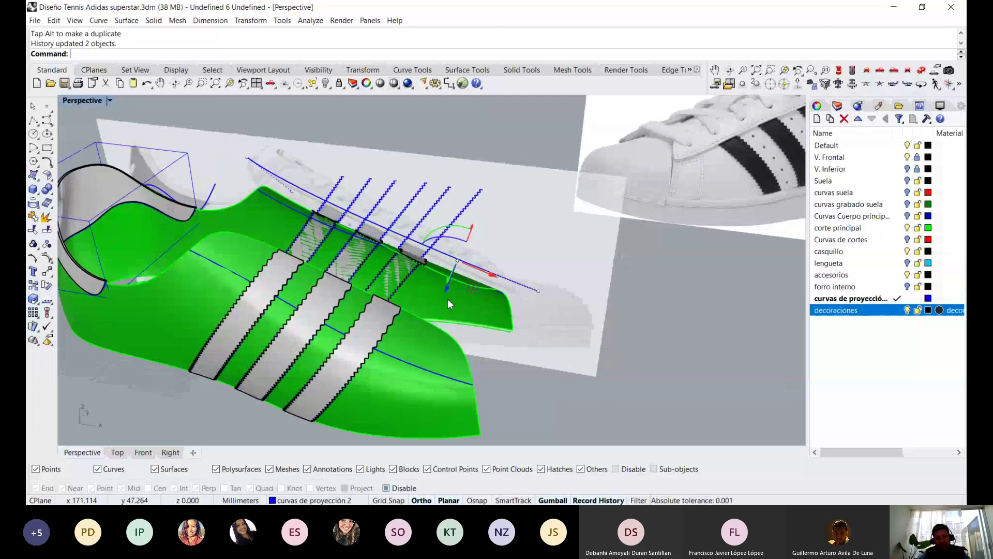
# Delete an unwanted guide-curve point and undo a bad drag of the front point
pyautogui.press('Delete')
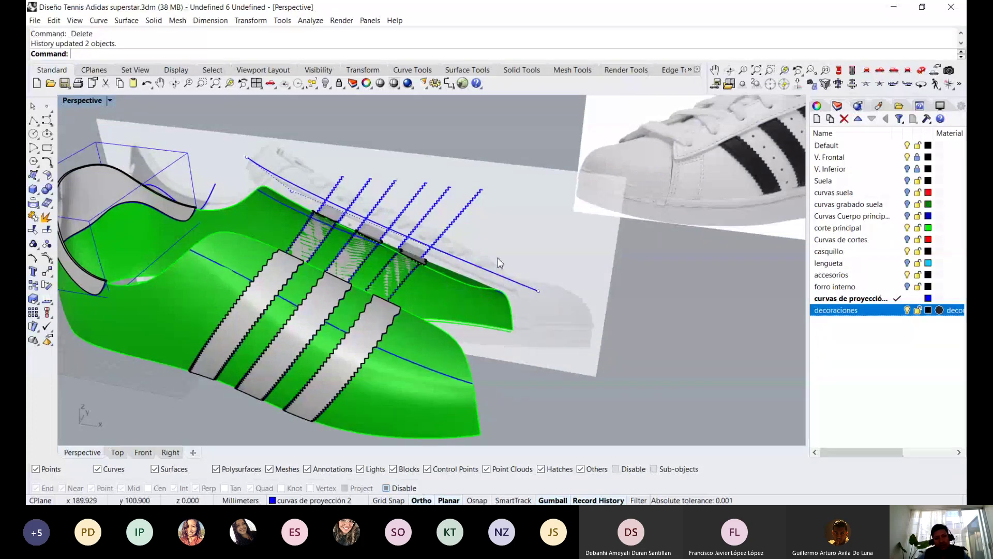
pyautogui.click(292, 191)
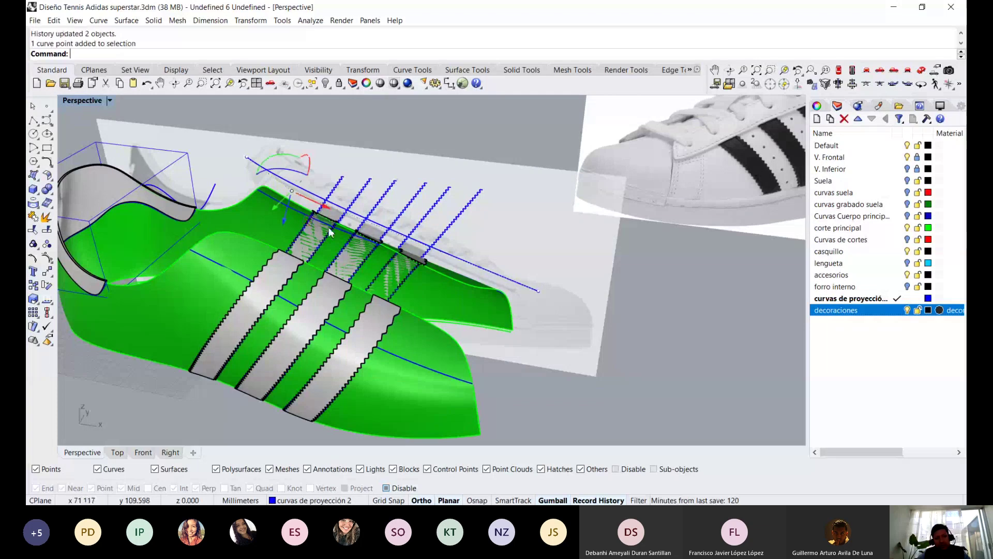
pyautogui.moveTo(312, 223); pyautogui.dragTo(379, 252)
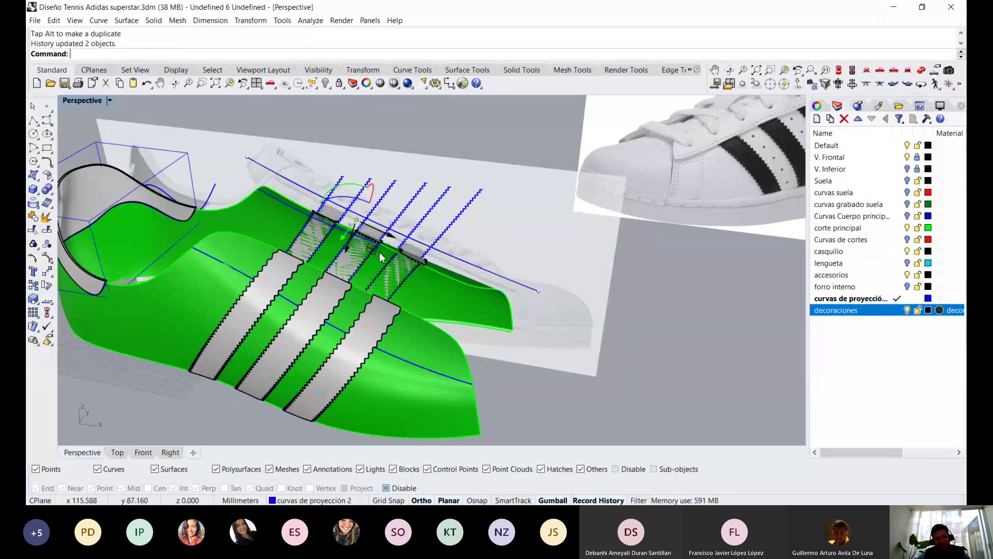
pyautogui.hotkey('ctrl', 'z')
# Move the guide curve's front endpoint and lower it slightly along the vertical axis
pyautogui.click(537, 291)
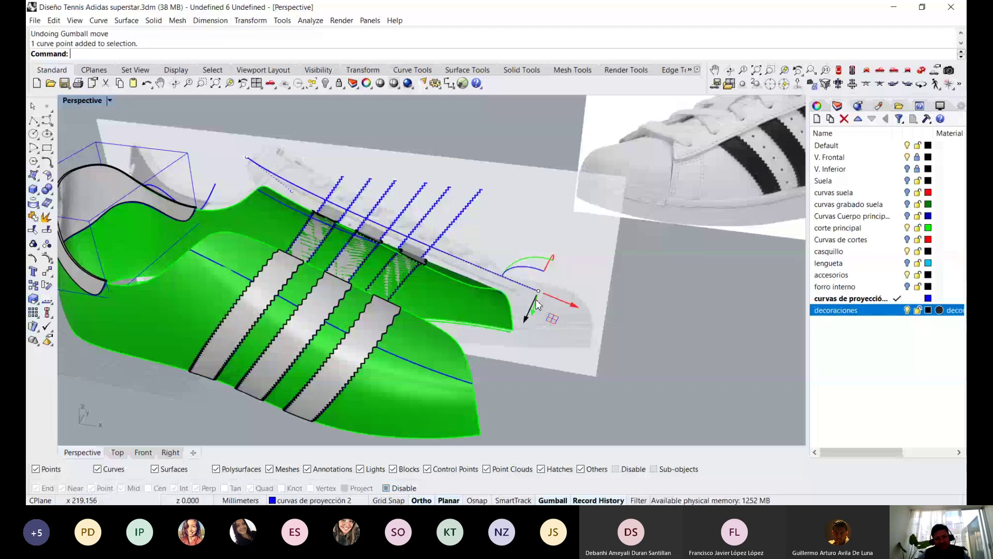
pyautogui.moveTo(535, 299); pyautogui.dragTo(558, 334)
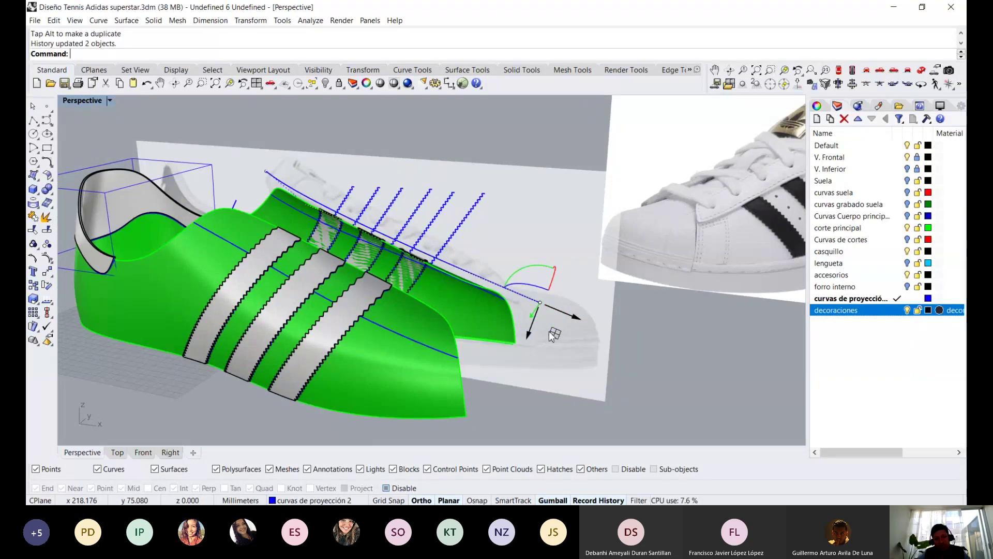
pyautogui.moveTo(549, 331); pyautogui.dragTo(504, 329, button='right')
pyautogui.scroll(2, 504, 329)
pyautogui.scroll(2, 489, 293)
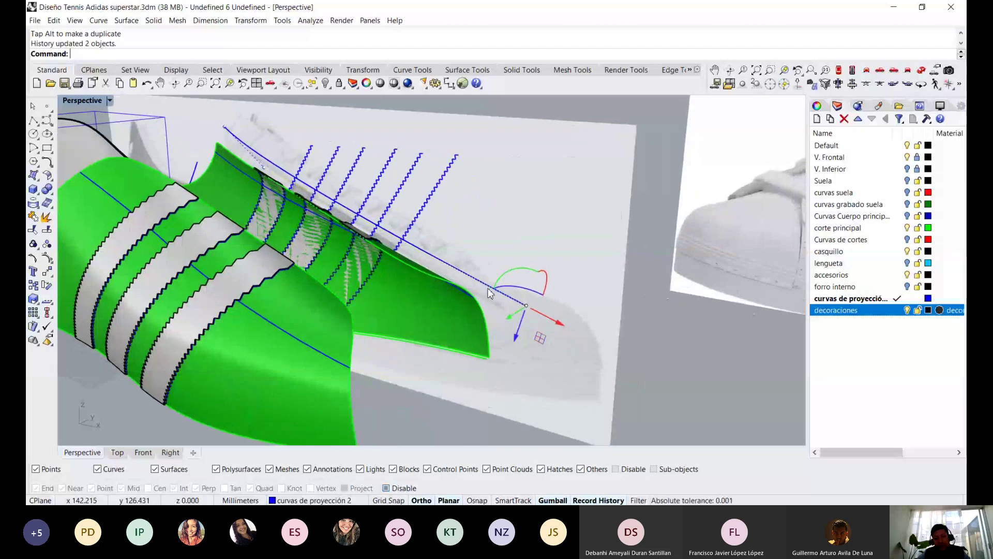
pyautogui.scroll(-3, 489, 293)
pyautogui.scroll(-1, 493, 321)
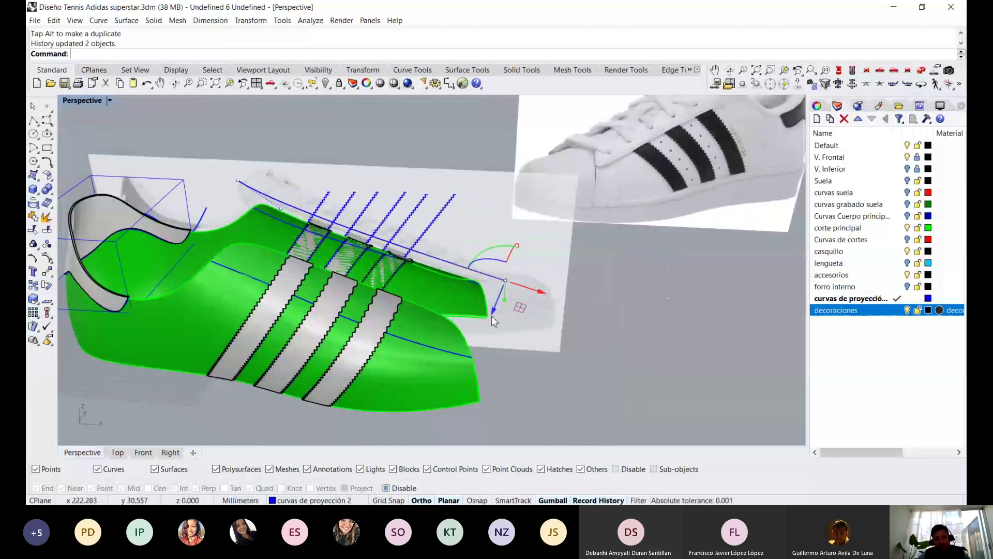
pyautogui.moveTo(493, 321); pyautogui.dragTo(429, 324)
pyautogui.moveTo(430, 325)
pyautogui.mouseDown(button='right')
pyautogui.moveTo(384, 270)
pyautogui.moveTo(356, 280)
pyautogui.moveTo(290, 207)
pyautogui.mouseUp(button='right')
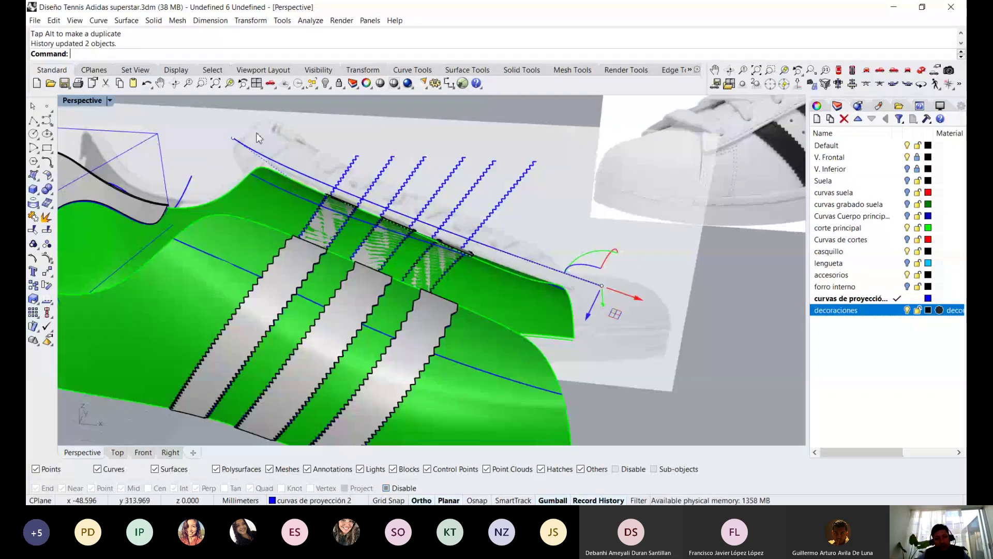
# Nudge a guide-curve point slightly down and window-select the curve's front endpoint
pyautogui.click(291, 180)
pyautogui.moveTo(286, 204); pyautogui.dragTo(304, 190)
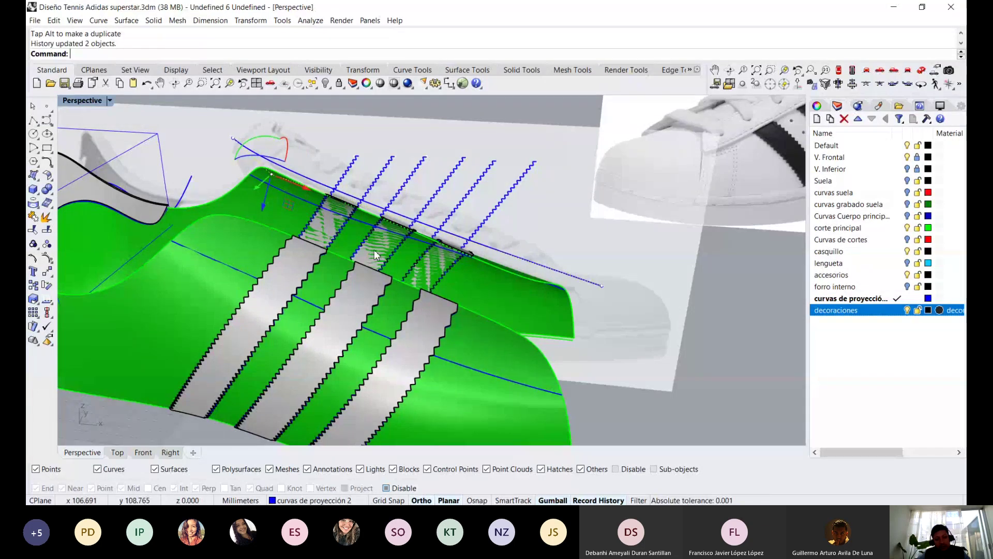
pyautogui.moveTo(374, 249)
pyautogui.mouseDown(button='right')
pyautogui.moveTo(432, 262)
pyautogui.moveTo(543, 244)
pyautogui.mouseUp(button='right')
pyautogui.moveTo(565, 235); pyautogui.dragTo(616, 300)
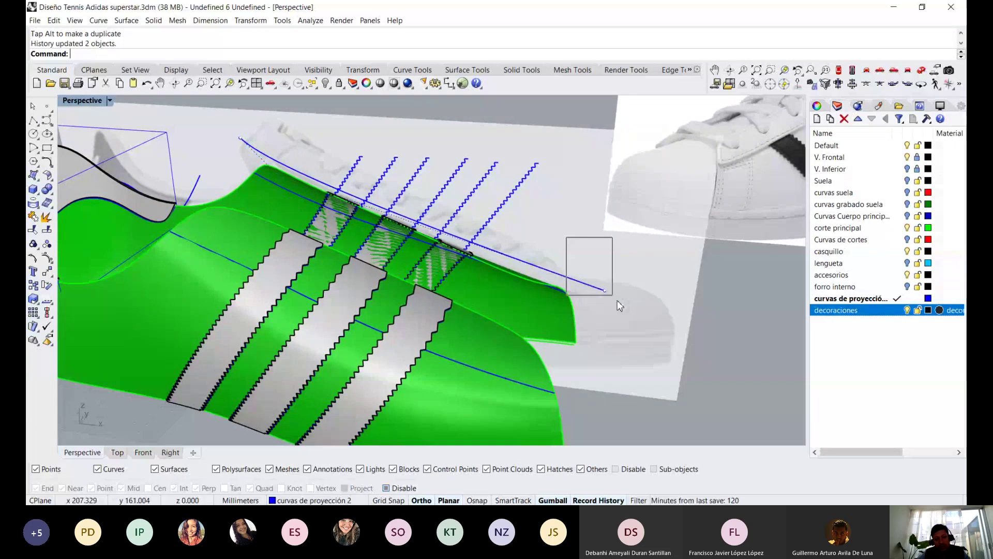
pyautogui.moveTo(616, 300)
pyautogui.mouseDown(button='right')
pyautogui.moveTo(499, 281)
pyautogui.moveTo(498, 303)
pyautogui.moveTo(471, 304)
pyautogui.moveTo(507, 289)
pyautogui.moveTo(538, 334)
pyautogui.moveTo(362, 258)
pyautogui.mouseUp(button='right')
pyautogui.scroll(-3, 499, 304)
pyautogui.scroll(2, 471, 304)
pyautogui.scroll(3, 537, 293)
# Move the guide curve's rear endpoint closer to the shoe's upper edge
pyautogui.click(221, 180)
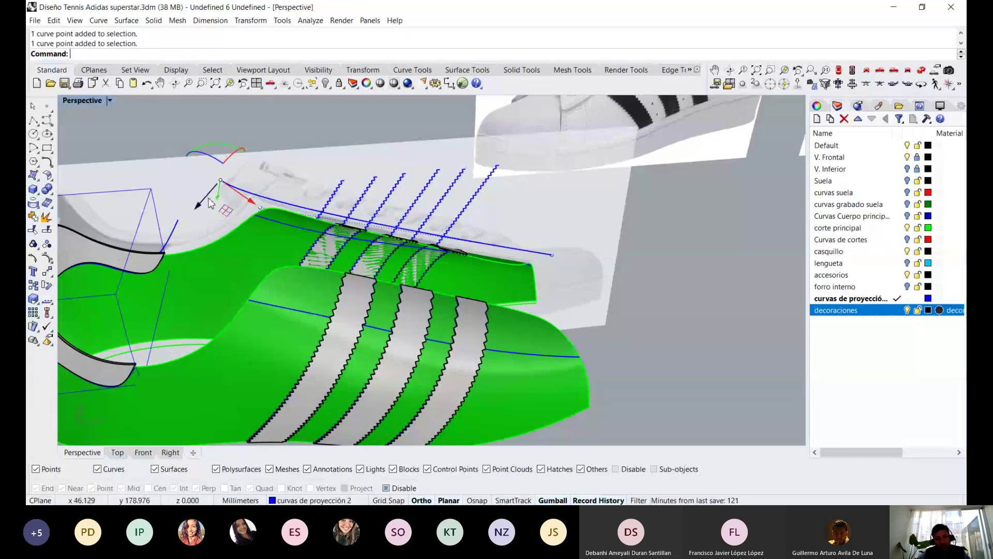
pyautogui.moveTo(210, 203); pyautogui.dragTo(236, 190, button='right')
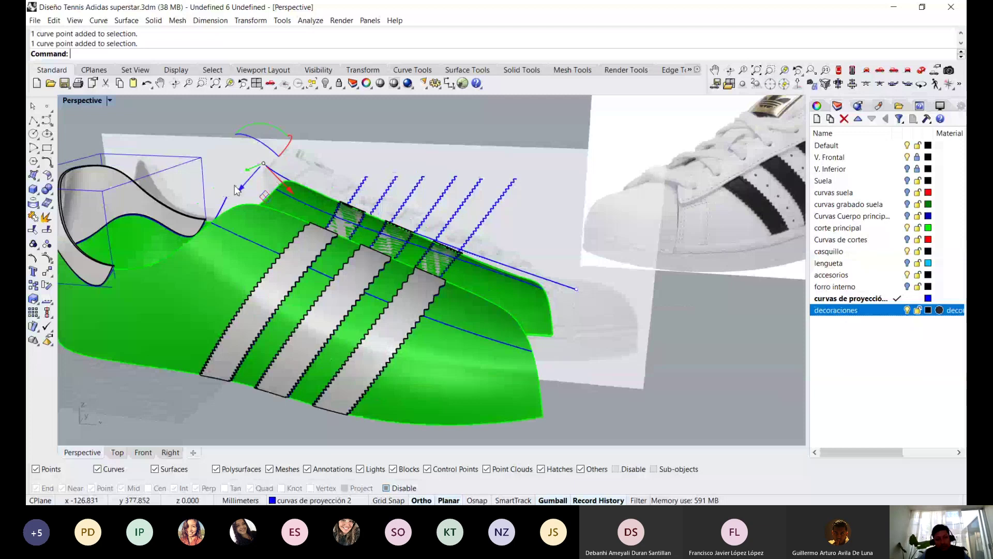
pyautogui.moveTo(236, 190); pyautogui.dragTo(258, 203)
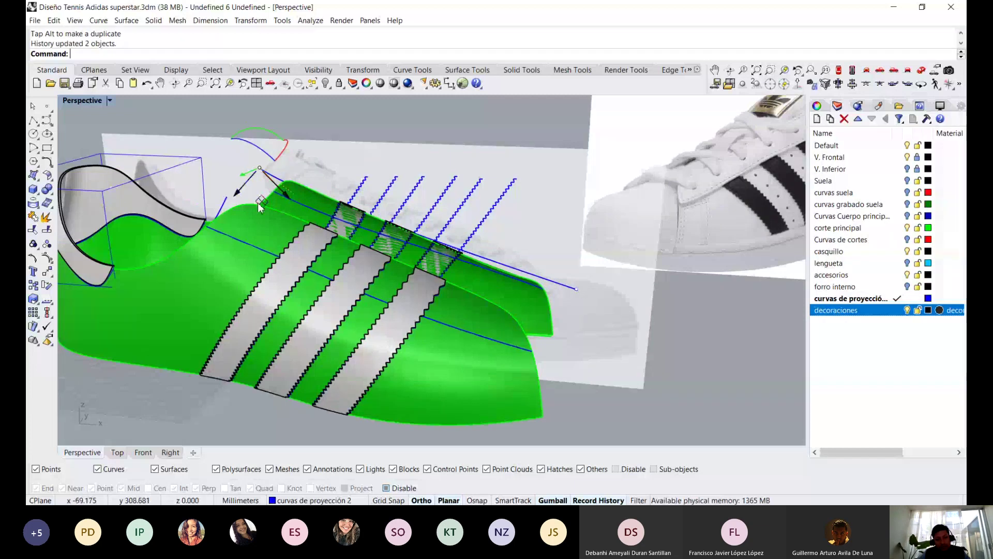
pyautogui.moveTo(258, 202)
pyautogui.mouseDown(button='right')
pyautogui.moveTo(246, 217)
pyautogui.moveTo(303, 245)
pyautogui.mouseUp(button='right')
pyautogui.moveTo(569, 255)
pyautogui.mouseDown()
pyautogui.moveTo(598, 303)
pyautogui.moveTo(564, 308)
pyautogui.mouseUp()
pyautogui.scroll(-4, 558, 306)
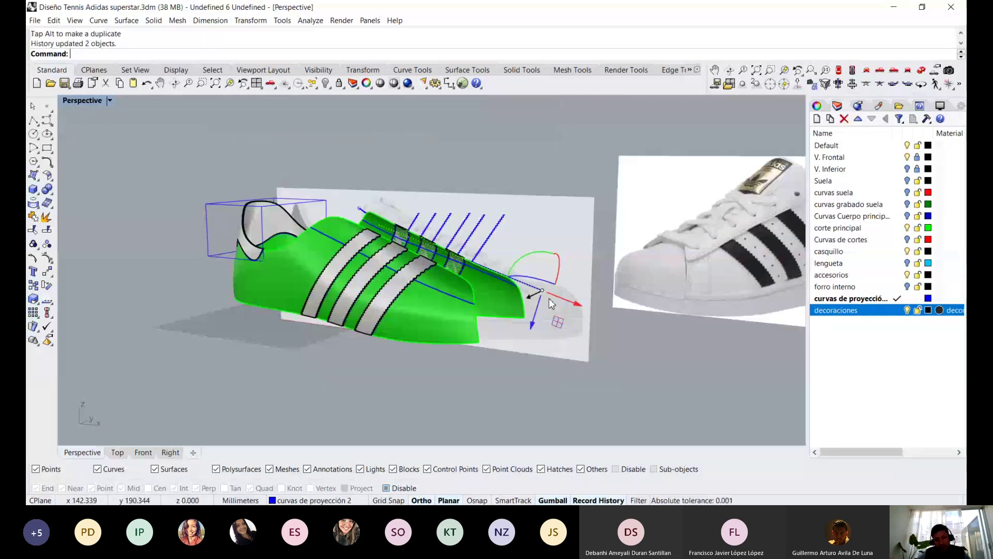
pyautogui.moveTo(457, 278); pyautogui.dragTo(395, 261, button='right')
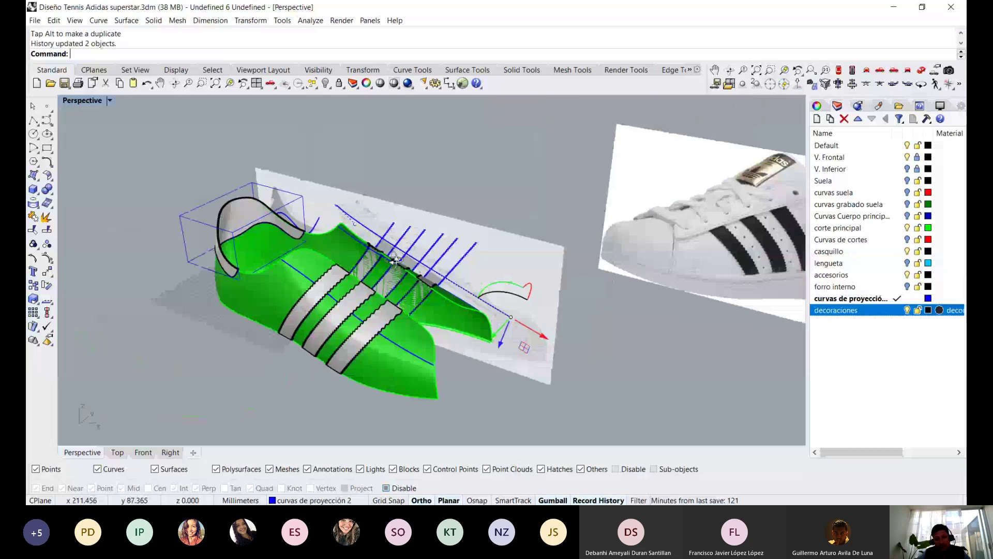
pyautogui.scroll(3, 385, 256)
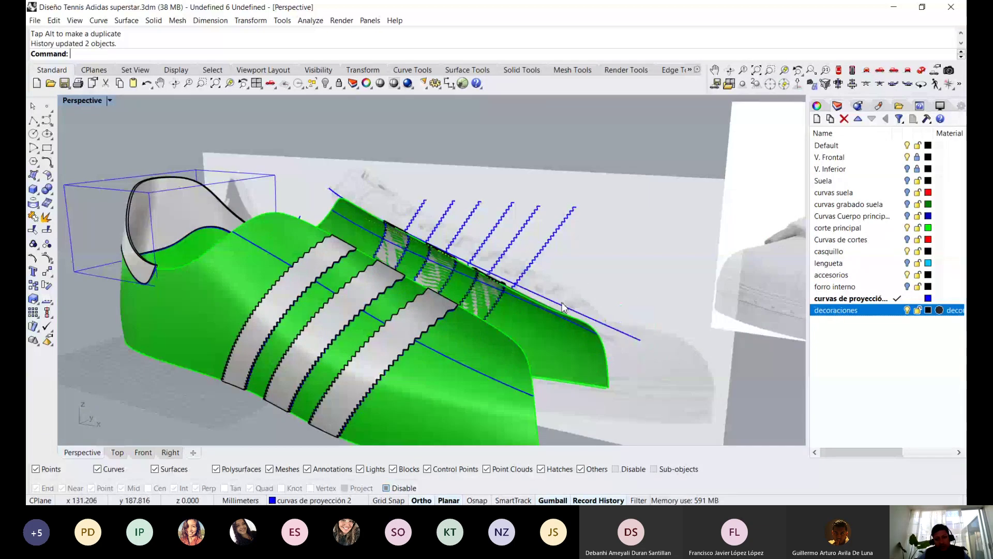
pyautogui.click(540, 305)
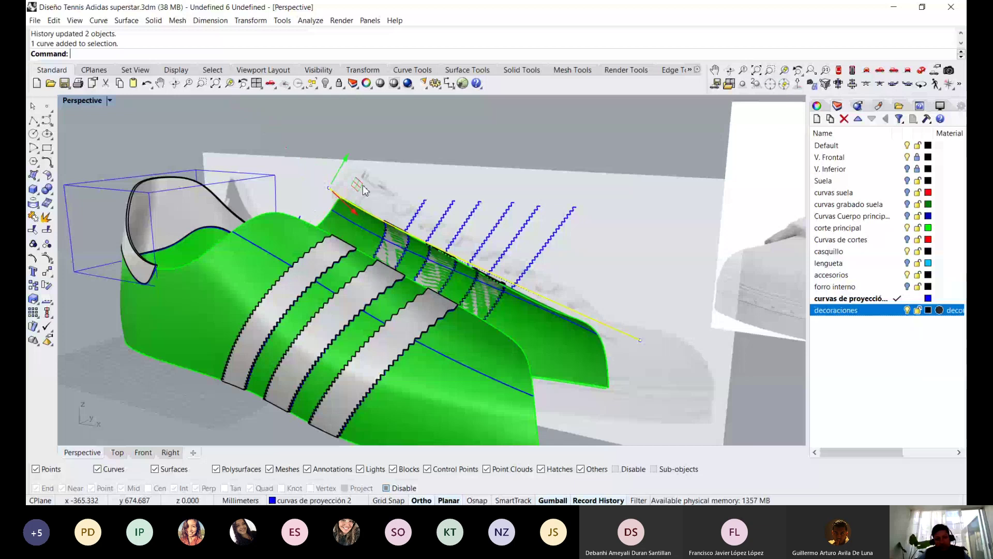
# Shift the blue guide line slightly and raise its front endpoint a little
pyautogui.moveTo(363, 191); pyautogui.dragTo(362, 185)
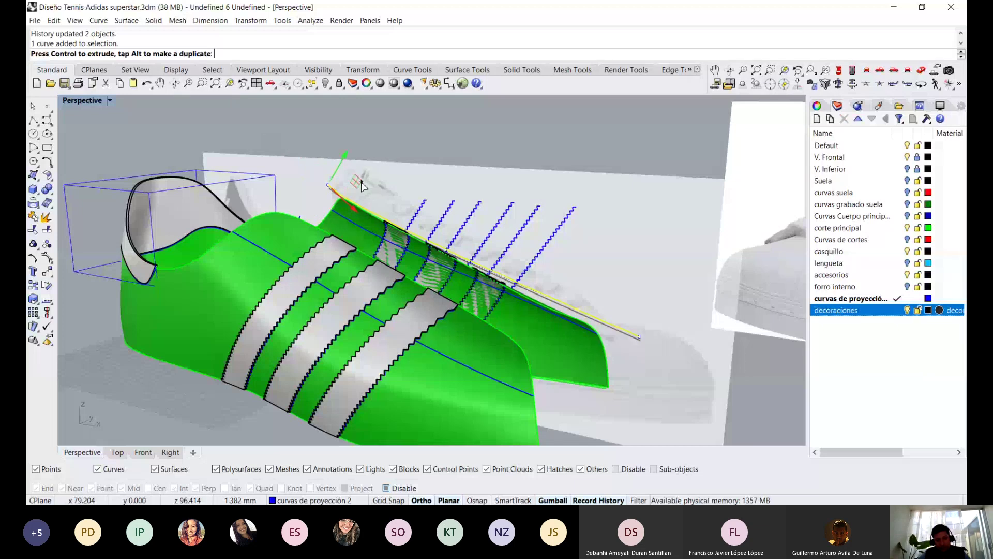
pyautogui.moveTo(362, 187); pyautogui.dragTo(376, 221, button='middle')
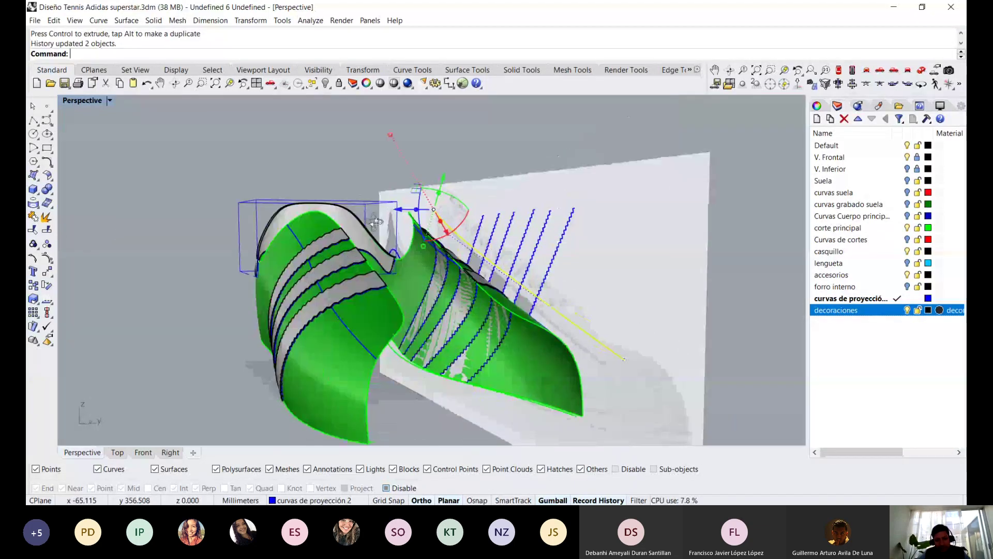
pyautogui.moveTo(376, 221); pyautogui.dragTo(563, 284, button='right')
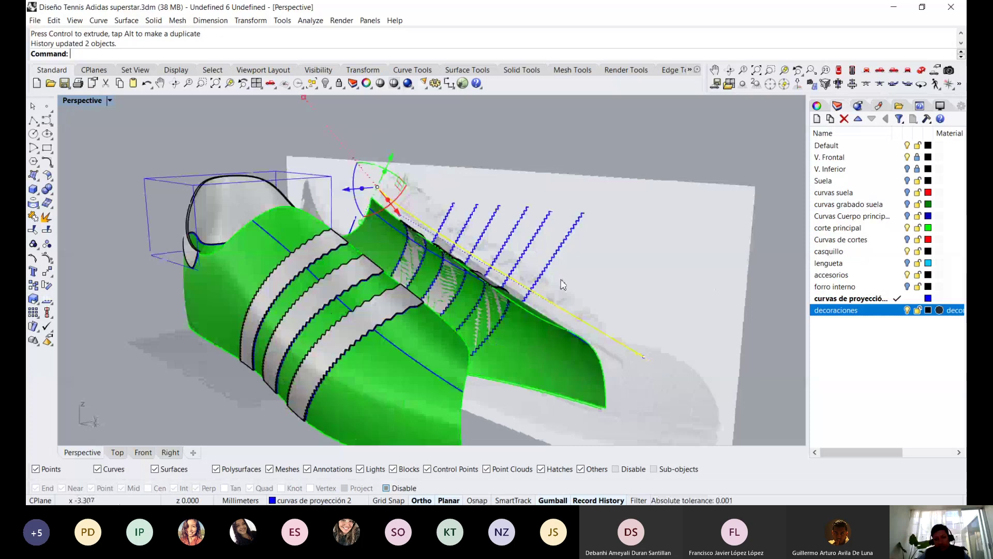
pyautogui.moveTo(656, 365); pyautogui.dragTo(581, 346)
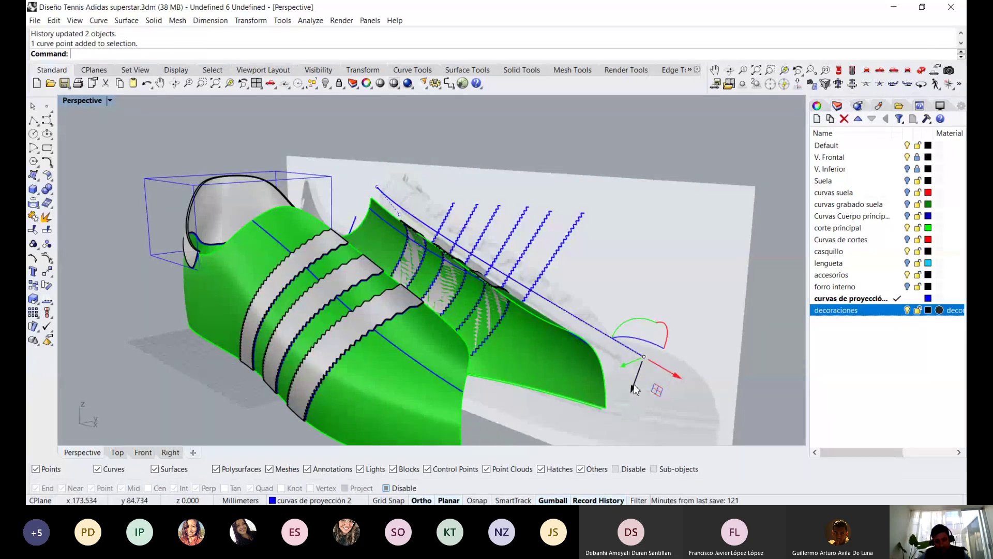
pyautogui.moveTo(635, 389); pyautogui.dragTo(636, 386)
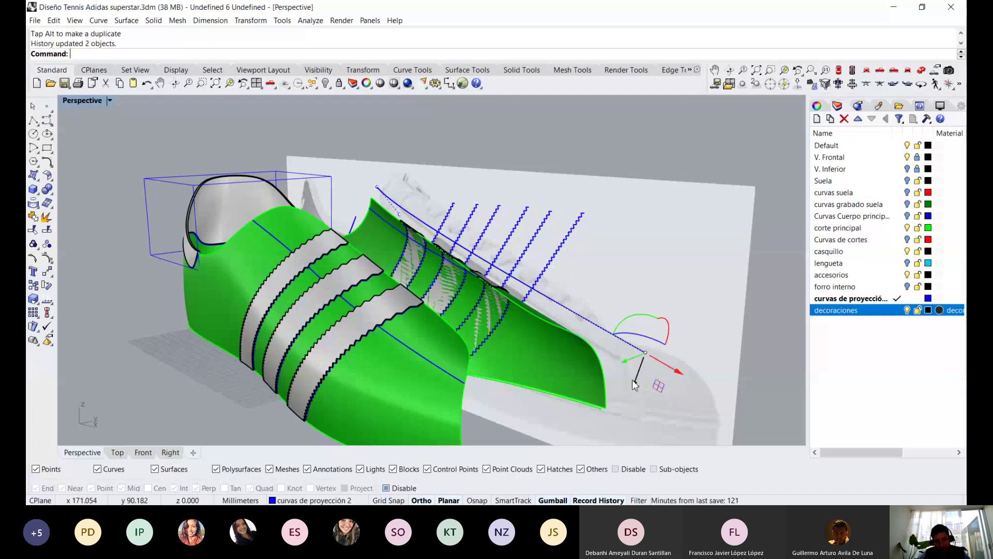
pyautogui.moveTo(635, 385)
pyautogui.mouseDown(button='right')
pyautogui.moveTo(561, 375)
pyautogui.moveTo(548, 383)
pyautogui.mouseUp(button='right')
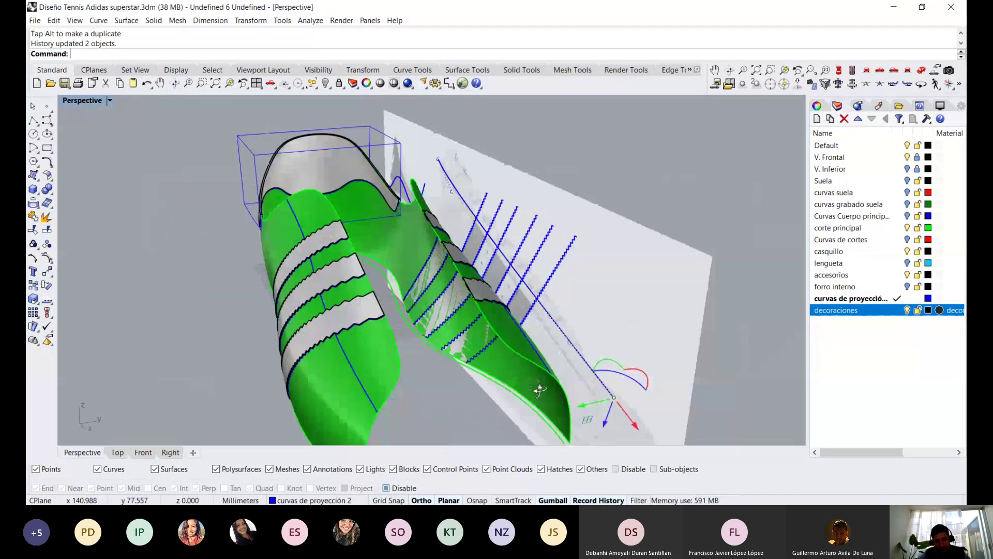
pyautogui.scroll(3, 632, 372)
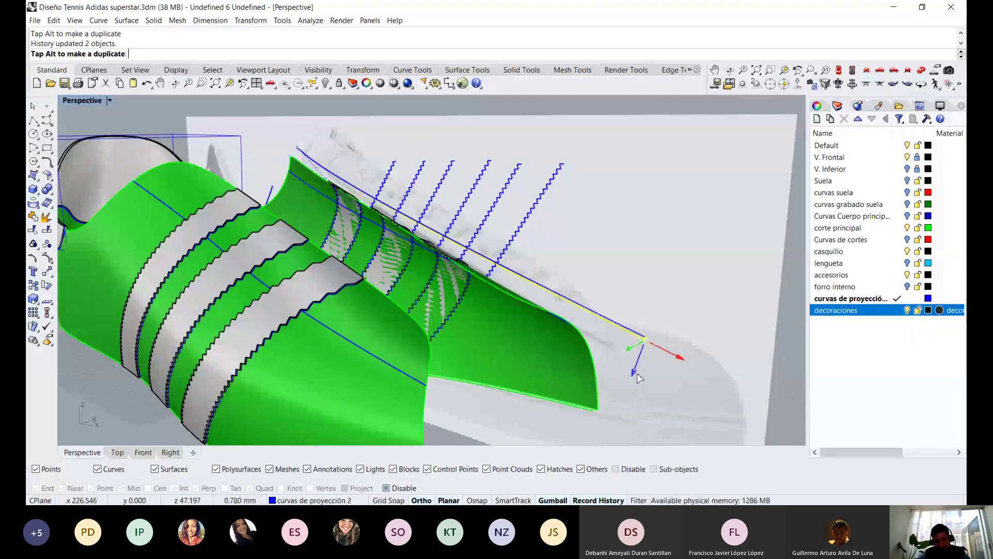
pyautogui.moveTo(509, 314)
pyautogui.mouseDown(button='right')
pyautogui.moveTo(432, 332)
pyautogui.moveTo(507, 315)
pyautogui.mouseUp(button='right')
pyautogui.scroll(-3, 531, 327)
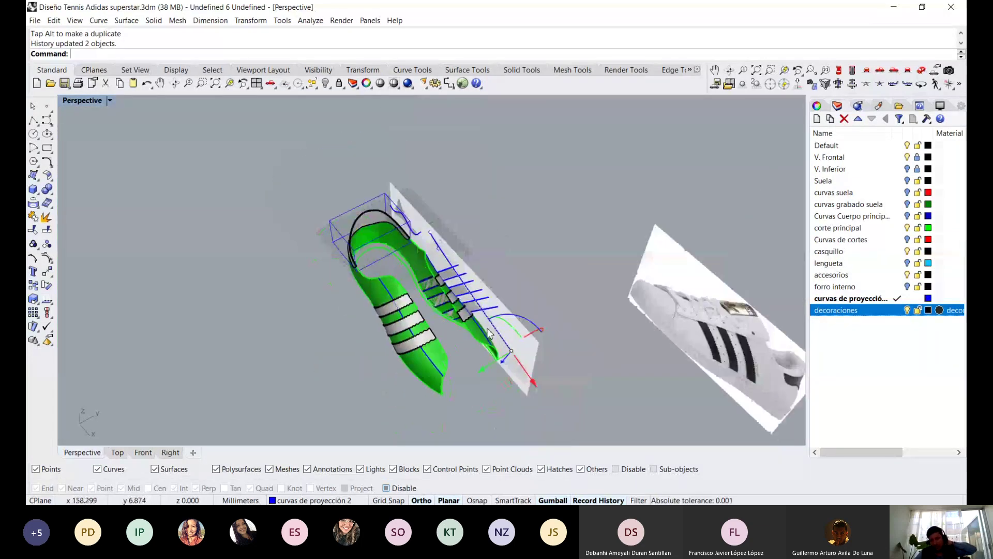
pyautogui.scroll(-3, 507, 315)
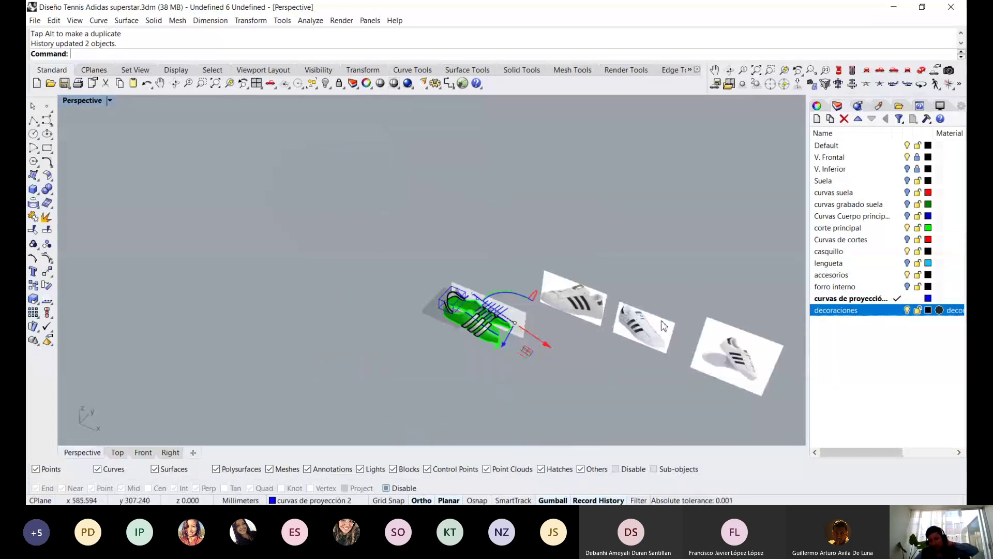
pyautogui.scroll(5, 456, 267)
pyautogui.scroll(-4, 530, 328)
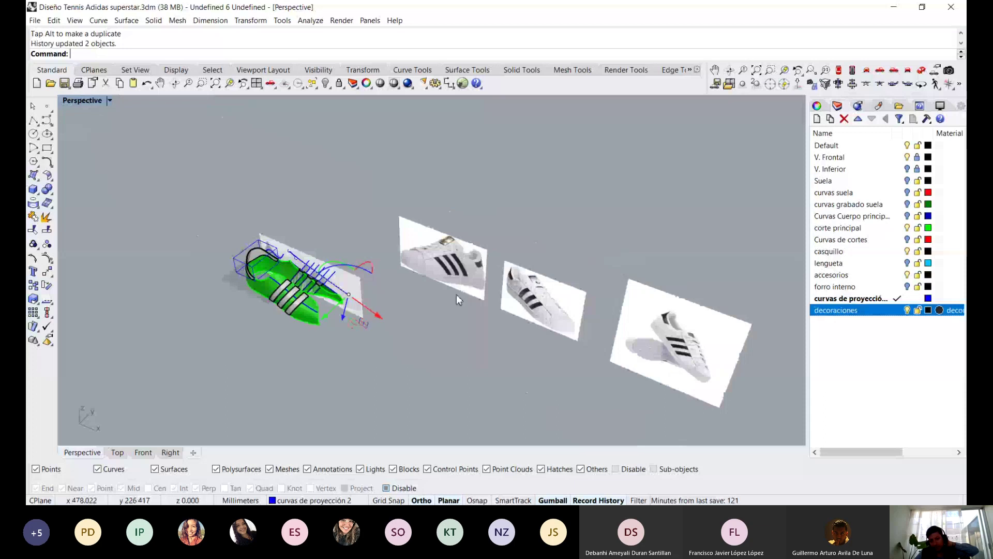
pyautogui.scroll(5, 315, 281)
pyautogui.scroll(1, 199, 263)
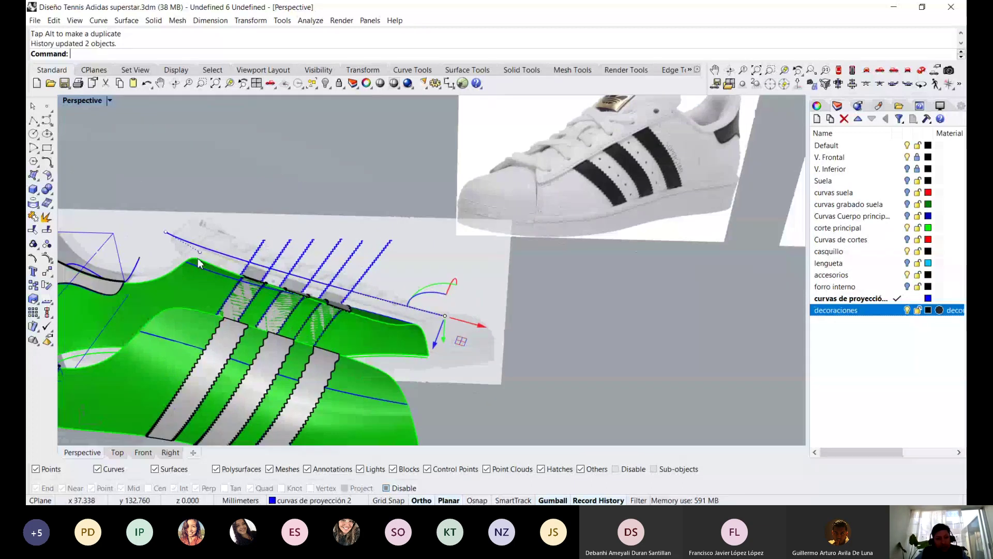
# Undo an accidental deletion of a guide-curve control point
pyautogui.moveTo(183, 216); pyautogui.dragTo(201, 267)
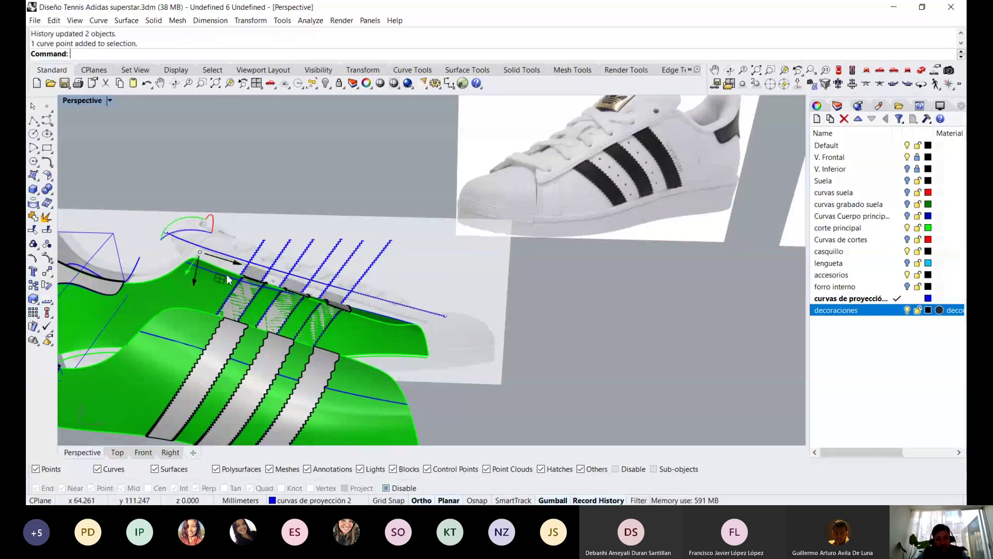
pyautogui.press('Delete')
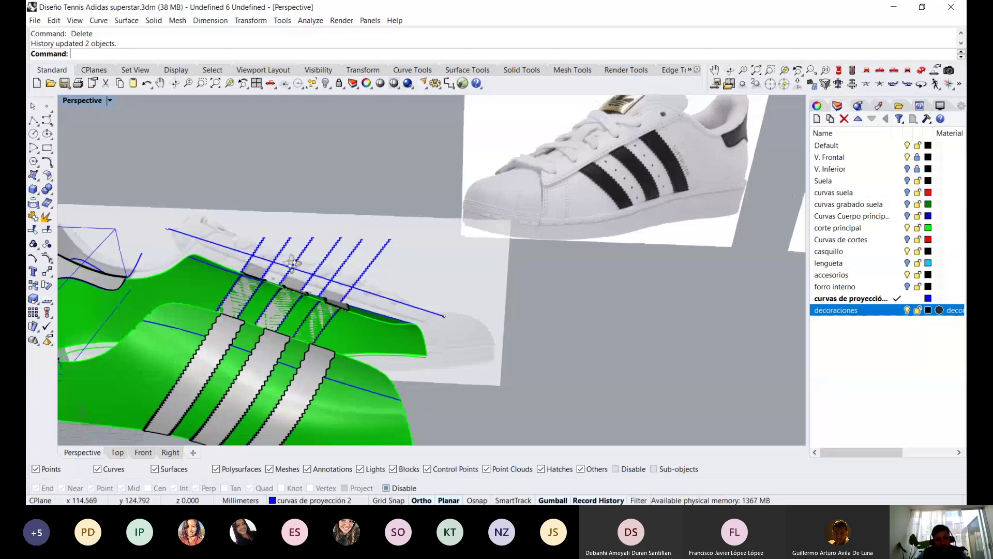
pyautogui.moveTo(227, 280); pyautogui.dragTo(228, 221, button='right')
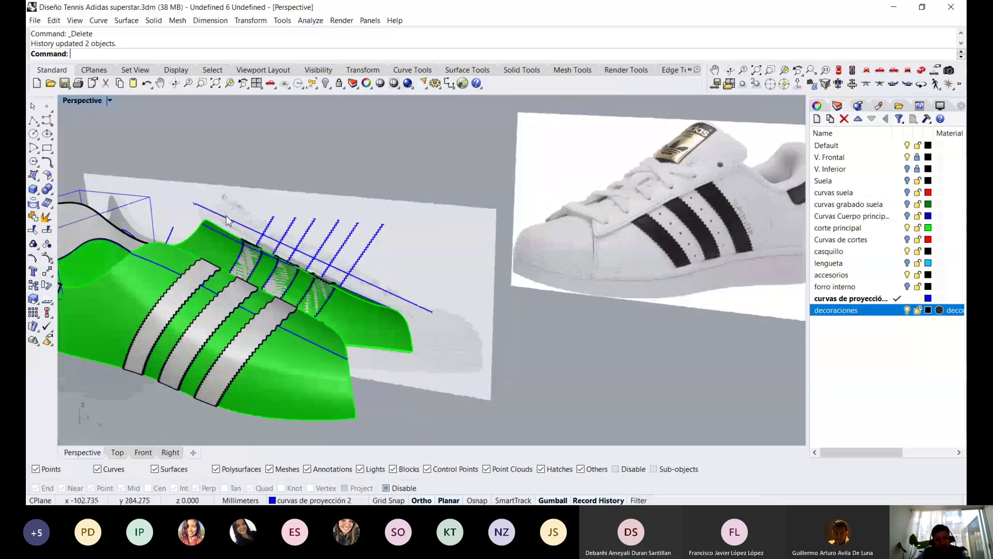
pyautogui.click(228, 220)
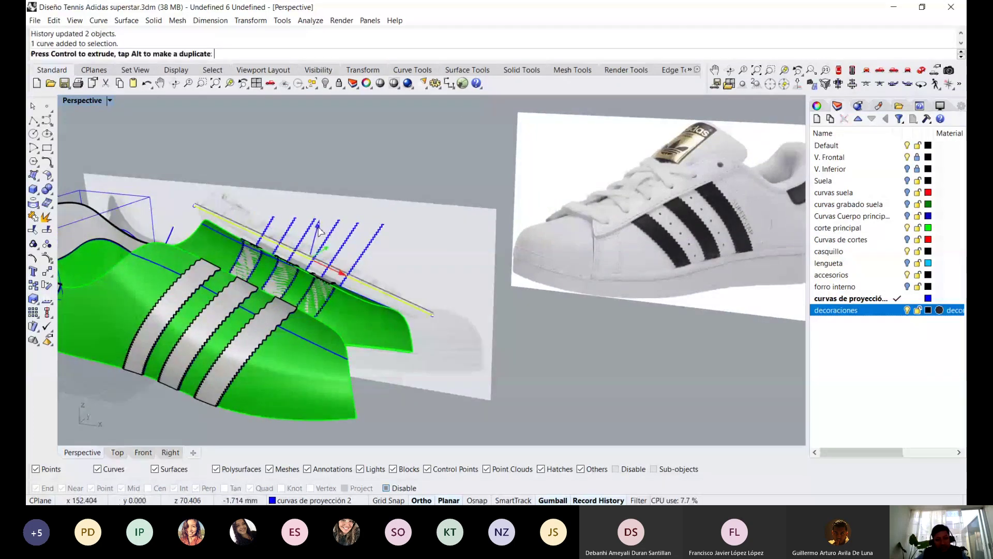
pyautogui.moveTo(228, 220); pyautogui.dragTo(278, 224, button='right')
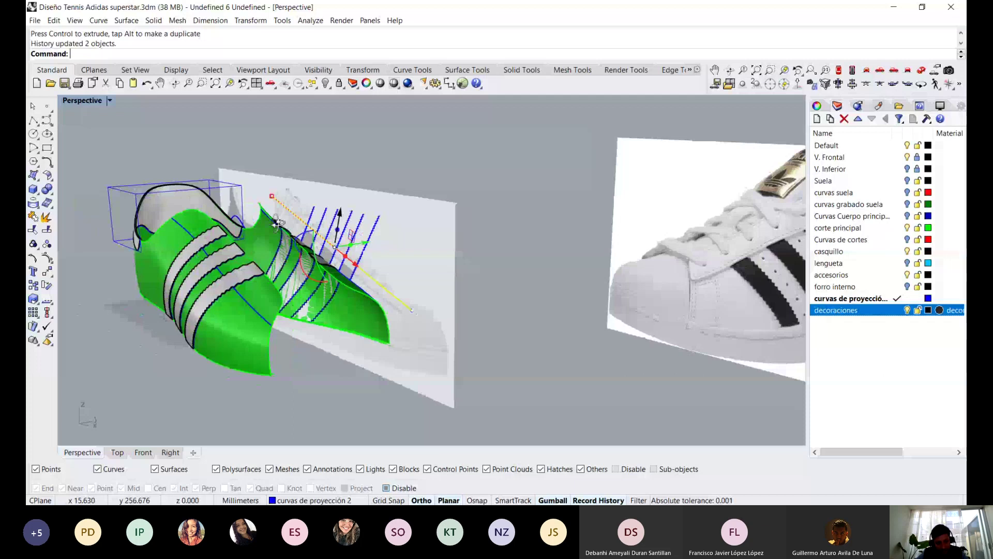
pyautogui.scroll(3, 278, 224)
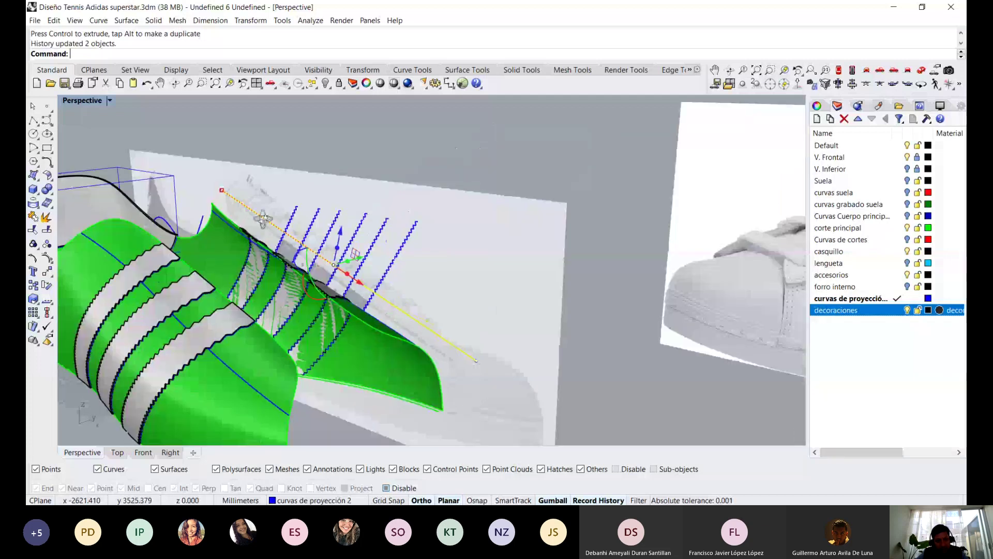
pyautogui.moveTo(263, 220); pyautogui.dragTo(239, 224, button='right')
pyautogui.press('Delete')
pyautogui.hotkey('ctrl', 'z')
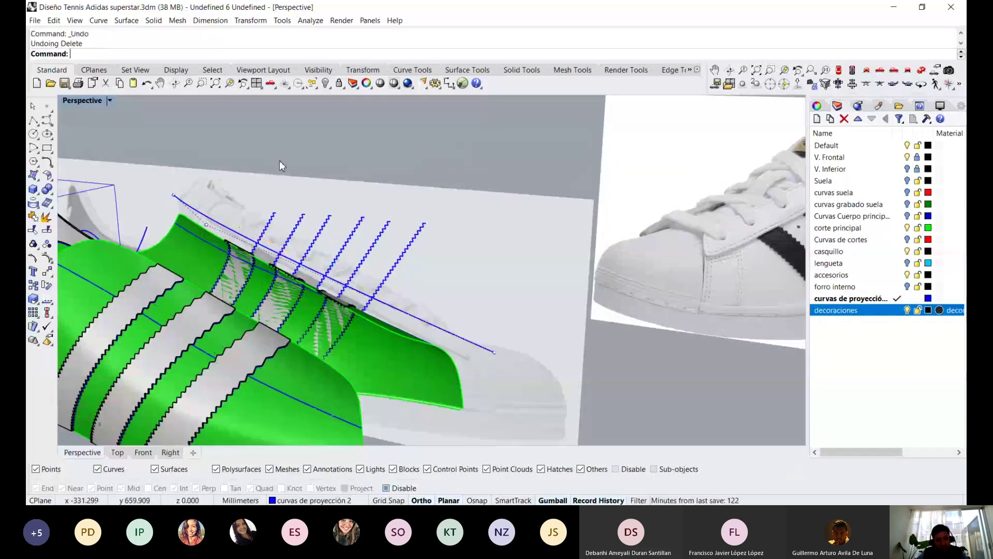
pyautogui.scroll(-3, 239, 224)
pyautogui.scroll(-3, 484, 260)
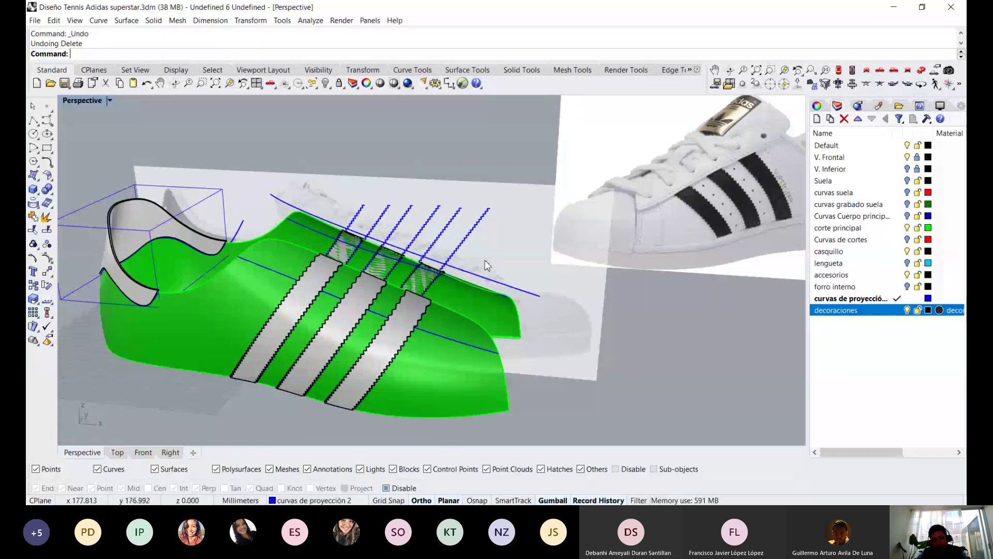
pyautogui.scroll(2, 485, 259)
# Lengthen the blue guide line by dragging its end point outward past the toe
pyautogui.click(553, 339)
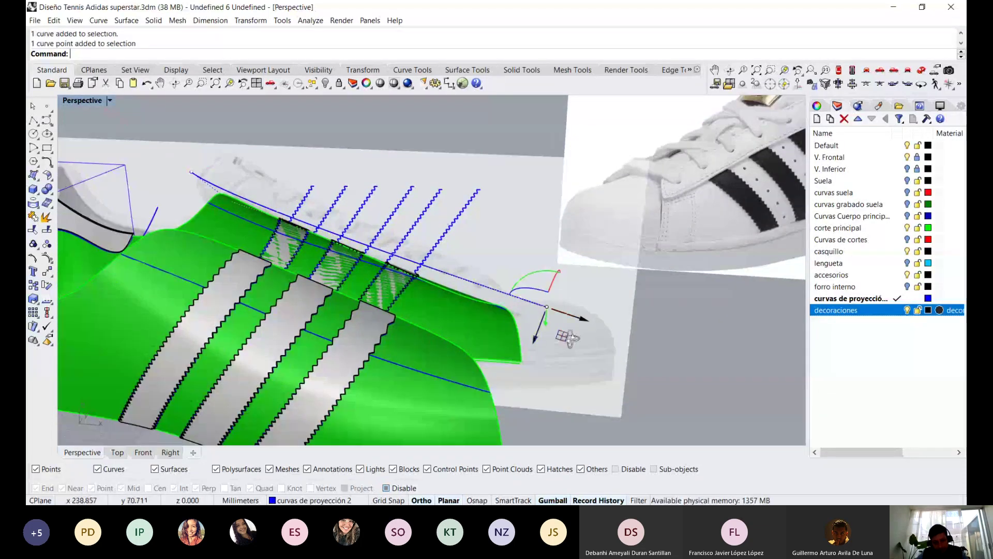
pyautogui.scroll(2, 533, 331)
pyautogui.scroll(2, 531, 334)
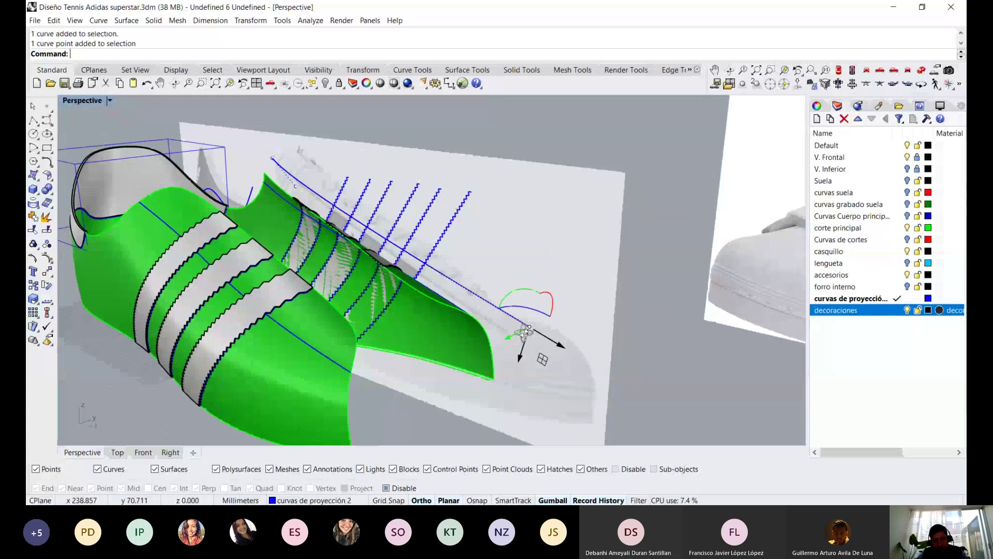
pyautogui.scroll(2, 538, 340)
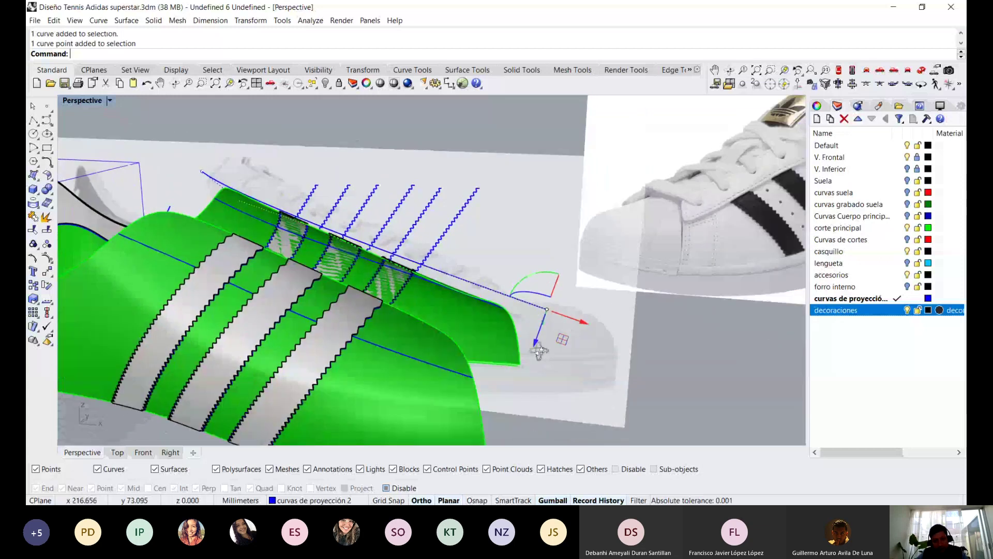
pyautogui.keyDown('shift'); pyautogui.moveTo(538, 351); pyautogui.dragTo(582, 376, button='right'); pyautogui.keyUp('shift')
pyautogui.click(283, 225)
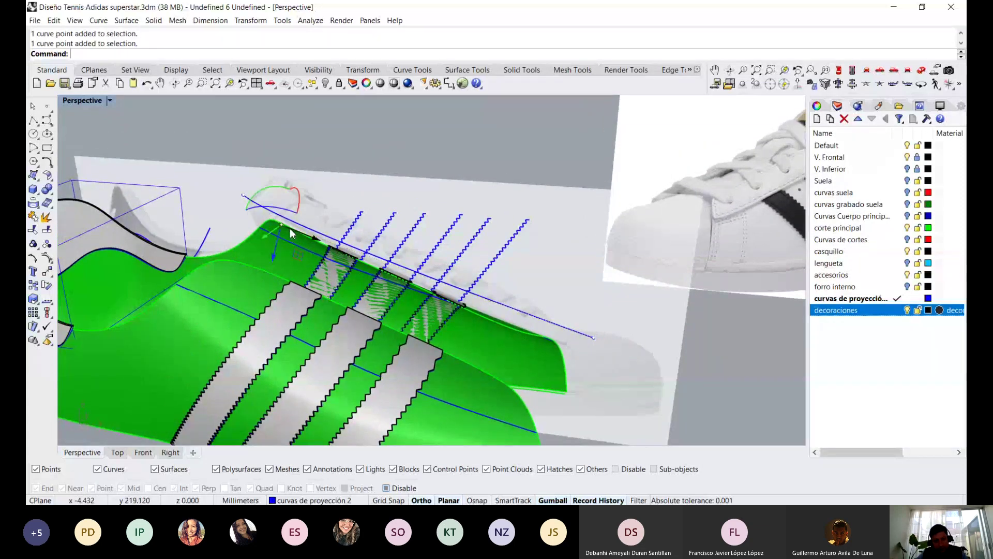
pyautogui.moveTo(290, 228); pyautogui.dragTo(317, 257)
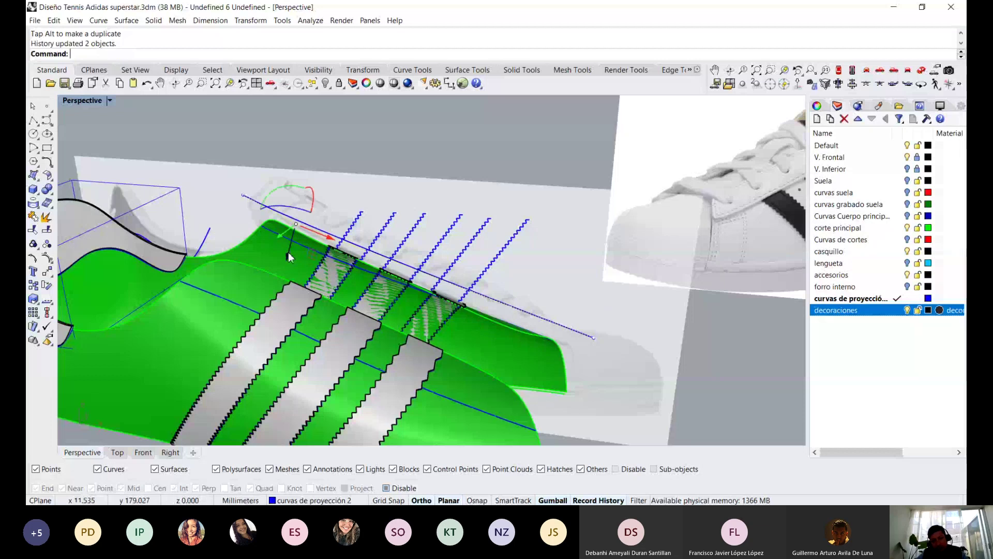
pyautogui.scroll(-5, 288, 257)
pyautogui.scroll(3, 495, 290)
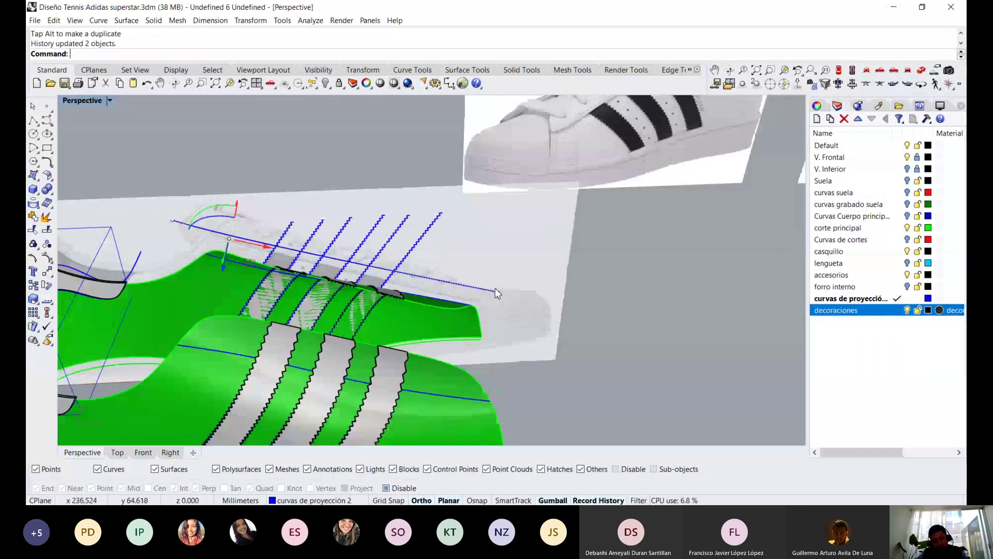
pyautogui.click(497, 293)
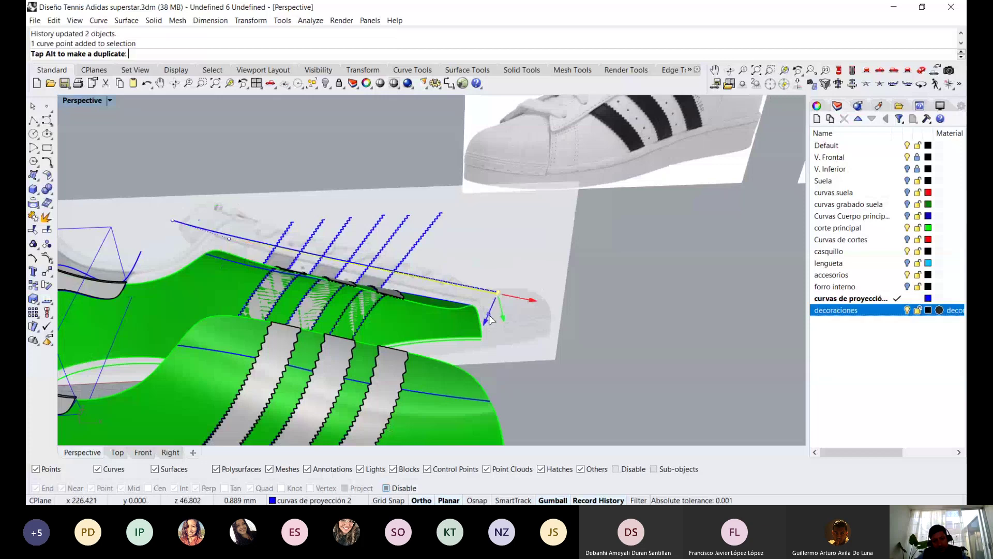
pyautogui.moveTo(495, 318); pyautogui.dragTo(495, 318)
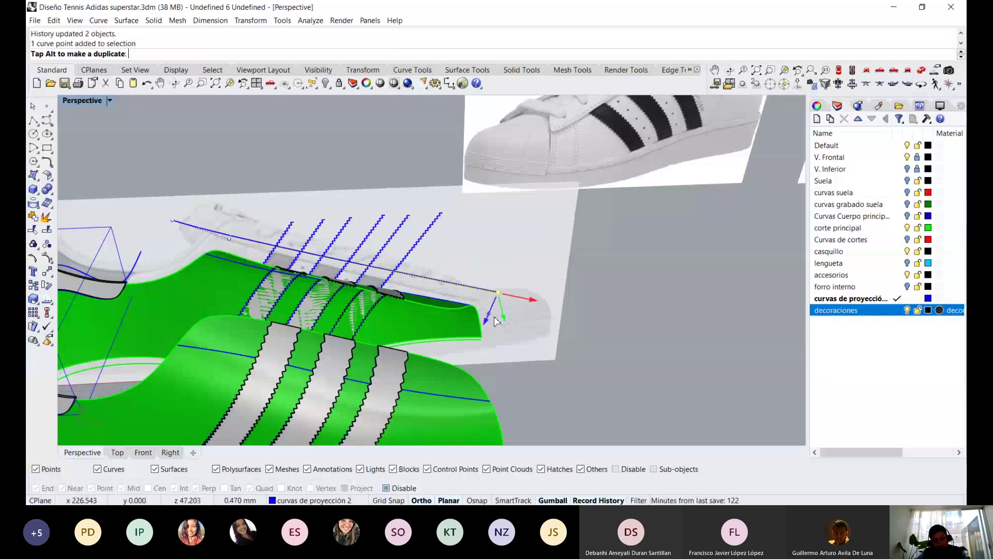
# Orbit and zoom around the shoe to check the guide line against the reference photos
pyautogui.scroll(-5, 624, 346)
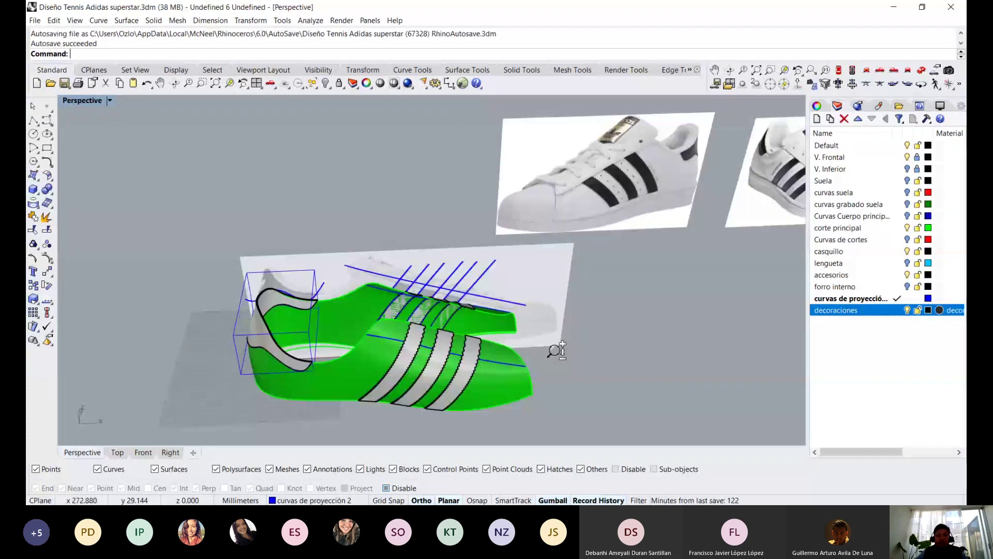
pyautogui.moveTo(538, 343)
pyautogui.mouseDown(button='right')
pyautogui.moveTo(382, 360)
pyautogui.moveTo(401, 289)
pyautogui.moveTo(598, 308)
pyautogui.moveTo(485, 328)
pyautogui.moveTo(565, 291)
pyautogui.mouseUp(button='right')
pyautogui.scroll(5, 382, 360)
pyautogui.scroll(-4, 401, 289)
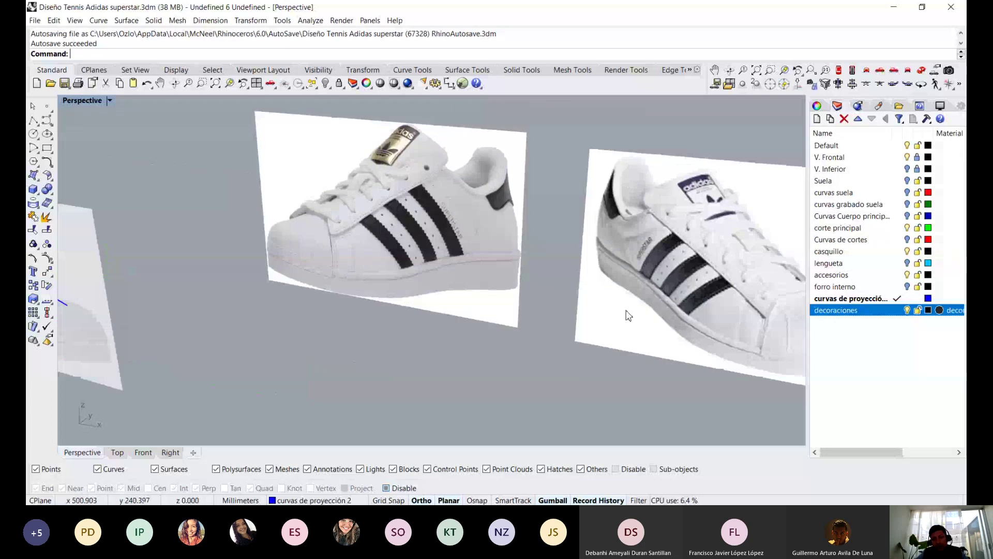
pyautogui.scroll(2, 565, 291)
pyautogui.scroll(-2, 565, 291)
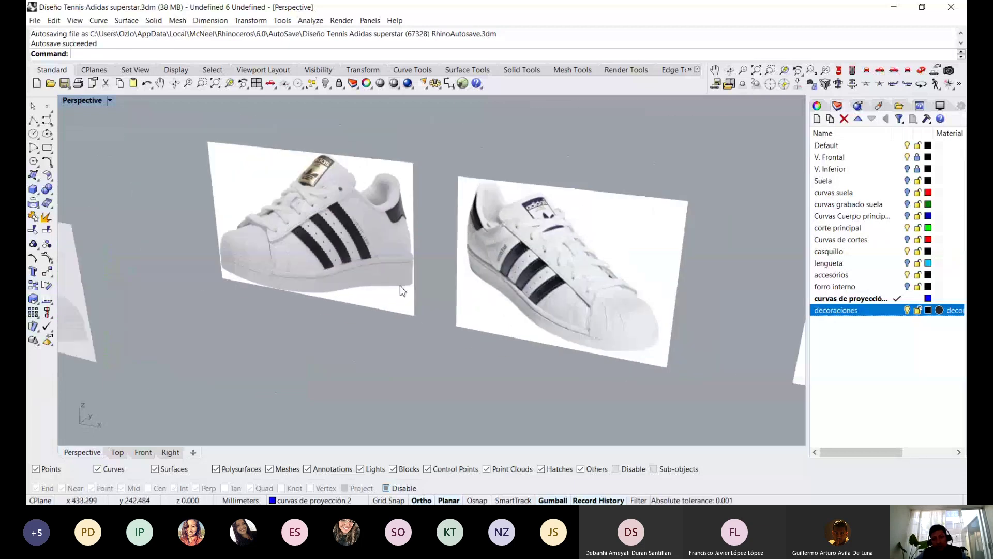
pyautogui.moveTo(403, 291); pyautogui.dragTo(382, 306, button='right')
pyautogui.scroll(1, 383, 305)
pyautogui.scroll(1, 537, 332)
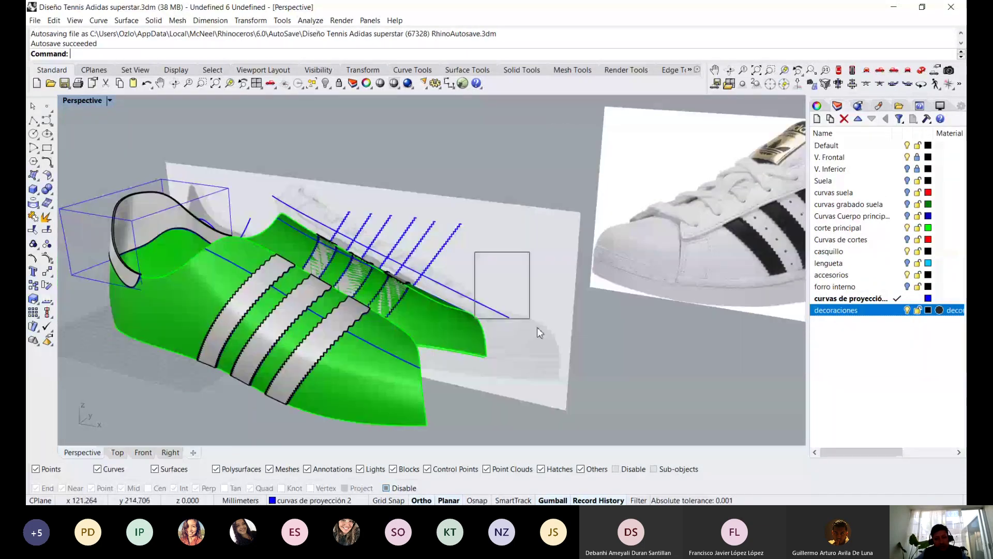
# Show the line's control points with F10 and nudge its toe end just beyond the surface
pyautogui.click(507, 315)
pyautogui.press('F10')
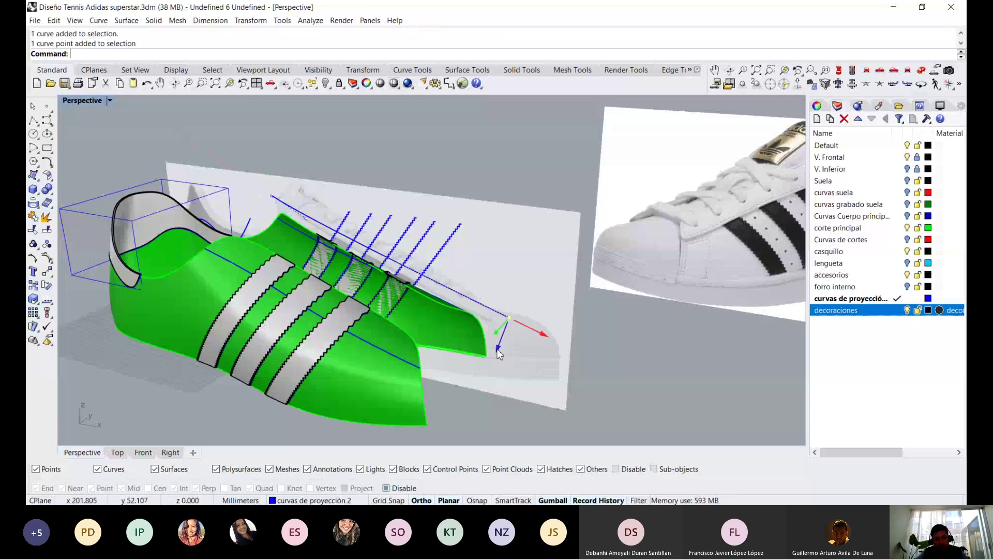
pyautogui.moveTo(499, 353); pyautogui.dragTo(503, 350)
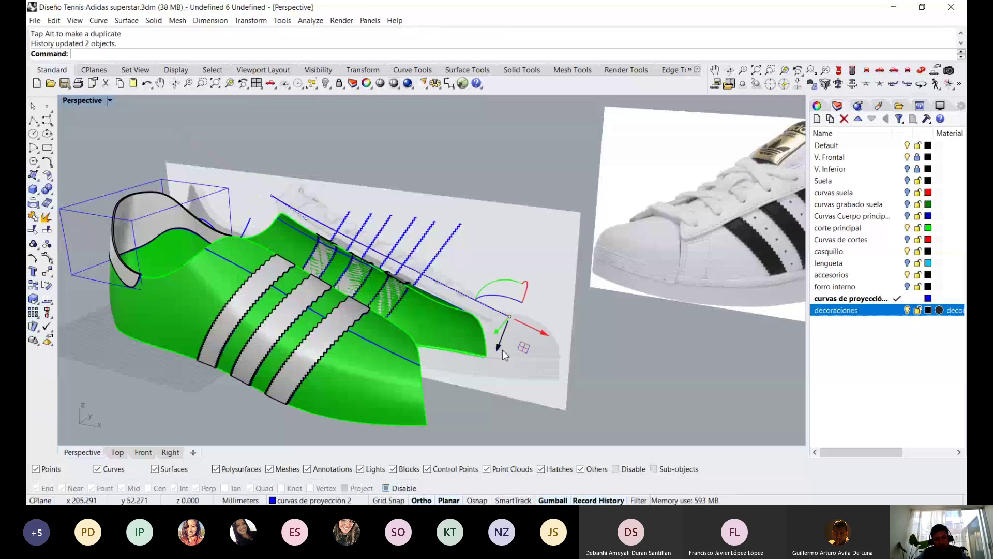
pyautogui.moveTo(502, 349)
pyautogui.mouseDown(button='right')
pyautogui.moveTo(450, 394)
pyautogui.moveTo(572, 383)
pyautogui.moveTo(548, 372)
pyautogui.mouseUp(button='right')
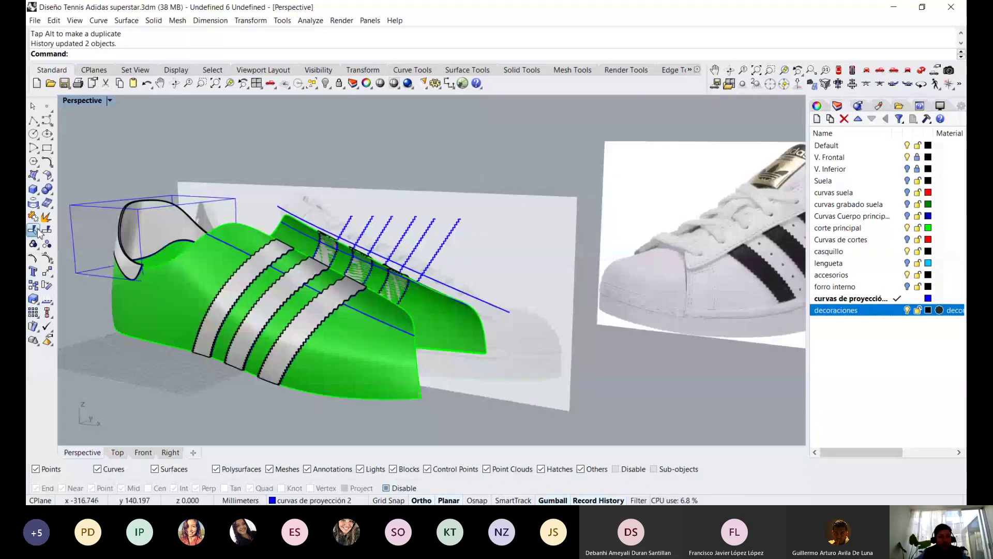
pyautogui.click(34, 229)
# Trim the green upper with the blue guide line, keeping two narrow strips along the stripes
pyautogui.click(245, 252)
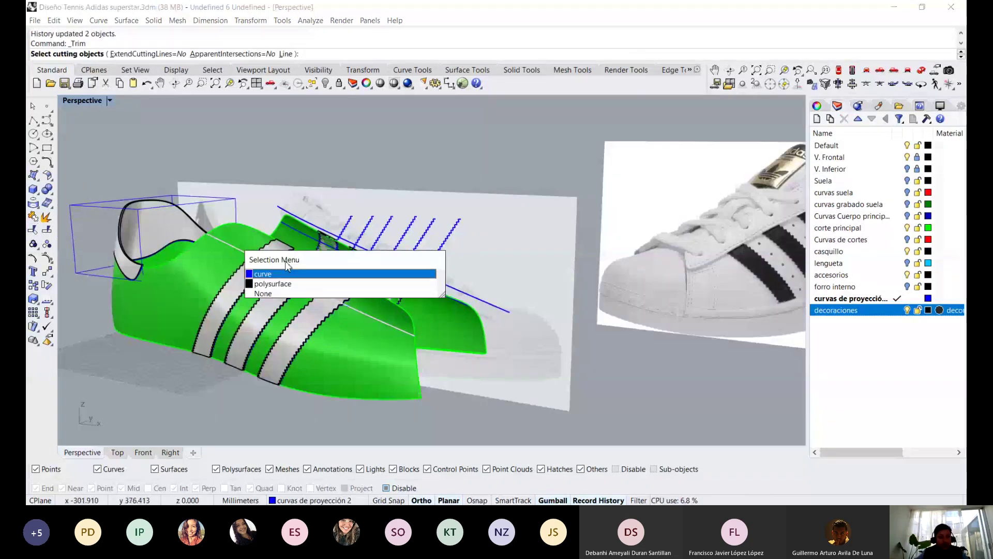
pyautogui.click(316, 274)
pyautogui.moveTo(434, 283); pyautogui.dragTo(397, 296, button='right')
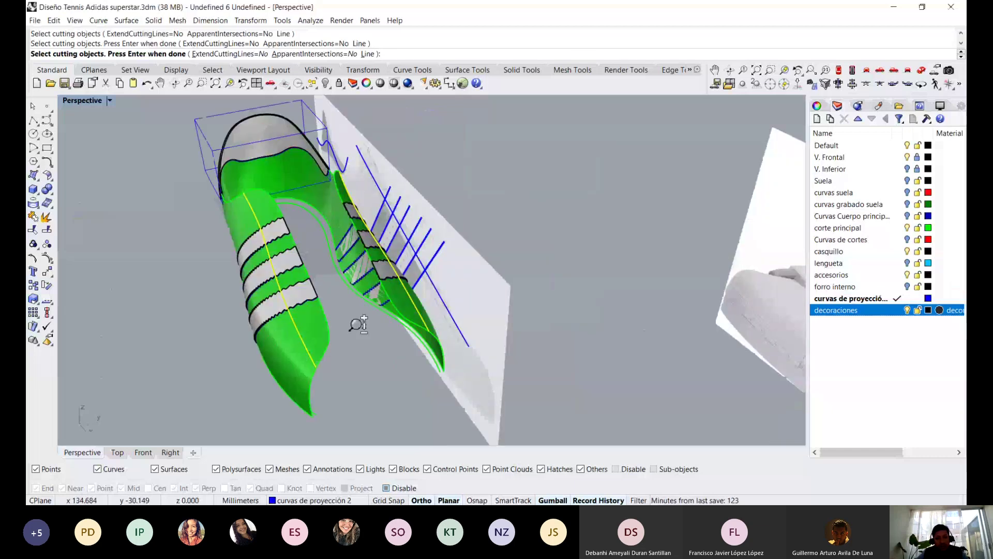
pyautogui.press('Return')
pyautogui.click(373, 315)
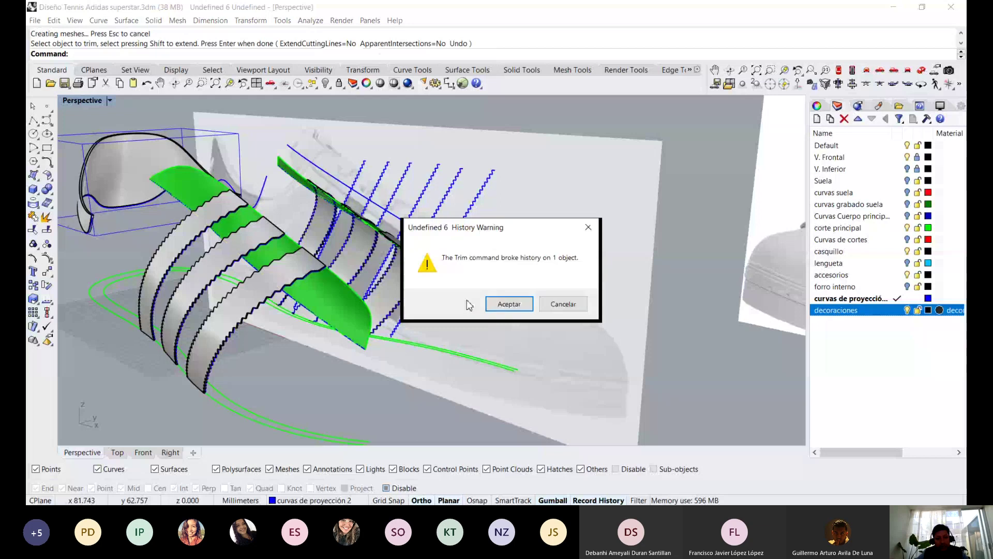
pyautogui.click(492, 304)
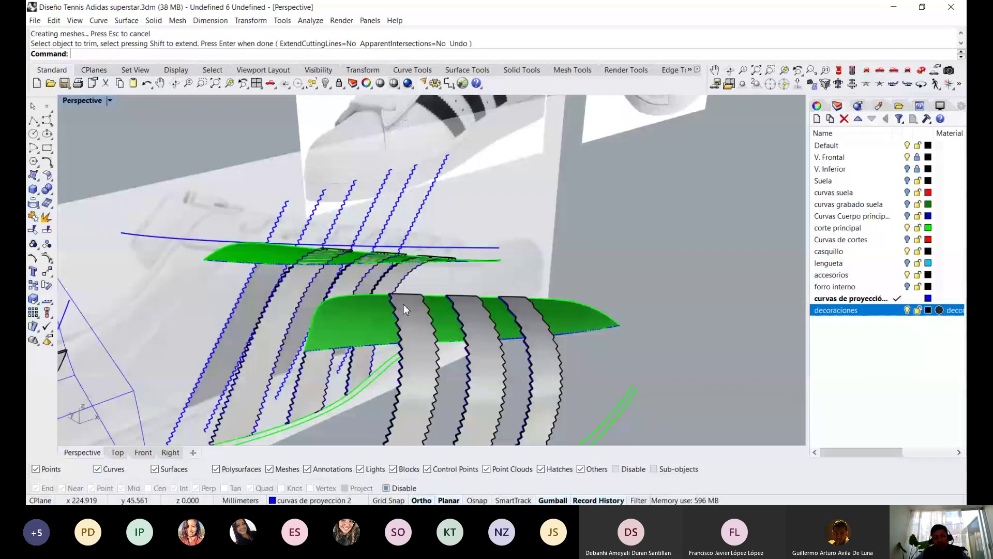
pyautogui.click(403, 305)
pyautogui.keyDown('shift'); pyautogui.click(291, 262); pyautogui.keyUp('shift')
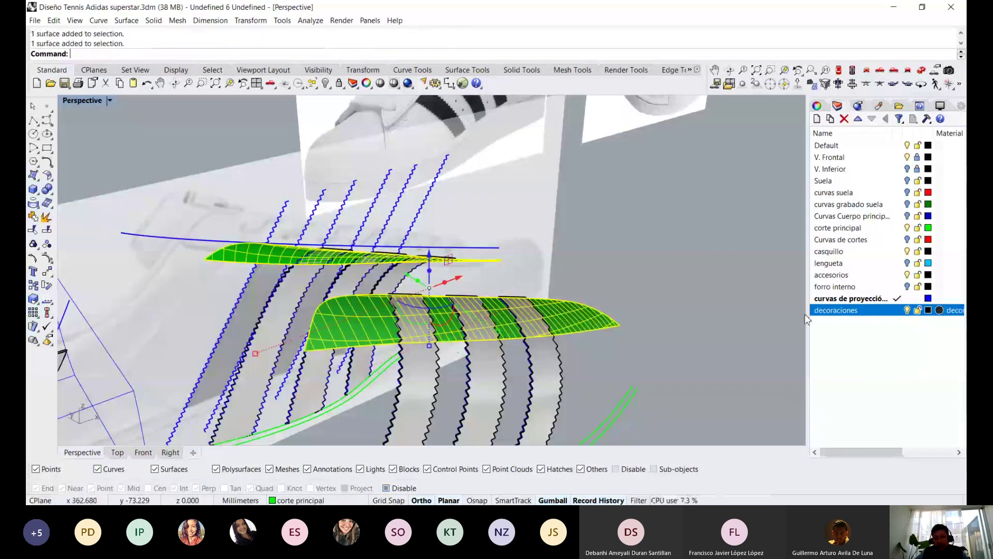
# Create a 'refuerzo de cintas' layer and move both green strips onto it
pyautogui.click(817, 119)
pyautogui.write('ref')
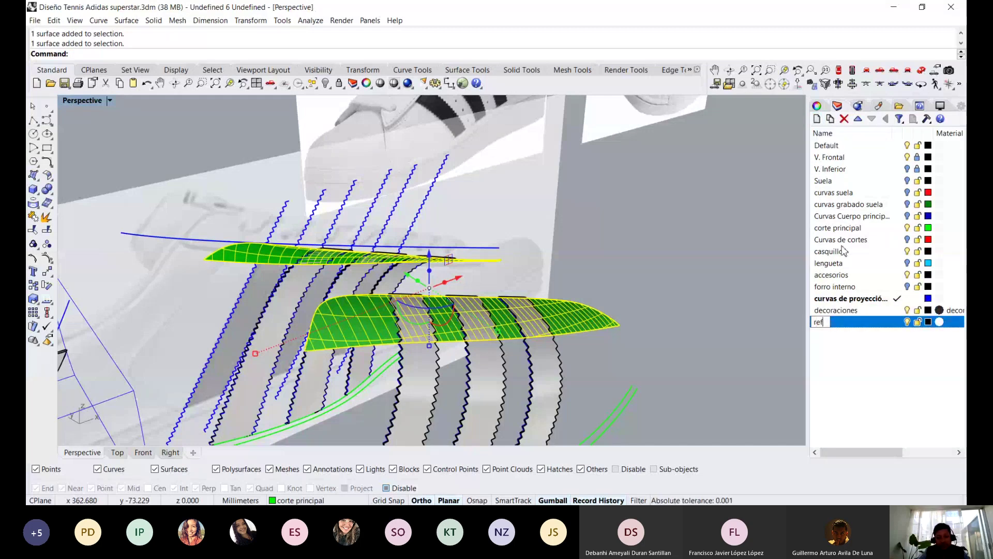
pyautogui.write('uerzo de')
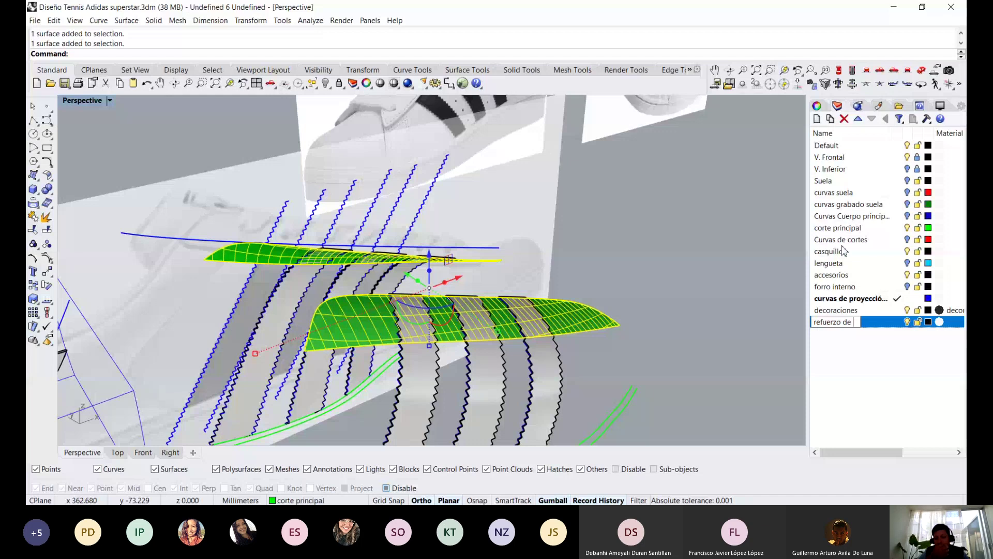
pyautogui.write(' cintas')
pyautogui.press('Return')
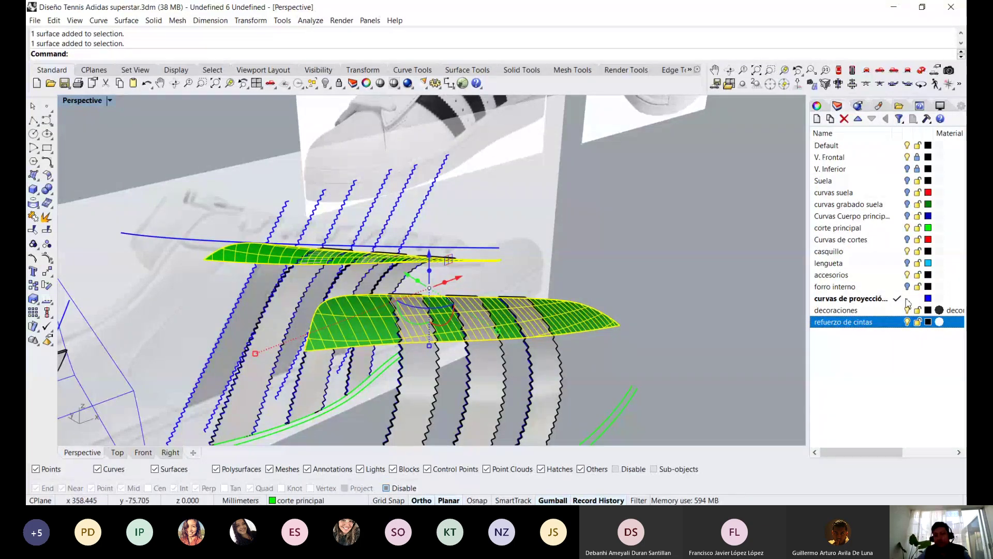
pyautogui.rightClick(863, 323)
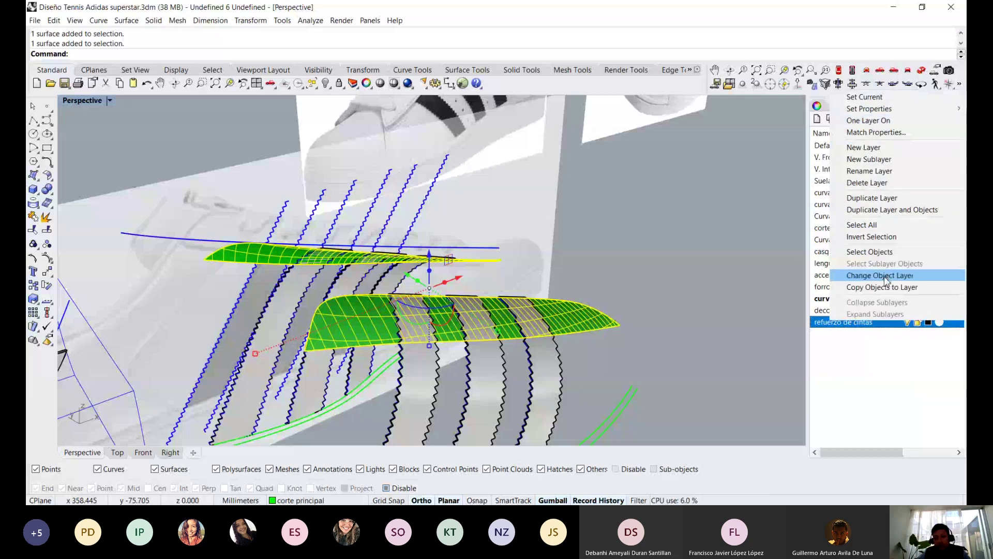
pyautogui.click(886, 275)
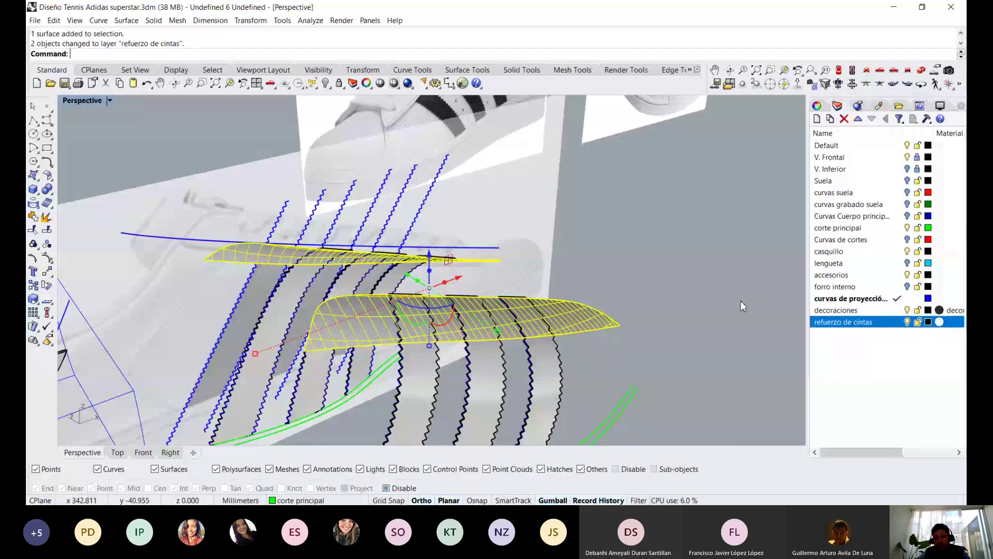
pyautogui.click(928, 325)
# Set the 'refuerzo de cintas' layer colour to magenta
pyautogui.click(474, 251)
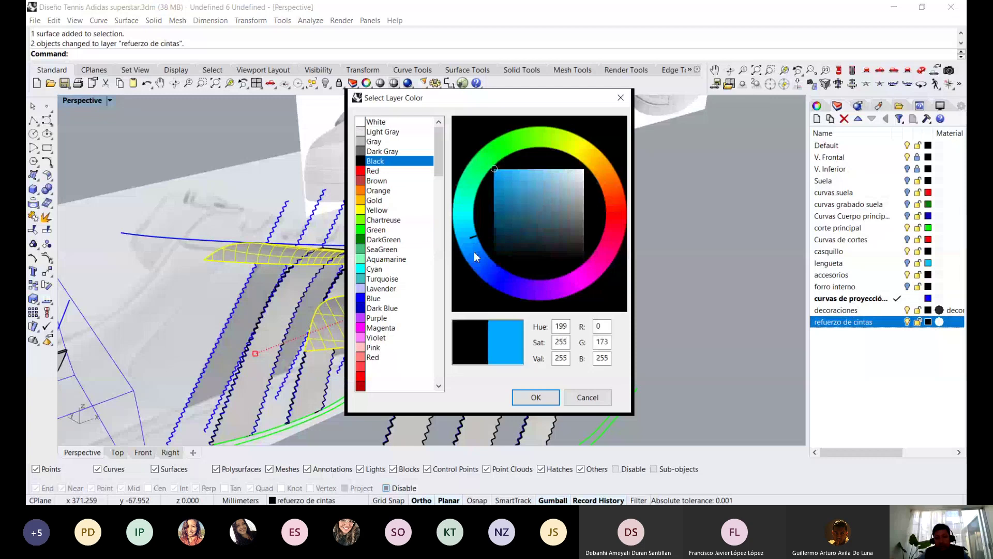
pyautogui.click(610, 197)
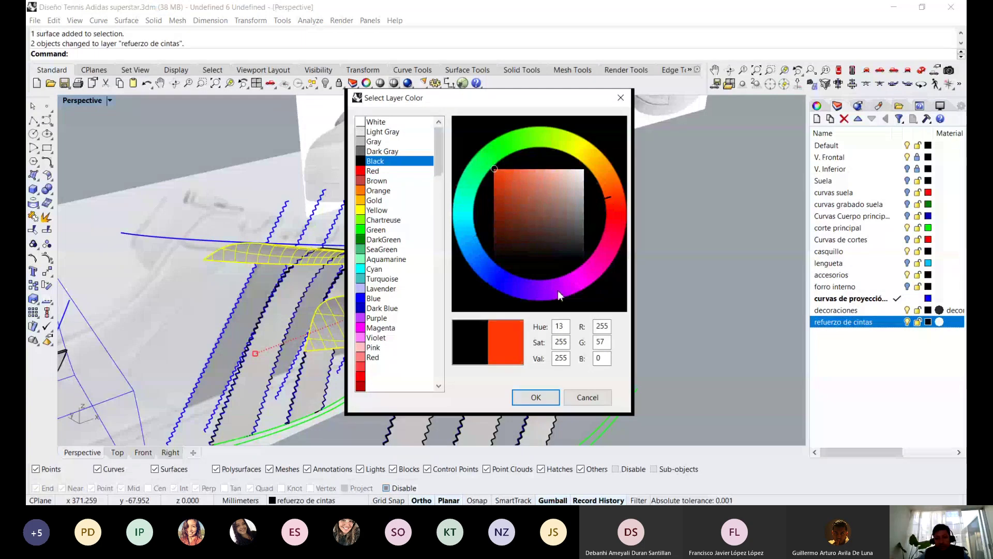
pyautogui.moveTo(589, 299); pyautogui.dragTo(591, 284)
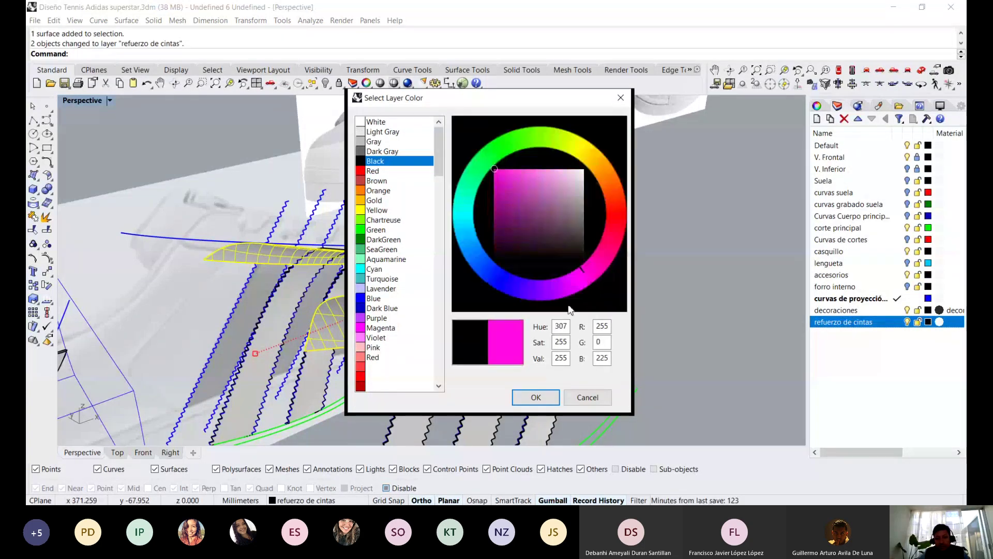
pyautogui.click(536, 397)
pyautogui.moveTo(659, 264)
pyautogui.mouseDown(button='right')
pyautogui.moveTo(495, 280)
pyautogui.moveTo(338, 333)
pyautogui.moveTo(376, 253)
pyautogui.moveTo(476, 312)
pyautogui.moveTo(450, 275)
pyautogui.mouseUp(button='right')
pyautogui.click(337, 333)
# Select both magenta strips and thicken them into solids with OffsetSrf (Solid=Yes)
pyautogui.keyDown('shift'); pyautogui.click(450, 276); pyautogui.keyUp('shift')
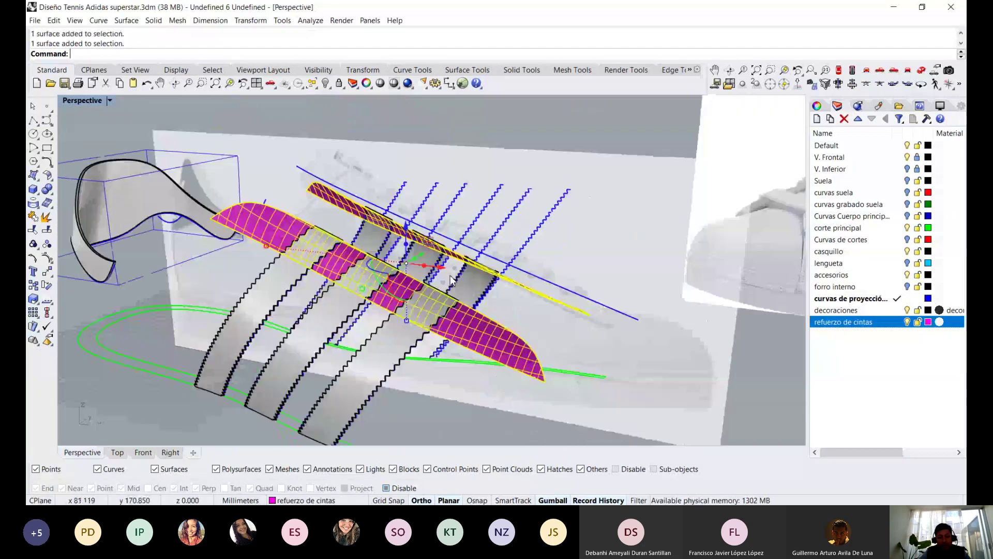
pyautogui.write('OffsetSrf')
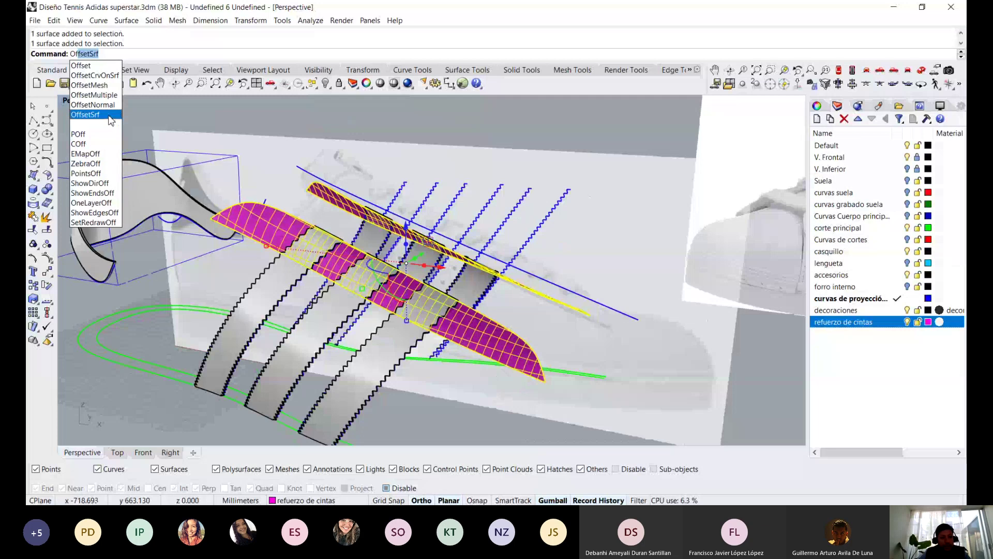
pyautogui.click(110, 115)
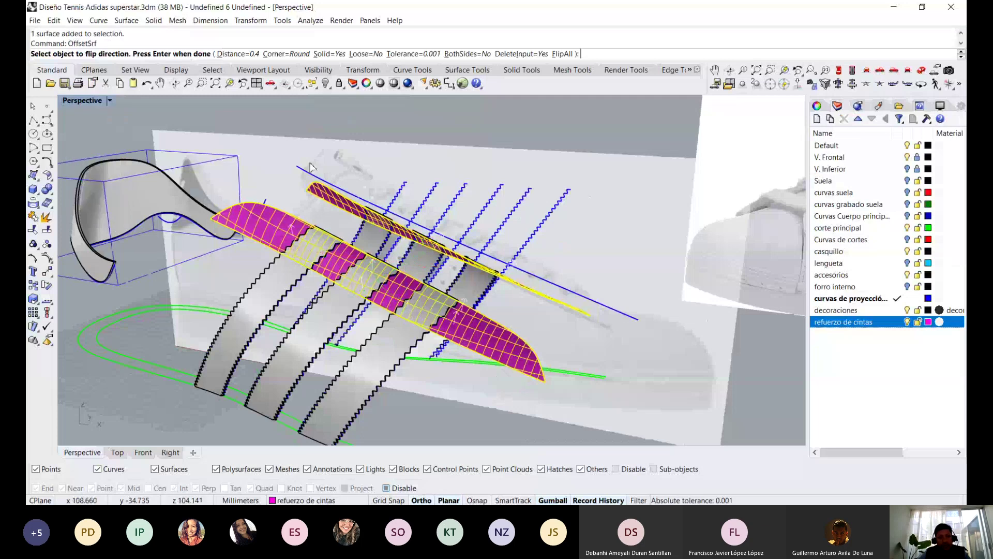
pyautogui.scroll(3, 310, 149)
pyautogui.scroll(1, 362, 146)
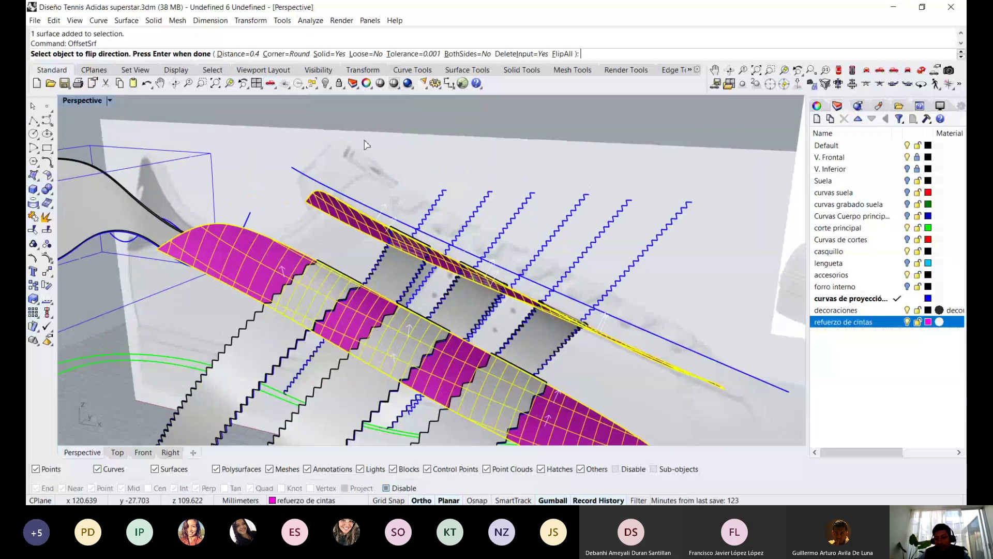
pyautogui.write('.8')
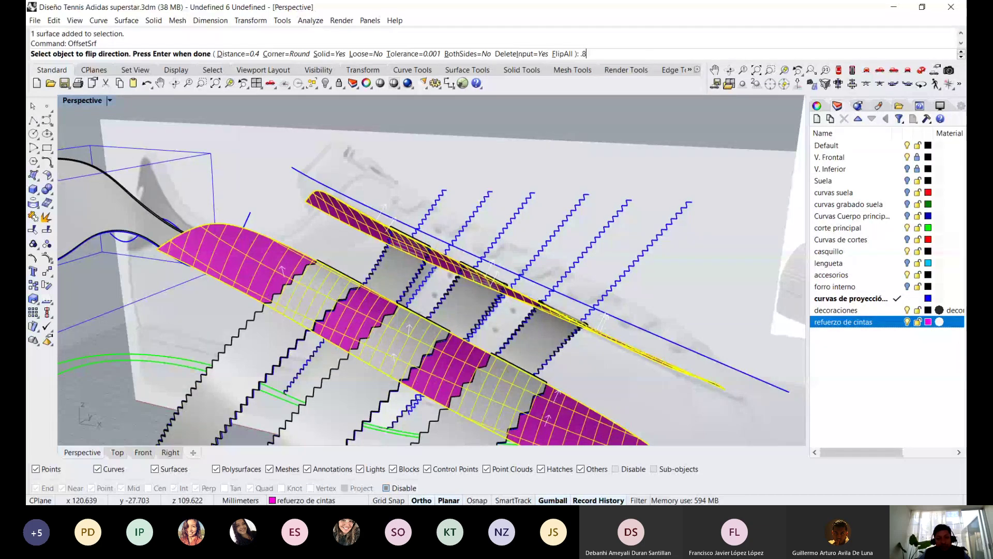
pyautogui.press('Return')
pyautogui.press('Return')
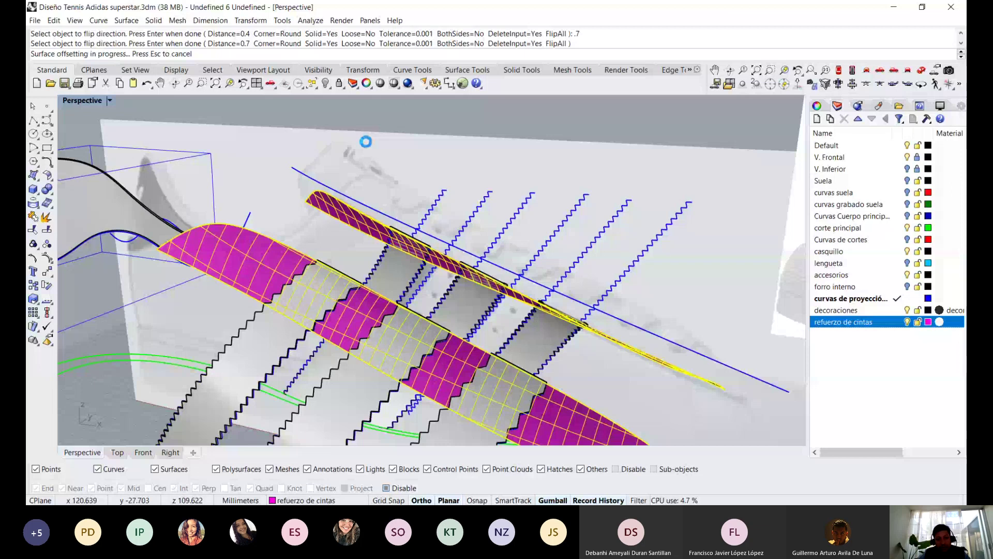
pyautogui.moveTo(366, 141); pyautogui.dragTo(307, 222, button='right')
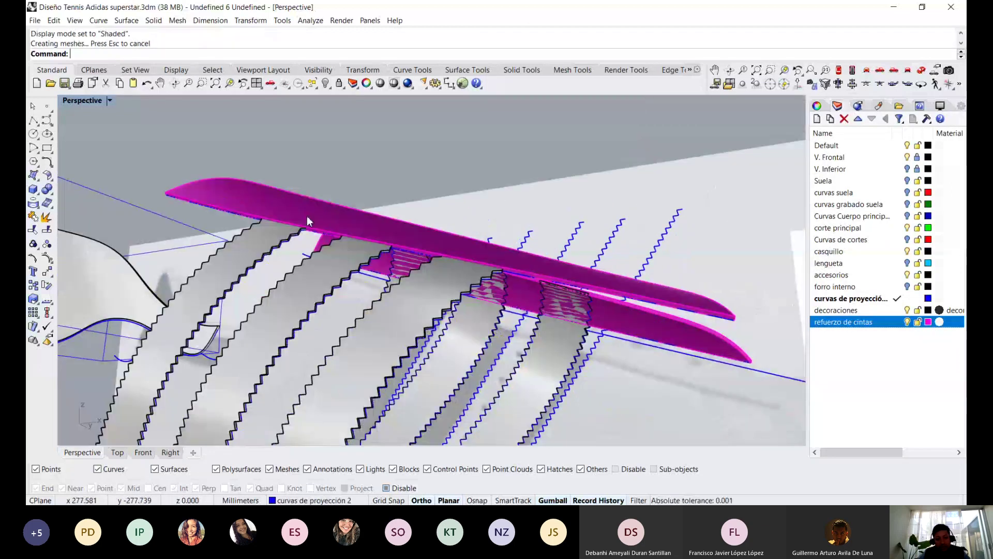
pyautogui.hotkey('ctrl', 'alt', 'r')
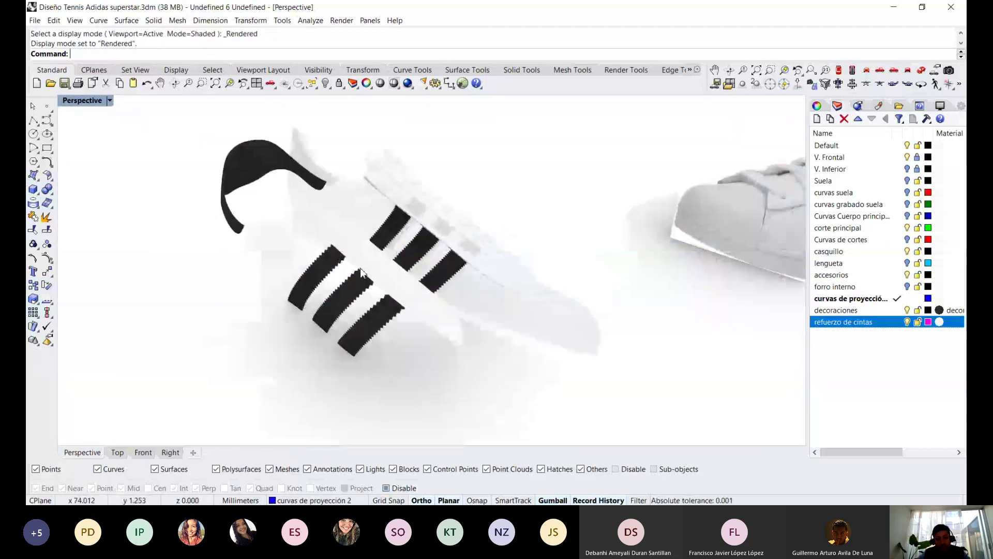
# Inspect the rendered stripes, then return to Shaded display and unhide the two hidden surfaces
pyautogui.keyDown('ctrl'); pyautogui.moveTo(361, 273); pyautogui.dragTo(393, 230, button='right'); pyautogui.keyUp('ctrl')
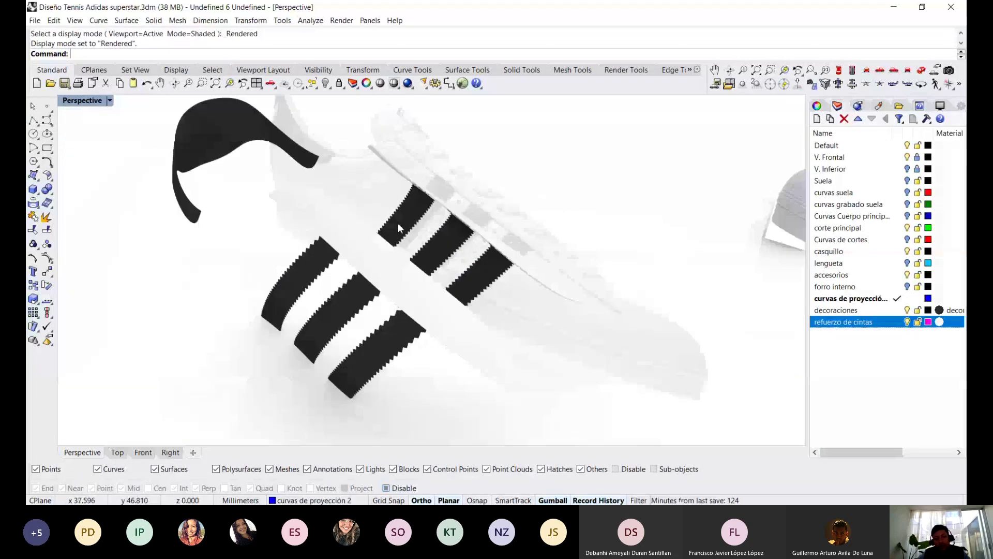
pyautogui.scroll(3, 467, 139)
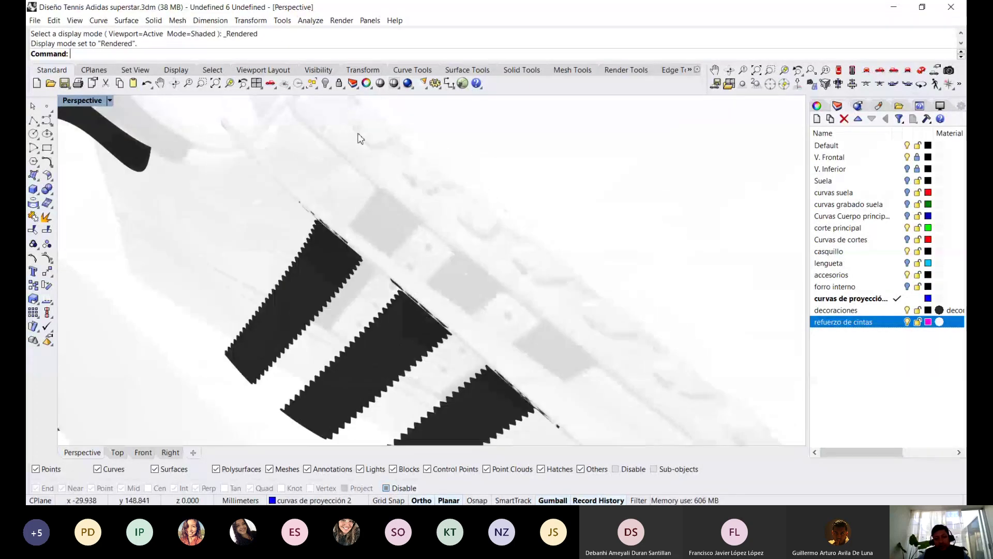
pyautogui.scroll(-3, 529, 264)
pyautogui.scroll(-1, 530, 262)
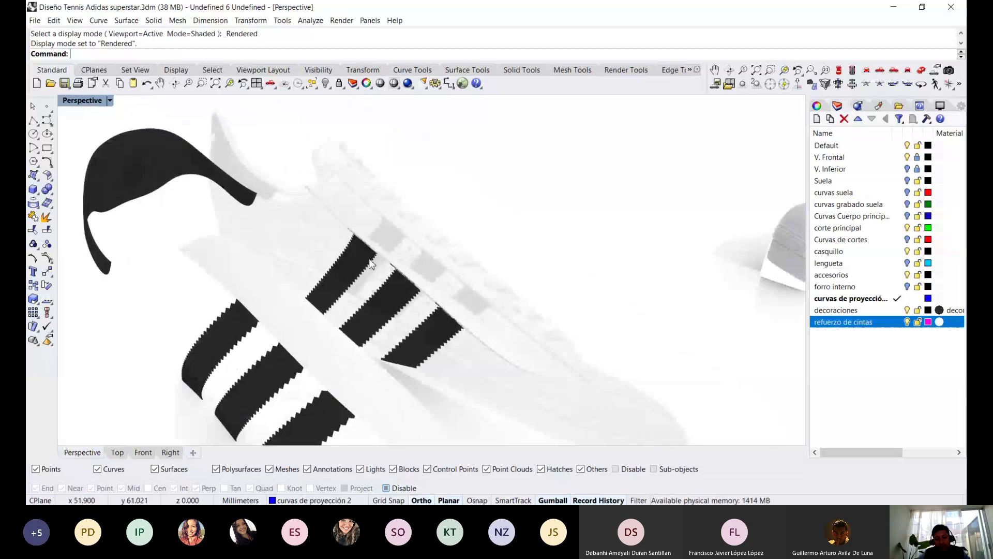
pyautogui.moveTo(530, 262)
pyautogui.mouseDown(button='right')
pyautogui.moveTo(295, 216)
pyautogui.moveTo(392, 202)
pyautogui.mouseUp(button='right')
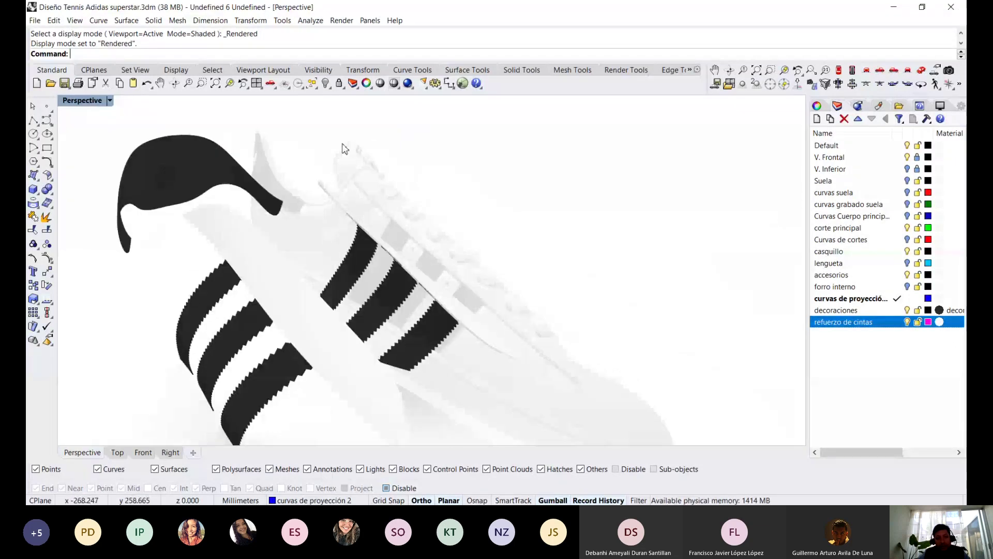
pyautogui.hotkey('ctrl', 'alt', 's')
pyautogui.hotkey('ctrl', 'alt', 'h')
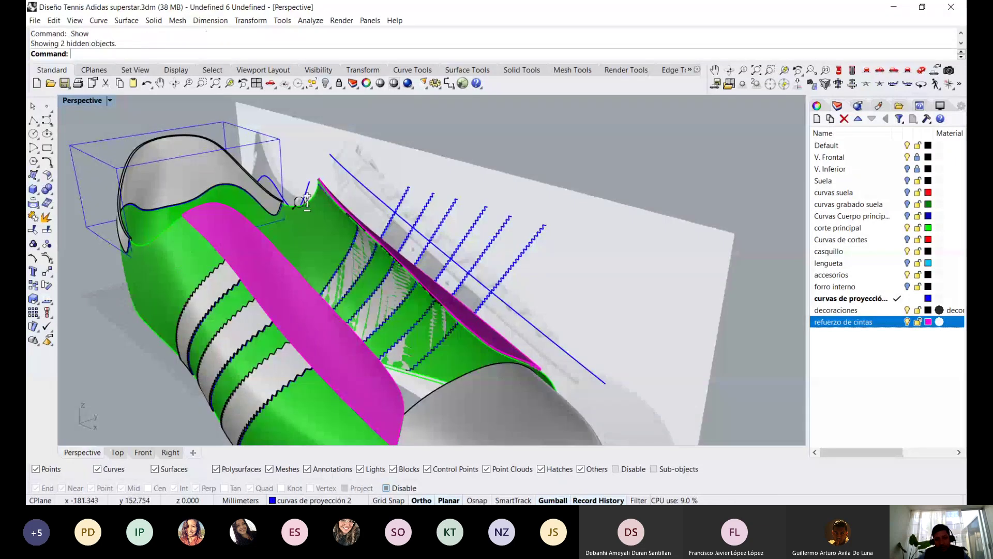
# Turn on the lengueta and Curvas de cortes layers and move Suela below 'curvas grabado suela'
pyautogui.scroll(-5, 621, 233)
pyautogui.click(880, 286)
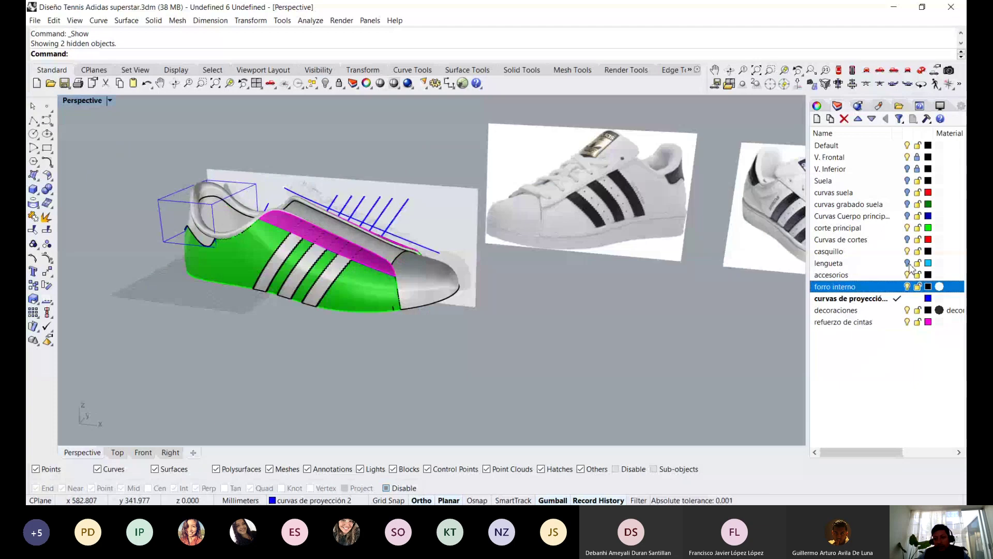
pyautogui.click(907, 263)
pyautogui.click(907, 239)
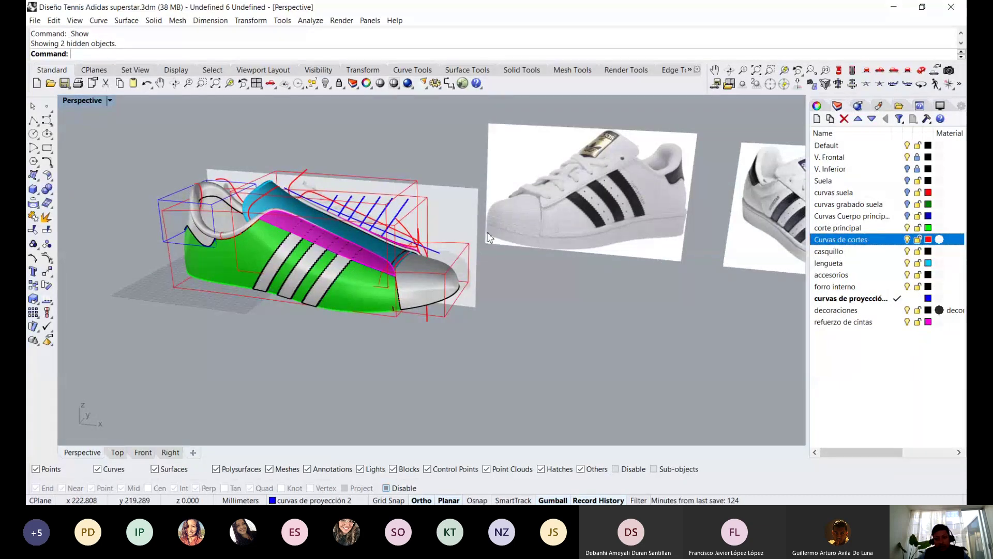
pyautogui.click(848, 182)
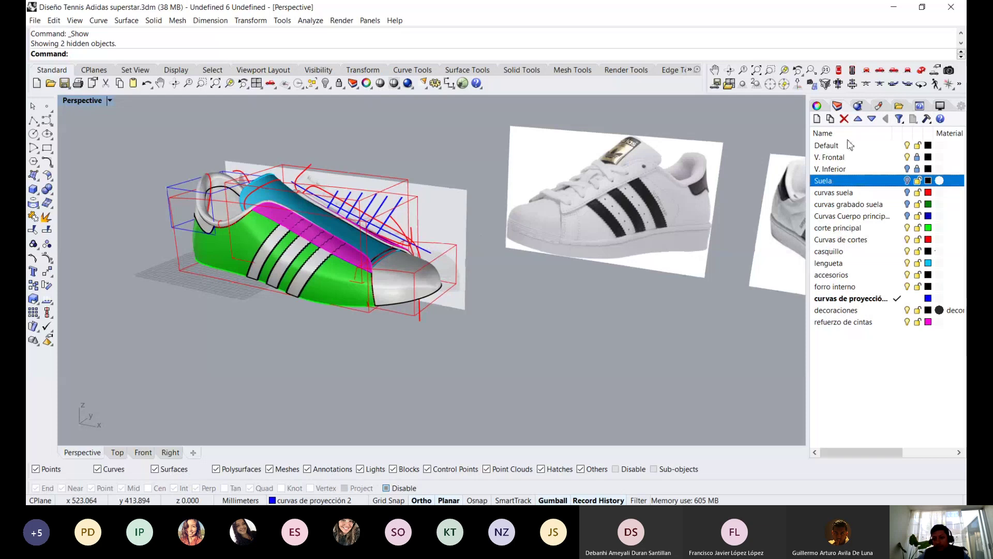
pyautogui.doubleClick(871, 121)
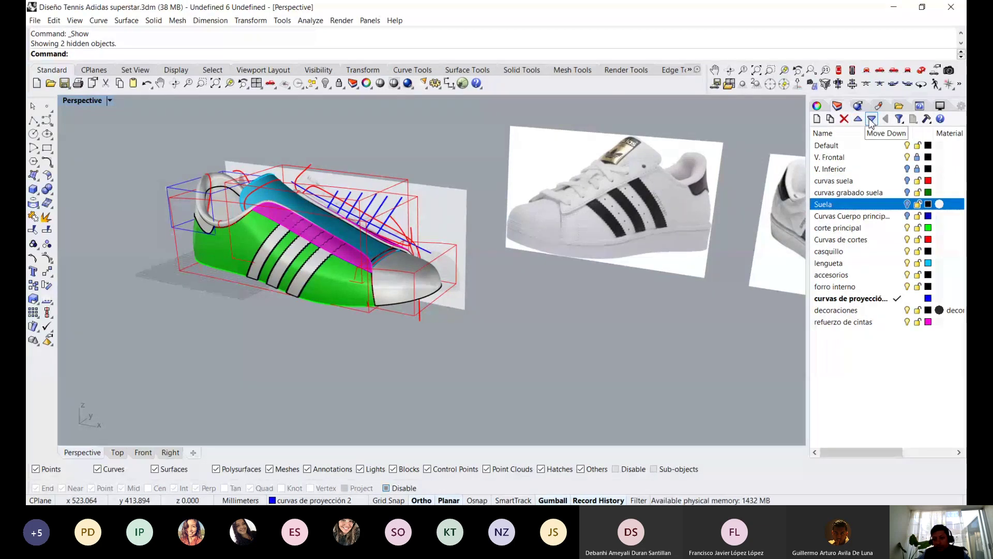
pyautogui.click(872, 121)
pyautogui.hotkey('ctrl', 'alt', 'r')
pyautogui.scroll(3, 335, 201)
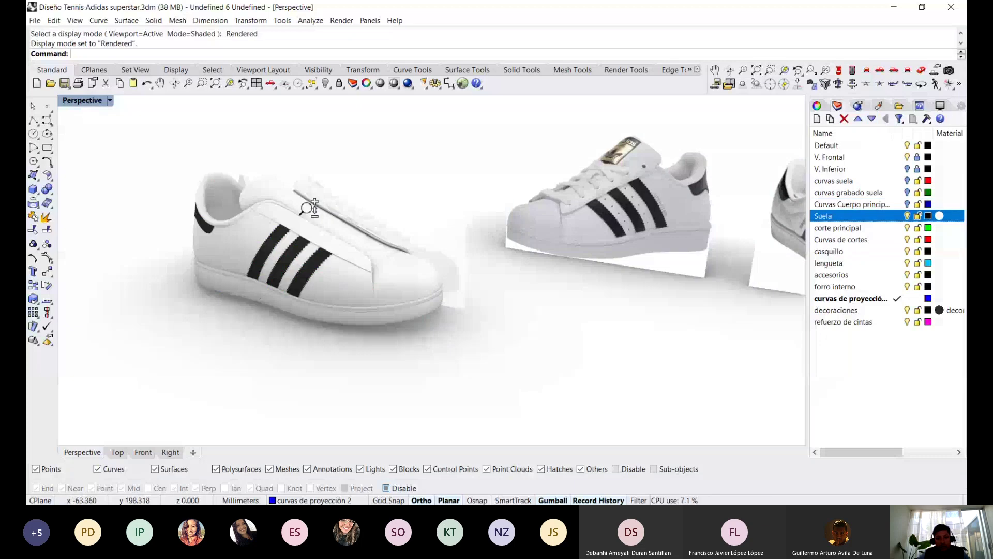
pyautogui.moveTo(336, 200)
pyautogui.mouseDown(button='right')
pyautogui.moveTo(321, 249)
pyautogui.moveTo(474, 233)
pyautogui.moveTo(305, 262)
pyautogui.mouseUp(button='right')
pyautogui.scroll(5, 259, 203)
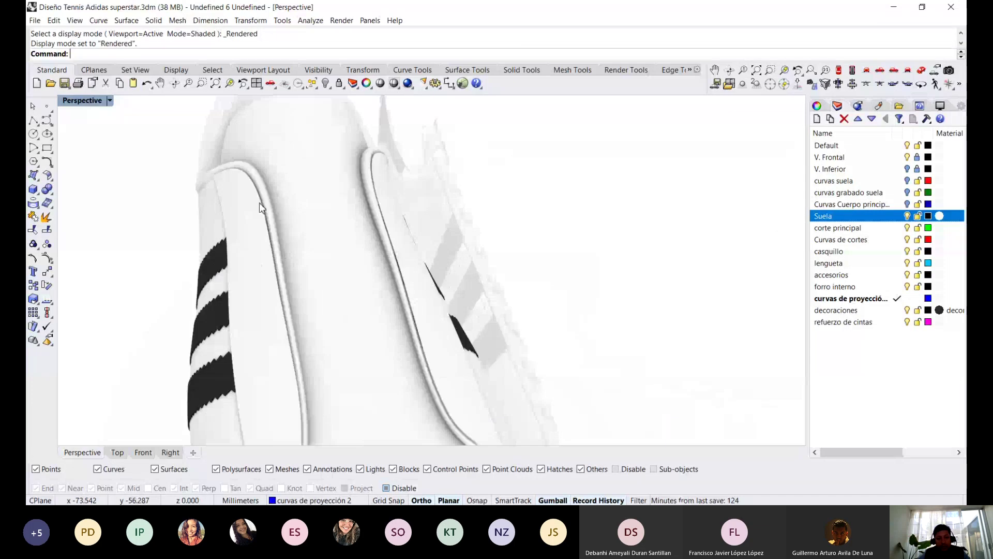
pyautogui.moveTo(260, 203)
pyautogui.mouseDown(button='right')
pyautogui.moveTo(299, 185)
pyautogui.moveTo(262, 139)
pyautogui.moveTo(294, 185)
pyautogui.moveTo(348, 156)
pyautogui.moveTo(348, 166)
pyautogui.mouseUp(button='right')
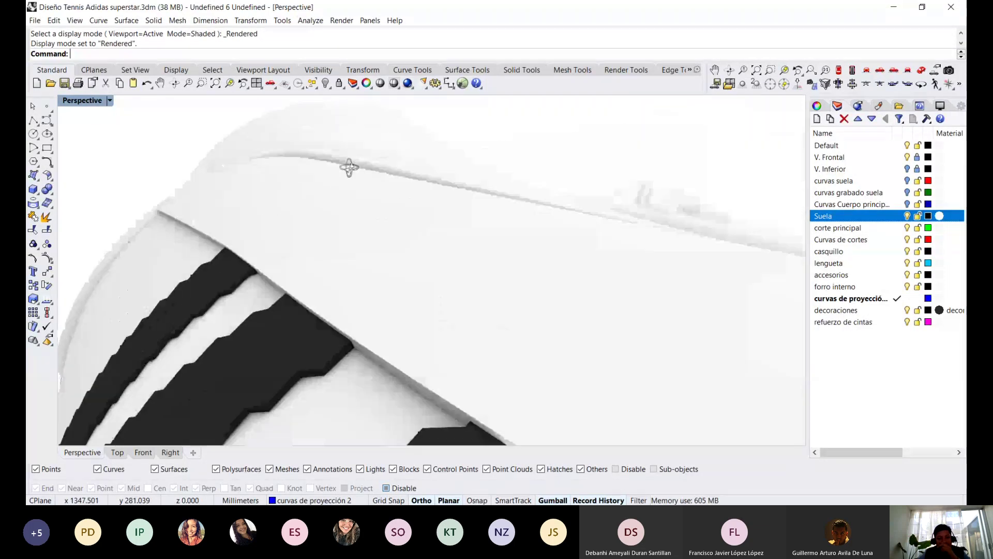
pyautogui.moveTo(331, 202)
pyautogui.mouseDown(button='right')
pyautogui.moveTo(357, 334)
pyautogui.moveTo(302, 222)
pyautogui.moveTo(344, 159)
pyautogui.moveTo(331, 192)
pyautogui.moveTo(323, 177)
pyautogui.mouseUp(button='right')
pyautogui.moveTo(285, 216)
pyautogui.mouseDown(button='right')
pyautogui.moveTo(270, 248)
pyautogui.moveTo(343, 174)
pyautogui.moveTo(347, 197)
pyautogui.moveTo(372, 200)
pyautogui.moveTo(334, 240)
pyautogui.moveTo(354, 214)
pyautogui.moveTo(321, 215)
pyautogui.moveTo(357, 219)
pyautogui.moveTo(423, 201)
pyautogui.moveTo(363, 229)
pyautogui.moveTo(563, 240)
pyautogui.moveTo(485, 194)
pyautogui.moveTo(440, 207)
pyautogui.moveTo(515, 237)
pyautogui.moveTo(376, 180)
pyautogui.moveTo(543, 236)
pyautogui.moveTo(444, 229)
pyautogui.mouseUp(button='right')
# Step back through the layer visibility changes, then redo the strip offset and shown body surfaces
pyautogui.hotkey('ctrl', 'alt', 's')
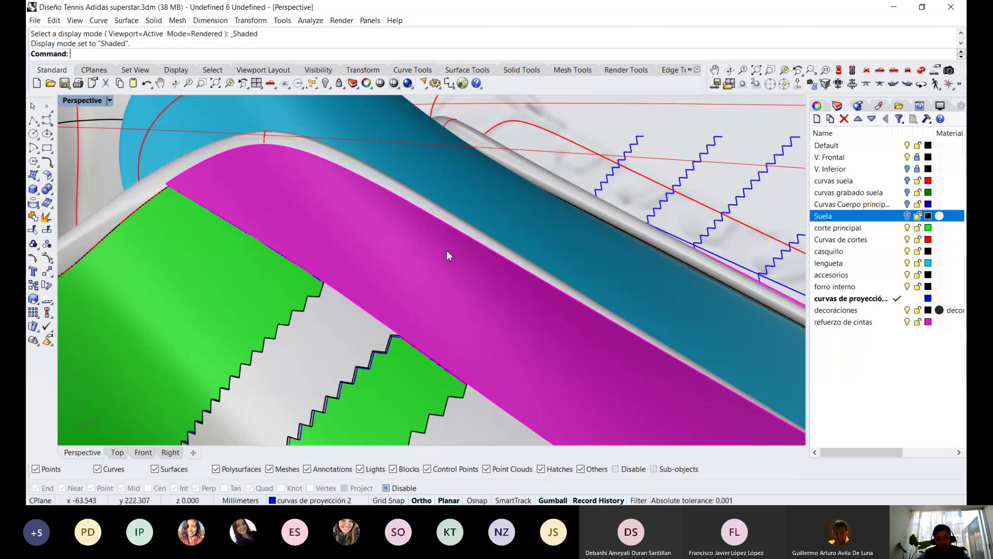
pyautogui.hotkey('ctrl', 'z')
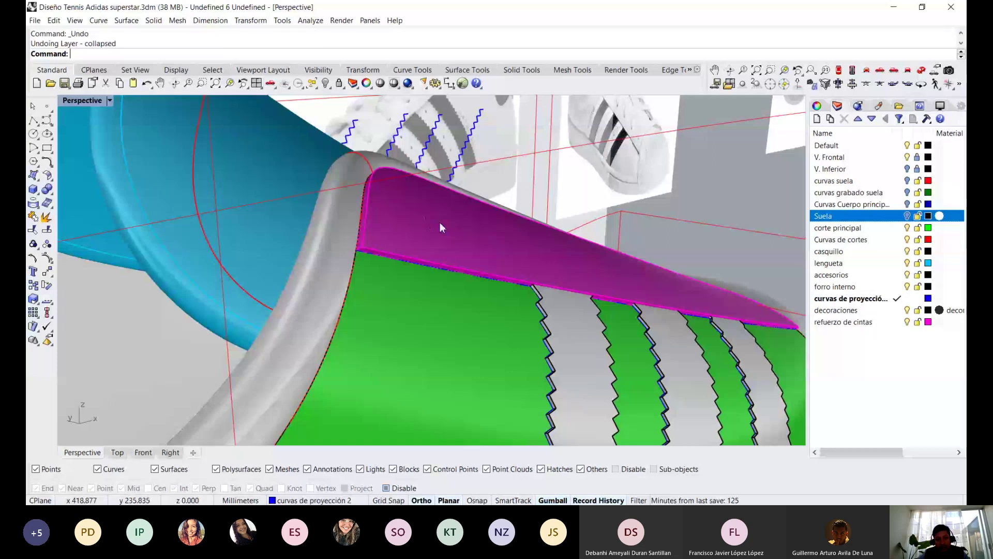
pyautogui.moveTo(440, 223); pyautogui.dragTo(491, 230, button='right')
pyautogui.hotkey('ctrl', 'z')
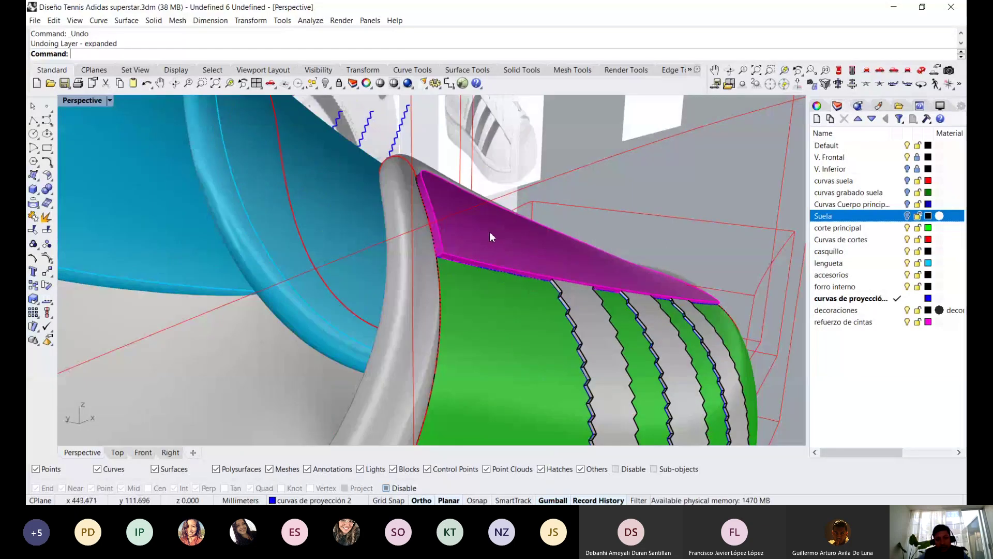
pyautogui.hotkey('ctrl', 'z')
pyautogui.hotkey('ctrl', 'z')
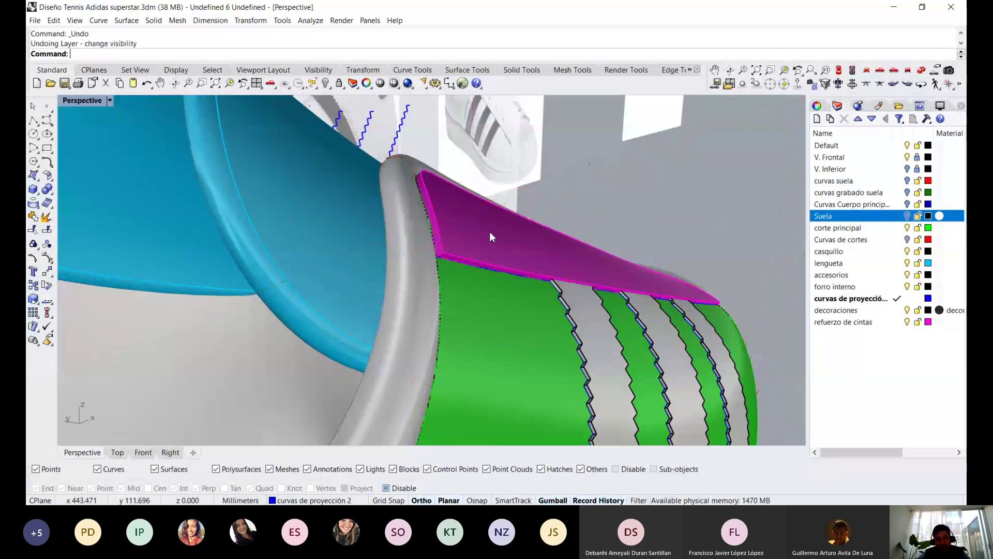
pyautogui.hotkey('ctrl', 'z')
pyautogui.hotkey('ctrl', 'z')
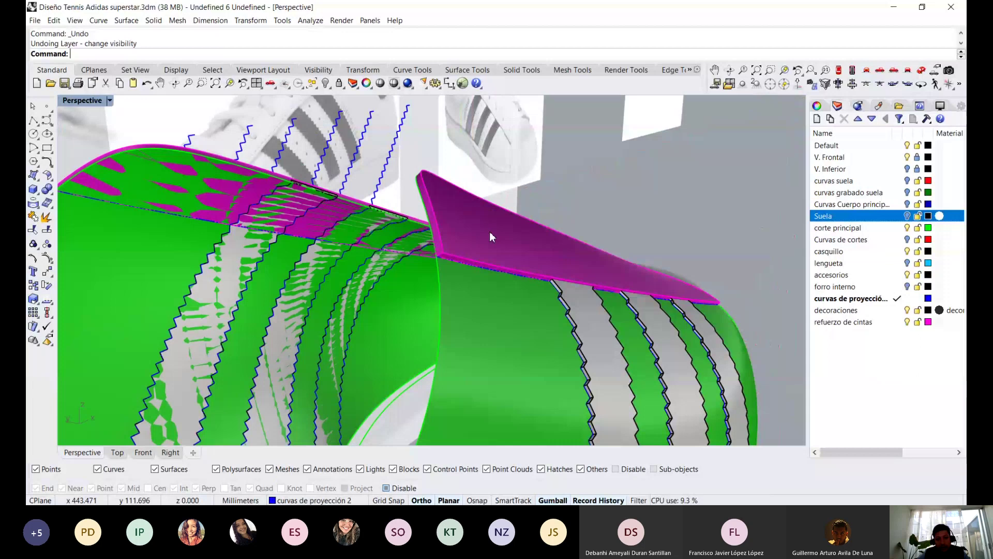
pyautogui.hotkey('ctrl', 'z')
pyautogui.hotkey('ctrl', 'z')
pyautogui.hotkey('ctrl', 'z')
pyautogui.moveTo(530, 213)
pyautogui.mouseDown(button='right')
pyautogui.moveTo(507, 217)
pyautogui.moveTo(508, 188)
pyautogui.moveTo(513, 220)
pyautogui.mouseUp(button='right')
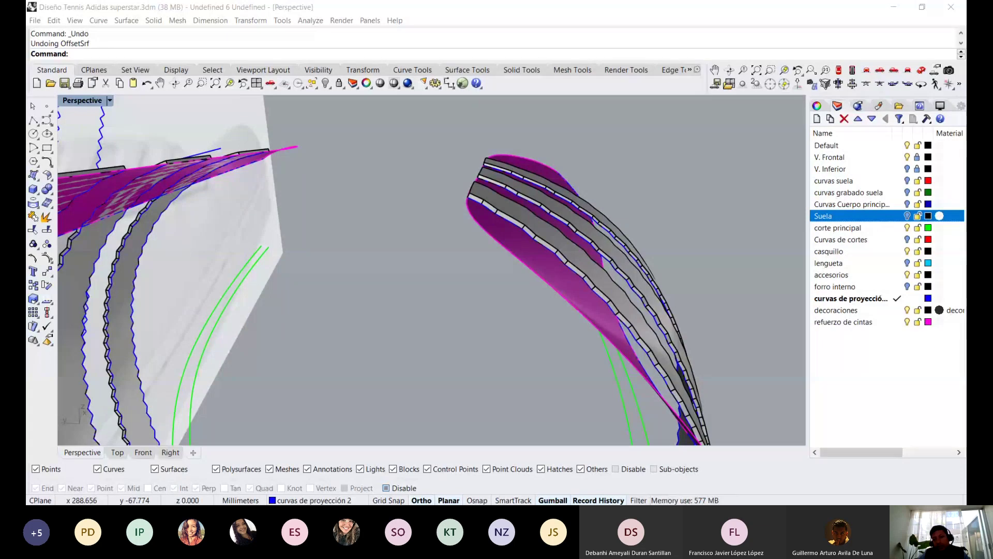
pyautogui.click(524, 228)
pyautogui.hotkey('ctrl', 'y')
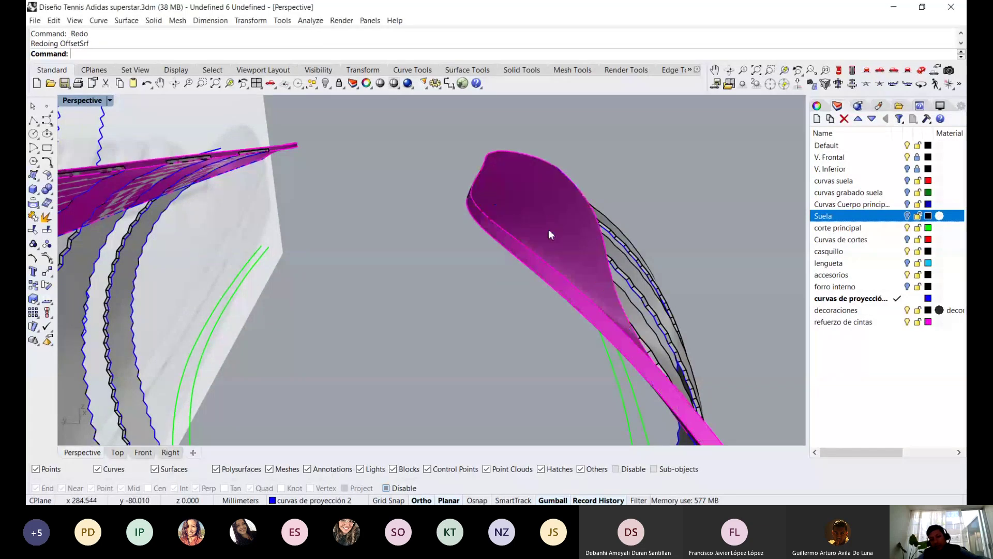
pyautogui.hotkey('ctrl', 'y')
pyautogui.hotkey('ctrl', 'y')
# Inspect the thickened magenta strip from several angles, then undo the 0.7 surface offset
pyautogui.scroll(3, 657, 196)
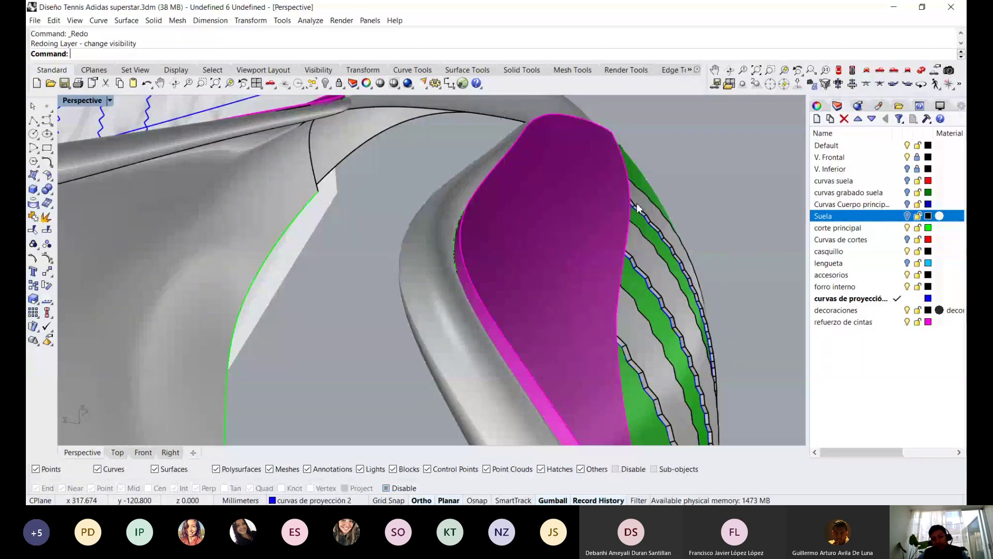
pyautogui.moveTo(636, 203)
pyautogui.mouseDown(button='right')
pyautogui.moveTo(364, 197)
pyautogui.moveTo(445, 228)
pyautogui.moveTo(380, 220)
pyautogui.mouseUp(button='right')
pyautogui.scroll(3, 410, 155)
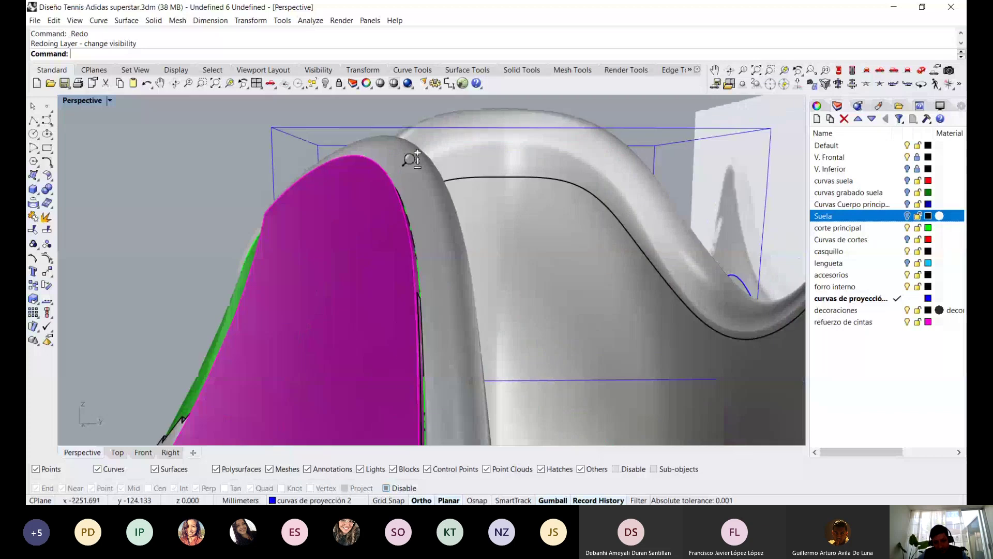
pyautogui.scroll(2, 412, 154)
pyautogui.scroll(-3, 411, 155)
pyautogui.moveTo(411, 154)
pyautogui.mouseDown(button='right')
pyautogui.moveTo(528, 182)
pyautogui.moveTo(586, 211)
pyautogui.moveTo(516, 216)
pyautogui.mouseUp(button='right')
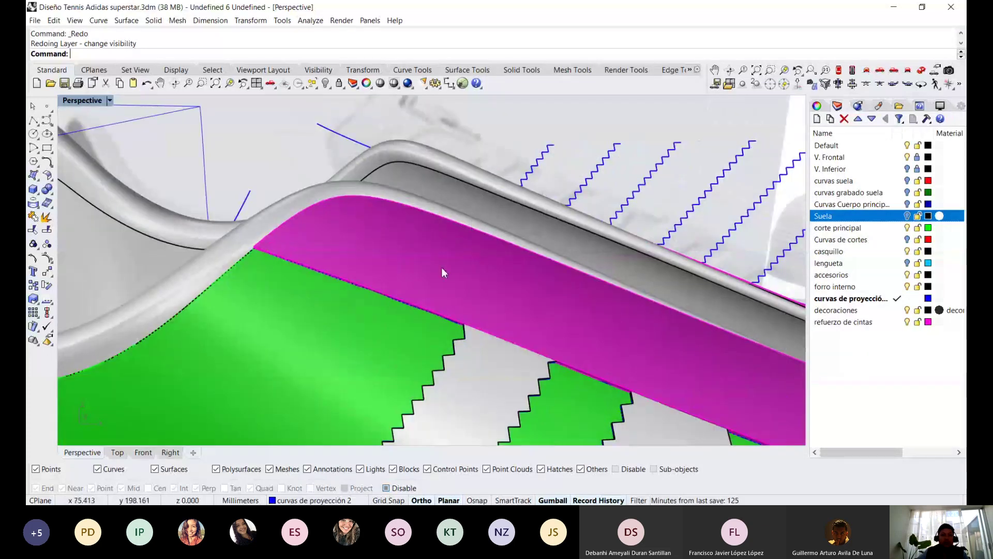
pyautogui.moveTo(442, 267)
pyautogui.mouseDown(button='right')
pyautogui.moveTo(392, 193)
pyautogui.moveTo(394, 178)
pyautogui.mouseUp(button='right')
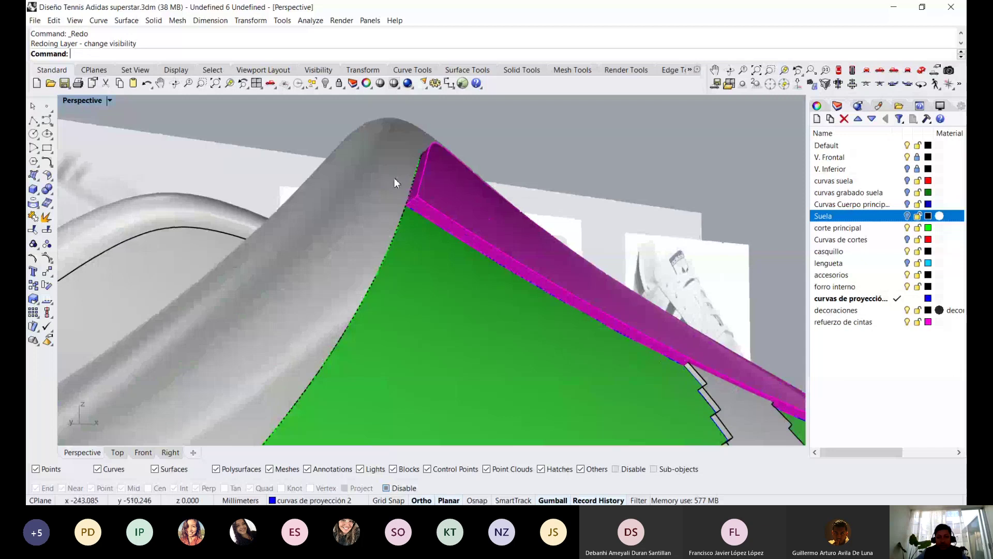
pyautogui.scroll(2, 434, 179)
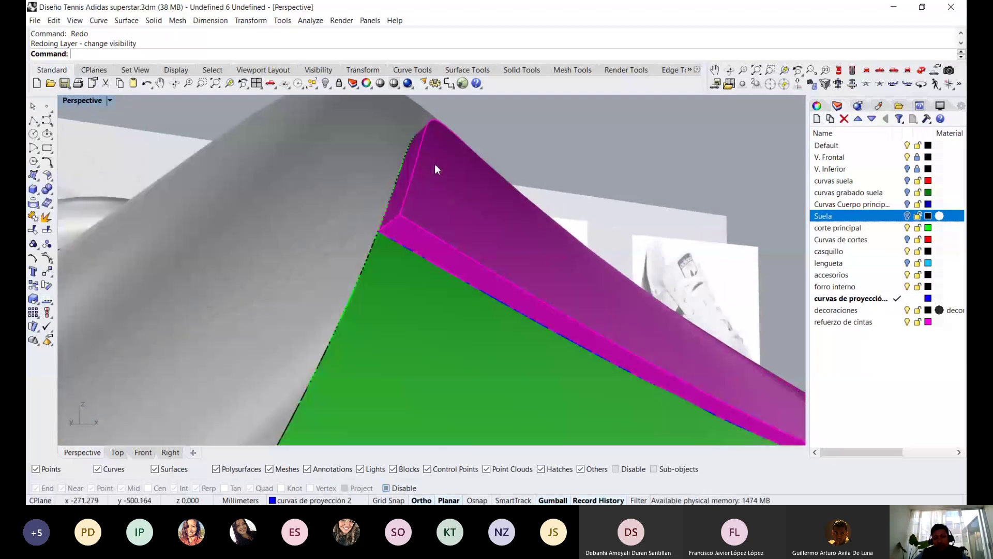
pyautogui.click(422, 163)
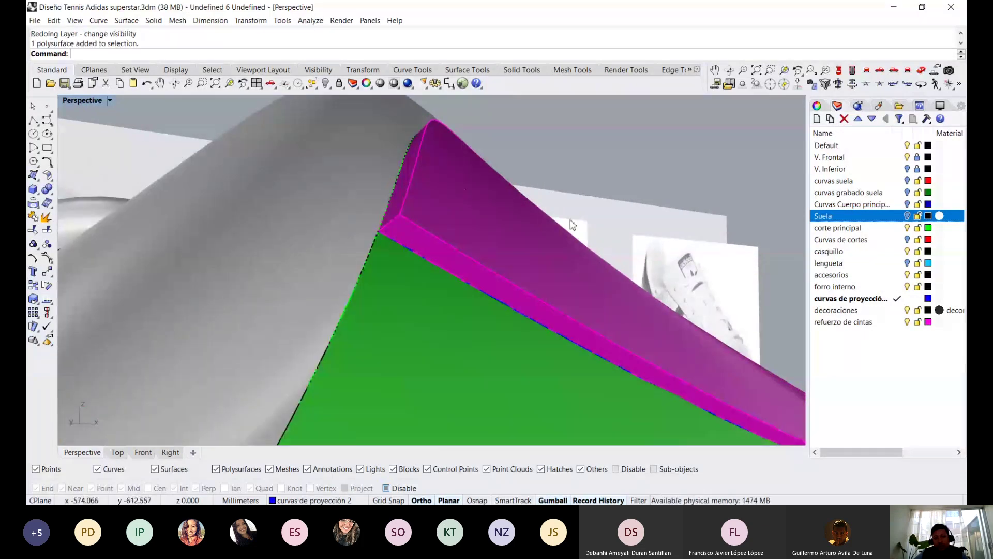
pyautogui.scroll(-5, 571, 223)
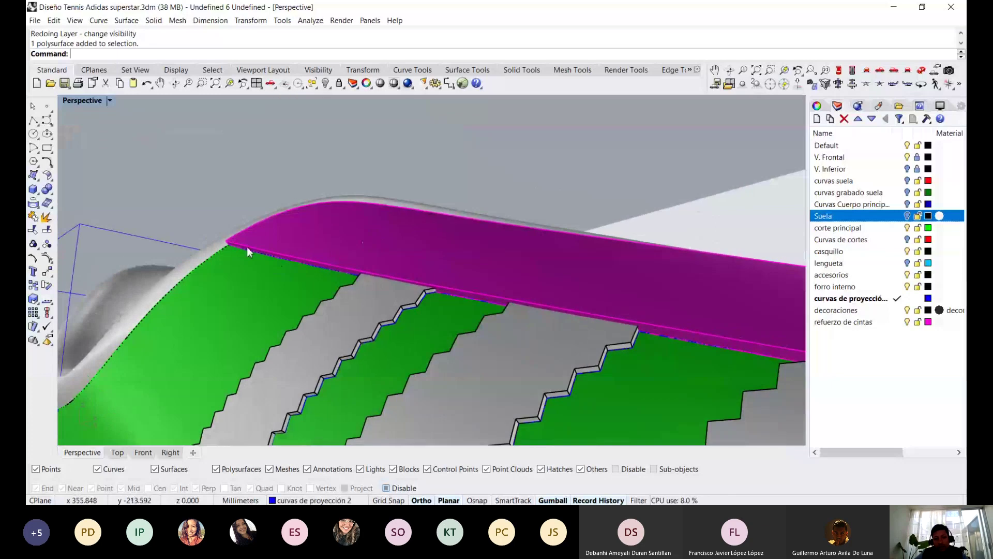
pyautogui.moveTo(247, 247)
pyautogui.mouseDown(button='right')
pyautogui.moveTo(492, 265)
pyautogui.moveTo(496, 276)
pyautogui.moveTo(477, 268)
pyautogui.mouseUp(button='right')
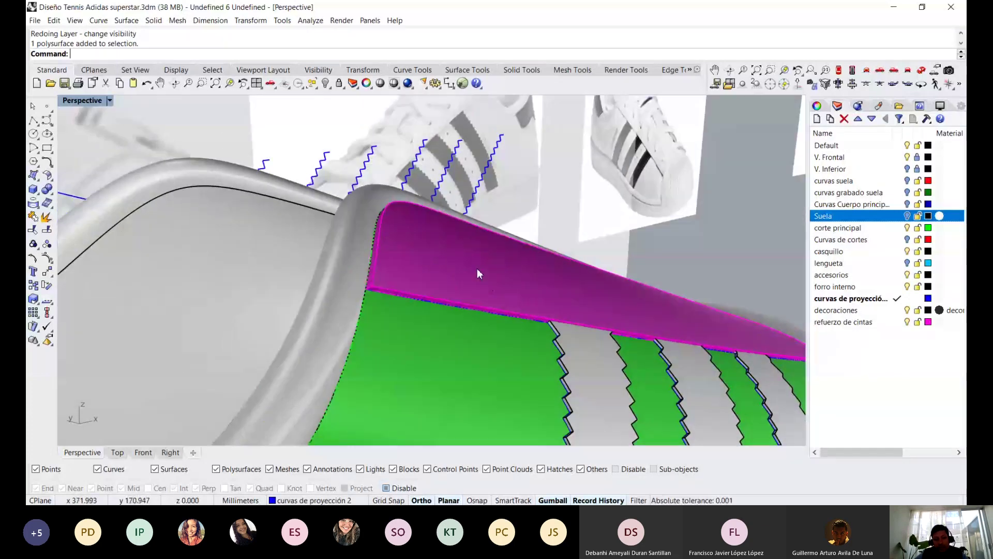
pyautogui.hotkey('ctrl', 'z')
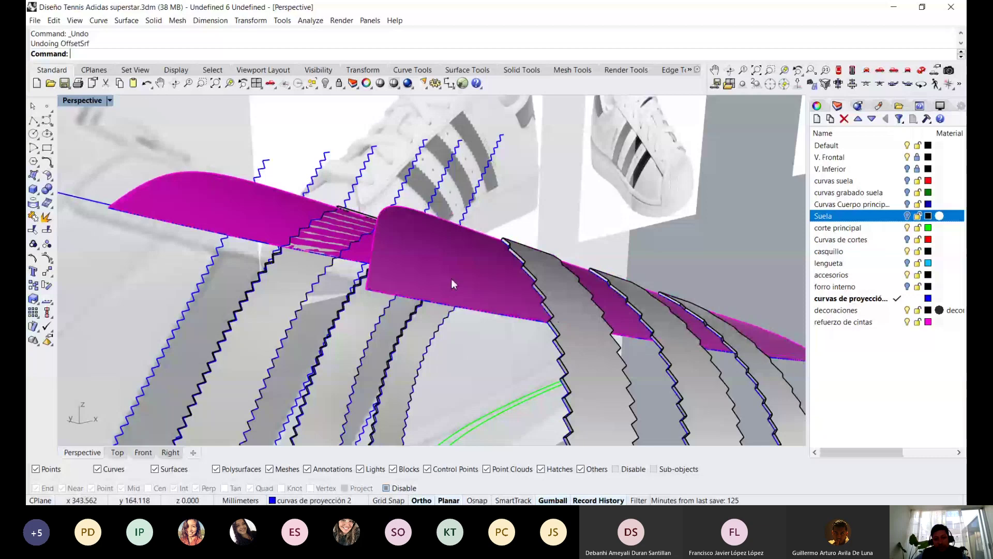
# Select the magenta reinforcement strip surface and turn on its control points
pyautogui.click(451, 279)
pyautogui.moveTo(451, 279)
pyautogui.mouseDown(button='right')
pyautogui.moveTo(595, 311)
pyautogui.moveTo(467, 290)
pyautogui.moveTo(527, 235)
pyautogui.moveTo(509, 271)
pyautogui.mouseUp(button='right')
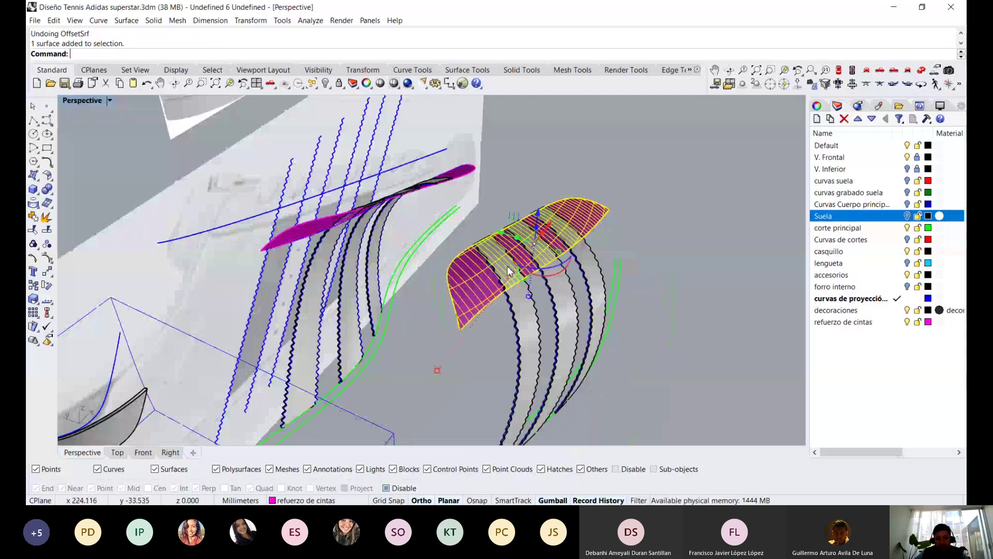
pyautogui.scroll(2, 512, 214)
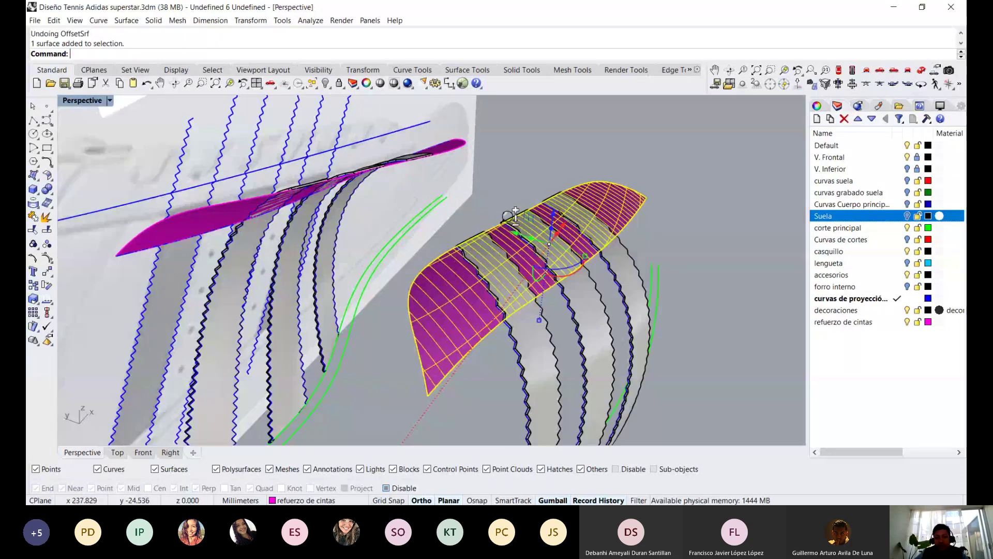
pyautogui.scroll(2, 512, 220)
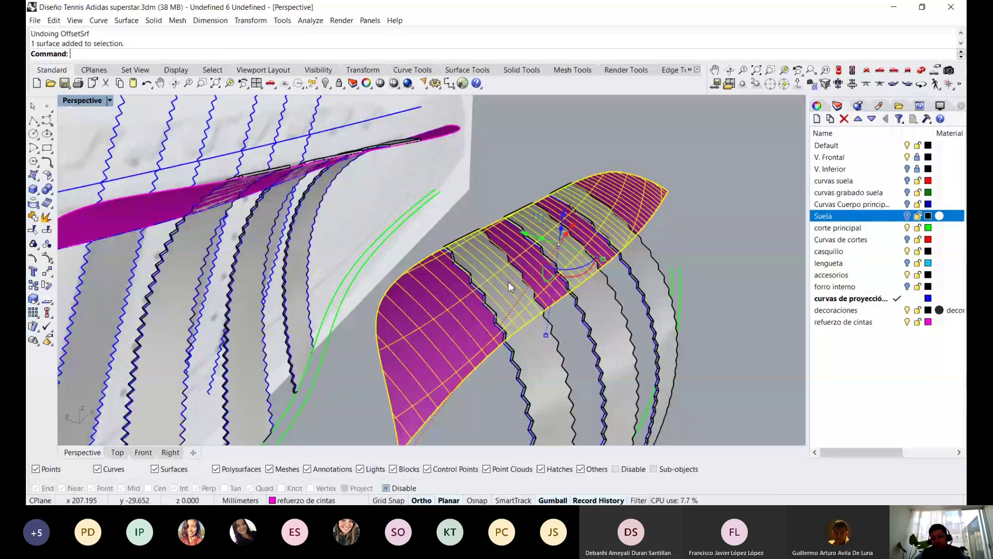
pyautogui.moveTo(508, 282); pyautogui.dragTo(445, 258, button='right')
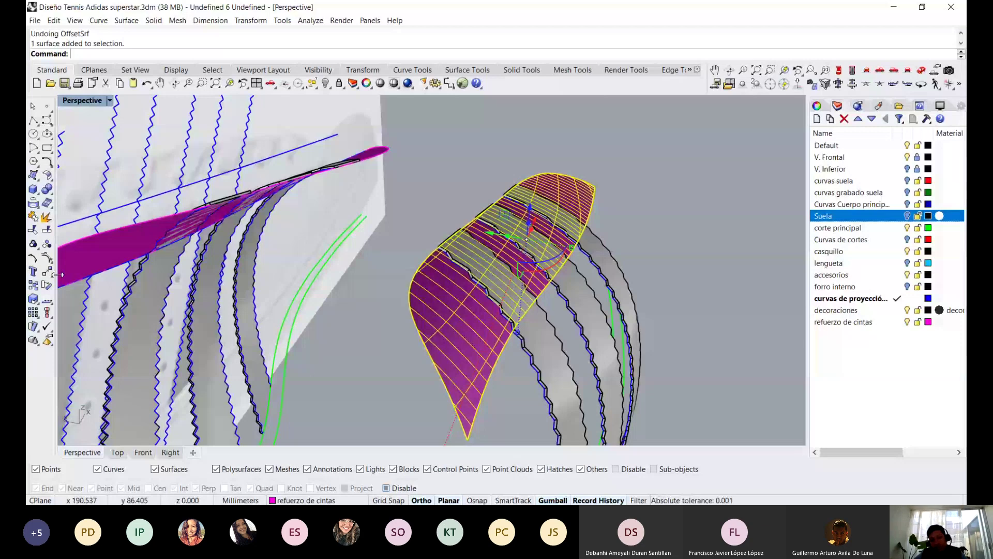
pyautogui.click(47, 271)
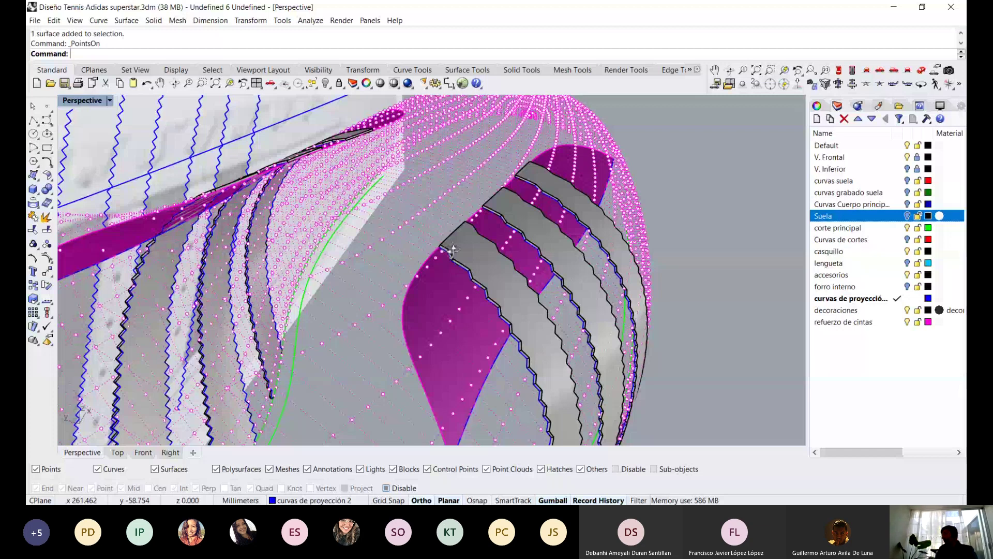
# Window-select nine control points near the strip, then orbit toward the strip ends
pyautogui.moveTo(439, 243); pyautogui.dragTo(465, 259)
pyautogui.scroll(-4, 466, 258)
pyautogui.scroll(-3, 528, 264)
pyautogui.moveTo(528, 264); pyautogui.dragTo(484, 304, button='right')
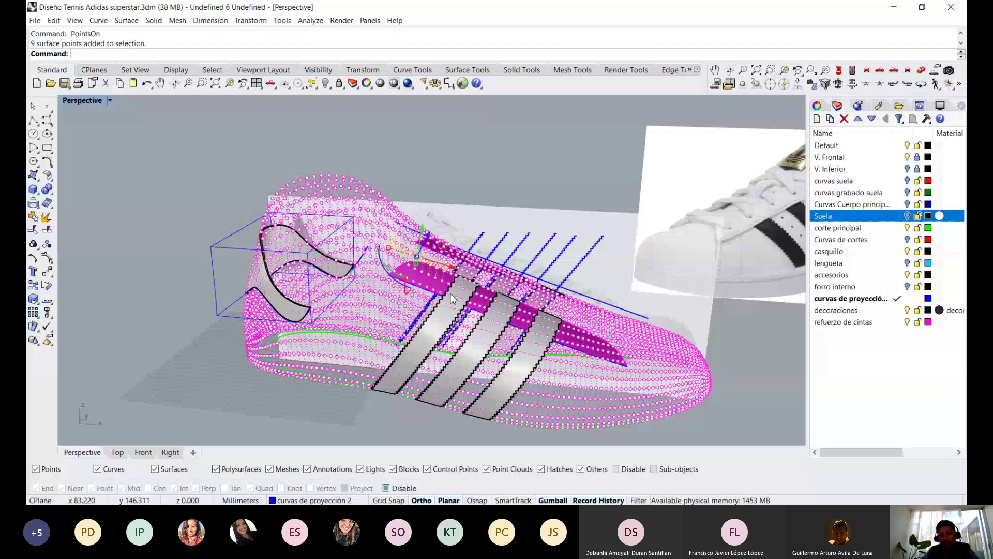
pyautogui.moveTo(484, 302); pyautogui.dragTo(566, 308, button='right')
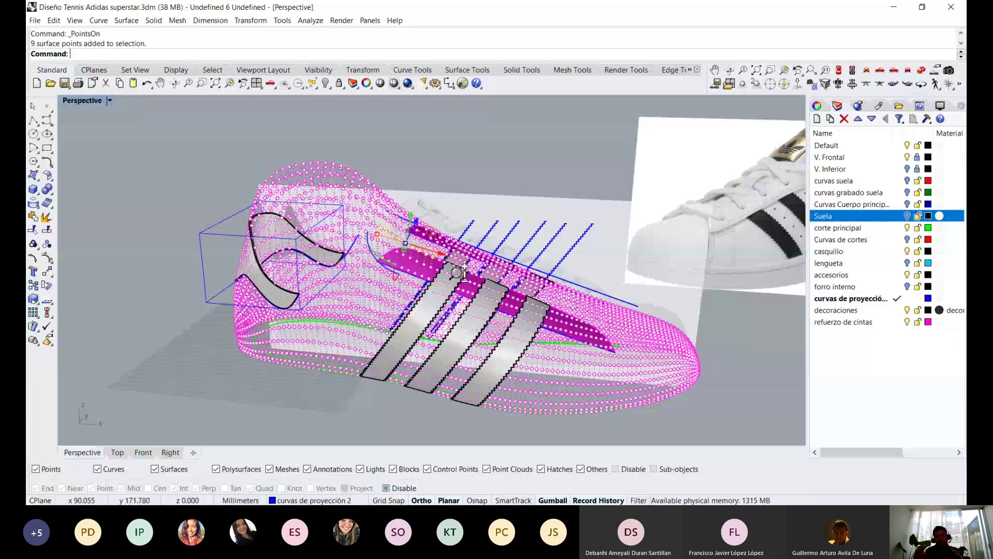
pyautogui.scroll(5, 468, 234)
pyautogui.moveTo(469, 231); pyautogui.dragTo(586, 180, button='right')
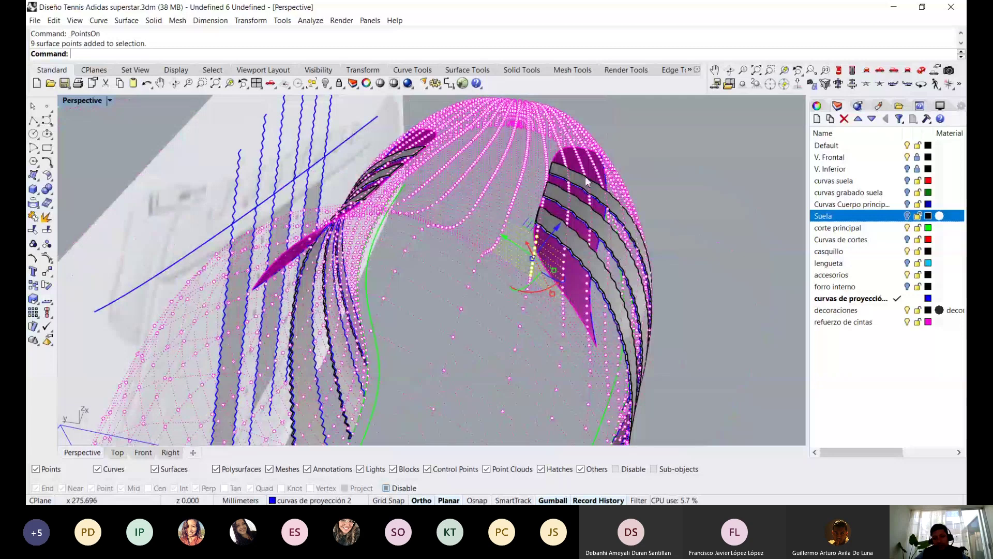
pyautogui.moveTo(586, 180)
pyautogui.mouseDown(button='right')
pyautogui.moveTo(485, 265)
pyautogui.moveTo(494, 284)
pyautogui.mouseUp(button='right')
# Add a column and groups of 12, 3, 8 and 20 edge control points to the selection
pyautogui.doubleClick(511, 172)
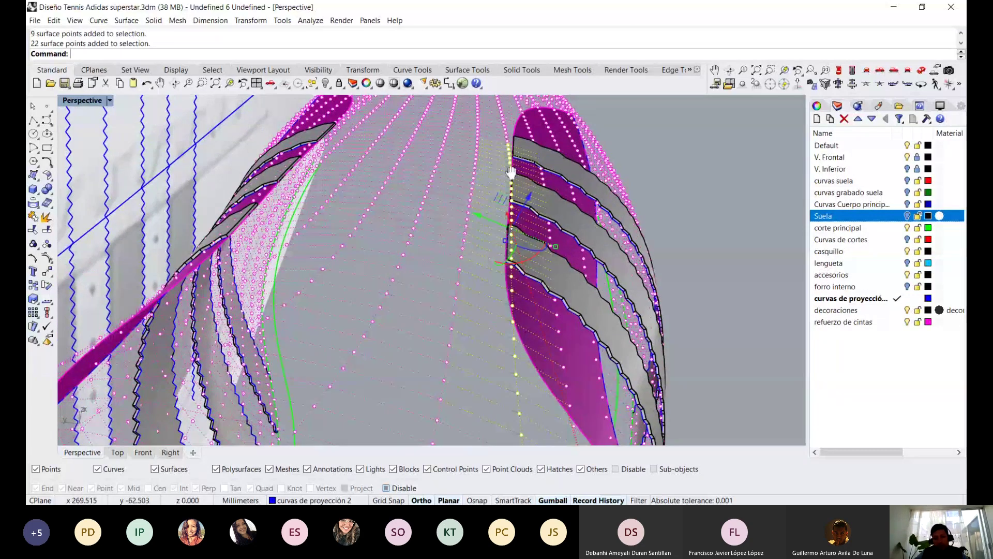
pyautogui.scroll(-3, 511, 172)
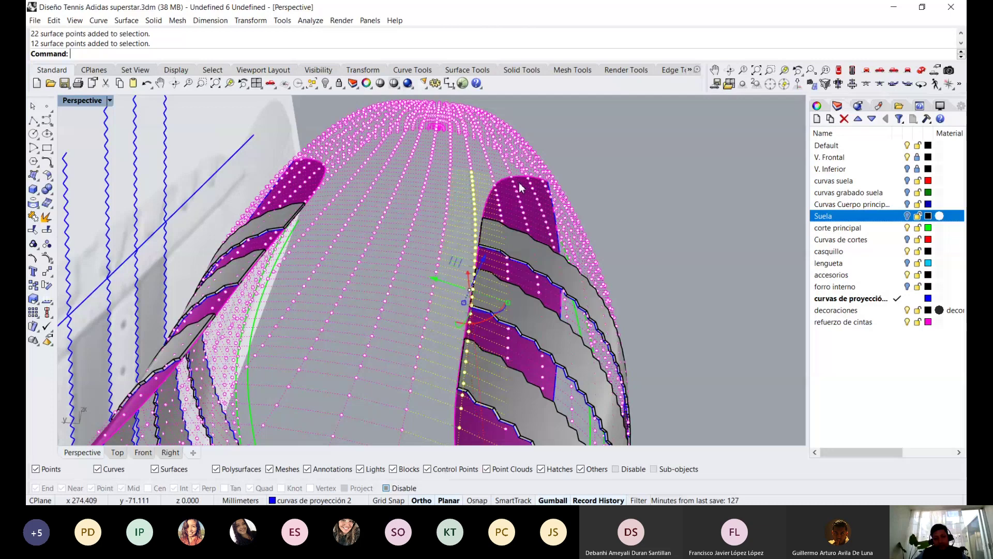
pyautogui.moveTo(512, 173); pyautogui.dragTo(167, 207, button='right')
pyautogui.moveTo(167, 207); pyautogui.dragTo(283, 243)
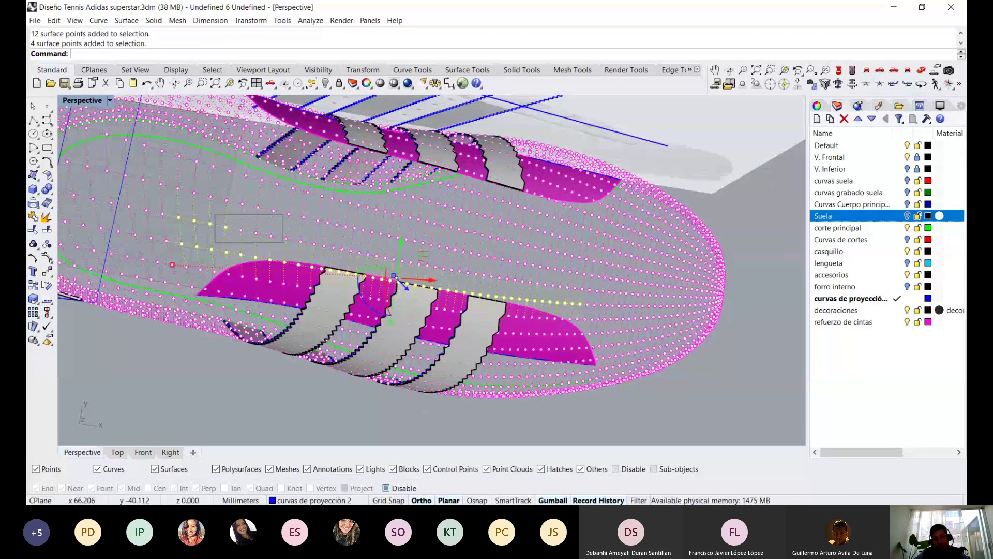
pyautogui.moveTo(215, 213); pyautogui.dragTo(283, 243)
pyautogui.moveTo(283, 243); pyautogui.dragTo(405, 387, button='right')
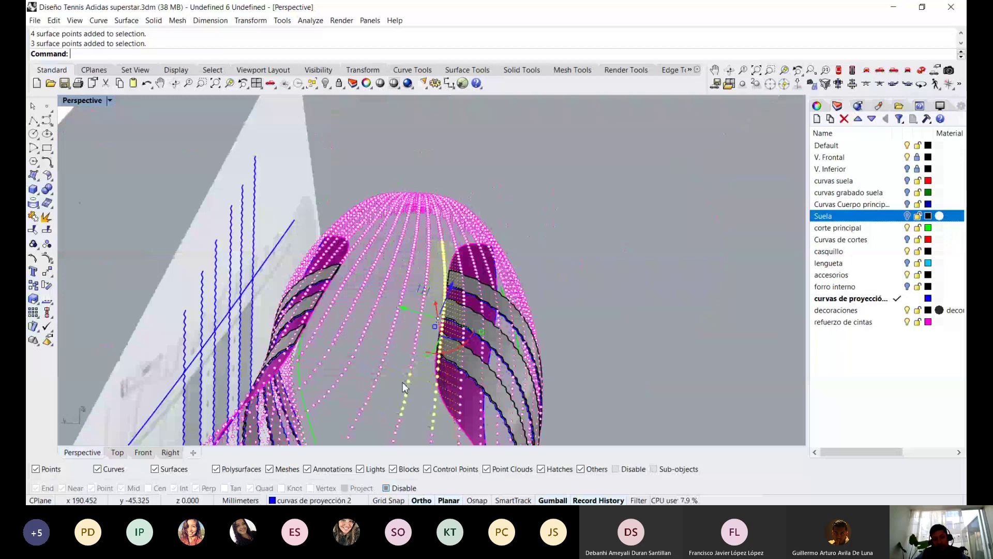
pyautogui.moveTo(405, 387); pyautogui.dragTo(422, 331)
pyautogui.moveTo(422, 331); pyautogui.dragTo(433, 319, button='right')
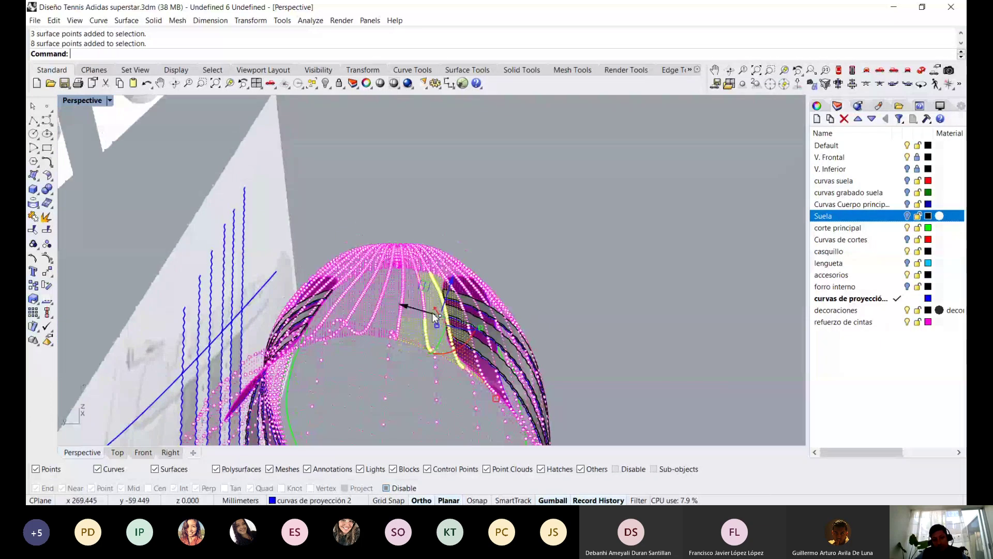
pyautogui.moveTo(434, 316); pyautogui.dragTo(445, 274)
pyautogui.moveTo(445, 274)
pyautogui.mouseDown(button='right')
pyautogui.moveTo(455, 227)
pyautogui.moveTo(409, 299)
pyautogui.mouseUp(button='right')
pyautogui.moveTo(409, 299)
pyautogui.mouseDown()
pyautogui.moveTo(531, 326)
pyautogui.moveTo(496, 372)
pyautogui.moveTo(469, 342)
pyautogui.mouseUp()
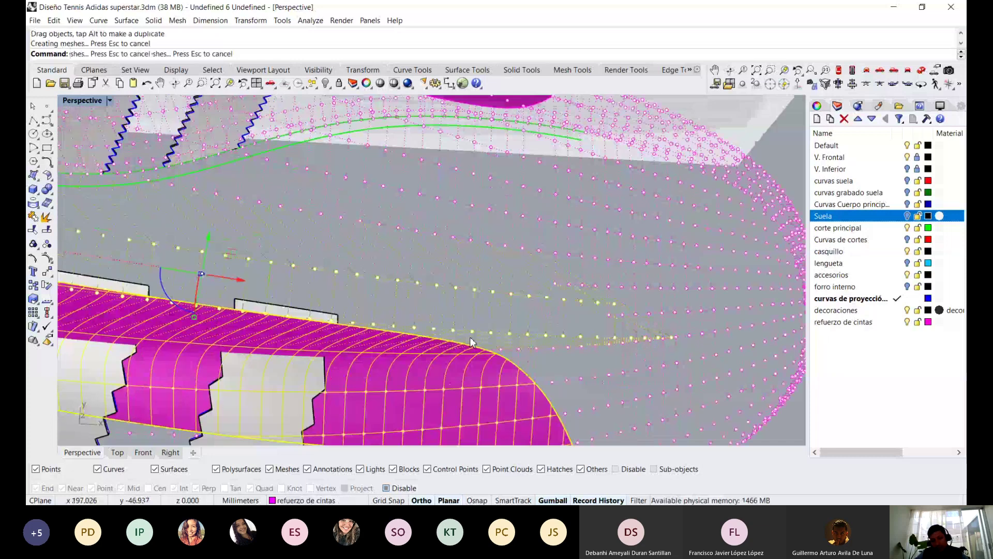
# Undo the accidental strip move, try a gumball move along one axis, and clear the selection
pyautogui.hotkey('ctrl', 'z')
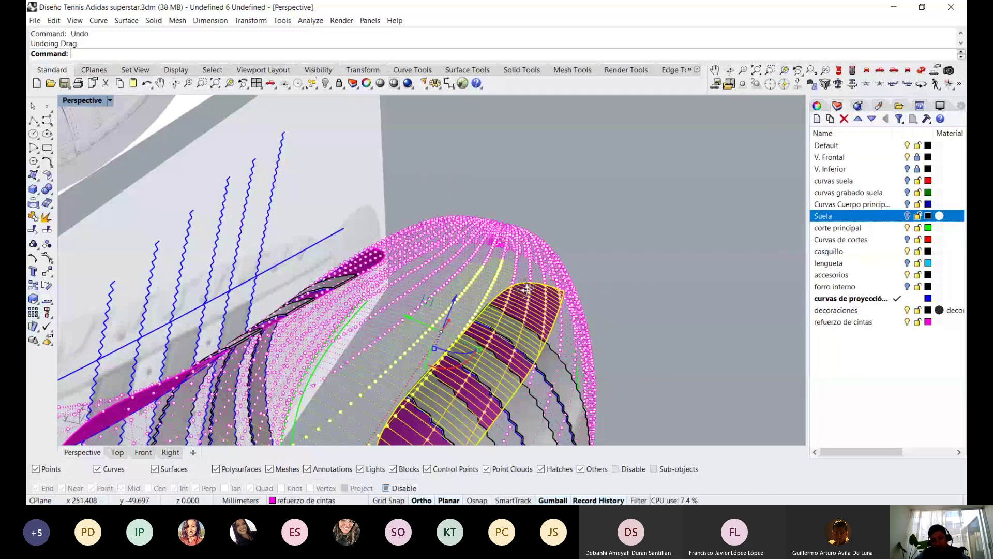
pyautogui.moveTo(527, 287)
pyautogui.mouseDown(button='right')
pyautogui.moveTo(497, 253)
pyautogui.moveTo(502, 226)
pyautogui.mouseUp(button='right')
pyautogui.moveTo(502, 225); pyautogui.dragTo(513, 294)
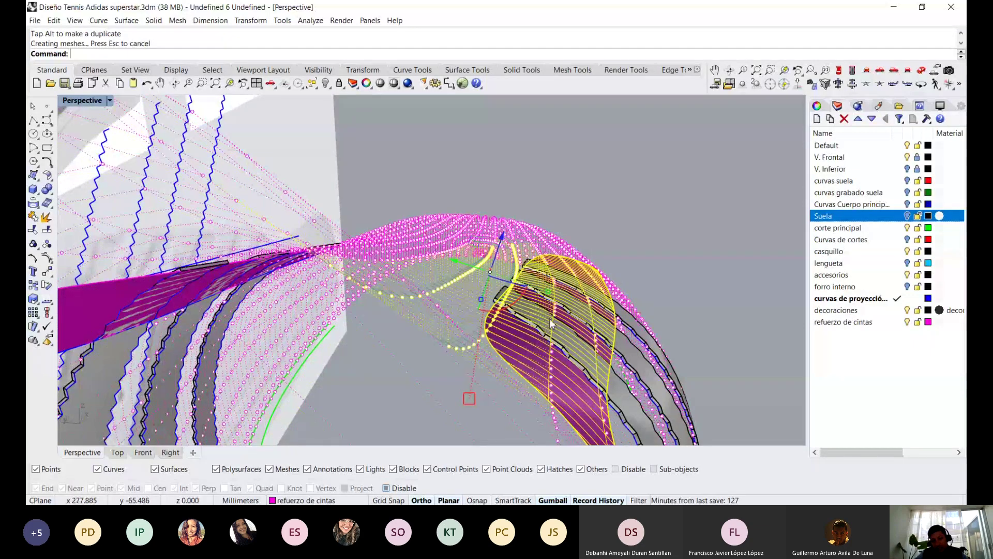
pyautogui.moveTo(513, 294)
pyautogui.mouseDown(button='right')
pyautogui.moveTo(561, 312)
pyautogui.moveTo(575, 284)
pyautogui.moveTo(653, 227)
pyautogui.moveTo(578, 257)
pyautogui.moveTo(414, 267)
pyautogui.mouseUp(button='right')
pyautogui.click(653, 228)
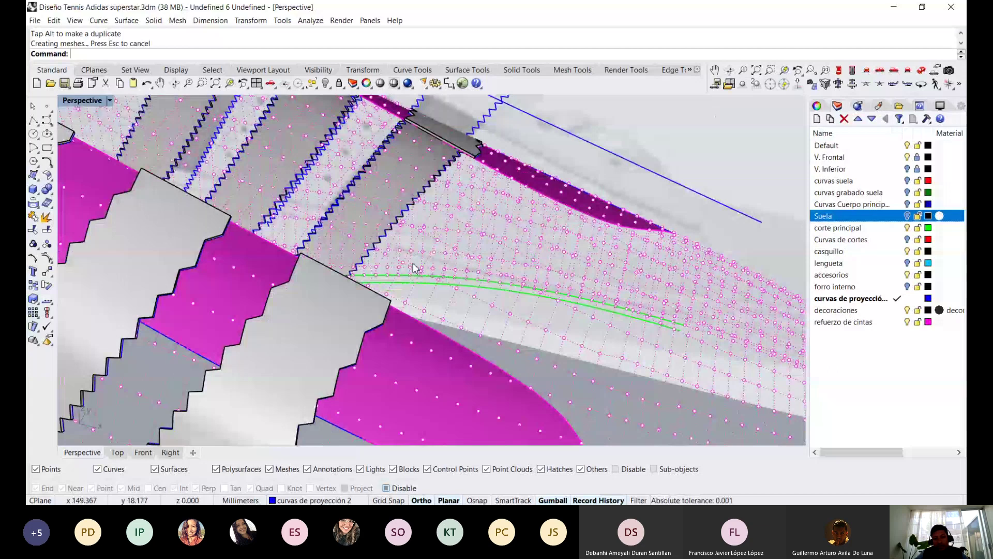
# Window-select strip edge control points: rows of 18, 5, two groups of 4, 16, plus the middle row
pyautogui.moveTo(414, 267); pyautogui.dragTo(401, 236, button='right')
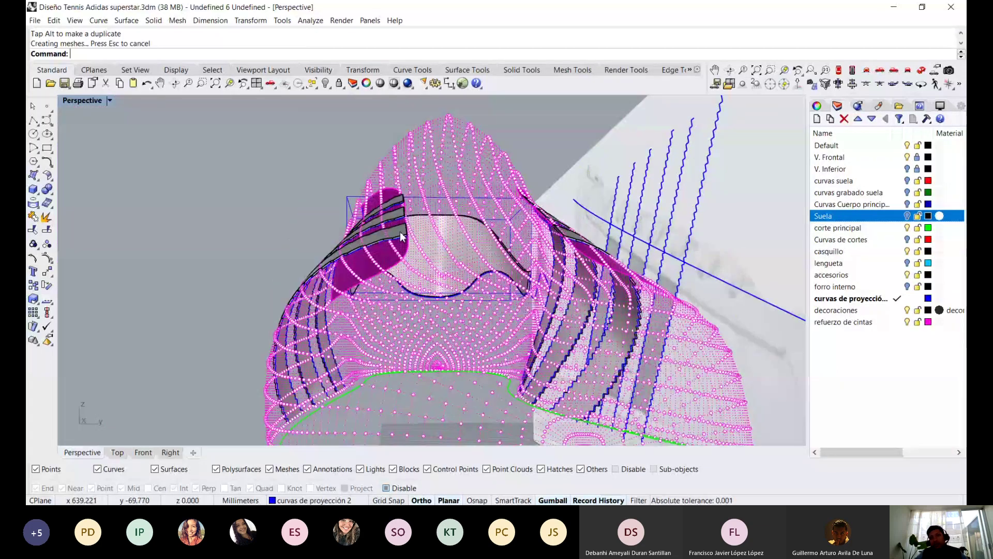
pyautogui.scroll(3, 399, 231)
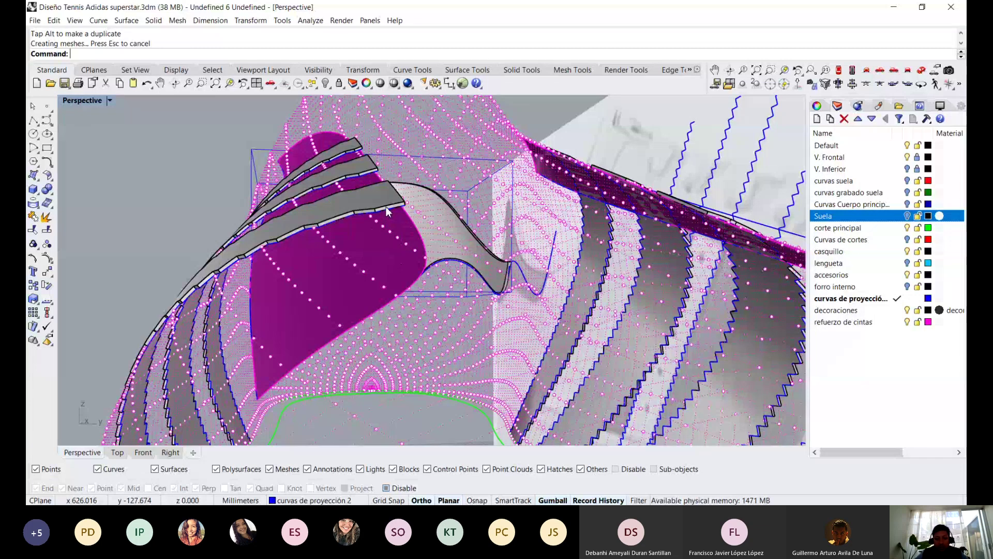
pyautogui.moveTo(412, 202); pyautogui.dragTo(444, 282, button='right')
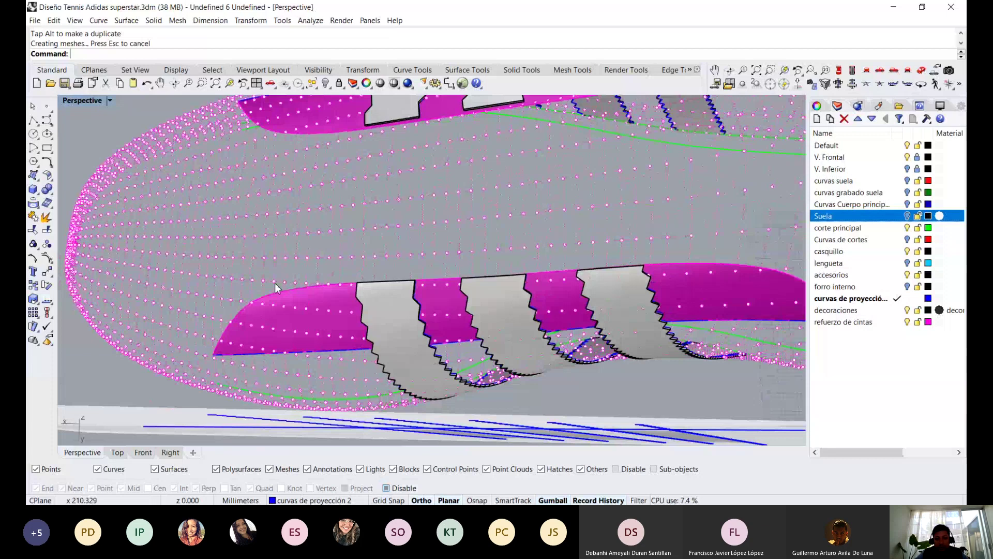
pyautogui.moveTo(261, 287)
pyautogui.mouseDown()
pyautogui.moveTo(485, 279)
pyautogui.moveTo(701, 291)
pyautogui.mouseUp()
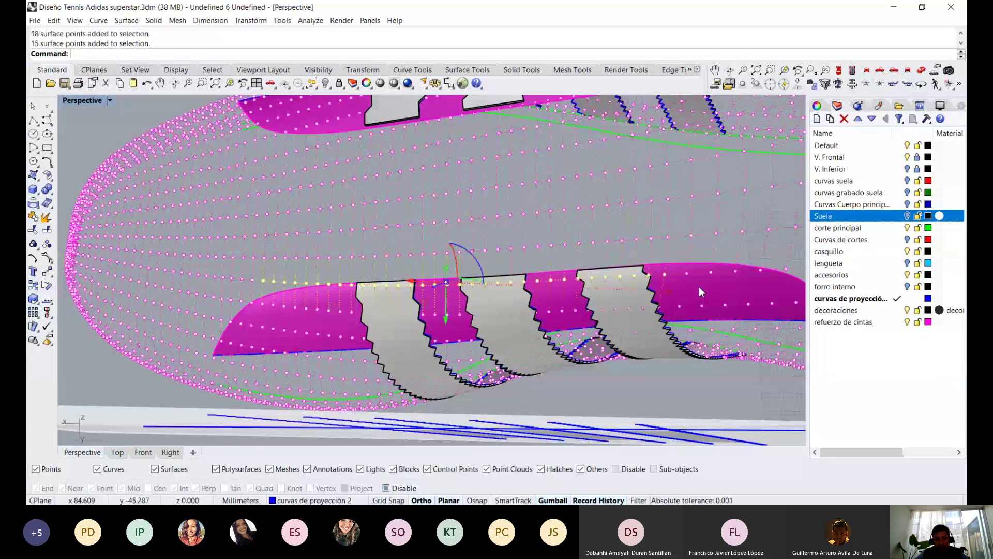
pyautogui.scroll(3, 699, 287)
pyautogui.moveTo(409, 313)
pyautogui.keyDown('shift'); pyautogui.mouseDown()
pyautogui.moveTo(333, 292)
pyautogui.moveTo(415, 311)
pyautogui.mouseUp(); pyautogui.keyUp('shift')
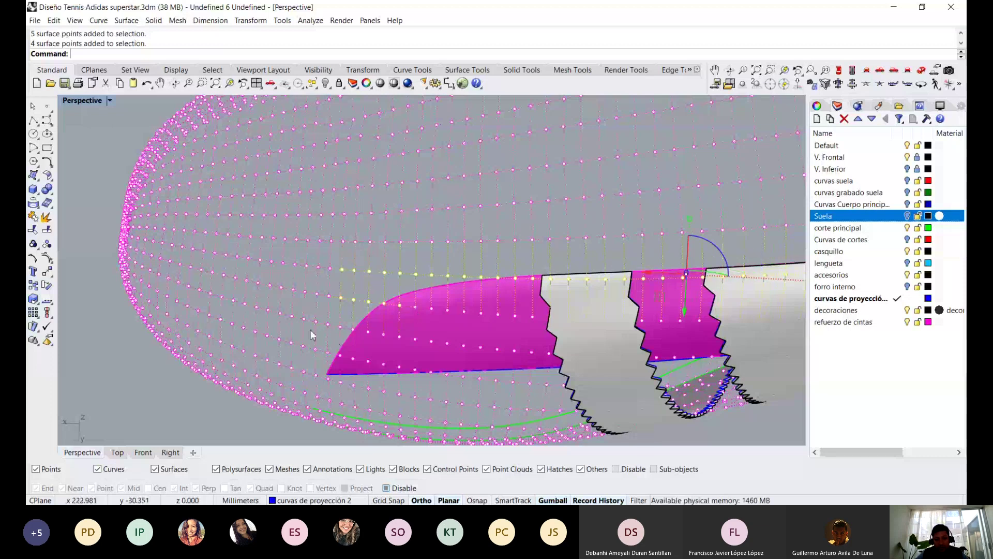
pyautogui.keyDown('shift'); pyautogui.moveTo(310, 330); pyautogui.dragTo(385, 337); pyautogui.keyUp('shift')
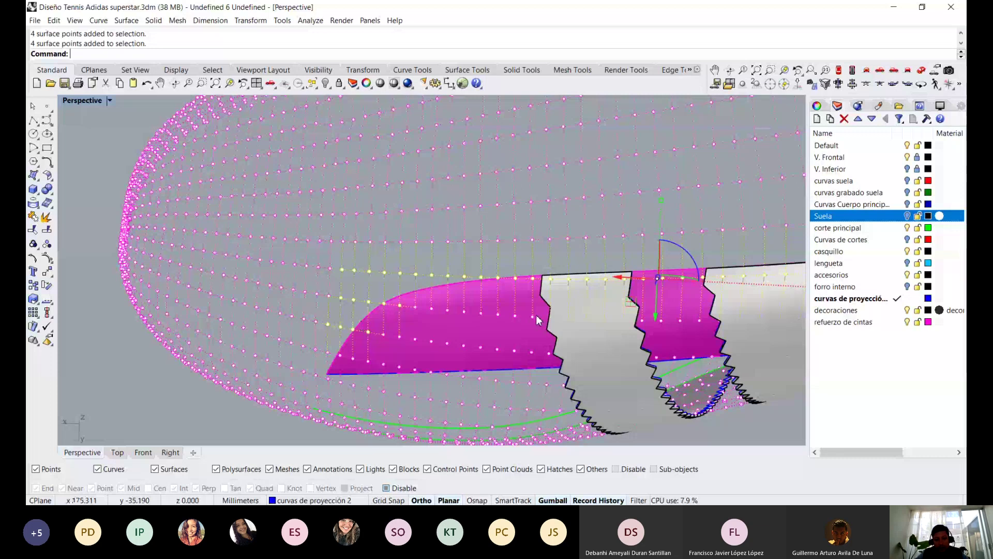
pyautogui.moveTo(284, 328); pyautogui.dragTo(260, 277)
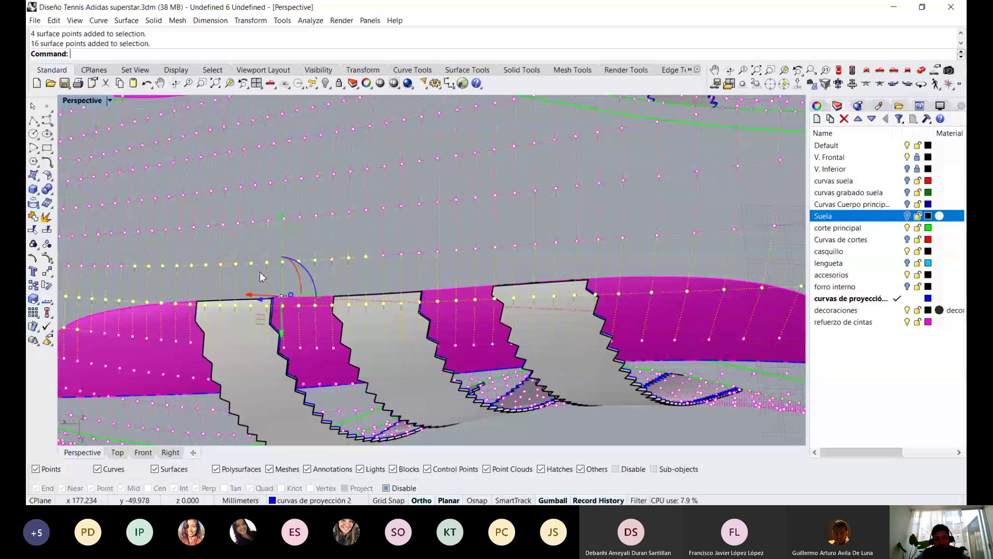
pyautogui.moveTo(260, 277)
pyautogui.mouseDown(button='right')
pyautogui.moveTo(206, 262)
pyautogui.moveTo(173, 279)
pyautogui.mouseUp(button='right')
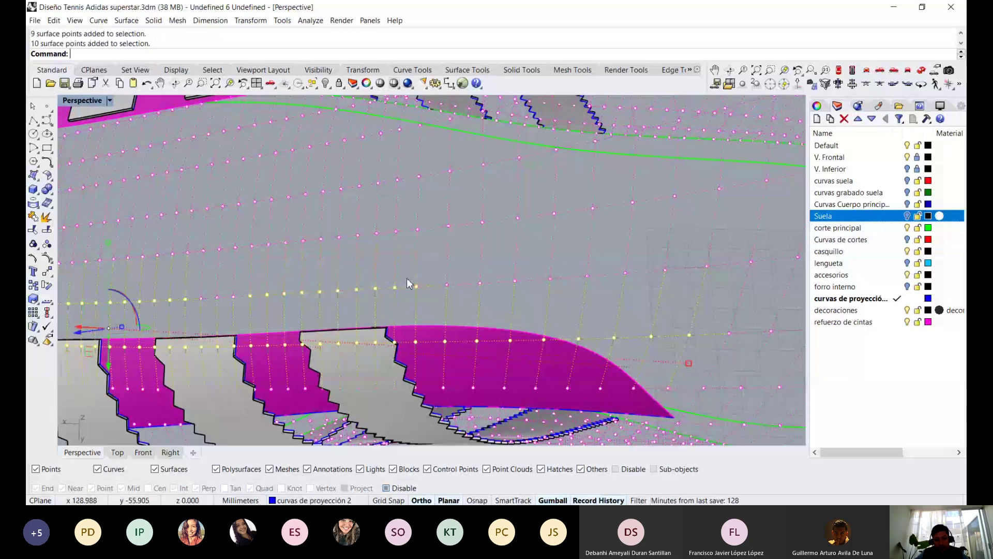
pyautogui.keyDown('shift'); pyautogui.moveTo(408, 283); pyautogui.dragTo(603, 305); pyautogui.keyUp('shift')
# Nudge the selected toe points slightly, then undo that point move
pyautogui.moveTo(603, 306)
pyautogui.mouseDown(button='right')
pyautogui.moveTo(408, 216)
pyautogui.moveTo(339, 228)
pyautogui.moveTo(407, 184)
pyautogui.mouseUp(button='right')
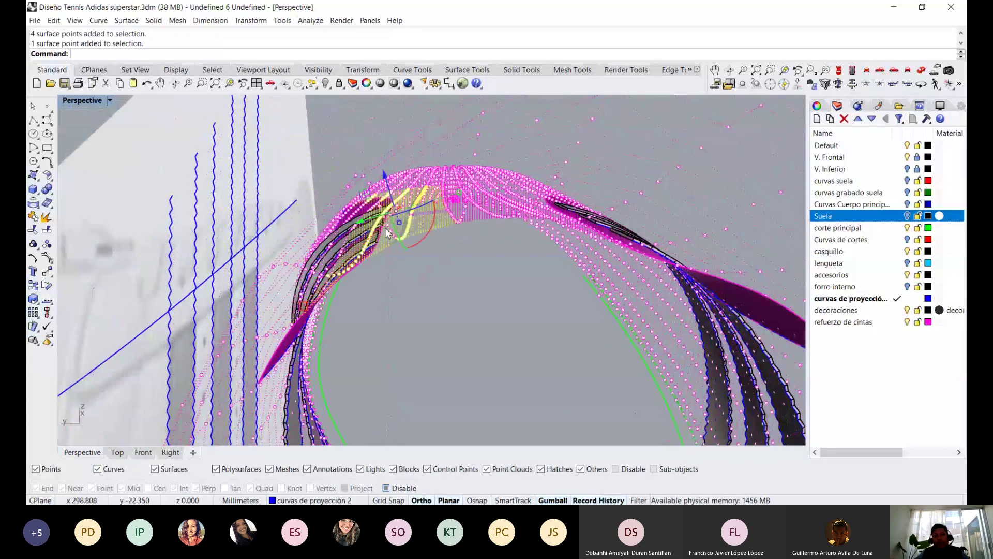
pyautogui.scroll(2, 407, 185)
pyautogui.moveTo(407, 184); pyautogui.dragTo(381, 176)
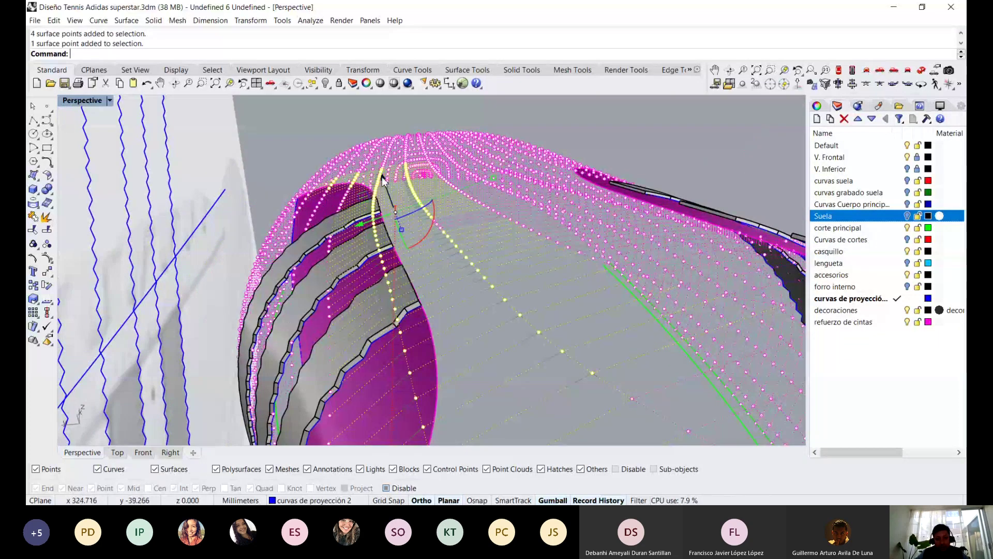
pyautogui.moveTo(387, 186)
pyautogui.mouseDown(button='right')
pyautogui.moveTo(380, 220)
pyautogui.moveTo(368, 226)
pyautogui.mouseUp(button='right')
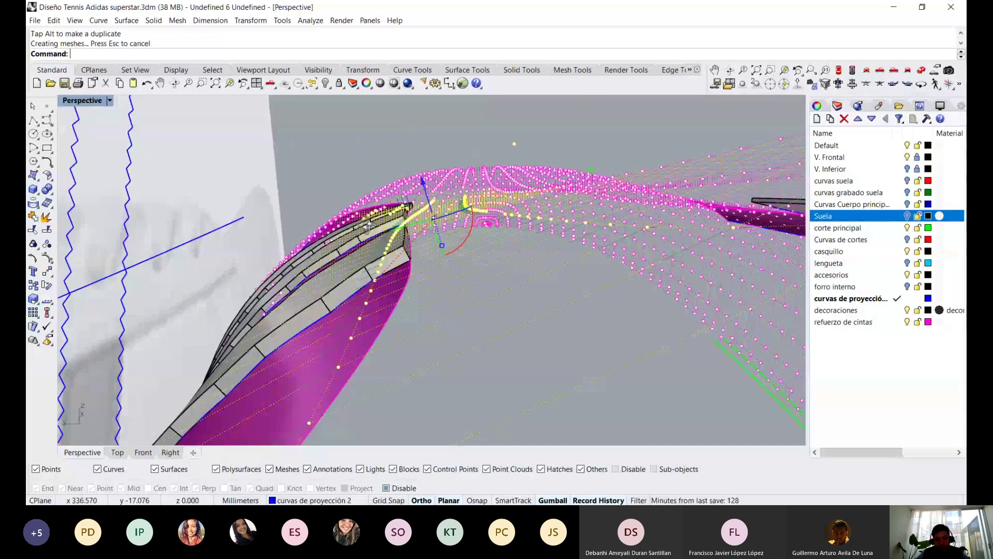
pyautogui.moveTo(368, 226)
pyautogui.mouseDown(button='right')
pyautogui.moveTo(443, 273)
pyautogui.moveTo(394, 245)
pyautogui.moveTo(377, 355)
pyautogui.moveTo(484, 297)
pyautogui.mouseUp(button='right')
pyautogui.hotkey('ctrl', 'z')
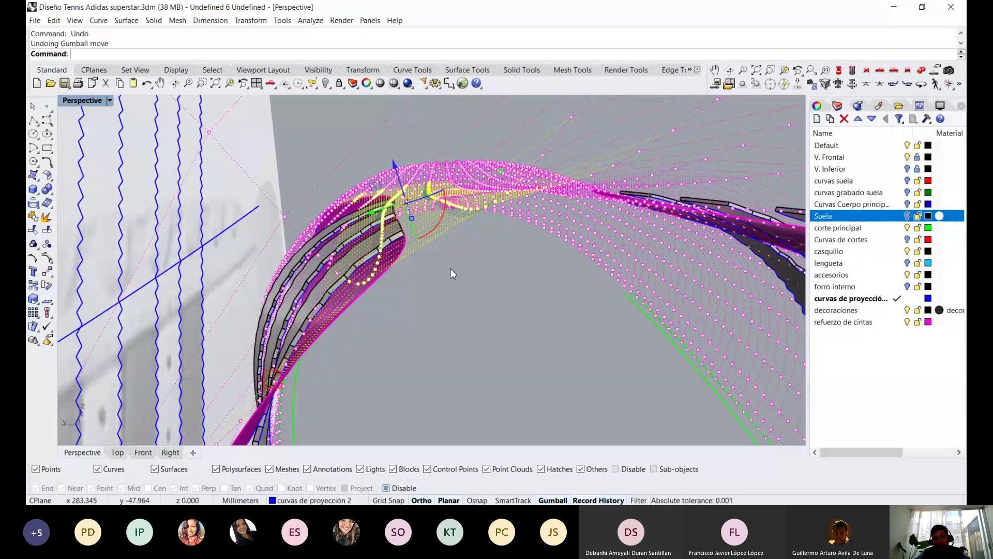
pyautogui.moveTo(450, 268); pyautogui.dragTo(501, 312, button='right')
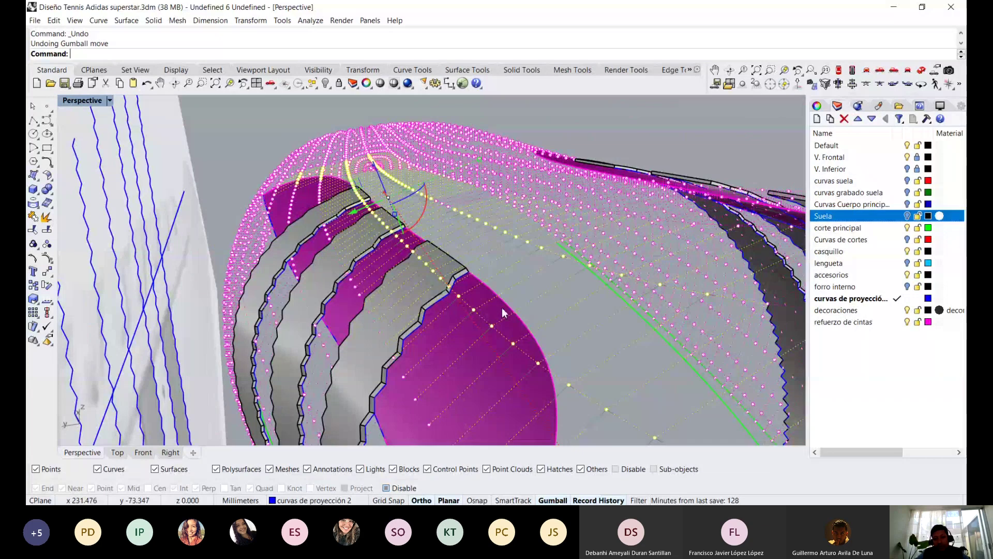
# Clear the selection and control points, then turn on the magenta strip's control points
pyautogui.press('Escape')
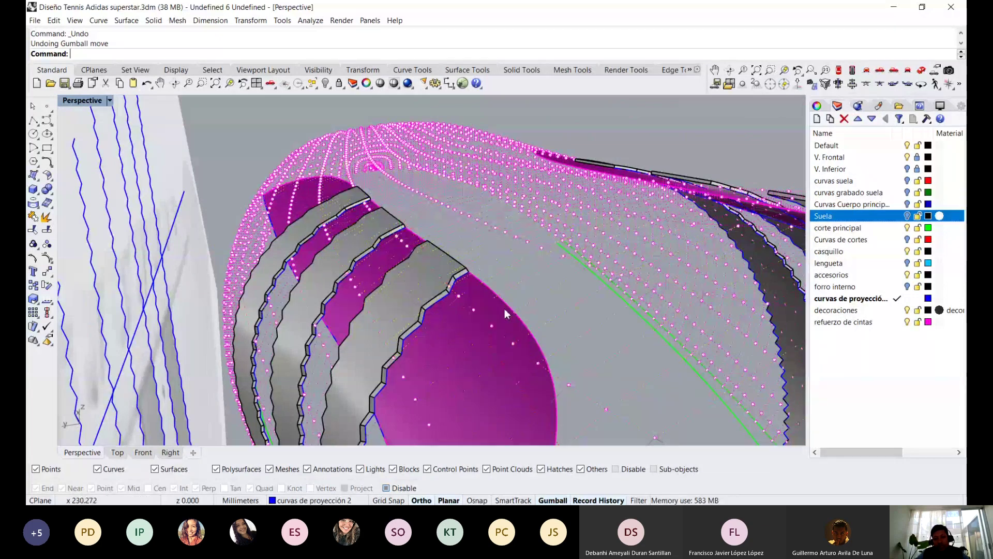
pyautogui.press('Escape')
pyautogui.click(508, 309)
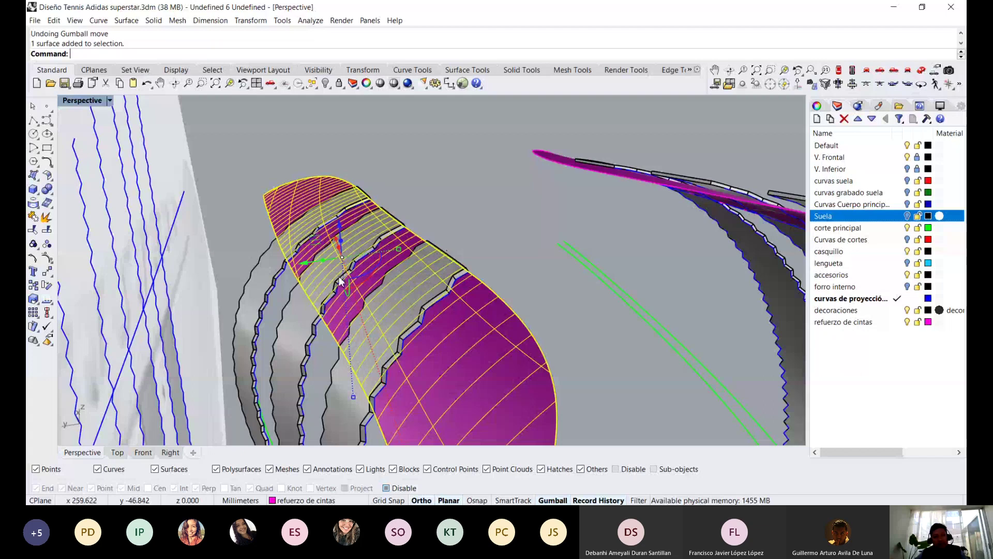
pyautogui.click(46, 258)
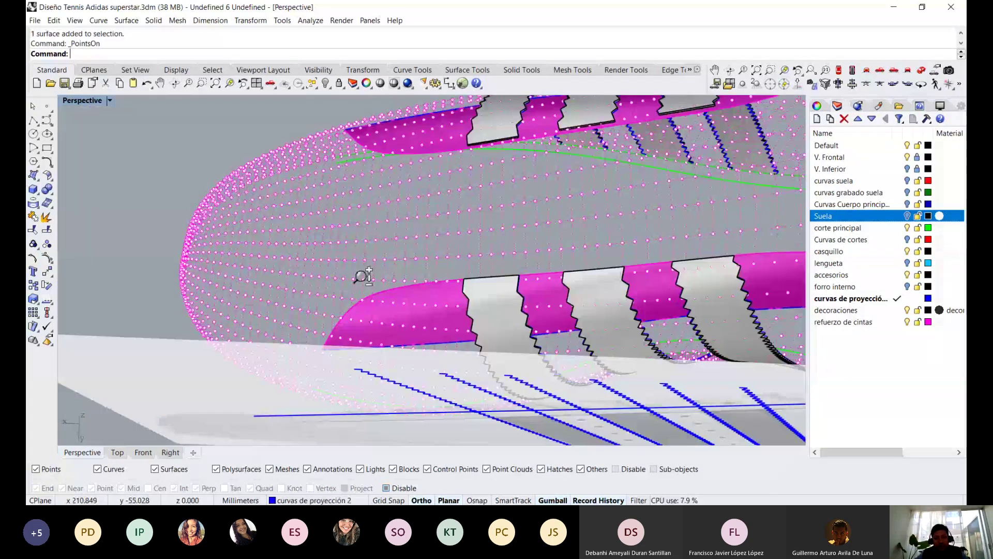
# Window-select control points along the strip edge, adding eleven and then eight more
pyautogui.scroll(3, 362, 276)
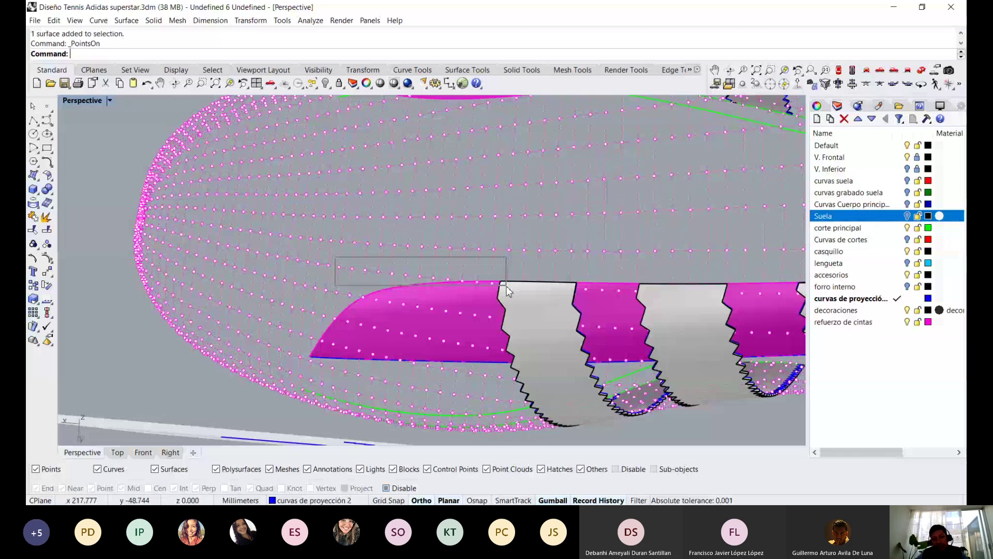
pyautogui.moveTo(507, 290); pyautogui.dragTo(507, 289)
pyautogui.moveTo(507, 289); pyautogui.dragTo(588, 308, button='right')
pyautogui.moveTo(410, 286); pyautogui.dragTo(629, 326)
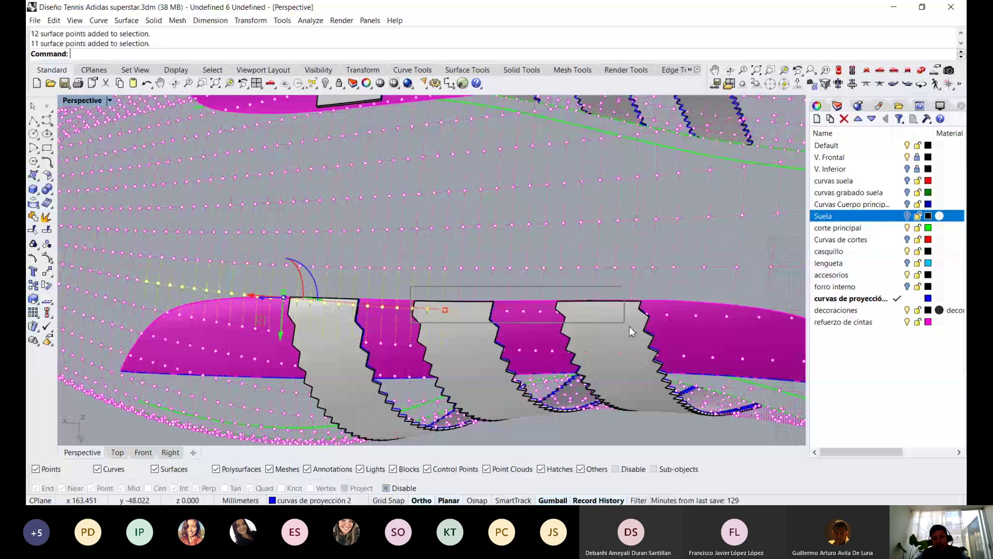
pyautogui.moveTo(629, 326); pyautogui.dragTo(629, 326)
pyautogui.moveTo(629, 326); pyautogui.dragTo(640, 321, button='right')
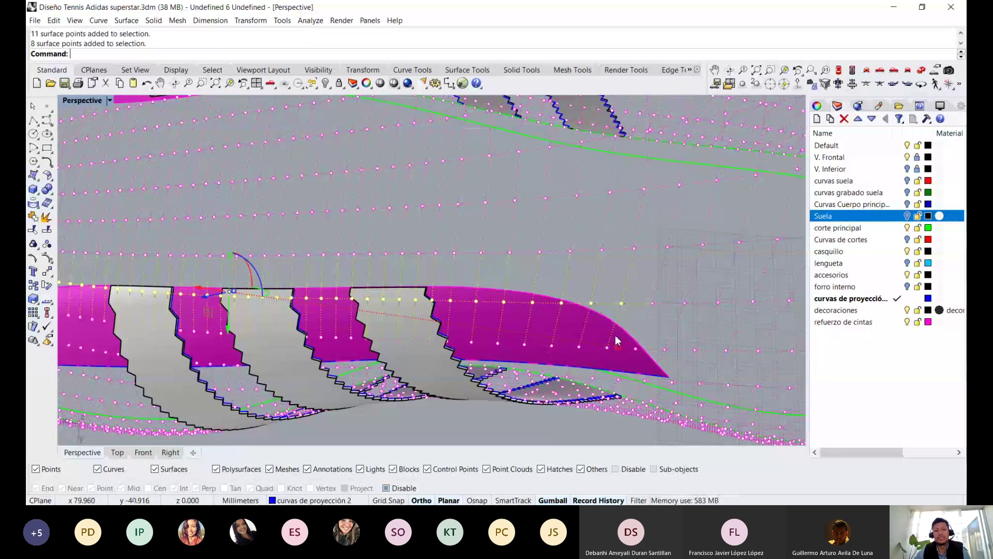
# Add ten more top-edge points along the strip and set Perspective to Wireframe display
pyautogui.moveTo(479, 326)
pyautogui.keyDown('shift'); pyautogui.mouseDown(button='right')
pyautogui.moveTo(616, 329)
pyautogui.moveTo(516, 318)
pyautogui.mouseUp(button='right'); pyautogui.keyUp('shift')
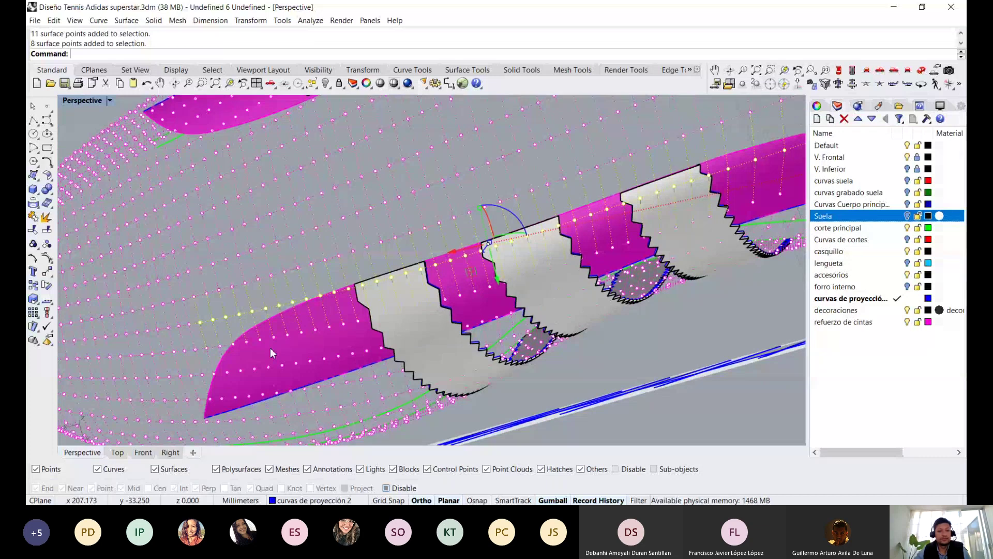
pyautogui.moveTo(270, 347); pyautogui.dragTo(188, 324, button='right')
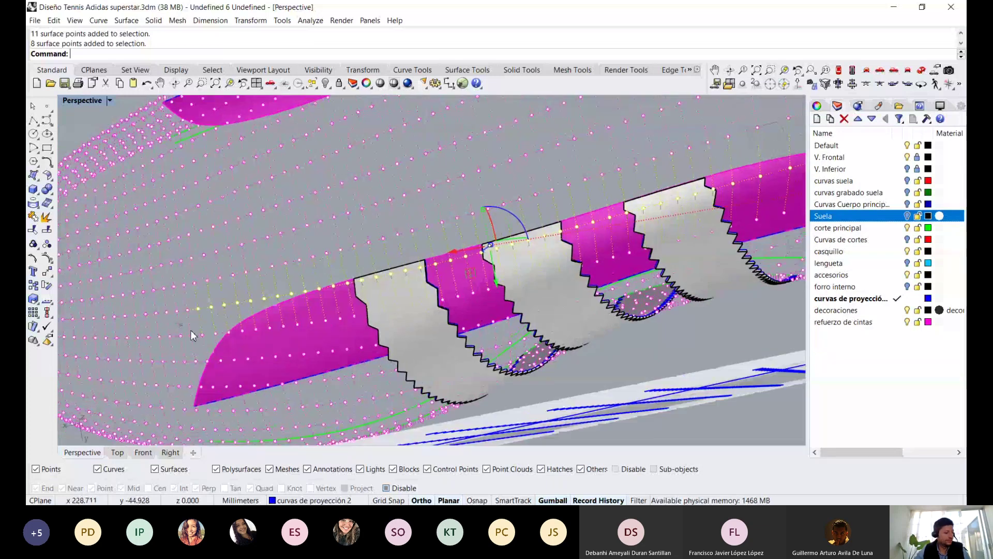
pyautogui.moveTo(190, 330); pyautogui.dragTo(331, 338)
pyautogui.moveTo(331, 338); pyautogui.dragTo(252, 287, button='right')
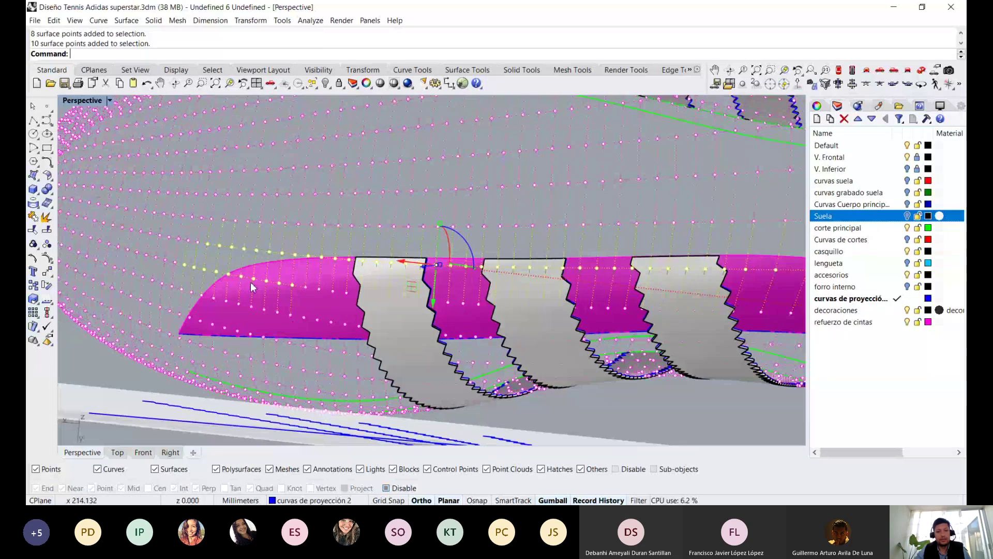
pyautogui.moveTo(223, 261); pyautogui.dragTo(288, 295)
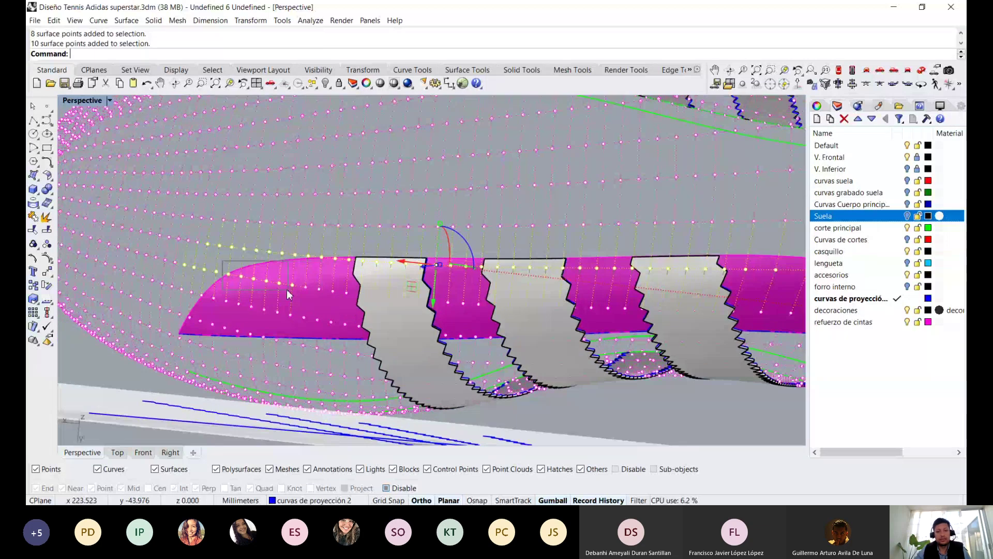
pyautogui.moveTo(288, 295)
pyautogui.mouseDown(button='right')
pyautogui.moveTo(373, 284)
pyautogui.moveTo(482, 225)
pyautogui.moveTo(373, 279)
pyautogui.moveTo(375, 293)
pyautogui.mouseUp(button='right')
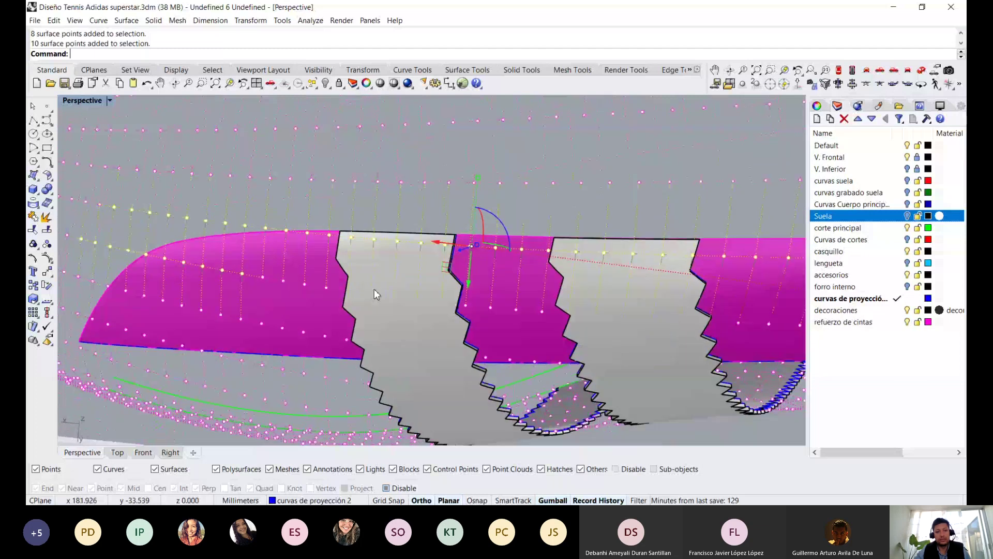
pyautogui.hotkey('ctrl', 'alt', 'w')
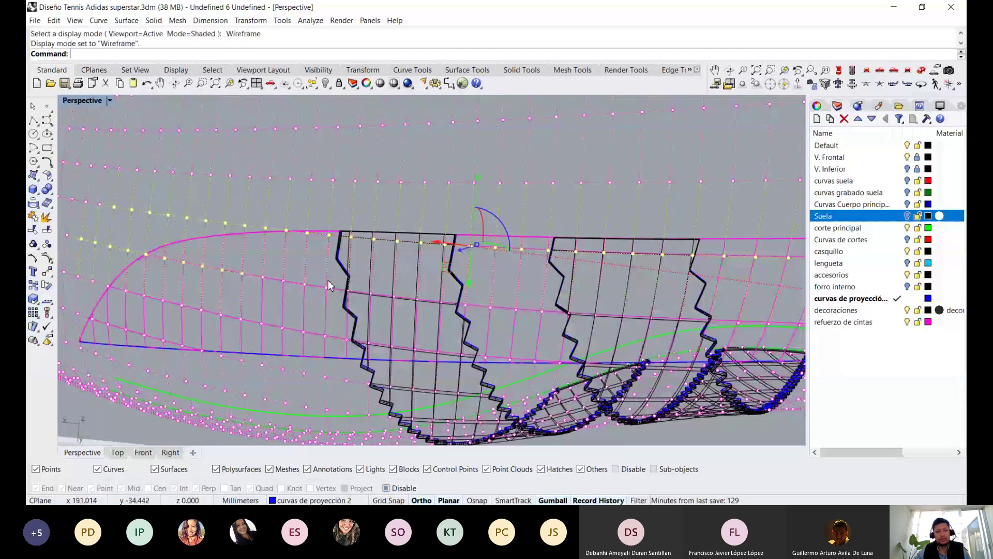
# Undo the stray point drag, drop one point, and select two rows of eight points above the strip
pyautogui.hotkey('ctrl', 'z')
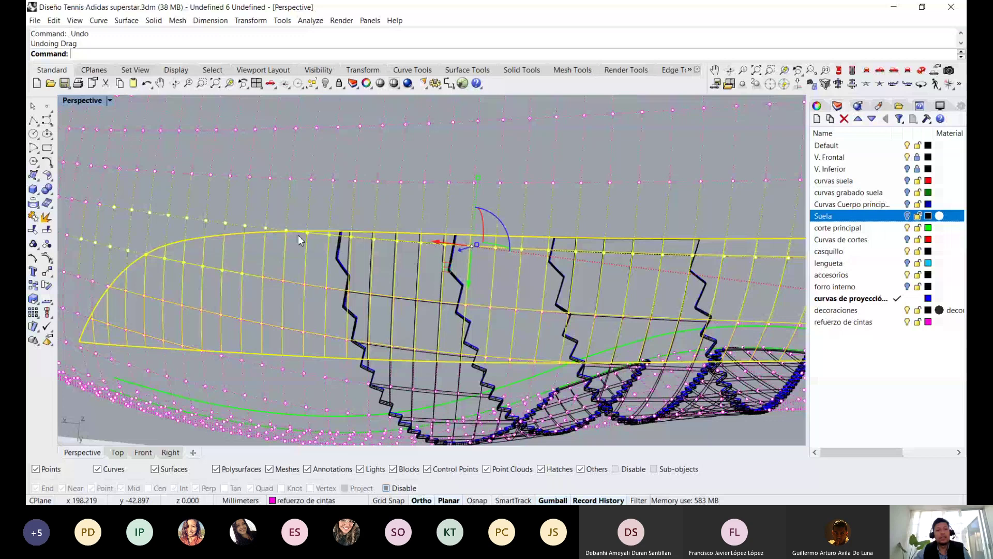
pyautogui.moveTo(299, 239); pyautogui.dragTo(303, 264, button='right')
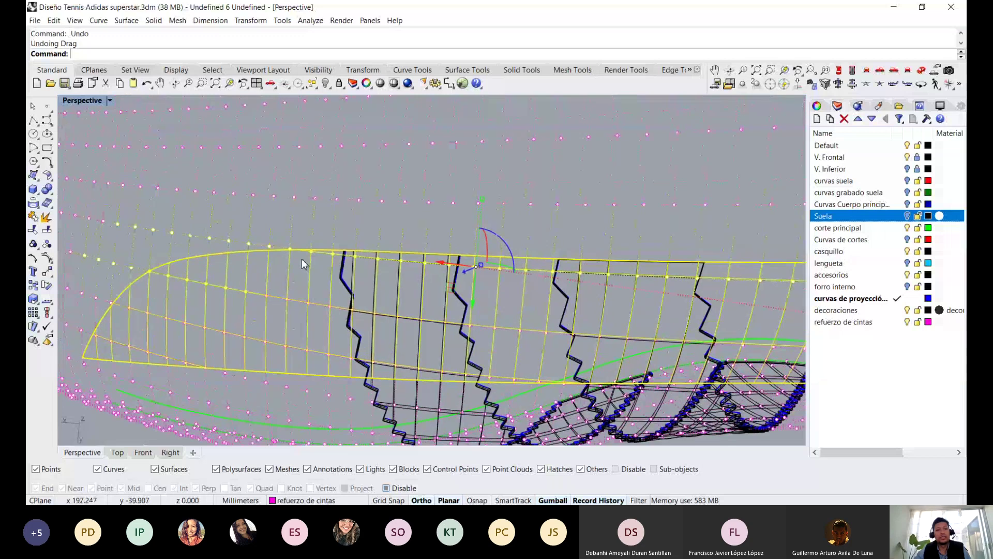
pyautogui.keyDown('ctrl'); pyautogui.click(219, 273); pyautogui.keyUp('ctrl')
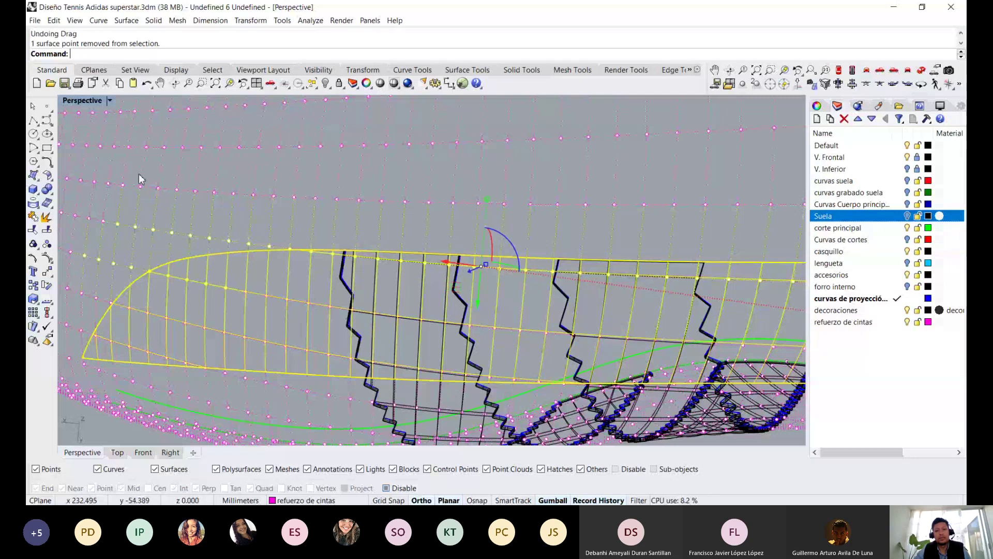
pyautogui.keyDown('shift'); pyautogui.moveTo(139, 179); pyautogui.dragTo(274, 199); pyautogui.keyUp('shift')
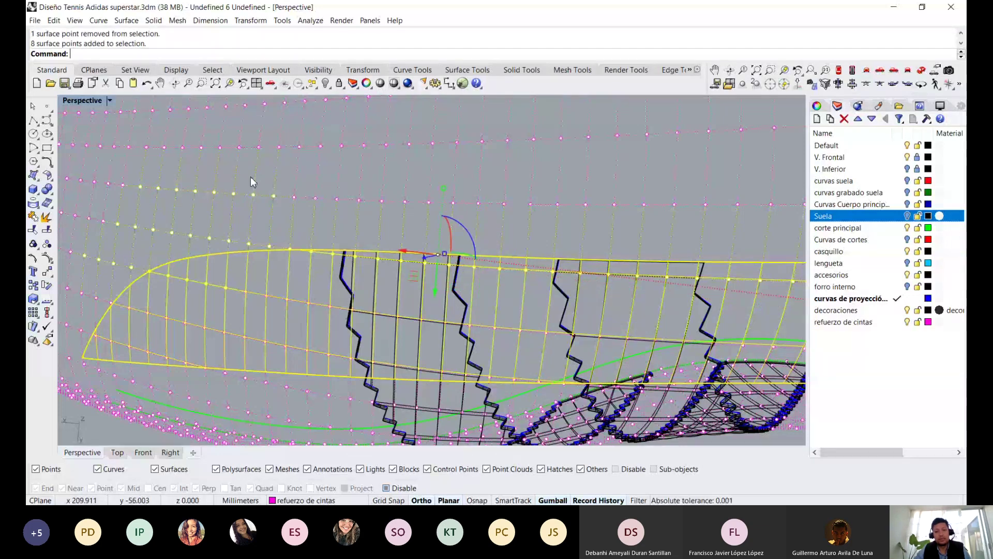
pyautogui.keyDown('shift'); pyautogui.moveTo(250, 176); pyautogui.dragTo(719, 239); pyautogui.keyUp('shift')
pyautogui.scroll(3, 719, 239)
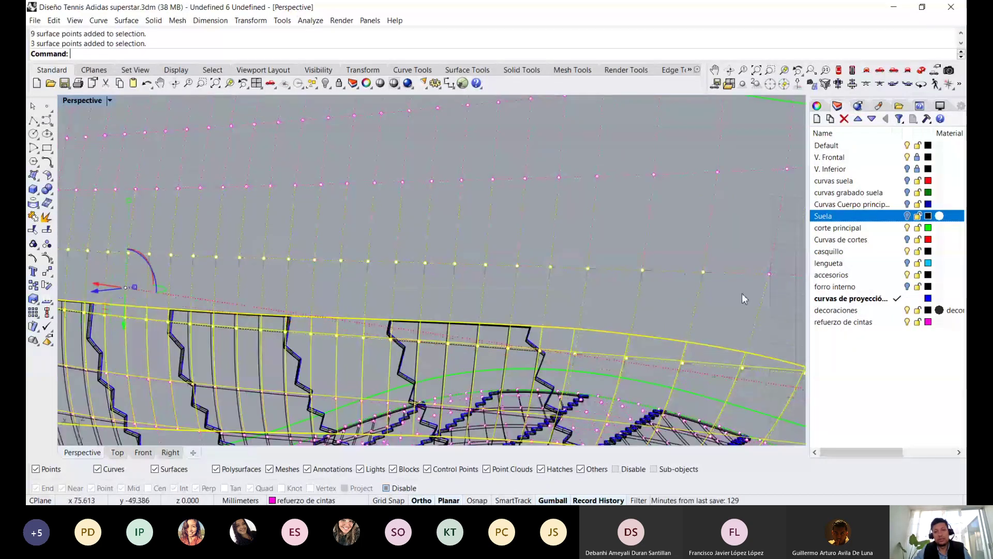
pyautogui.moveTo(742, 293); pyautogui.dragTo(466, 260, button='right')
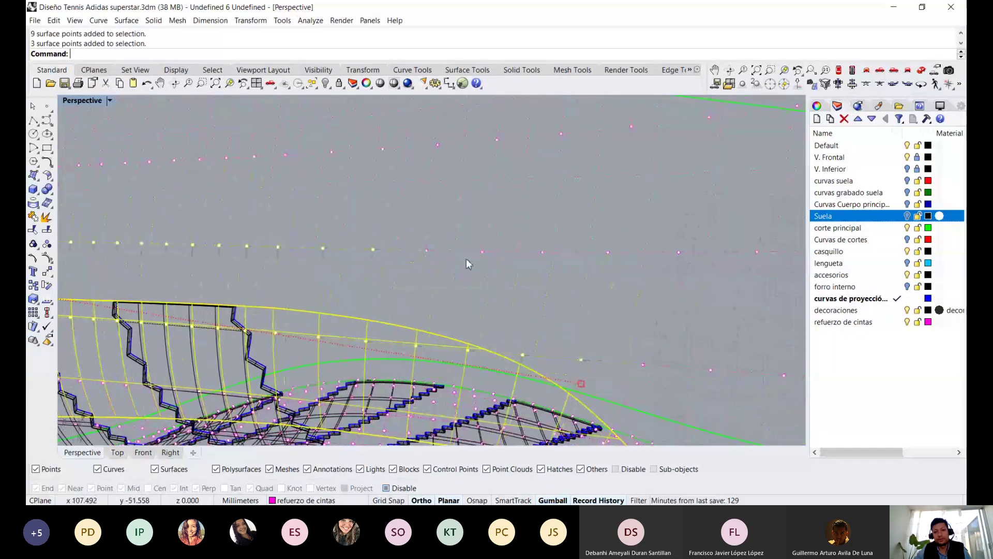
# Return to shaded display and orbit around the heel to view the magenta strips over the serrated stripes
pyautogui.hotkey('ctrl', 'alt', 's')
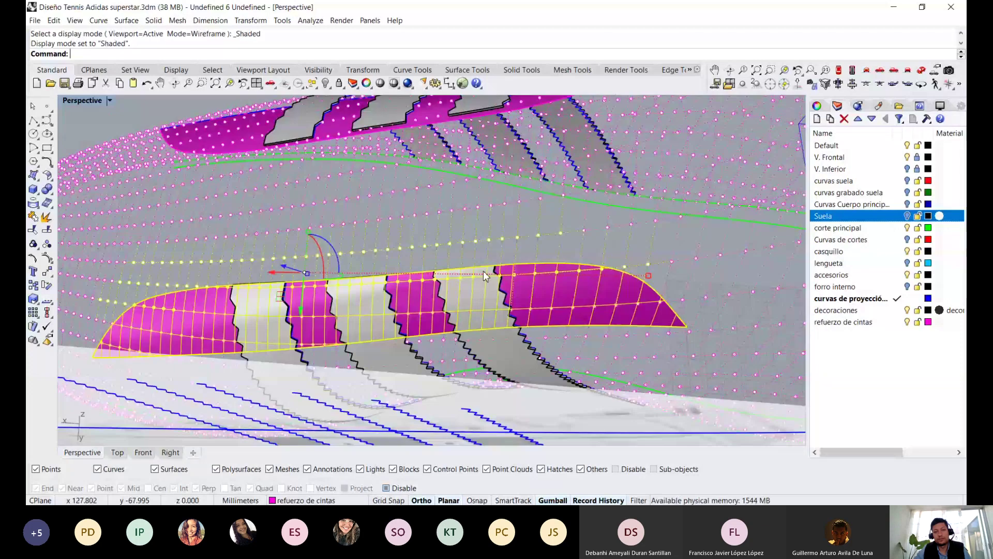
pyautogui.moveTo(483, 271)
pyautogui.mouseDown(button='right')
pyautogui.moveTo(454, 247)
pyautogui.moveTo(498, 220)
pyautogui.mouseUp(button='right')
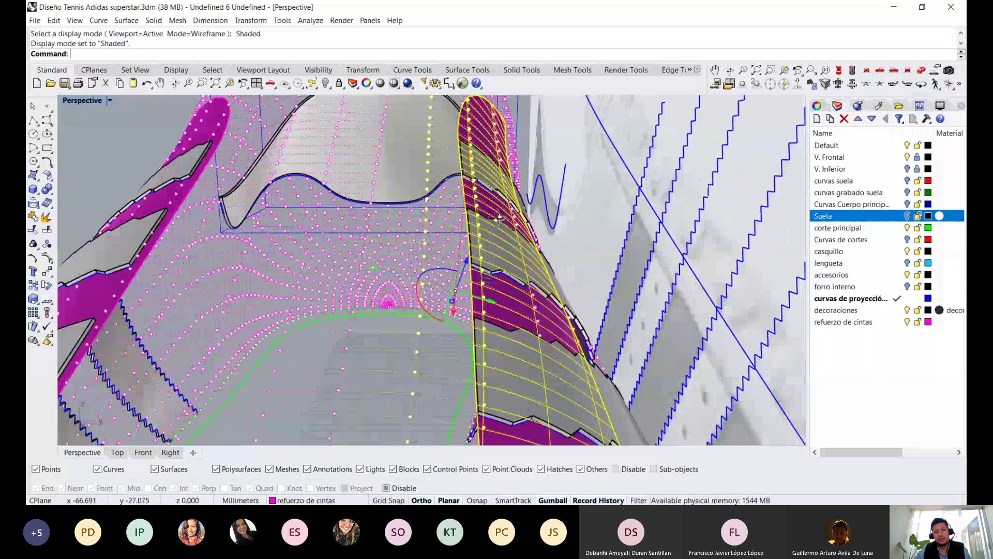
pyautogui.moveTo(498, 220); pyautogui.dragTo(475, 212, button='right')
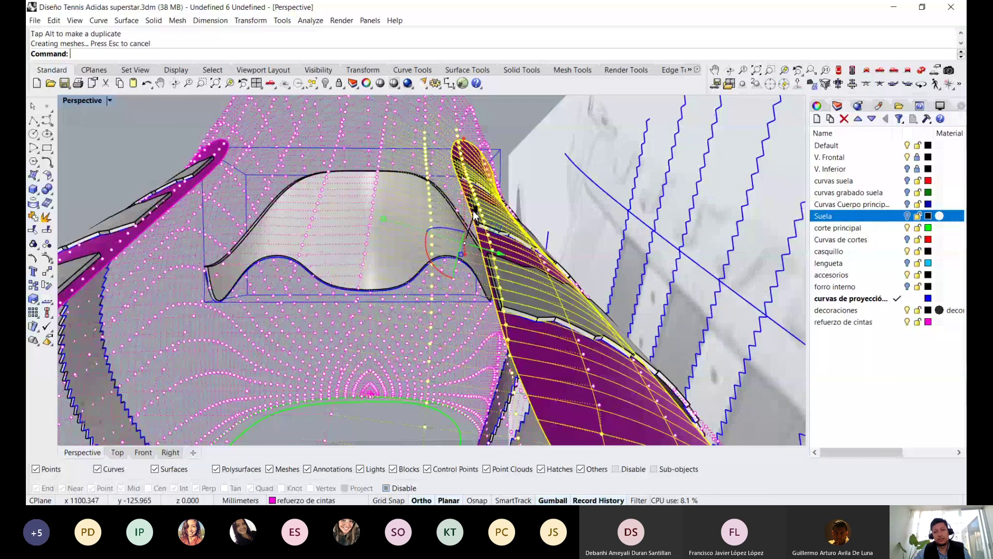
pyautogui.moveTo(474, 212); pyautogui.dragTo(474, 218)
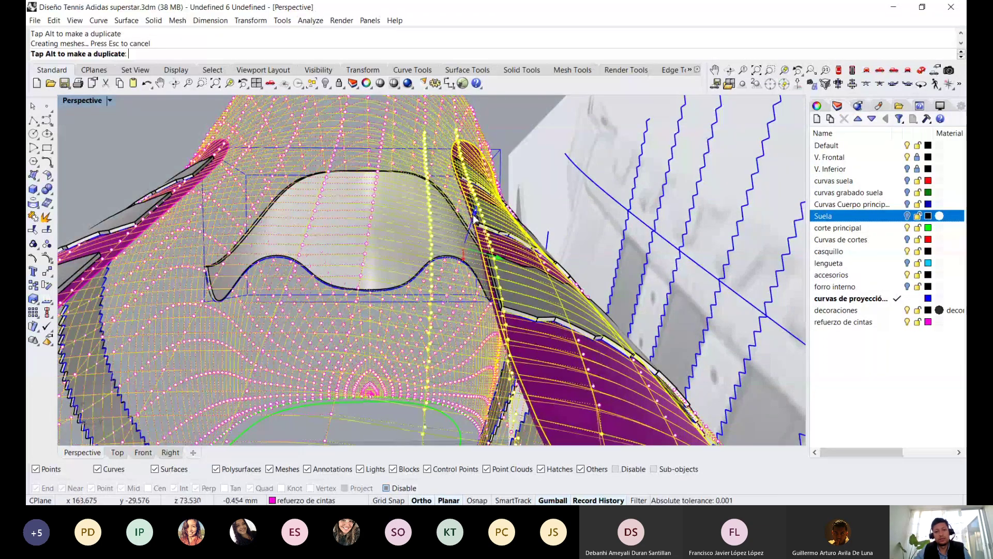
pyautogui.moveTo(474, 218)
pyautogui.mouseDown(button='right')
pyautogui.moveTo(499, 155)
pyautogui.moveTo(414, 279)
pyautogui.mouseUp(button='right')
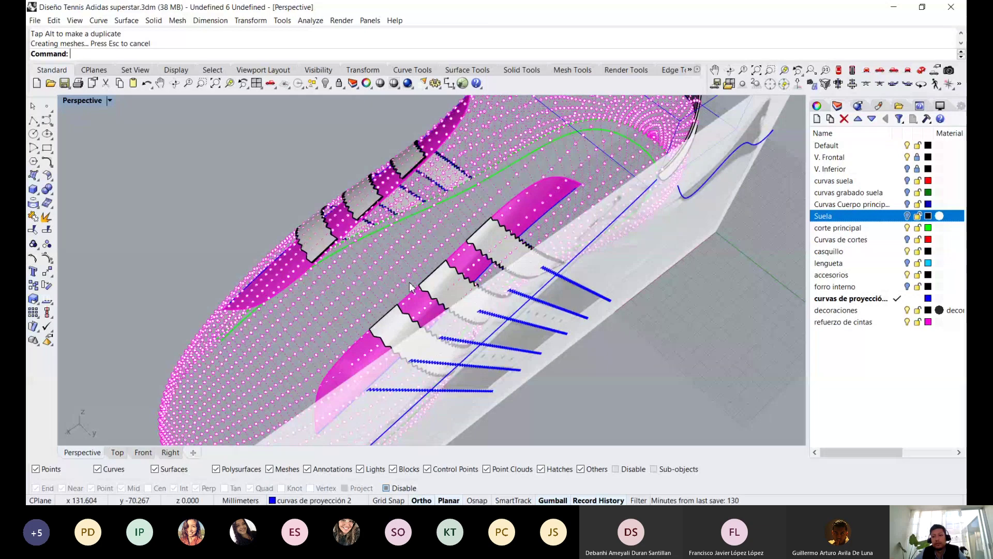
pyautogui.moveTo(410, 287); pyautogui.dragTo(495, 171, button='right')
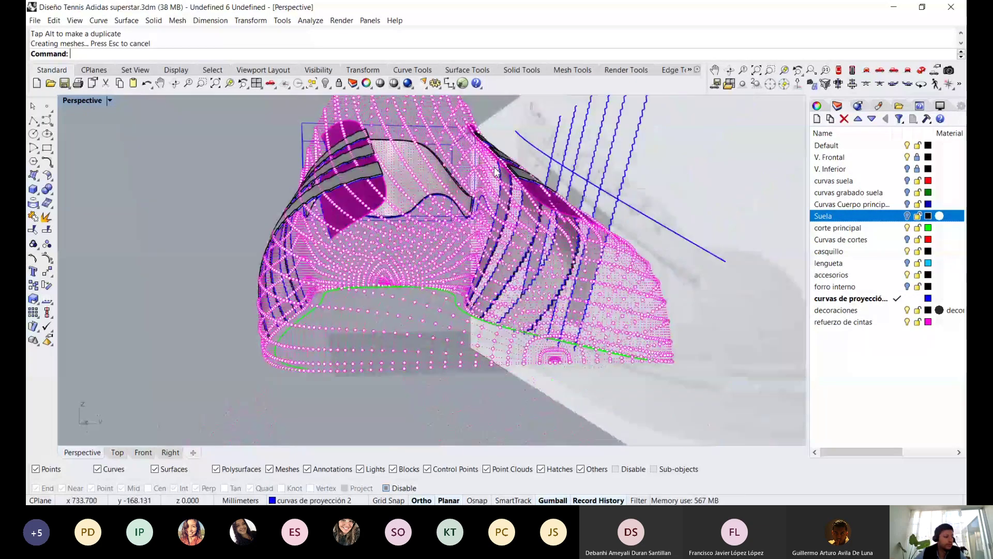
pyautogui.scroll(3, 497, 165)
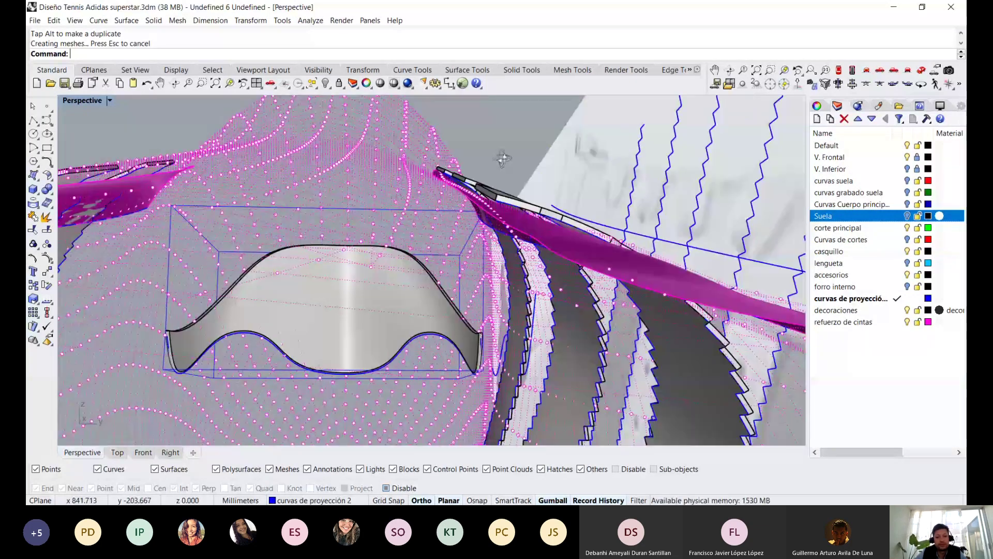
pyautogui.moveTo(503, 159); pyautogui.dragTo(393, 192, button='right')
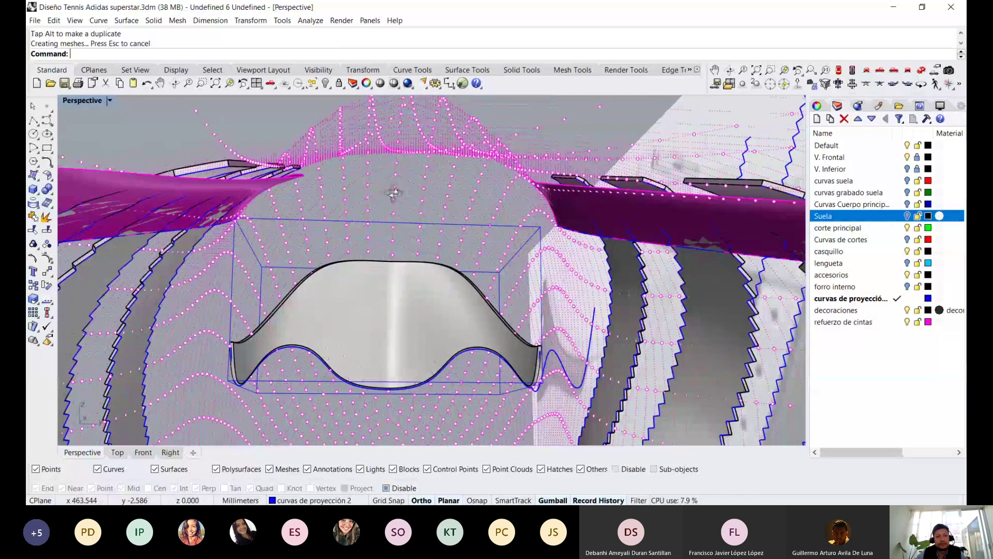
pyautogui.moveTo(393, 192)
pyautogui.mouseDown(button='right')
pyautogui.moveTo(424, 256)
pyautogui.moveTo(352, 88)
pyautogui.mouseUp(button='right')
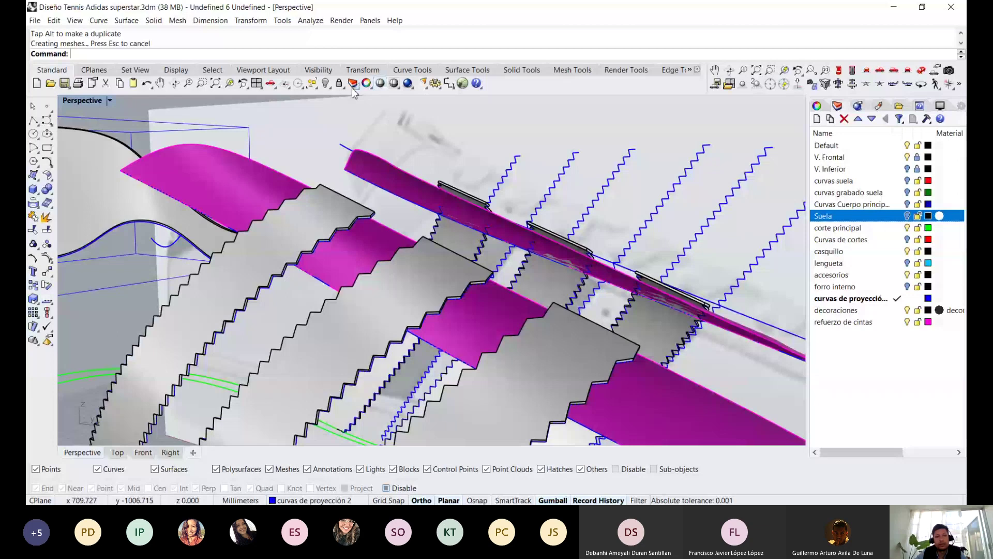
# Offset both magenta strip surfaces by 0.7 as solids with OffsetSrf
pyautogui.click(284, 185)
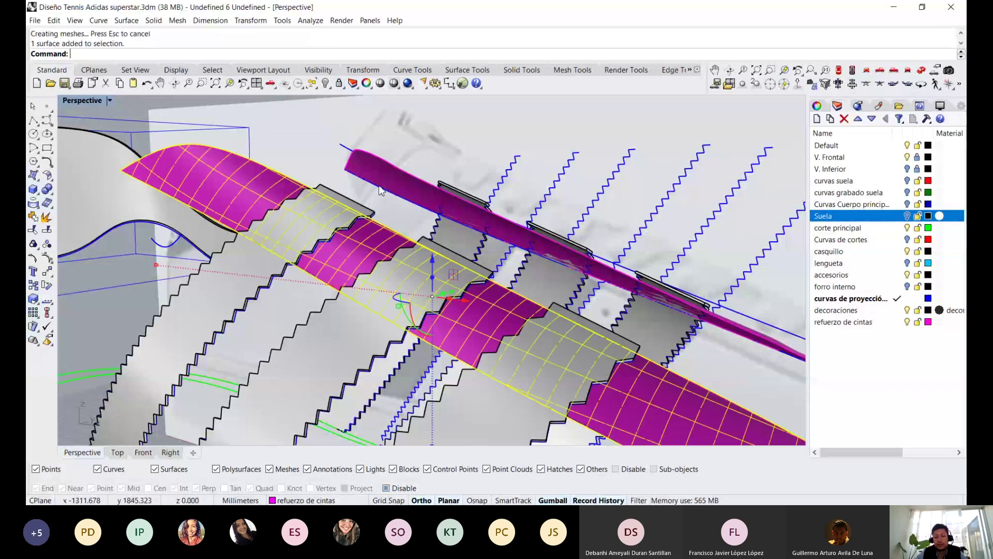
pyautogui.keyDown('shift'); pyautogui.click(385, 185); pyautogui.keyUp('shift')
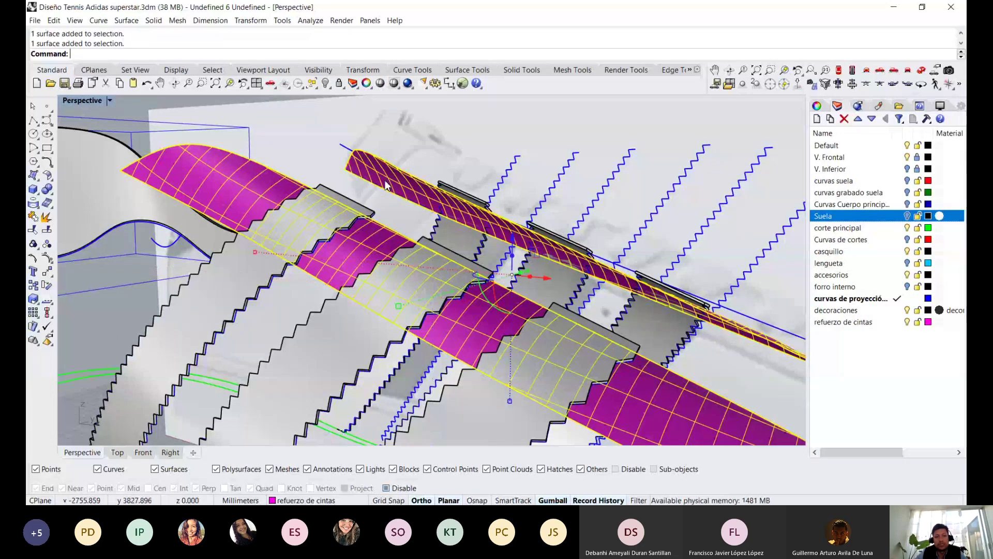
pyautogui.write('OffsetSrf')
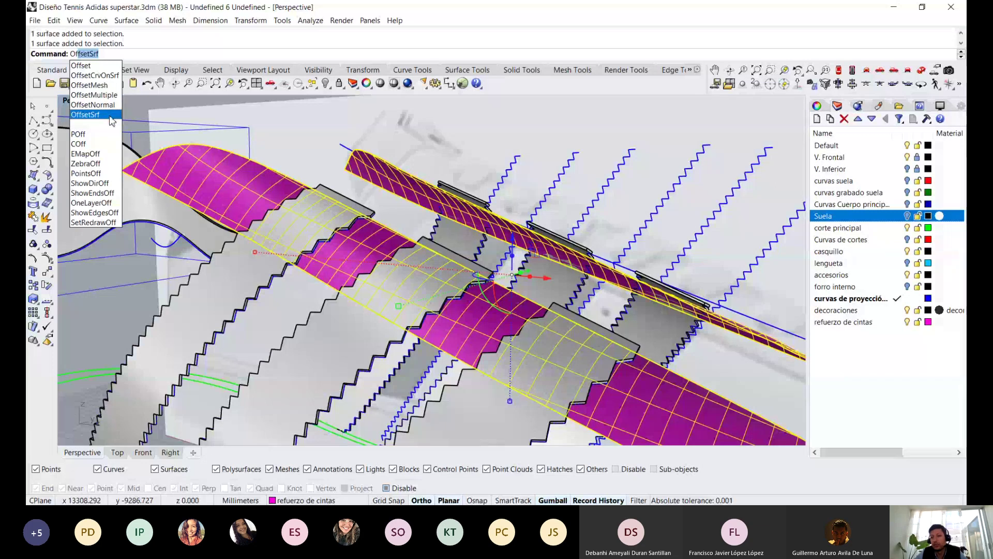
pyautogui.click(110, 115)
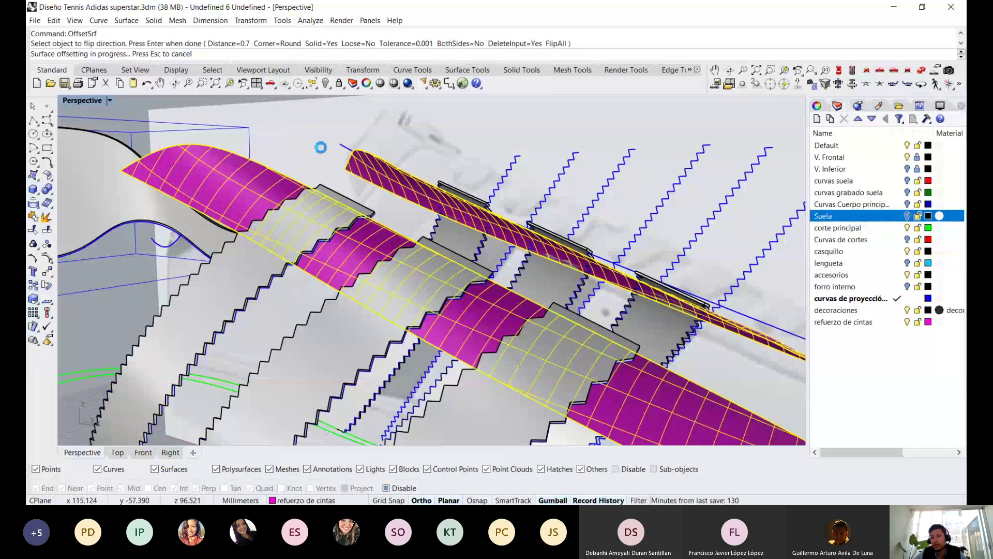
pyautogui.press('Escape')
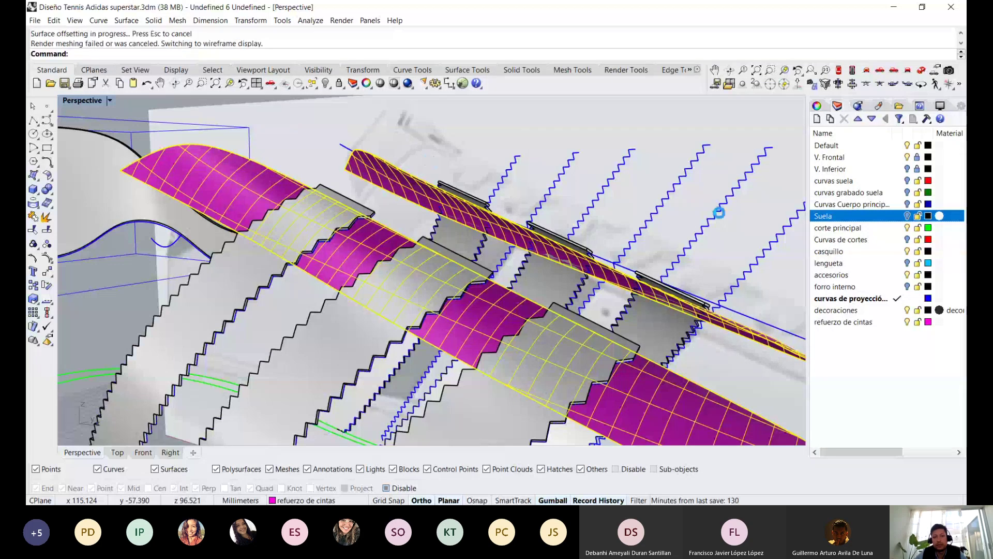
# Orbit the model and switch the viewport from Shaded to Rendered display
pyautogui.moveTo(719, 212); pyautogui.dragTo(354, 202, button='right')
pyautogui.hotkey('ctrl', 'alt', 's')
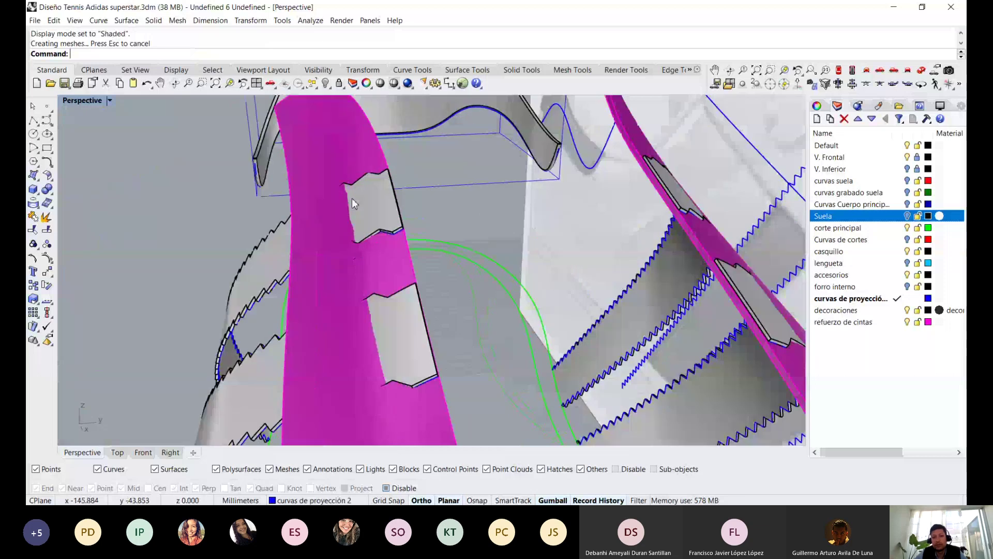
pyautogui.moveTo(352, 197); pyautogui.dragTo(909, 223, button='right')
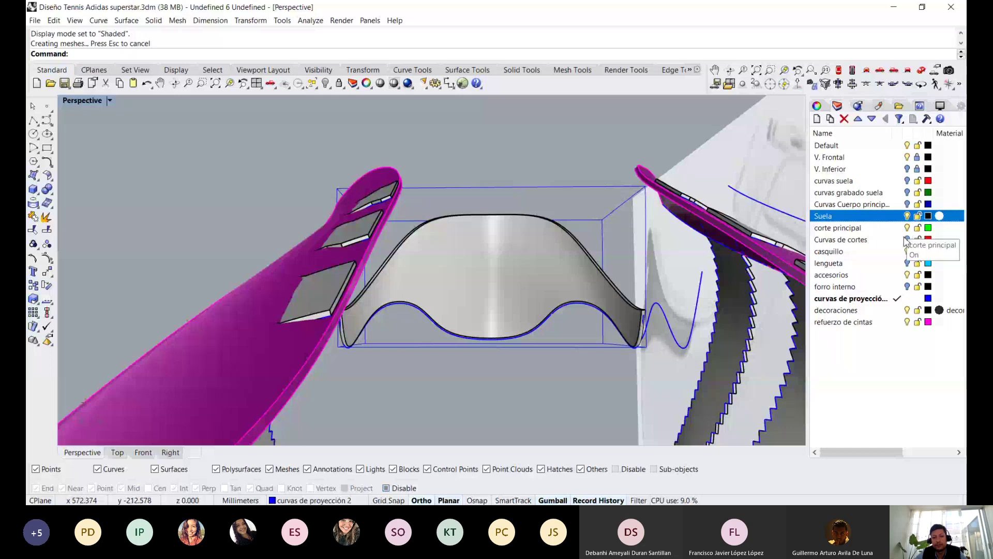
pyautogui.click(326, 83)
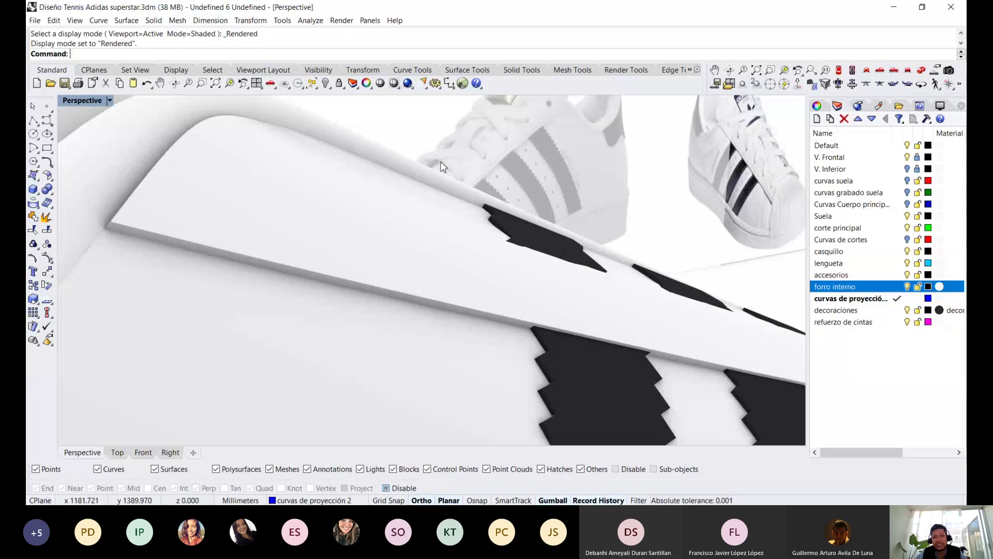
# Orbit the rendered shoe and select each thickened strip polysurface to inspect both sides
pyautogui.moveTo(566, 186)
pyautogui.mouseDown(button='right')
pyautogui.moveTo(477, 219)
pyautogui.moveTo(350, 222)
pyautogui.moveTo(550, 275)
pyautogui.moveTo(621, 244)
pyautogui.moveTo(620, 201)
pyautogui.mouseUp(button='right')
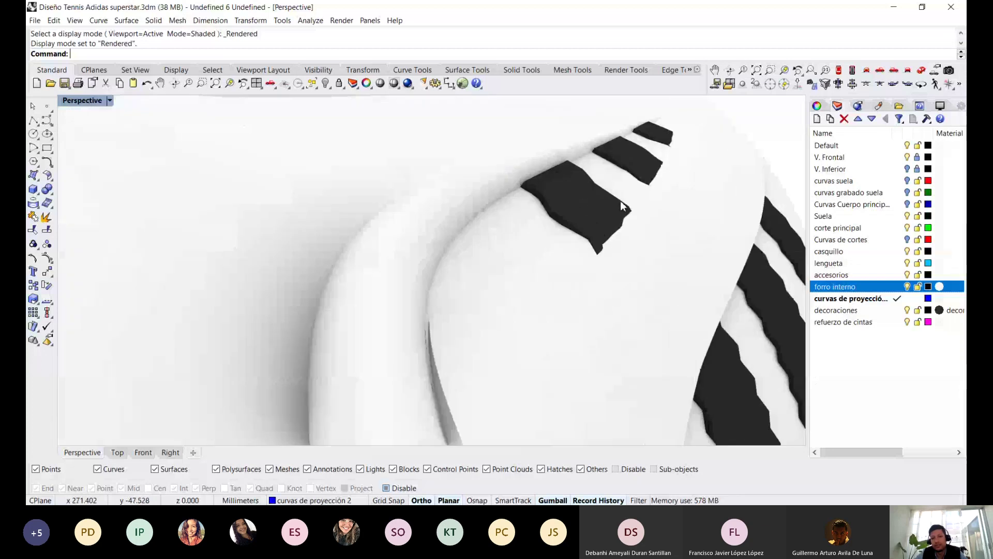
pyautogui.click(585, 204)
pyautogui.click(629, 308)
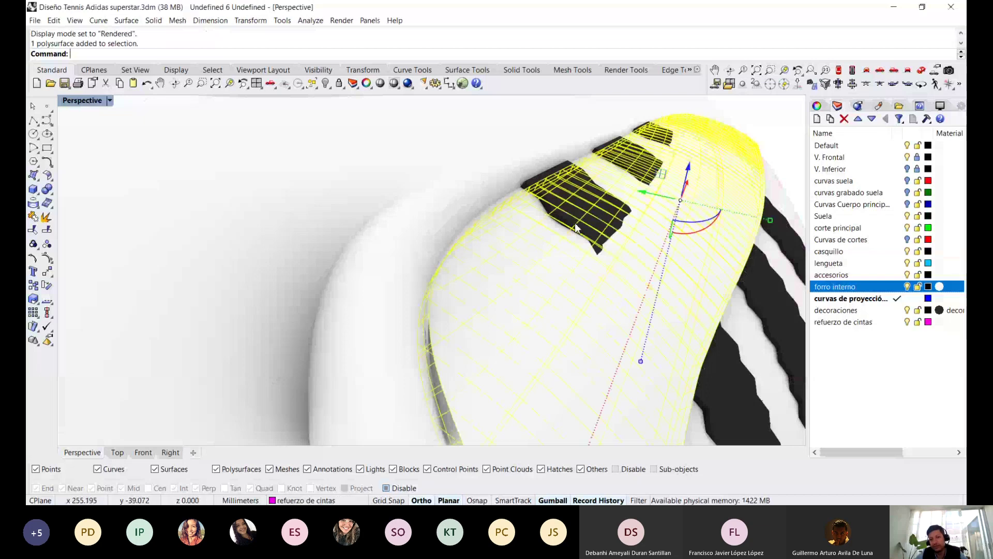
pyautogui.moveTo(576, 228)
pyautogui.mouseDown(button='right')
pyautogui.moveTo(582, 204)
pyautogui.moveTo(527, 226)
pyautogui.mouseUp(button='right')
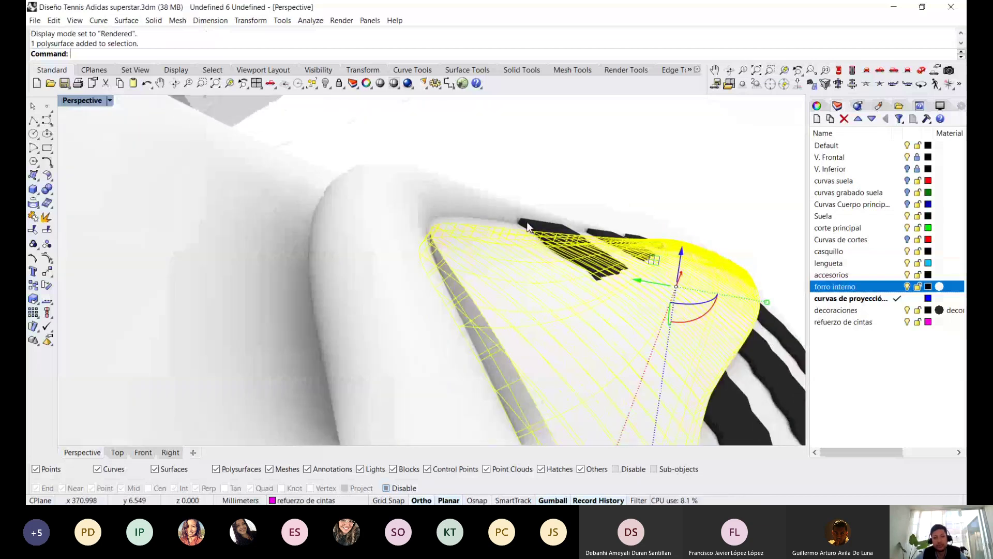
pyautogui.scroll(1, 514, 222)
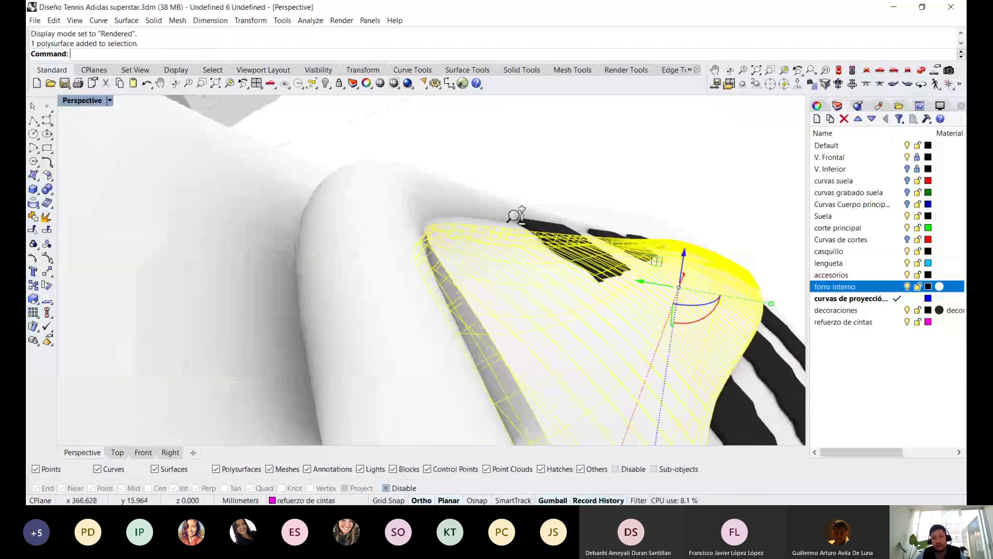
pyautogui.moveTo(514, 215); pyautogui.dragTo(593, 209, button='right')
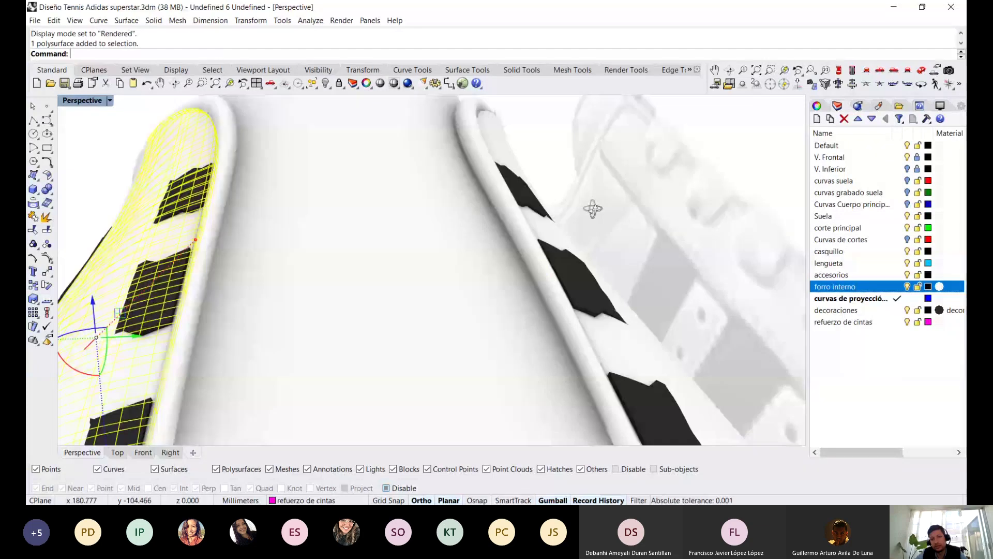
pyautogui.moveTo(593, 209)
pyautogui.mouseDown(button='right')
pyautogui.moveTo(519, 181)
pyautogui.moveTo(574, 228)
pyautogui.mouseUp(button='right')
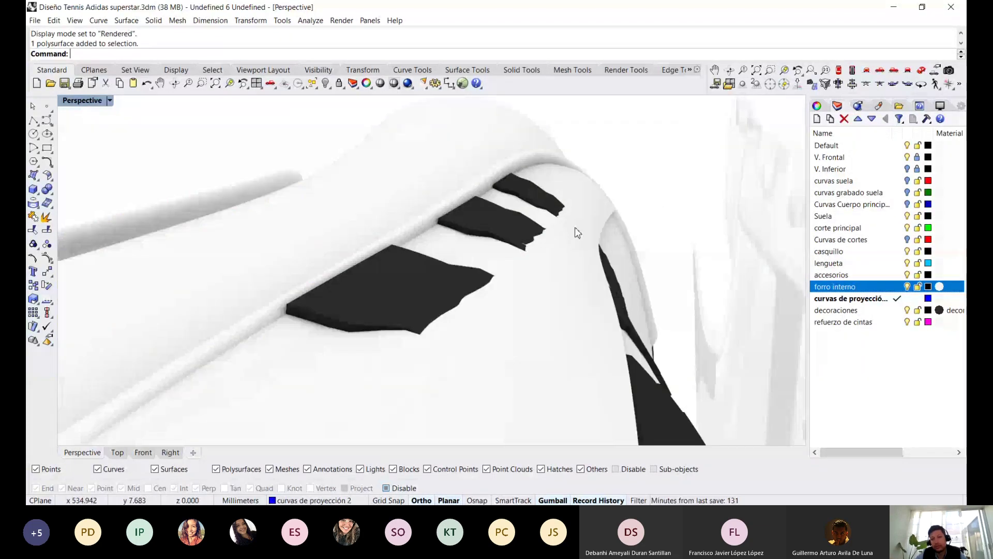
pyautogui.click(576, 228)
pyautogui.click(603, 259)
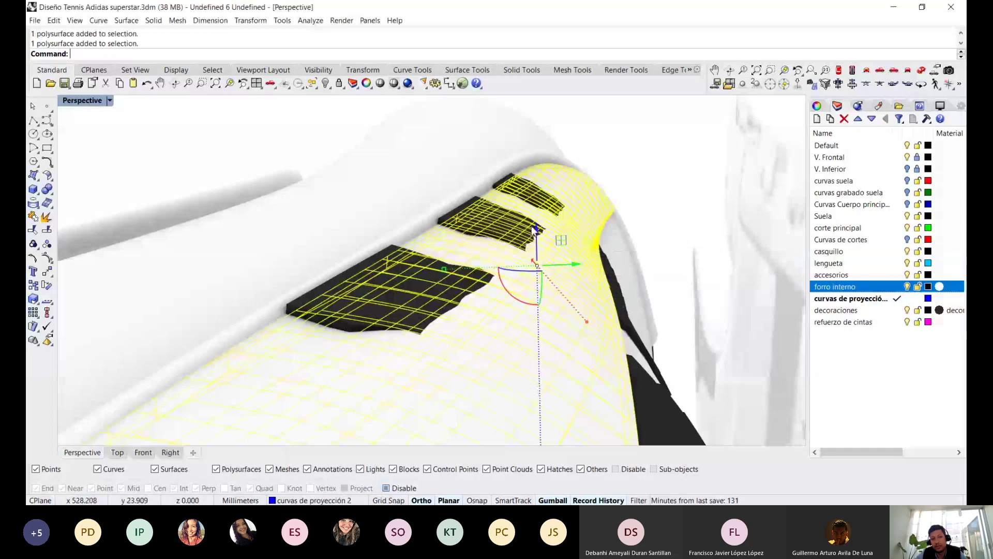
pyautogui.moveTo(534, 231)
pyautogui.mouseDown(button='right')
pyautogui.moveTo(533, 205)
pyautogui.moveTo(448, 249)
pyautogui.moveTo(462, 218)
pyautogui.moveTo(458, 237)
pyautogui.moveTo(603, 251)
pyautogui.moveTo(554, 269)
pyautogui.moveTo(534, 237)
pyautogui.mouseUp(button='right')
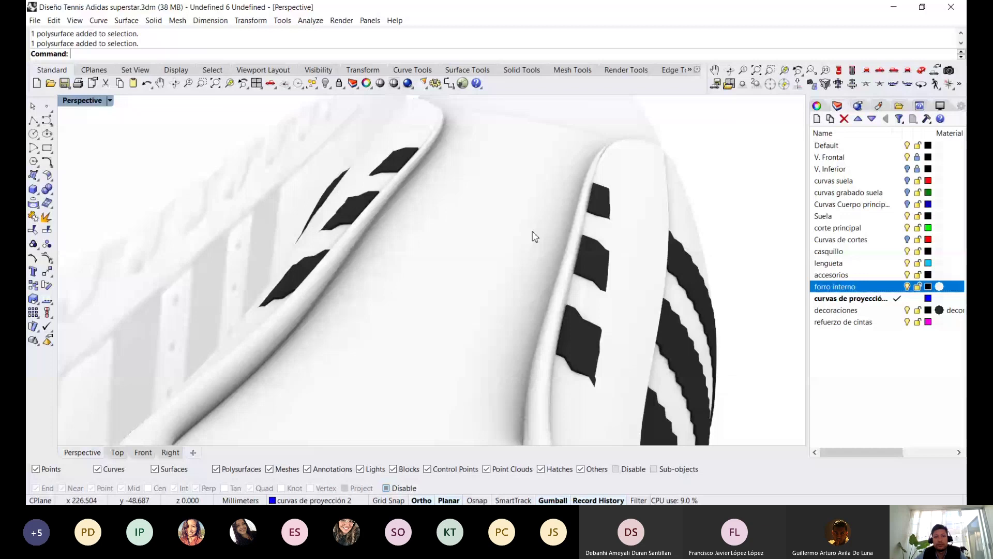
# Return to shaded display and the wider view, and undo the strip offset thickening
pyautogui.hotkey('ctrl', 'alt', 's')
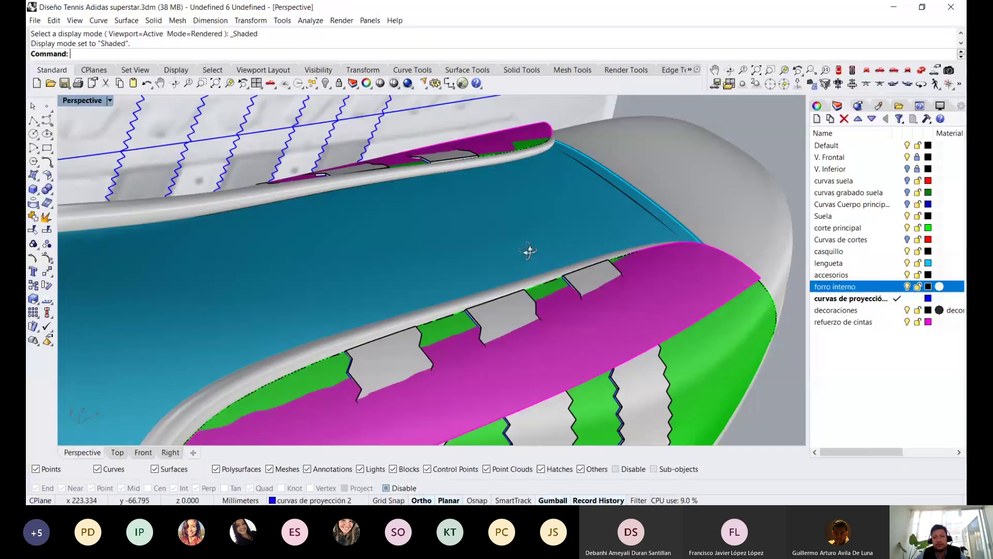
pyautogui.moveTo(527, 251); pyautogui.dragTo(491, 244, button='right')
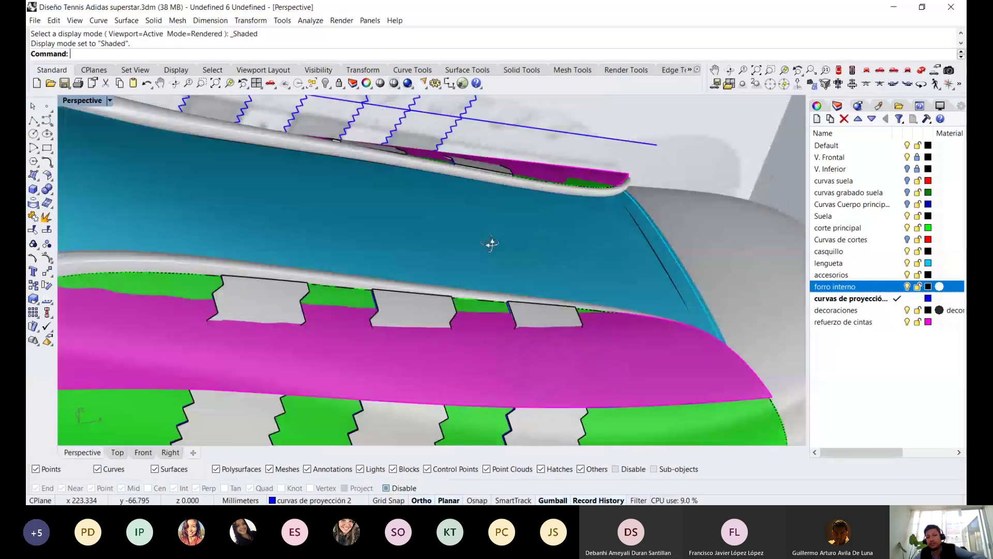
pyautogui.press('Home')
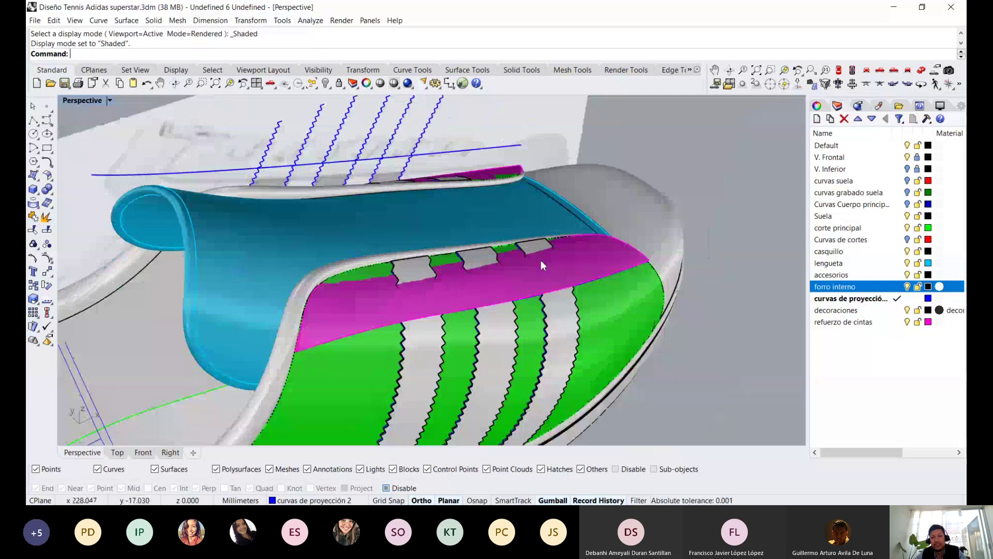
pyautogui.hotkey('ctrl', 'z')
# Undo the strap move, keep the magenta layer colour, and Show the two hidden green surfaces
pyautogui.moveTo(464, 238); pyautogui.dragTo(482, 215, button='right')
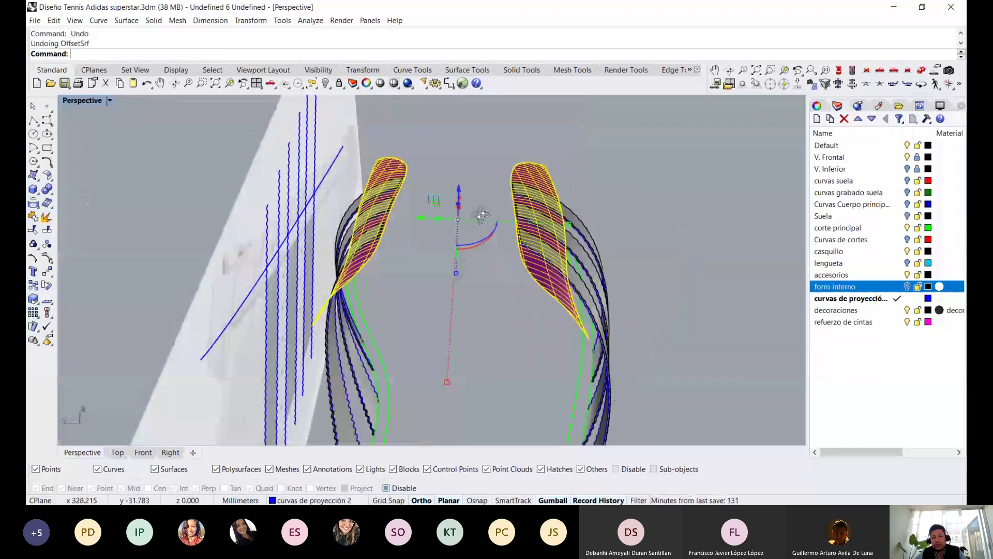
pyautogui.hotkey('ctrl', 'z')
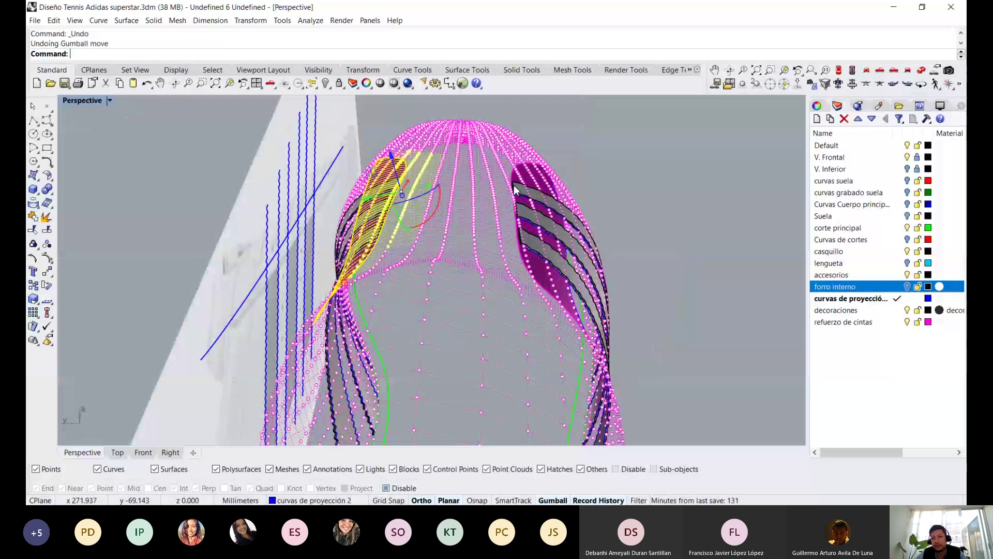
pyautogui.hotkey('ctrl', 'z')
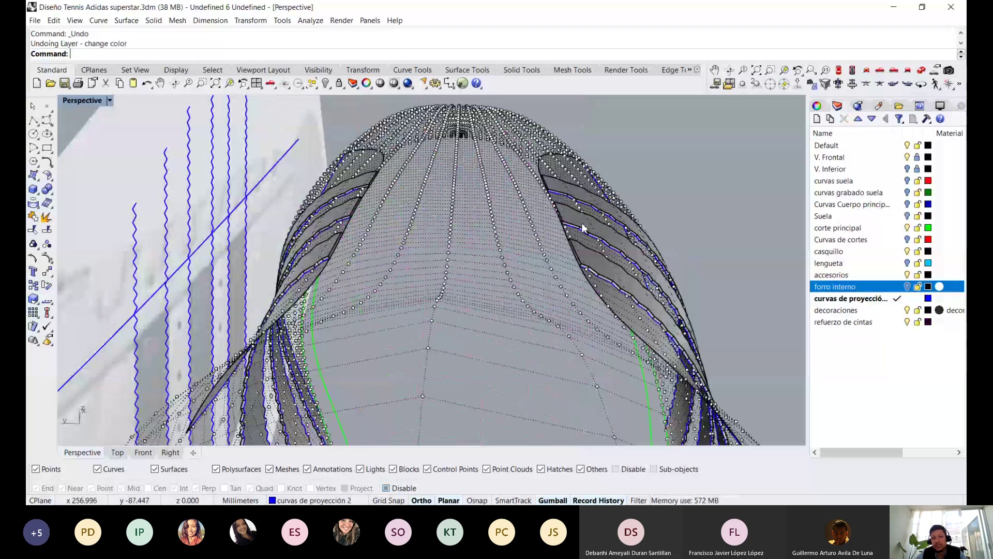
pyautogui.hotkey('ctrl', 'y')
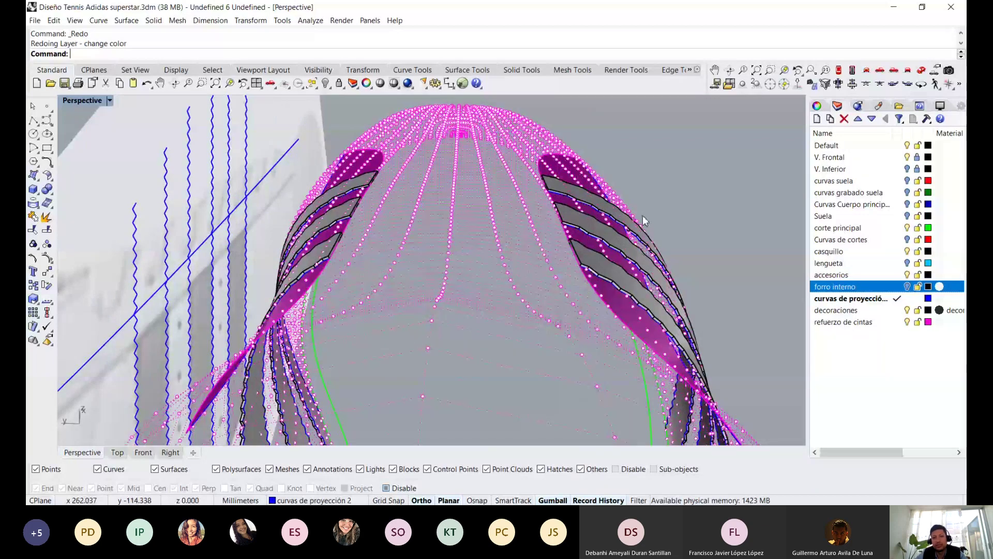
pyautogui.click(594, 245)
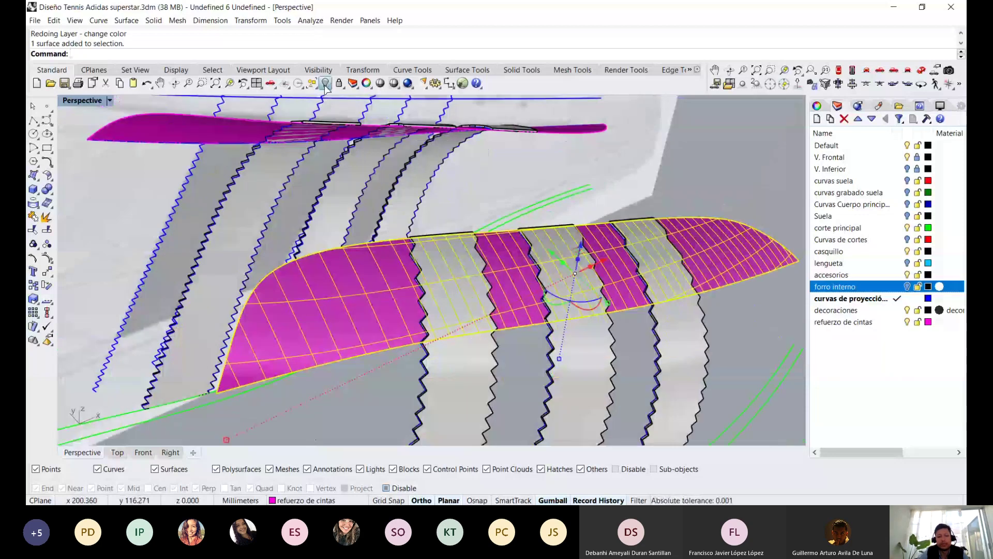
pyautogui.click(325, 84)
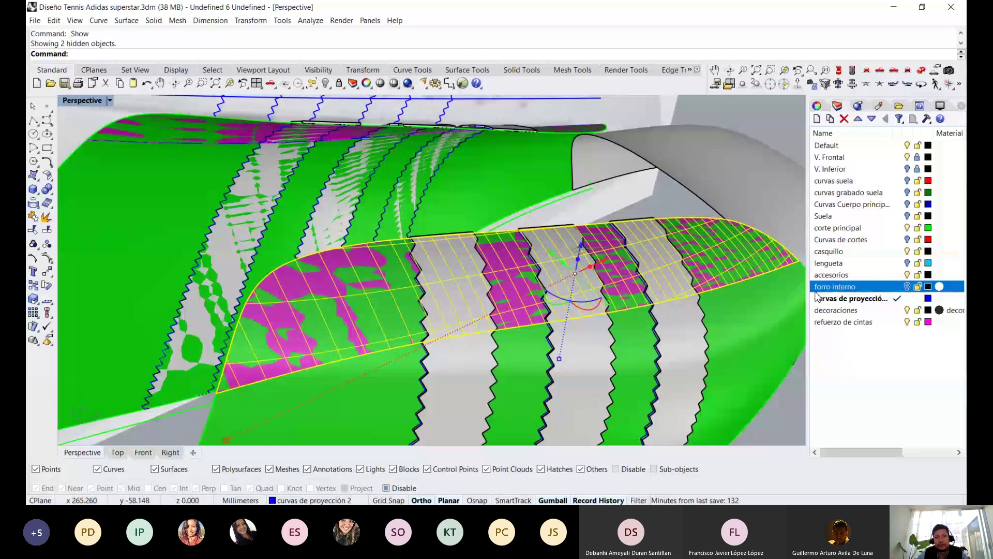
# Start an OffsetSrf on the two magenta strap surfaces and open the 'refuerzo de cintas' layer menu
pyautogui.moveTo(569, 258)
pyautogui.mouseDown(button='right')
pyautogui.moveTo(619, 253)
pyautogui.moveTo(655, 267)
pyautogui.moveTo(459, 317)
pyautogui.mouseUp(button='right')
pyautogui.write('OffsetSrf')
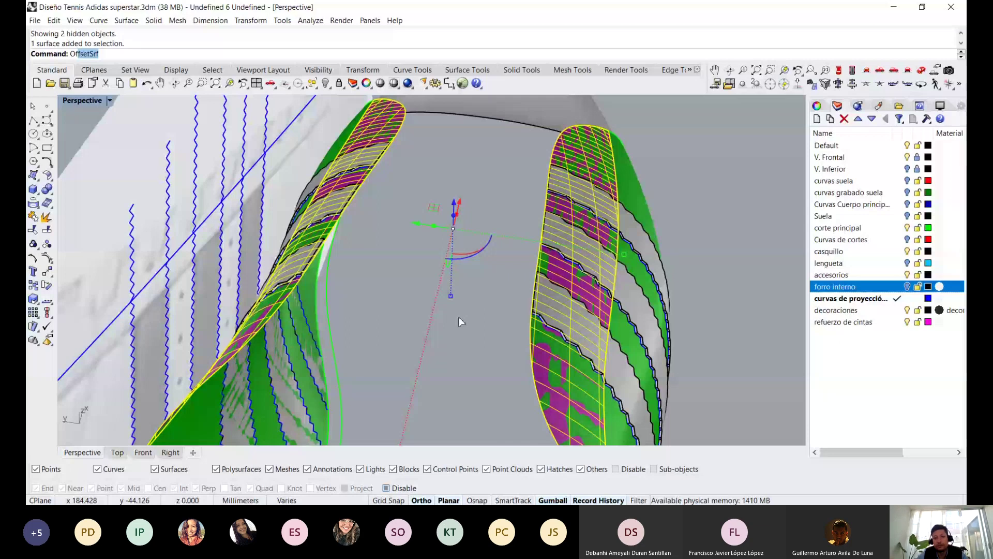
pyautogui.press('Return')
pyautogui.rightClick(873, 322)
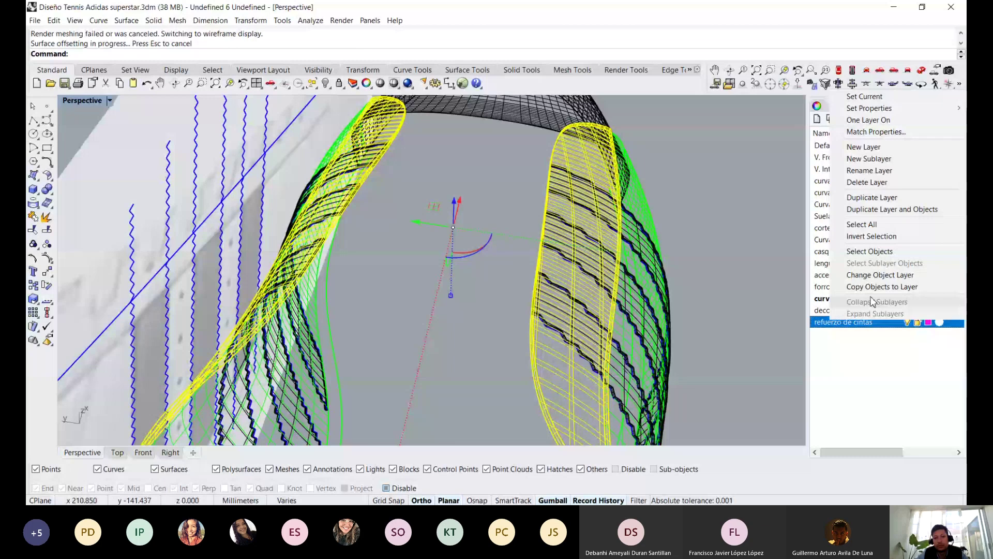
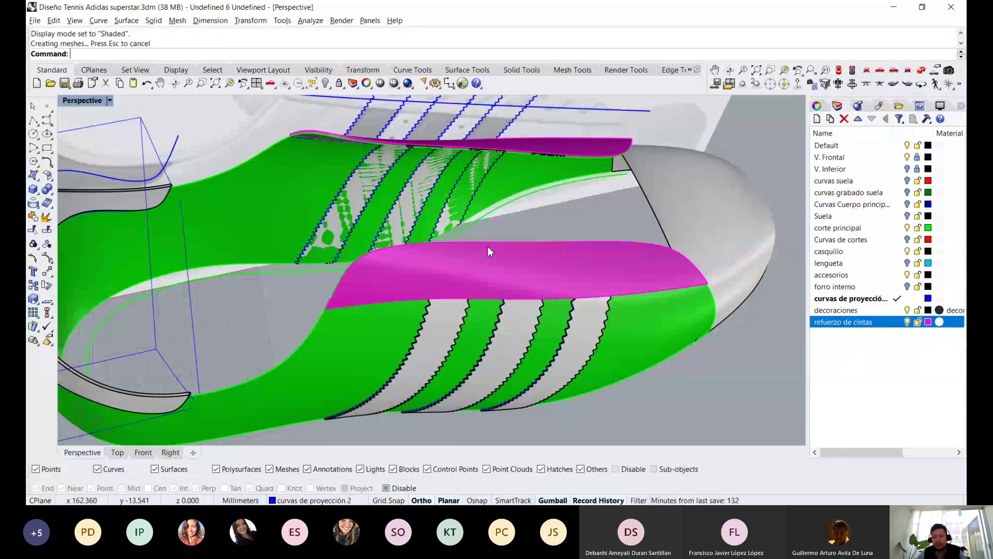
# Select the magenta 'refuerzo de cintas' strip on the shoe's side for cage editing
pyautogui.click(482, 251)
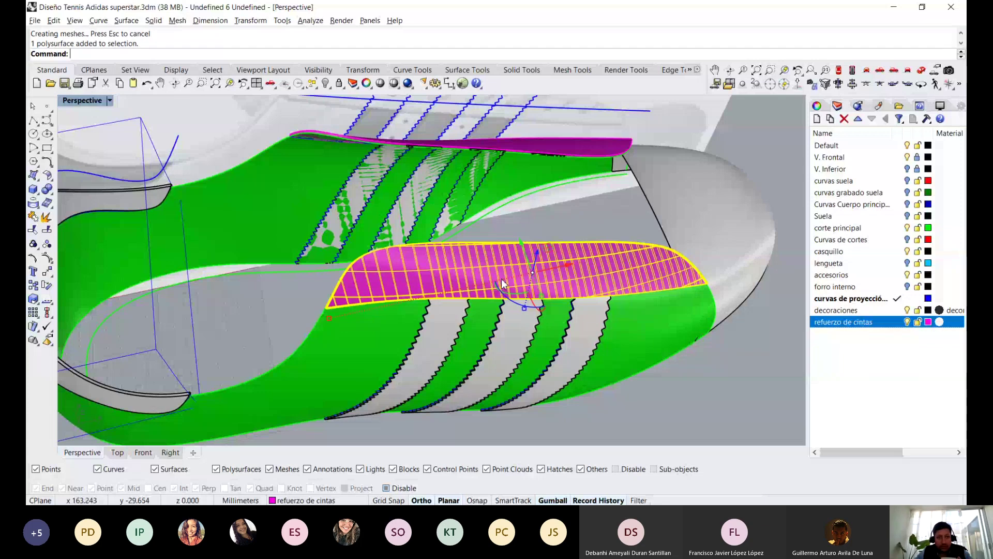
pyautogui.moveTo(502, 282); pyautogui.dragTo(465, 258, button='right')
pyautogui.click(251, 20)
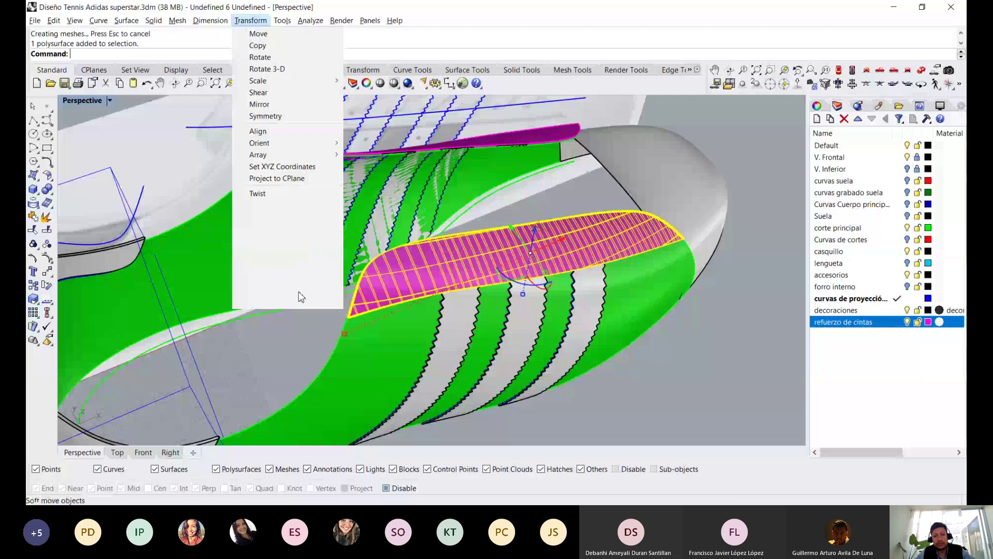
pyautogui.moveTo(271, 302)
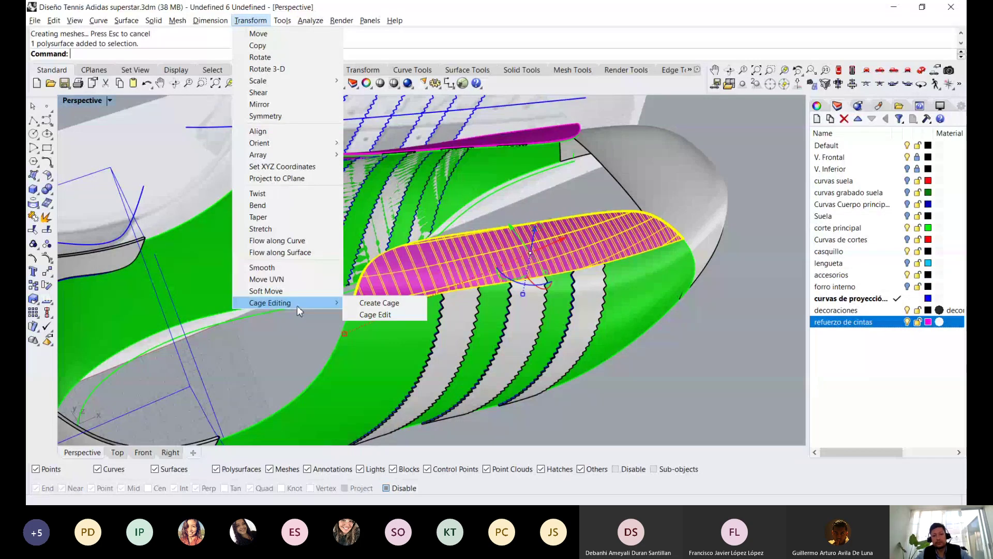
# Start Create Cage on the magenta strip with Osnap on and a 3Point box definition
pyautogui.click(369, 306)
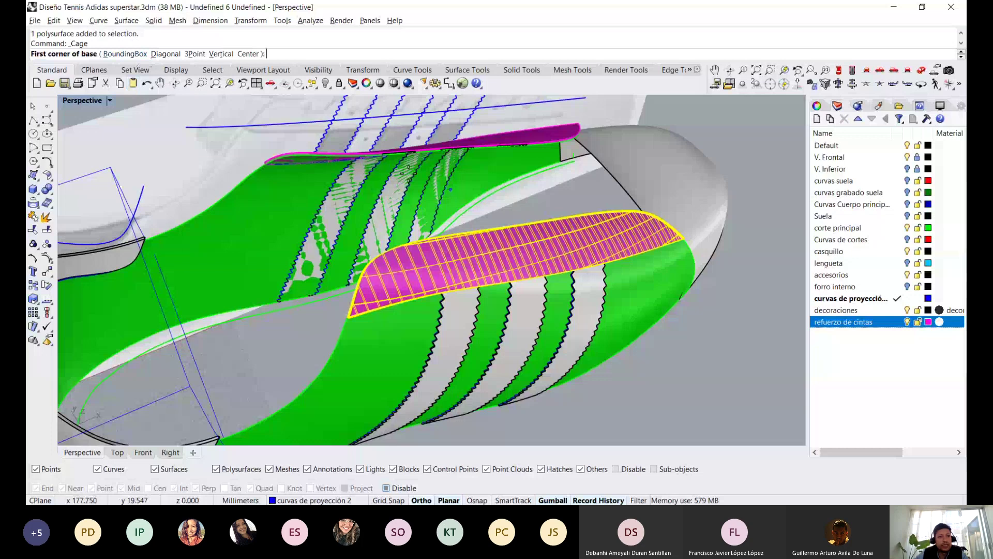
pyautogui.scroll(3, 527, 168)
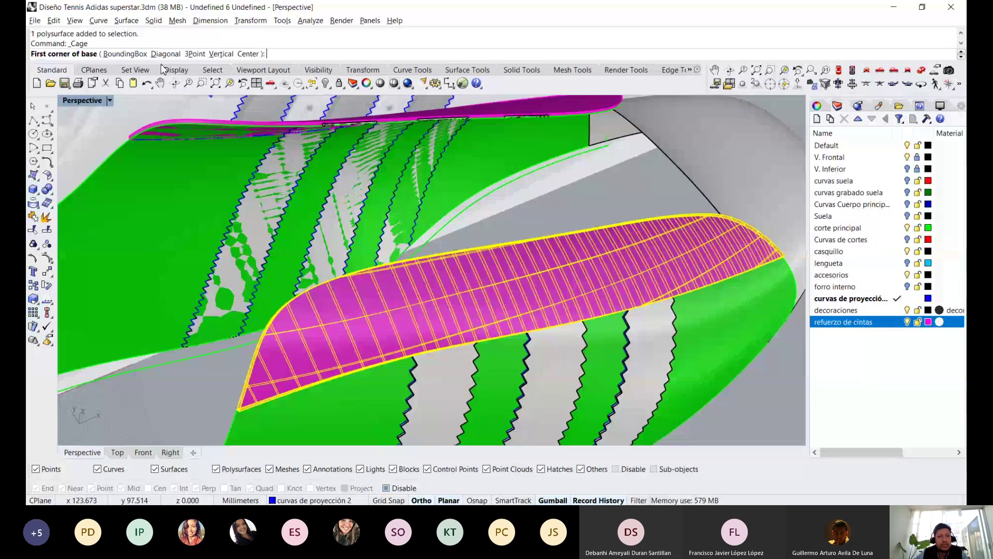
pyautogui.press('Home')
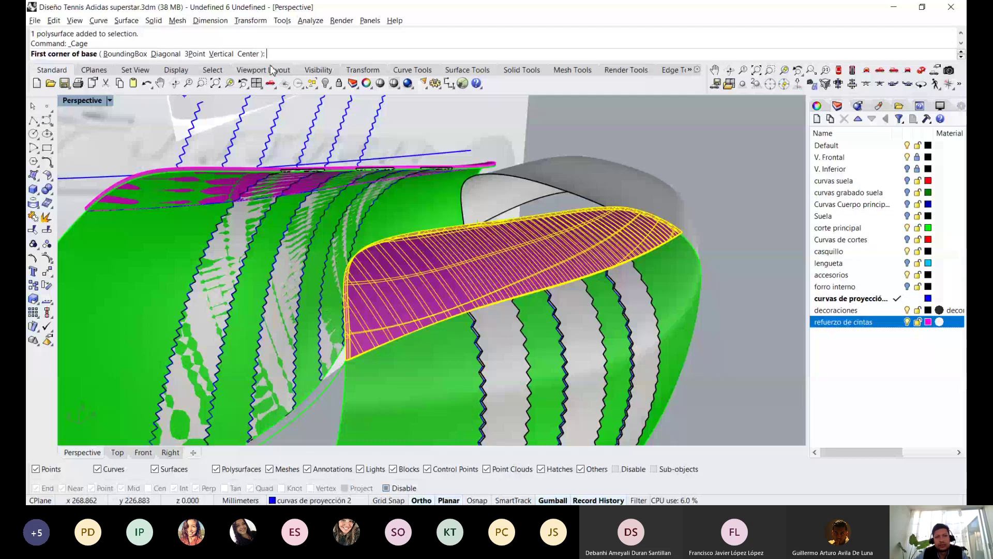
pyautogui.press('Home')
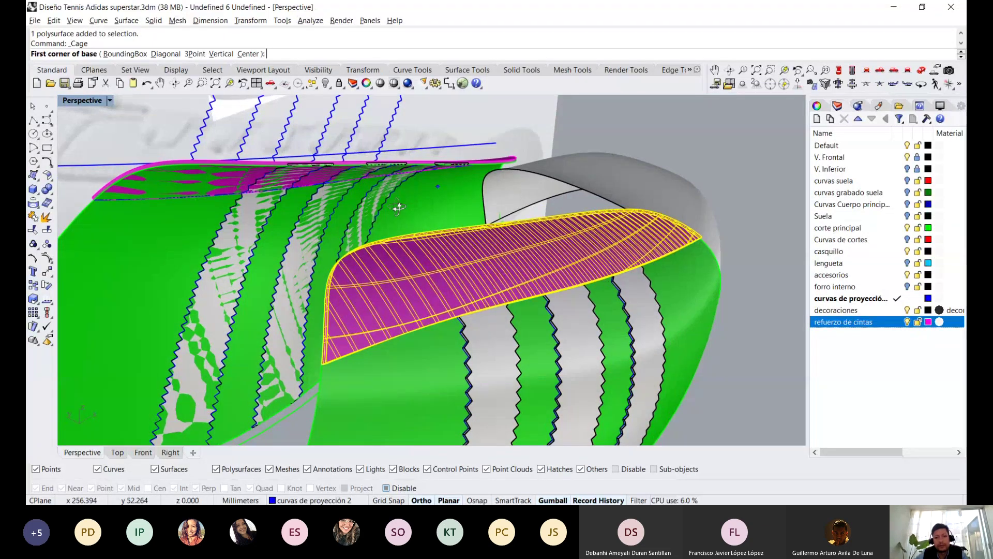
pyautogui.press('Home')
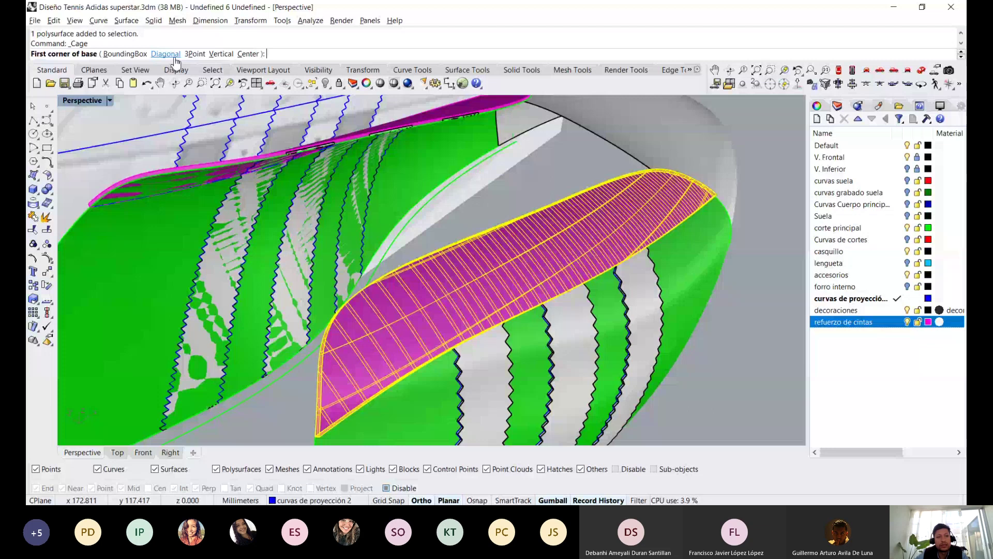
pyautogui.click(175, 58)
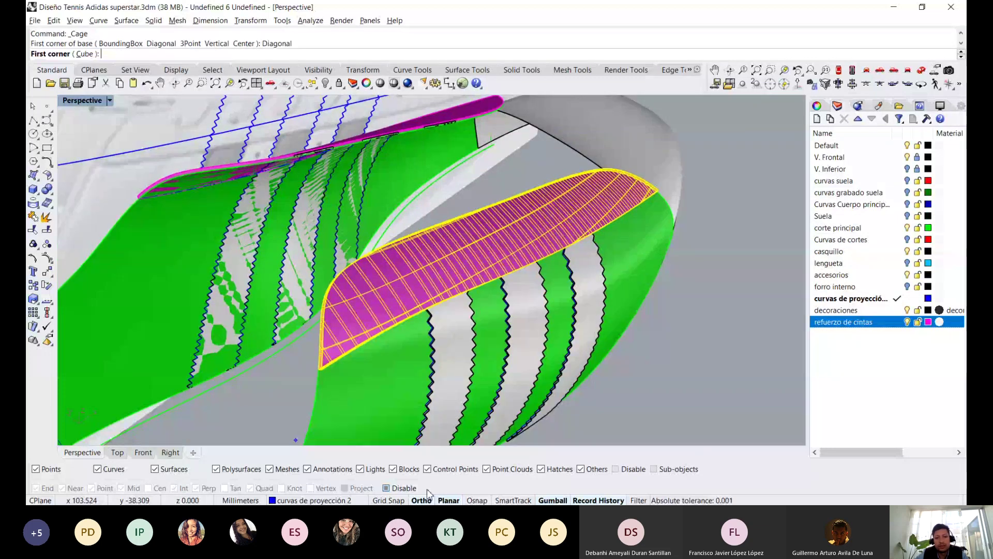
pyautogui.click(427, 489)
pyautogui.click(323, 369)
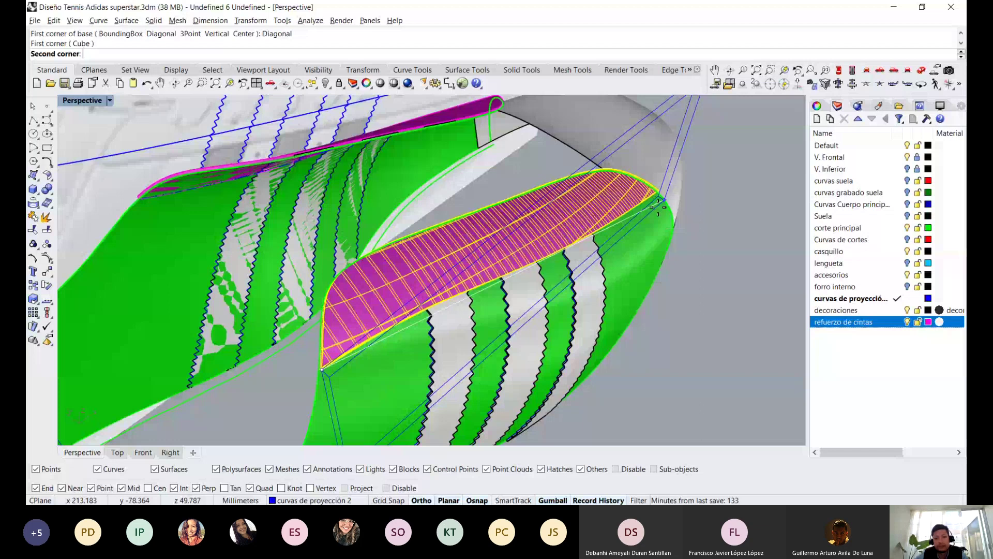
pyautogui.moveTo(658, 207); pyautogui.dragTo(688, 236, button='right')
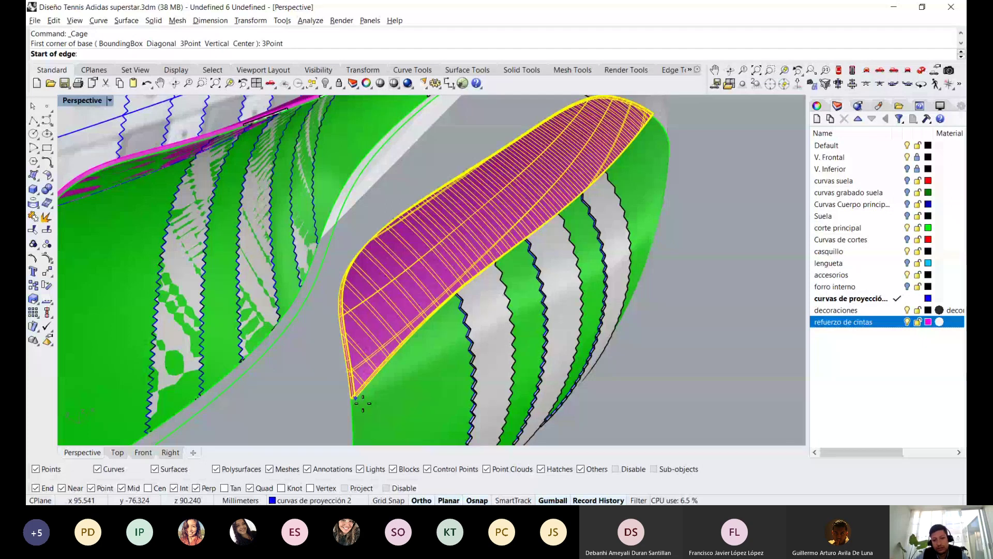
# Snap the cage box edge from the strip's corner to its tip
pyautogui.click(356, 399)
pyautogui.scroll(-5, 393, 259)
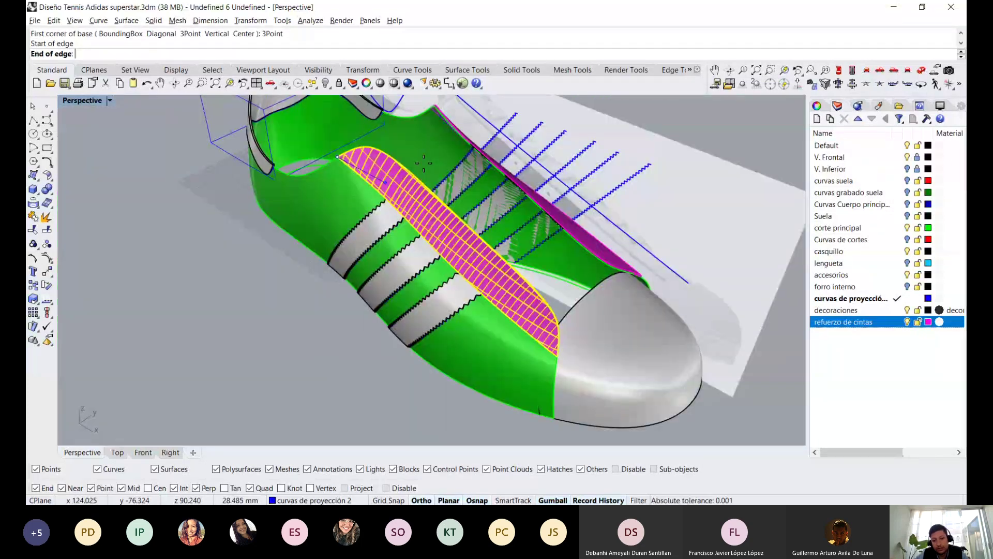
pyautogui.scroll(5, 511, 390)
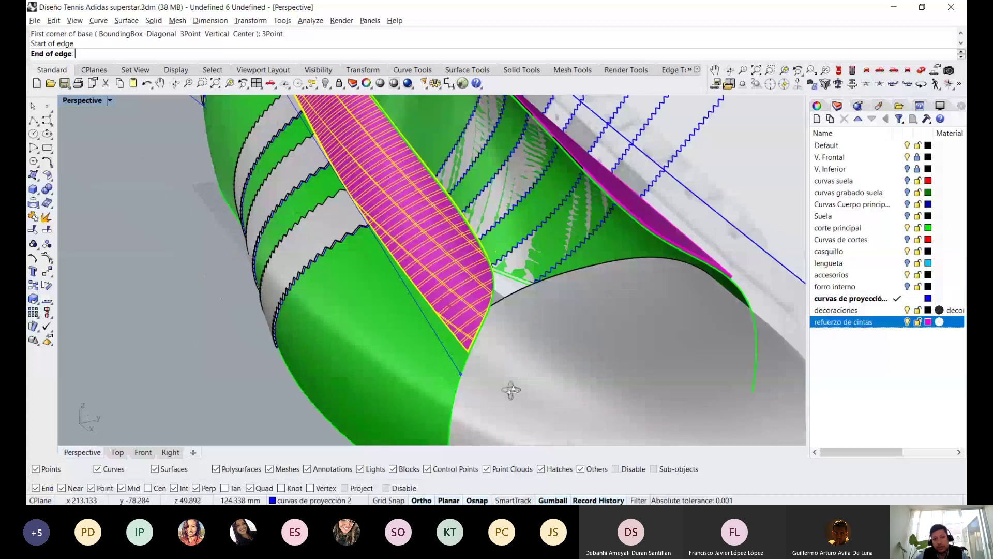
pyautogui.scroll(2, 511, 390)
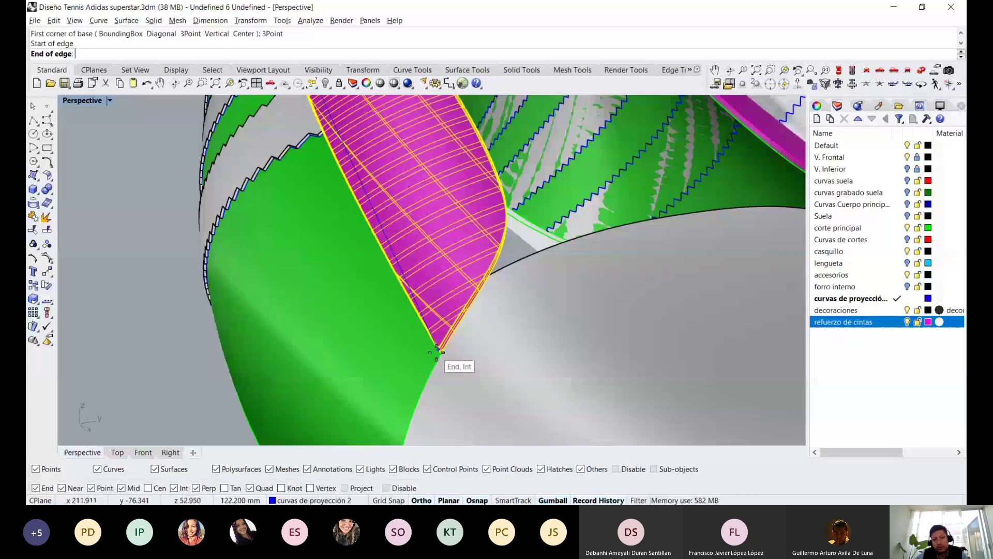
pyautogui.scroll(1, 437, 348)
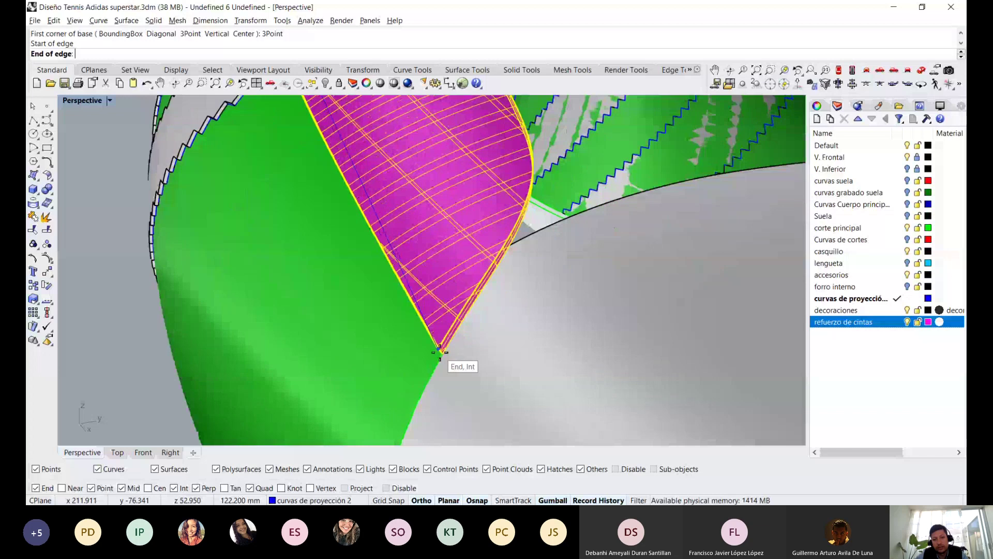
pyautogui.click(439, 348)
# Set the cage box width at the strip's edge and accept the height
pyautogui.scroll(-3, 438, 350)
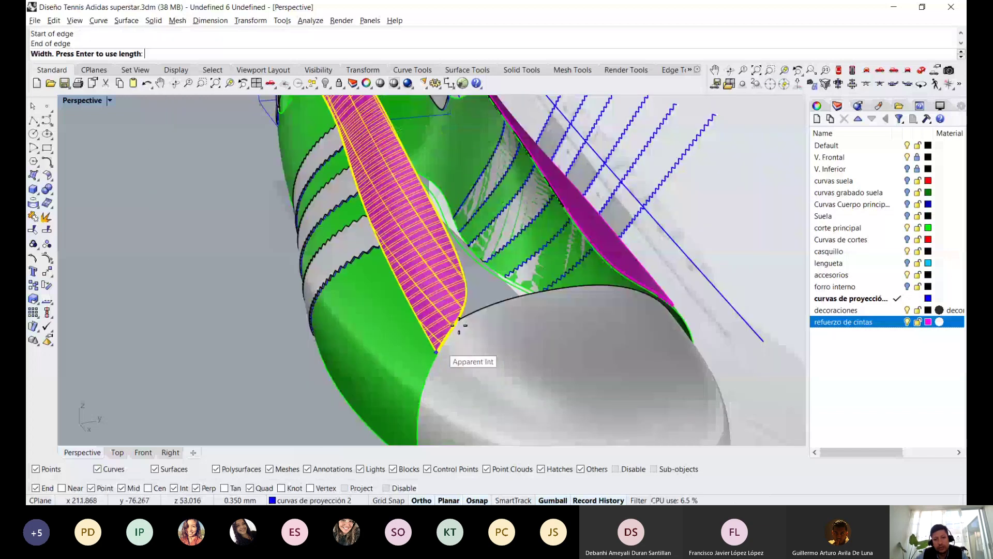
pyautogui.moveTo(459, 326)
pyautogui.mouseDown(button='right')
pyautogui.moveTo(738, 305)
pyautogui.moveTo(447, 228)
pyautogui.moveTo(428, 241)
pyautogui.mouseUp(button='right')
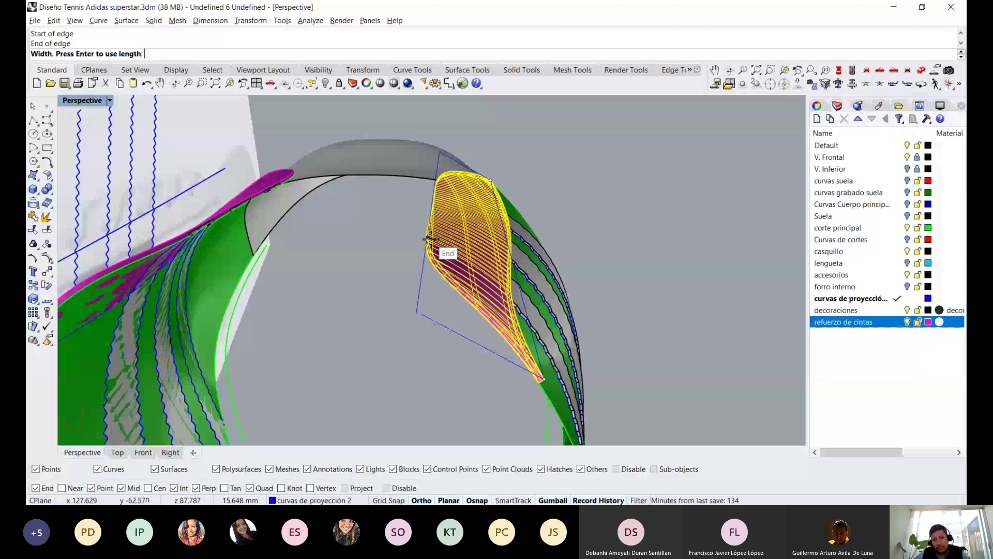
pyautogui.scroll(5, 427, 239)
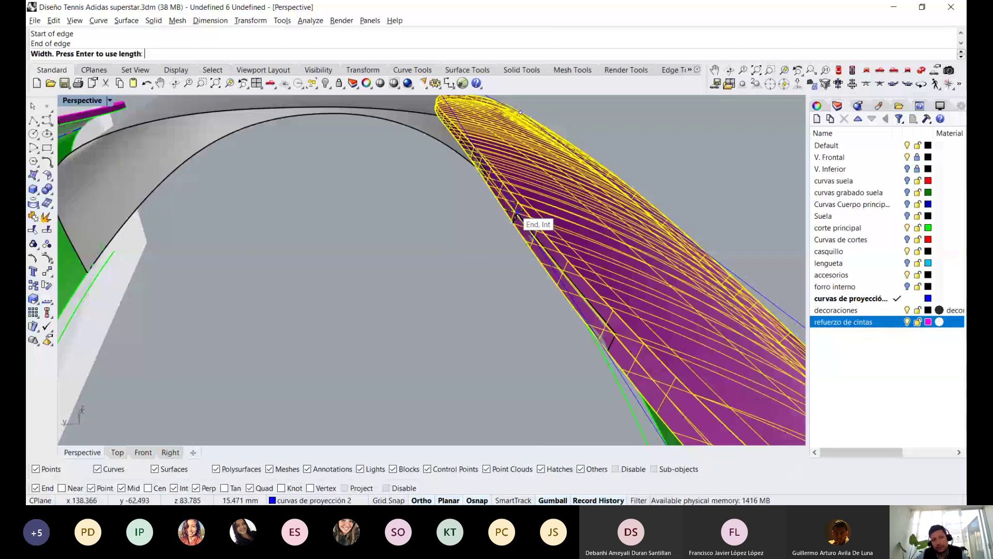
pyautogui.click(516, 213)
pyautogui.scroll(-3, 505, 212)
pyautogui.scroll(-2, 493, 209)
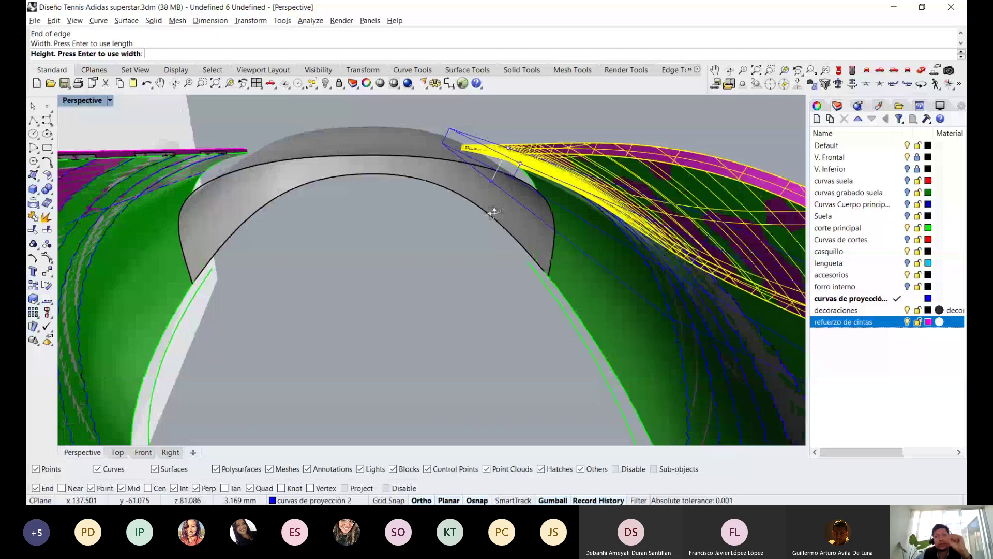
pyautogui.press('Return')
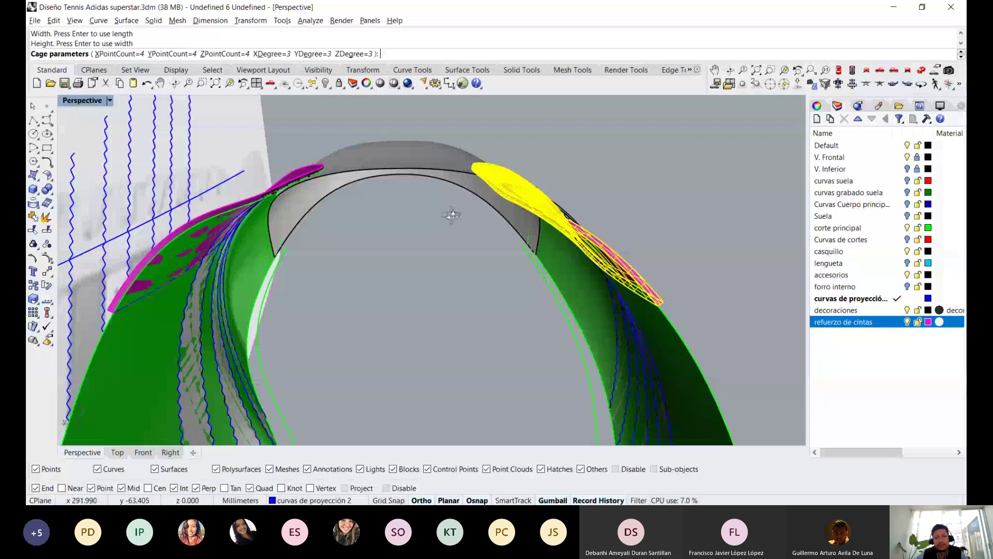
# Accept the default 4×4×4, degree-3 cage parameters and select the finished cage
pyautogui.moveTo(452, 214); pyautogui.dragTo(480, 221, button='right')
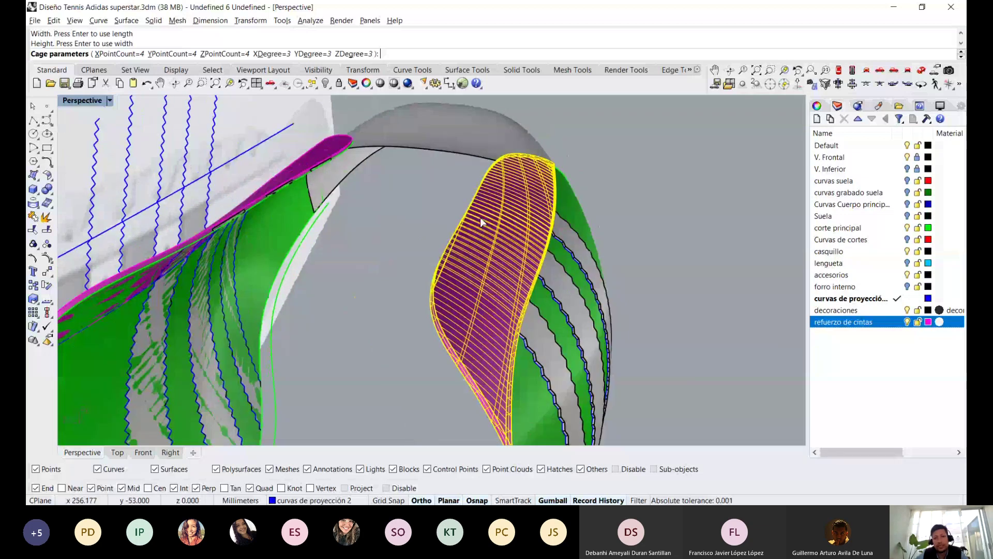
pyautogui.press('Return')
pyautogui.moveTo(480, 218); pyautogui.dragTo(493, 257, button='right')
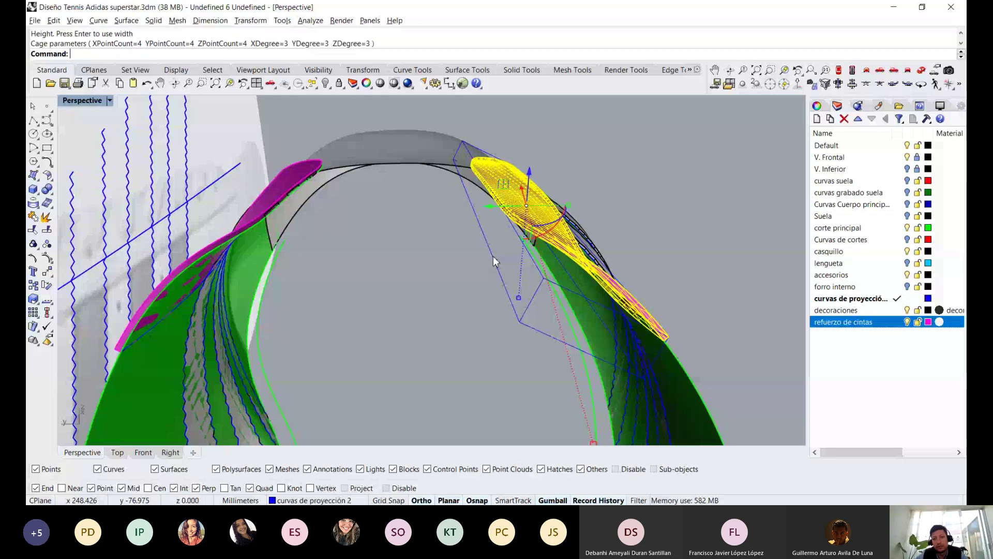
pyautogui.moveTo(492, 256); pyautogui.dragTo(499, 185, button='right')
pyautogui.click(480, 182)
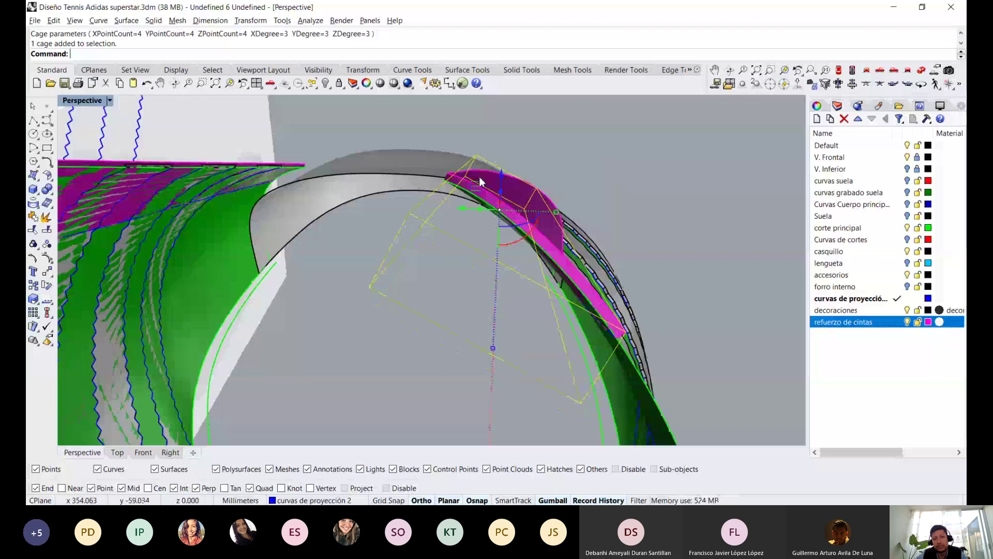
pyautogui.moveTo(480, 181); pyautogui.dragTo(408, 170)
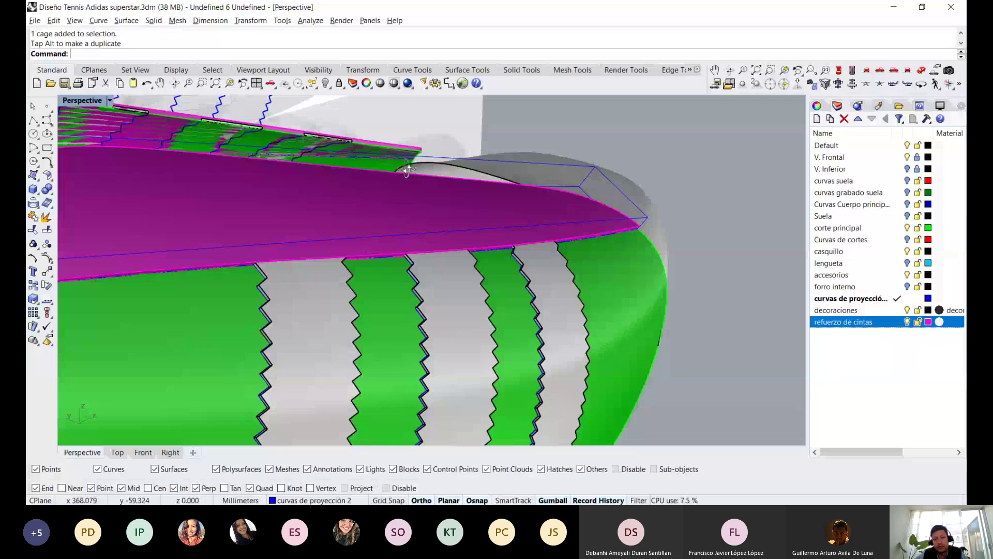
pyautogui.moveTo(407, 170); pyautogui.dragTo(687, 305, button='right')
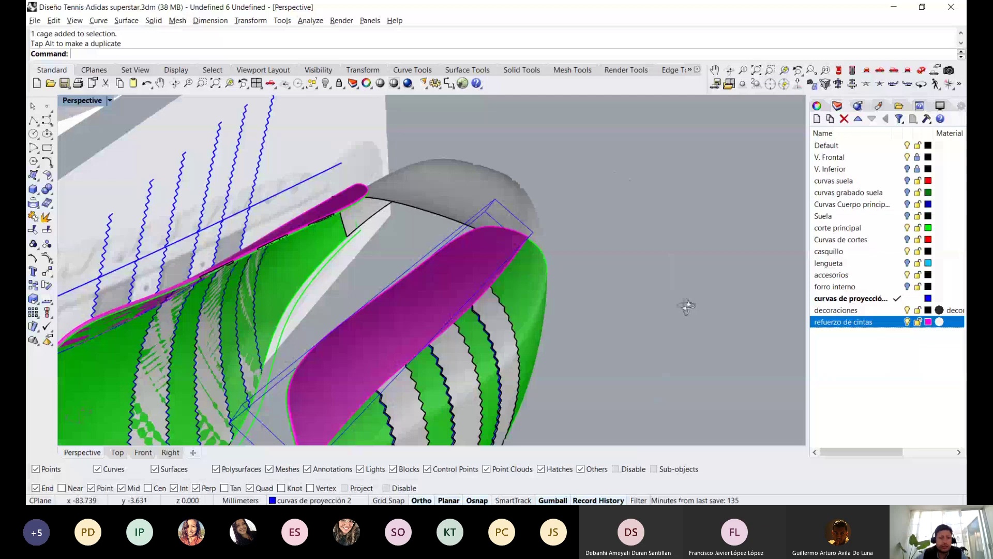
pyautogui.click(474, 249)
pyautogui.moveTo(687, 306); pyautogui.dragTo(336, 219, button='right')
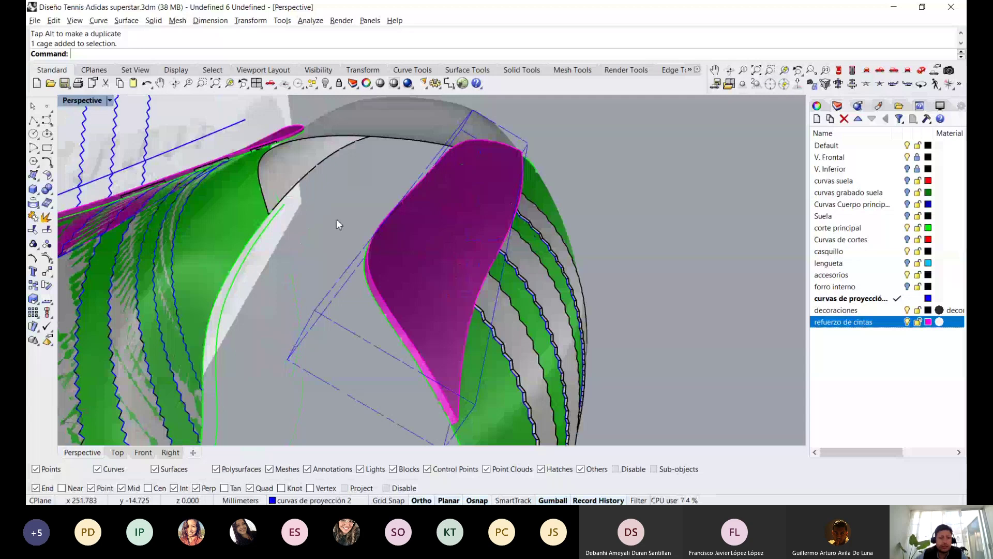
# Define the second 3Point cage box's edge end, width and height on the other strip
pyautogui.scroll(5, 336, 218)
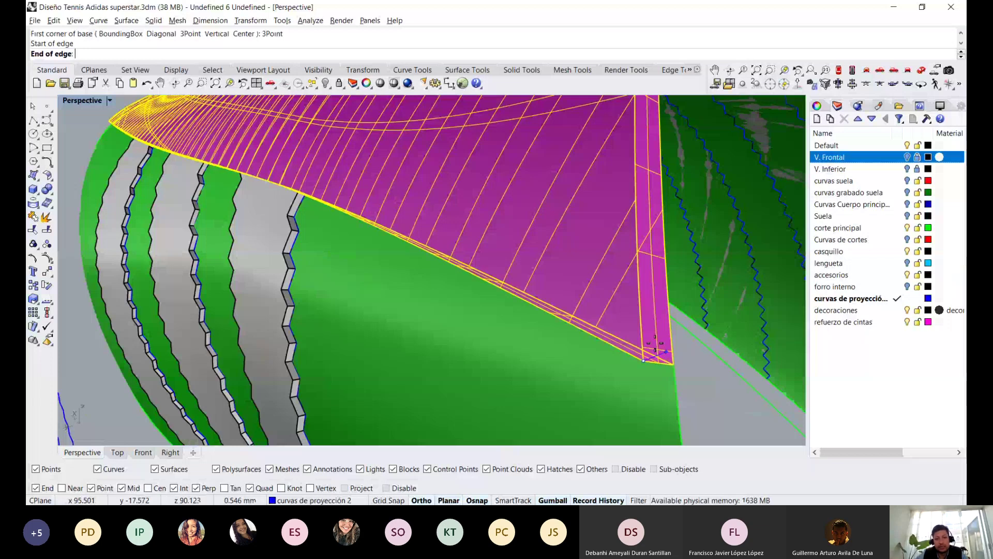
pyautogui.scroll(3, 394, 278)
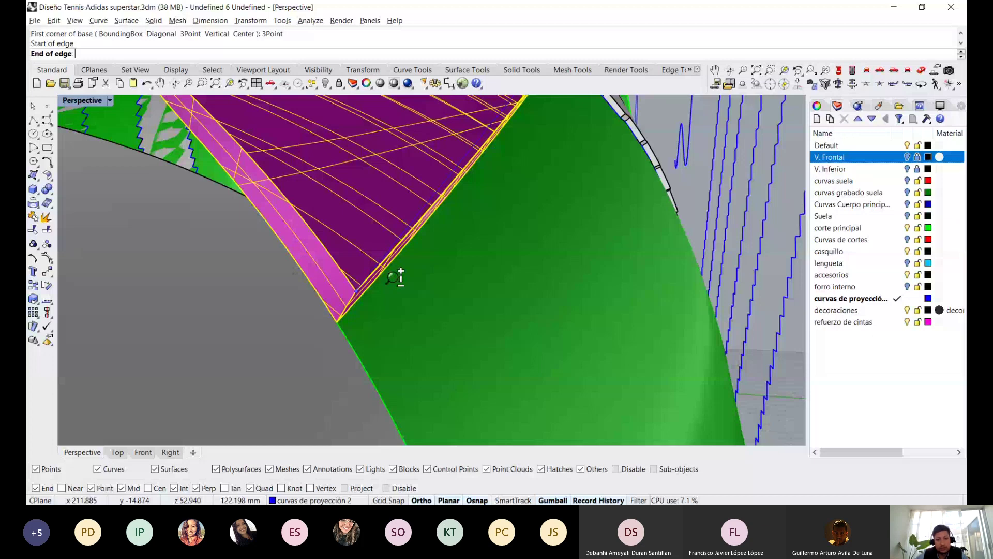
pyautogui.scroll(-5, 394, 278)
pyautogui.click(386, 238)
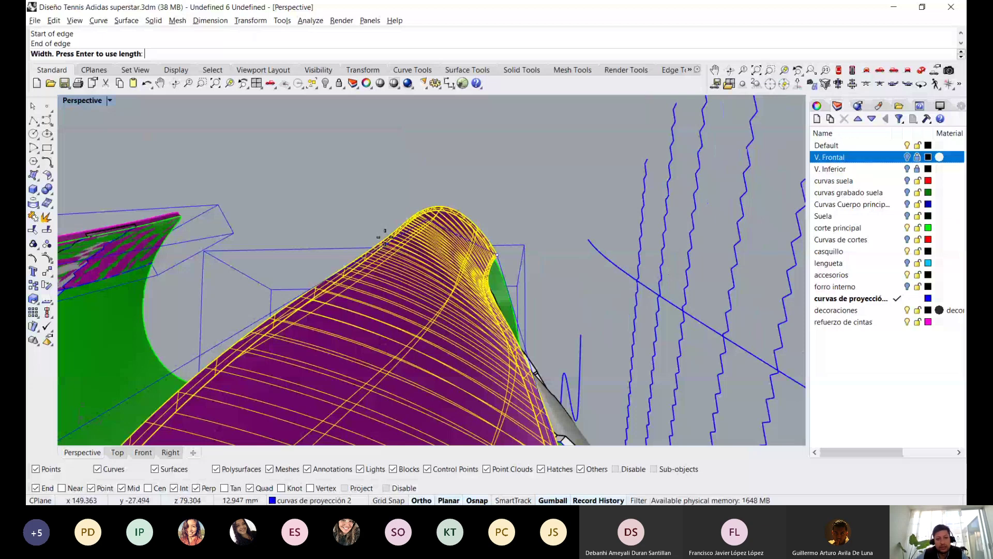
pyautogui.click(385, 239)
pyautogui.moveTo(385, 239); pyautogui.dragTo(328, 212, button='right')
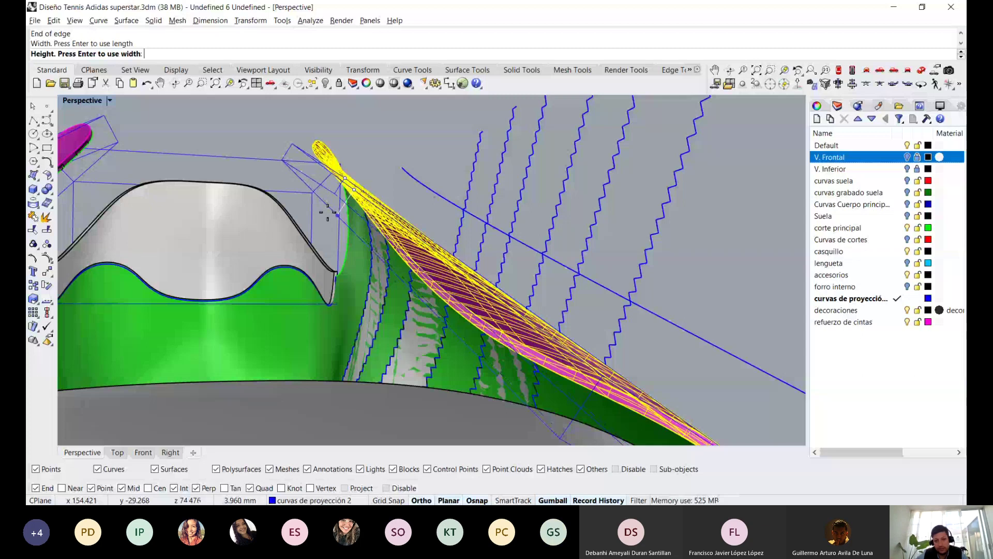
pyautogui.click(327, 212)
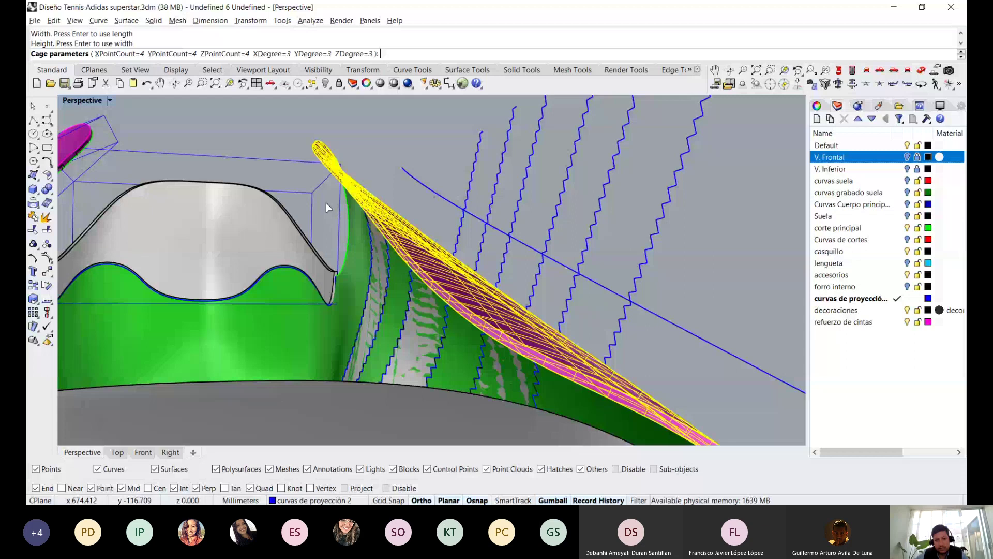
# Confirm the second cage's default parameters and undo the trial cage move
pyautogui.press('Return')
pyautogui.moveTo(327, 207)
pyautogui.mouseDown(button='right')
pyautogui.moveTo(451, 203)
pyautogui.moveTo(481, 280)
pyautogui.mouseUp(button='right')
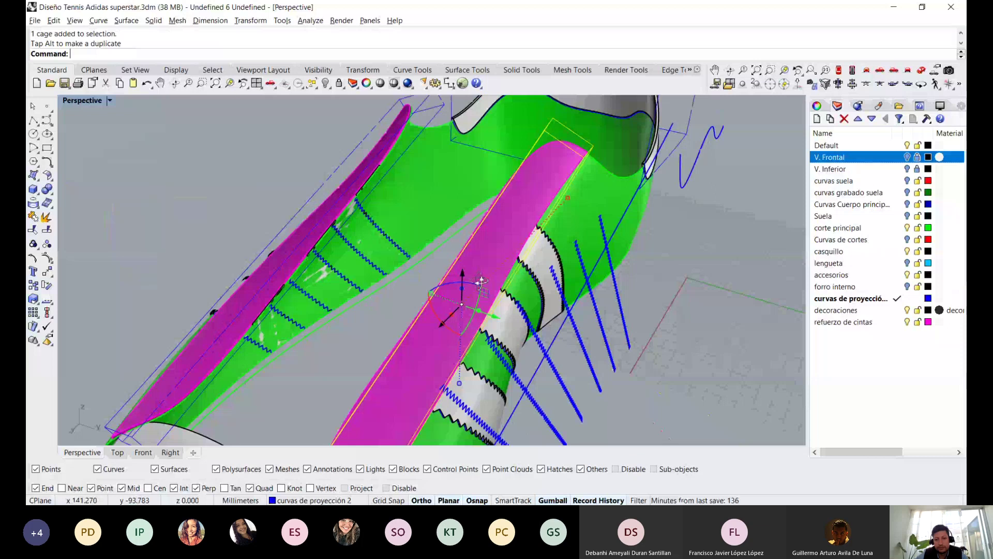
pyautogui.moveTo(481, 282); pyautogui.dragTo(512, 295, button='right')
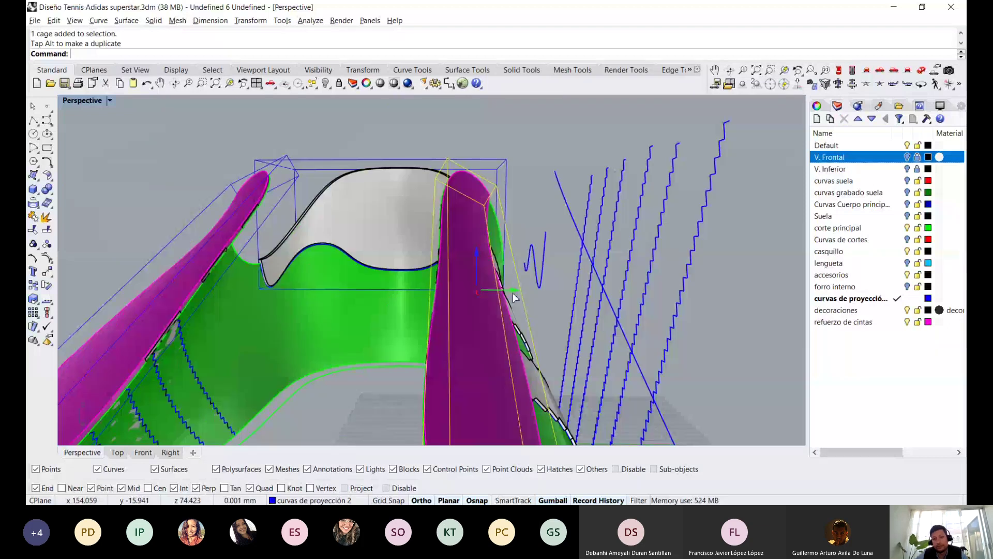
pyautogui.moveTo(514, 289); pyautogui.dragTo(499, 222, button='right')
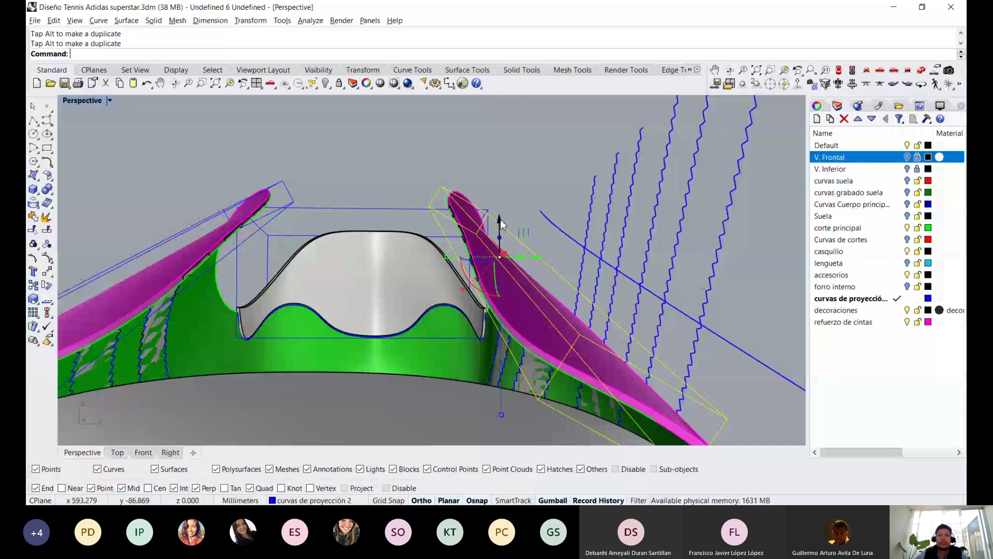
pyautogui.hotkey('ctrl', 'z')
pyautogui.moveTo(500, 223); pyautogui.dragTo(528, 243, button='right')
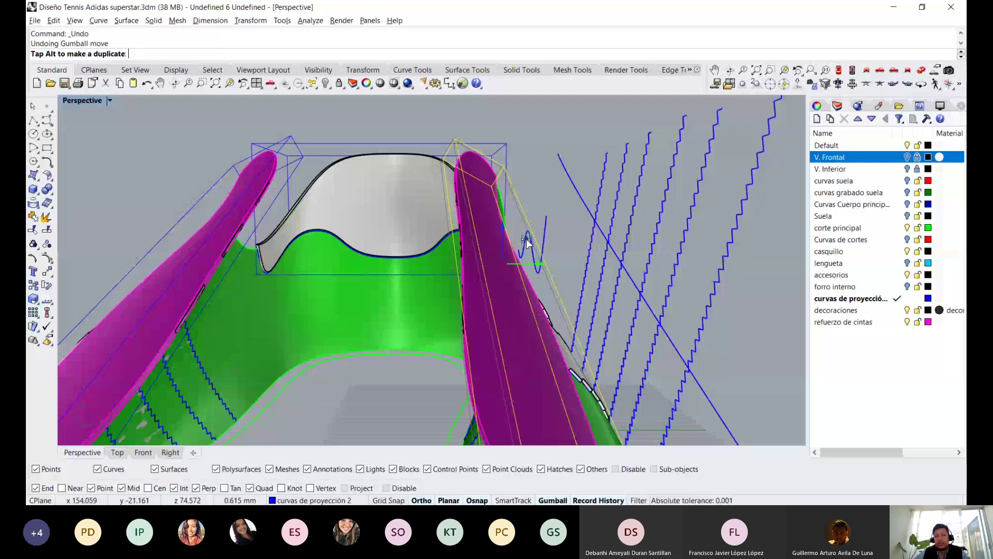
pyautogui.moveTo(527, 243)
pyautogui.mouseDown(button='right')
pyautogui.moveTo(381, 134)
pyautogui.moveTo(517, 176)
pyautogui.moveTo(520, 221)
pyautogui.moveTo(635, 219)
pyautogui.mouseUp(button='right')
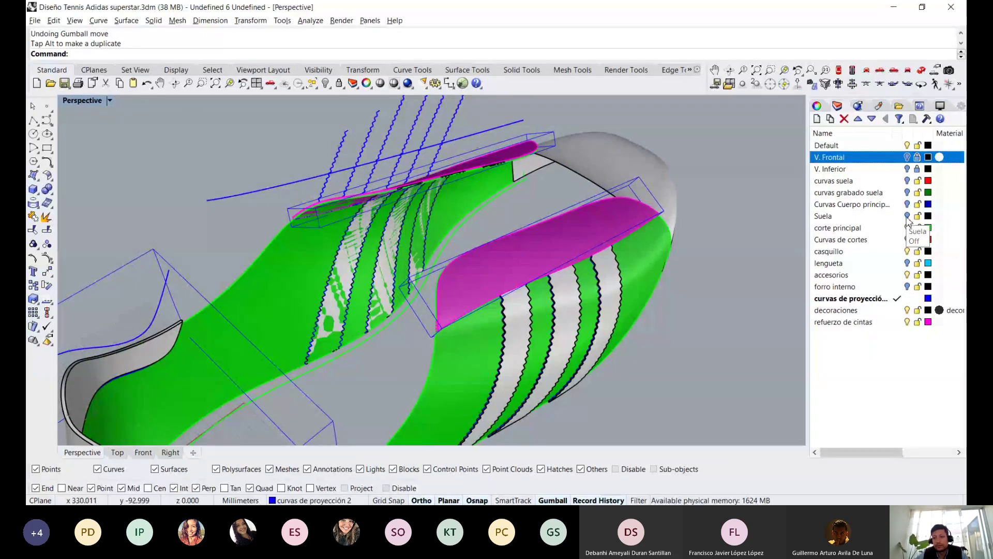
# Turn the Suela, lengueta and forro interno layers back on and show hidden objects
pyautogui.click(907, 217)
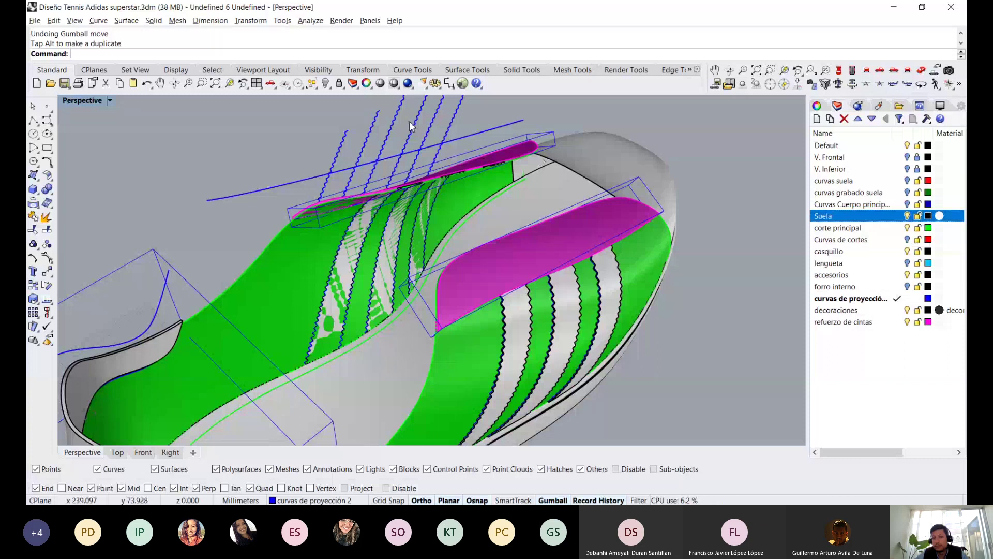
pyautogui.click(325, 83)
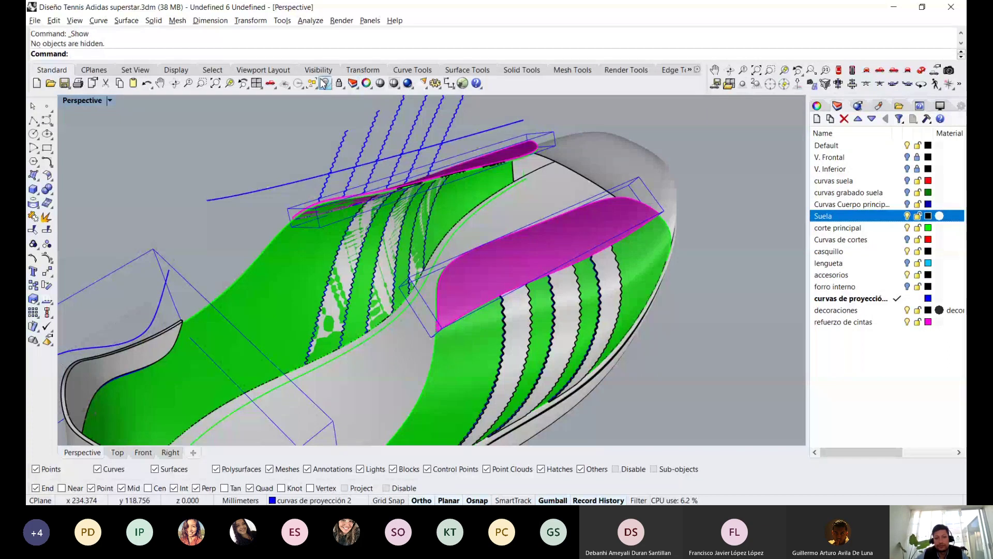
pyautogui.click(908, 263)
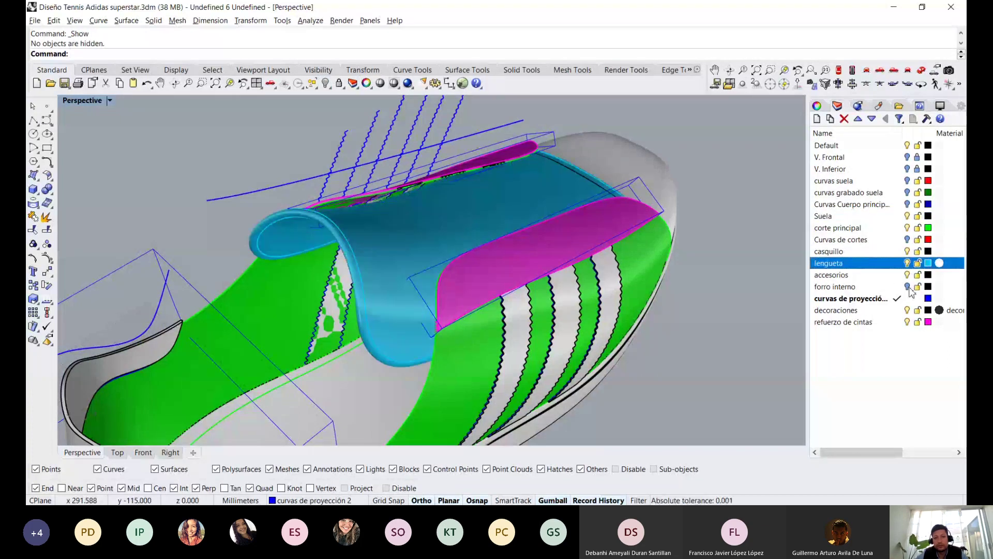
pyautogui.click(908, 286)
# Preview the shoe in Rendered display beside the reference photo, then return to Shaded
pyautogui.moveTo(569, 259)
pyautogui.mouseDown(button='right')
pyautogui.moveTo(478, 253)
pyautogui.moveTo(375, 228)
pyautogui.mouseUp(button='right')
pyautogui.hotkey('ctrl', 'alt', 'r')
pyautogui.scroll(5, 375, 228)
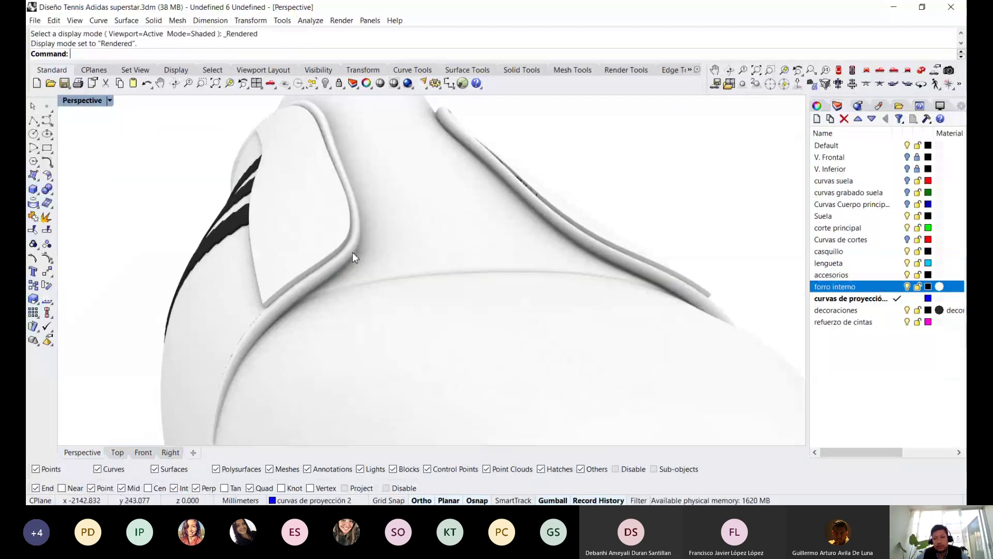
pyautogui.scroll(-5, 352, 253)
pyautogui.moveTo(371, 262); pyautogui.dragTo(424, 288, button='right')
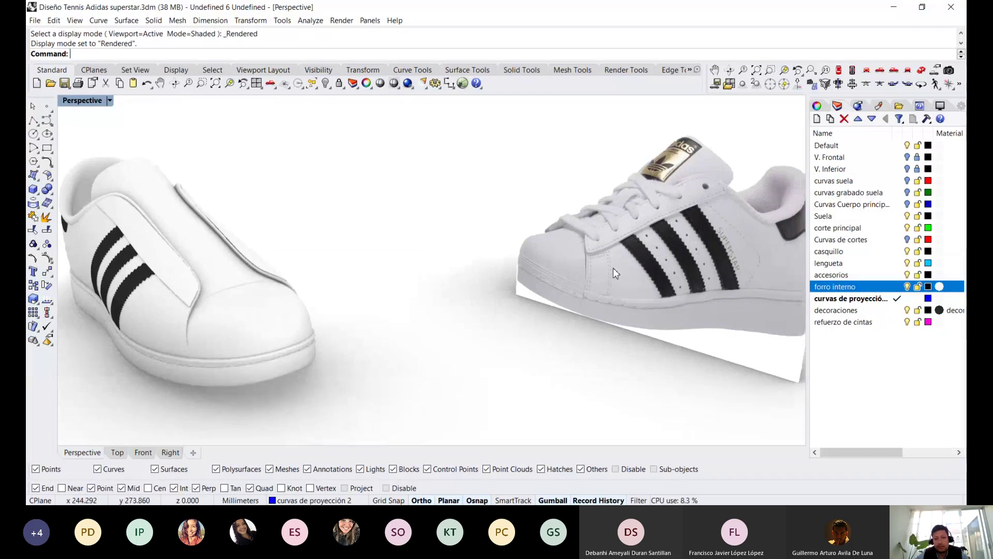
pyautogui.scroll(3, 614, 268)
pyautogui.scroll(-5, 560, 249)
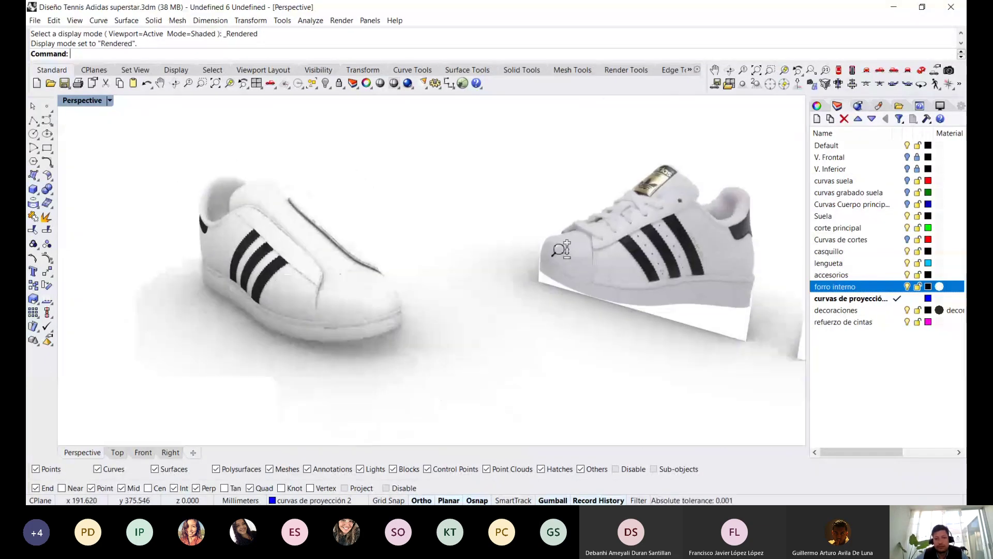
pyautogui.scroll(4, 262, 266)
pyautogui.scroll(2, 277, 251)
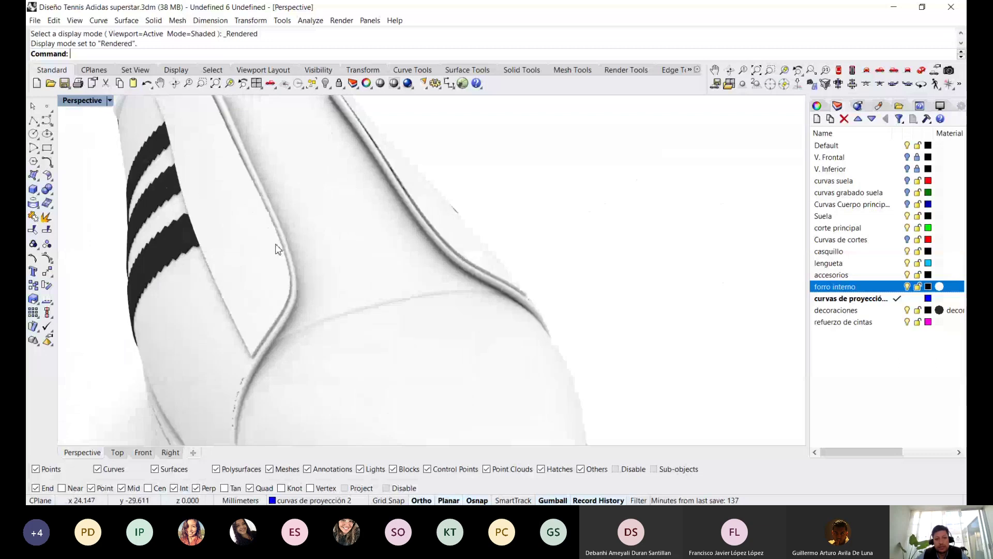
pyautogui.scroll(-1, 278, 250)
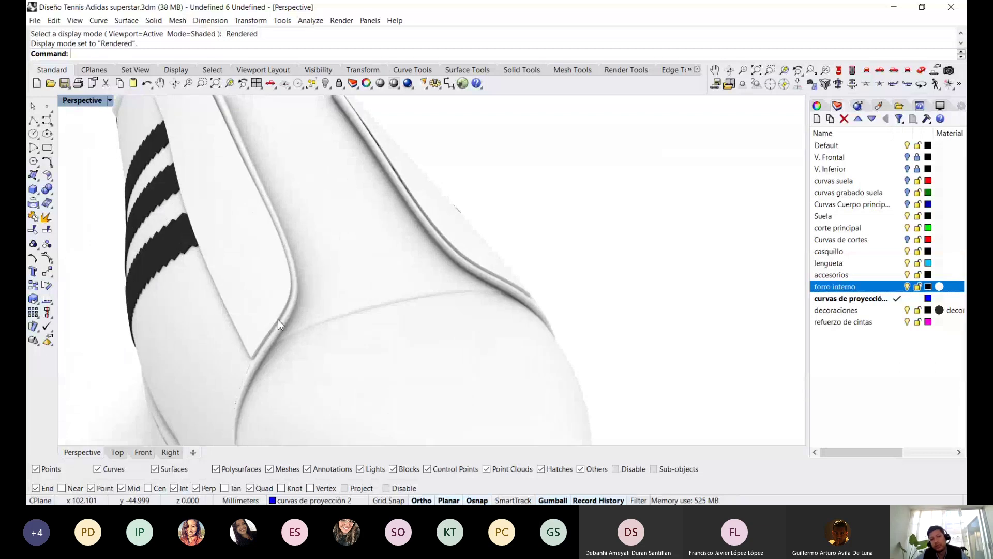
pyautogui.moveTo(278, 319)
pyautogui.mouseDown(button='right')
pyautogui.moveTo(227, 281)
pyautogui.moveTo(260, 263)
pyautogui.moveTo(324, 290)
pyautogui.mouseUp(button='right')
pyautogui.hotkey('ctrl', 'alt', 's')
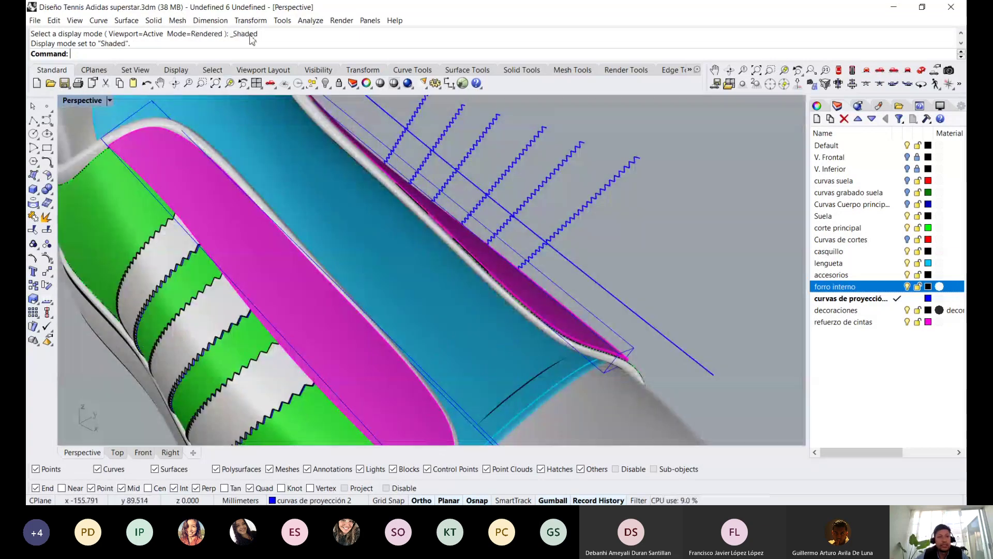
# Bind the magenta strip to its box cage with CageEdit using the Global region
pyautogui.click(250, 20)
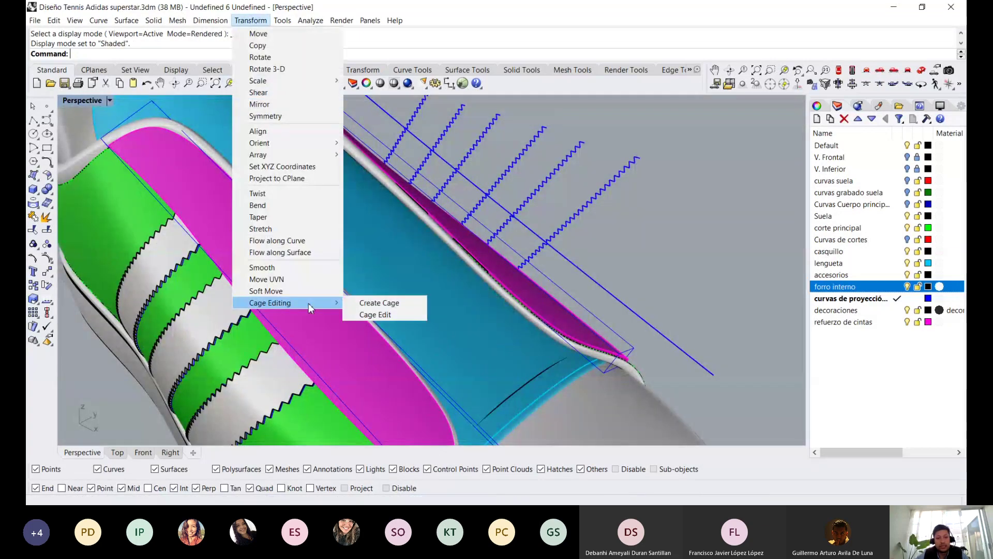
pyautogui.moveTo(279, 303)
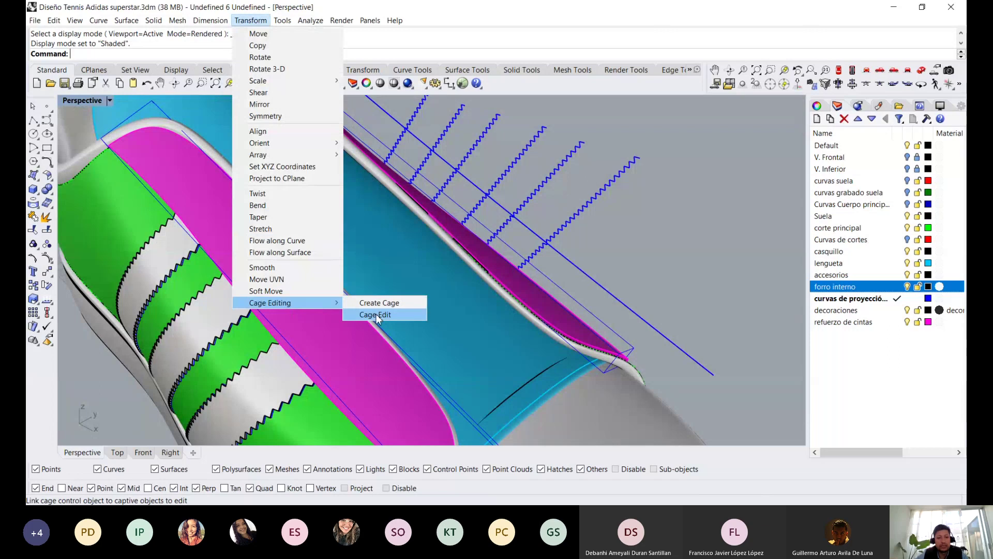
pyautogui.click(376, 318)
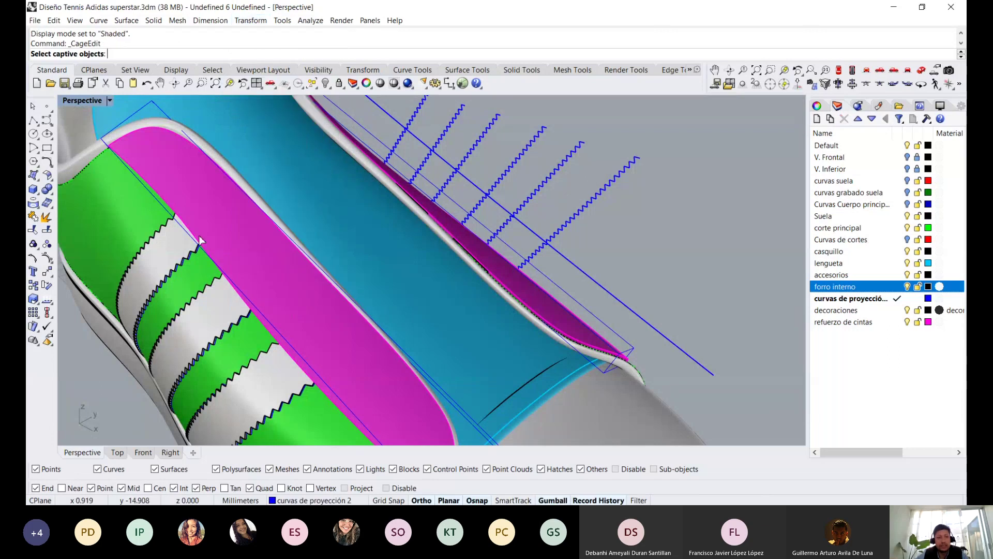
pyautogui.moveTo(199, 235); pyautogui.dragTo(325, 241, button='right')
pyautogui.scroll(3, 325, 241)
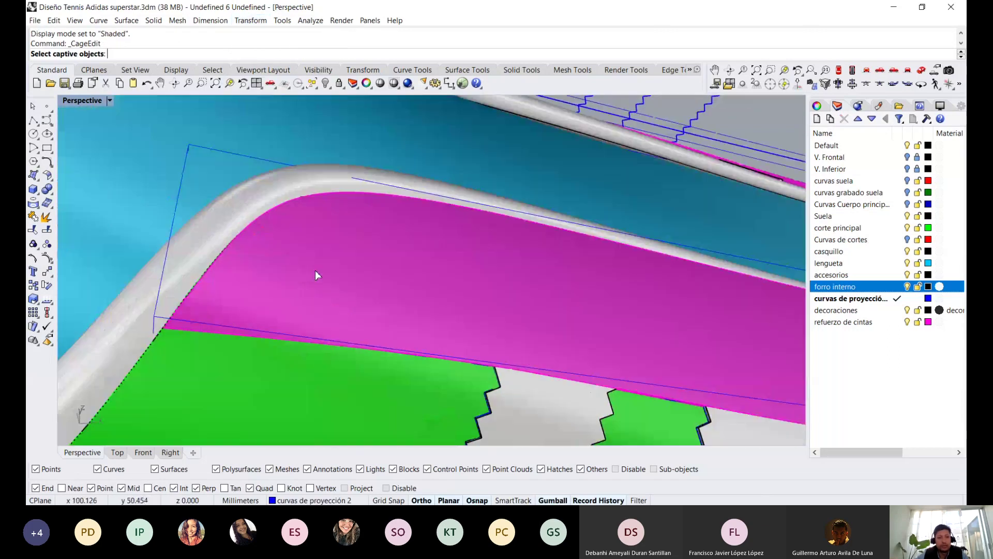
pyautogui.click(316, 270)
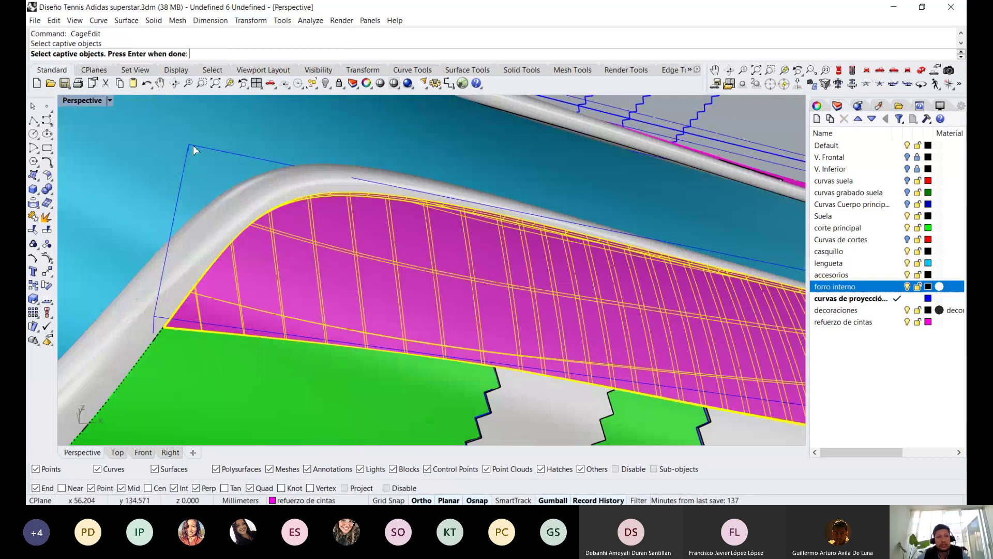
pyautogui.press('Return')
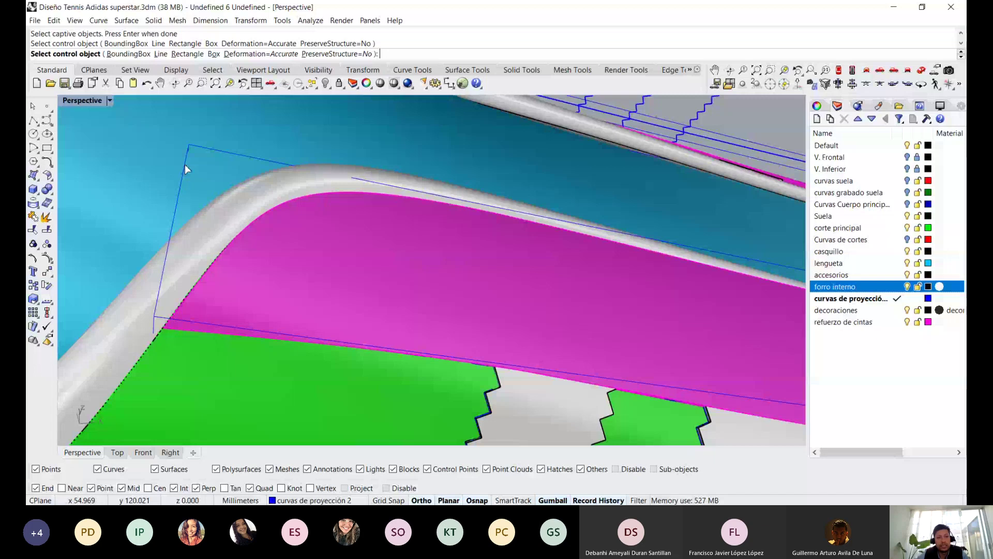
pyautogui.click(185, 167)
pyautogui.scroll(-5, 185, 166)
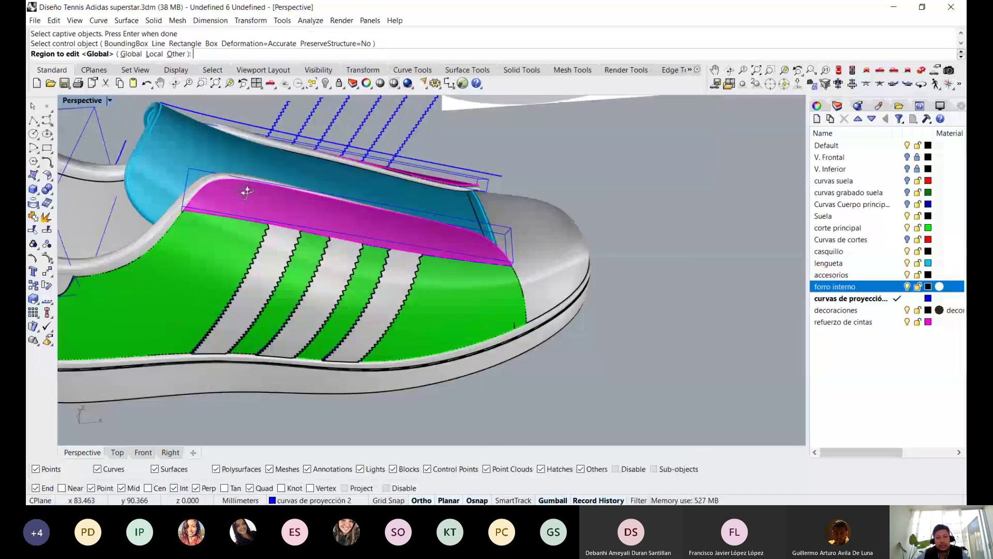
pyautogui.moveTo(247, 192)
pyautogui.mouseDown(button='right')
pyautogui.moveTo(526, 159)
pyautogui.moveTo(526, 170)
pyautogui.mouseUp(button='right')
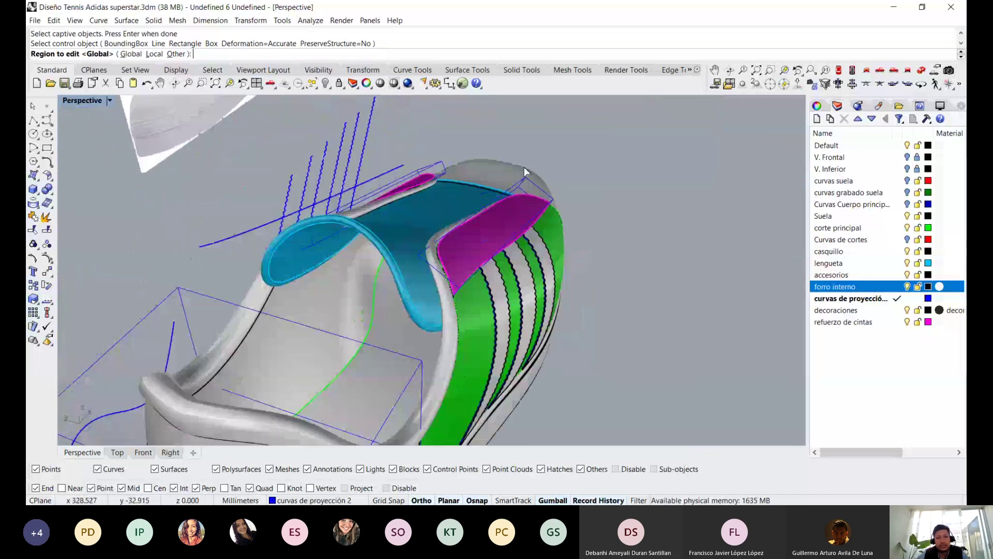
pyautogui.press('Return')
pyautogui.moveTo(525, 166)
pyautogui.mouseDown(button='right')
pyautogui.moveTo(299, 206)
pyautogui.moveTo(437, 176)
pyautogui.moveTo(319, 280)
pyautogui.mouseUp(button='right')
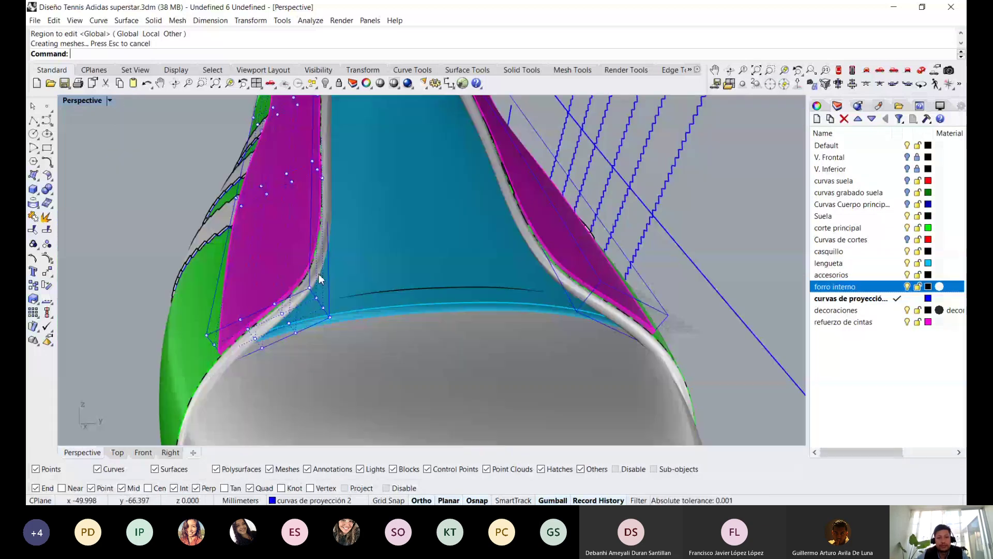
# Select the 16 cage points around the end of the magenta strip
pyautogui.scroll(2, 319, 279)
pyautogui.click(313, 290)
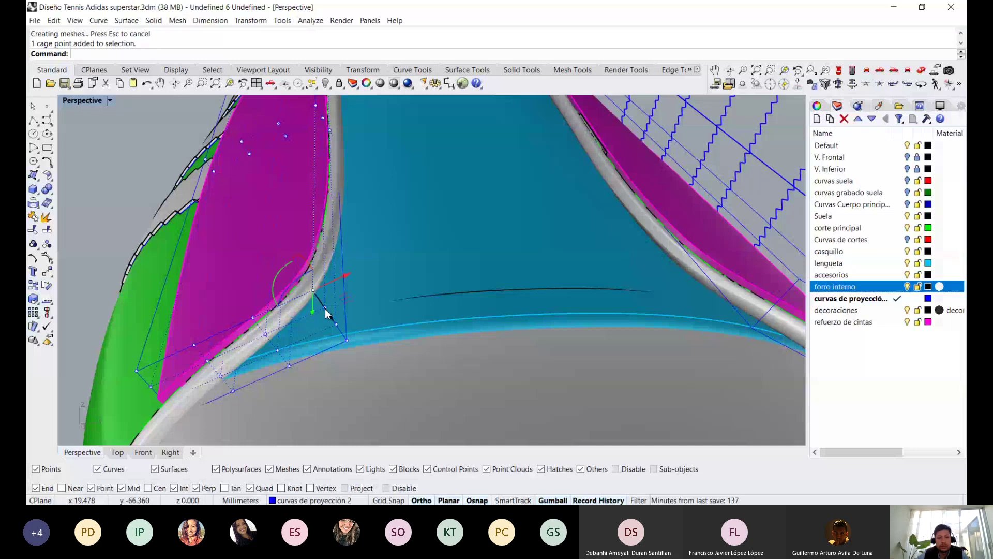
pyautogui.moveTo(326, 313); pyautogui.dragTo(320, 276, button='right')
pyautogui.click(315, 275)
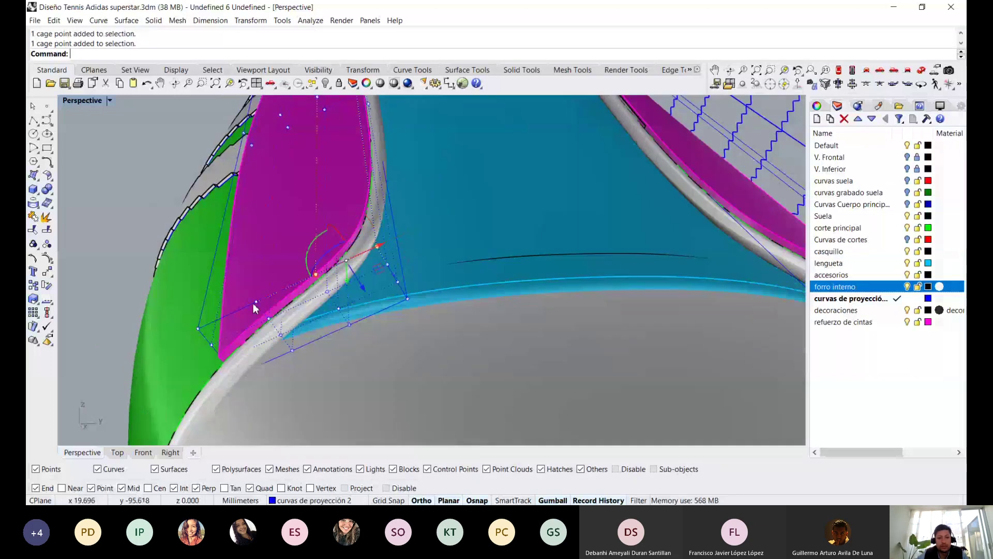
pyautogui.moveTo(258, 316); pyautogui.dragTo(344, 277, button='right')
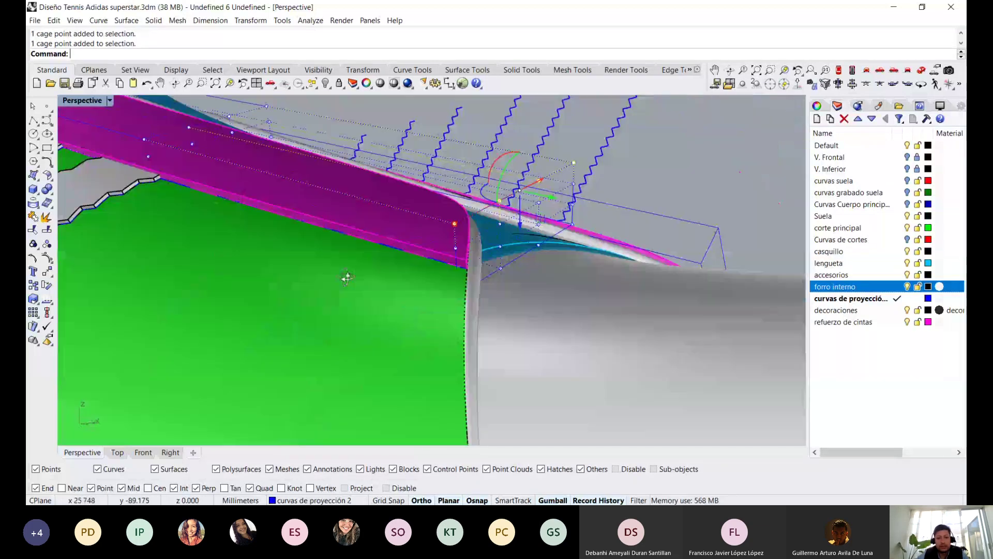
pyautogui.moveTo(552, 206)
pyautogui.mouseDown(button='right')
pyautogui.moveTo(578, 224)
pyautogui.moveTo(559, 230)
pyautogui.moveTo(313, 179)
pyautogui.mouseUp(button='right')
pyautogui.scroll(2, 579, 224)
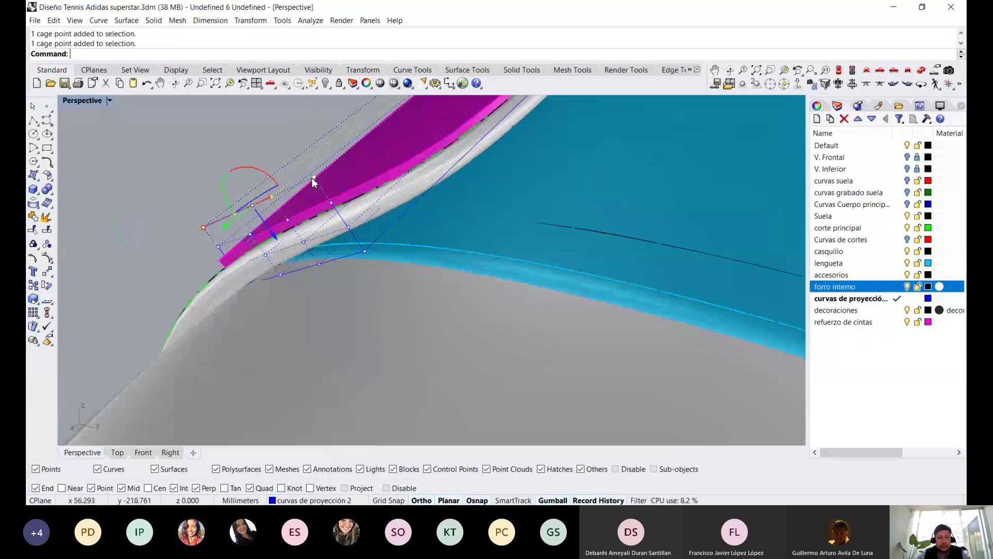
pyautogui.moveTo(170, 237)
pyautogui.mouseDown(button='right')
pyautogui.moveTo(235, 272)
pyautogui.moveTo(193, 265)
pyautogui.mouseUp(button='right')
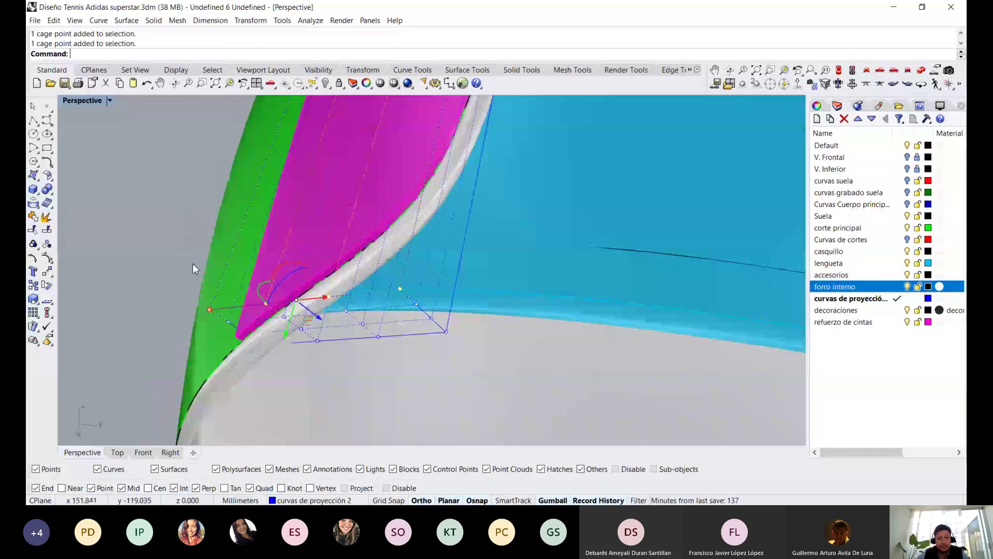
pyautogui.moveTo(144, 300); pyautogui.dragTo(420, 369)
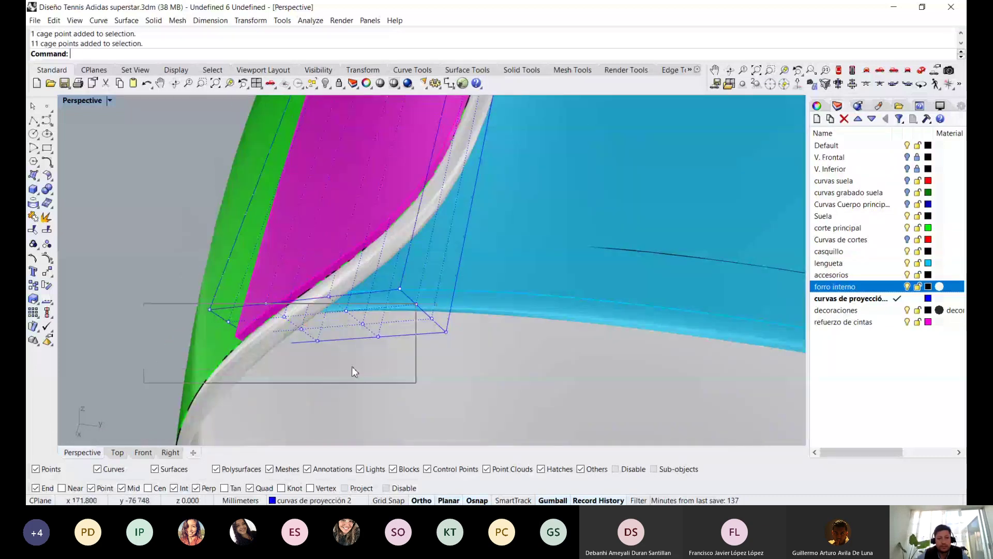
pyautogui.moveTo(143, 270); pyautogui.dragTo(471, 389)
pyautogui.moveTo(439, 365); pyautogui.dragTo(322, 232, button='right')
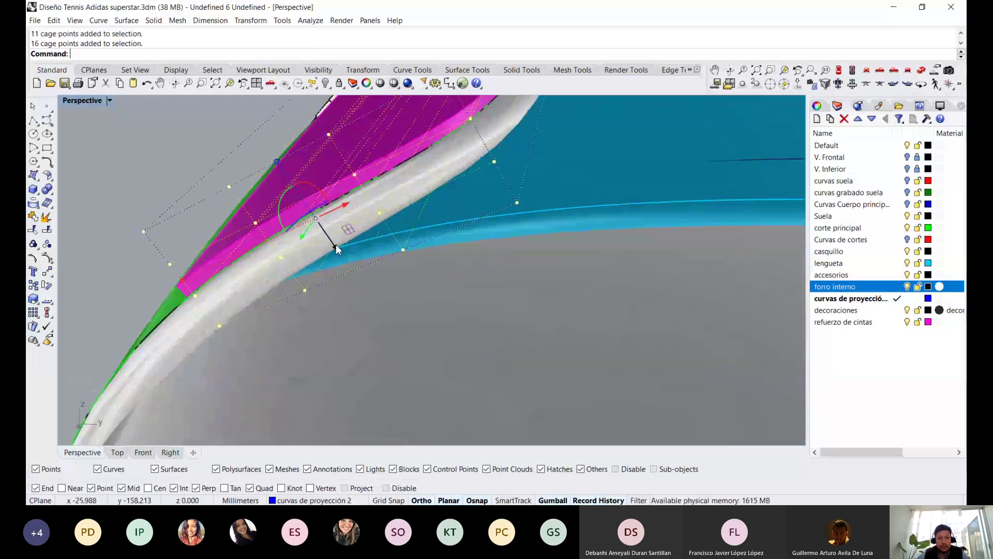
# Move the selected cage points vertically to reshape the strip end near the toe-cap seam
pyautogui.moveTo(336, 244)
pyautogui.mouseDown()
pyautogui.moveTo(342, 256)
pyautogui.moveTo(331, 256)
pyautogui.mouseUp()
pyautogui.moveTo(331, 256); pyautogui.dragTo(576, 201, button='right')
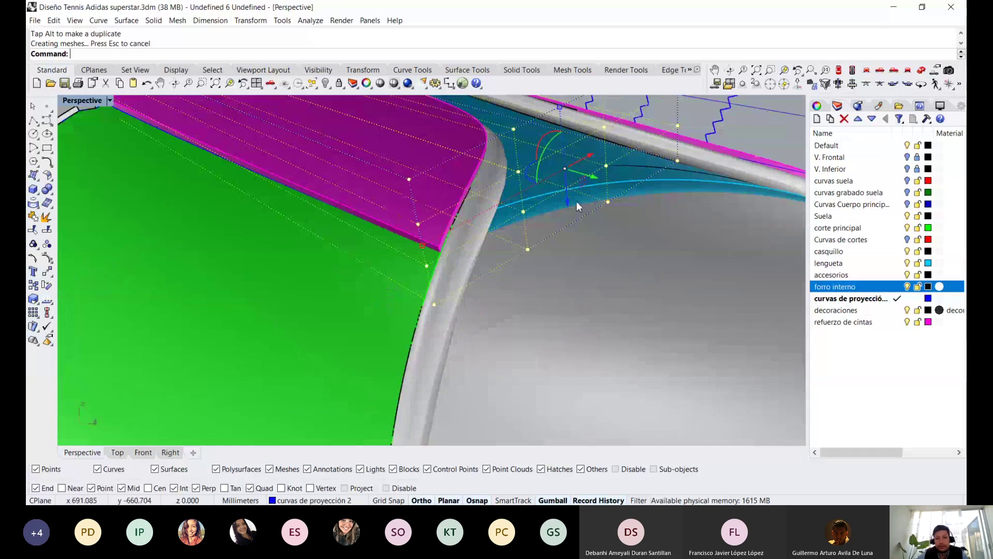
pyautogui.moveTo(598, 178); pyautogui.dragTo(601, 180)
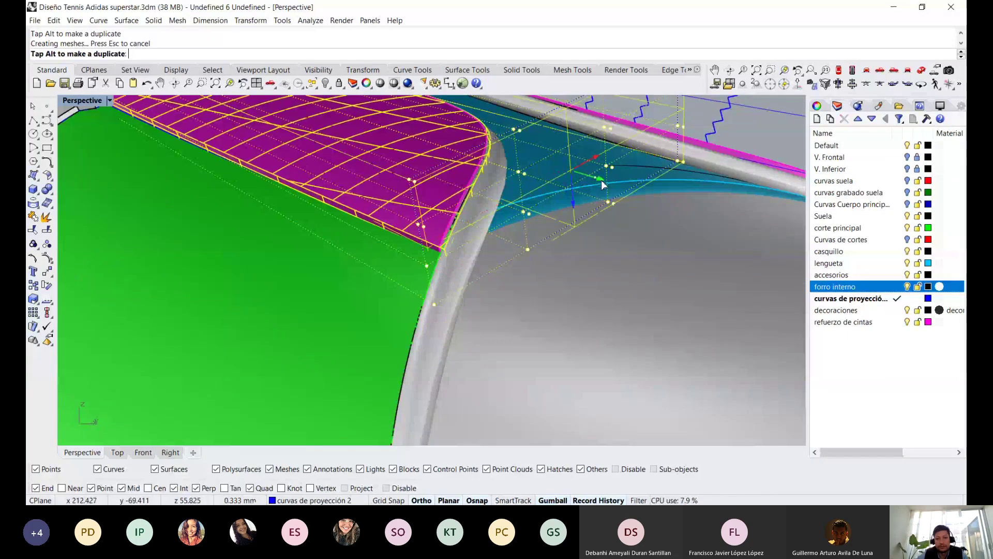
pyautogui.moveTo(536, 219); pyautogui.dragTo(547, 221, button='right')
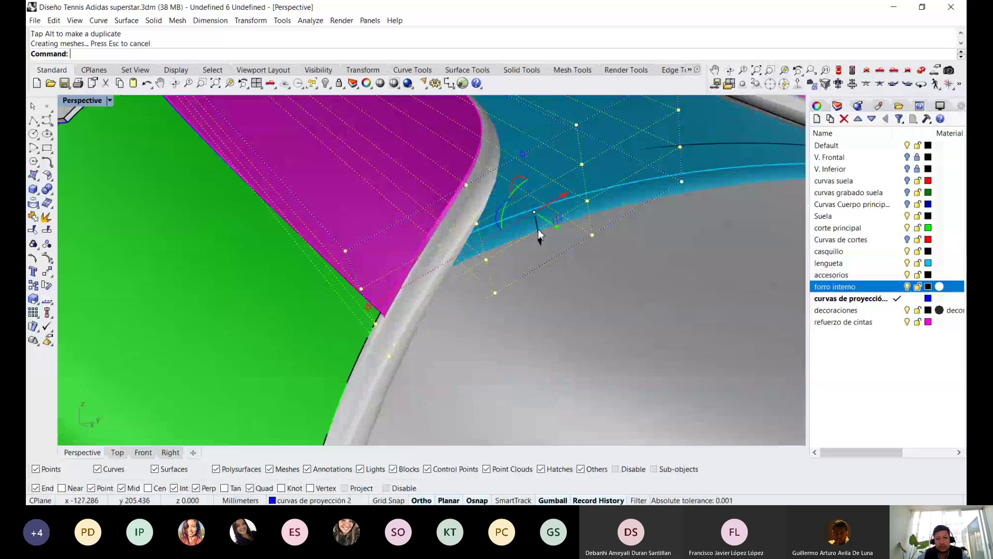
pyautogui.moveTo(538, 235); pyautogui.dragTo(536, 240)
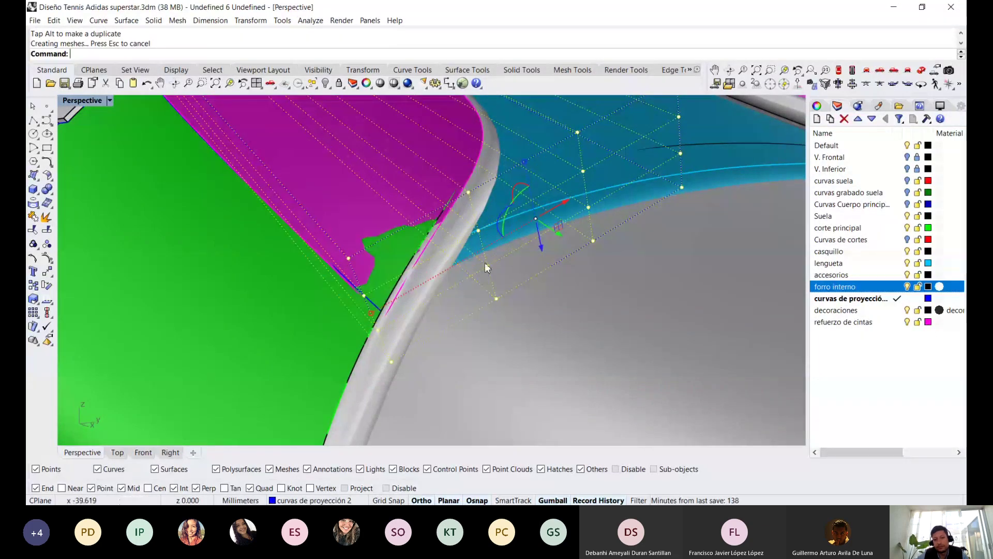
pyautogui.moveTo(485, 268)
pyautogui.mouseDown(button='right')
pyautogui.moveTo(470, 263)
pyautogui.moveTo(595, 181)
pyautogui.moveTo(464, 256)
pyautogui.mouseUp(button='right')
# Check the seam in Rendered, return to Shaded, and select a V row of cage points with SelV
pyautogui.hotkey('ctrl', 'alt', 'r')
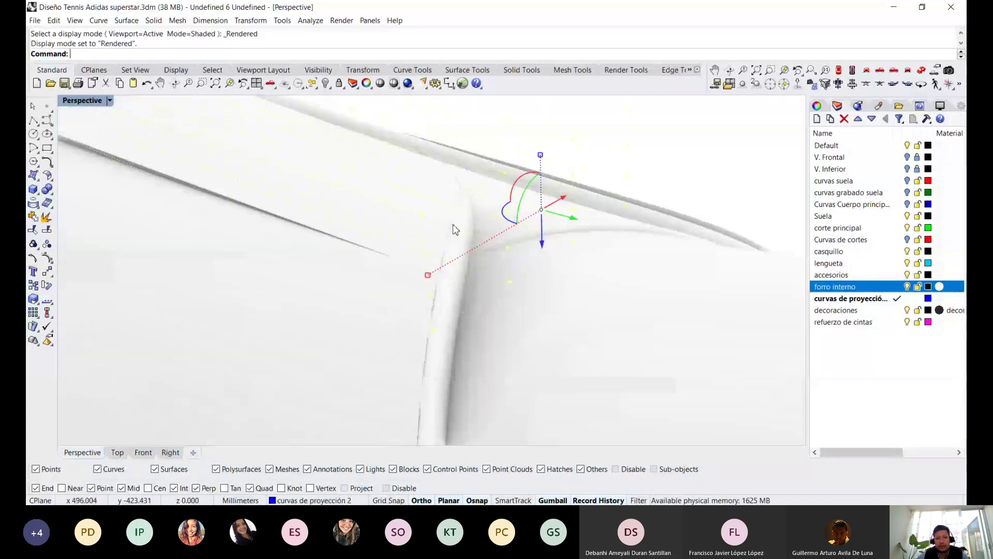
pyautogui.moveTo(470, 282)
pyautogui.mouseDown(button='right')
pyautogui.moveTo(448, 279)
pyautogui.moveTo(425, 293)
pyautogui.mouseUp(button='right')
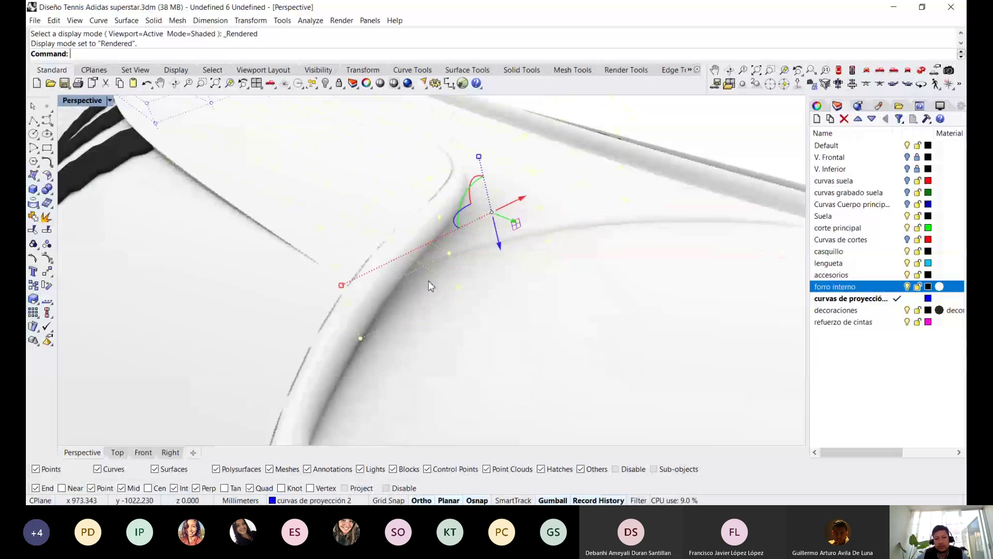
pyautogui.hotkey('ctrl', 'alt', 's')
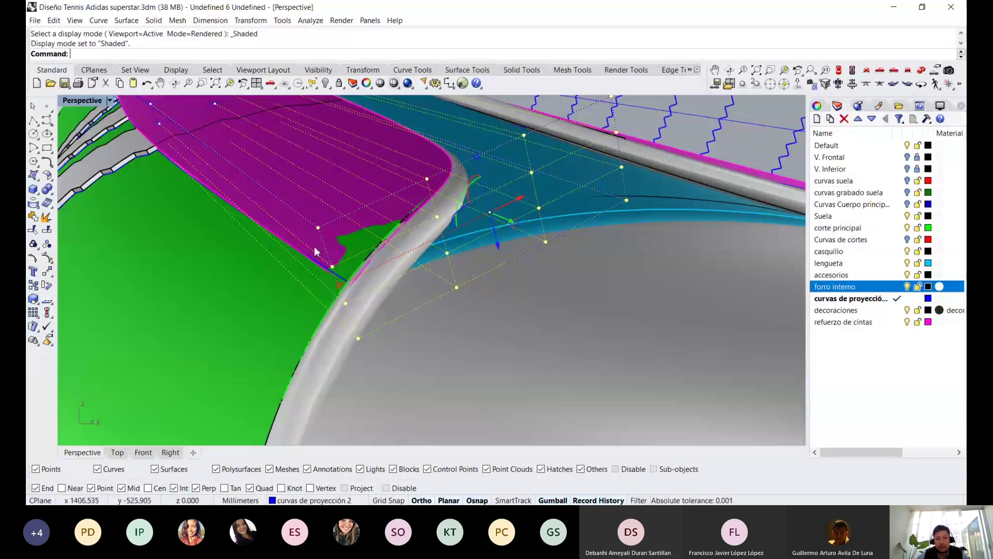
pyautogui.click(319, 229)
pyautogui.scroll(3, 321, 230)
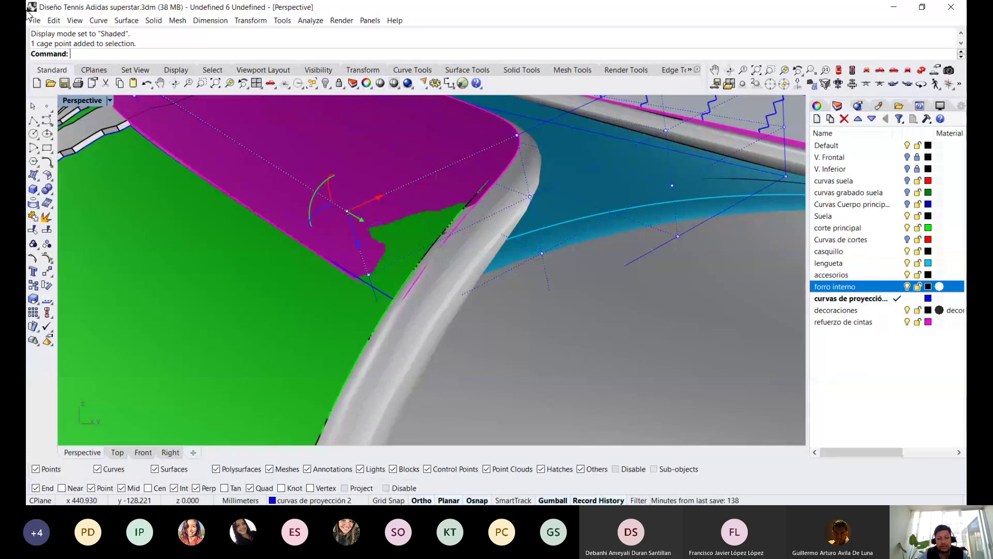
pyautogui.write('SelV')
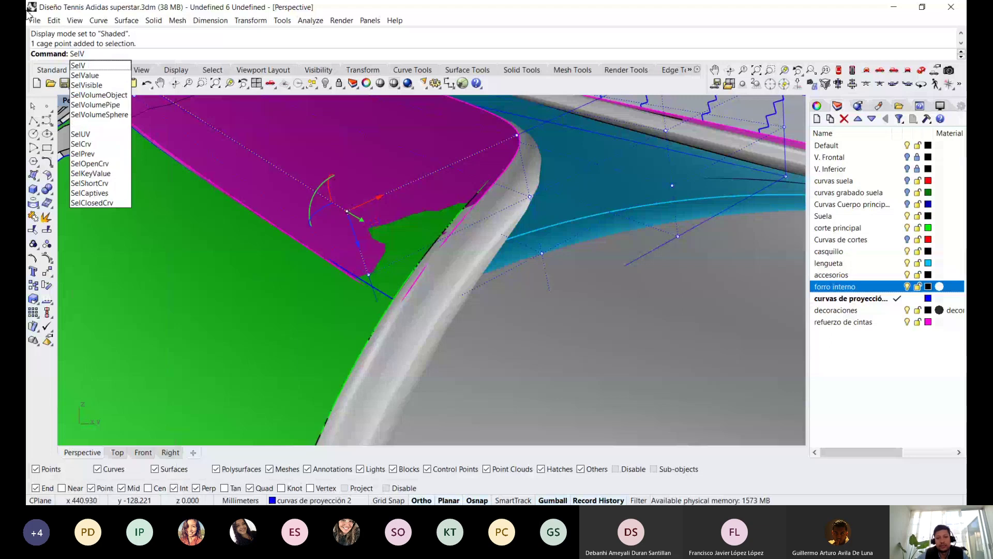
pyautogui.press('Return')
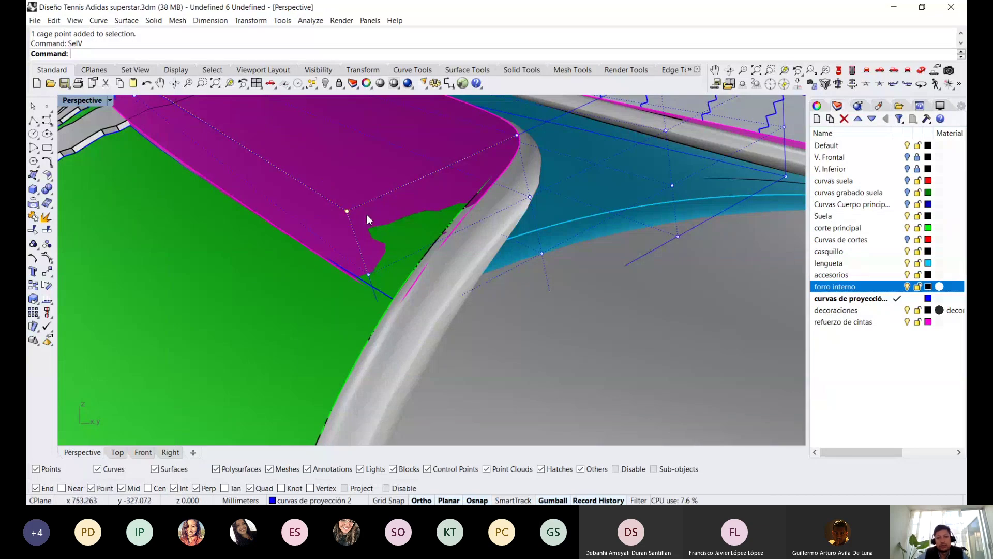
# Select a U row of cage points with SelU and zoom out to the whole shoe
pyautogui.keyDown('shift'); pyautogui.moveTo(377, 222); pyautogui.dragTo(416, 315, button='right'); pyautogui.keyUp('shift')
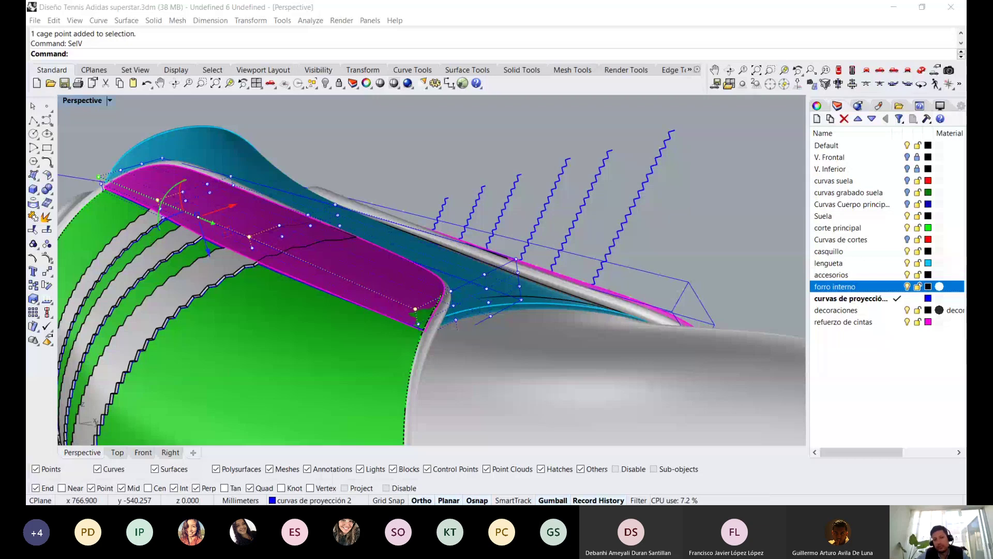
pyautogui.click(431, 318)
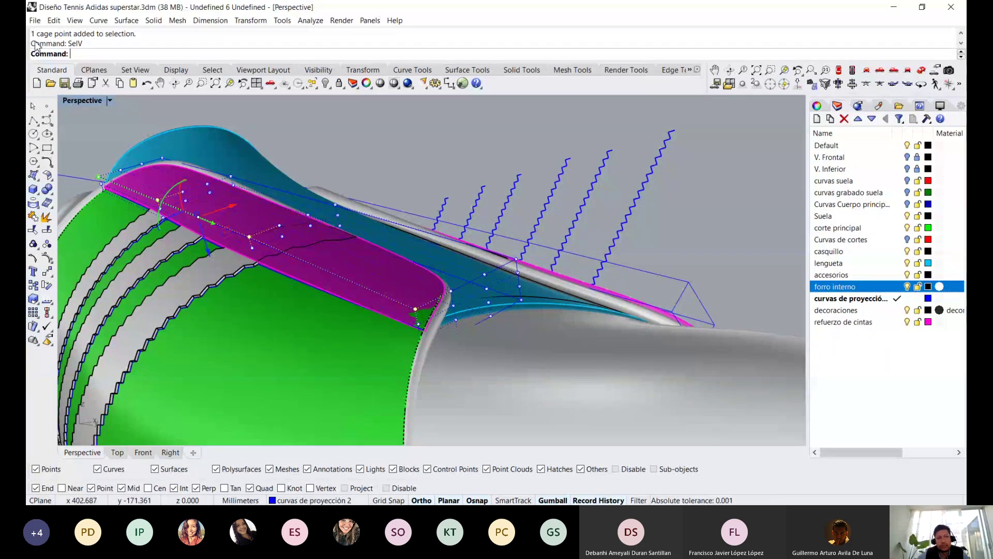
pyautogui.write('SelU')
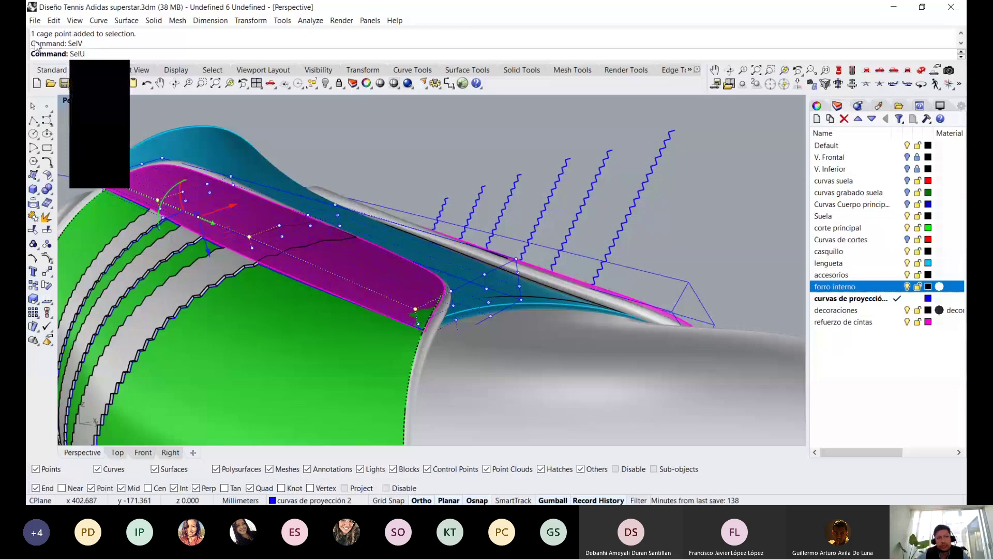
pyautogui.press('Return')
pyautogui.scroll(-5, 290, 244)
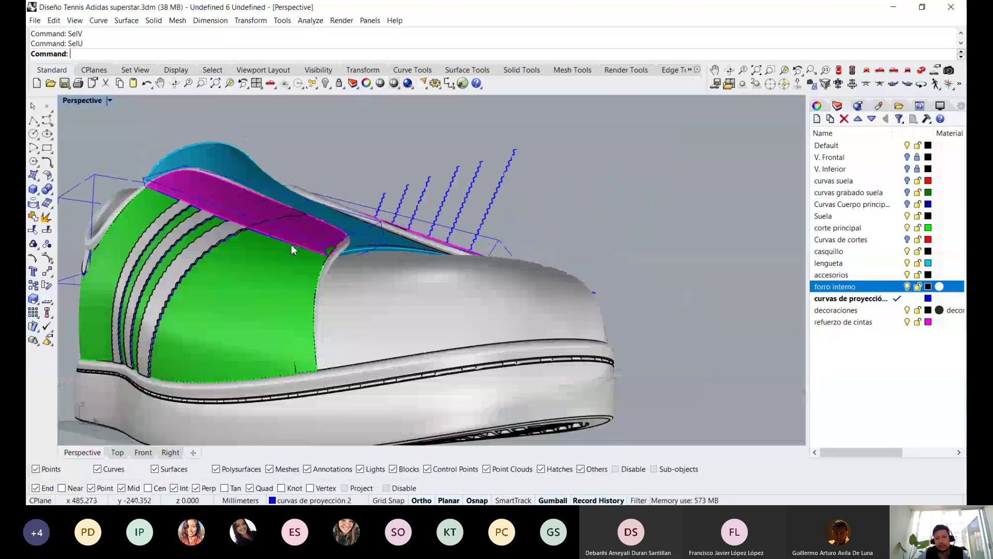
# Show the cage control points and select the strip-tip points with SelU
pyautogui.scroll(5, 291, 244)
pyautogui.keyDown('shift'); pyautogui.click(325, 235); pyautogui.keyUp('shift')
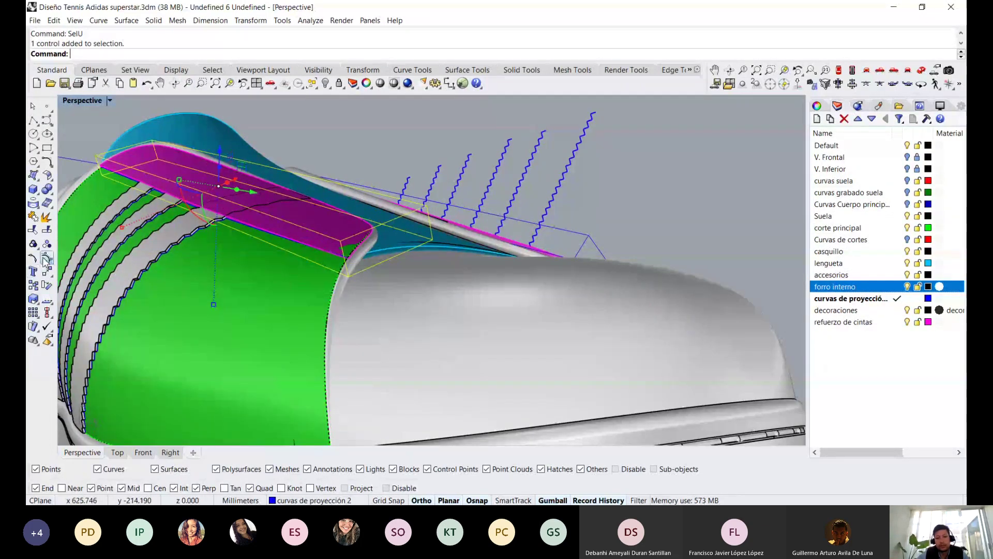
pyautogui.press('F10')
pyautogui.click(341, 242)
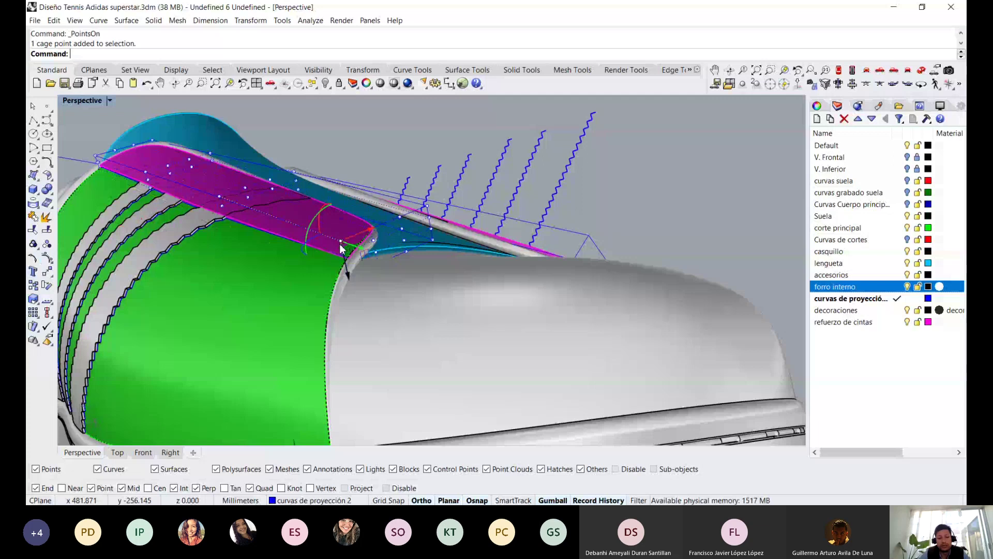
pyautogui.write('SelU')
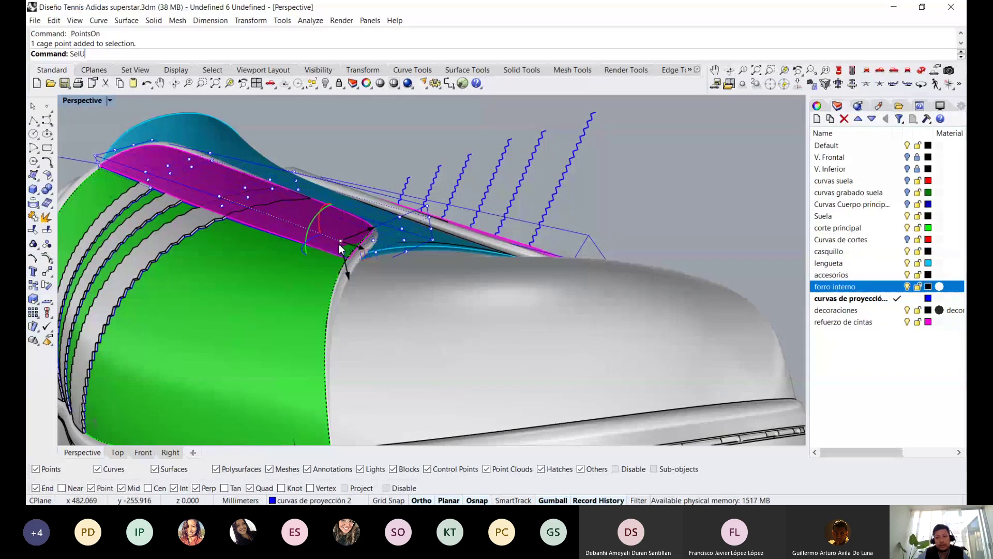
pyautogui.press('Return')
pyautogui.scroll(1, 358, 242)
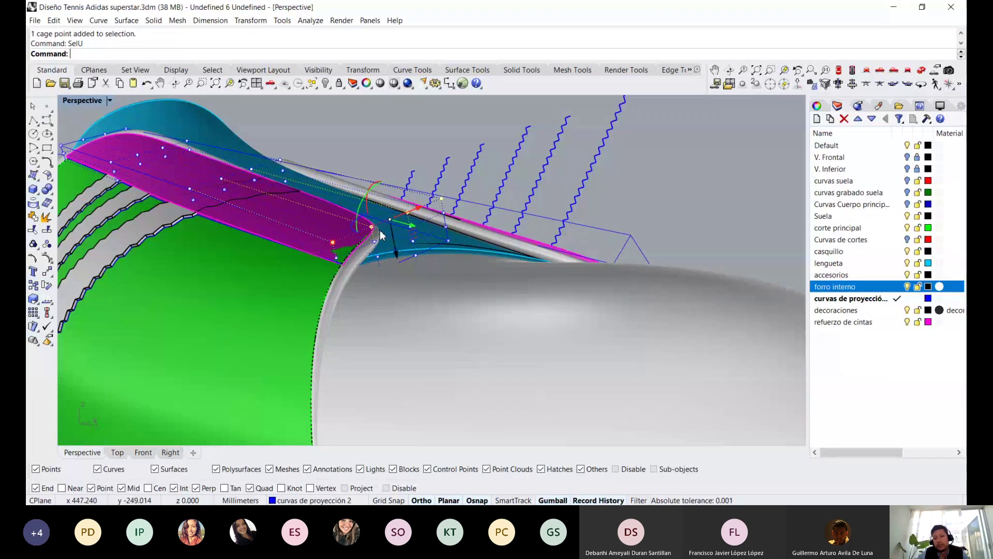
pyautogui.scroll(2, 334, 248)
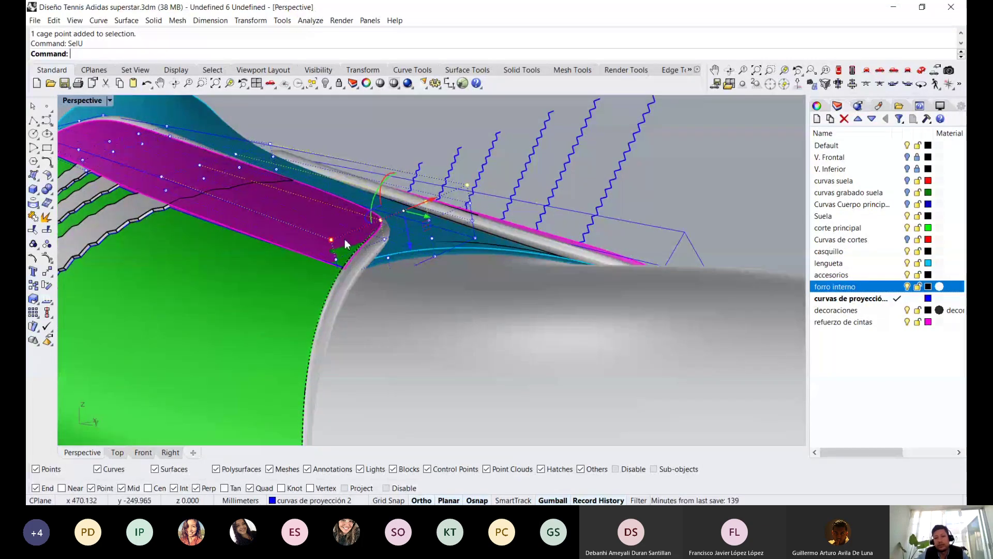
pyautogui.click(331, 240)
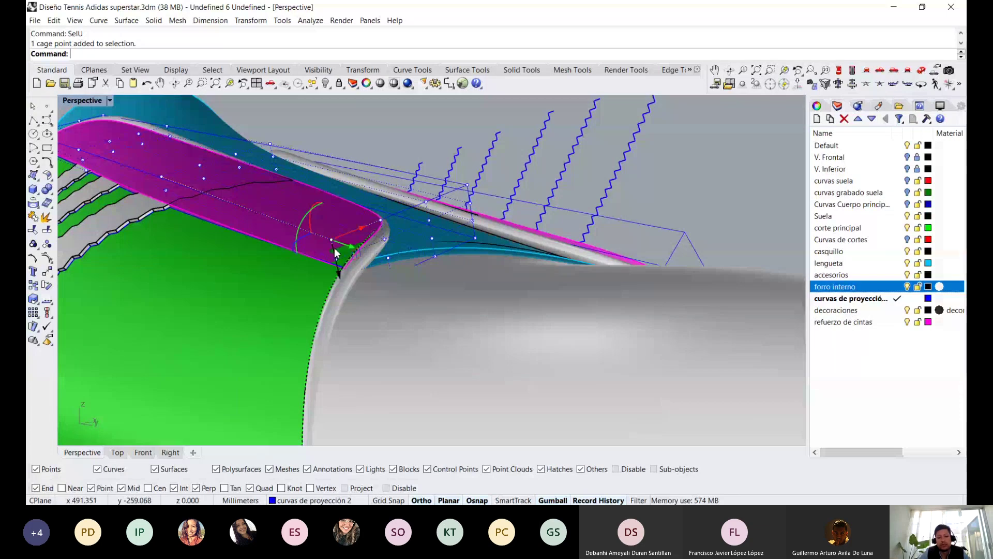
pyautogui.write('Sel')
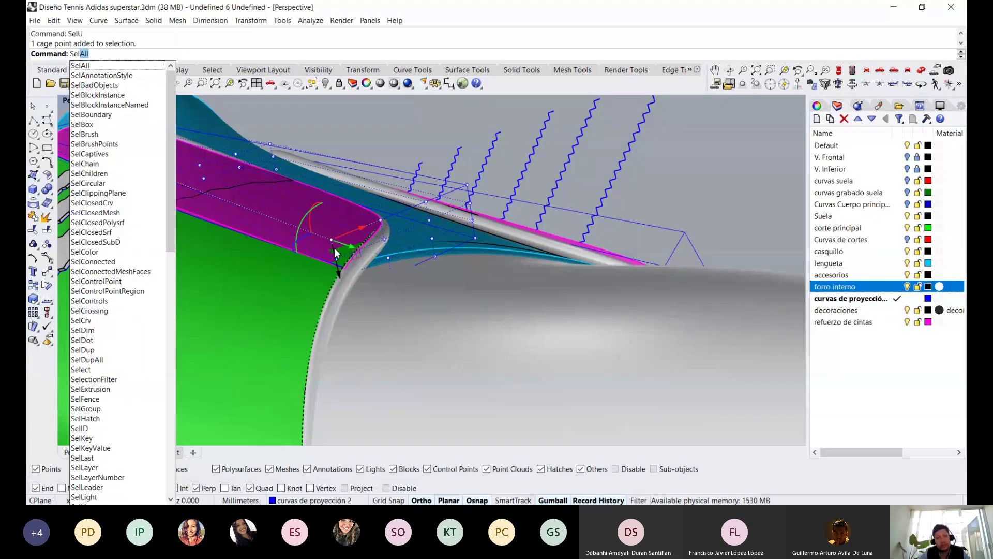
pyautogui.write('z')
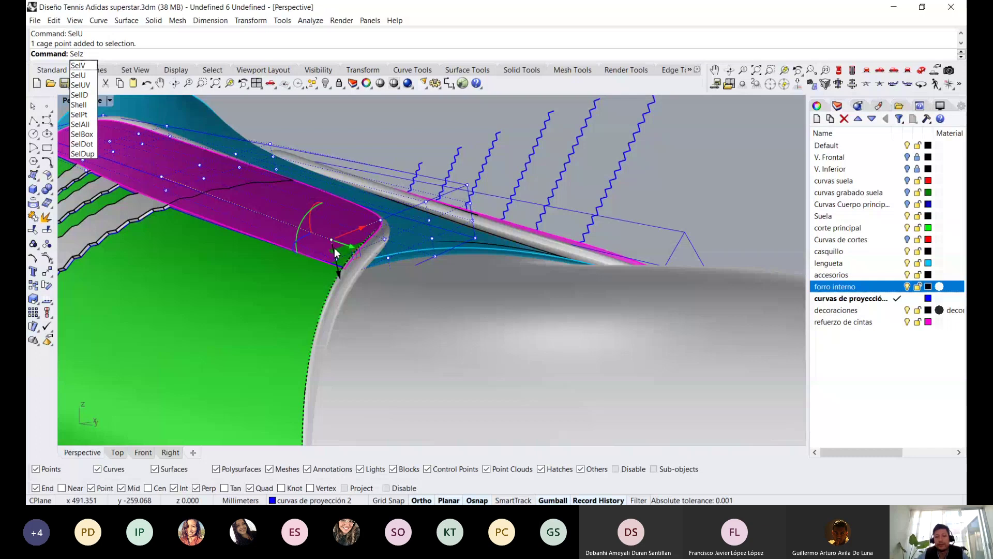
pyautogui.press('Escape')
# Drag four tip cage points so the magenta strip's end sits flush against the seam
pyautogui.moveTo(288, 249)
pyautogui.mouseDown(button='right')
pyautogui.moveTo(366, 279)
pyautogui.moveTo(308, 247)
pyautogui.mouseUp(button='right')
pyautogui.scroll(5, 310, 233)
pyautogui.moveTo(298, 230); pyautogui.dragTo(310, 253)
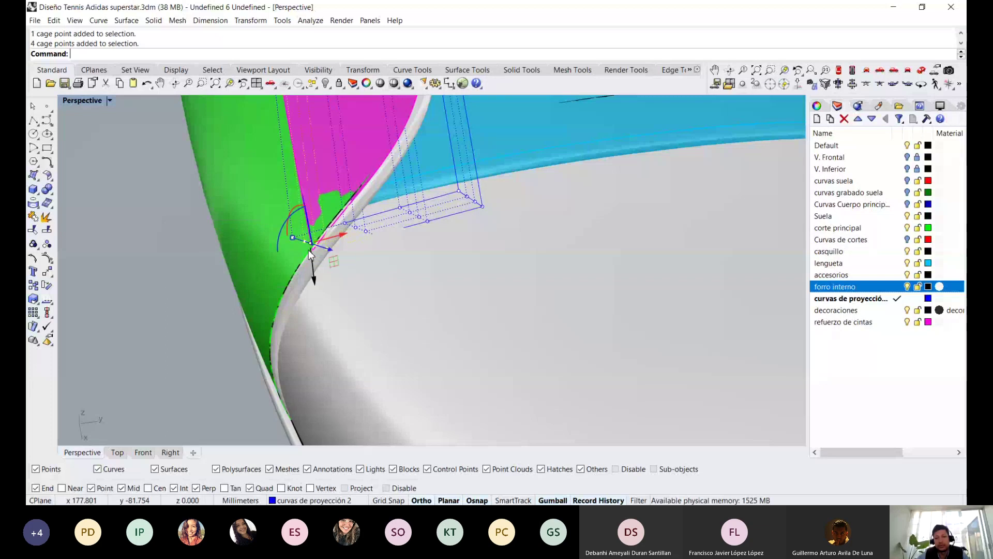
pyautogui.moveTo(309, 253); pyautogui.dragTo(379, 154, button='right')
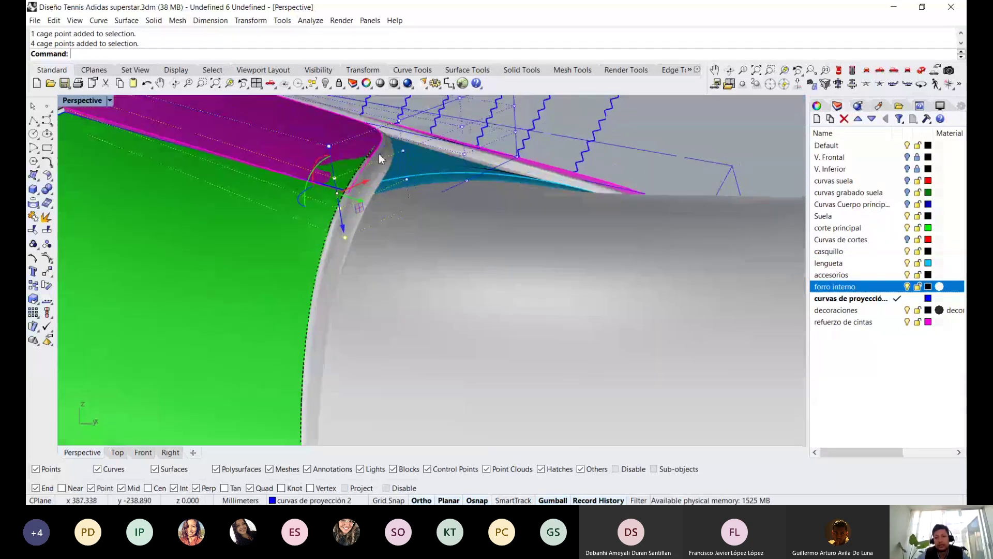
pyautogui.moveTo(343, 228); pyautogui.dragTo(344, 243)
pyautogui.press('Escape')
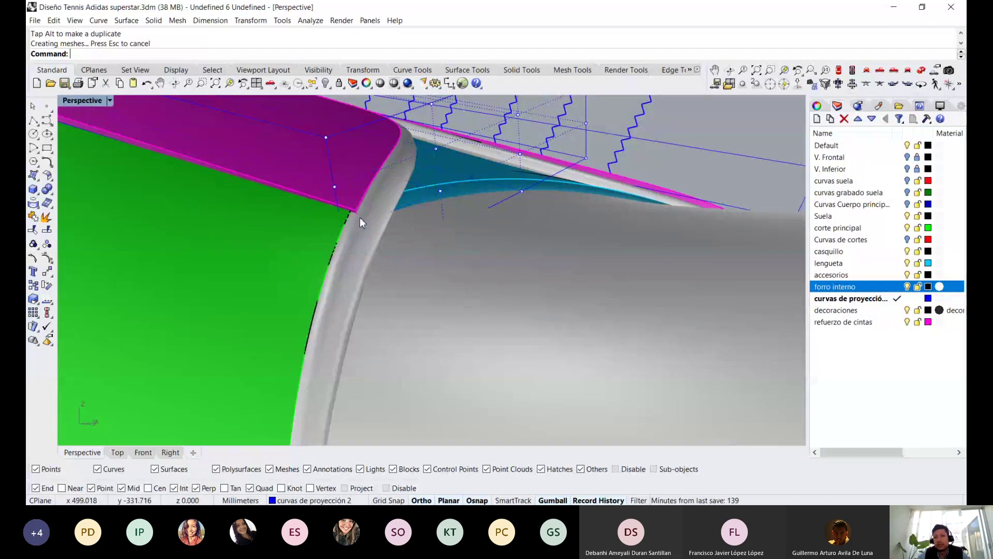
pyautogui.moveTo(359, 218)
pyautogui.mouseDown(button='right')
pyautogui.moveTo(359, 162)
pyautogui.moveTo(396, 145)
pyautogui.moveTo(333, 284)
pyautogui.moveTo(346, 238)
pyautogui.moveTo(365, 241)
pyautogui.mouseUp(button='right')
# Zoom in on the left magenta strip and select cage points along its edge
pyautogui.scroll(3, 365, 241)
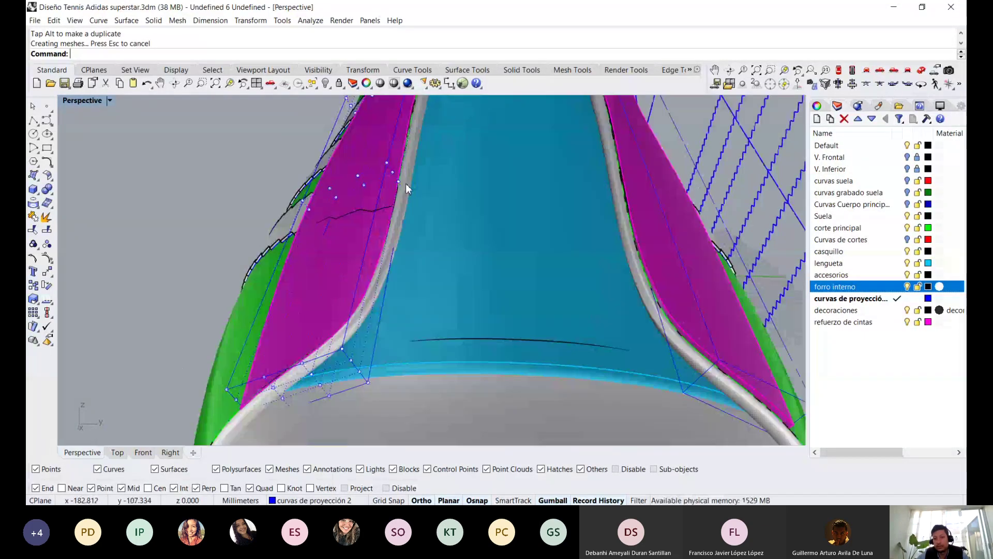
pyautogui.scroll(3, 405, 183)
pyautogui.click(345, 153)
pyautogui.moveTo(361, 172); pyautogui.dragTo(357, 154, button='right')
pyautogui.middleClick(357, 154)
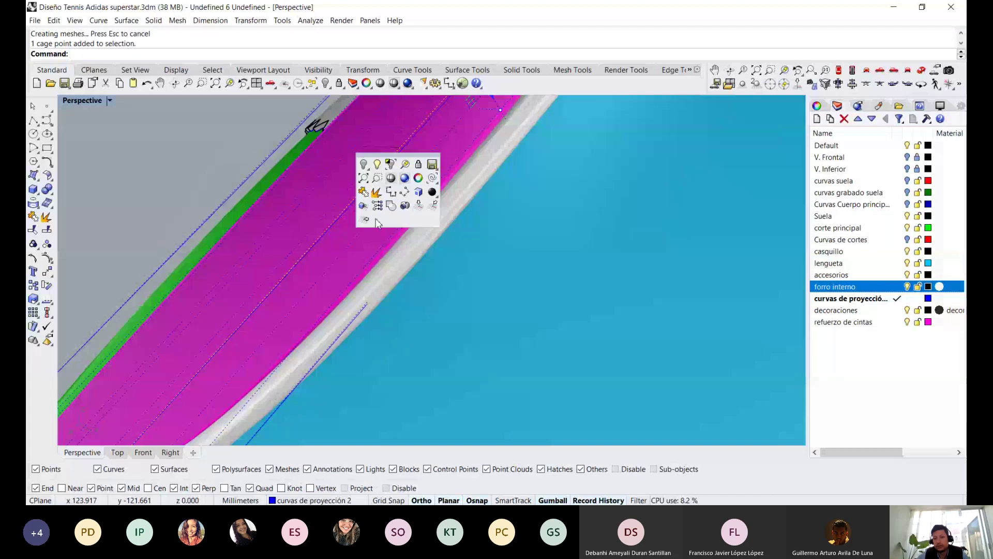
pyautogui.click(406, 165)
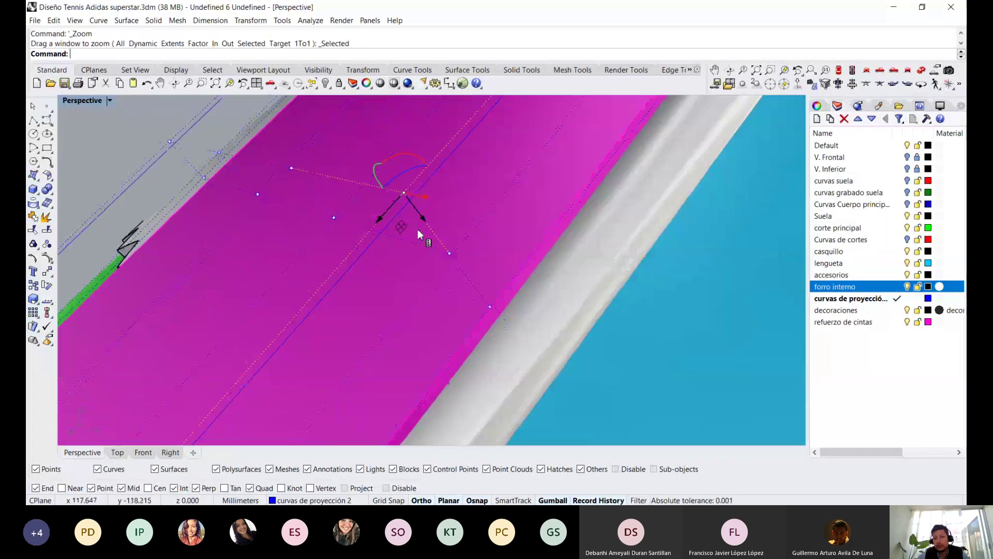
pyautogui.moveTo(417, 229); pyautogui.dragTo(500, 270, button='right')
pyautogui.scroll(2, 500, 270)
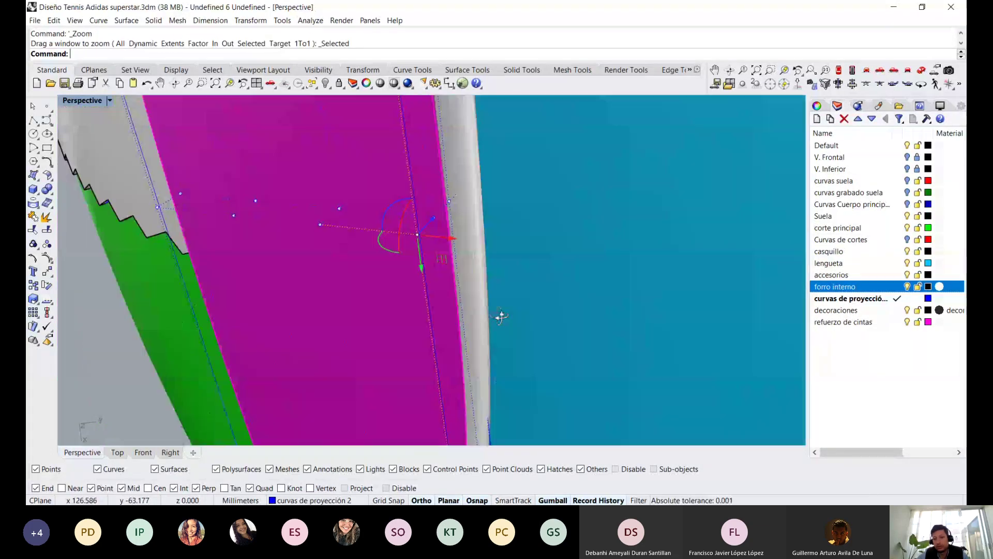
pyautogui.scroll(2, 498, 315)
pyautogui.keyDown('shift'); pyautogui.click(436, 226); pyautogui.keyUp('shift')
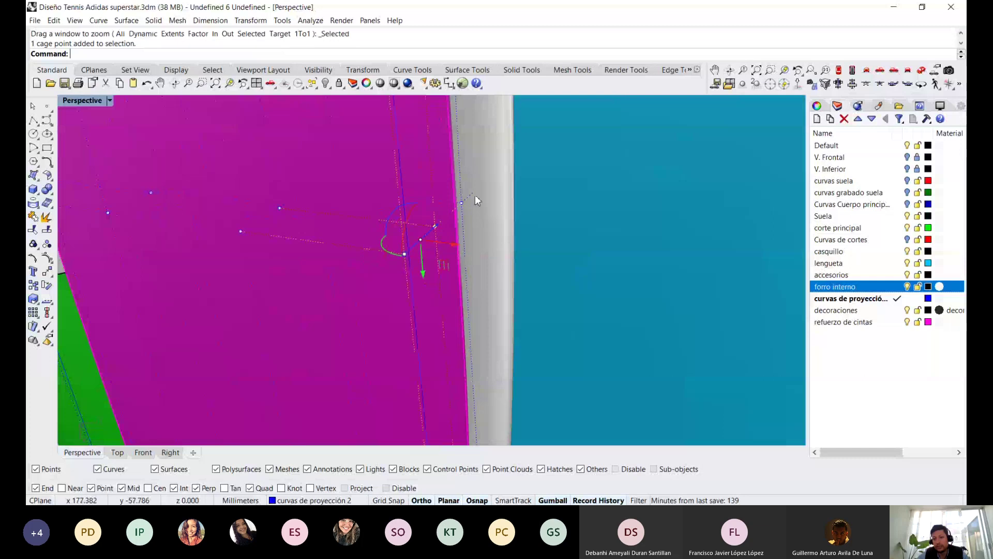
pyautogui.keyDown('shift'); pyautogui.click(461, 203); pyautogui.keyUp('shift')
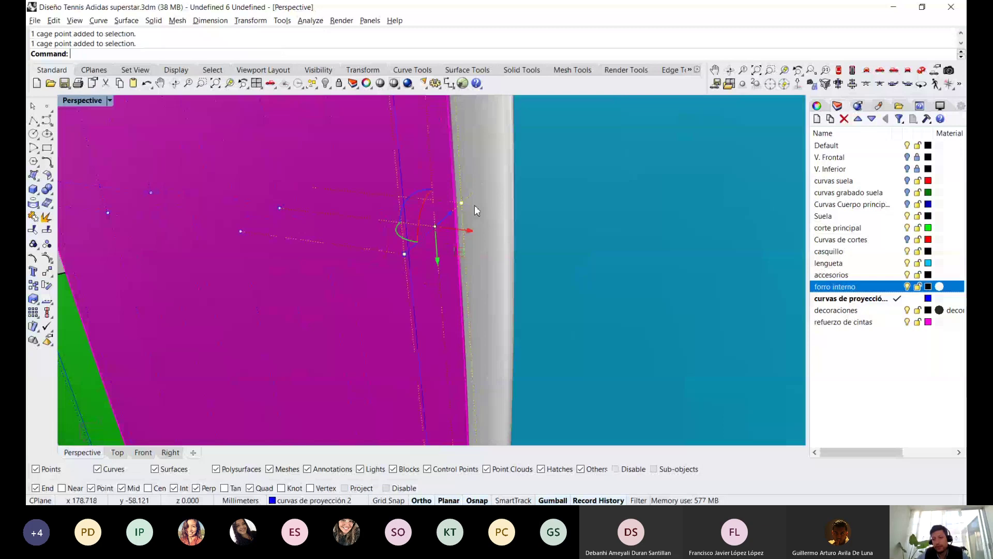
# Try a vertical move of the selected cage points, undo it, and inspect the strip edge
pyautogui.moveTo(474, 205)
pyautogui.mouseDown(button='right')
pyautogui.moveTo(513, 239)
pyautogui.moveTo(557, 203)
pyautogui.mouseUp(button='right')
pyautogui.scroll(-3, 568, 193)
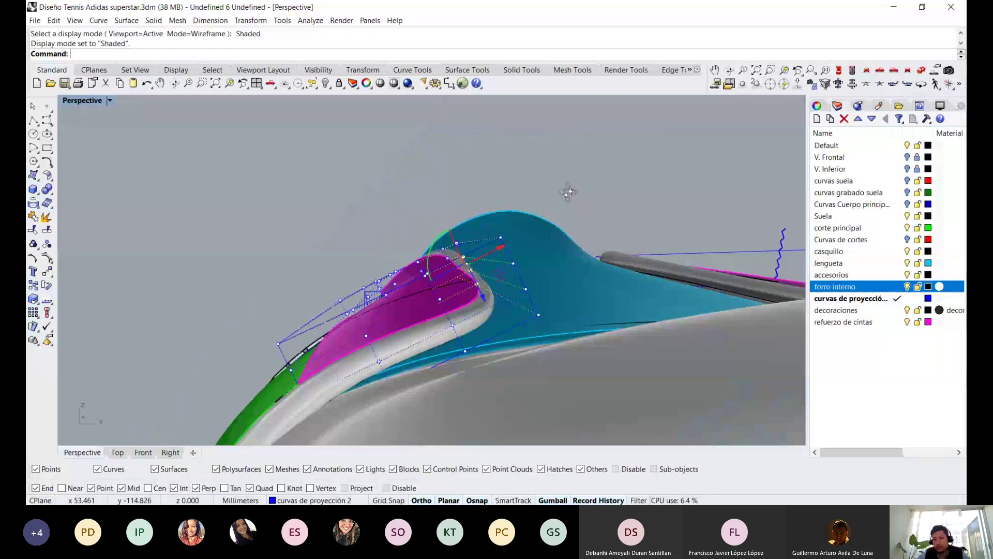
pyautogui.scroll(5, 528, 235)
pyautogui.scroll(2, 503, 259)
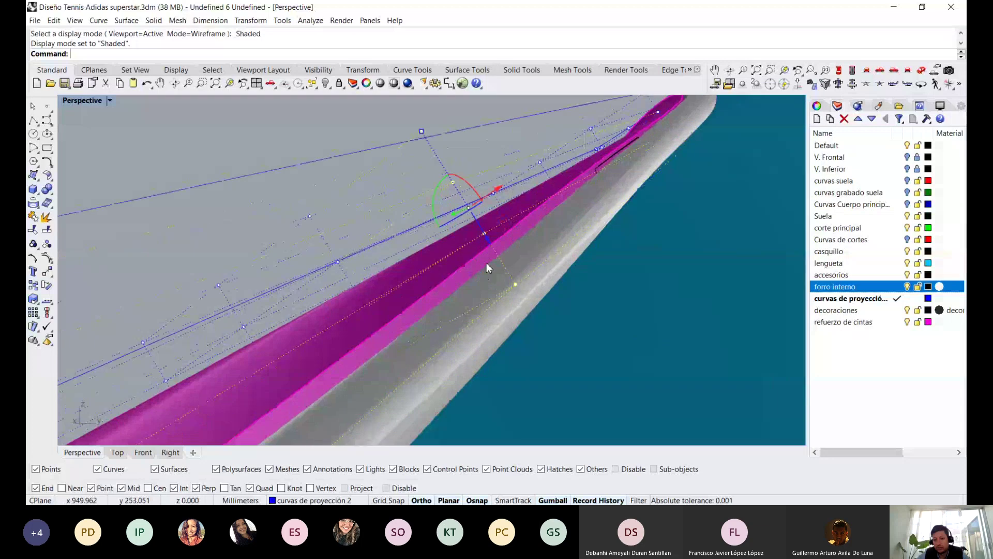
pyautogui.scroll(2, 502, 257)
pyautogui.moveTo(485, 241)
pyautogui.mouseDown()
pyautogui.moveTo(490, 255)
pyautogui.moveTo(473, 250)
pyautogui.mouseUp()
pyautogui.hotkey('ctrl', 'z')
pyautogui.scroll(-2, 480, 262)
pyautogui.scroll(2, 471, 248)
pyautogui.scroll(2, 460, 270)
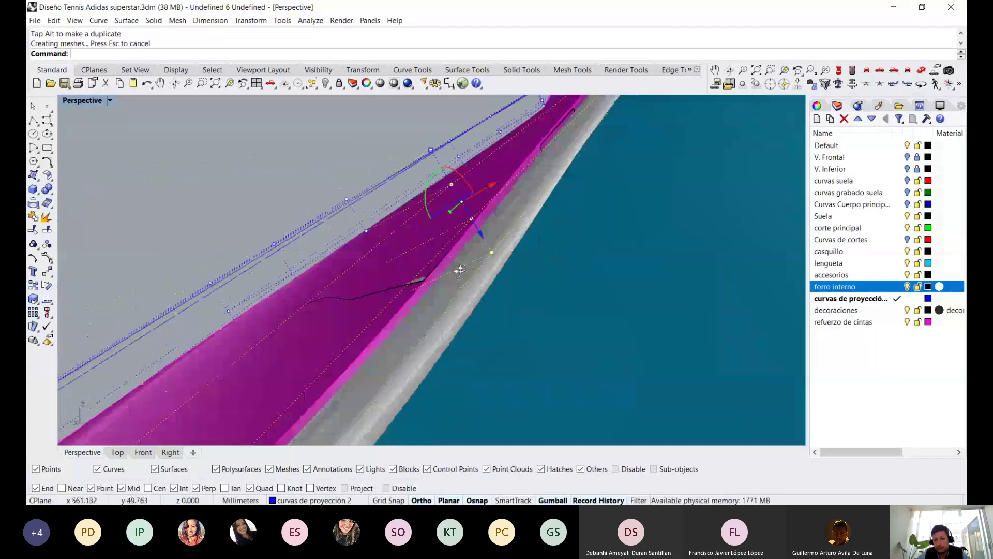
pyautogui.moveTo(460, 270)
pyautogui.mouseDown(button='right')
pyautogui.moveTo(521, 211)
pyautogui.moveTo(433, 259)
pyautogui.moveTo(465, 239)
pyautogui.moveTo(461, 267)
pyautogui.moveTo(487, 246)
pyautogui.mouseUp(button='right')
pyautogui.scroll(5, 424, 224)
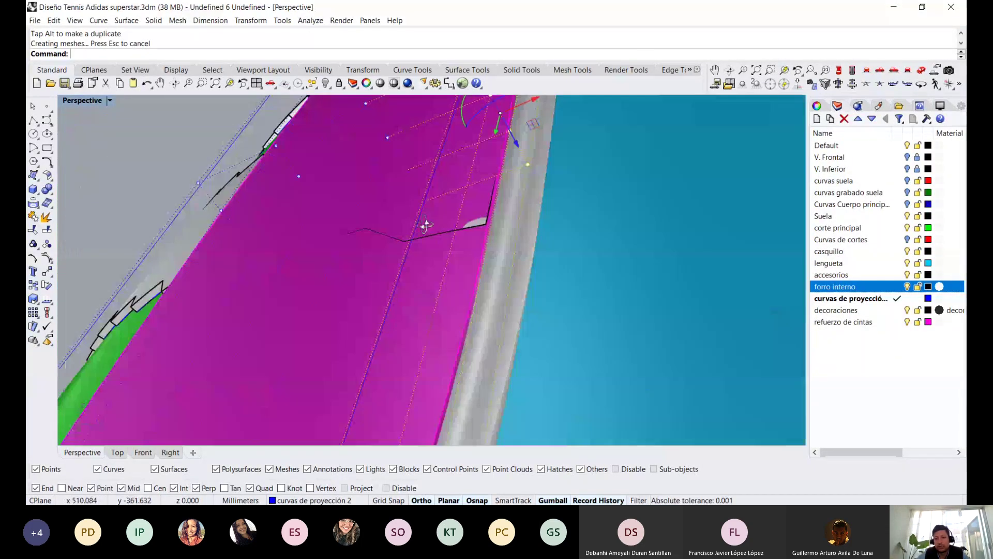
pyautogui.scroll(-5, 426, 225)
# Frame the magenta strip's outer edge and pick a cage point on it
pyautogui.click(339, 228)
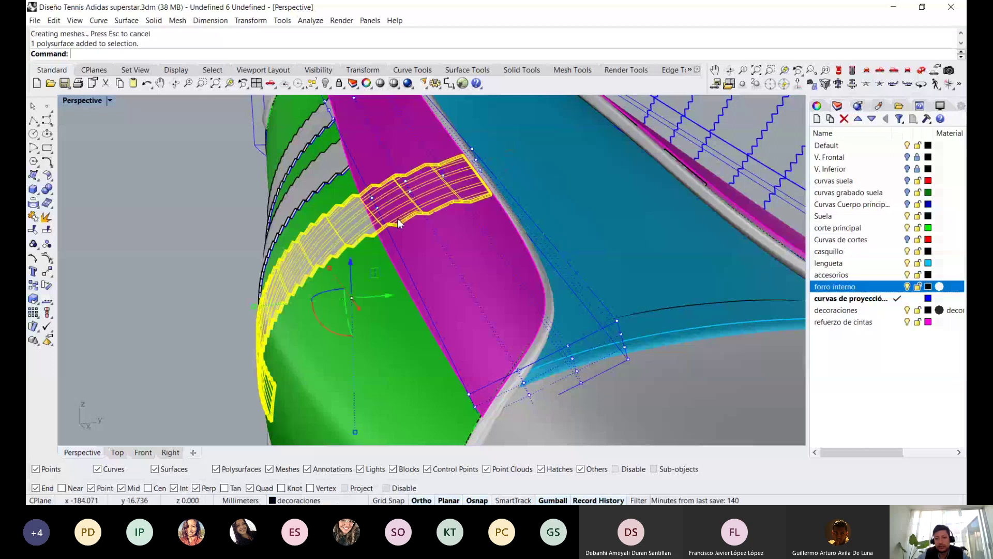
pyautogui.moveTo(339, 229)
pyautogui.mouseDown(button='right')
pyautogui.moveTo(411, 199)
pyautogui.moveTo(446, 153)
pyautogui.moveTo(439, 186)
pyautogui.mouseUp(button='right')
pyautogui.scroll(-5, 446, 256)
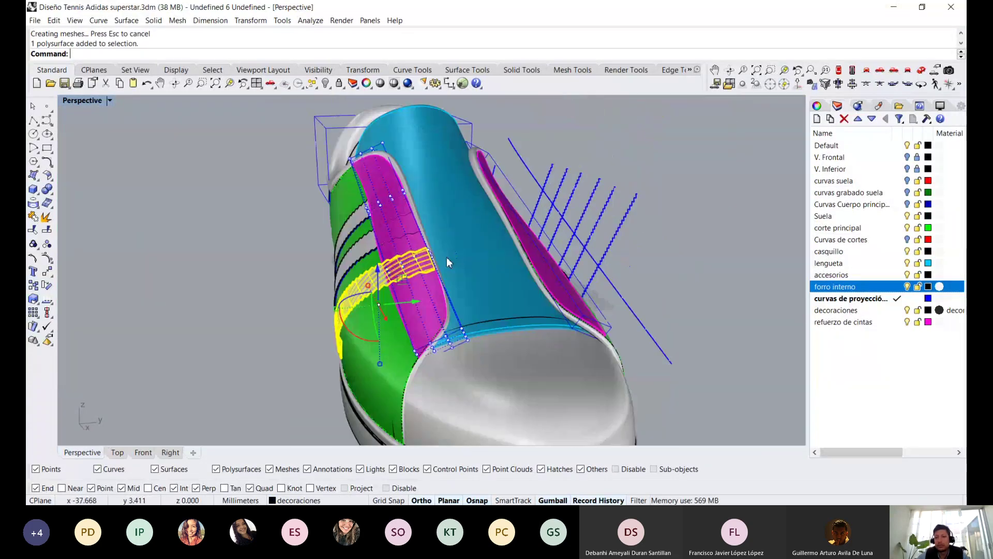
pyautogui.moveTo(446, 256); pyautogui.dragTo(459, 214, button='right')
pyautogui.scroll(5, 512, 142)
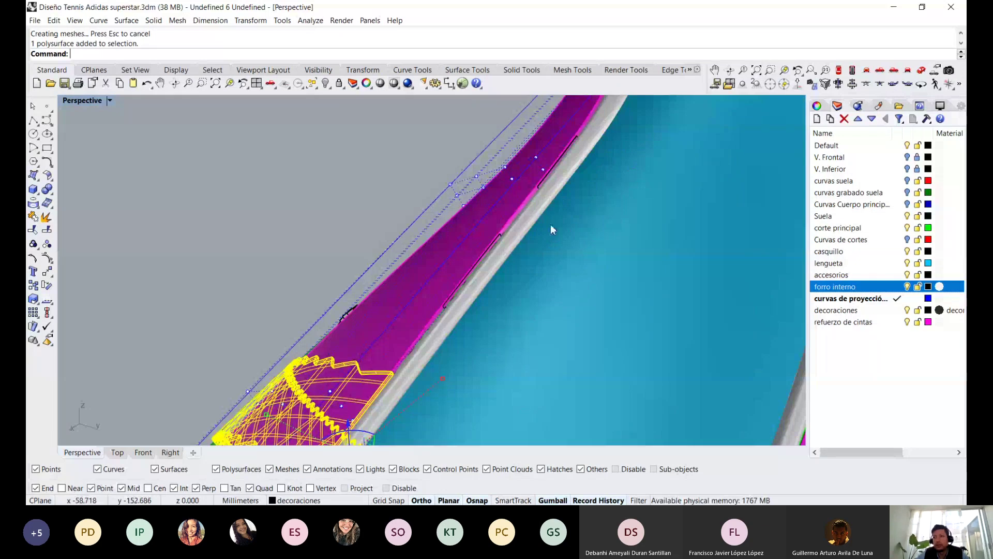
pyautogui.keyDown('shift'); pyautogui.moveTo(551, 225); pyautogui.dragTo(501, 246, button='right'); pyautogui.keyUp('shift')
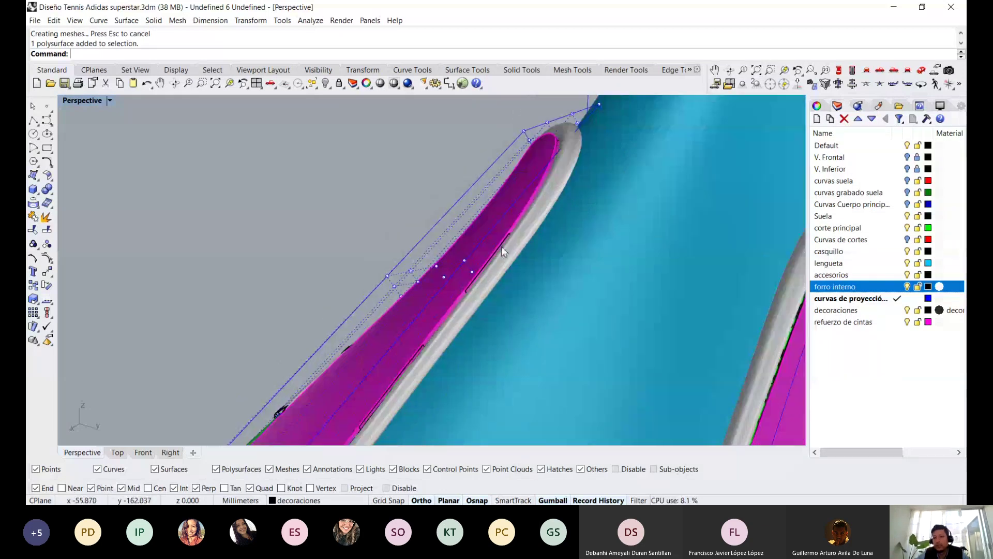
pyautogui.scroll(-5, 483, 257)
pyautogui.scroll(-2, 456, 202)
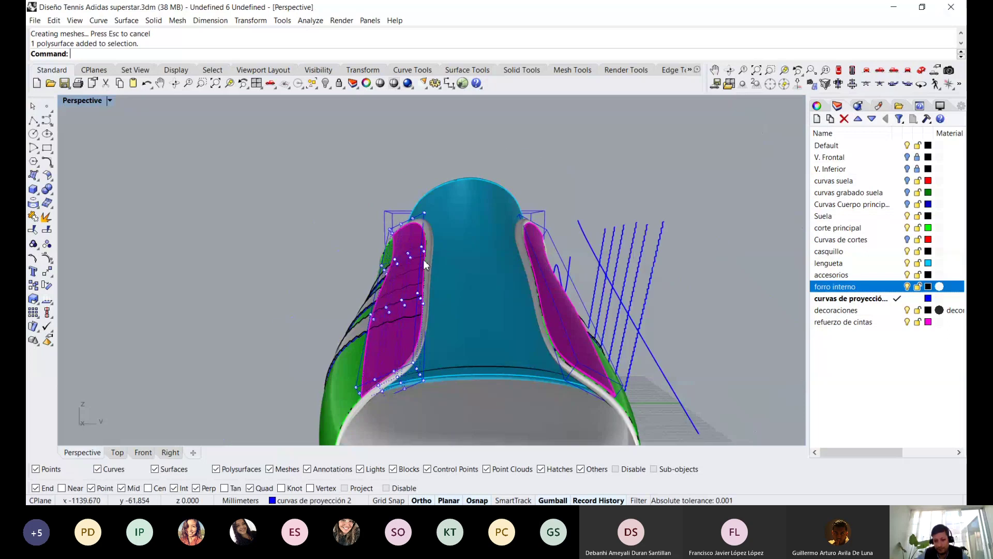
pyautogui.scroll(2, 404, 288)
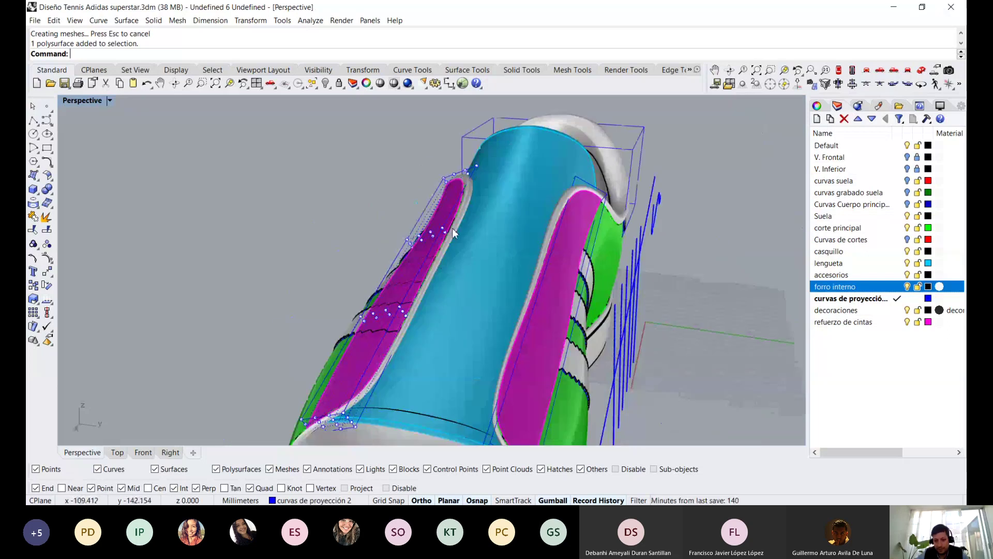
pyautogui.scroll(3, 432, 233)
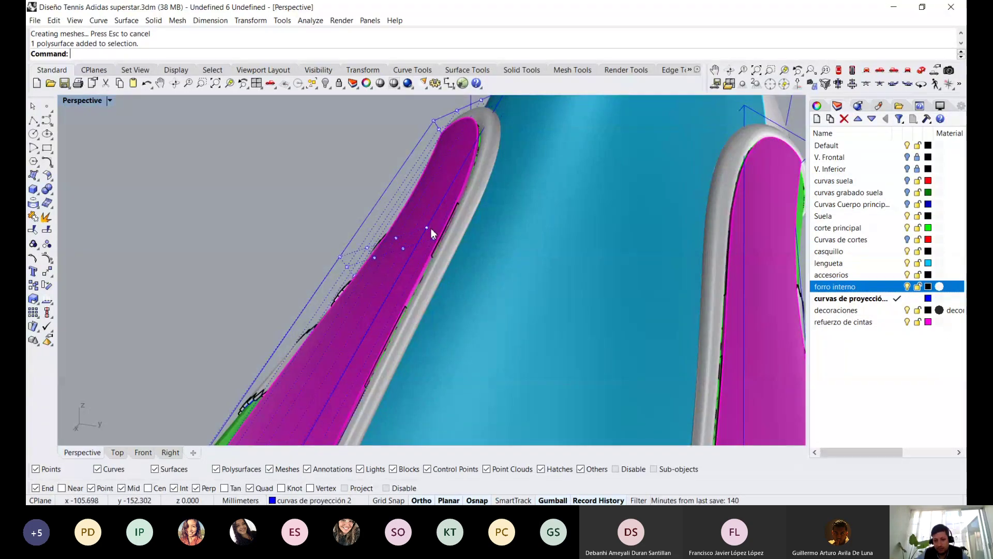
pyautogui.click(431, 228)
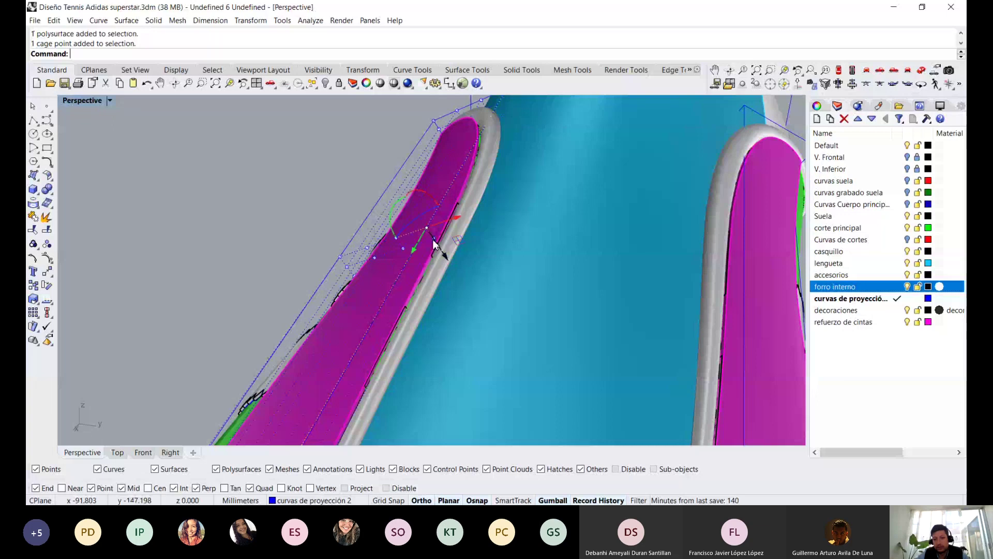
pyautogui.scroll(2, 433, 239)
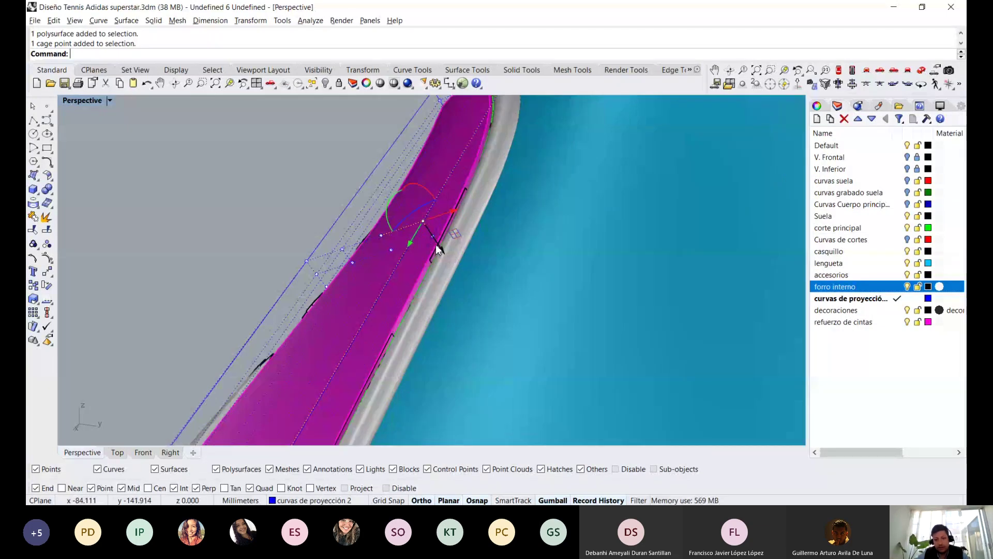
# Pull the picked cage point so the strip's outer edge sits tight against the grey rim
pyautogui.hotkey('ctrl', 'alt', 'w')
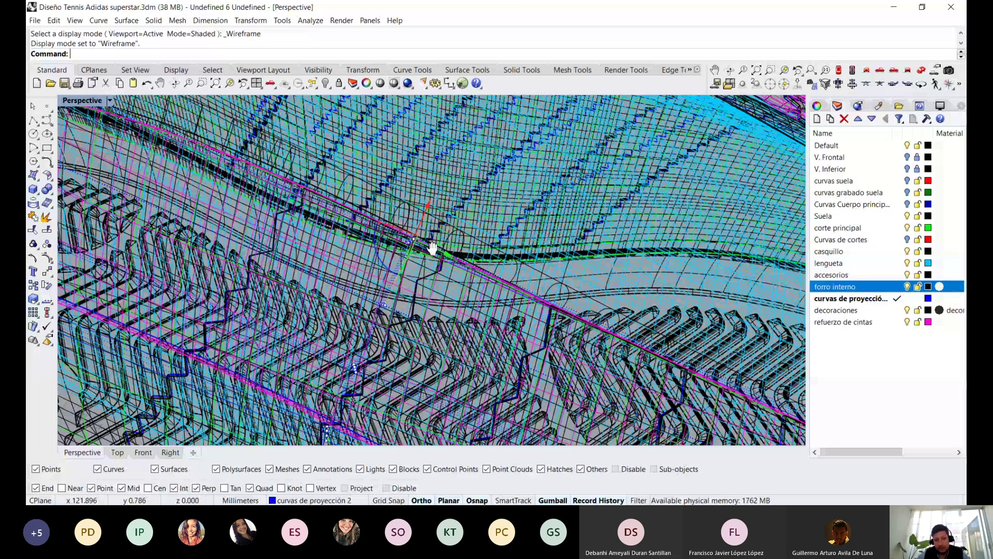
pyautogui.keyDown('shift'); pyautogui.moveTo(432, 247); pyautogui.dragTo(376, 300, button='right'); pyautogui.keyUp('shift')
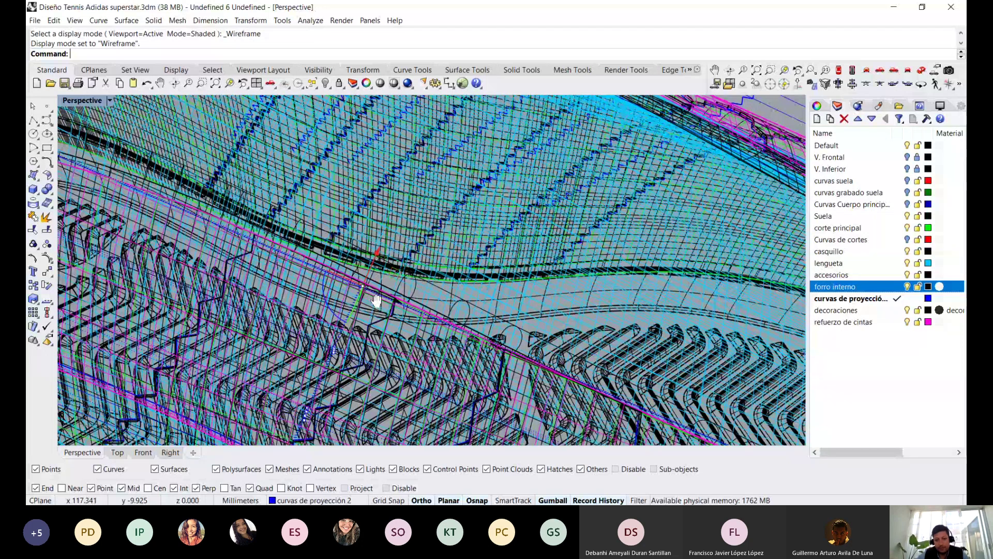
pyautogui.scroll(5, 461, 233)
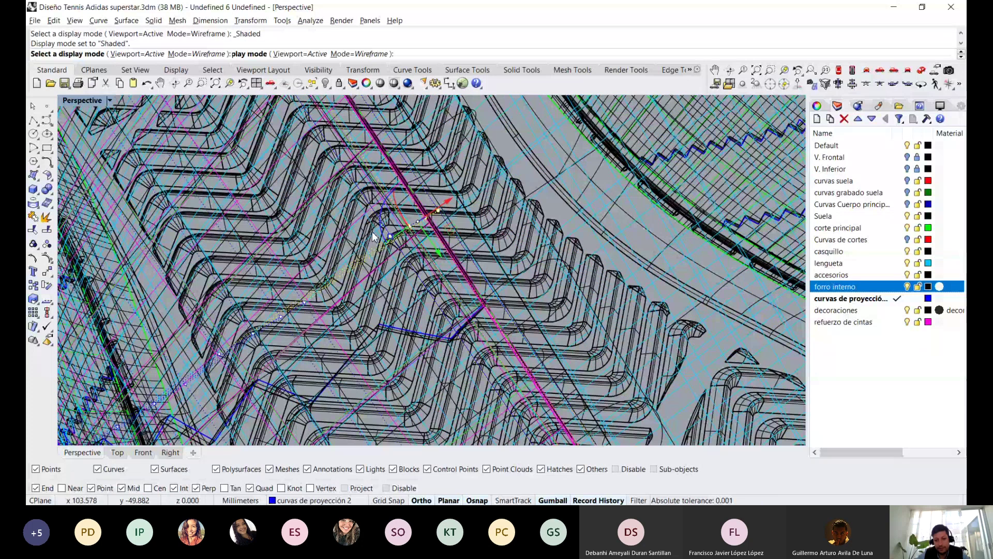
pyautogui.hotkey('ctrl', 'alt', 's')
pyautogui.moveTo(461, 234); pyautogui.dragTo(462, 299, button='right')
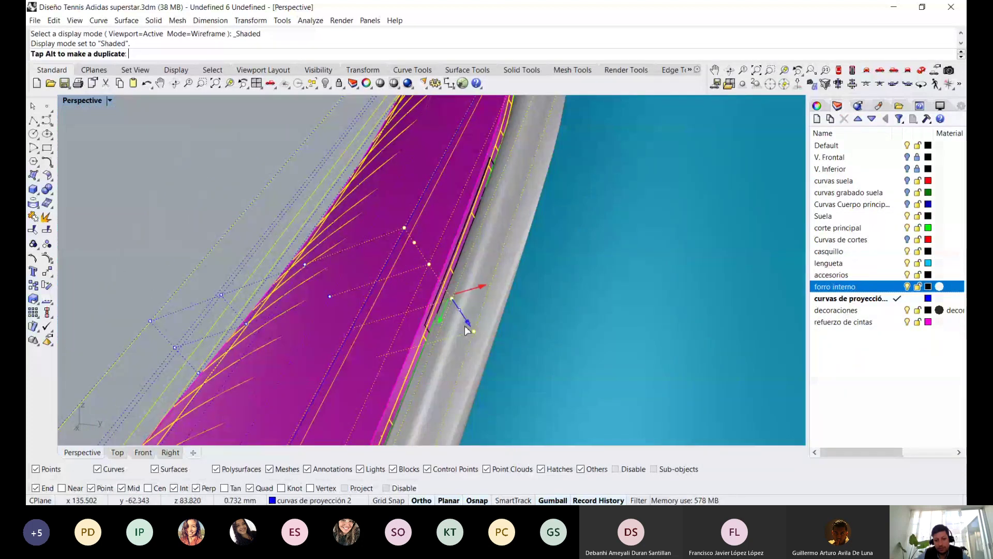
pyautogui.moveTo(468, 326); pyautogui.dragTo(486, 189)
pyautogui.moveTo(487, 188)
pyautogui.mouseDown(button='right')
pyautogui.moveTo(457, 281)
pyautogui.moveTo(585, 223)
pyautogui.moveTo(337, 340)
pyautogui.mouseUp(button='right')
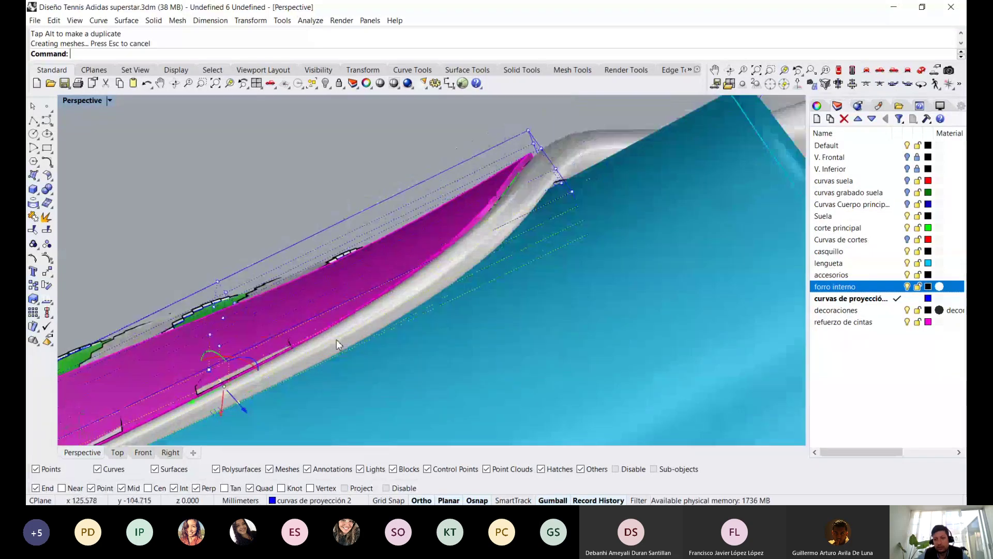
pyautogui.moveTo(461, 206)
pyautogui.mouseDown(button='right')
pyautogui.moveTo(454, 297)
pyautogui.moveTo(311, 256)
pyautogui.mouseUp(button='right')
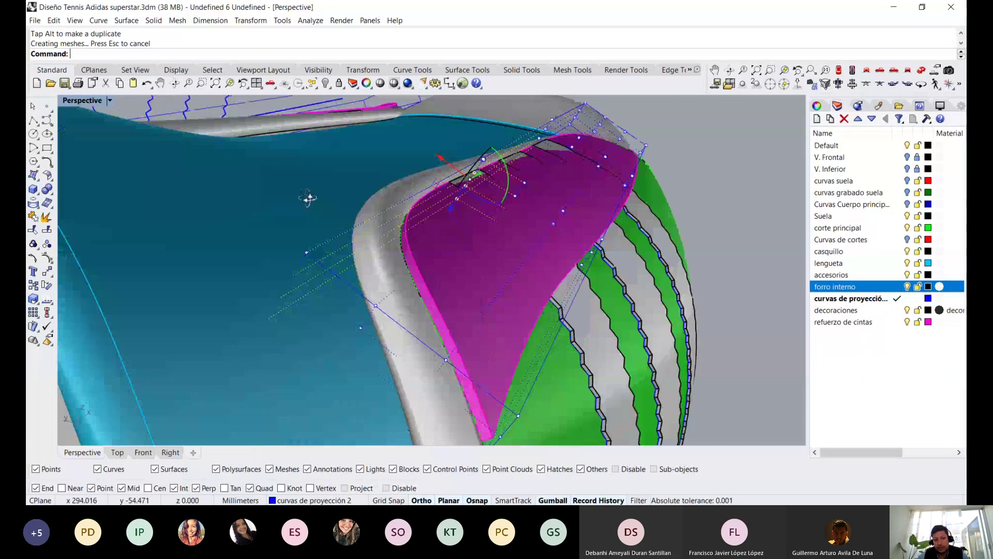
# Move a cage point near the heel end up-left to reshape the magenta strip
pyautogui.click(307, 253)
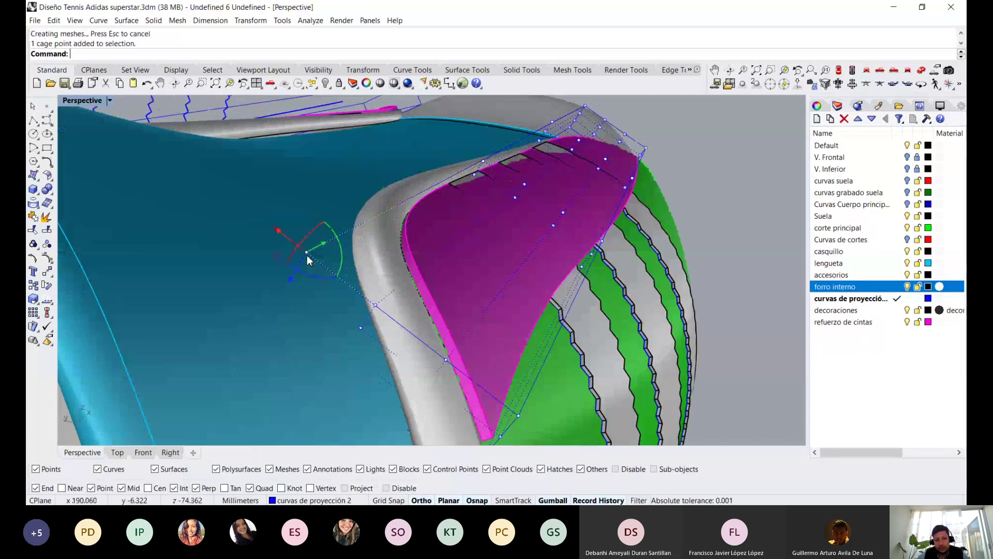
pyautogui.hotkey('ctrl', 'alt', 'w')
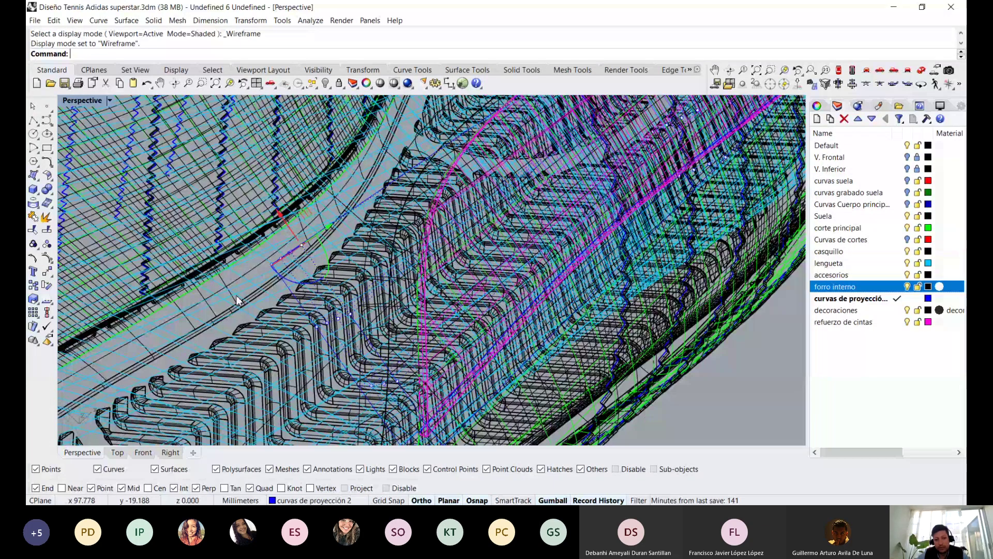
pyautogui.hotkey('ctrl', 'alt', 's')
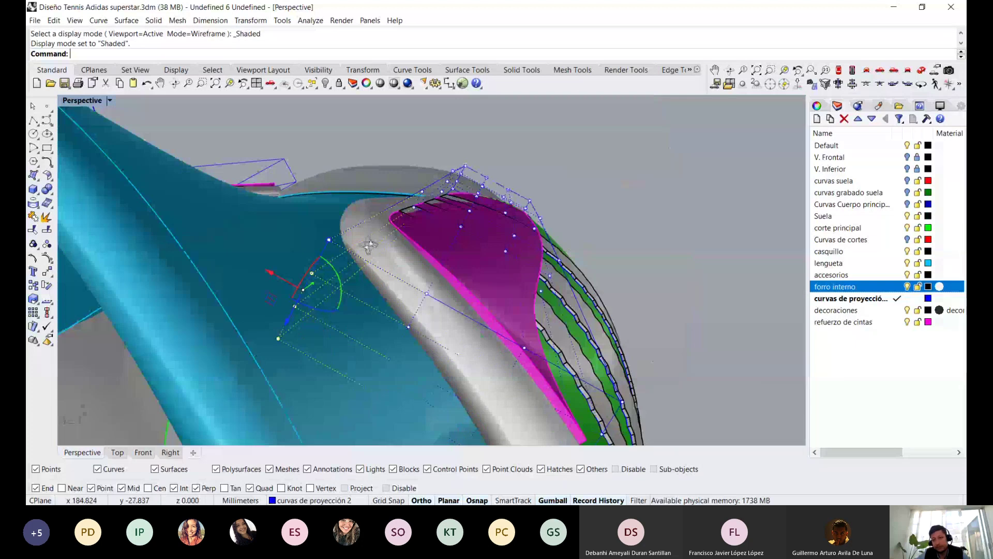
pyautogui.moveTo(332, 288); pyautogui.dragTo(281, 331)
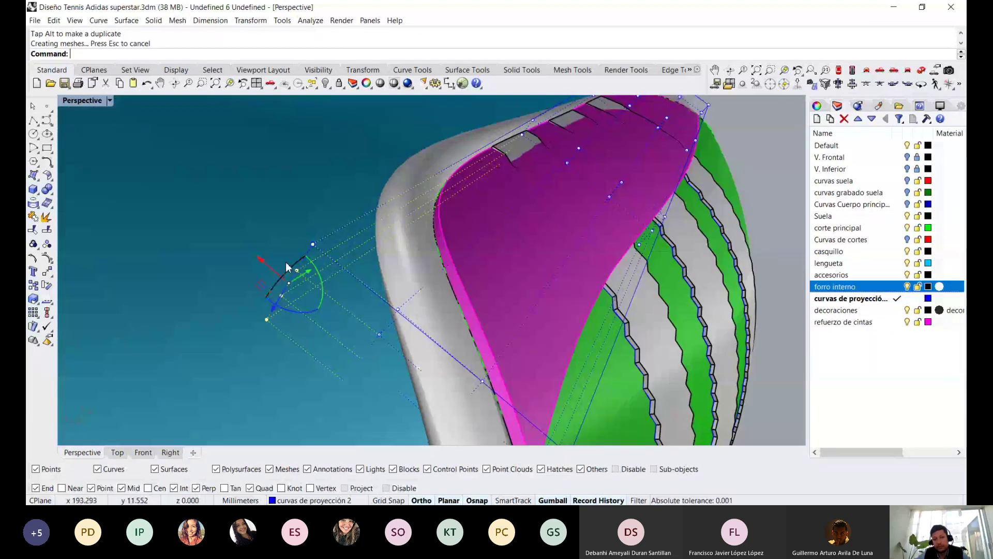
pyautogui.moveTo(259, 264); pyautogui.dragTo(247, 254)
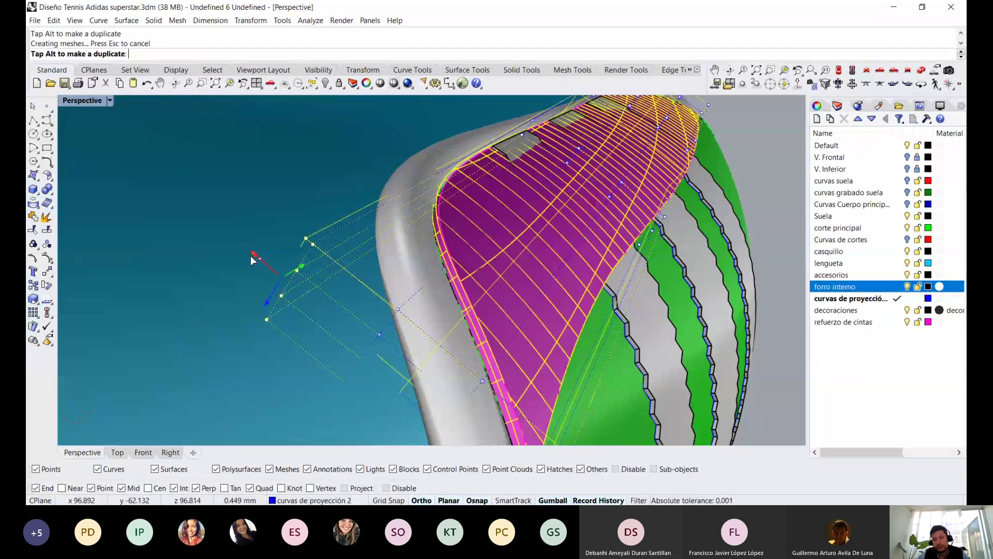
pyautogui.moveTo(349, 275); pyautogui.dragTo(354, 247, button='right')
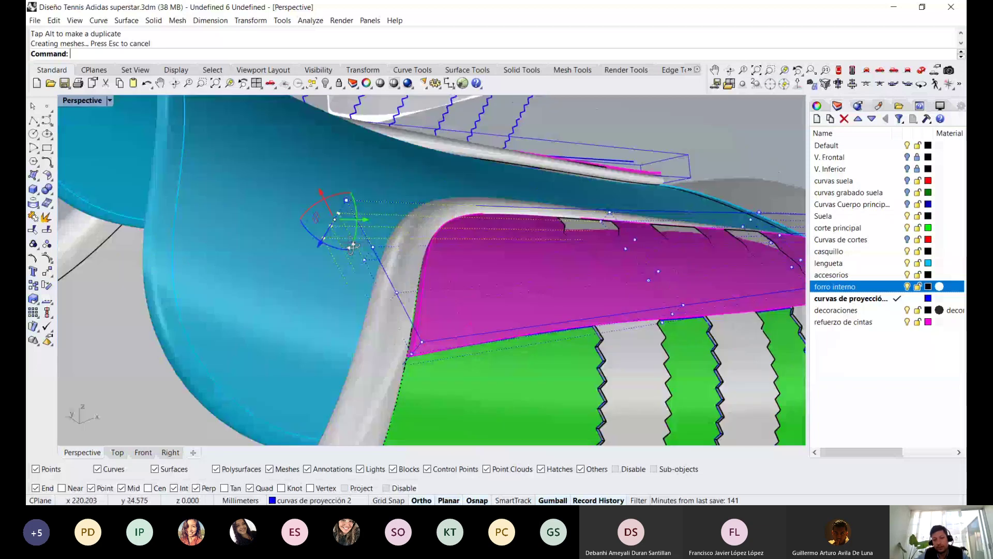
# Window-select three cage points at the strip's end and nudge them into place
pyautogui.click(353, 247)
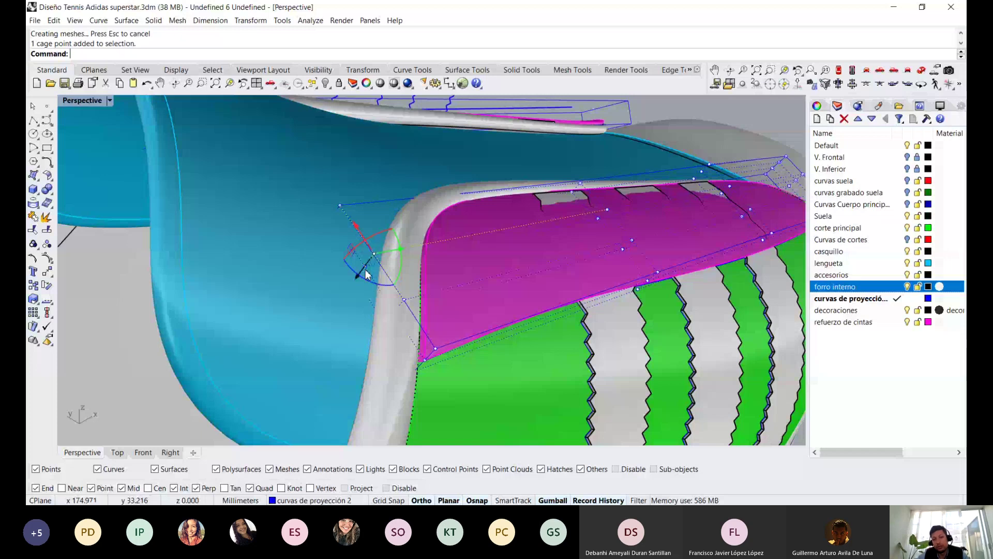
pyautogui.hotkey('ctrl', 'alt', 'w')
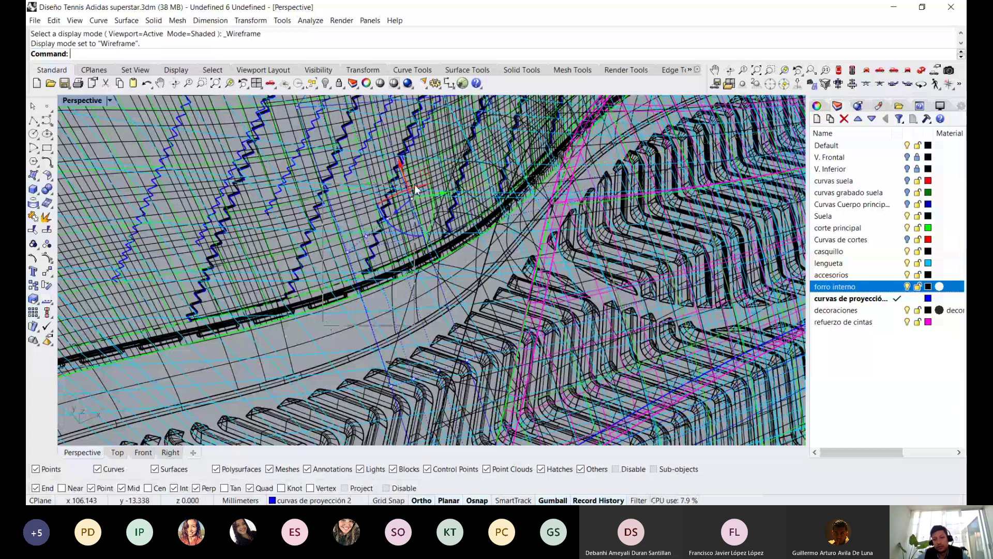
pyautogui.click(414, 184)
pyautogui.moveTo(415, 184); pyautogui.dragTo(424, 259, button='right')
pyautogui.hotkey('ctrl', 'alt', 's')
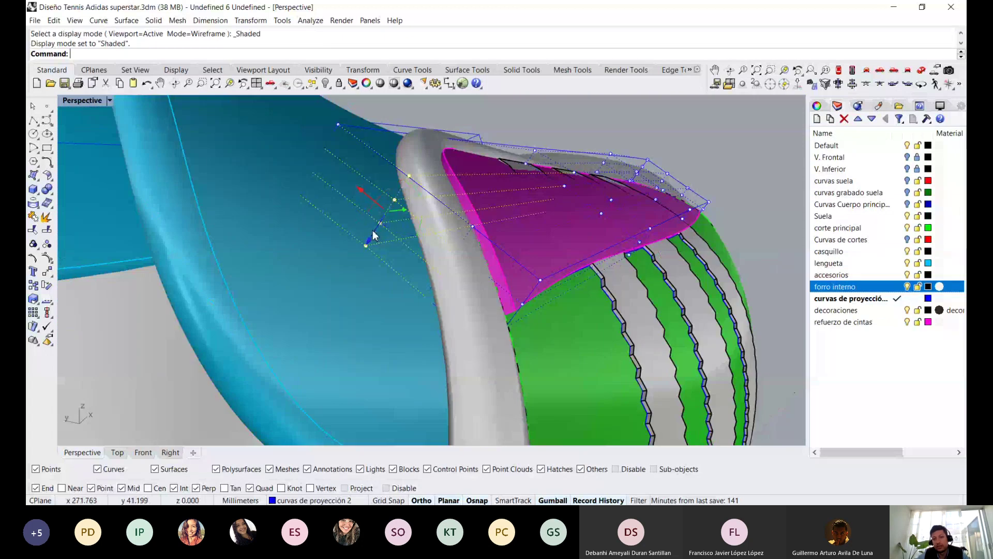
pyautogui.moveTo(371, 234); pyautogui.dragTo(365, 238)
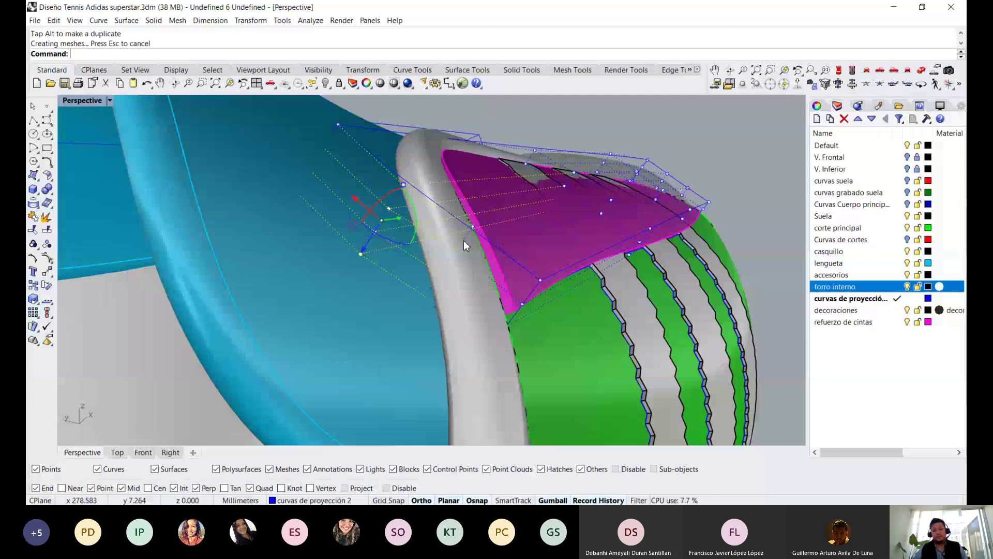
pyautogui.hotkey('ctrl', 'alt', 'w')
pyautogui.hotkey('ctrl', 'alt', 's')
# Pick a cage point near the grey rim and show the Perspective view in Wireframe
pyautogui.scroll(3, 485, 251)
pyautogui.click(484, 249)
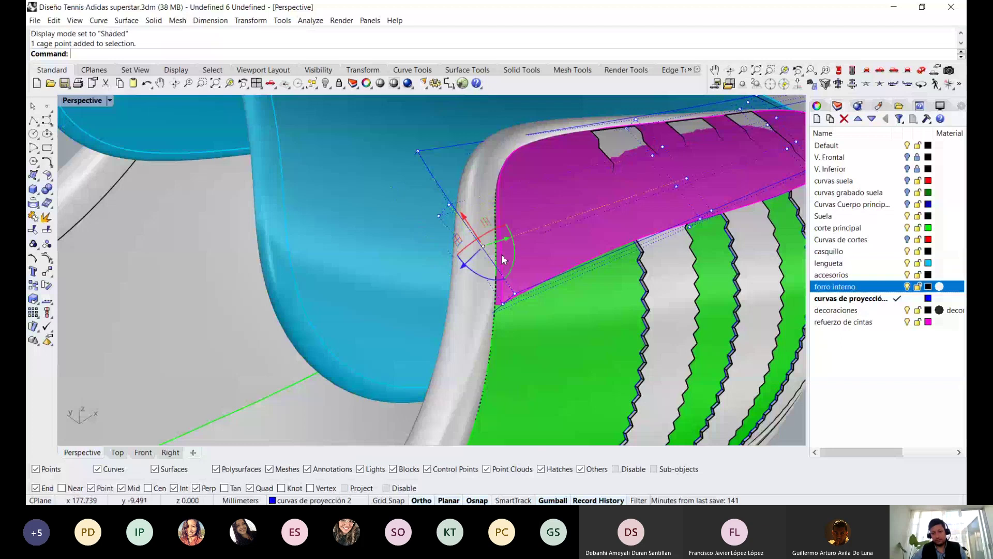
pyautogui.hotkey('ctrl', 'alt', 's')
pyautogui.moveTo(504, 258); pyautogui.dragTo(476, 254, button='right')
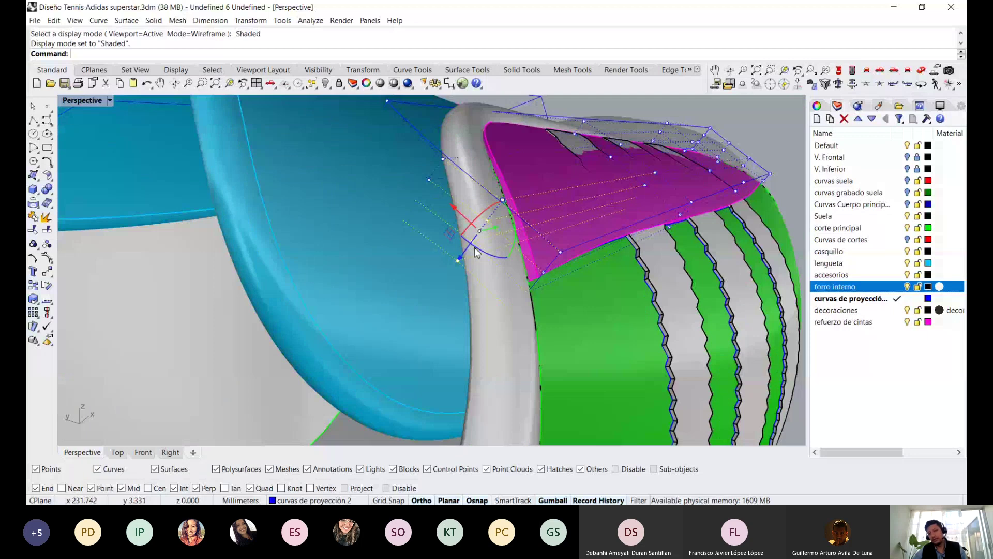
pyautogui.scroll(2, 476, 252)
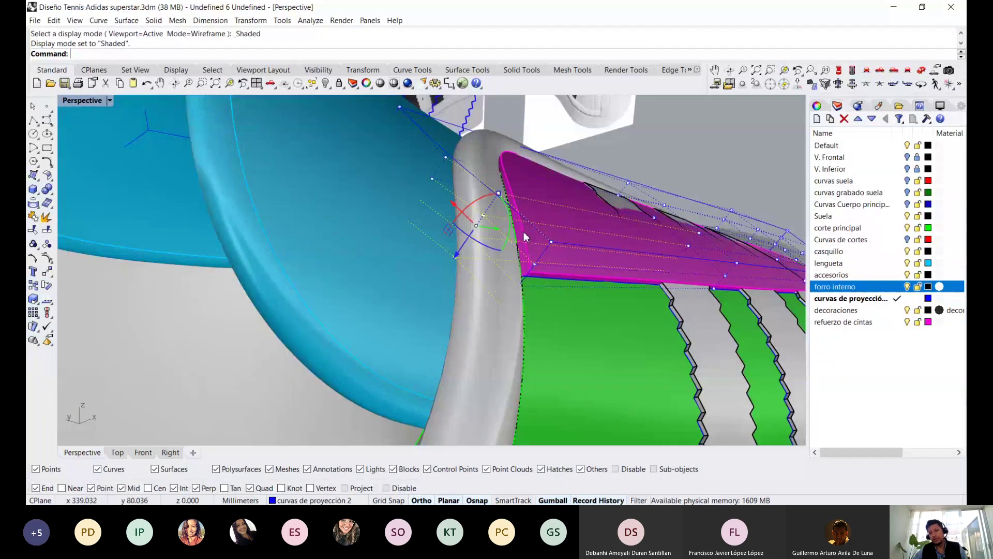
pyautogui.moveTo(566, 249); pyautogui.dragTo(347, 243, button='right')
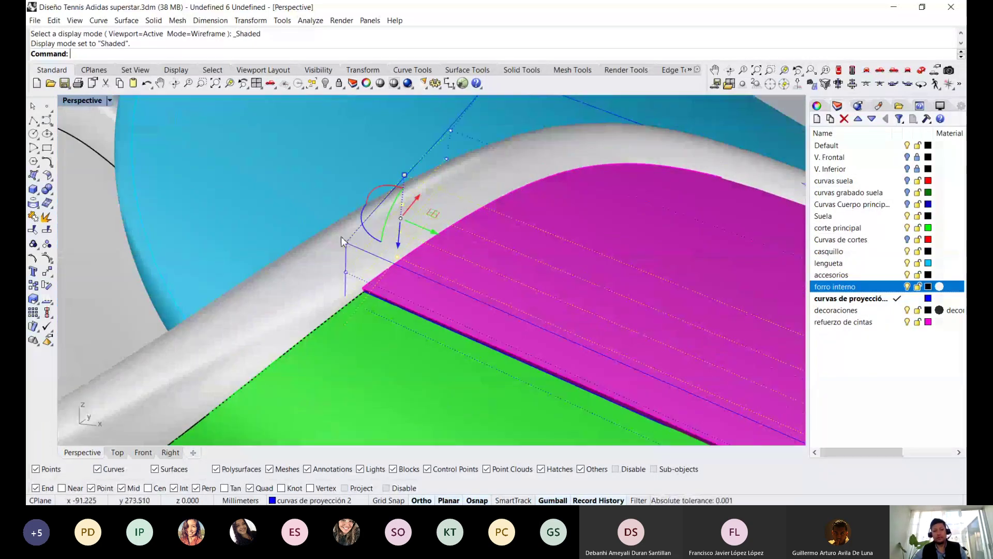
pyautogui.click(347, 249)
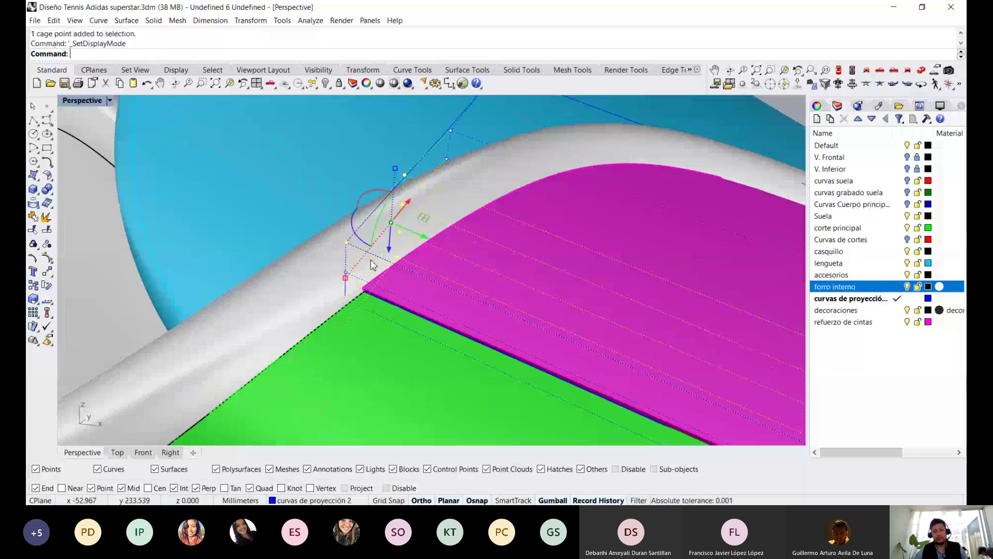
pyautogui.hotkey('ctrl', 'alt', 'w')
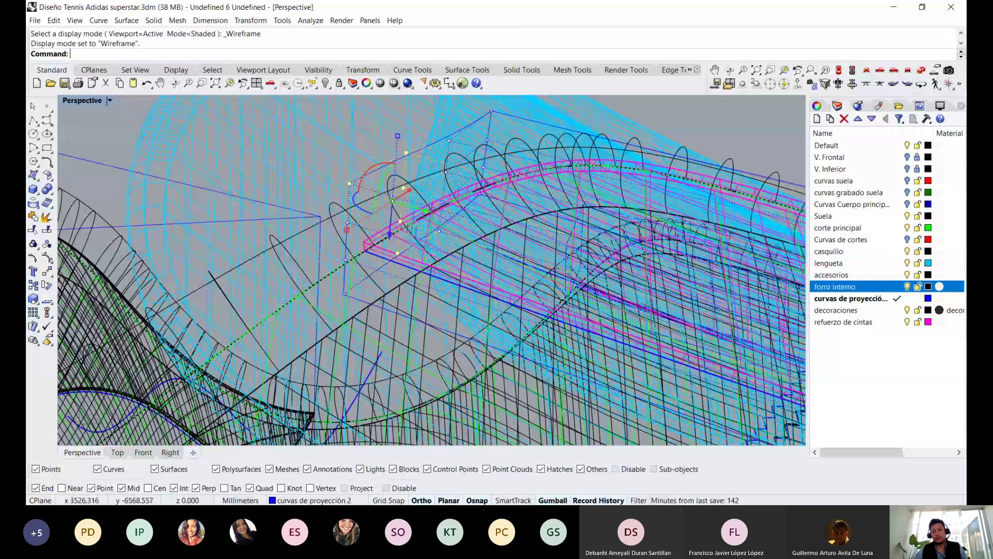
# Undo the accidental lining move, pick only the strip-end cage point, and return to Shaded
pyautogui.moveTo(414, 290); pyautogui.dragTo(483, 304)
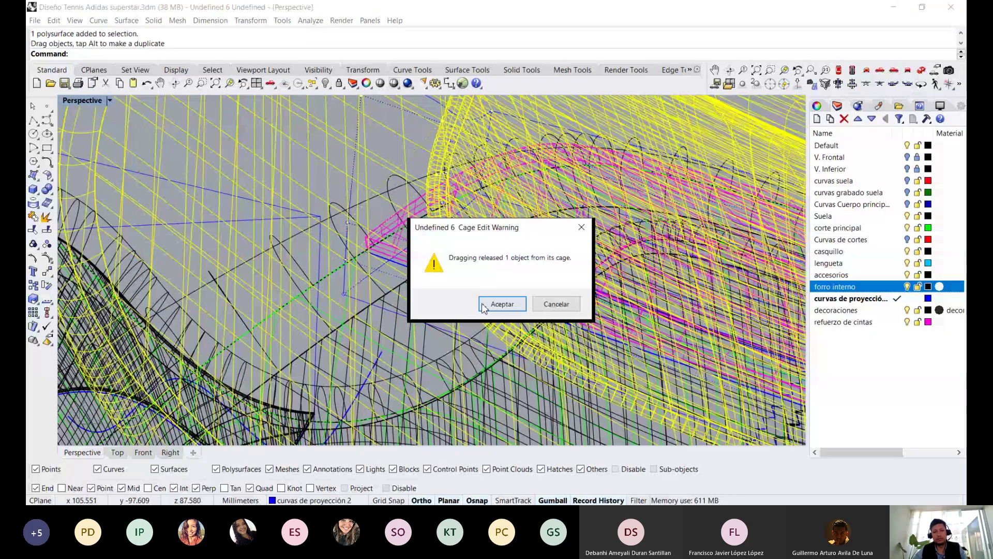
pyautogui.click(501, 302)
pyautogui.hotkey('ctrl', 'z')
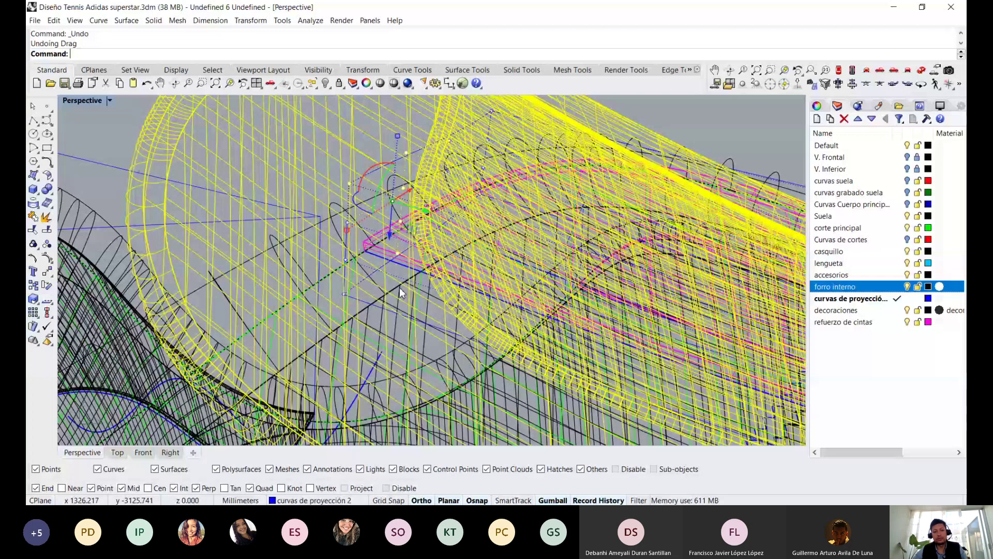
pyautogui.keyDown('ctrl'); pyautogui.click(343, 284); pyautogui.keyUp('ctrl')
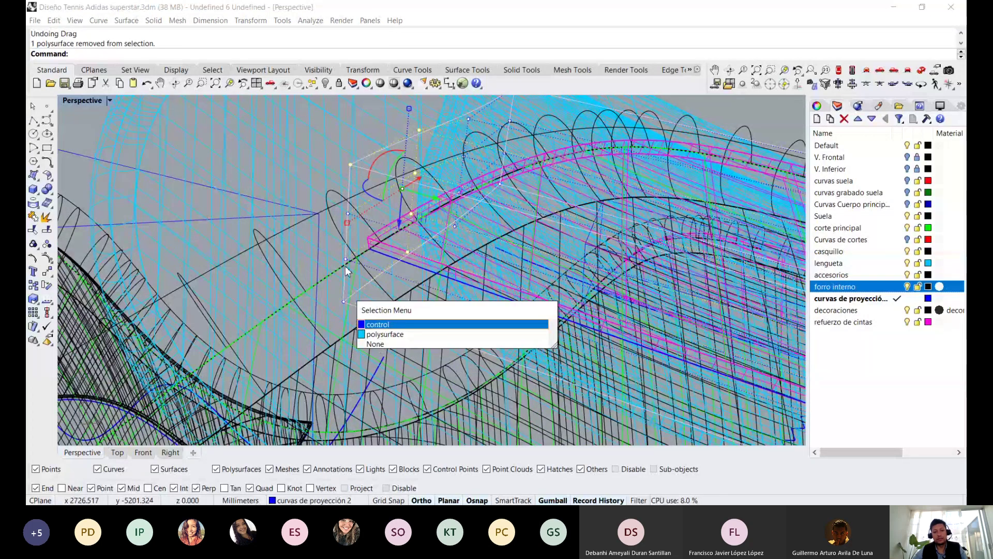
pyautogui.press('Return')
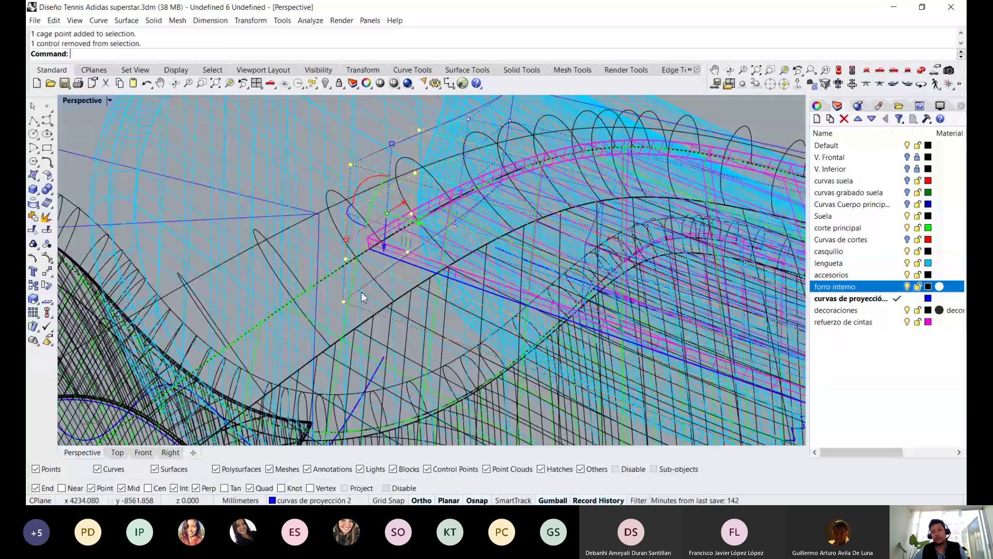
pyautogui.hotkey('ctrl', 'alt', 's')
pyautogui.moveTo(361, 292); pyautogui.dragTo(430, 289, button='right')
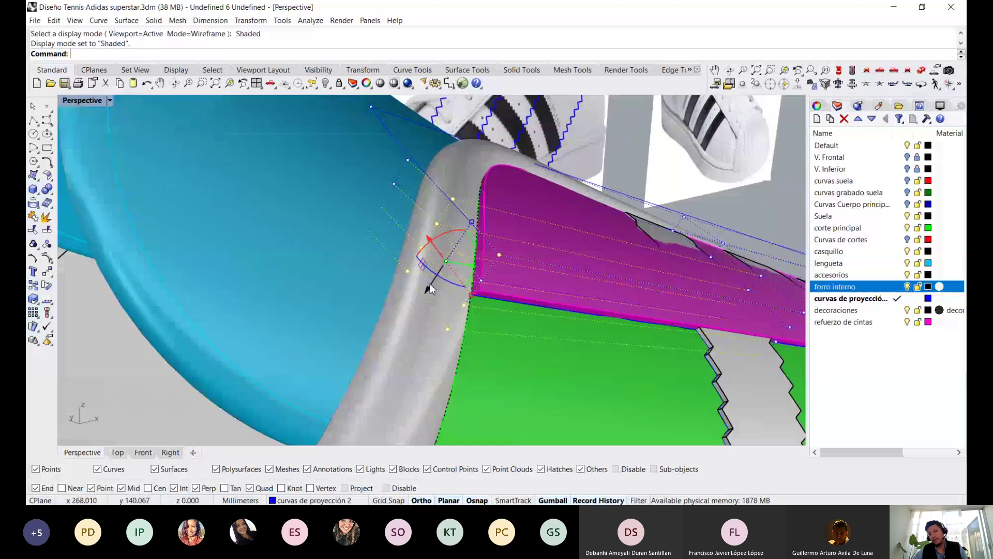
# Drag the strip-end cage point along the surface edge so the heel end follows the shoe's curve
pyautogui.moveTo(430, 289); pyautogui.dragTo(430, 284)
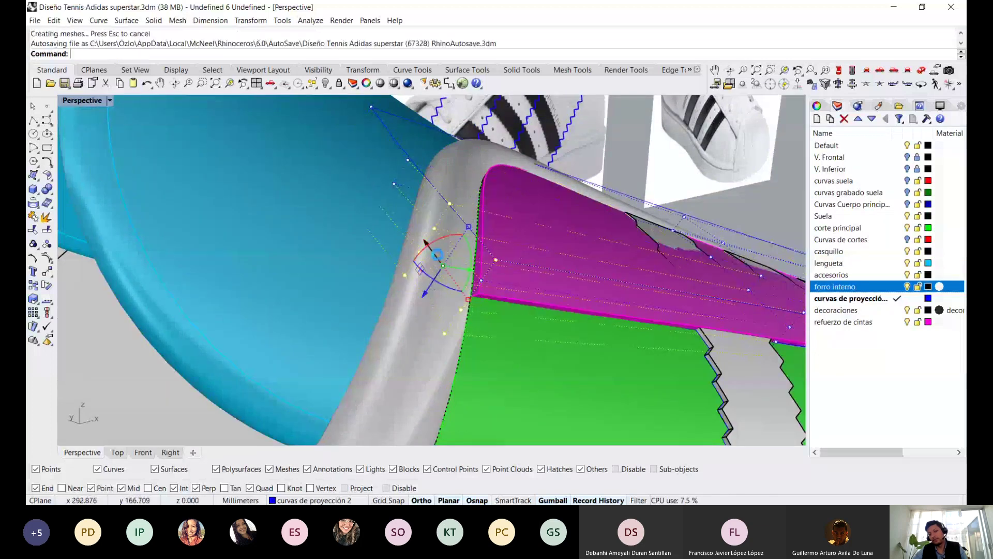
pyautogui.moveTo(437, 254)
pyautogui.mouseDown(button='right')
pyautogui.moveTo(432, 238)
pyautogui.moveTo(400, 249)
pyautogui.moveTo(445, 284)
pyautogui.mouseUp(button='right')
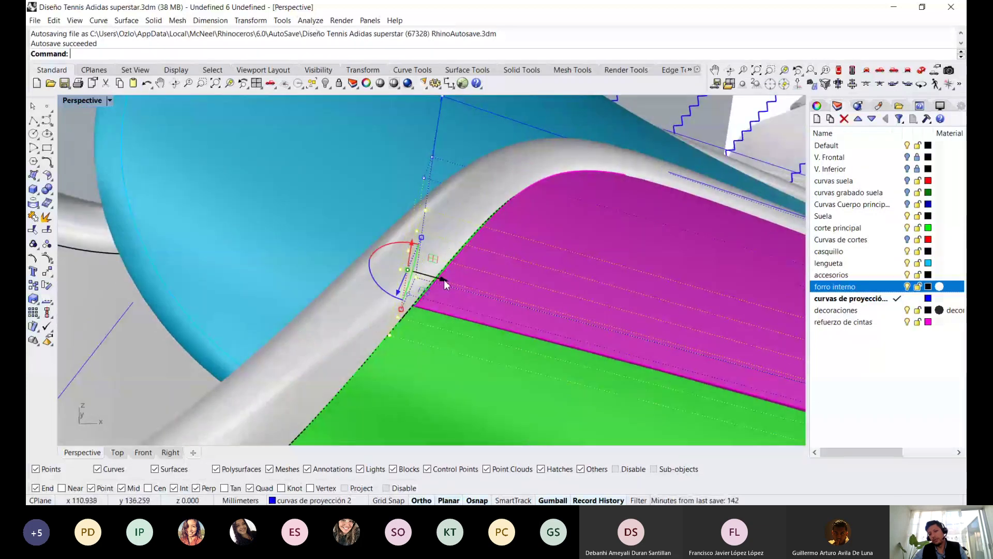
pyautogui.moveTo(444, 283); pyautogui.dragTo(478, 263)
pyautogui.moveTo(478, 264); pyautogui.dragTo(487, 256, button='right')
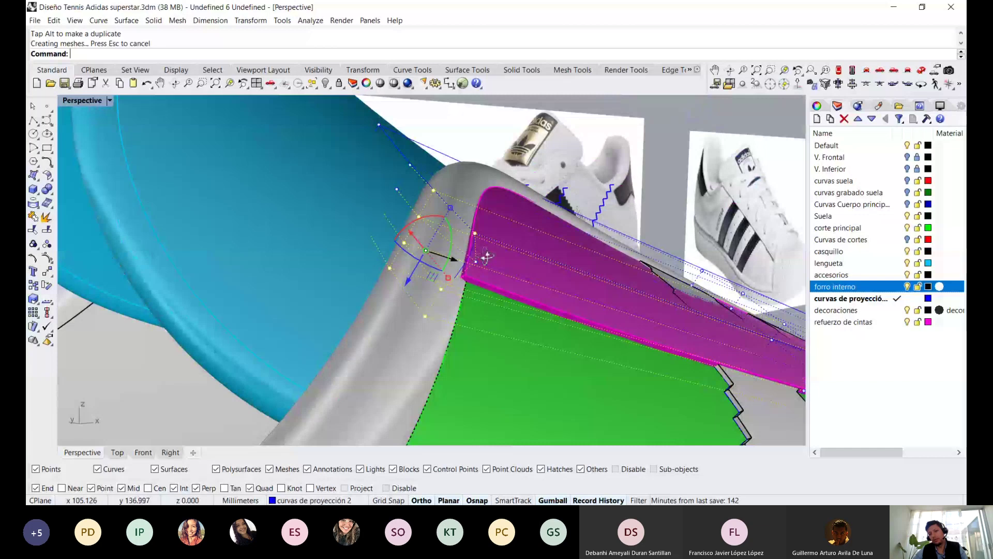
pyautogui.scroll(3, 515, 225)
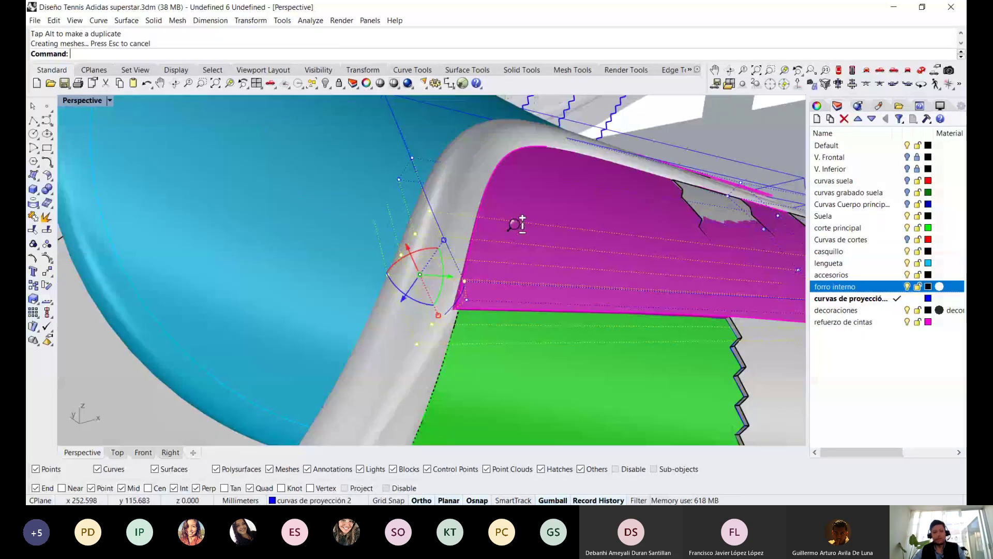
pyautogui.scroll(-3, 515, 224)
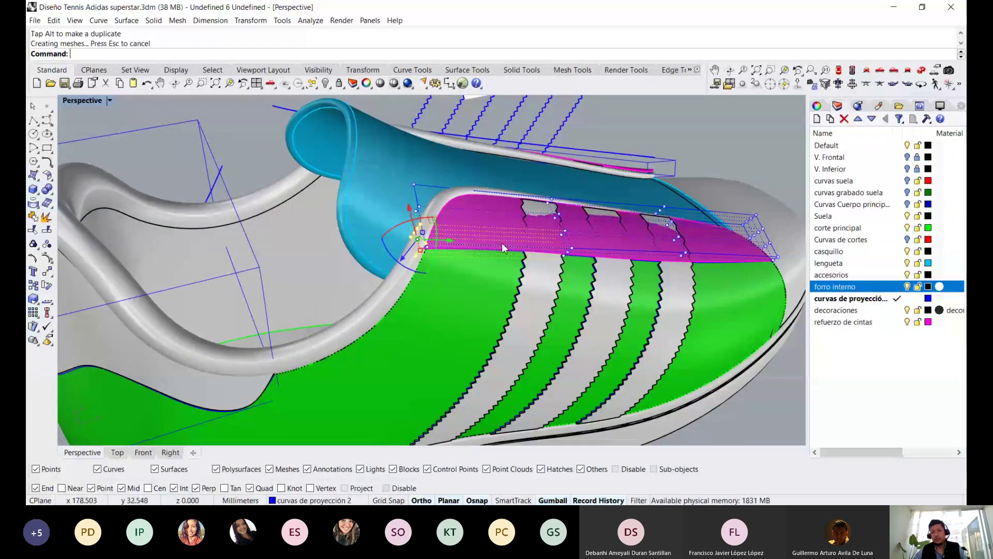
pyautogui.scroll(-2, 504, 248)
pyautogui.scroll(-3, 510, 247)
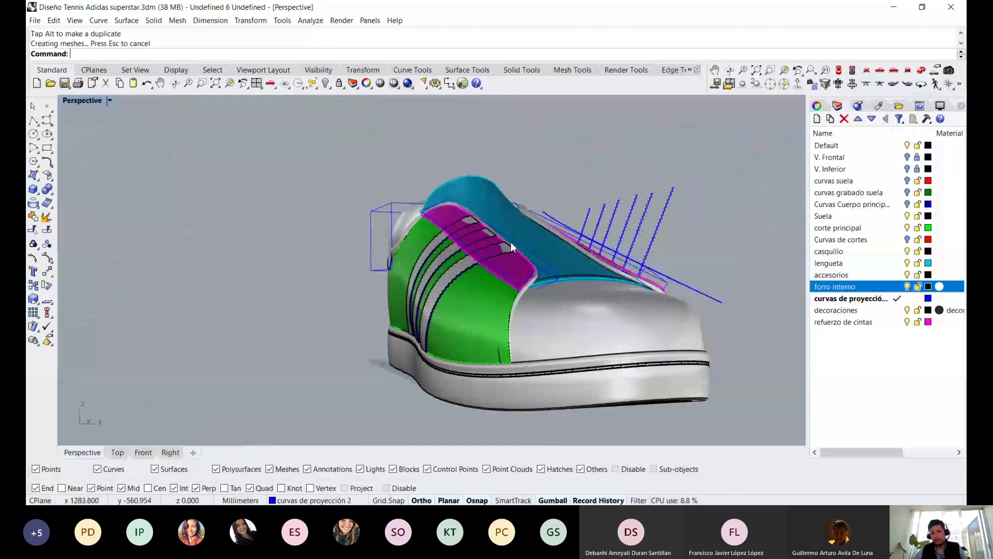
pyautogui.scroll(3, 511, 247)
pyautogui.scroll(2, 492, 212)
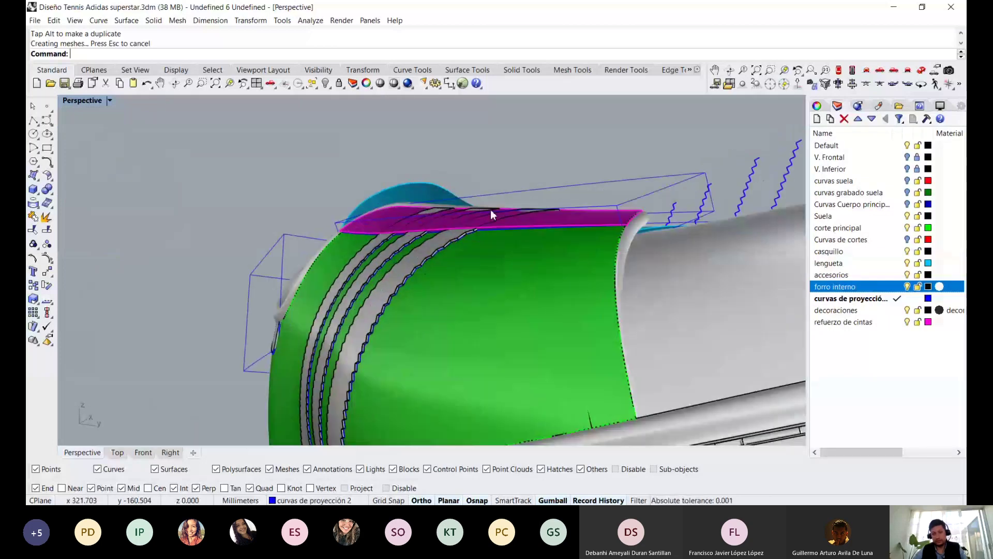
pyautogui.scroll(3, 491, 211)
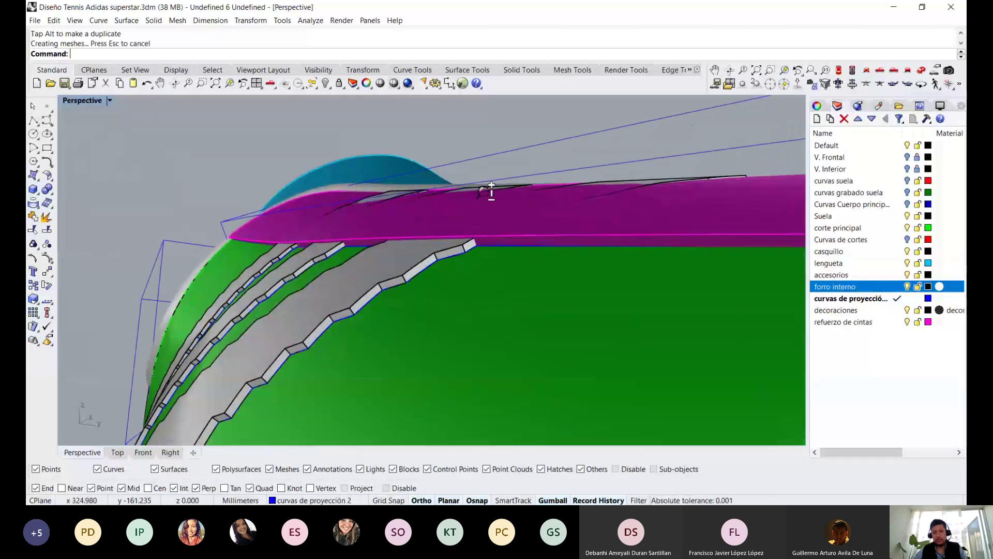
# Select the serrated side stripe polysurfaces and bring the whole shoe back into view
pyautogui.scroll(-5, 477, 321)
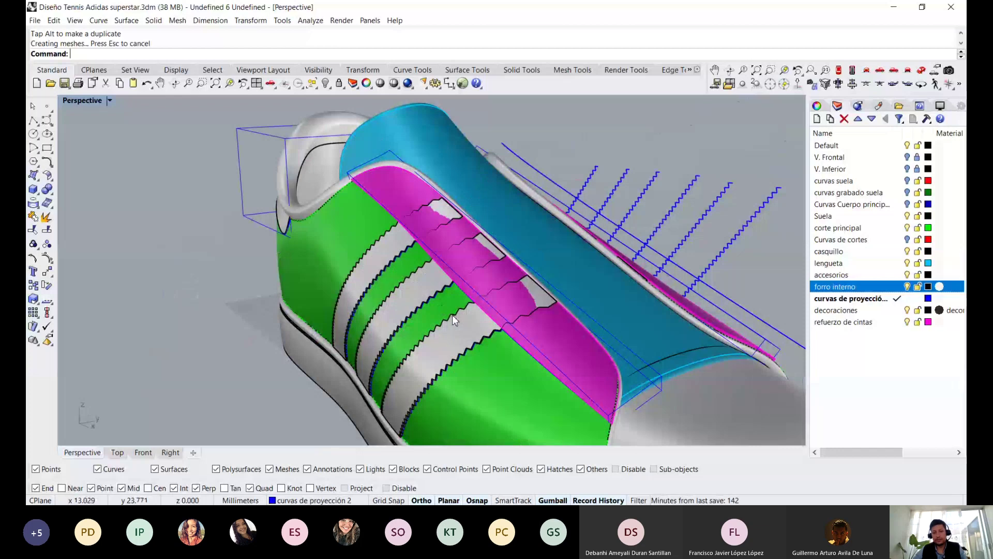
pyautogui.scroll(-3, 453, 314)
pyautogui.moveTo(452, 315)
pyautogui.mouseDown(button='right')
pyautogui.moveTo(510, 326)
pyautogui.moveTo(459, 316)
pyautogui.moveTo(499, 326)
pyautogui.mouseUp(button='right')
pyautogui.click(500, 326)
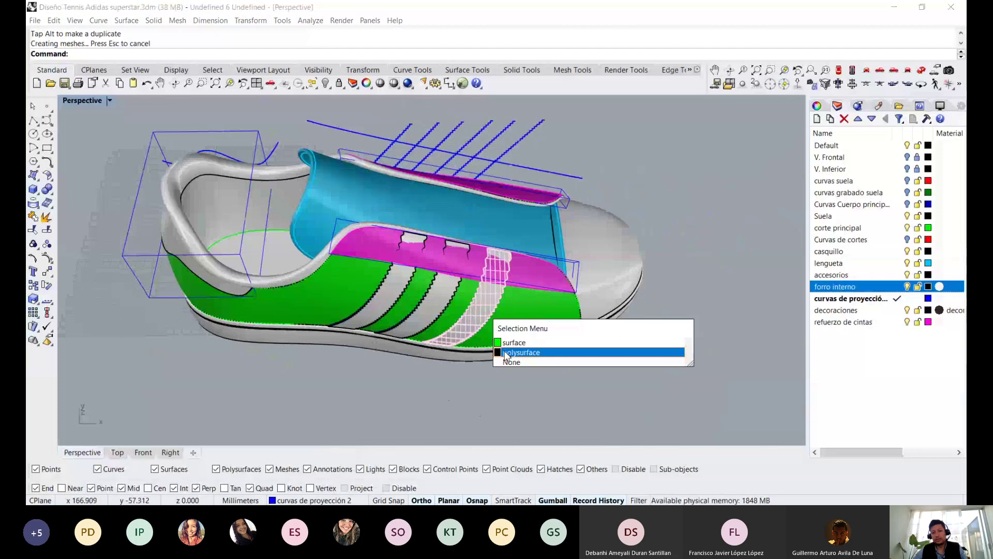
pyautogui.click(506, 352)
pyautogui.scroll(3, 414, 314)
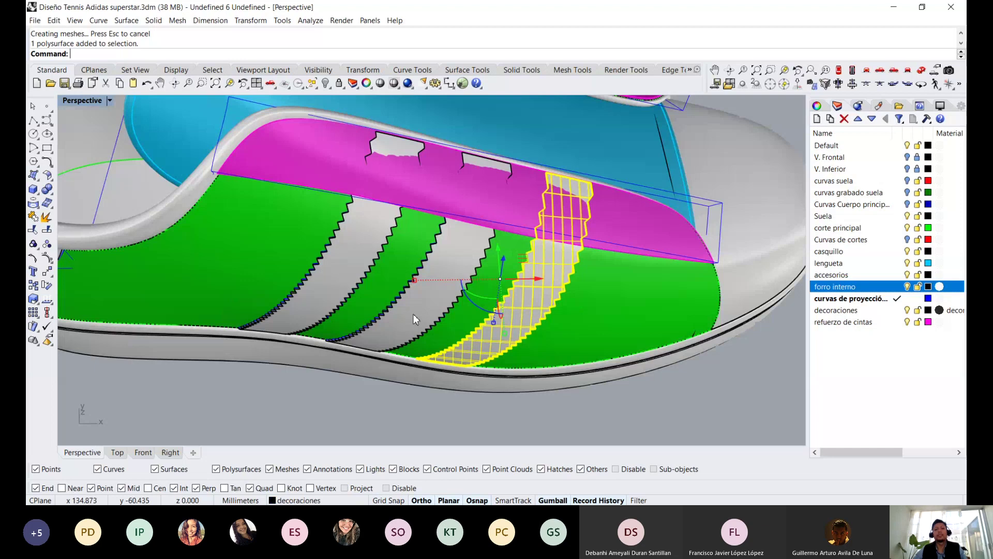
pyautogui.press('Home')
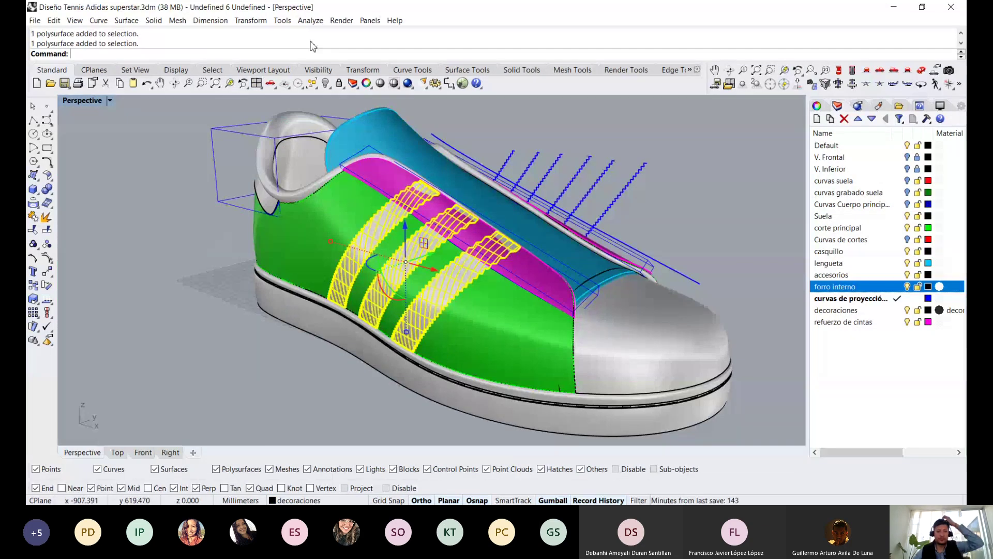
pyautogui.click(251, 20)
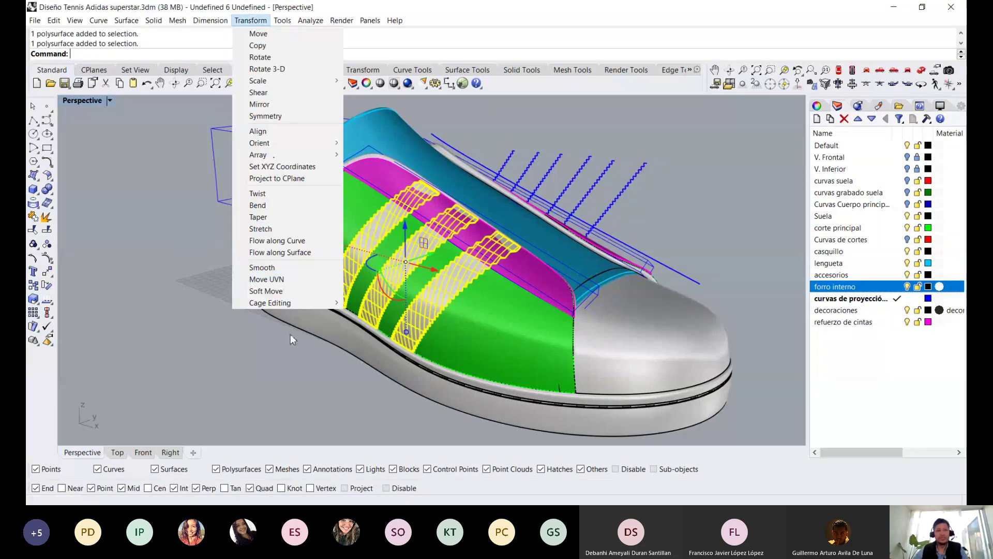
pyautogui.moveTo(270, 302)
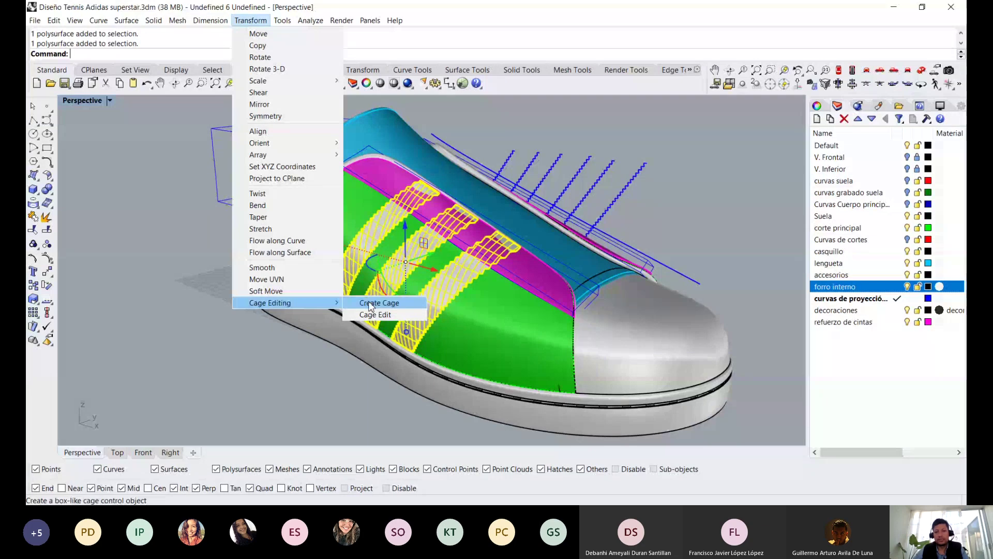
# Start a BoundingBox cage around the three side stripes, aligned to World coordinates
pyautogui.click(370, 304)
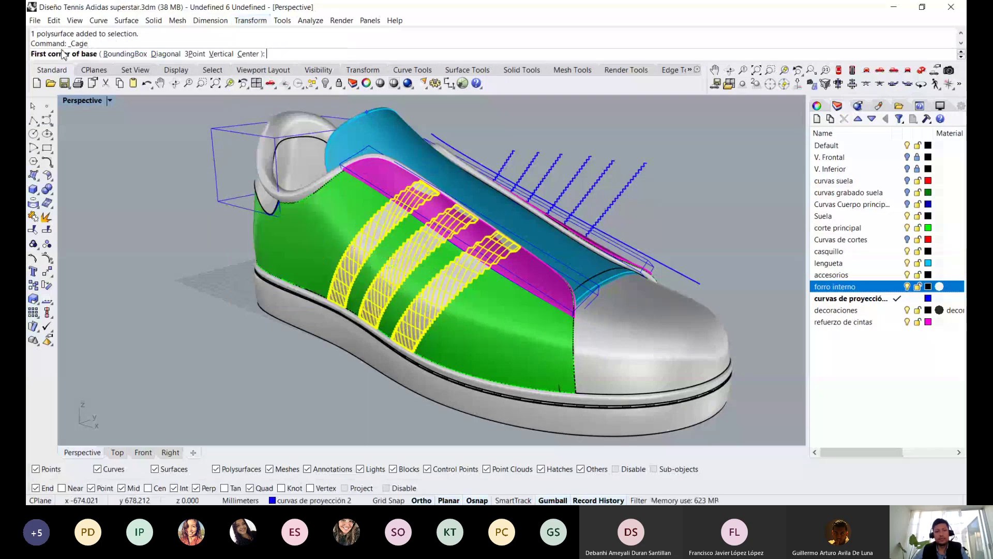
pyautogui.click(122, 54)
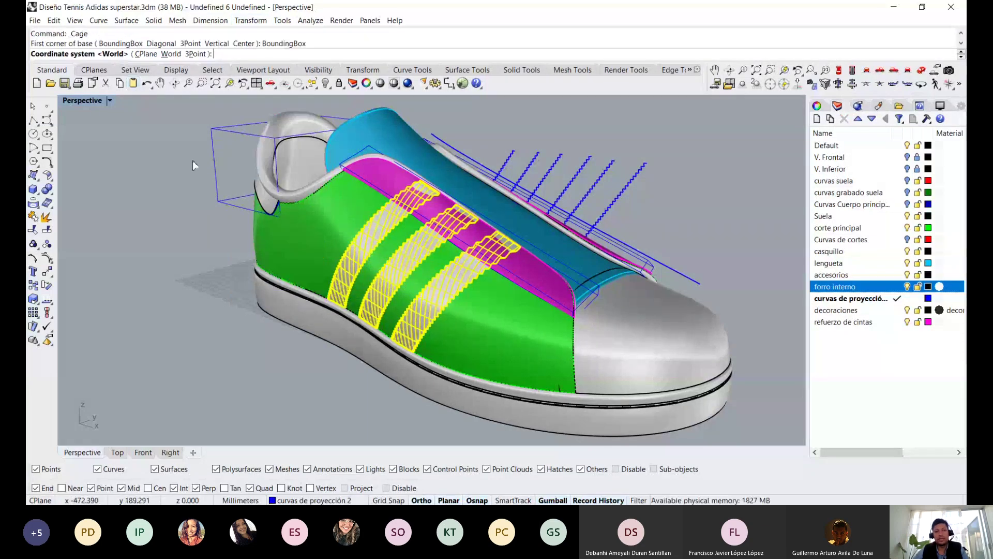
pyautogui.press('Return')
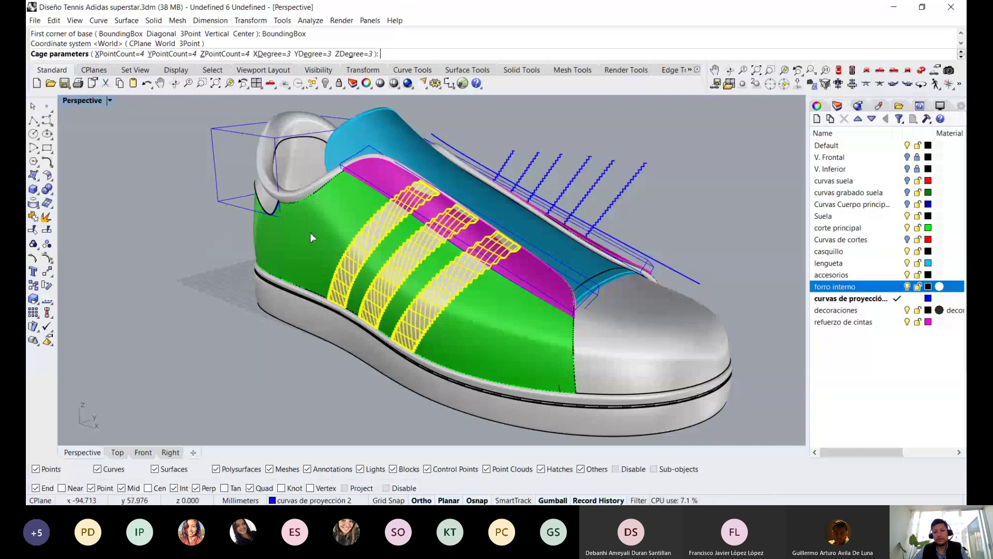
pyautogui.scroll(-2, 310, 231)
pyautogui.scroll(-4, 304, 240)
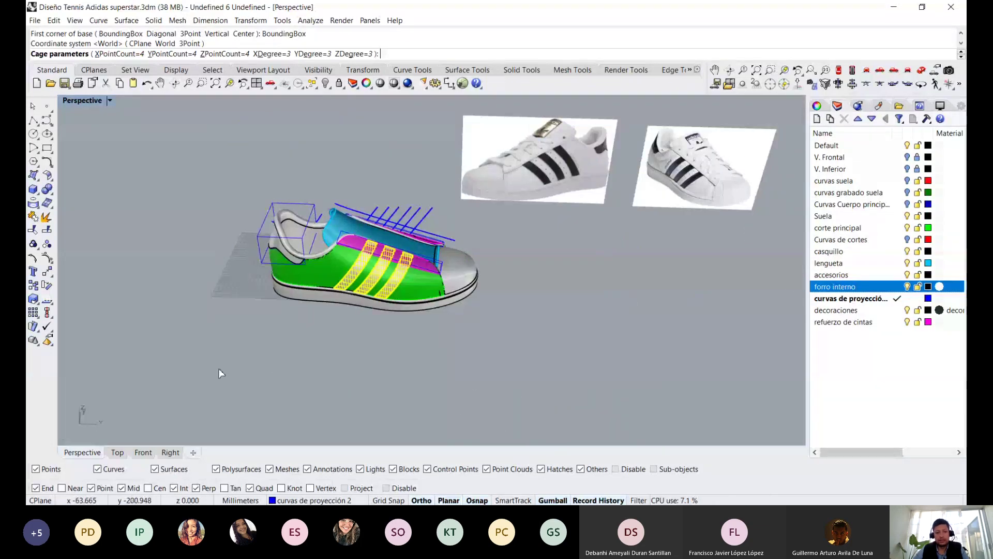
pyautogui.moveTo(218, 368); pyautogui.dragTo(238, 355, button='right')
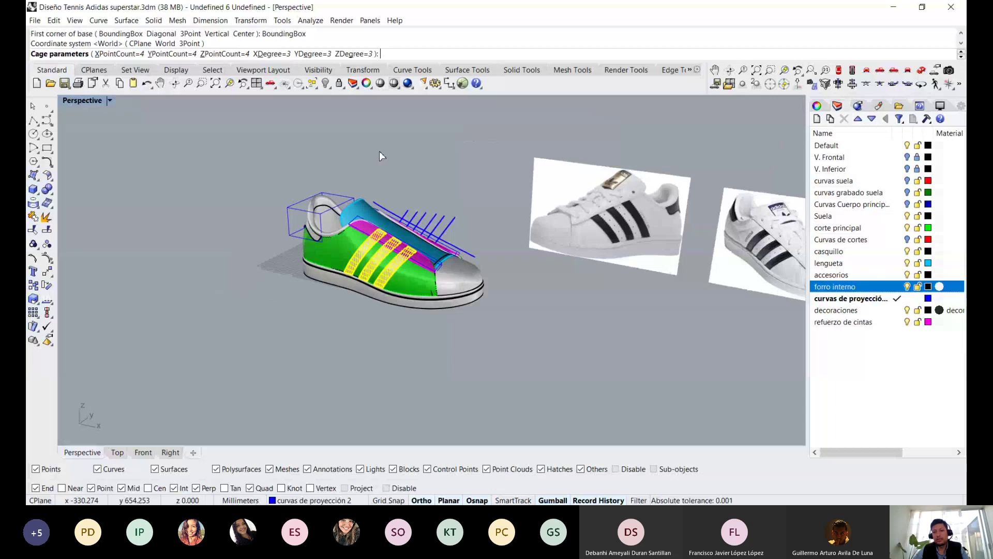
pyautogui.scroll(5, 365, 235)
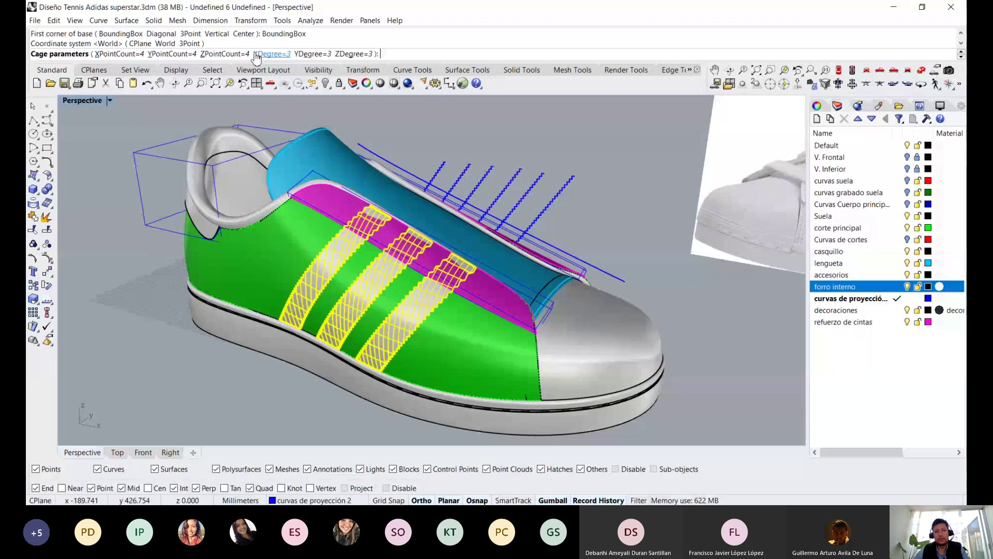
# Set the cage's Y point count to 8 and finish the 4×8×4 cage
pyautogui.click(180, 57)
pyautogui.write('6')
pyautogui.press('Return')
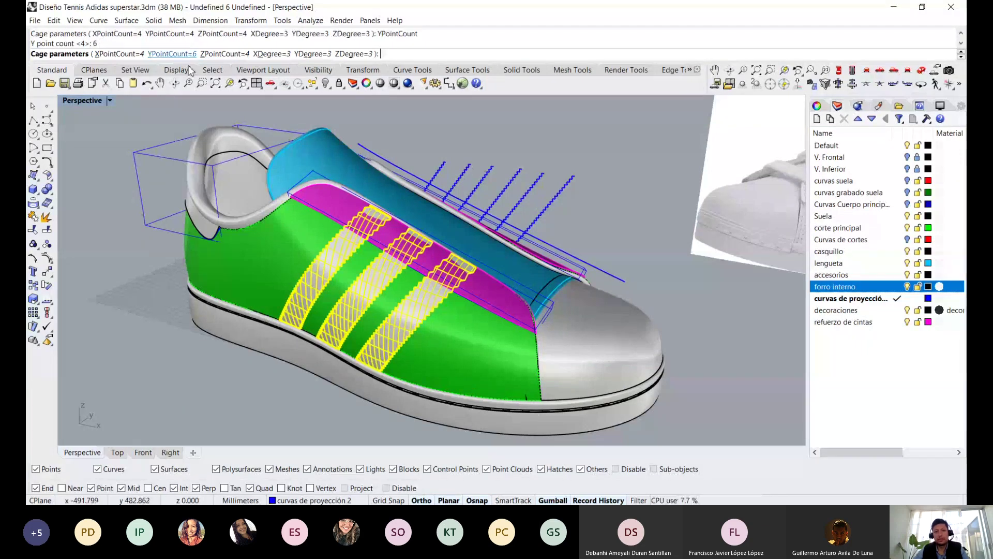
pyautogui.click(189, 56)
pyautogui.write('8')
pyautogui.press('Return')
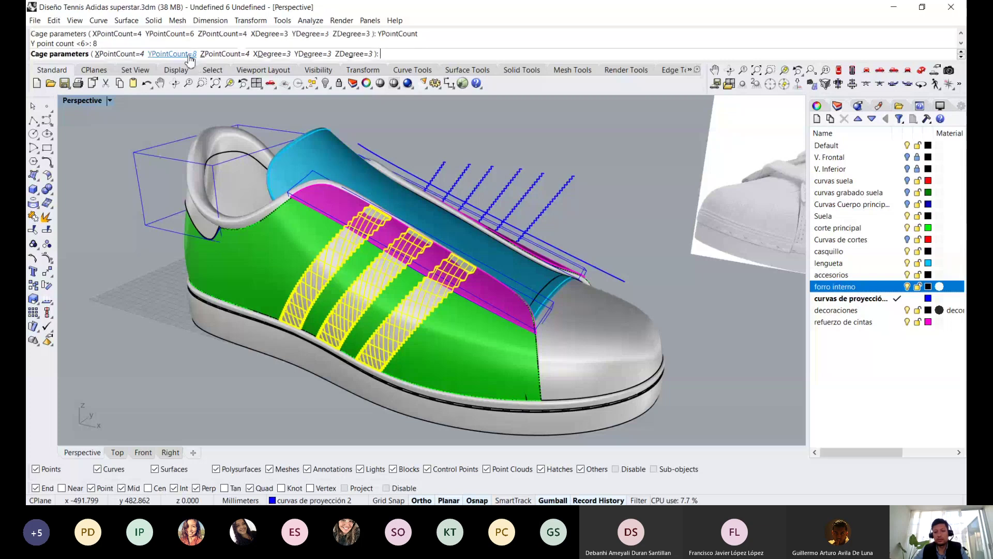
pyautogui.press('Return')
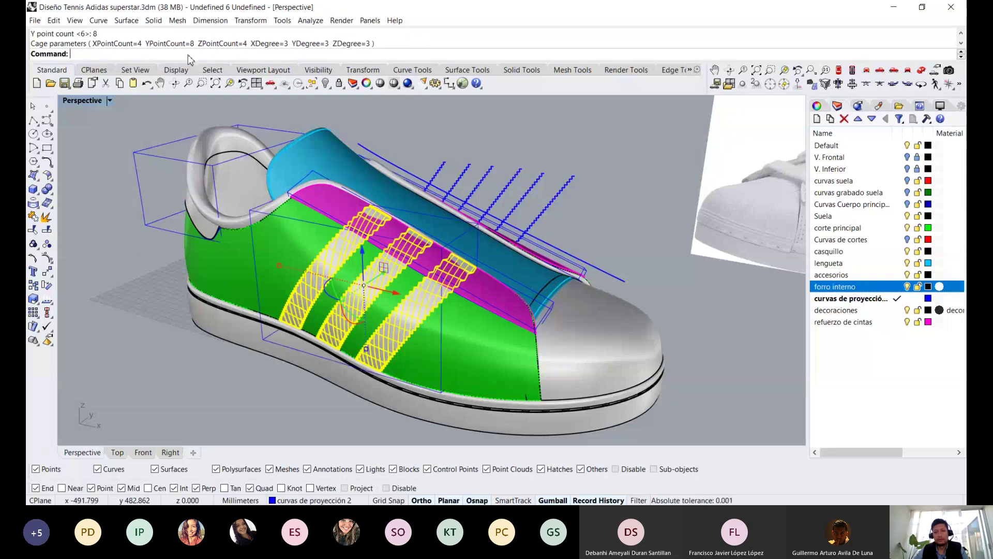
pyautogui.moveTo(420, 321)
pyautogui.mouseDown(button='right')
pyautogui.moveTo(419, 343)
pyautogui.moveTo(393, 337)
pyautogui.mouseUp(button='right')
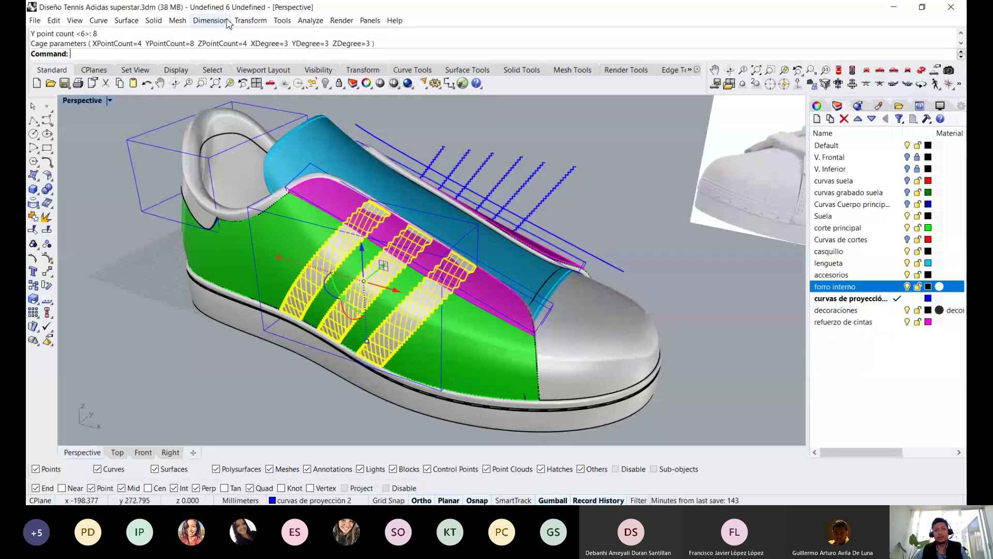
pyautogui.click(251, 21)
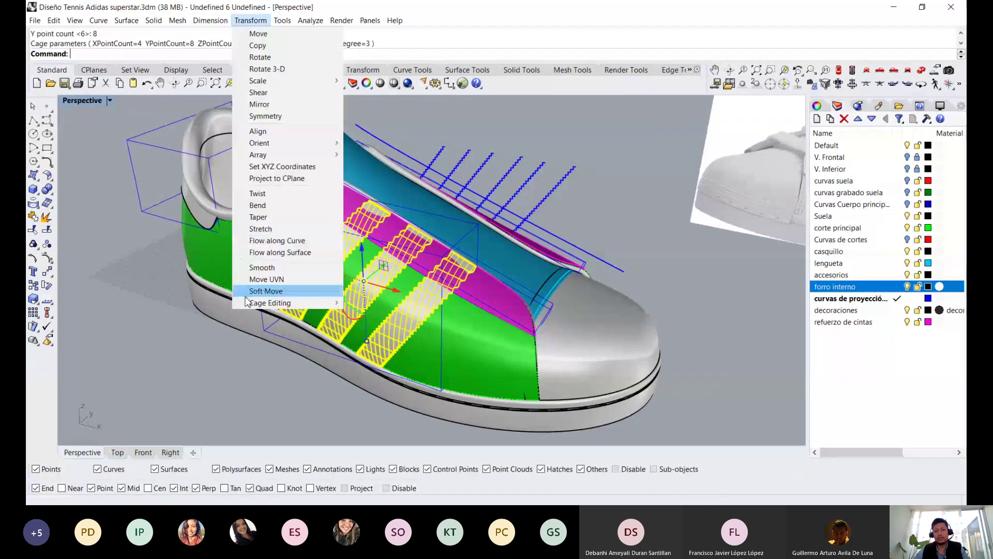
pyautogui.moveTo(279, 302)
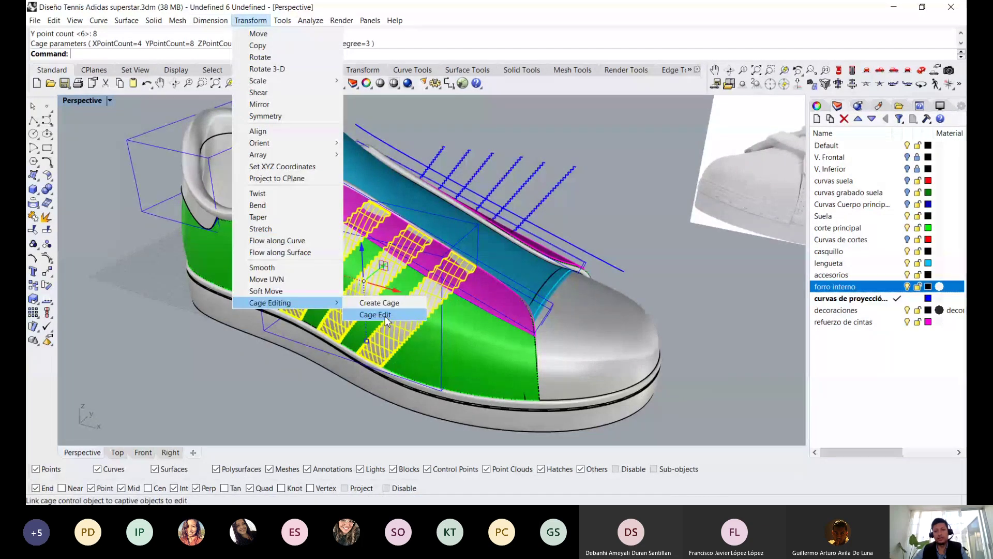
# Bind the side stripes to the cage box as control object with a Global region
pyautogui.click(373, 314)
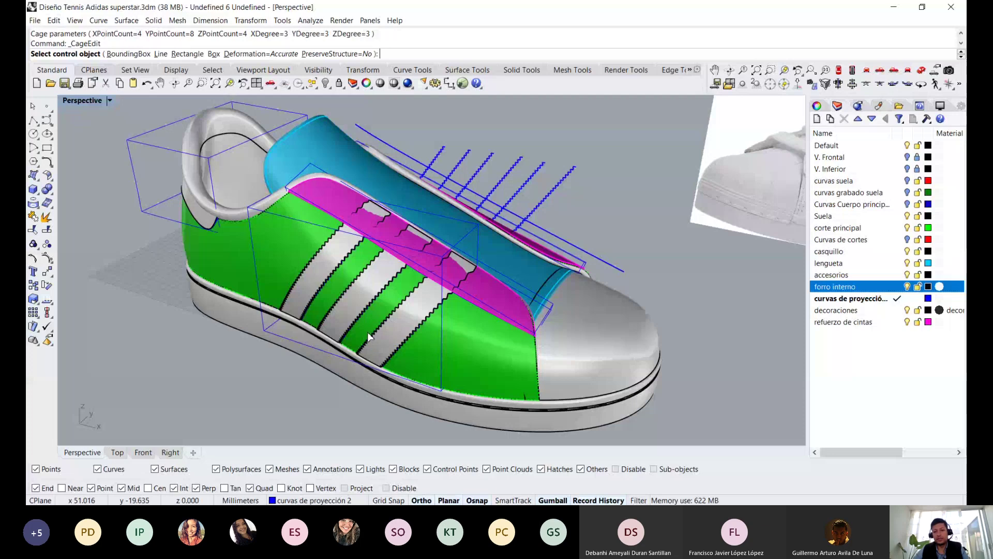
pyautogui.click(442, 333)
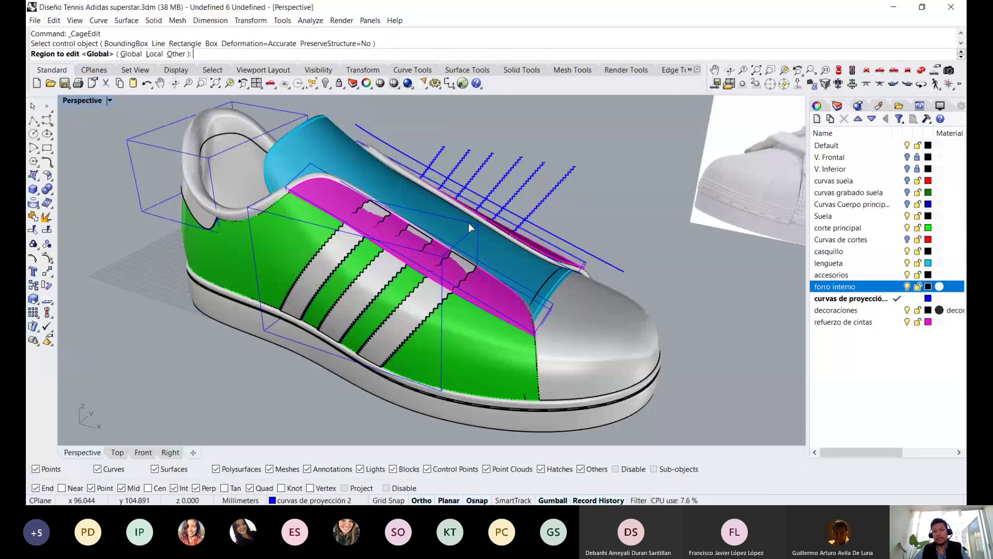
pyautogui.press('Return')
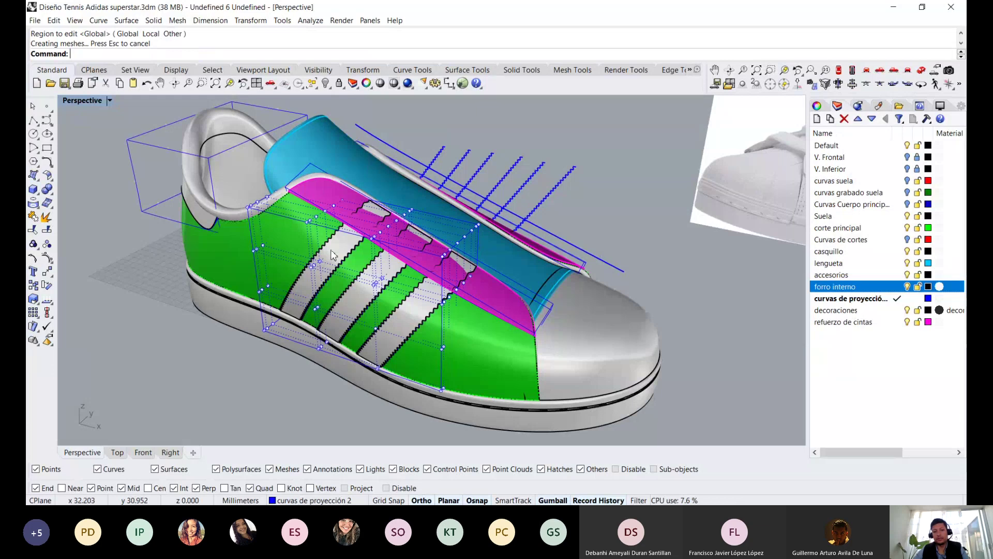
pyautogui.moveTo(331, 254)
pyautogui.mouseDown(button='right')
pyautogui.moveTo(430, 234)
pyautogui.moveTo(454, 295)
pyautogui.mouseUp(button='right')
pyautogui.scroll(3, 430, 234)
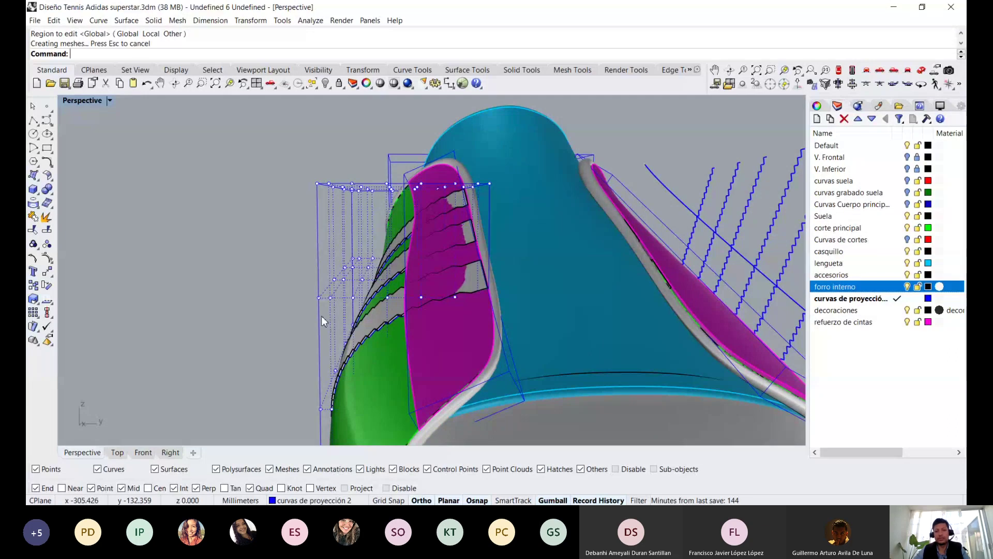
pyautogui.scroll(2, 321, 315)
pyautogui.moveTo(321, 315)
pyautogui.mouseDown(button='right')
pyautogui.moveTo(506, 233)
pyautogui.moveTo(459, 250)
pyautogui.mouseUp(button='right')
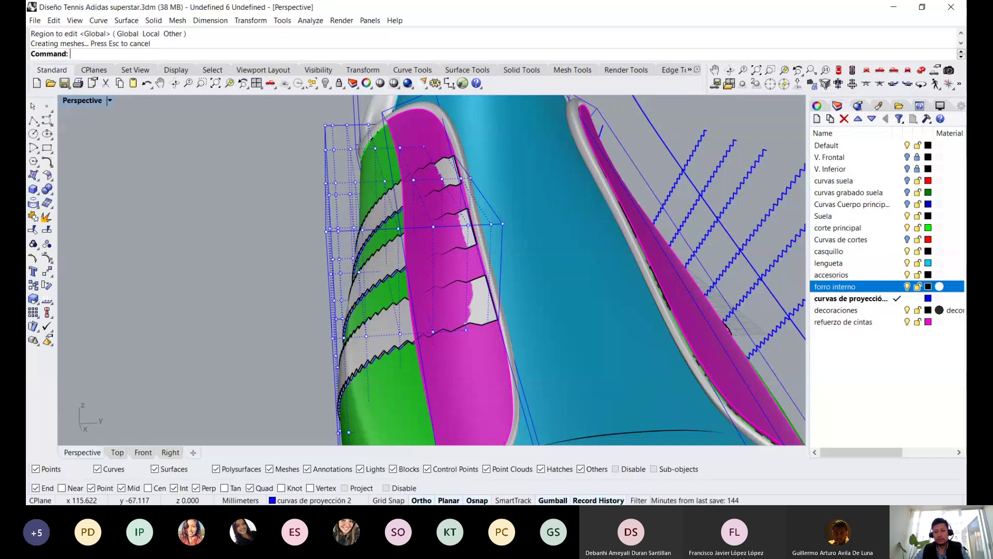
pyautogui.click(639, 500)
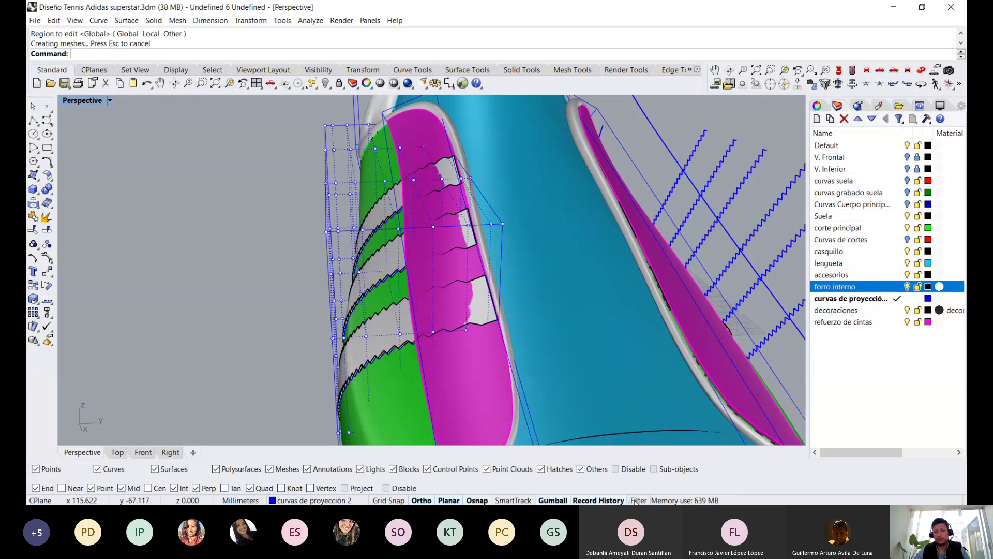
pyautogui.doubleClick(638, 501)
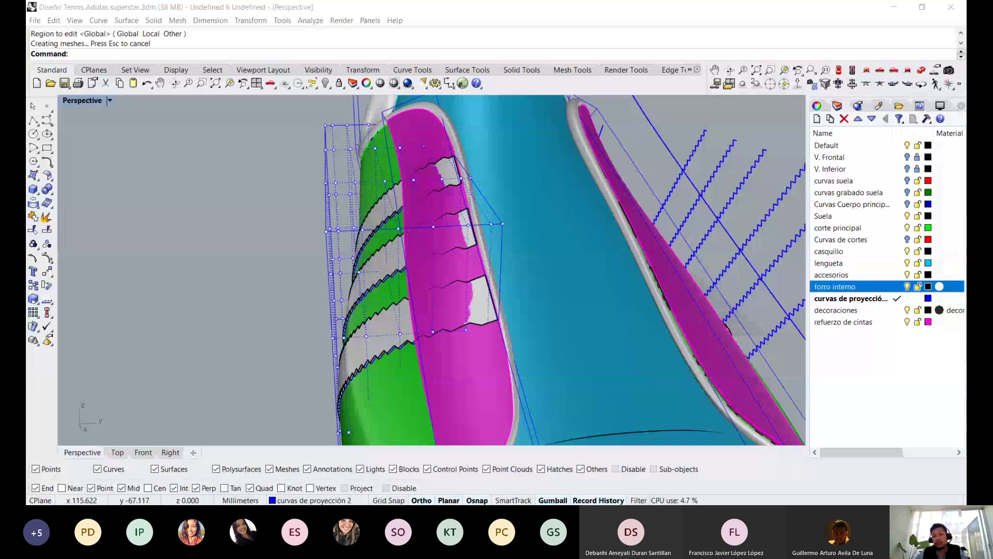
pyautogui.click(119, 320)
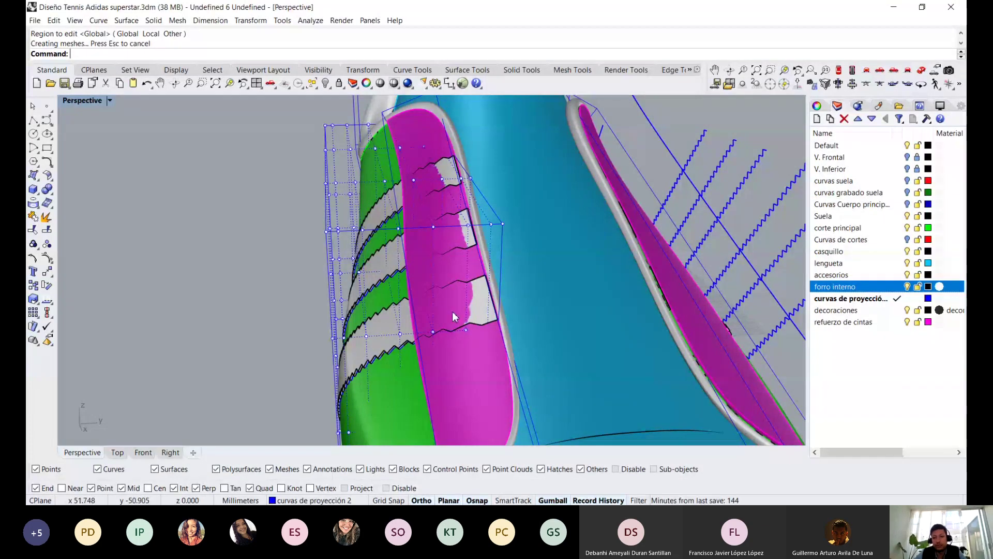
pyautogui.moveTo(421, 429); pyautogui.dragTo(415, 437, button='right')
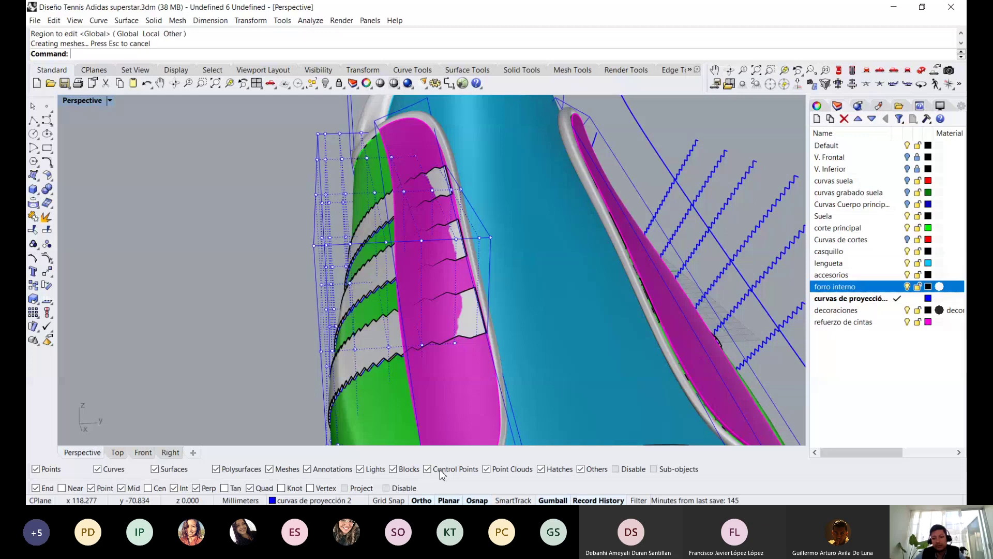
# Uncheck Blocks and isolate Control Points in the selection filter
pyautogui.click(403, 470)
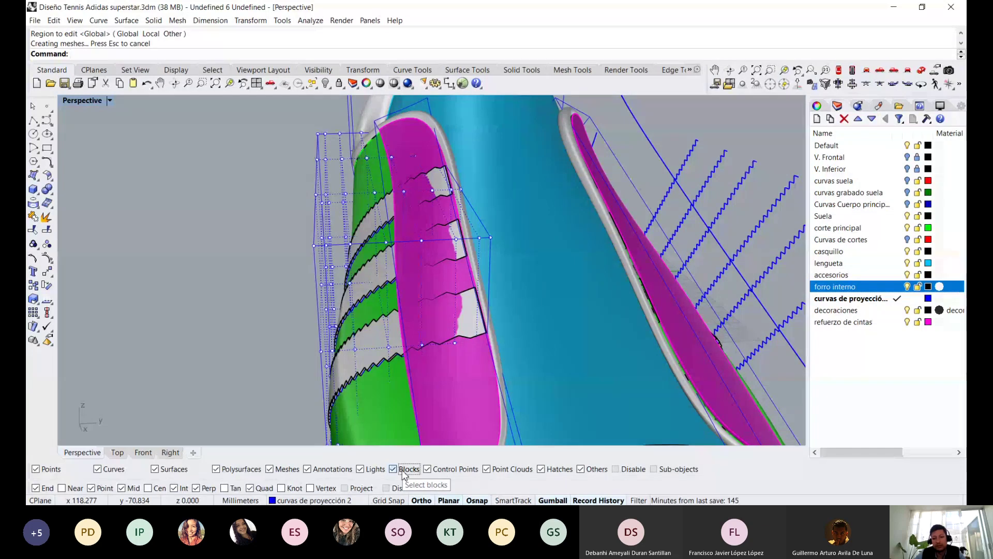
pyautogui.click(393, 469)
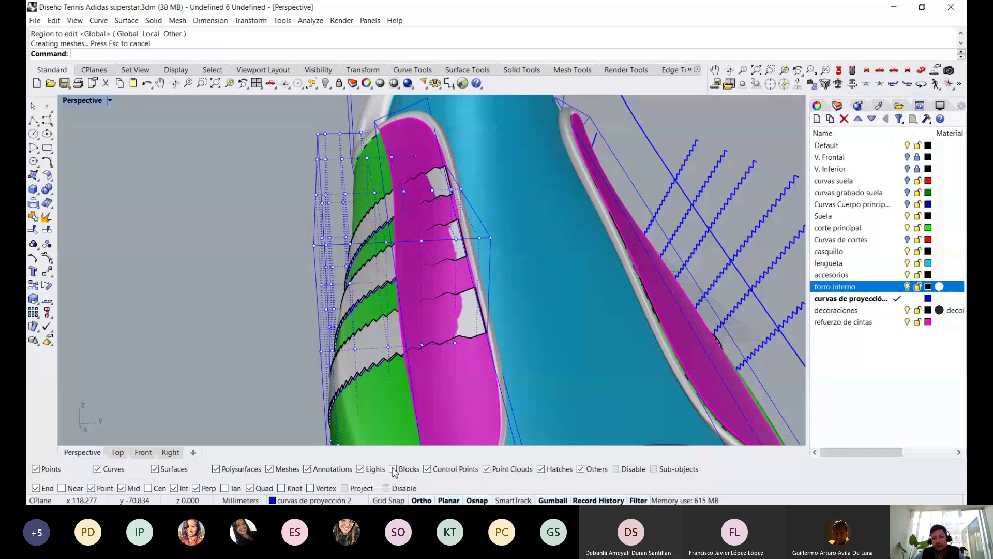
pyautogui.rightClick(427, 468)
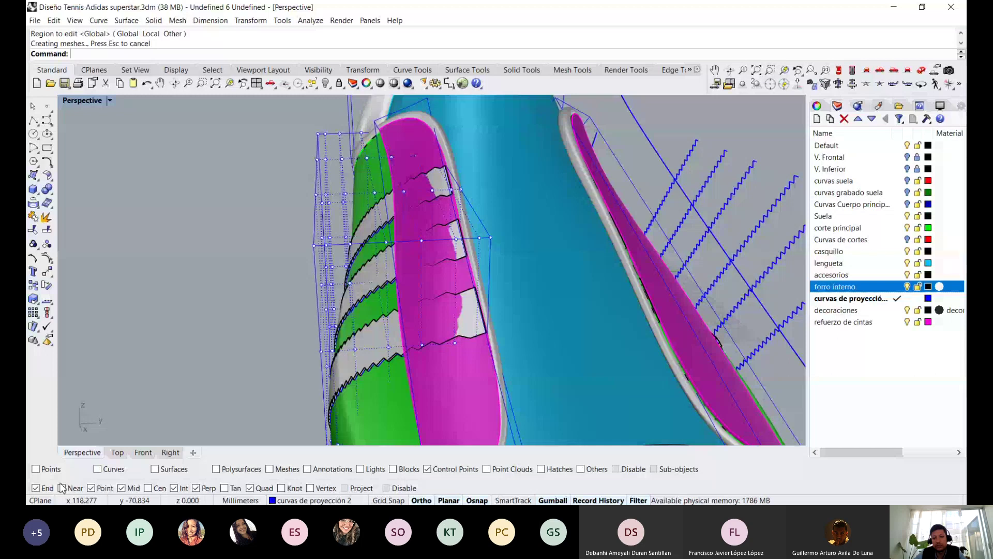
# From a top-down view, window-select the rows of cage points along the side stripes
pyautogui.scroll(-10, 423, 281)
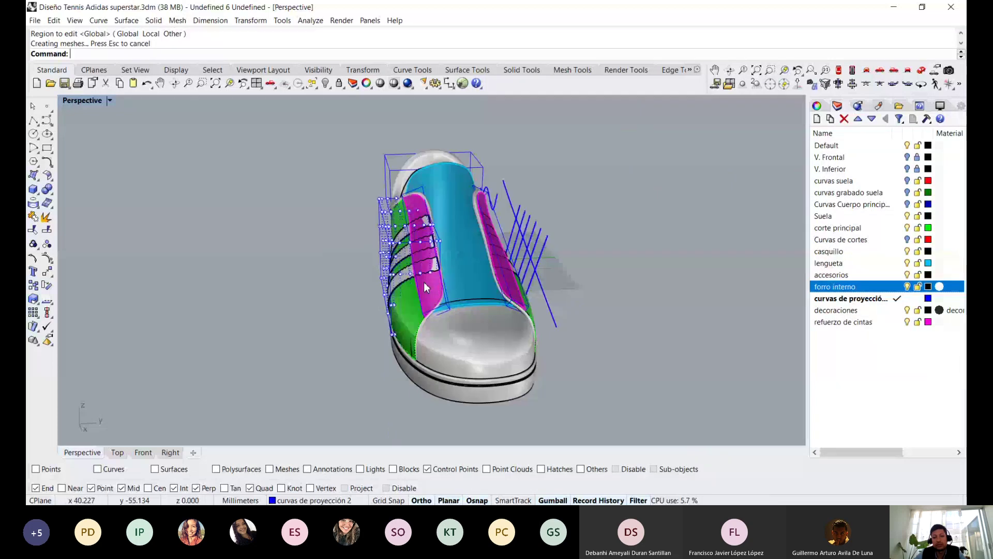
pyautogui.moveTo(423, 282); pyautogui.dragTo(475, 369, button='right')
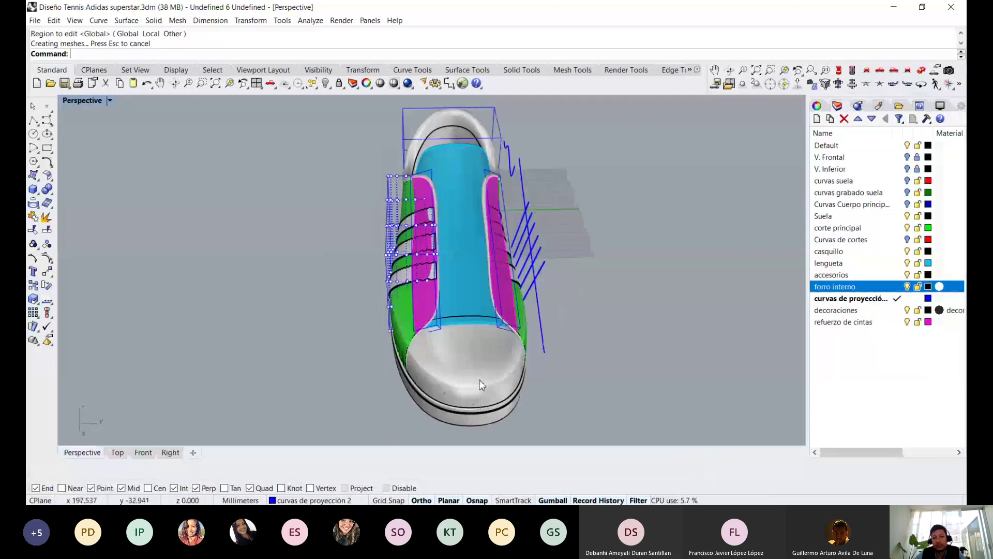
pyautogui.moveTo(496, 383); pyautogui.dragTo(544, 354, button='right')
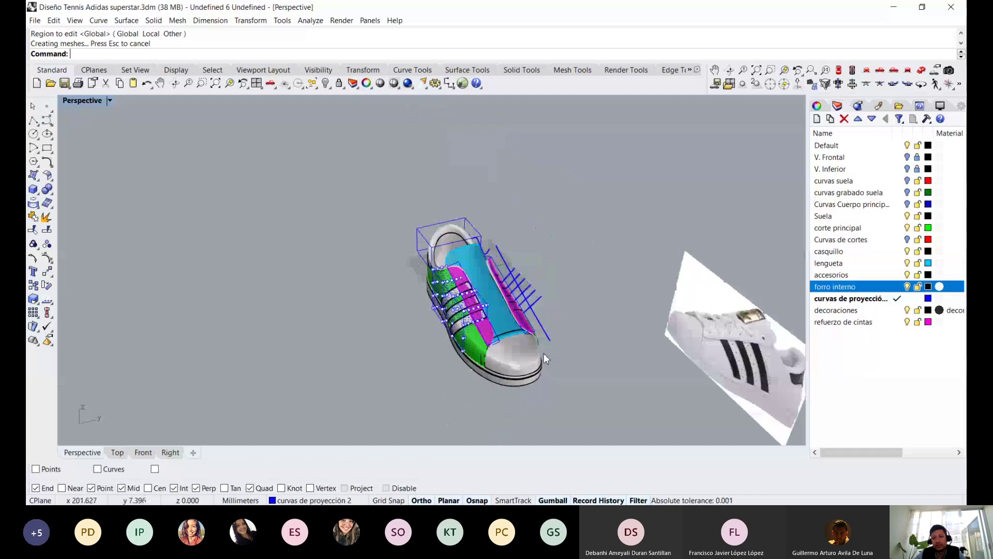
pyautogui.scroll(1, 517, 336)
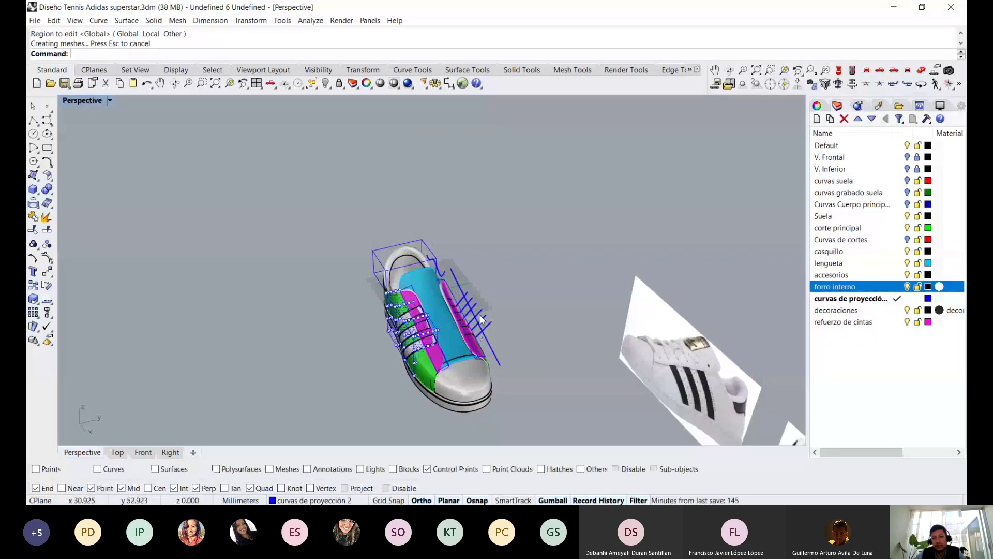
pyautogui.scroll(3, 433, 308)
pyautogui.moveTo(433, 308)
pyautogui.mouseDown(button='right')
pyautogui.moveTo(391, 384)
pyautogui.moveTo(447, 314)
pyautogui.moveTo(446, 322)
pyautogui.moveTo(437, 311)
pyautogui.moveTo(443, 321)
pyautogui.mouseUp(button='right')
pyautogui.moveTo(443, 322); pyautogui.dragTo(357, 395)
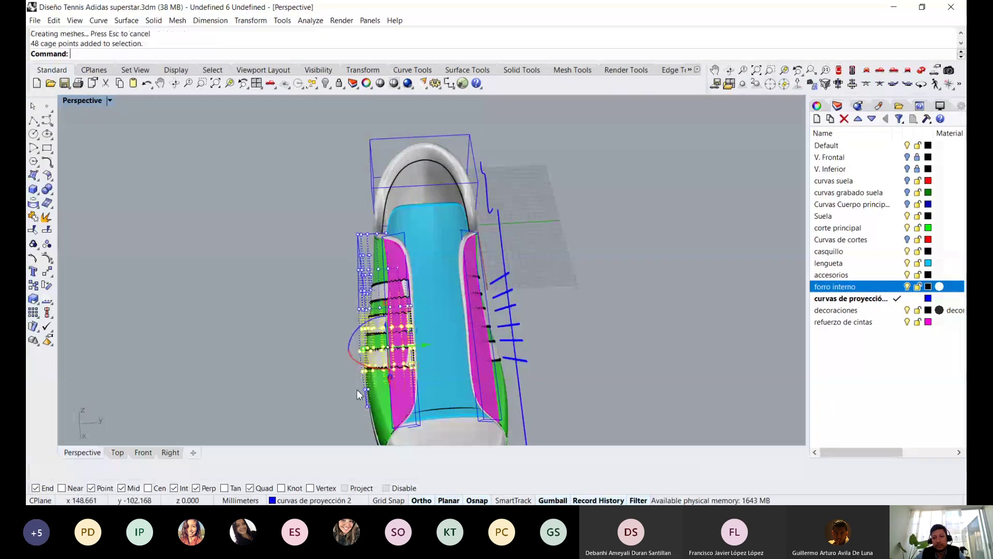
pyautogui.moveTo(357, 394)
pyautogui.mouseDown(button='right')
pyautogui.moveTo(590, 399)
pyautogui.moveTo(396, 357)
pyautogui.mouseUp(button='right')
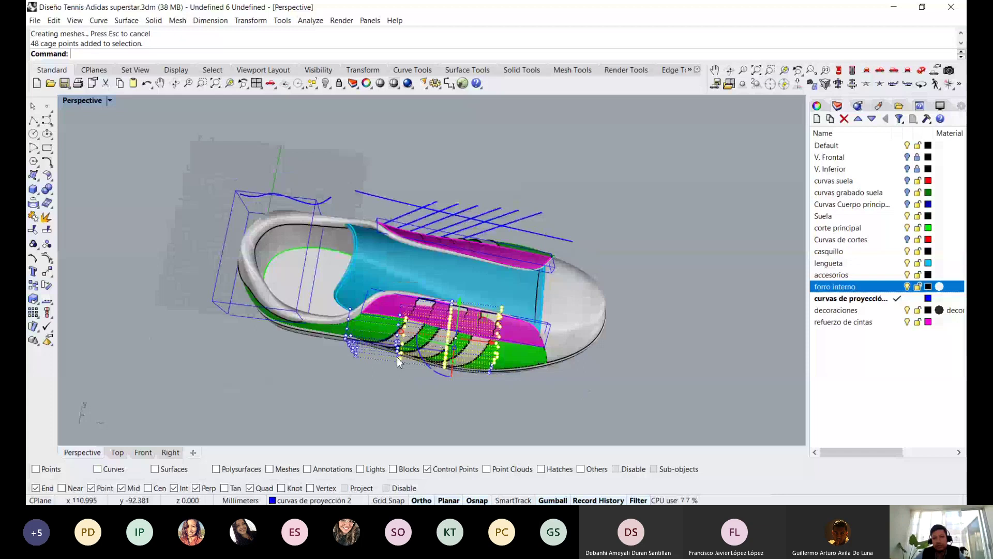
pyautogui.press('Escape')
pyautogui.moveTo(480, 387); pyautogui.dragTo(488, 339, button='right')
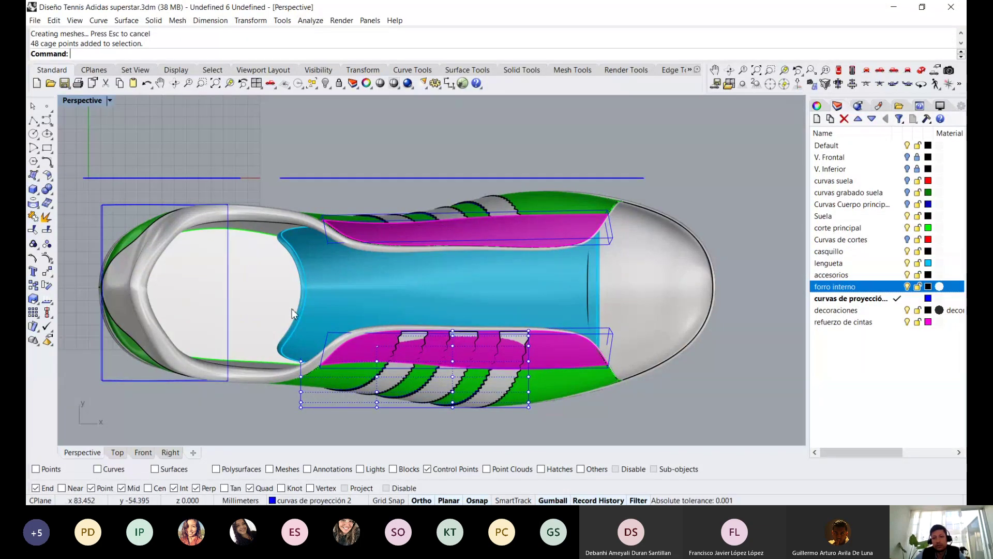
pyautogui.moveTo(261, 299)
pyautogui.mouseDown()
pyautogui.moveTo(614, 346)
pyautogui.moveTo(530, 344)
pyautogui.mouseUp()
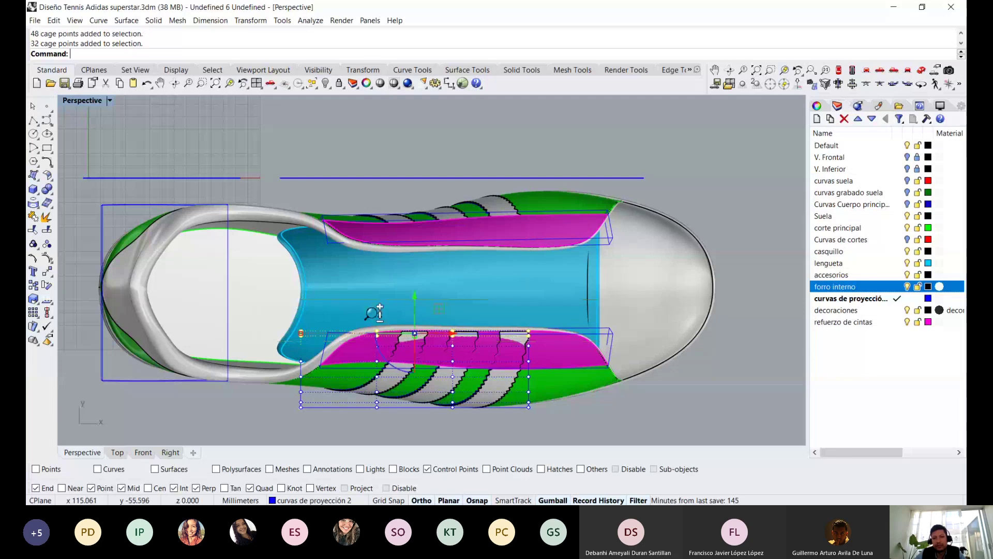
# Nudge the selected stripe cage points slightly to reshape the strip
pyautogui.scroll(3, 375, 312)
pyautogui.scroll(-2, 366, 373)
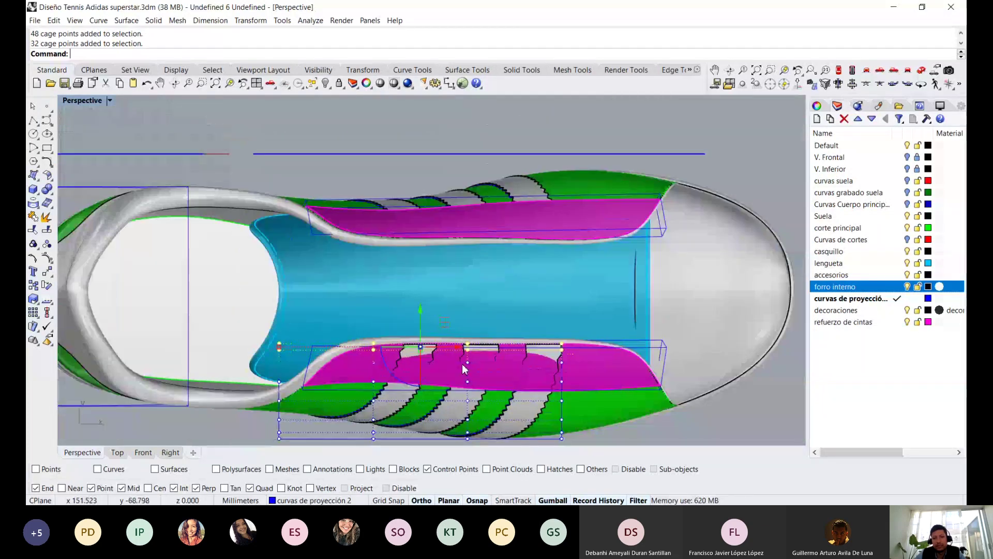
pyautogui.moveTo(462, 364); pyautogui.dragTo(378, 332, button='right')
pyautogui.moveTo(378, 332); pyautogui.dragTo(378, 333)
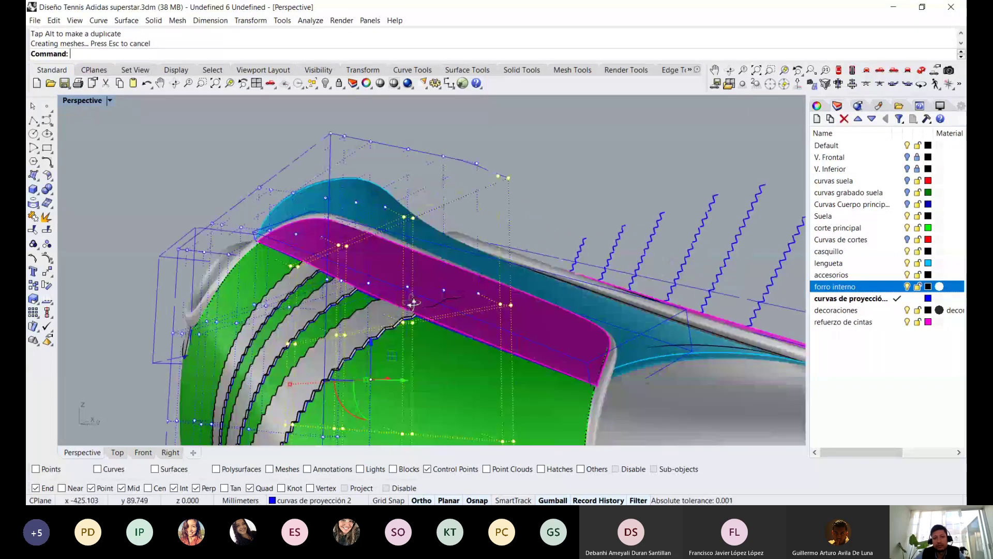
# Orbit, pan and zoom around the shoe to inspect the toe, tongue and stripes
pyautogui.moveTo(414, 304)
pyautogui.mouseDown(button='right')
pyautogui.moveTo(279, 304)
pyautogui.moveTo(391, 277)
pyautogui.moveTo(458, 319)
pyautogui.mouseUp(button='right')
pyautogui.scroll(-3, 389, 306)
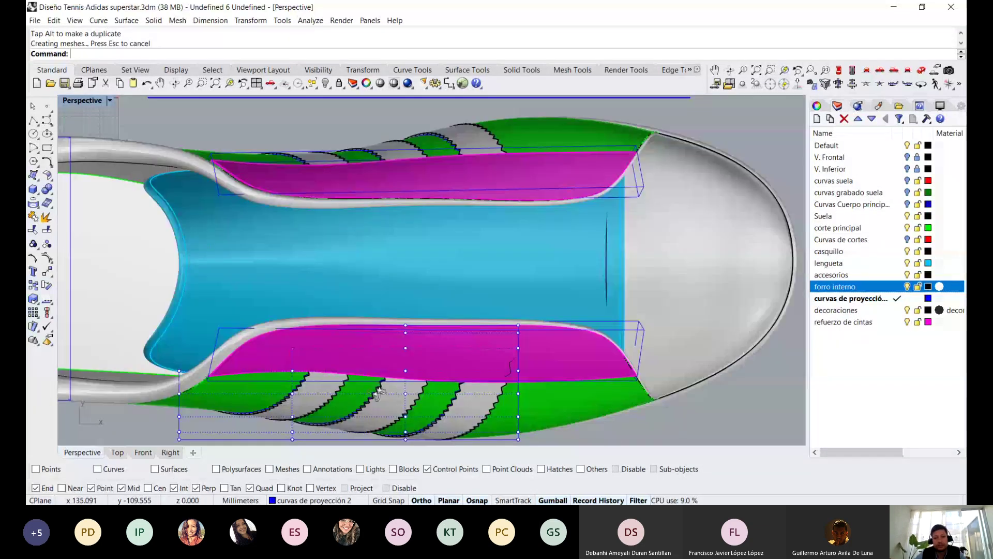
pyautogui.moveTo(459, 319); pyautogui.dragTo(406, 284, button='right')
pyautogui.scroll(-2, 414, 310)
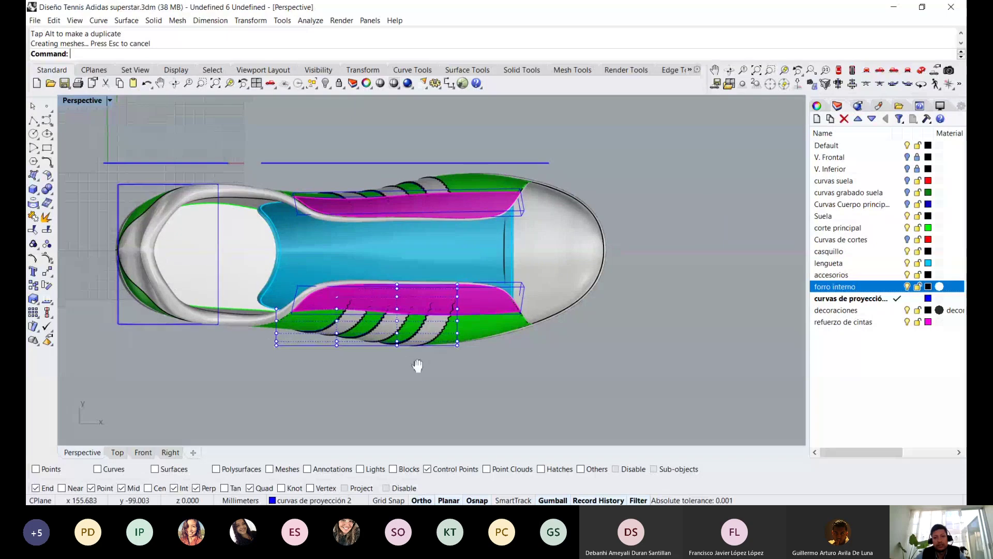
pyautogui.scroll(-1, 426, 392)
pyautogui.moveTo(426, 392)
pyautogui.keyDown('shift'); pyautogui.mouseDown(button='right')
pyautogui.moveTo(430, 416)
pyautogui.moveTo(417, 411)
pyautogui.mouseUp(button='right'); pyautogui.keyUp('shift')
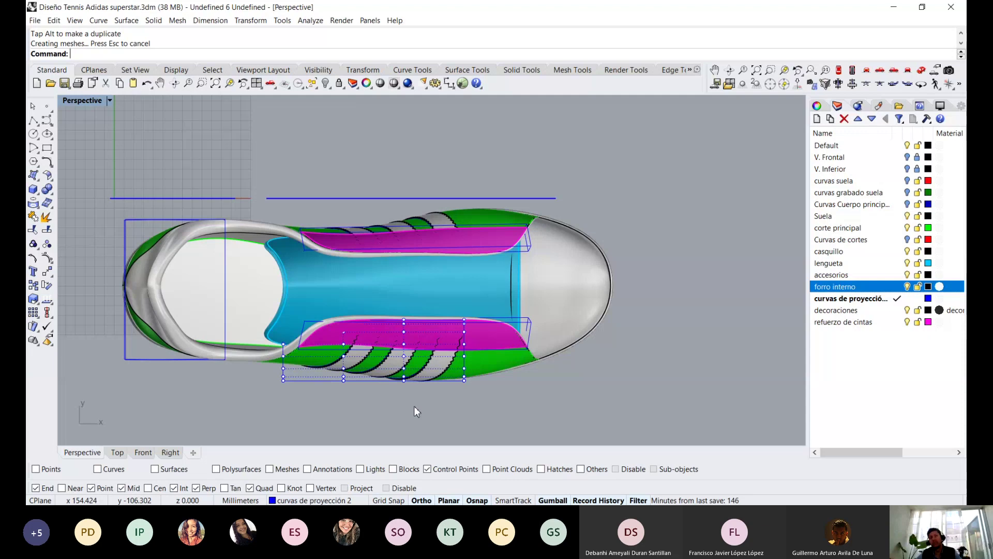
pyautogui.moveTo(414, 405); pyautogui.dragTo(337, 330, button='right')
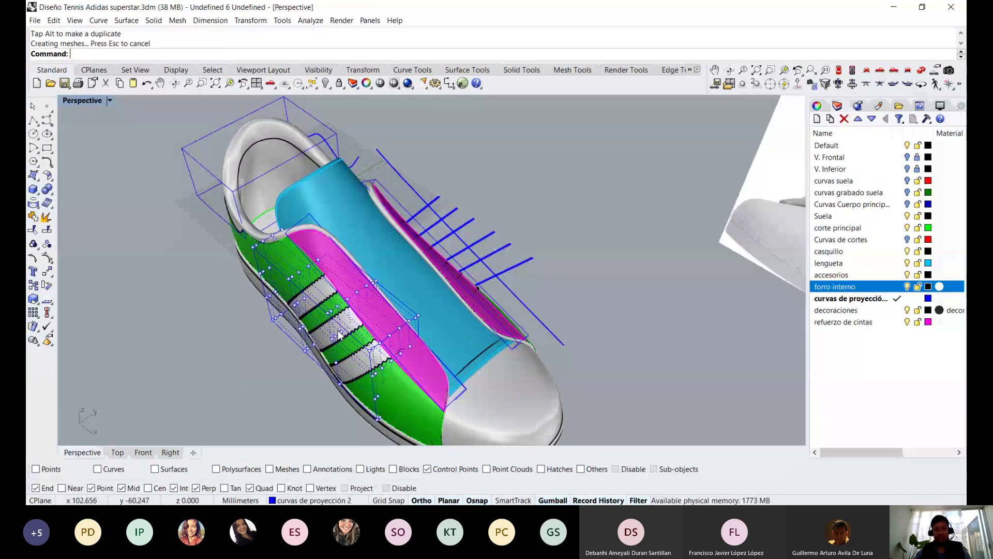
pyautogui.moveTo(339, 334); pyautogui.dragTo(338, 361, button='right')
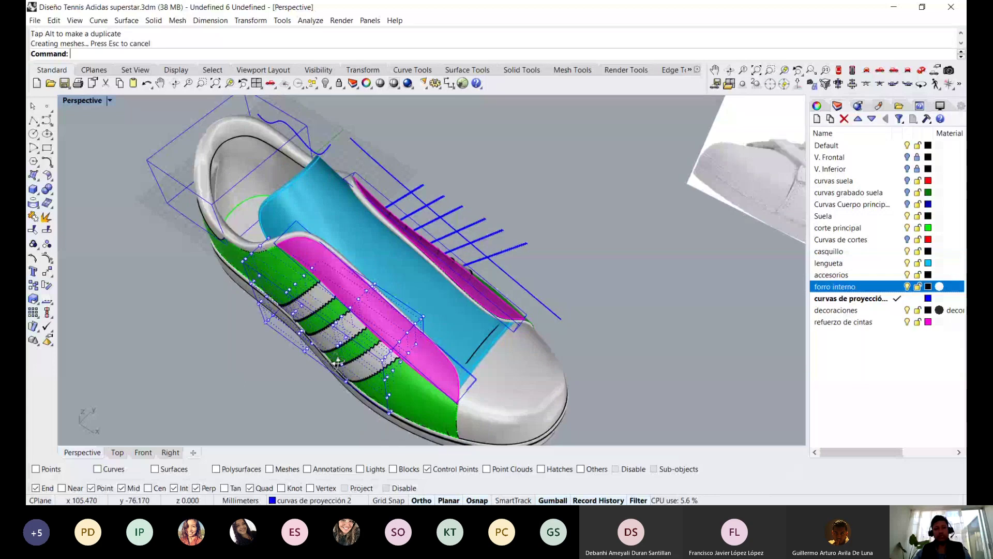
pyautogui.press('Home')
pyautogui.press('Home')
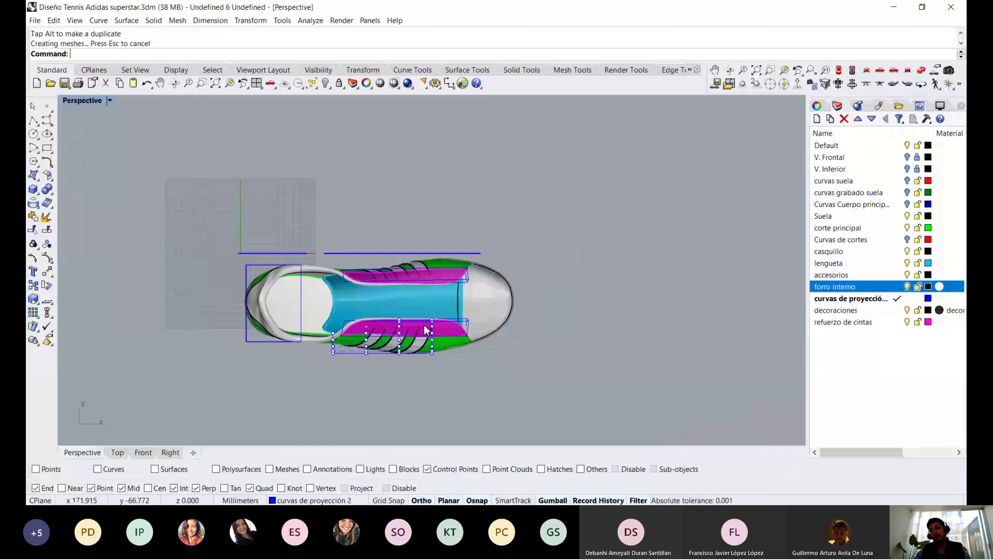
pyautogui.scroll(2, 426, 329)
pyautogui.scroll(1, 436, 378)
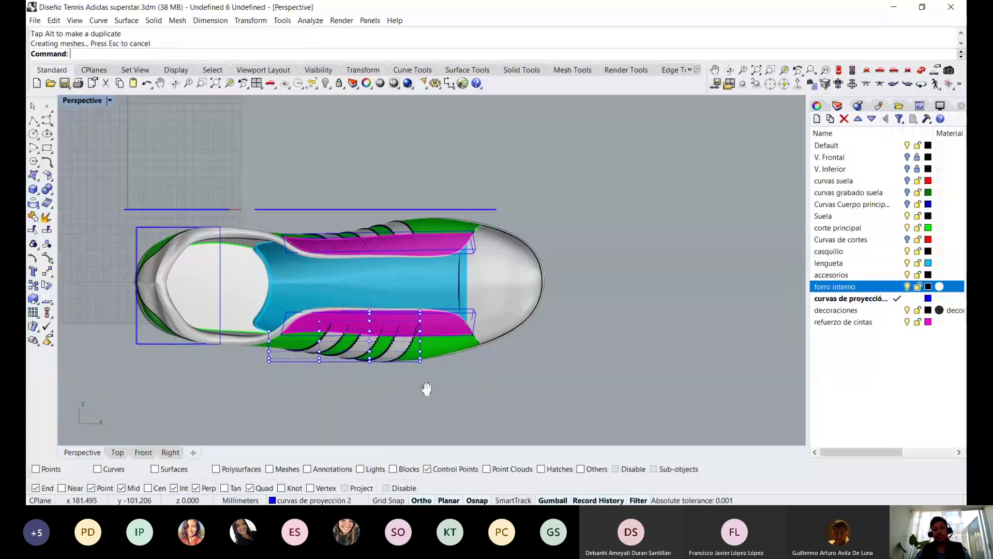
pyautogui.moveTo(441, 383)
pyautogui.keyDown('shift'); pyautogui.mouseDown(button='right')
pyautogui.moveTo(394, 386)
pyautogui.moveTo(358, 306)
pyautogui.moveTo(348, 319)
pyautogui.moveTo(410, 248)
pyautogui.moveTo(436, 327)
pyautogui.mouseUp(button='right'); pyautogui.keyUp('shift')
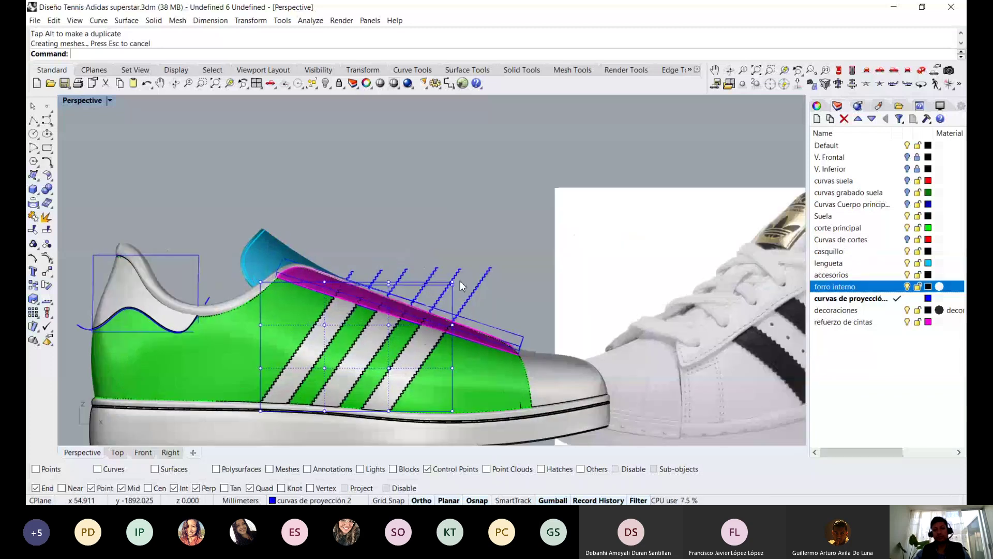
pyautogui.scroll(2, 404, 316)
pyautogui.scroll(2, 362, 308)
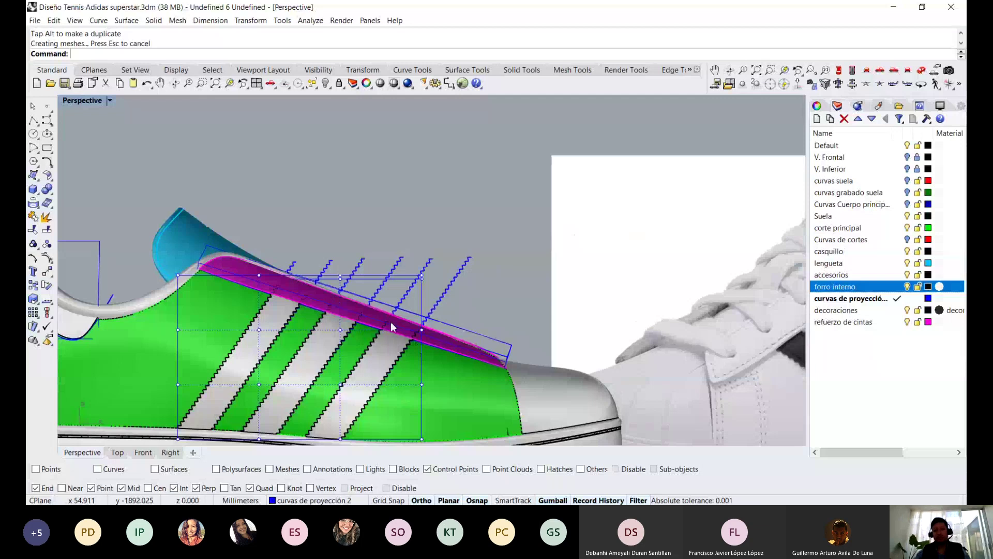
pyautogui.scroll(4, 288, 293)
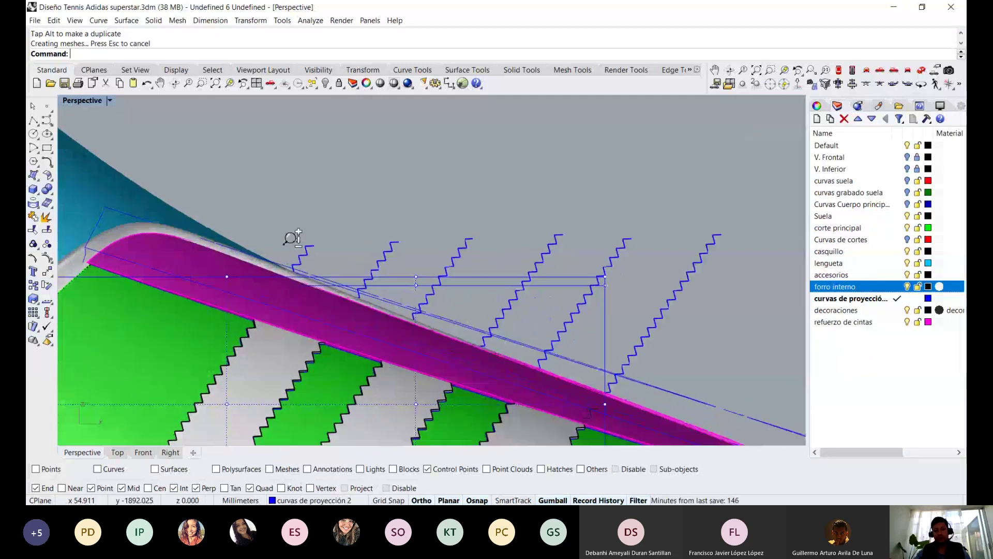
pyautogui.scroll(-2, 292, 238)
pyautogui.scroll(-3, 310, 279)
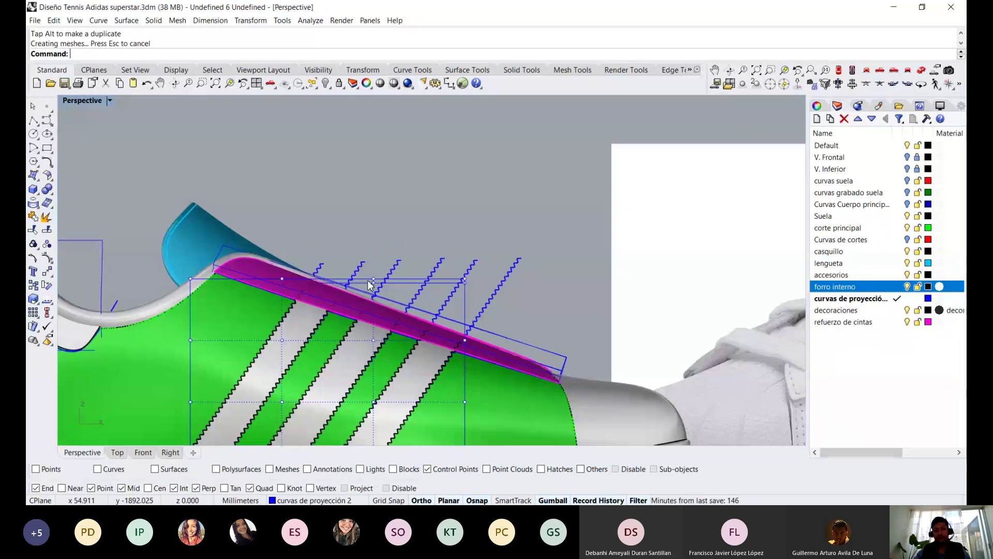
pyautogui.scroll(-3, 323, 329)
pyautogui.moveTo(324, 329); pyautogui.dragTo(299, 311, button='right')
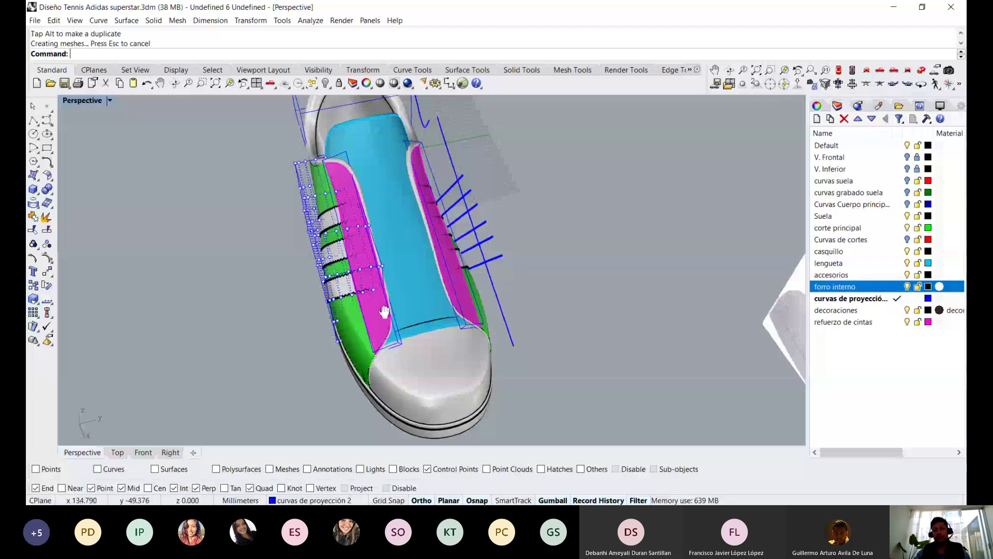
pyautogui.moveTo(299, 311)
pyautogui.mouseDown(button='right')
pyautogui.moveTo(387, 279)
pyautogui.moveTo(446, 340)
pyautogui.mouseUp(button='right')
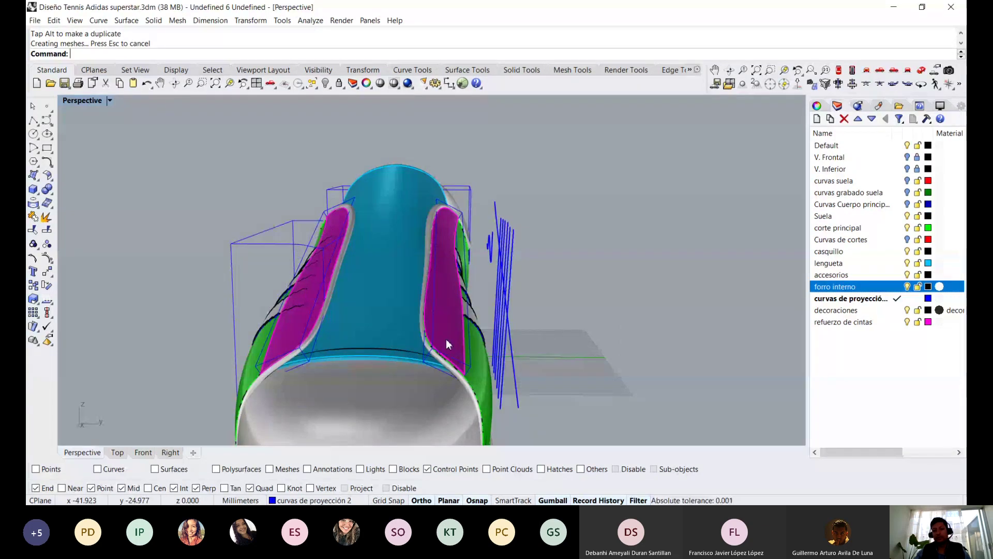
pyautogui.moveTo(446, 339); pyautogui.dragTo(205, 330, button='right')
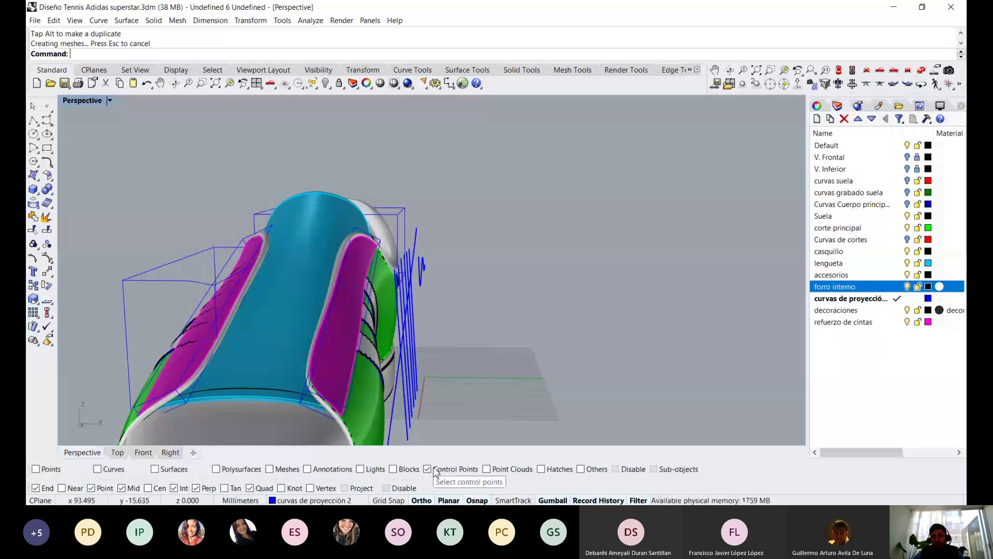
# Re-enable all selection filters and select the magenta reinforcement strip
pyautogui.rightClick(434, 471)
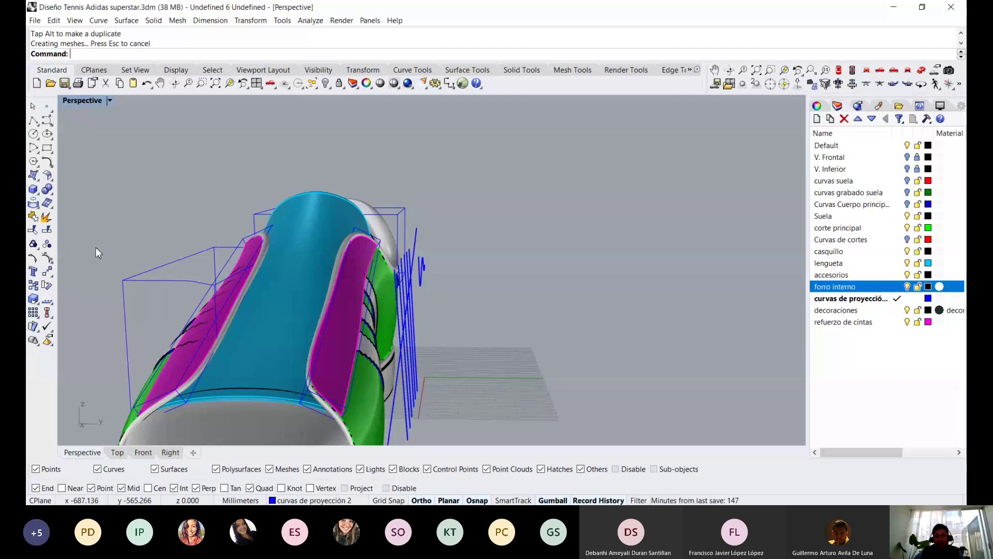
pyautogui.moveTo(95, 247)
pyautogui.mouseDown(button='right')
pyautogui.moveTo(258, 206)
pyautogui.moveTo(272, 244)
pyautogui.moveTo(344, 258)
pyautogui.moveTo(342, 249)
pyautogui.mouseUp(button='right')
pyautogui.click(343, 258)
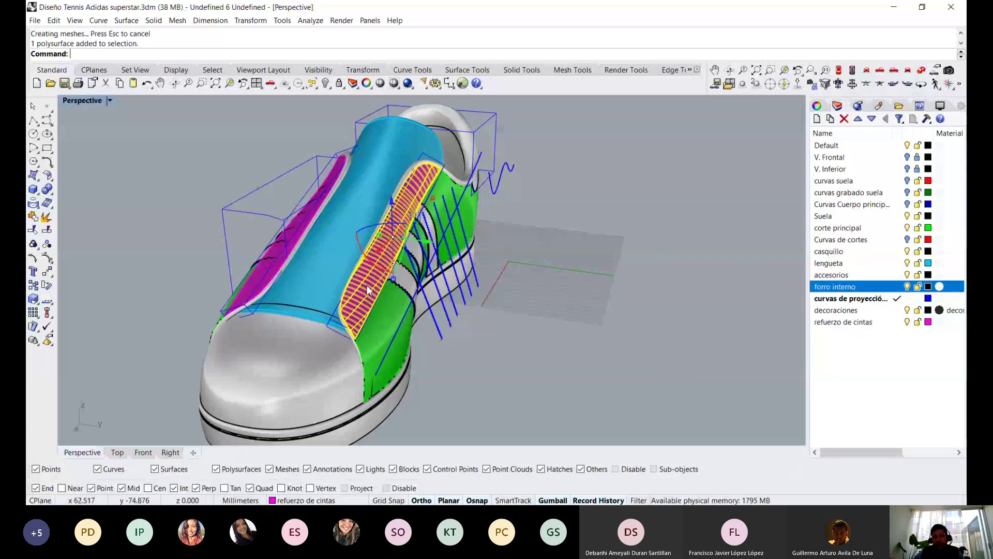
# Create a World-aligned BoundingBox cage with X=8, Y=4 points around the magenta strip
pyautogui.click(250, 20)
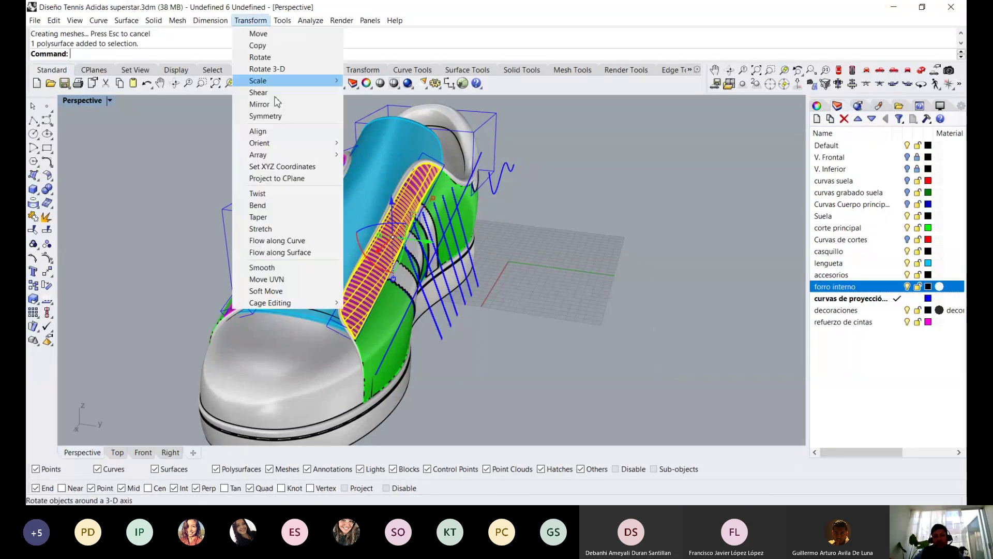
pyautogui.moveTo(270, 302)
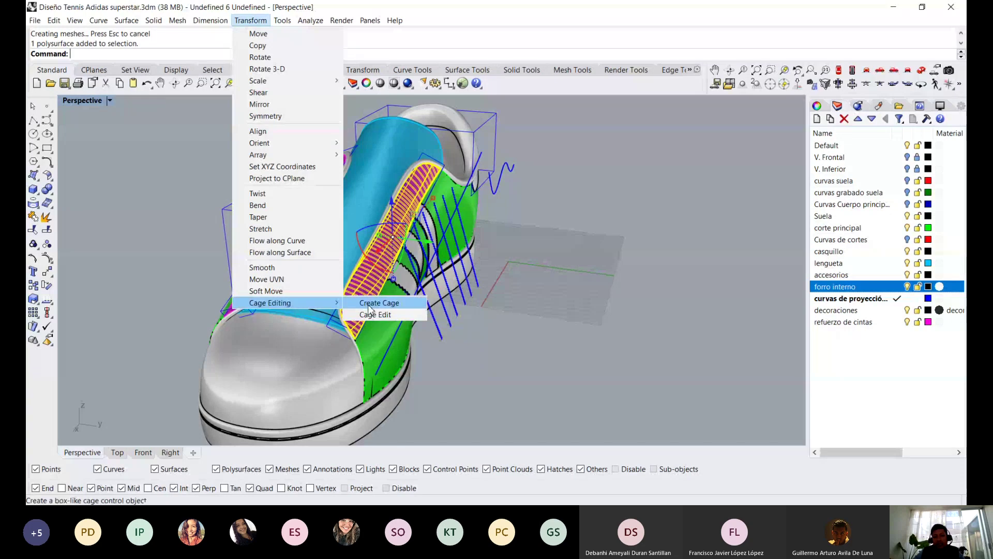
pyautogui.click(377, 302)
pyautogui.click(124, 53)
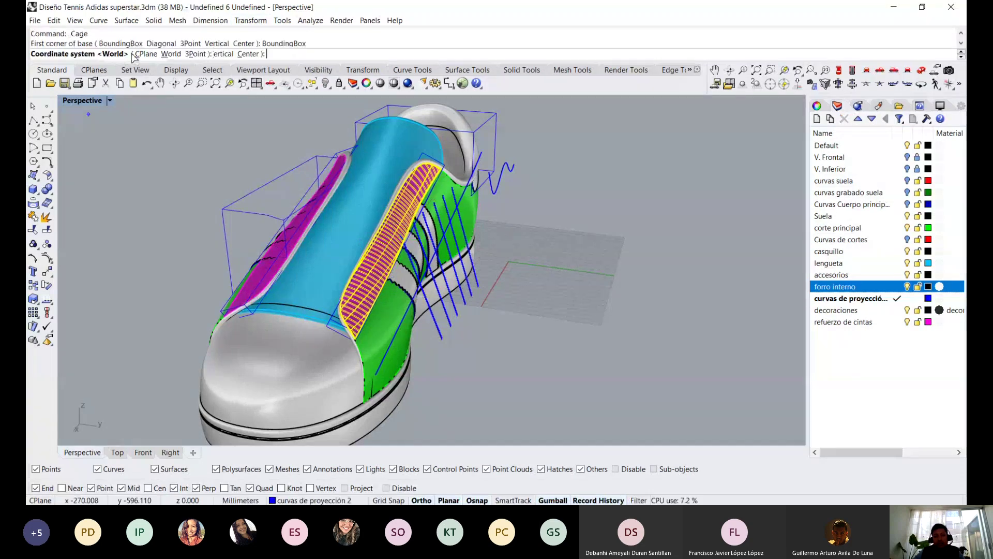
pyautogui.press('Return')
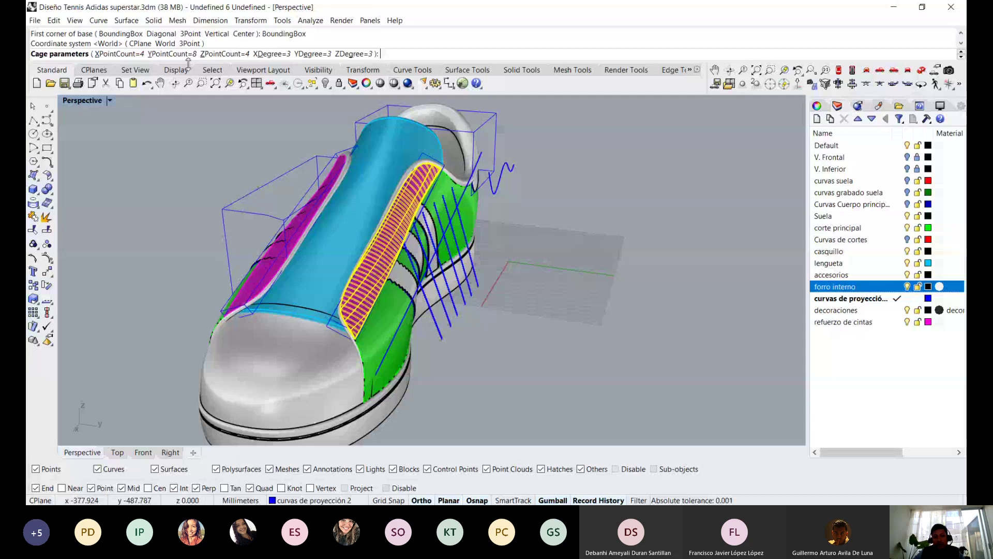
pyautogui.click(171, 53)
pyautogui.write('4')
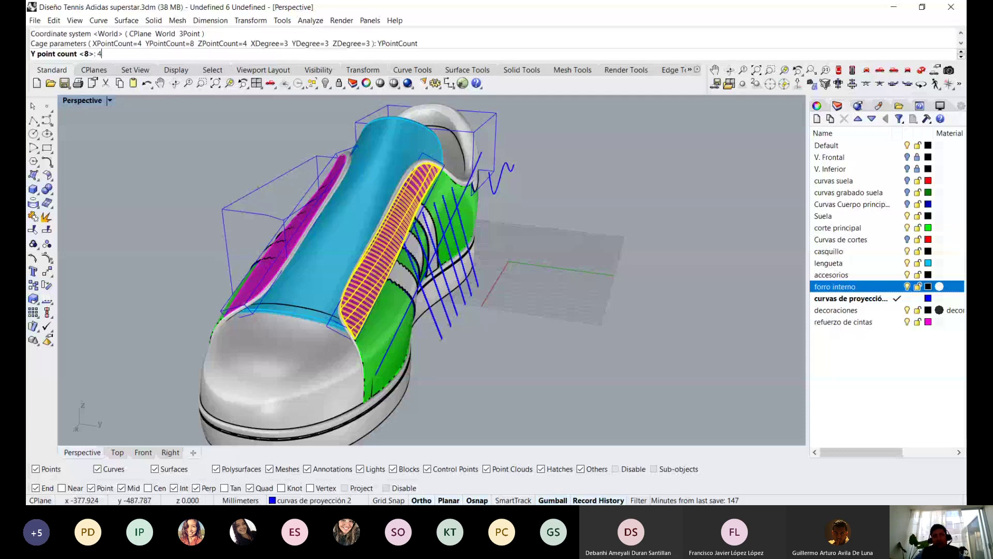
pyautogui.press('Return')
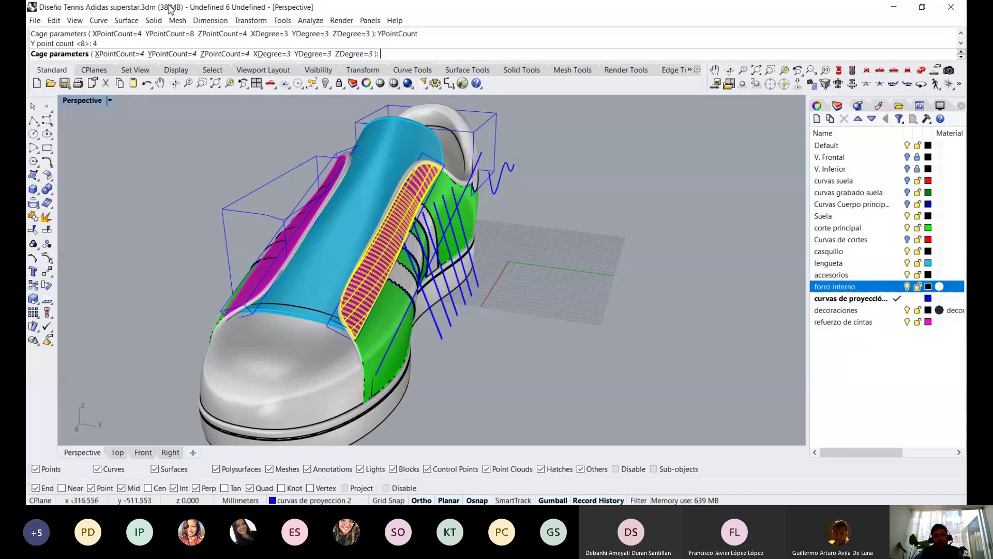
pyautogui.click(120, 53)
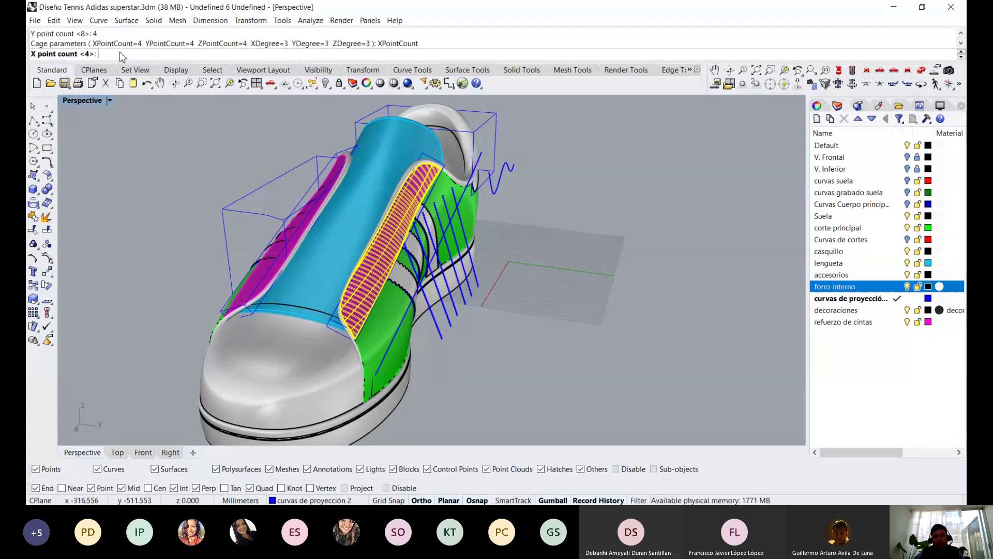
pyautogui.write('8')
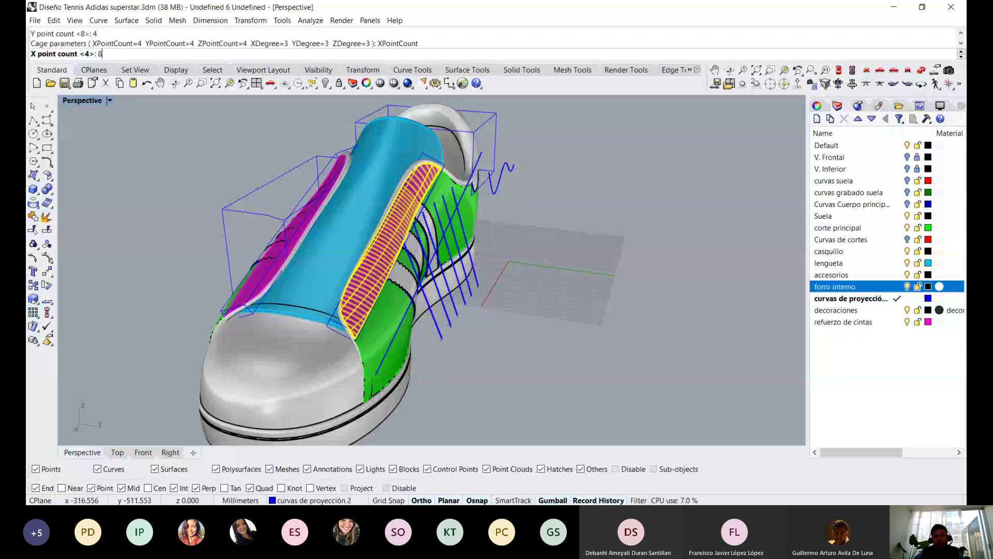
pyautogui.press('Return')
pyautogui.press('Return')
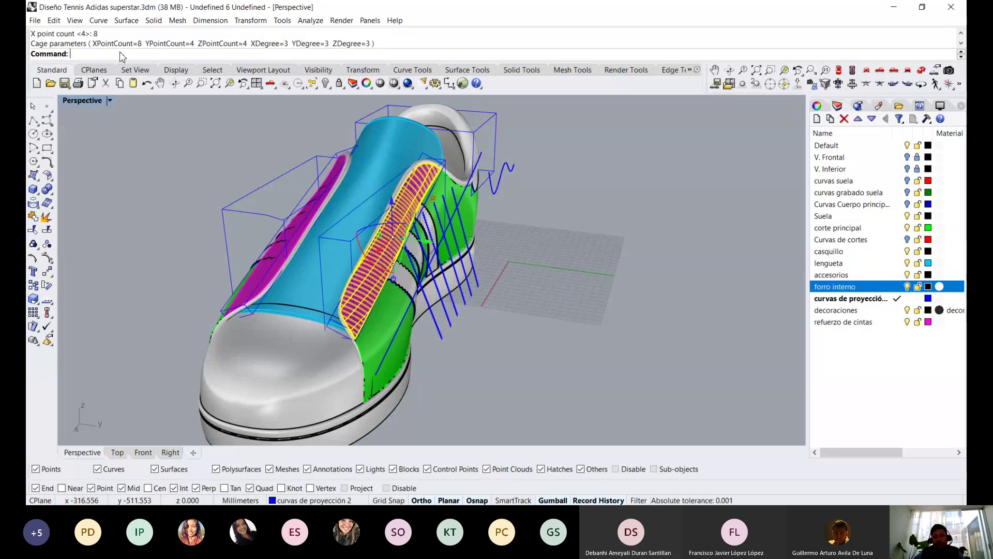
pyautogui.click(206, 19)
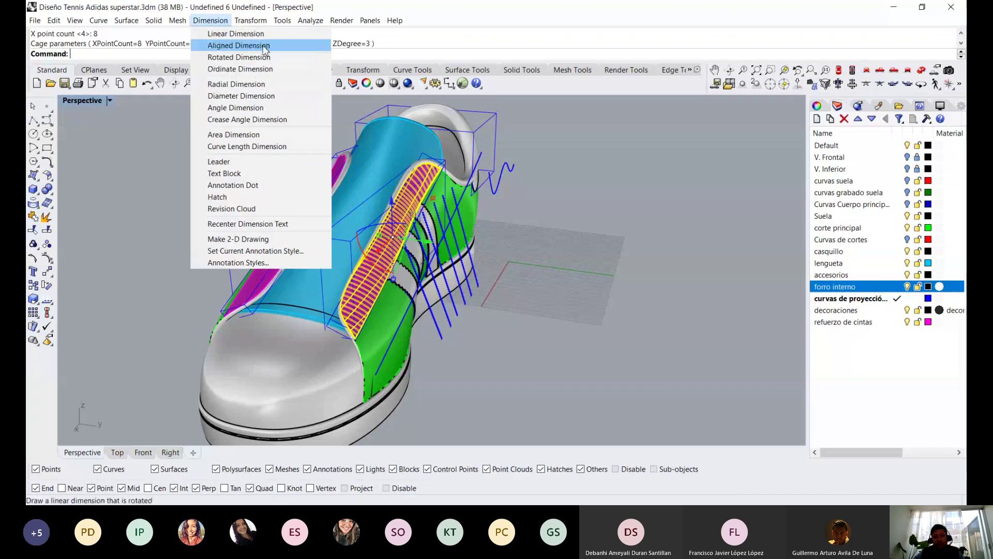
pyautogui.moveTo(271, 303)
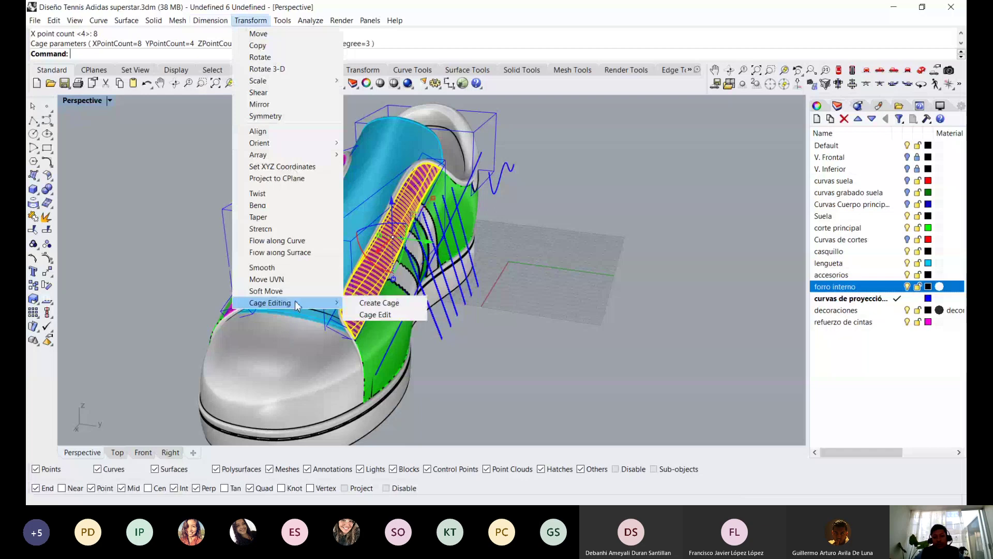
# Cage-edit the magenta strip to its new cage with Global region, checking Top and Perspective views
pyautogui.click(377, 316)
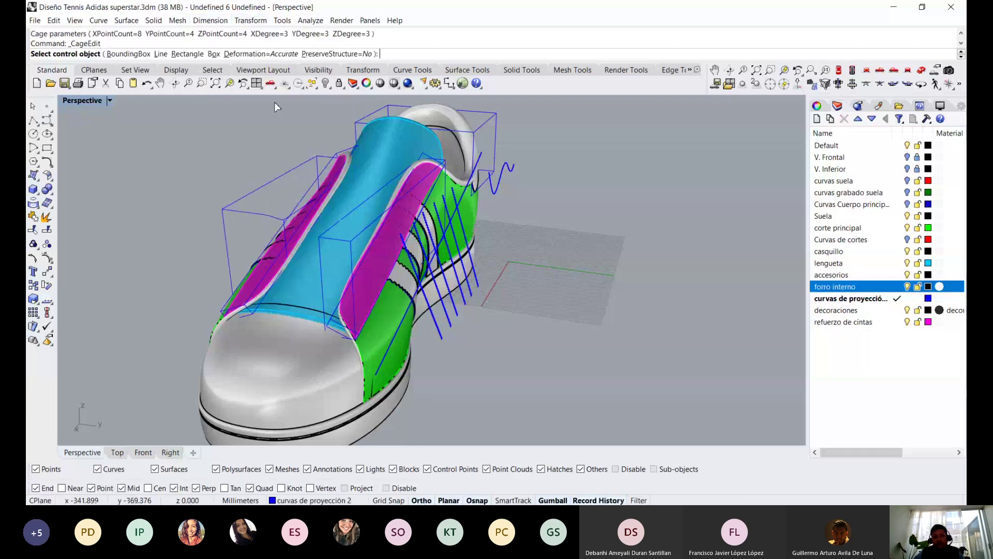
pyautogui.click(343, 214)
pyautogui.press('Return')
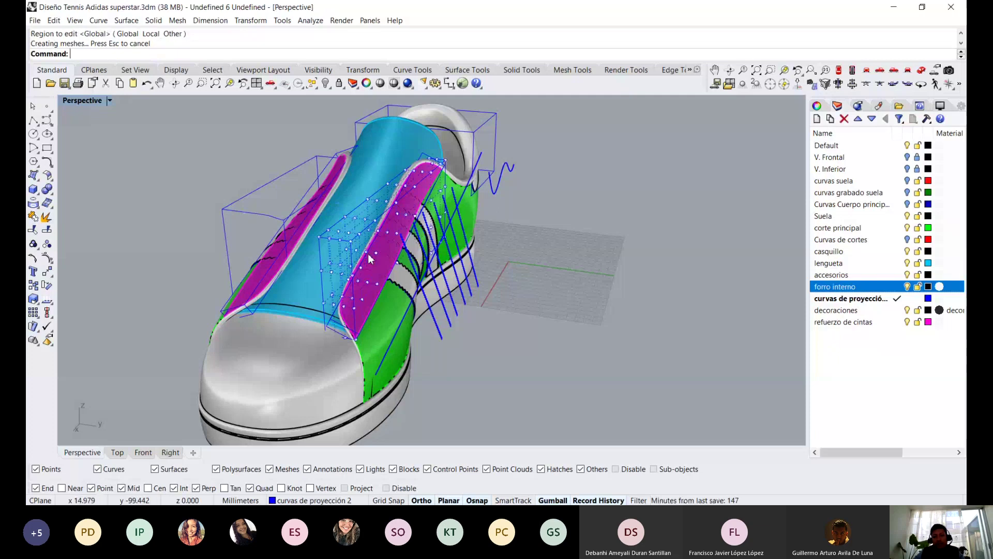
pyautogui.moveTo(383, 267); pyautogui.dragTo(340, 383, button='right')
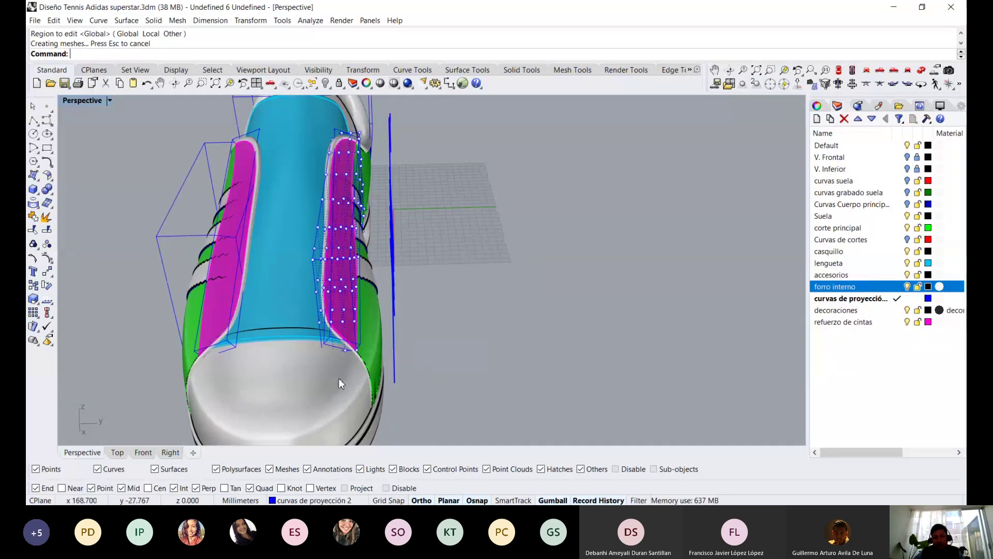
pyautogui.hotkey('ctrl', 'F1')
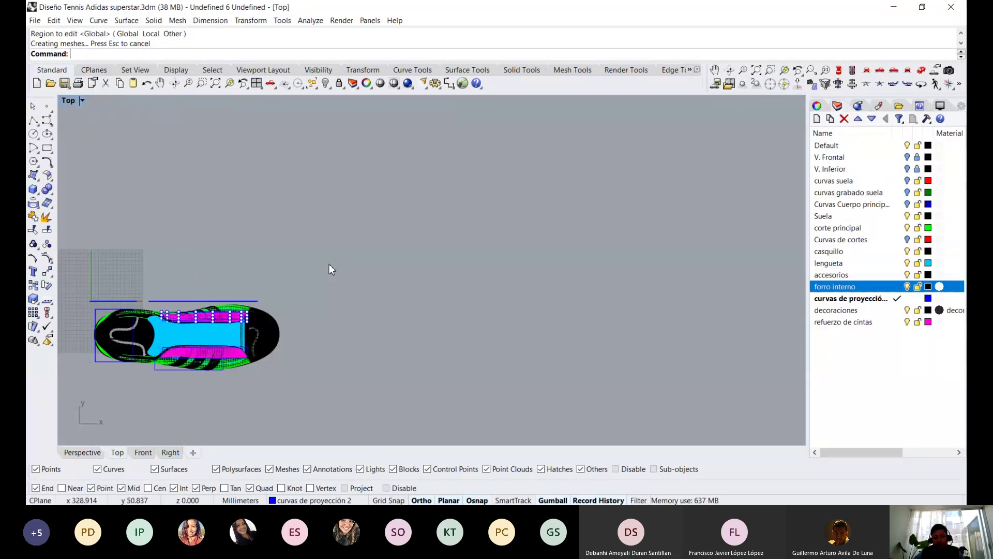
pyautogui.hotkey('ctrl', 'F4')
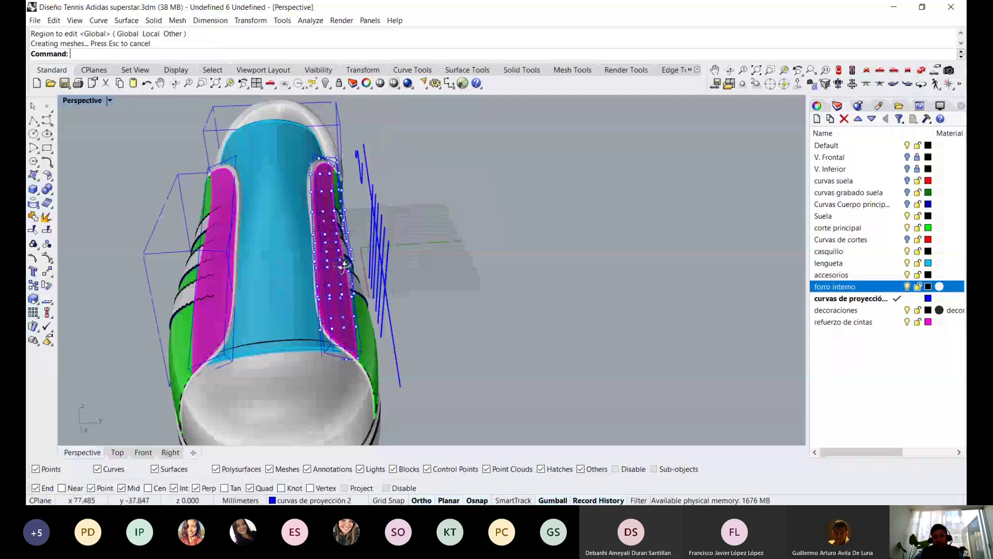
pyautogui.moveTo(344, 266)
pyautogui.mouseDown(button='right')
pyautogui.moveTo(340, 229)
pyautogui.moveTo(343, 266)
pyautogui.moveTo(324, 286)
pyautogui.mouseUp(button='right')
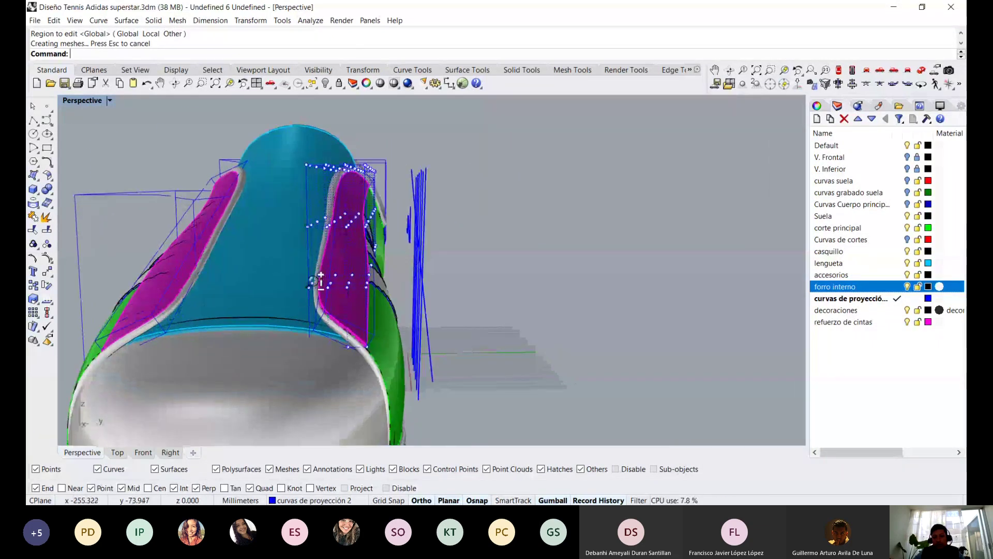
pyautogui.scroll(5, 324, 286)
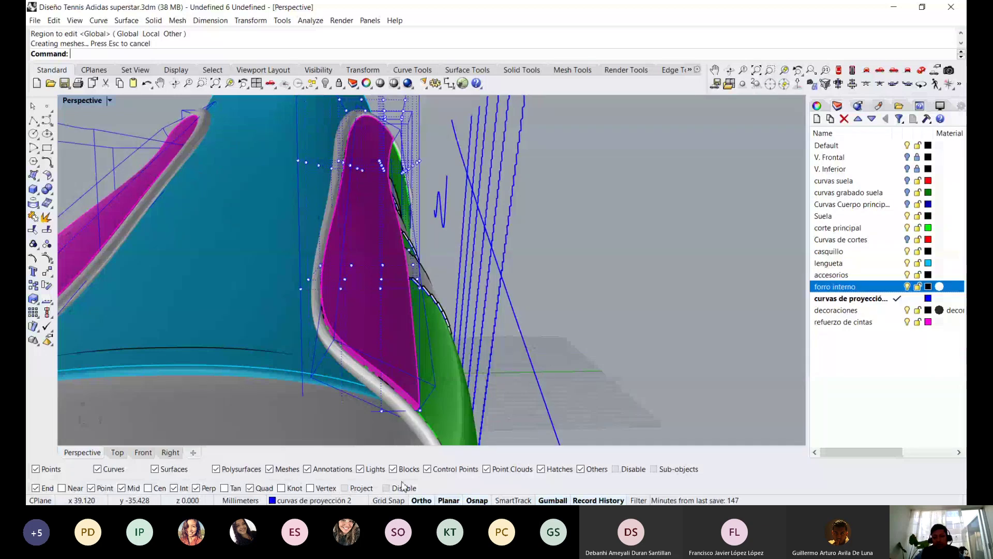
# Select the cage points at the magenta strip's end, adding and removing points to refine the set
pyautogui.moveTo(282, 306); pyautogui.dragTo(332, 245)
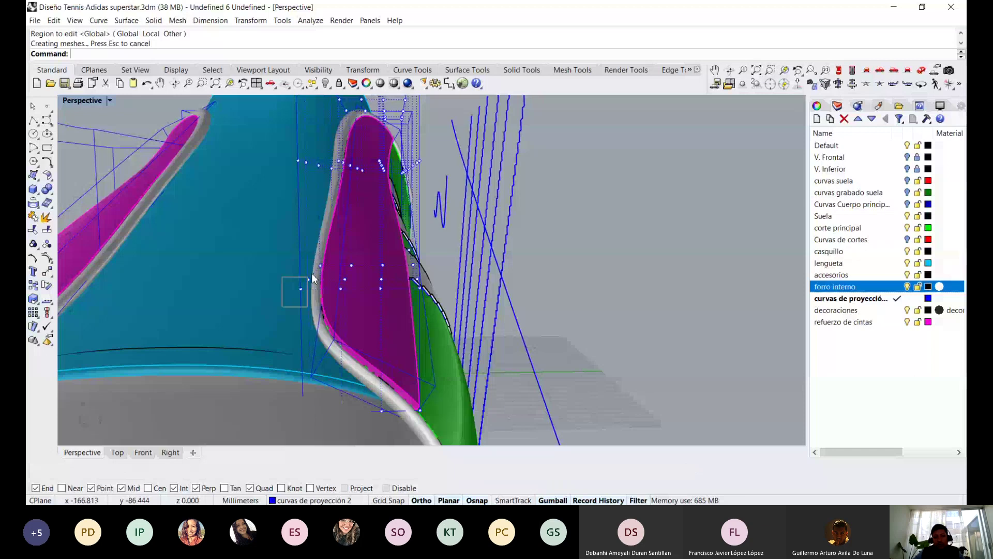
pyautogui.moveTo(331, 267); pyautogui.dragTo(339, 262, button='right')
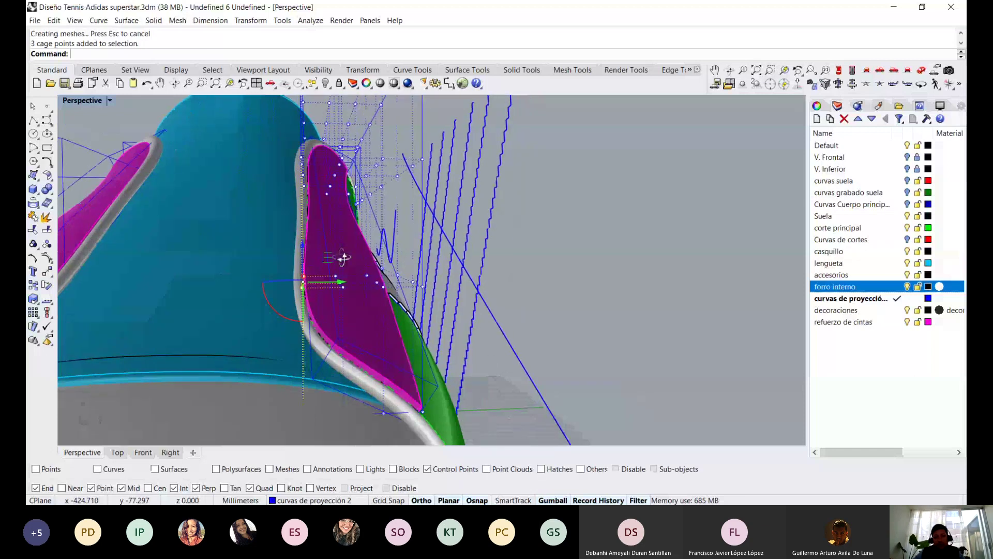
pyautogui.moveTo(298, 243); pyautogui.dragTo(327, 285)
pyautogui.moveTo(327, 285); pyautogui.dragTo(362, 269, button='right')
pyautogui.keyDown('ctrl'); pyautogui.moveTo(341, 311); pyautogui.dragTo(420, 250); pyautogui.keyUp('ctrl')
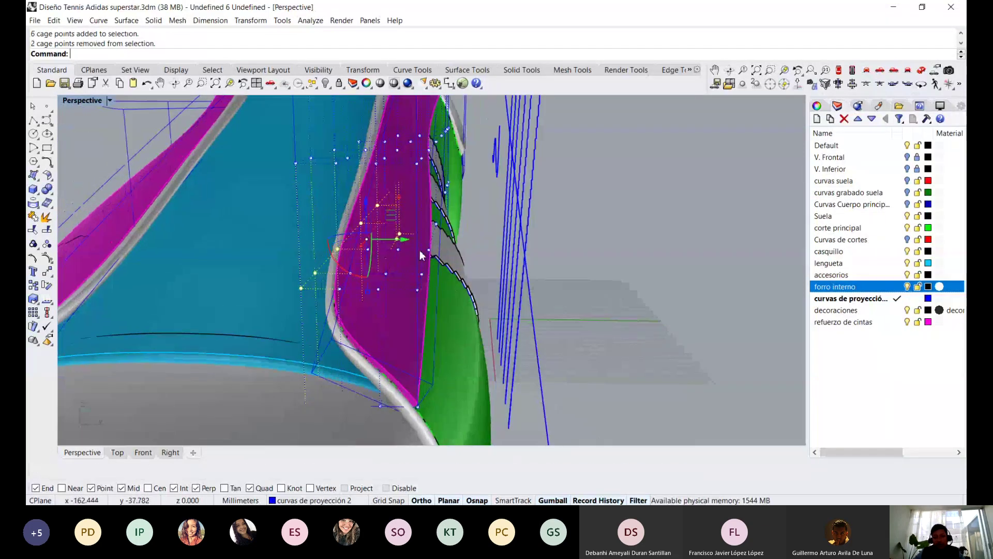
pyautogui.keyDown('ctrl'); pyautogui.click(423, 236); pyautogui.keyUp('ctrl')
pyautogui.keyDown('ctrl'); pyautogui.click(409, 254); pyautogui.keyUp('ctrl')
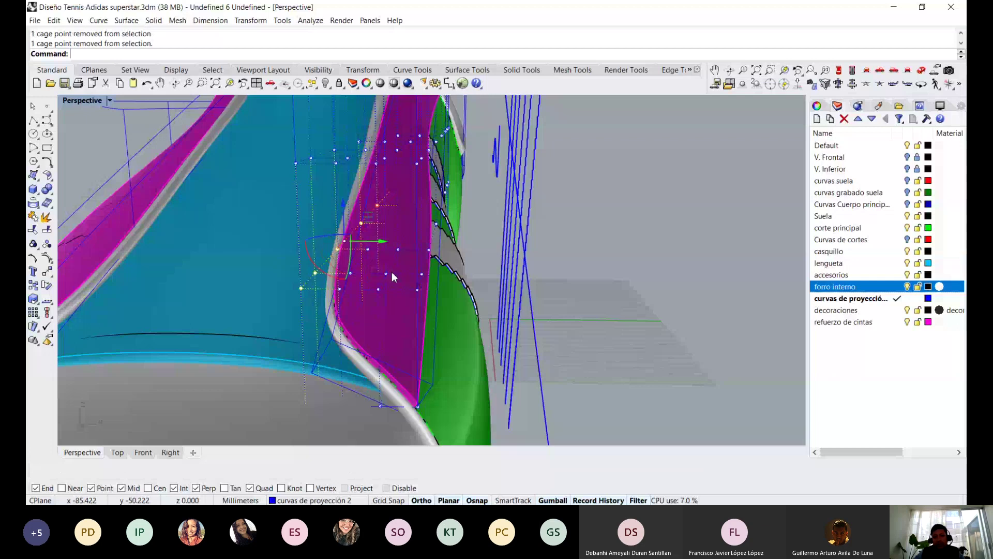
pyautogui.moveTo(429, 239)
pyautogui.mouseDown(button='right')
pyautogui.moveTo(410, 303)
pyautogui.moveTo(402, 243)
pyautogui.mouseUp(button='right')
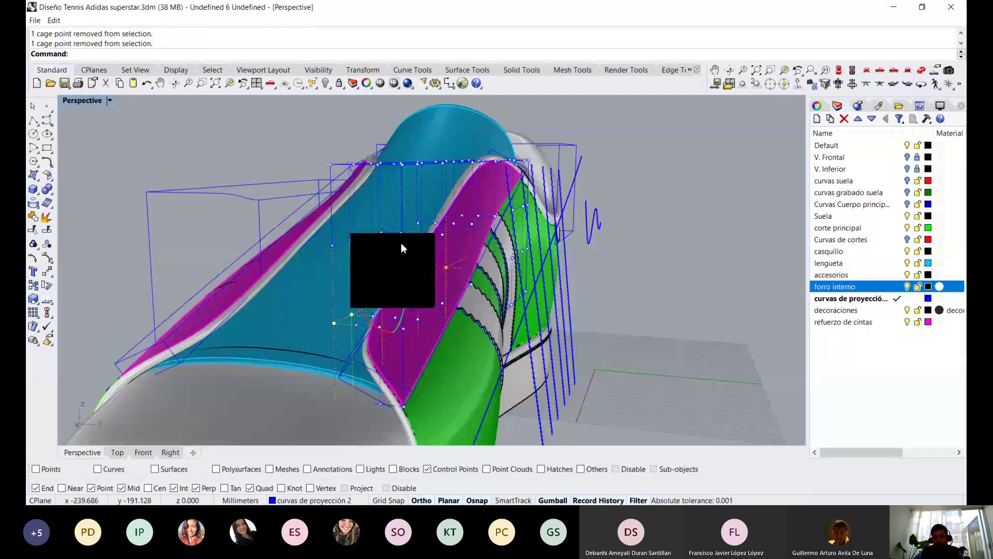
pyautogui.hotkey('ctrl', 'shift', 'e')
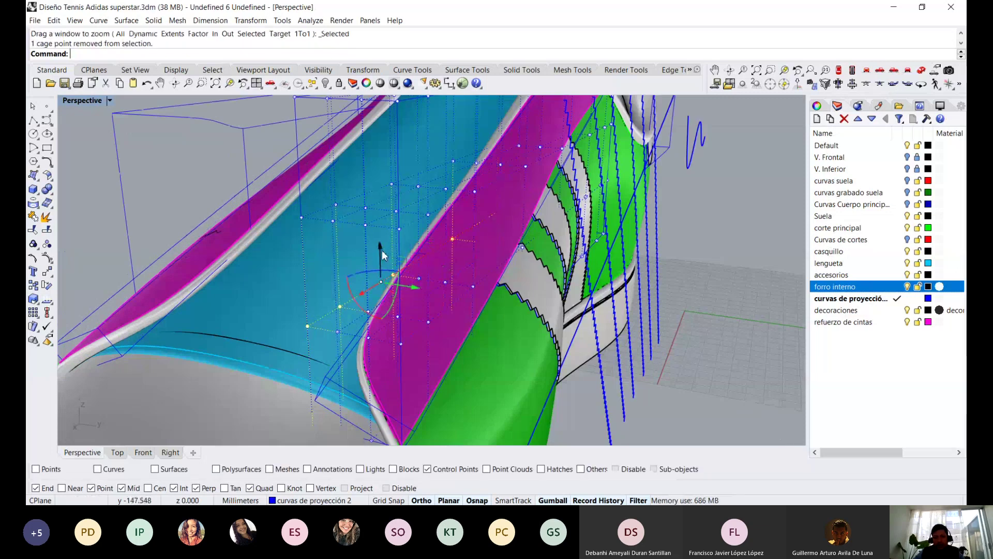
# Raise the chosen cage points to curve the strip end along the grey piping
pyautogui.moveTo(379, 248); pyautogui.dragTo(379, 254)
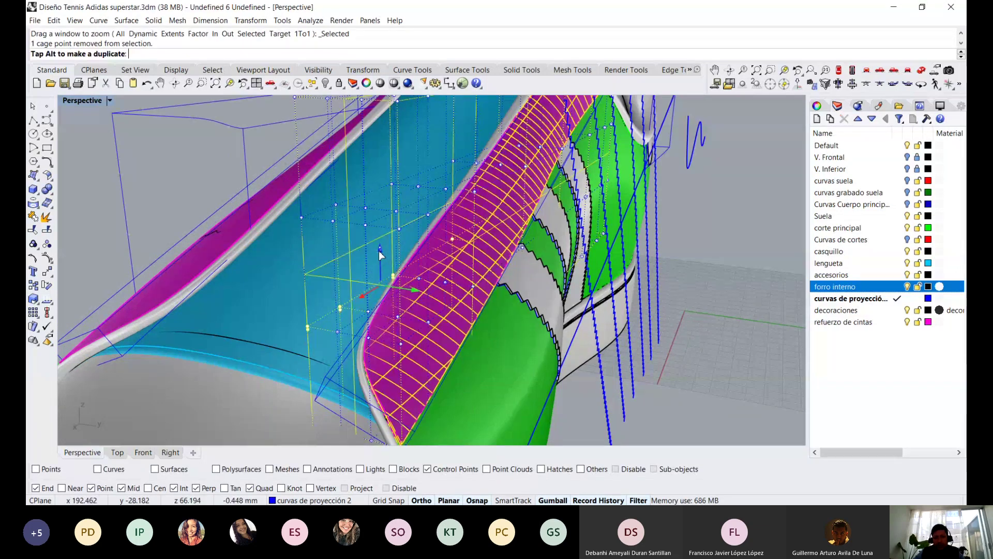
pyautogui.scroll(-5, 383, 264)
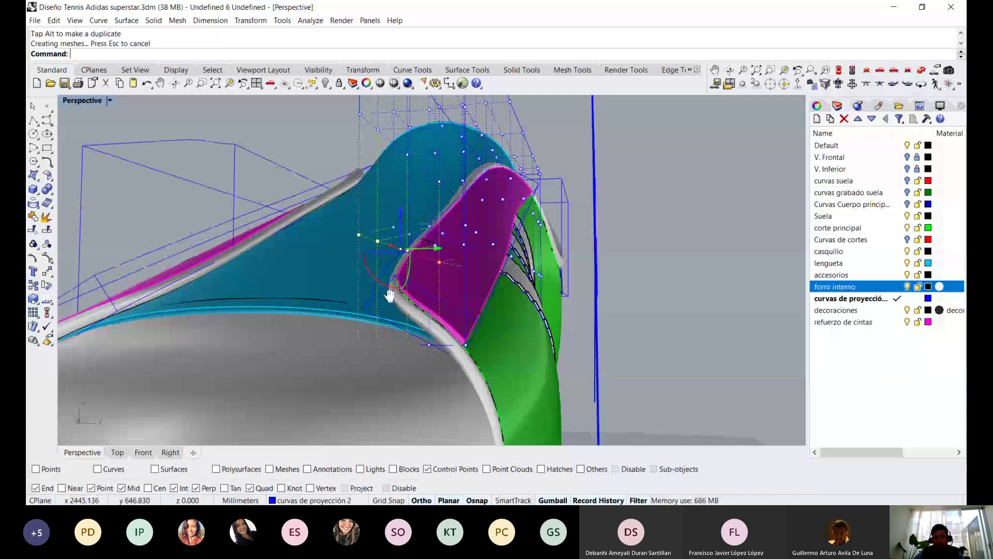
pyautogui.scroll(2, 390, 296)
pyautogui.scroll(2, 399, 287)
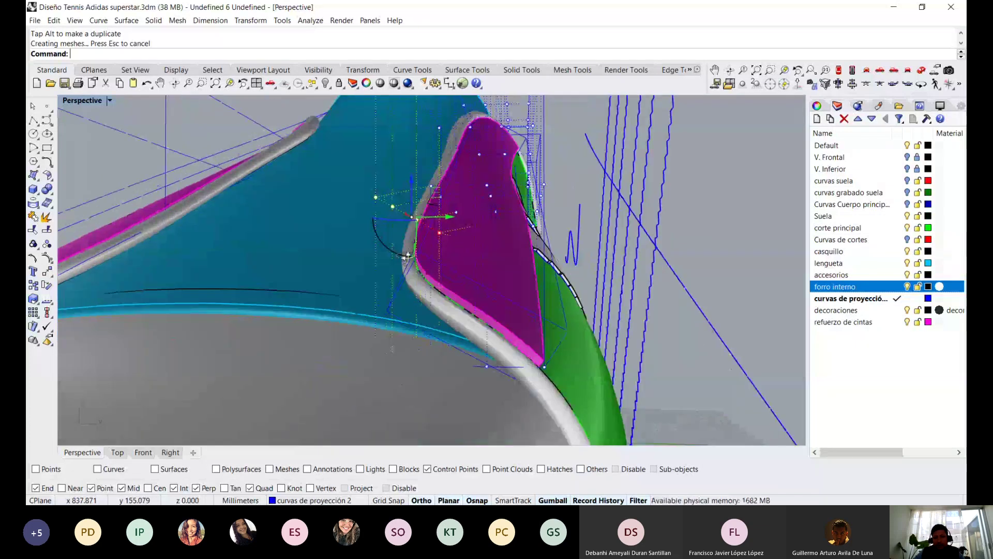
pyautogui.scroll(2, 409, 277)
pyautogui.scroll(2, 418, 267)
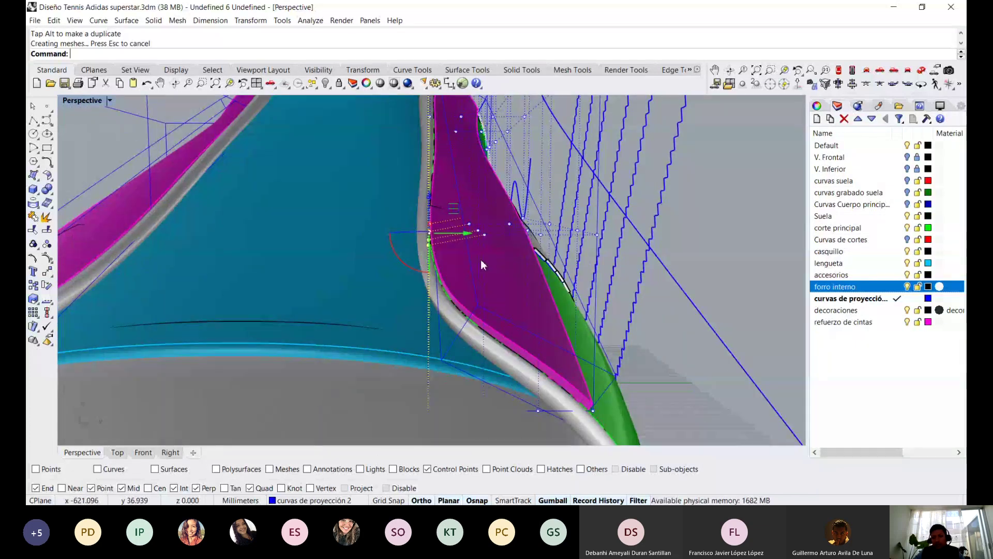
# Move two more strip-end cage points, then window-select three points at the tip
pyautogui.moveTo(481, 262); pyautogui.dragTo(393, 269, button='right')
pyautogui.keyDown('shift'); pyautogui.click(476, 211); pyautogui.keyUp('shift')
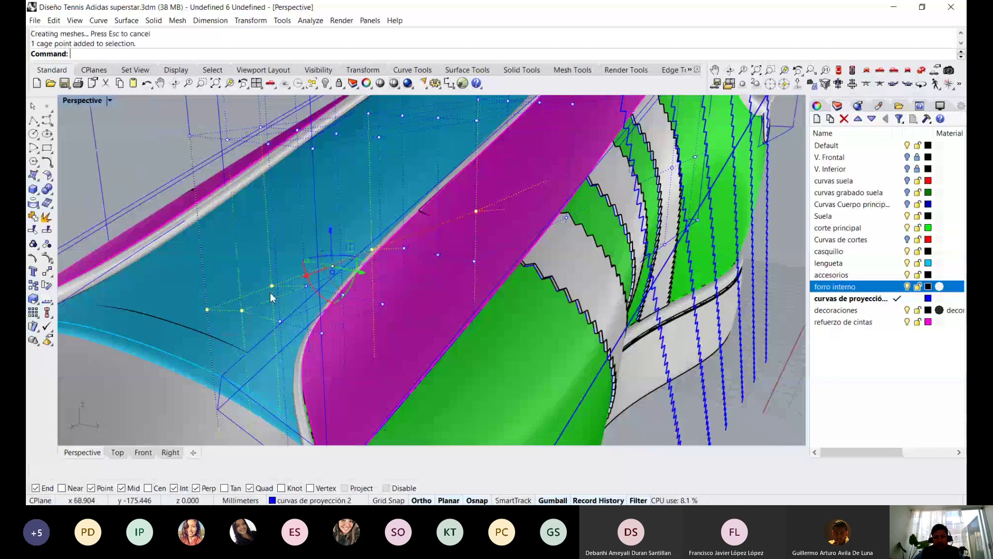
pyautogui.keyDown('shift'); pyautogui.click(373, 249); pyautogui.keyUp('shift')
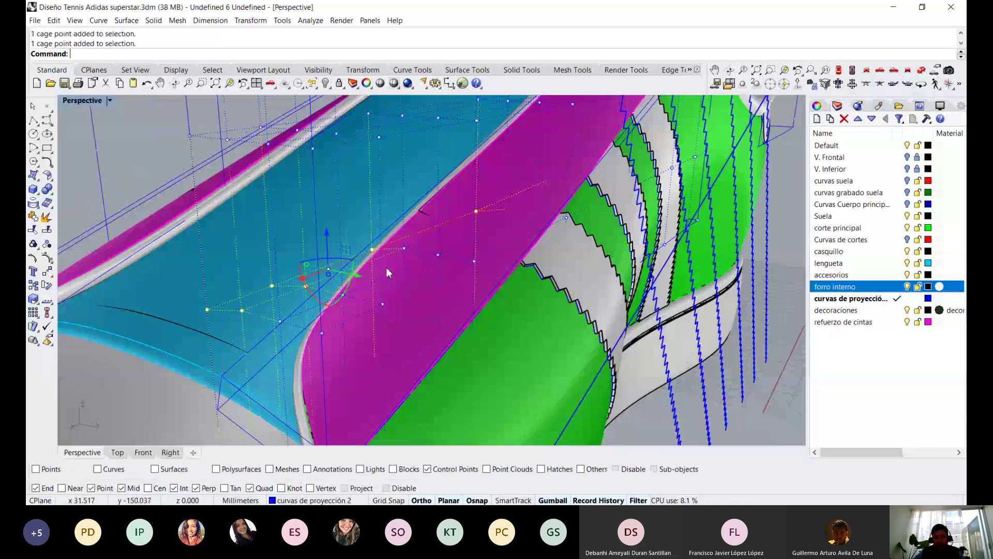
pyautogui.moveTo(386, 267); pyautogui.dragTo(371, 236, button='right')
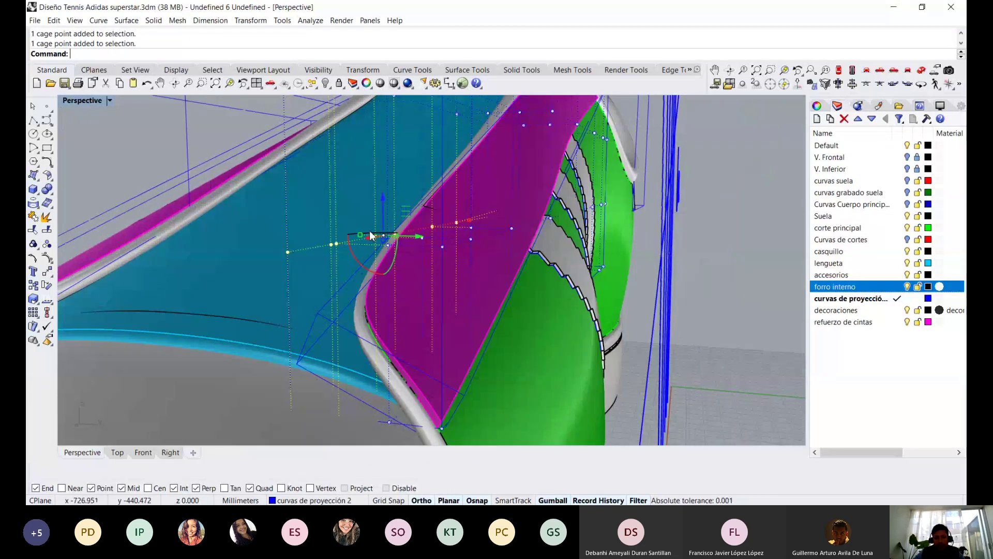
pyautogui.moveTo(370, 236); pyautogui.dragTo(377, 263)
pyautogui.moveTo(377, 262)
pyautogui.mouseDown(button='right')
pyautogui.moveTo(398, 259)
pyautogui.moveTo(453, 207)
pyautogui.moveTo(413, 248)
pyautogui.moveTo(314, 298)
pyautogui.mouseUp(button='right')
pyautogui.scroll(2, 398, 257)
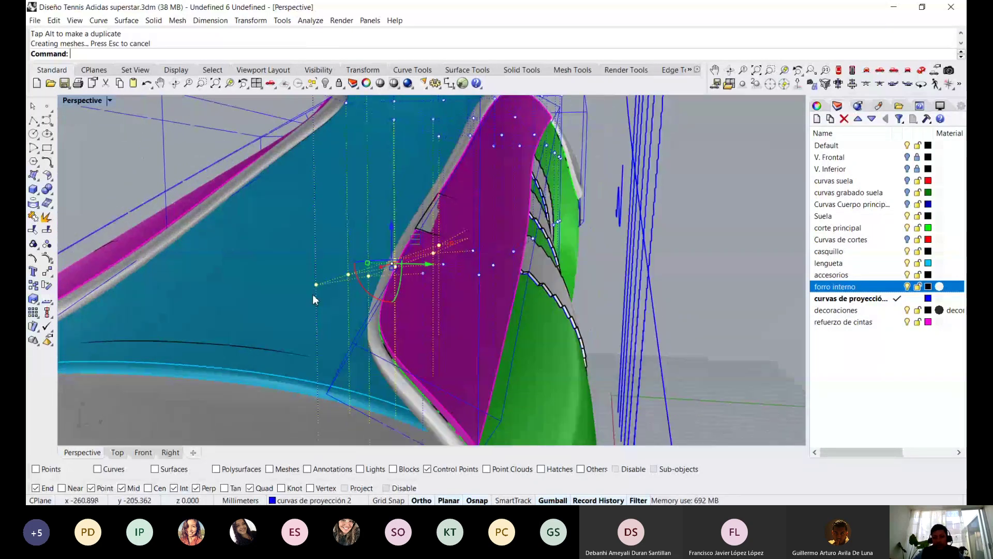
pyautogui.moveTo(279, 312)
pyautogui.mouseDown()
pyautogui.moveTo(355, 256)
pyautogui.moveTo(389, 309)
pyautogui.mouseUp()
# Select eight cage points at the strip tip and shift them with the gumball
pyautogui.moveTo(389, 309)
pyautogui.mouseDown(button='right')
pyautogui.moveTo(361, 246)
pyautogui.moveTo(374, 238)
pyautogui.moveTo(203, 320)
pyautogui.mouseUp(button='right')
pyautogui.moveTo(204, 325); pyautogui.dragTo(269, 212)
pyautogui.scroll(2, 244, 247)
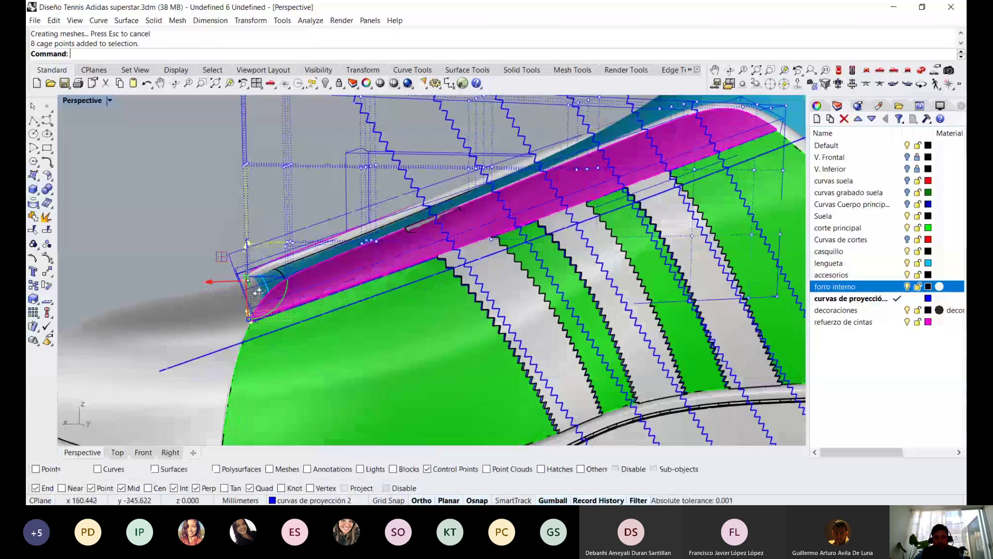
pyautogui.scroll(3, 244, 247)
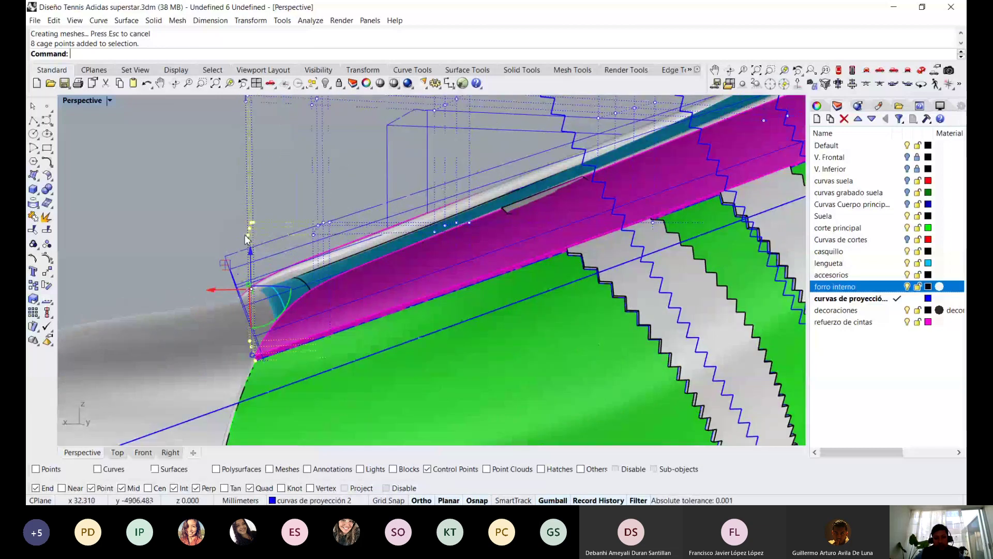
pyautogui.click(251, 253)
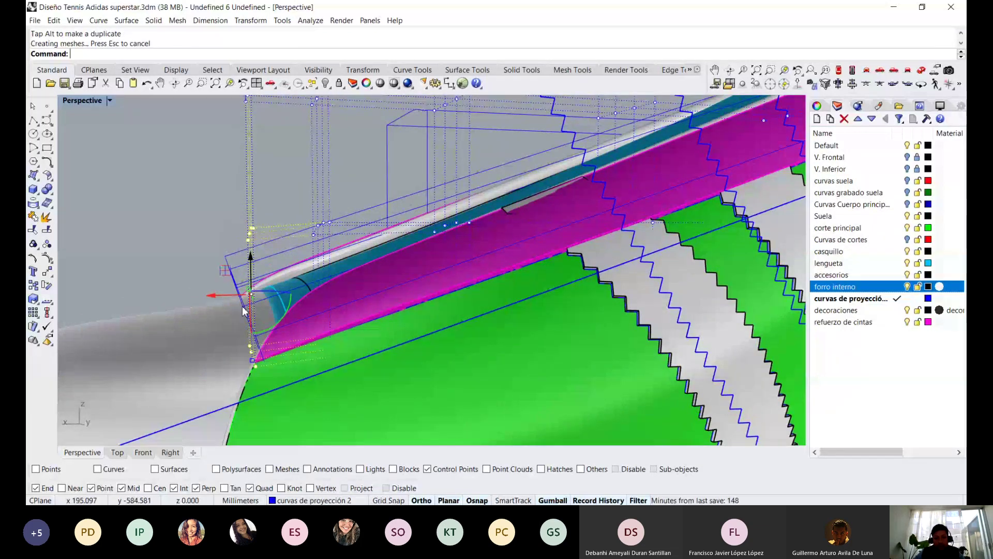
pyautogui.moveTo(251, 253)
pyautogui.mouseDown(button='right')
pyautogui.moveTo(345, 307)
pyautogui.moveTo(289, 316)
pyautogui.mouseUp(button='right')
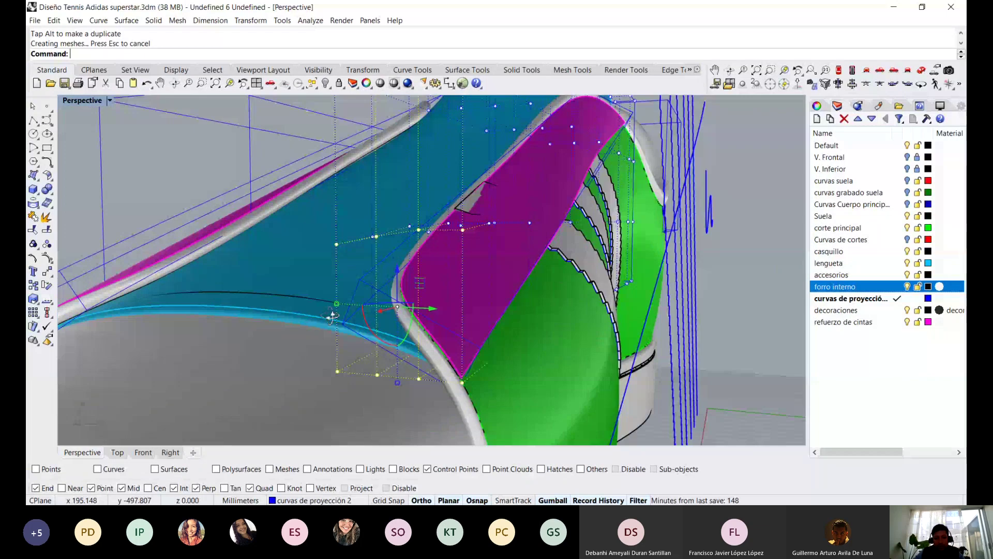
pyautogui.scroll(3, 290, 316)
pyautogui.click(286, 317)
pyautogui.moveTo(285, 317); pyautogui.dragTo(285, 319)
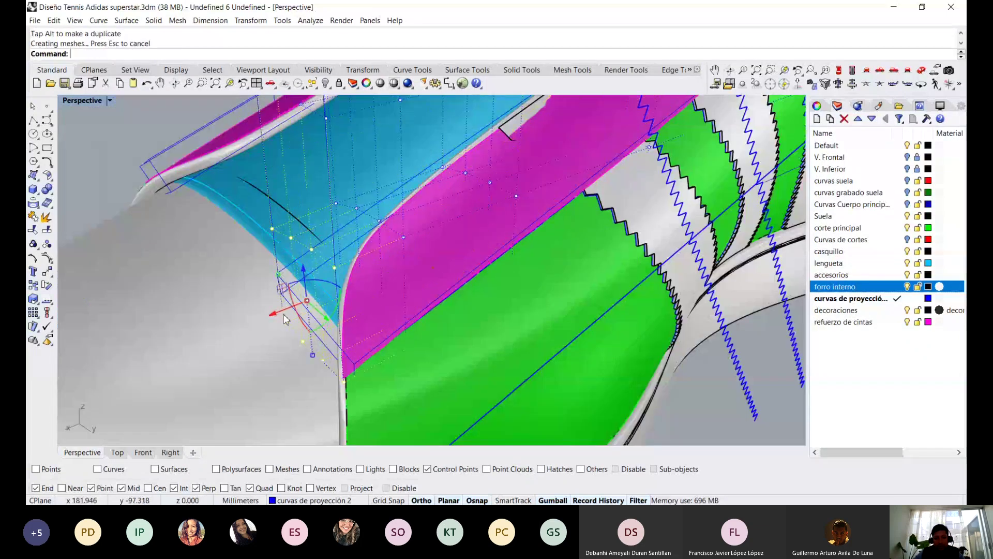
pyautogui.moveTo(286, 319)
pyautogui.mouseDown(button='right')
pyautogui.moveTo(418, 376)
pyautogui.moveTo(389, 348)
pyautogui.mouseUp(button='right')
pyautogui.scroll(2, 389, 347)
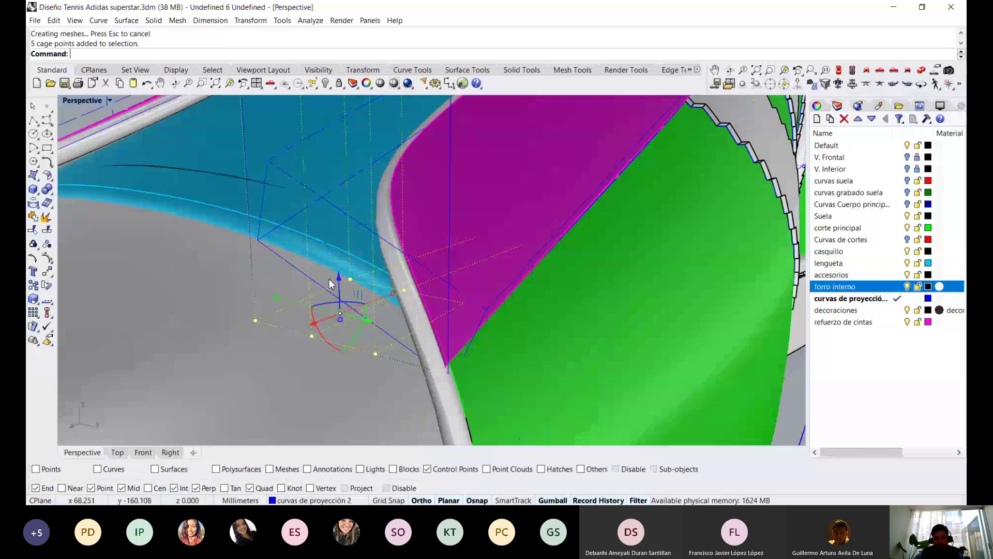
pyautogui.moveTo(308, 333); pyautogui.dragTo(312, 332)
pyautogui.moveTo(330, 281); pyautogui.dragTo(335, 284)
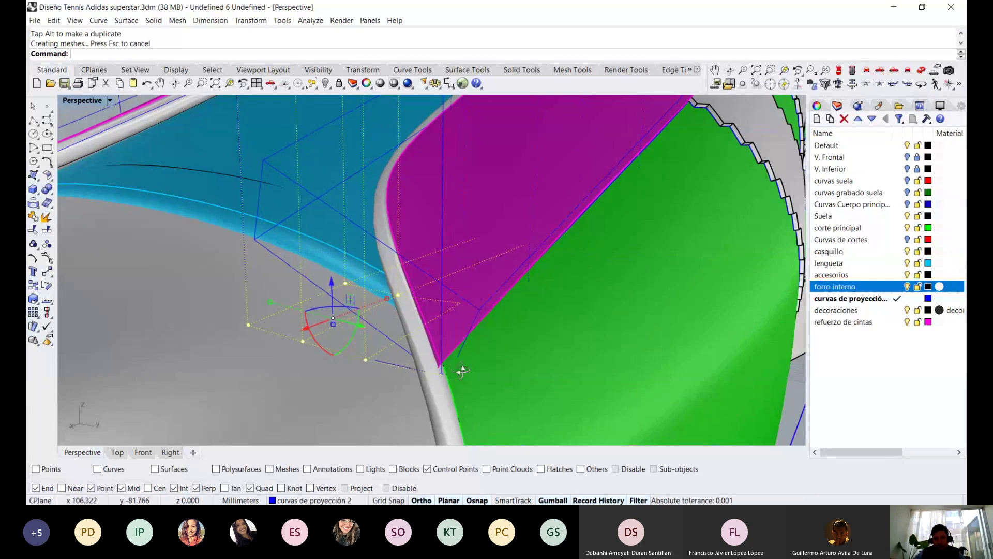
# Pull the strip's corner cage point tight against the grey piping, then view both strips from the front
pyautogui.moveTo(462, 371); pyautogui.dragTo(321, 401, button='right')
pyautogui.click(394, 368)
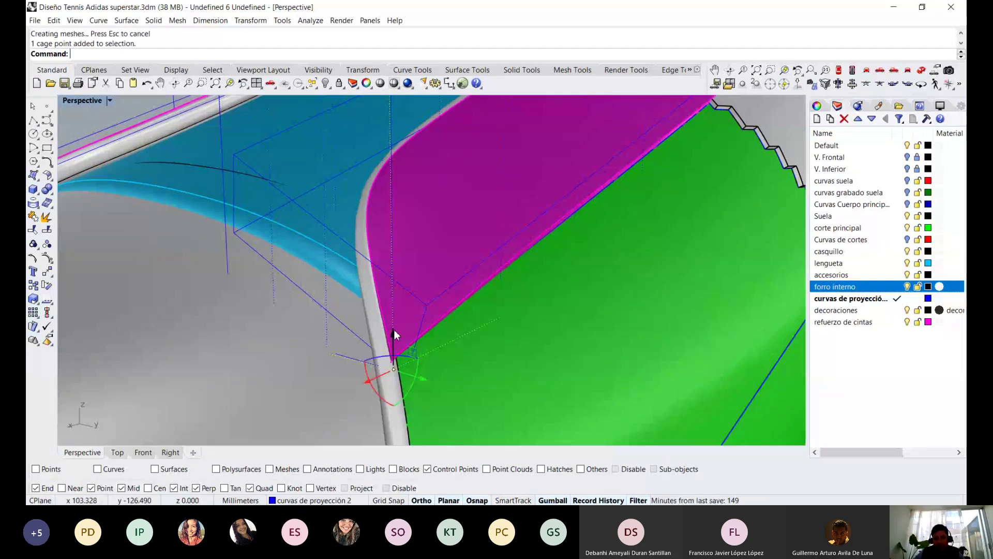
pyautogui.moveTo(394, 330); pyautogui.dragTo(396, 342)
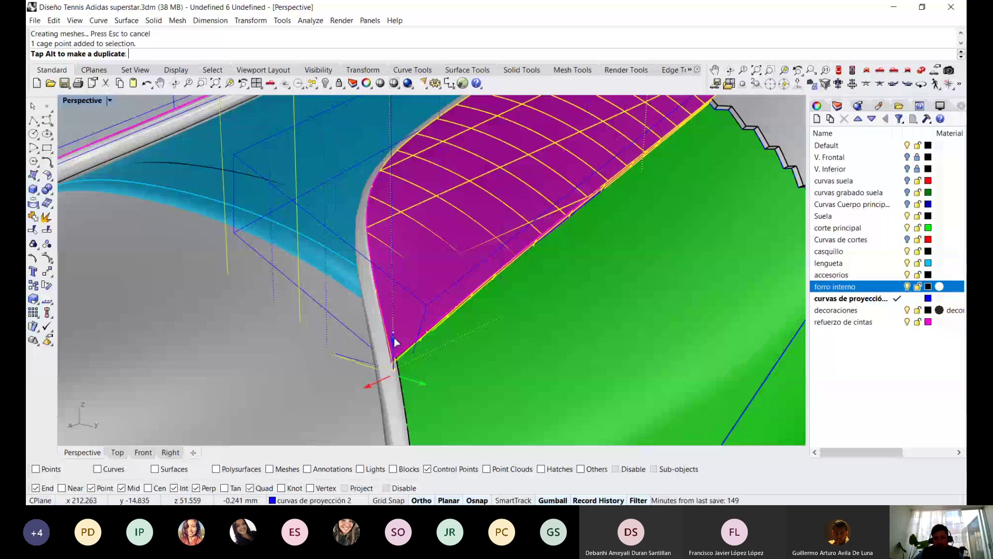
pyautogui.moveTo(394, 342); pyautogui.dragTo(394, 343)
pyautogui.moveTo(425, 390); pyautogui.dragTo(388, 331, button='right')
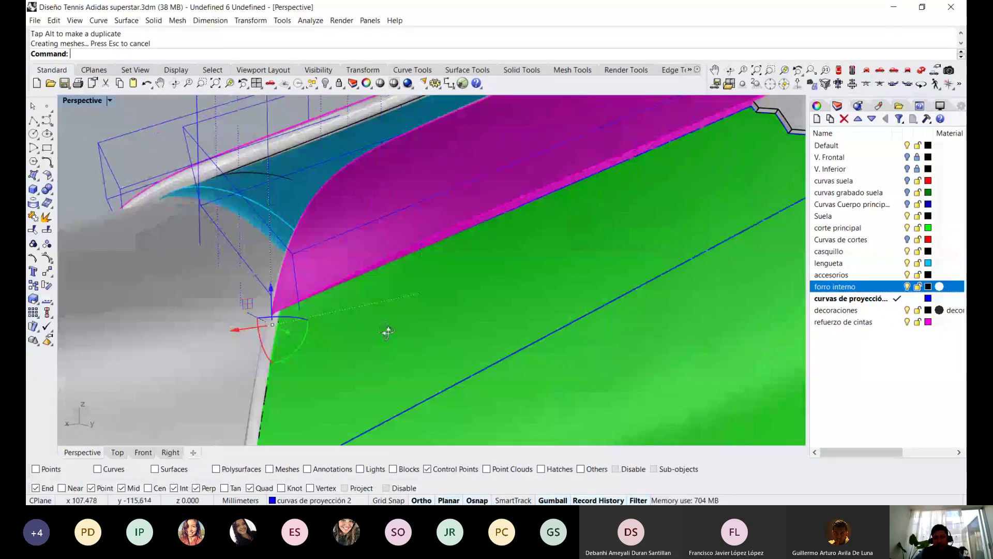
pyautogui.moveTo(388, 332)
pyautogui.mouseDown(button='right')
pyautogui.moveTo(347, 305)
pyautogui.moveTo(430, 231)
pyautogui.moveTo(253, 282)
pyautogui.moveTo(467, 337)
pyautogui.moveTo(451, 290)
pyautogui.moveTo(458, 395)
pyautogui.mouseUp(button='right')
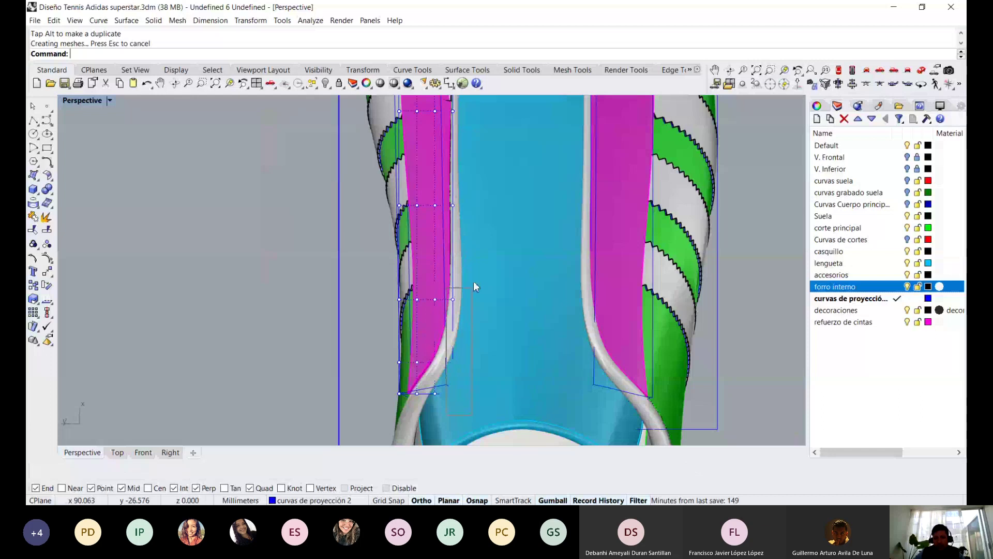
# Window-select 16 cage points on the left strip and nudge them about 0.852 mm along Z
pyautogui.moveTo(446, 415); pyautogui.dragTo(489, 202)
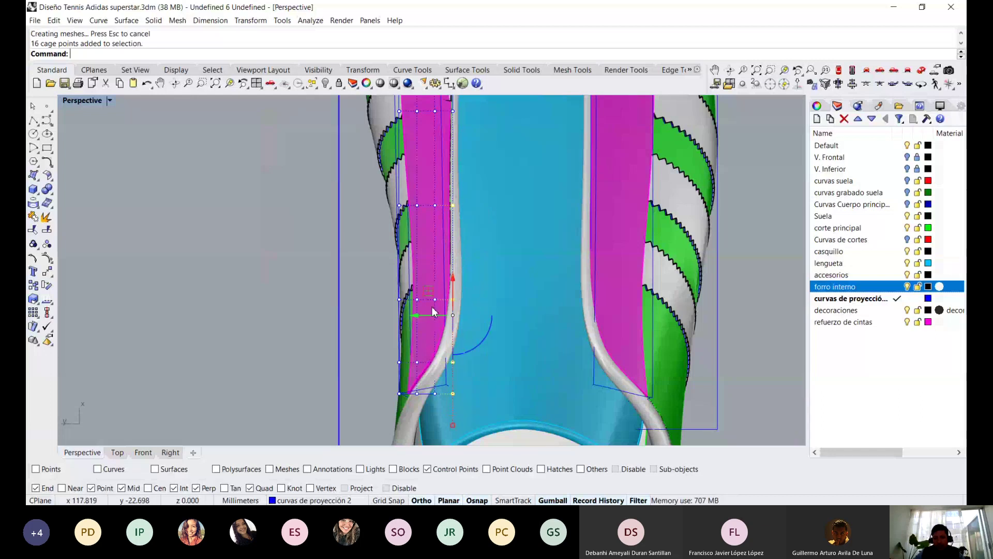
pyautogui.scroll(3, 461, 326)
pyautogui.scroll(-4, 472, 307)
pyautogui.scroll(1, 472, 307)
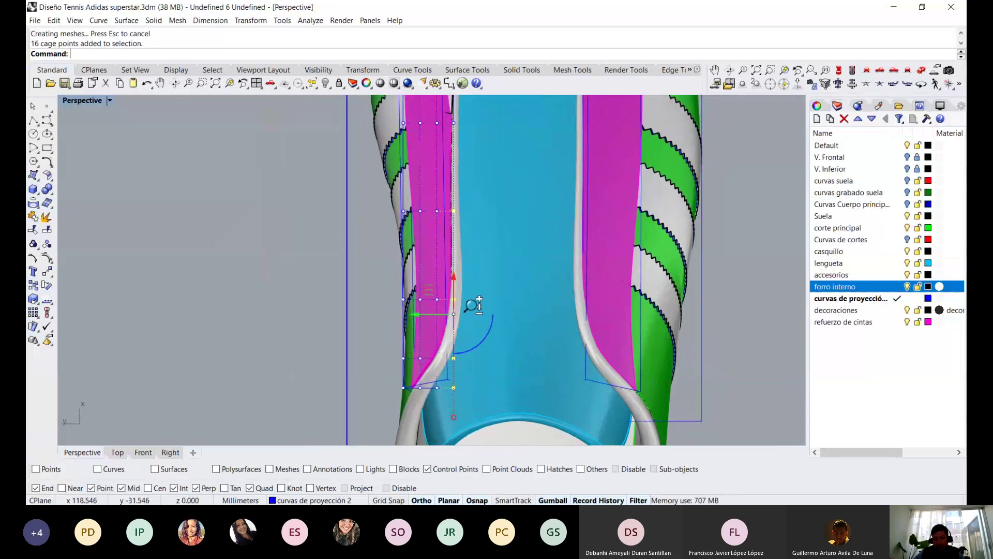
pyautogui.scroll(1, 472, 307)
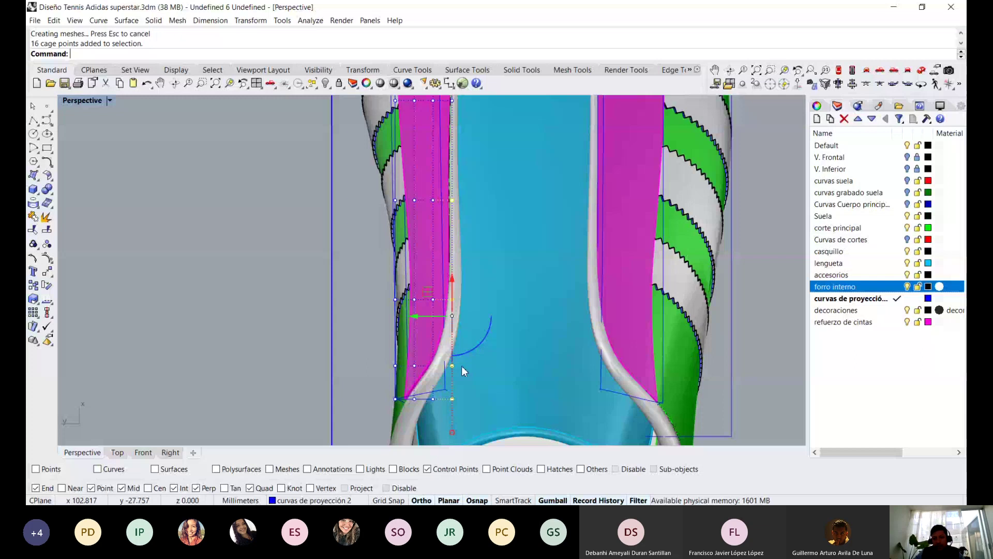
pyautogui.moveTo(461, 365)
pyautogui.mouseDown(button='right')
pyautogui.moveTo(505, 337)
pyautogui.moveTo(383, 315)
pyautogui.moveTo(411, 360)
pyautogui.mouseUp(button='right')
pyautogui.moveTo(411, 359); pyautogui.dragTo(410, 363)
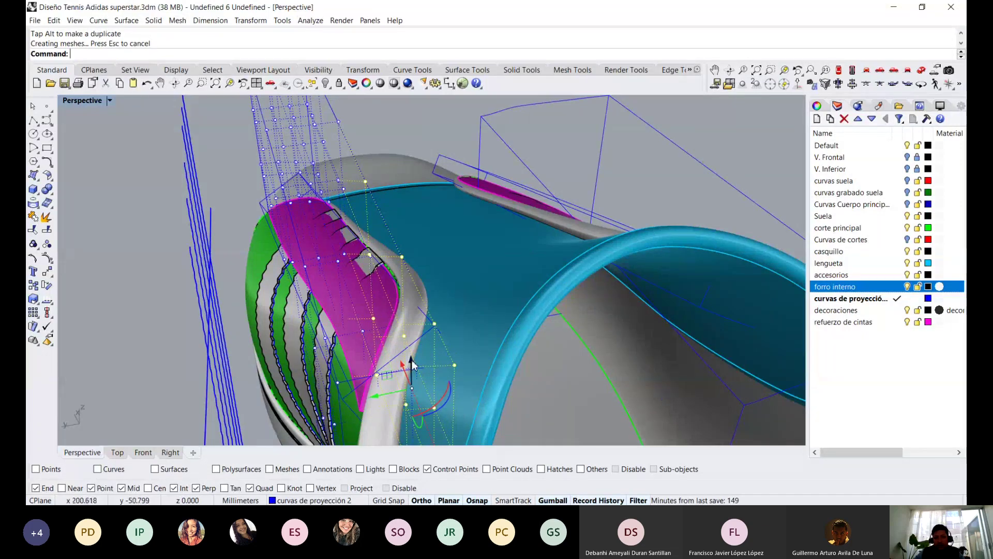
pyautogui.moveTo(411, 362); pyautogui.dragTo(412, 363)
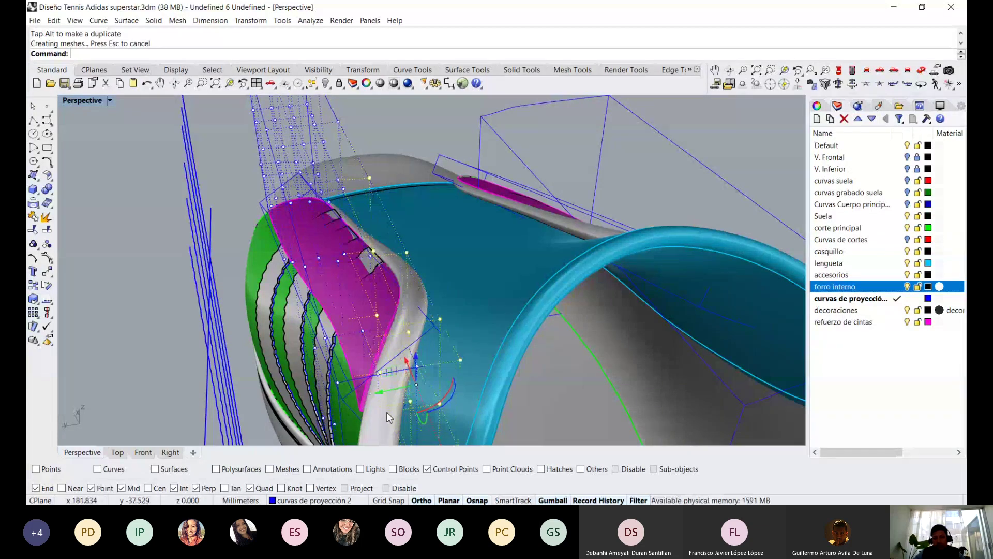
pyautogui.moveTo(386, 412)
pyautogui.mouseDown(button='right')
pyautogui.moveTo(376, 357)
pyautogui.moveTo(431, 363)
pyautogui.mouseUp(button='right')
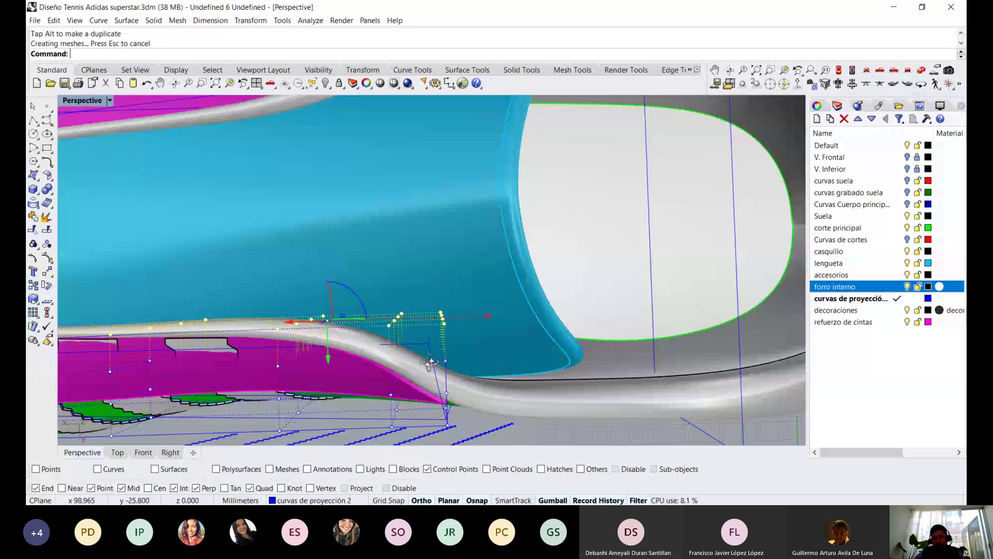
# Move eight strip-end cage points, undo a bad move, and pull them down-left instead
pyautogui.moveTo(368, 285); pyautogui.dragTo(448, 346)
pyautogui.moveTo(460, 340)
pyautogui.mouseDown(button='right')
pyautogui.moveTo(432, 342)
pyautogui.moveTo(395, 313)
pyautogui.mouseUp(button='right')
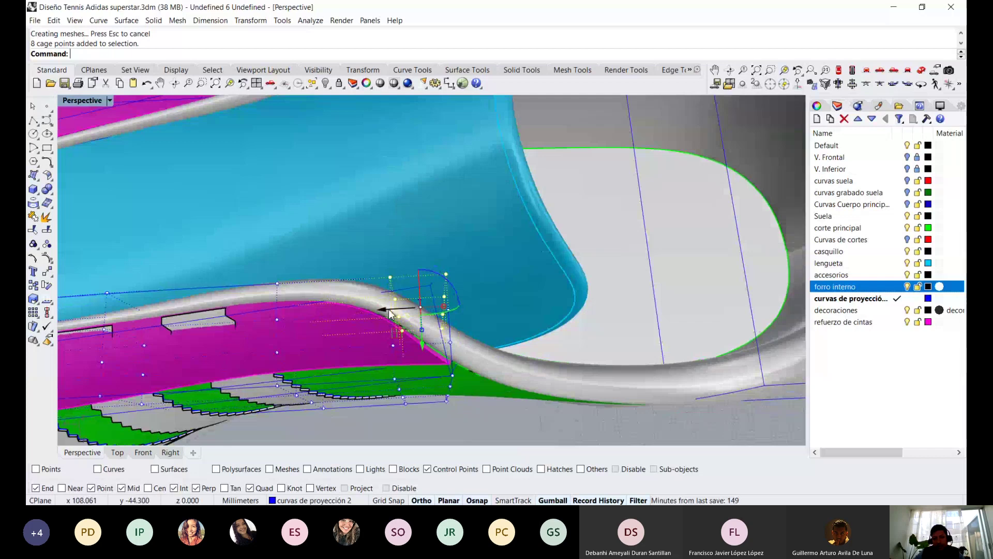
pyautogui.moveTo(389, 314); pyautogui.dragTo(467, 389)
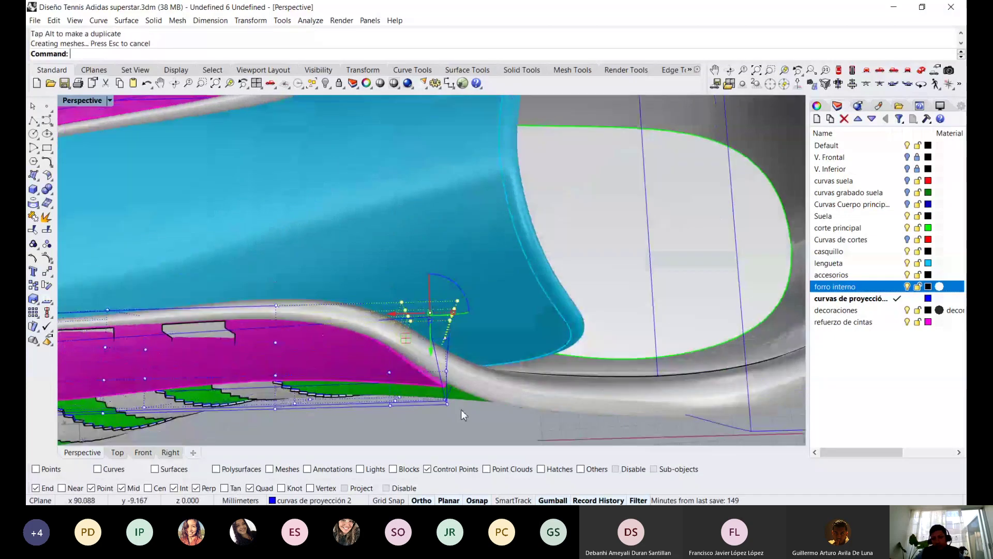
pyautogui.hotkey('ctrl', 'z')
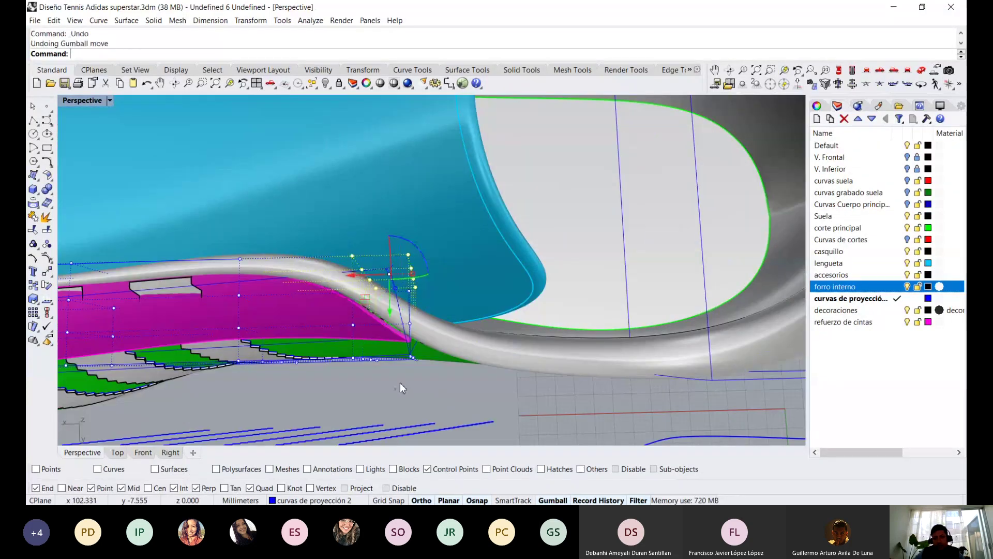
pyautogui.scroll(2, 399, 383)
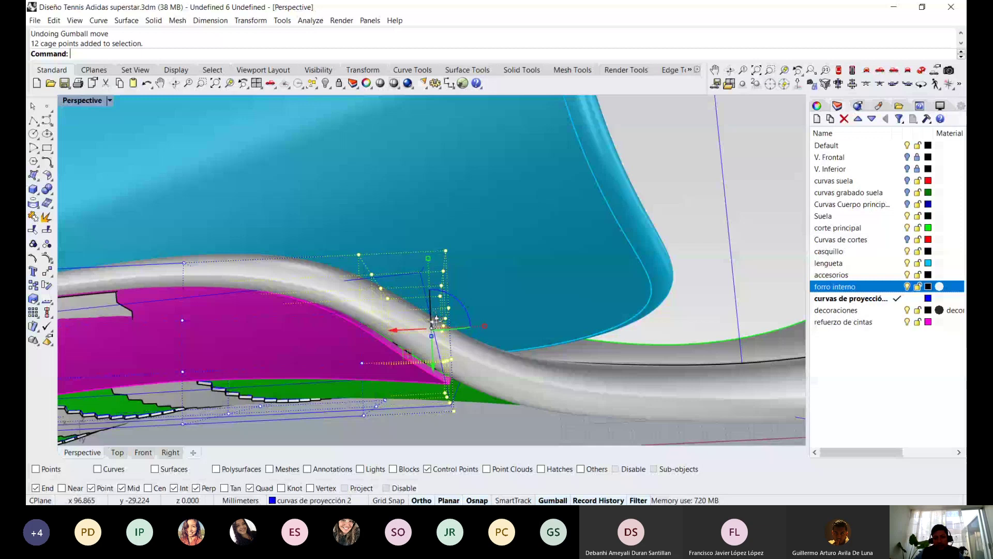
pyautogui.moveTo(436, 321)
pyautogui.mouseDown()
pyautogui.moveTo(409, 337)
pyautogui.moveTo(424, 372)
pyautogui.mouseUp()
pyautogui.moveTo(424, 371)
pyautogui.mouseDown(button='right')
pyautogui.moveTo(331, 351)
pyautogui.moveTo(331, 254)
pyautogui.moveTo(422, 326)
pyautogui.moveTo(340, 318)
pyautogui.mouseUp(button='right')
# Drop four points and move the rest, then select four corner points near the green panel
pyautogui.keyDown('ctrl'); pyautogui.moveTo(339, 319); pyautogui.dragTo(425, 396); pyautogui.keyUp('ctrl')
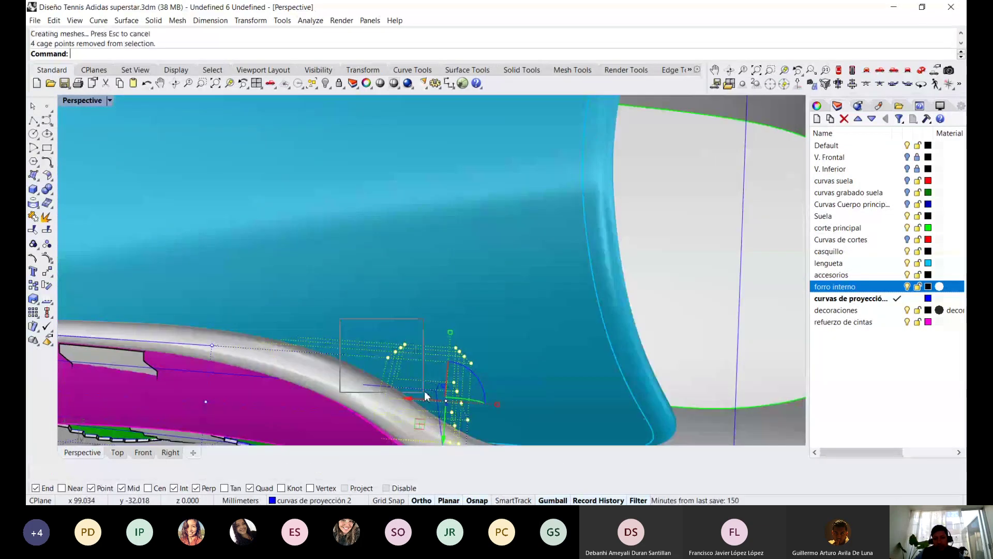
pyautogui.moveTo(425, 395); pyautogui.dragTo(406, 375, button='right')
pyautogui.moveTo(406, 375); pyautogui.dragTo(408, 377)
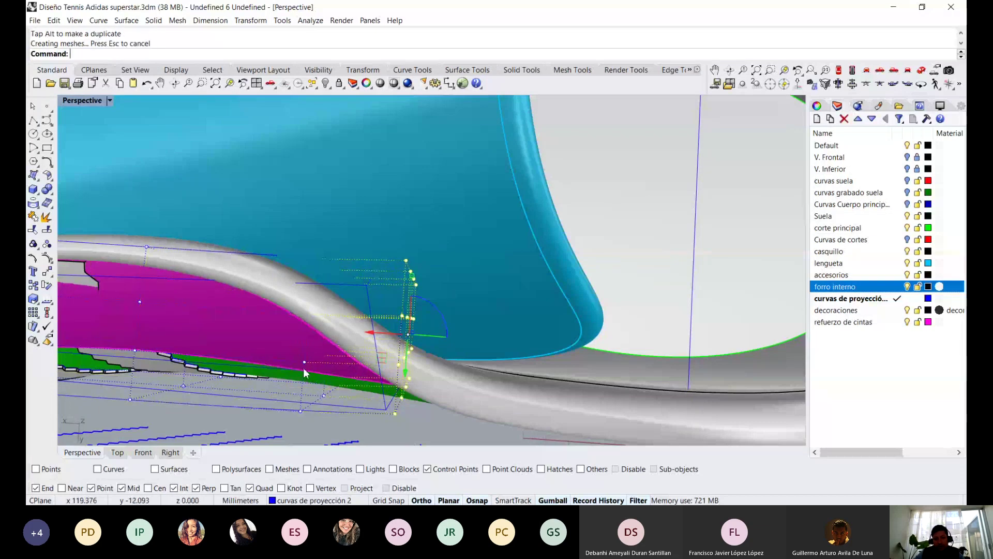
pyautogui.press('Escape')
pyautogui.moveTo(293, 372); pyautogui.dragTo(355, 339)
pyautogui.moveTo(355, 339); pyautogui.dragTo(365, 363, button='right')
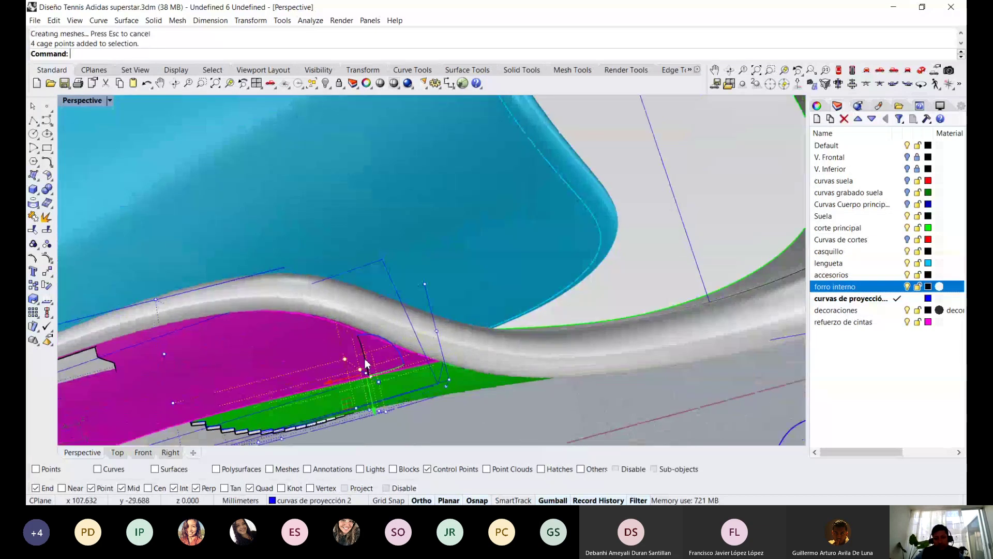
pyautogui.click(373, 397)
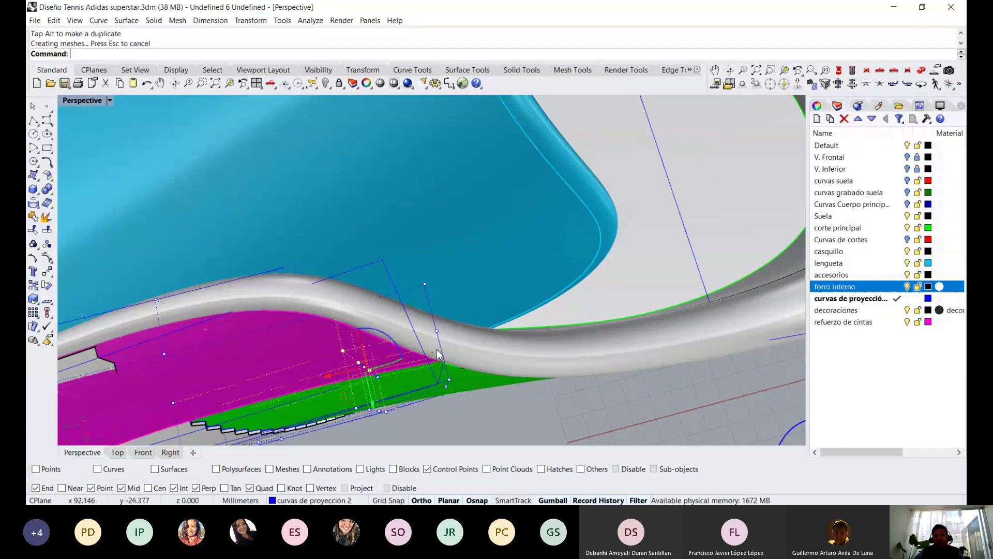
pyautogui.scroll(5, 406, 277)
pyautogui.scroll(-5, 407, 276)
pyautogui.moveTo(406, 277)
pyautogui.mouseDown(button='right')
pyautogui.moveTo(513, 265)
pyautogui.moveTo(480, 280)
pyautogui.mouseUp(button='right')
# Show the Perspective view Rendered and window-select 12 cage points on the side-stripe cage
pyautogui.hotkey('ctrl', 'alt', 'r')
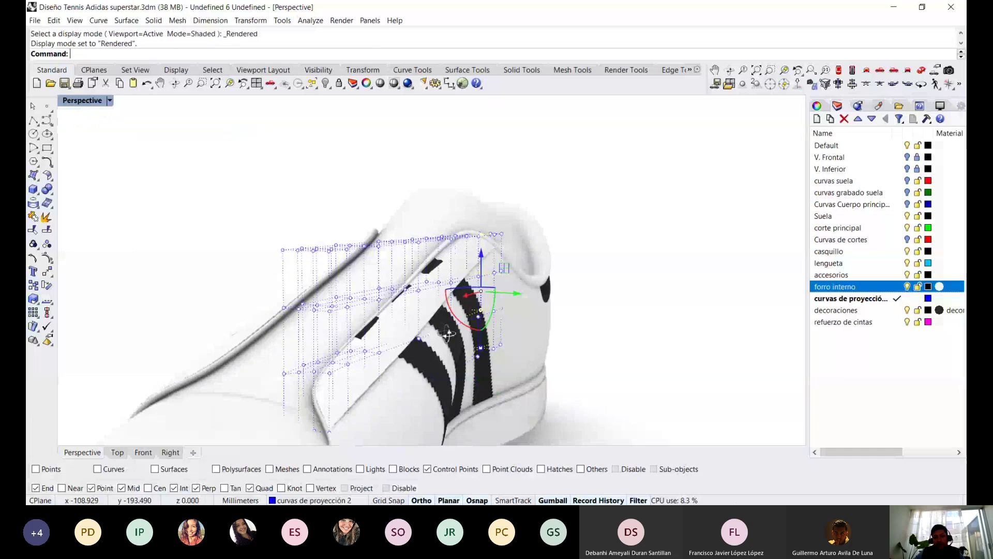
pyautogui.scroll(5, 422, 302)
pyautogui.scroll(-5, 421, 303)
pyautogui.moveTo(422, 302); pyautogui.dragTo(252, 325, button='right')
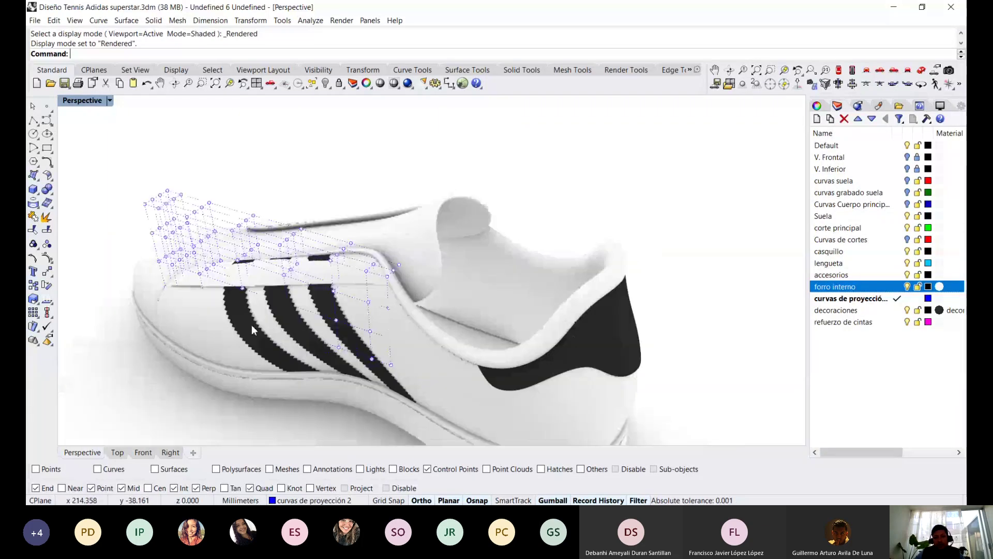
pyautogui.scroll(5, 388, 255)
pyautogui.scroll(2, 388, 255)
pyautogui.moveTo(376, 243)
pyautogui.mouseDown(button='right')
pyautogui.moveTo(343, 224)
pyautogui.moveTo(352, 344)
pyautogui.moveTo(406, 317)
pyautogui.moveTo(406, 381)
pyautogui.mouseUp(button='right')
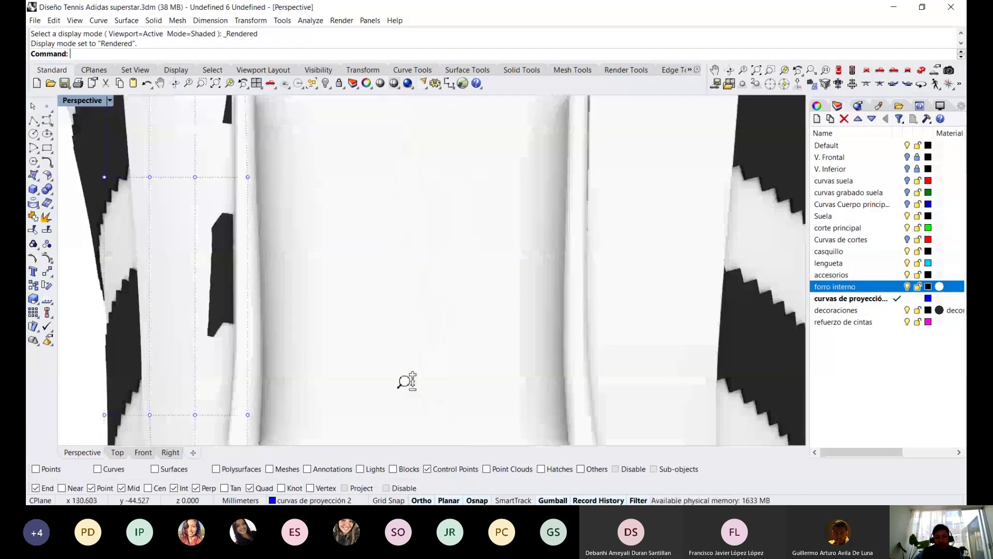
pyautogui.scroll(-5, 406, 381)
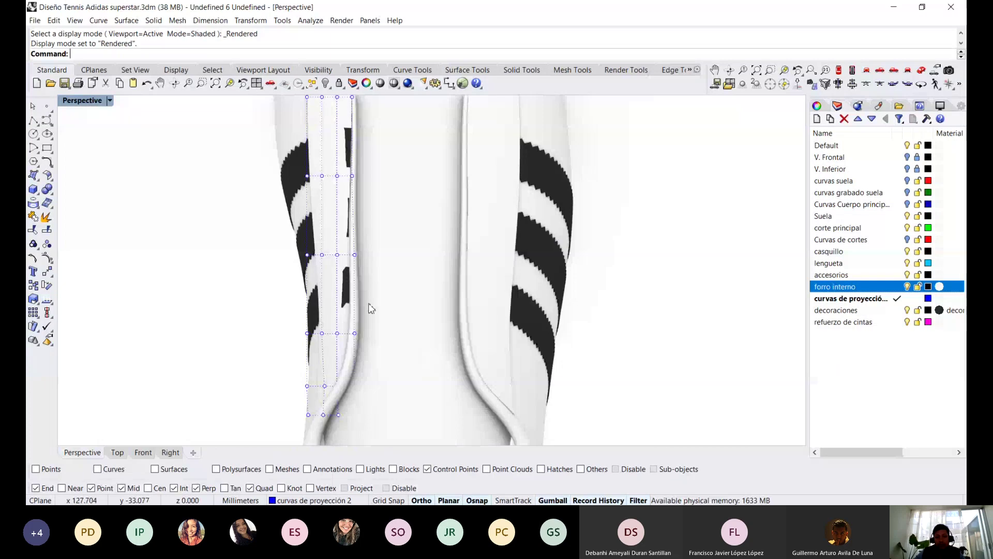
pyautogui.scroll(-3, 371, 309)
pyautogui.moveTo(379, 370); pyautogui.dragTo(397, 253)
pyautogui.moveTo(436, 328)
pyautogui.mouseDown(button='right')
pyautogui.moveTo(531, 255)
pyautogui.moveTo(522, 267)
pyautogui.moveTo(520, 257)
pyautogui.mouseUp(button='right')
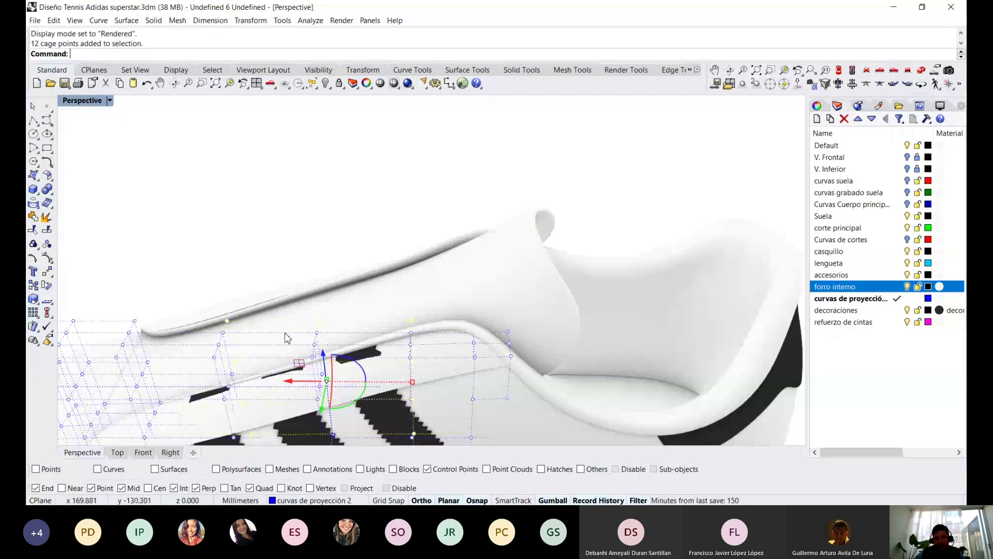
# Look down on the side panel cage and window-deselect four of the strip's cage points
pyautogui.moveTo(287, 337); pyautogui.dragTo(524, 308, button='right')
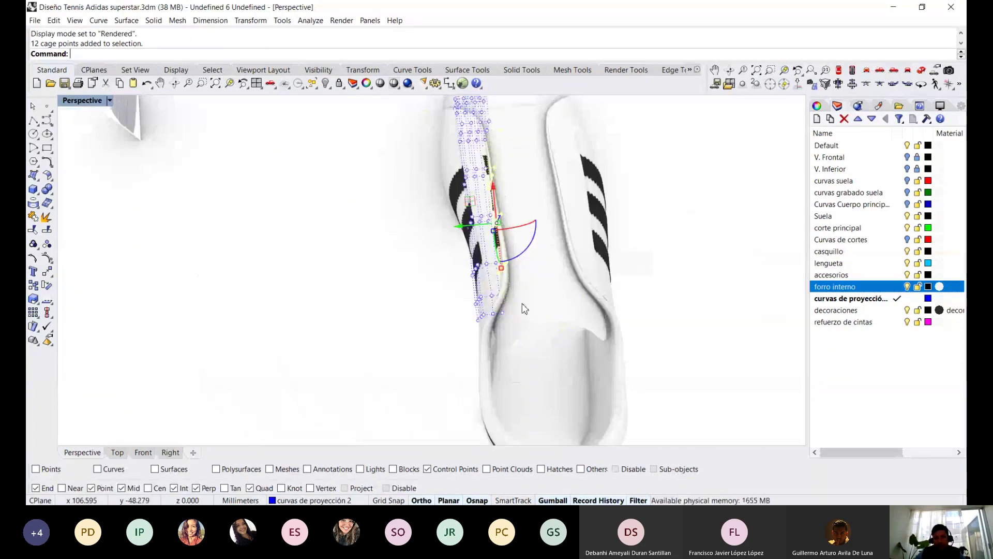
pyautogui.scroll(5, 525, 309)
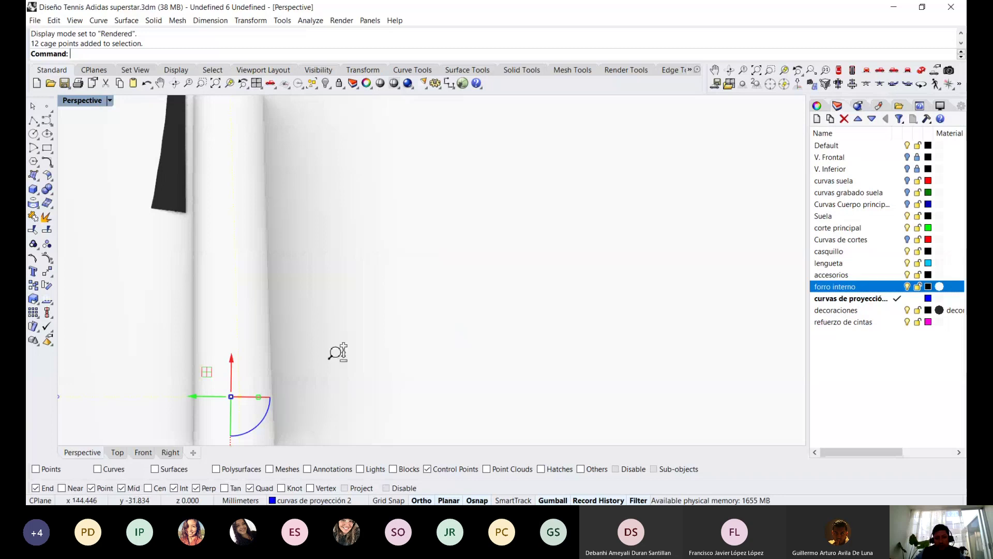
pyautogui.scroll(3, 269, 320)
pyautogui.scroll(-4, 269, 320)
pyautogui.scroll(4, 344, 336)
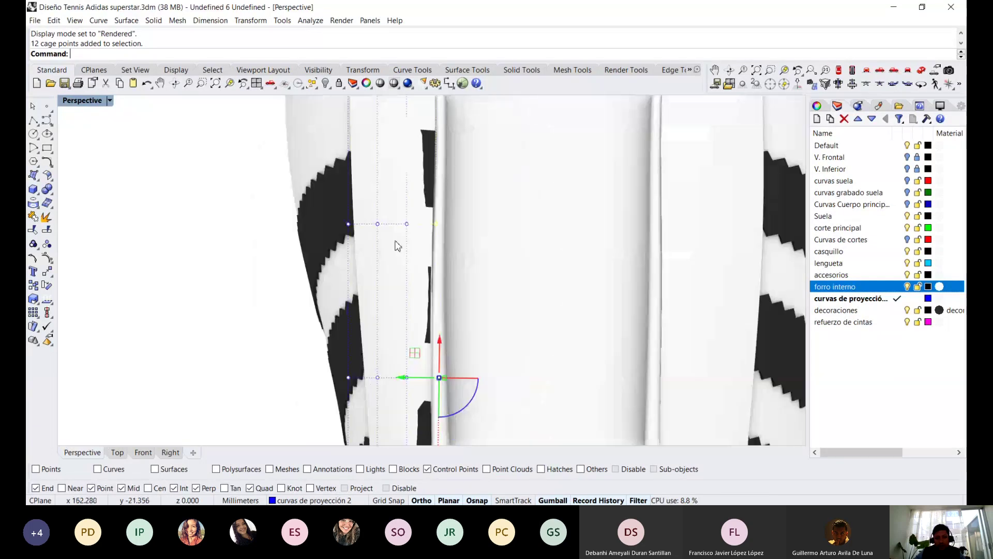
pyautogui.moveTo(417, 205); pyautogui.dragTo(480, 270)
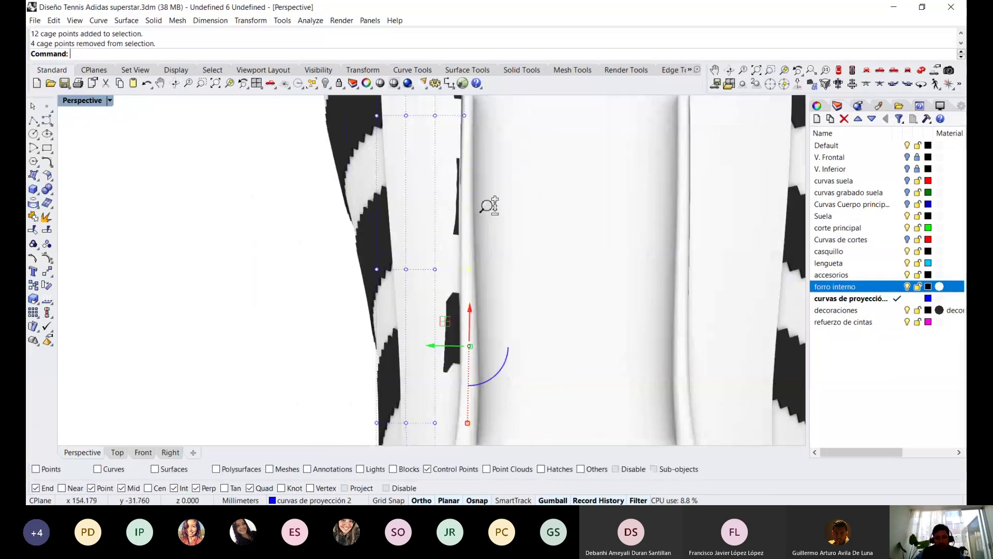
pyautogui.scroll(-2, 488, 207)
pyautogui.scroll(-3, 463, 305)
# From an angled view, trial-move the selected cage points upward, then undo the move
pyautogui.moveTo(463, 304); pyautogui.dragTo(559, 231, button='right')
pyautogui.scroll(3, 517, 346)
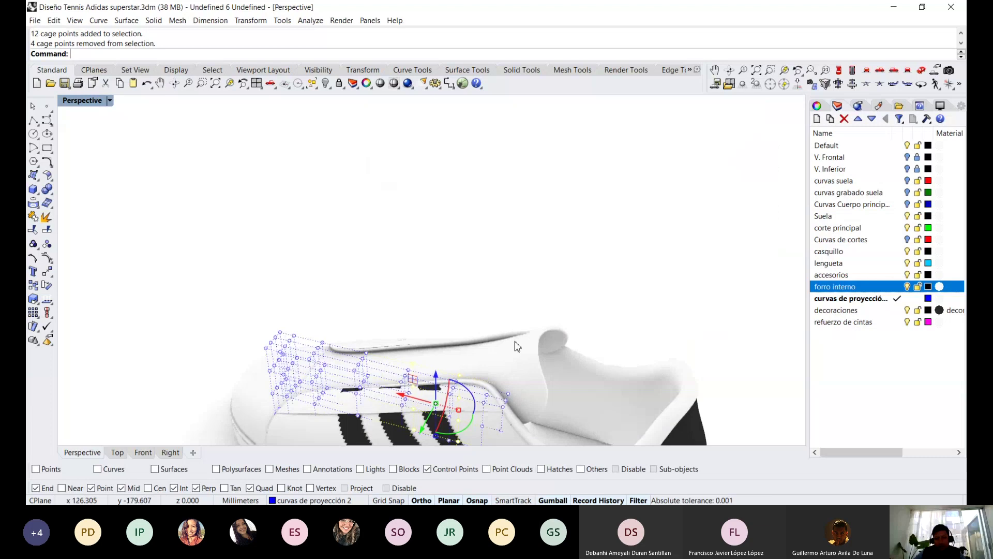
pyautogui.scroll(2, 517, 346)
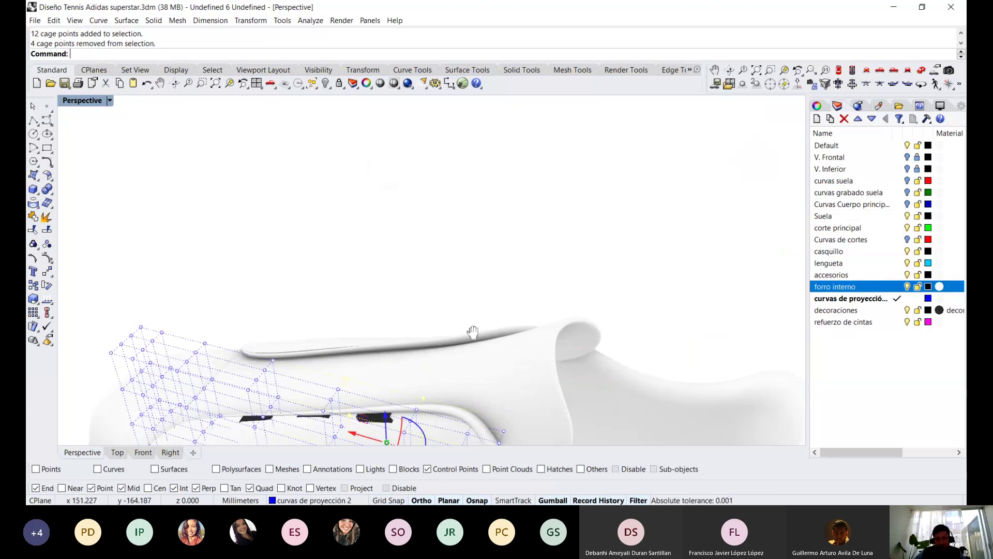
pyautogui.keyDown('shift'); pyautogui.moveTo(473, 331); pyautogui.dragTo(499, 282, button='right'); pyautogui.keyUp('shift')
pyautogui.scroll(2, 468, 246)
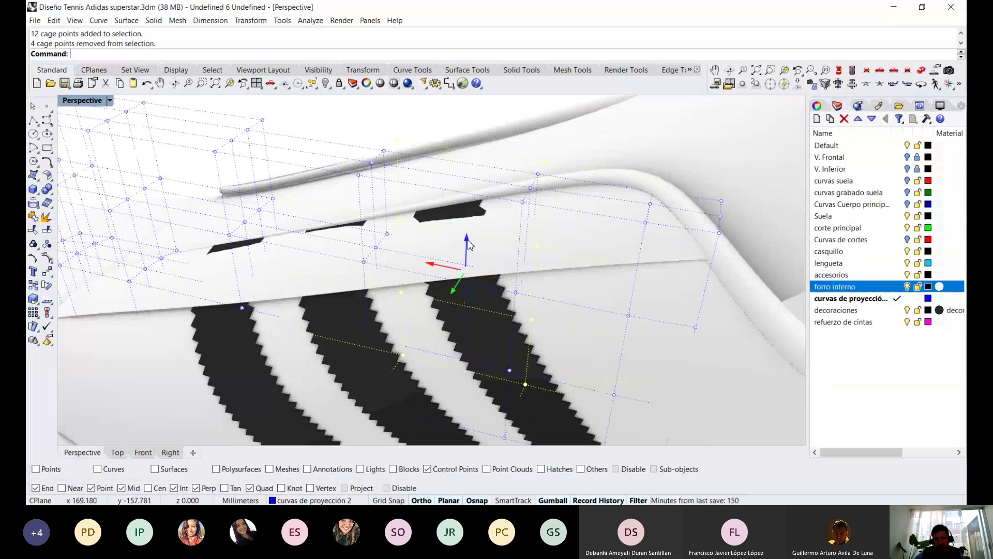
pyautogui.moveTo(467, 247); pyautogui.dragTo(471, 243)
pyautogui.hotkey('ctrl', 'z')
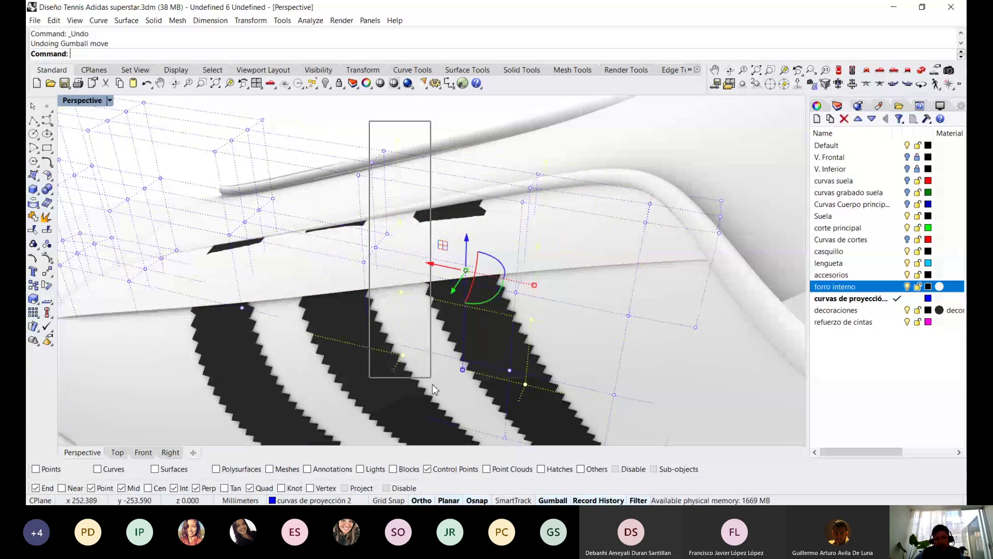
# Deselect four more cage points and shift the remaining ones to reshape the strip
pyautogui.keyDown('ctrl'); pyautogui.moveTo(432, 388); pyautogui.dragTo(432, 387); pyautogui.keyUp('ctrl')
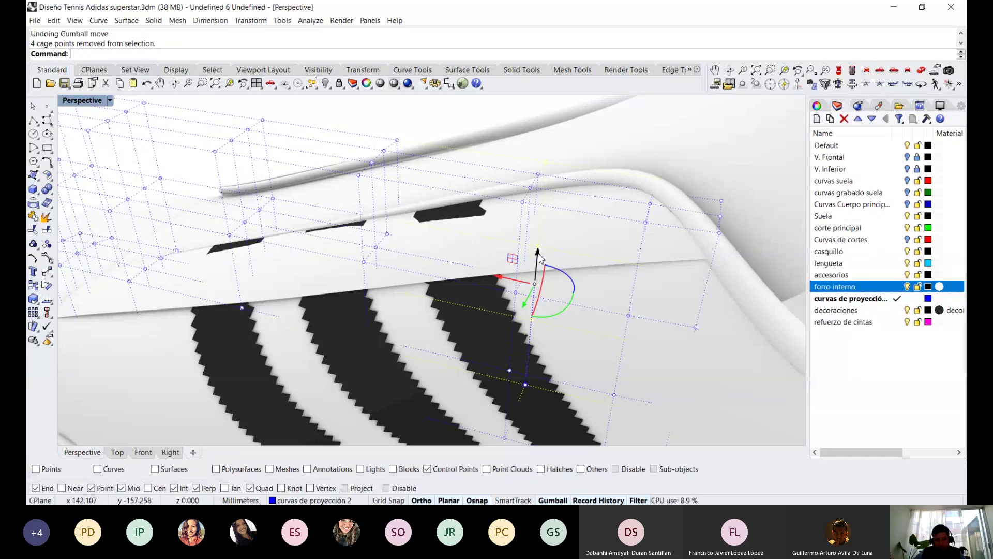
pyautogui.moveTo(539, 257); pyautogui.dragTo(533, 243)
pyautogui.scroll(-5, 518, 248)
pyautogui.moveTo(466, 258); pyautogui.dragTo(336, 271, button='right')
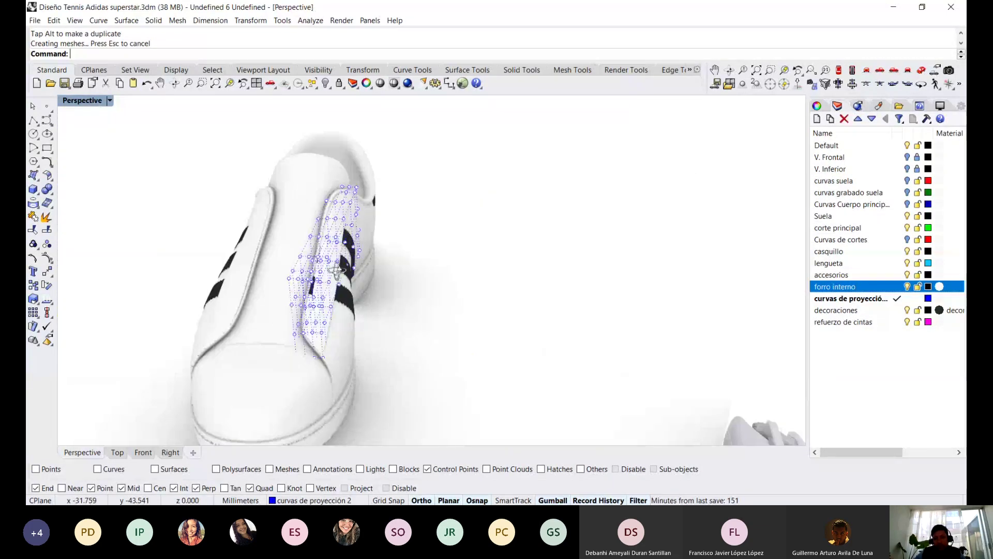
# Orbit around the toe and stripes to check the reshaped reinforcement strip
pyautogui.scroll(5, 337, 271)
pyautogui.scroll(-5, 358, 228)
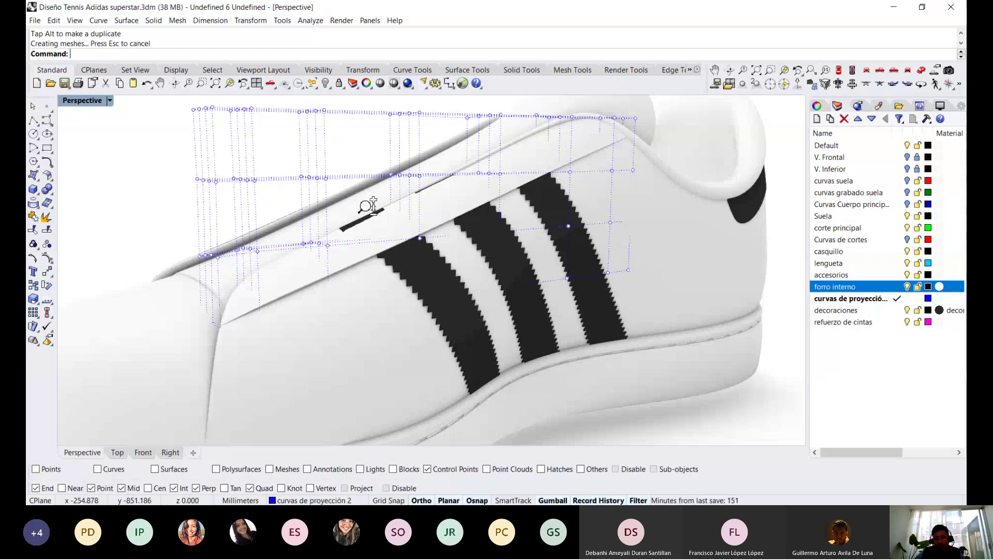
pyautogui.moveTo(371, 211)
pyautogui.mouseDown(button='right')
pyautogui.moveTo(441, 267)
pyautogui.moveTo(471, 219)
pyautogui.moveTo(497, 256)
pyautogui.mouseUp(button='right')
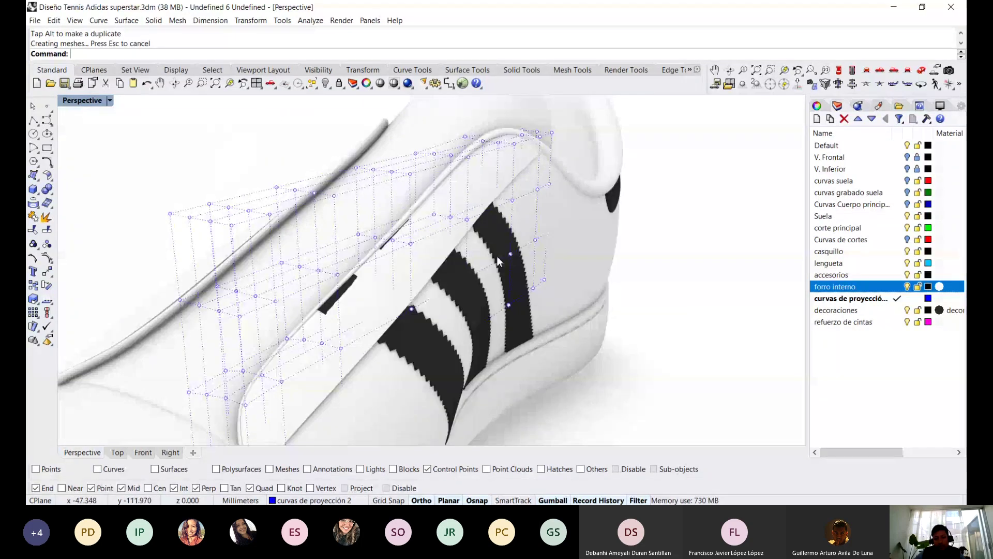
pyautogui.scroll(-4, 445, 277)
pyautogui.moveTo(446, 278); pyautogui.dragTo(567, 488, button='right')
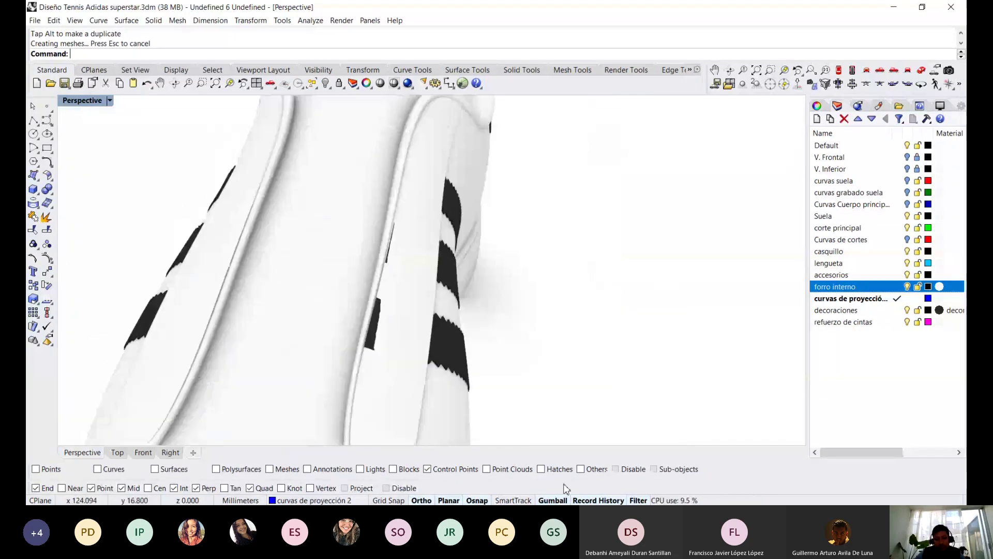
# Enable all selection filters and select one surface of the shoe's upper
pyautogui.rightClick(427, 469)
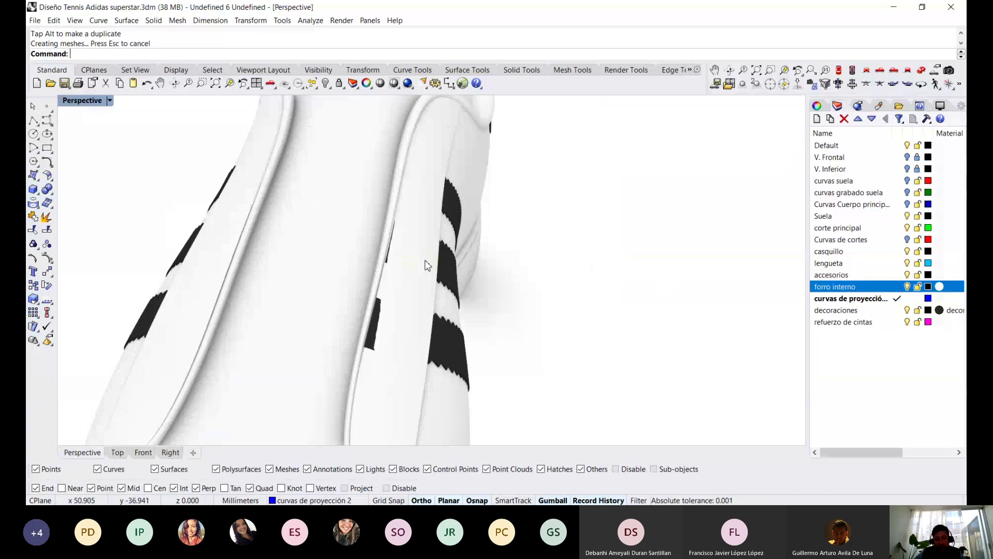
pyautogui.moveTo(532, 261)
pyautogui.mouseDown(button='right')
pyautogui.moveTo(426, 281)
pyautogui.moveTo(443, 300)
pyautogui.mouseUp(button='right')
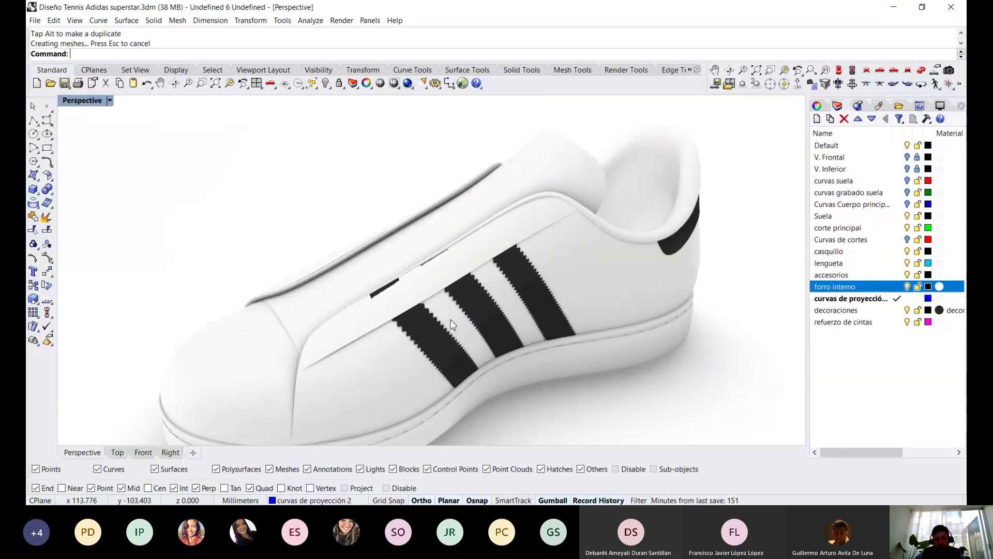
pyautogui.click(452, 324)
pyautogui.click(477, 349)
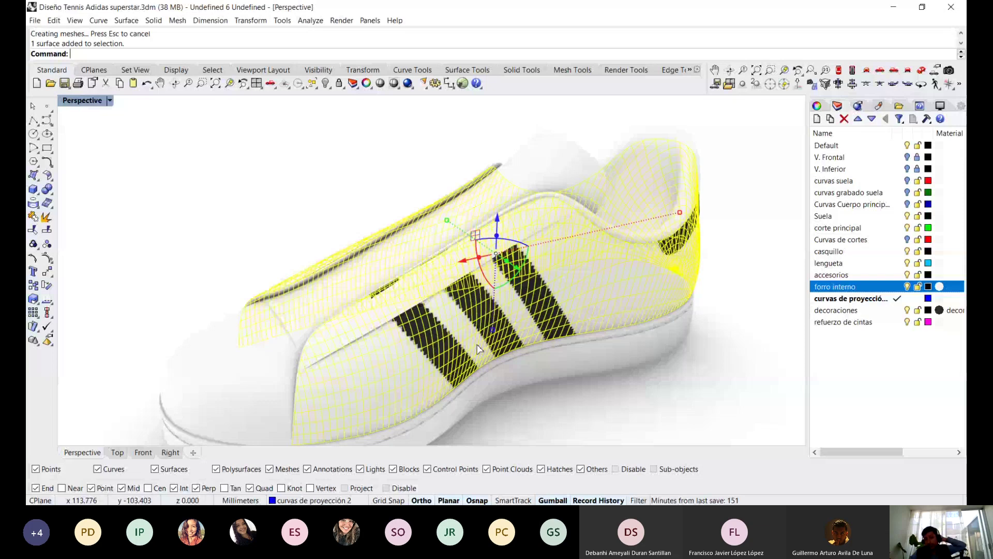
# Save the sneaker, then incrementally save it as Diseño Tennis Adidas superstar 001.3dm
pyautogui.hotkey('ctrl', 's')
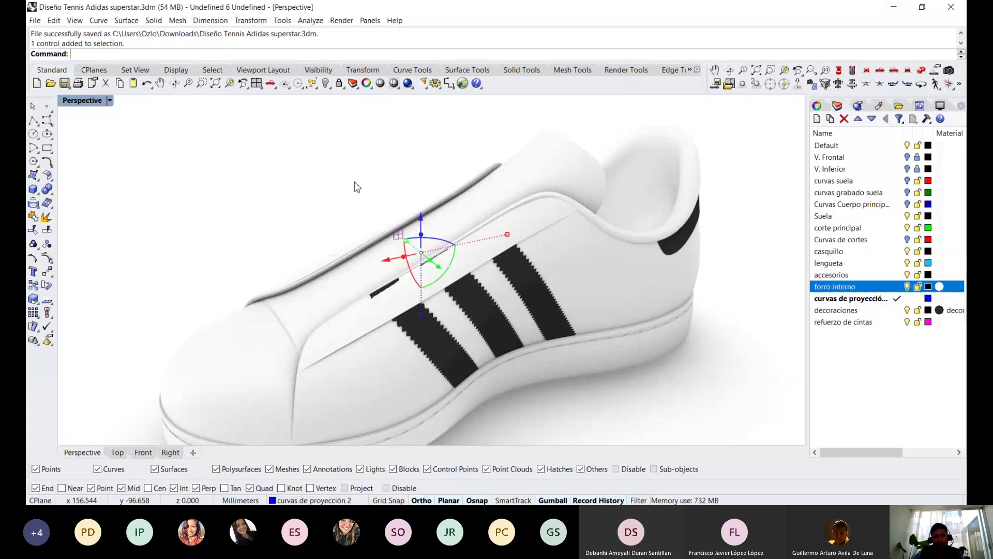
pyautogui.press('Escape')
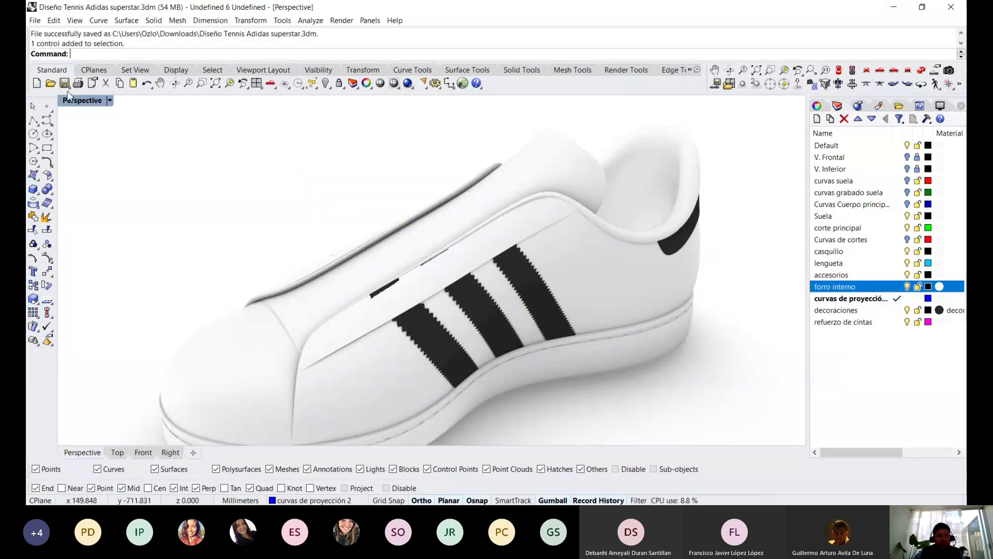
pyautogui.click(67, 86)
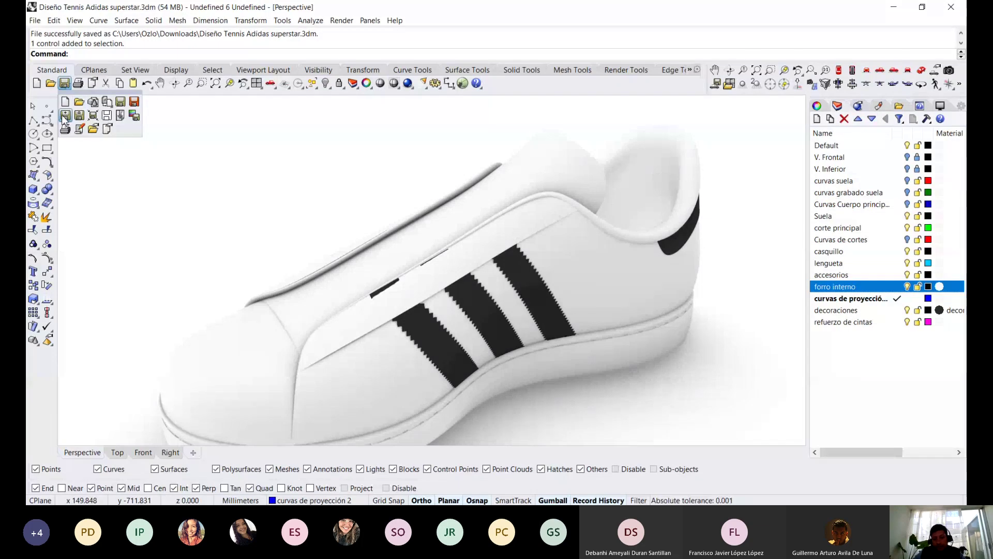
pyautogui.click(65, 116)
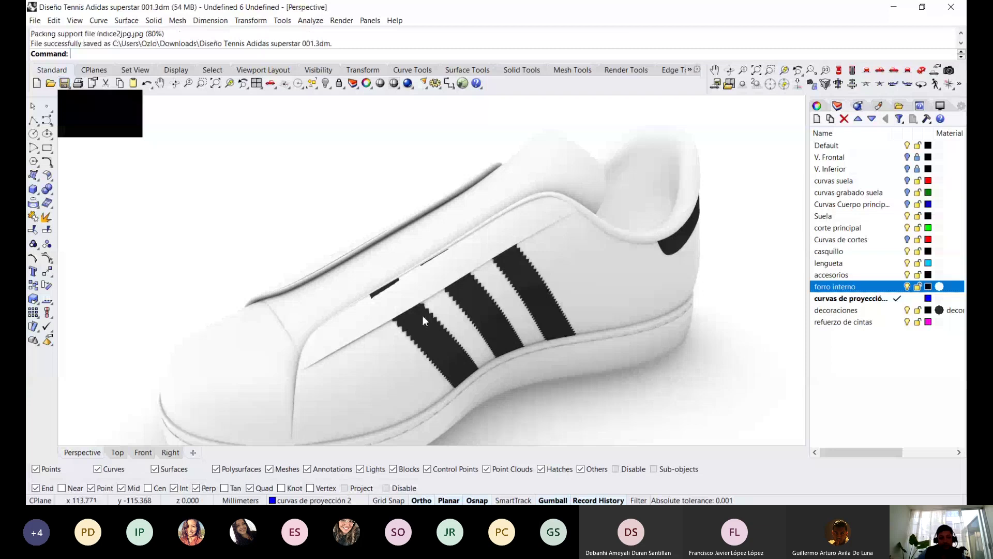
# Select a control point on the upper and return the viewport to Shaded display
pyautogui.click(422, 315)
pyautogui.click(456, 346)
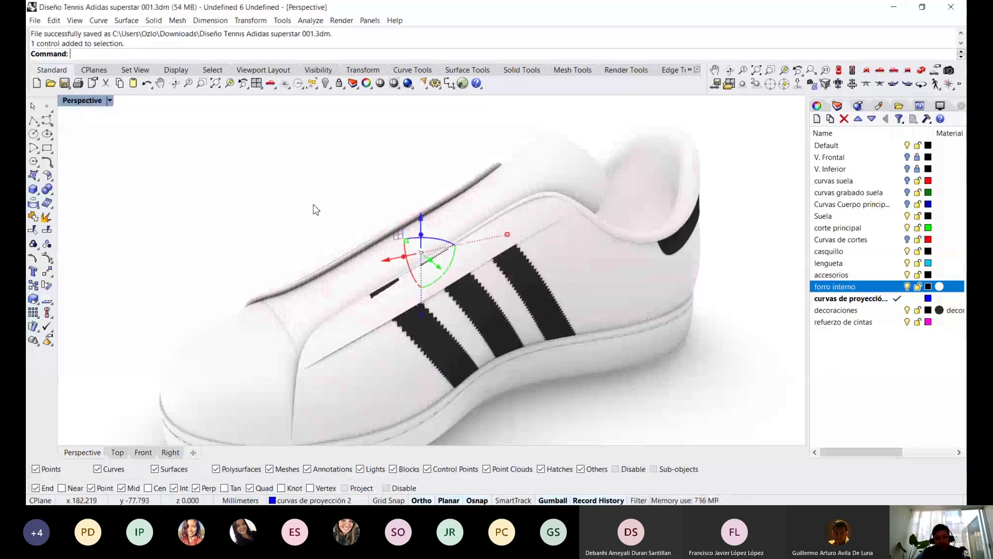
pyautogui.hotkey('ctrl', 'alt', 's')
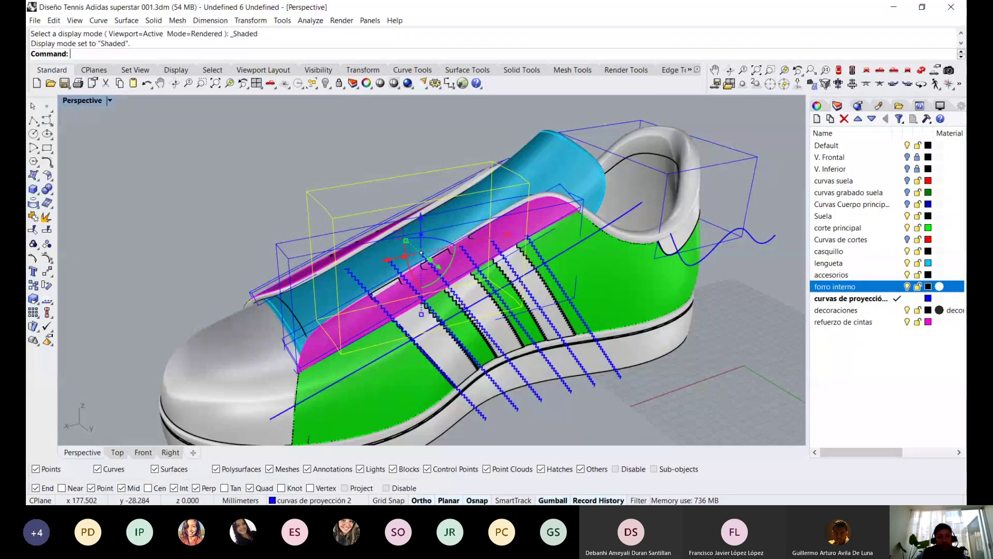
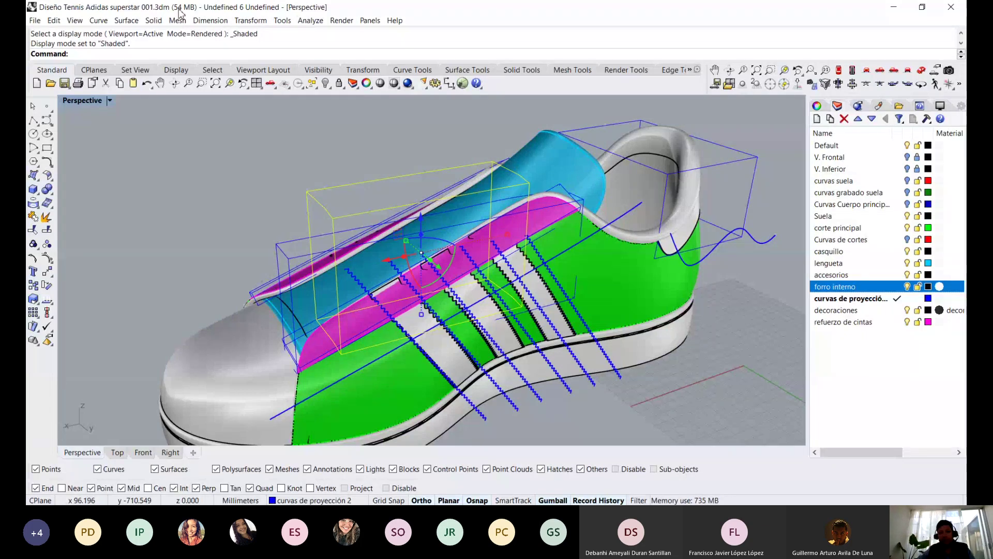
# Clear the selection and select the three serrated side-stripe polysurfaces together
pyautogui.press('Escape')
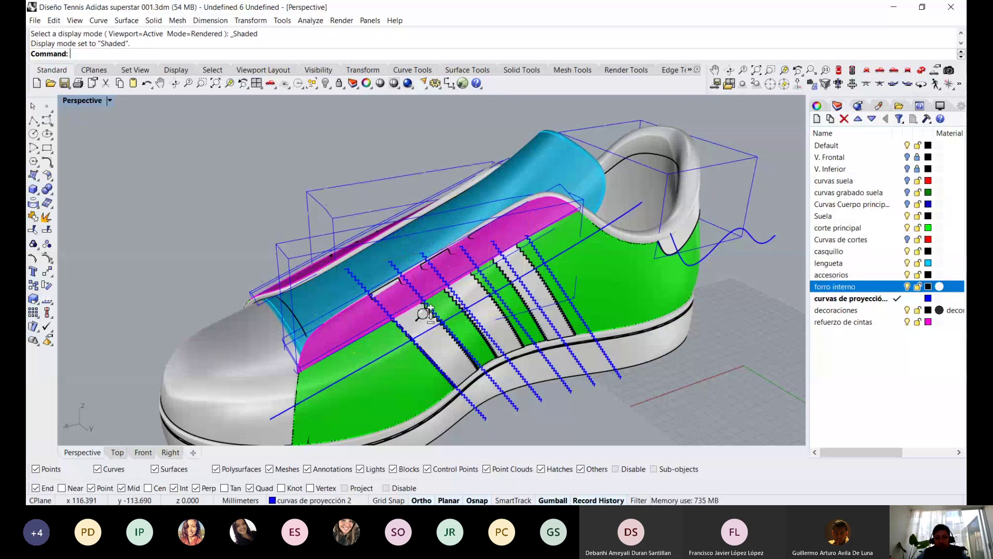
pyautogui.scroll(5, 434, 327)
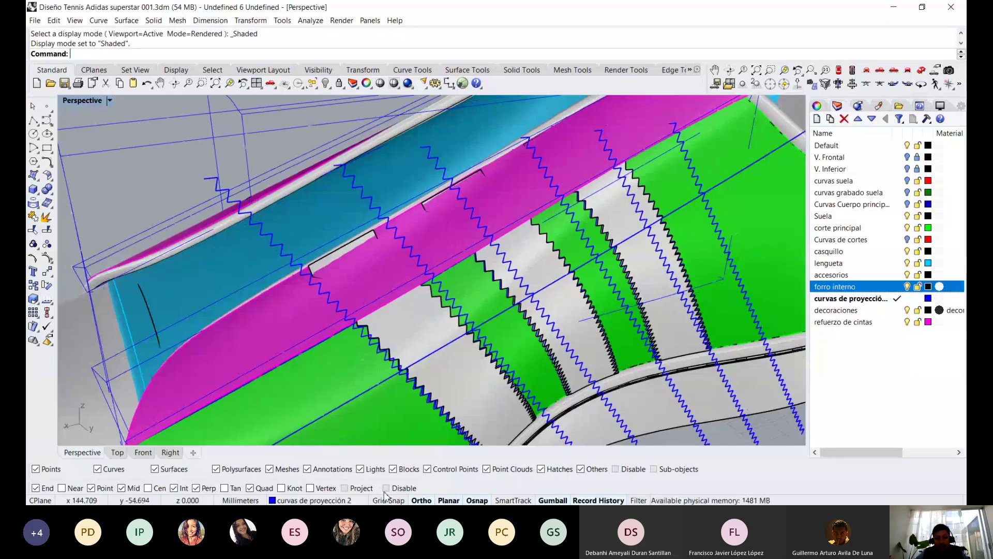
pyautogui.click(470, 386)
pyautogui.click(496, 423)
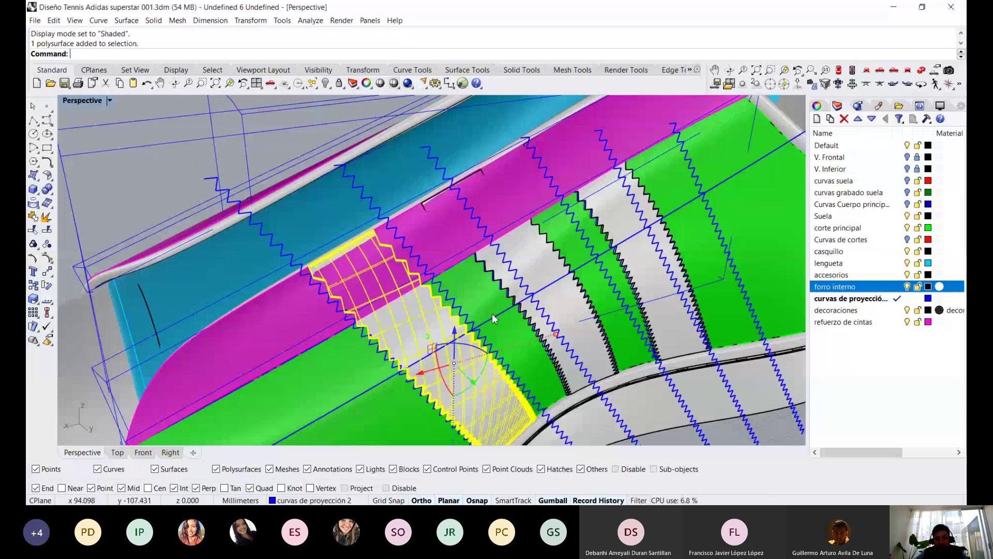
pyautogui.moveTo(492, 314); pyautogui.dragTo(534, 299, button='right')
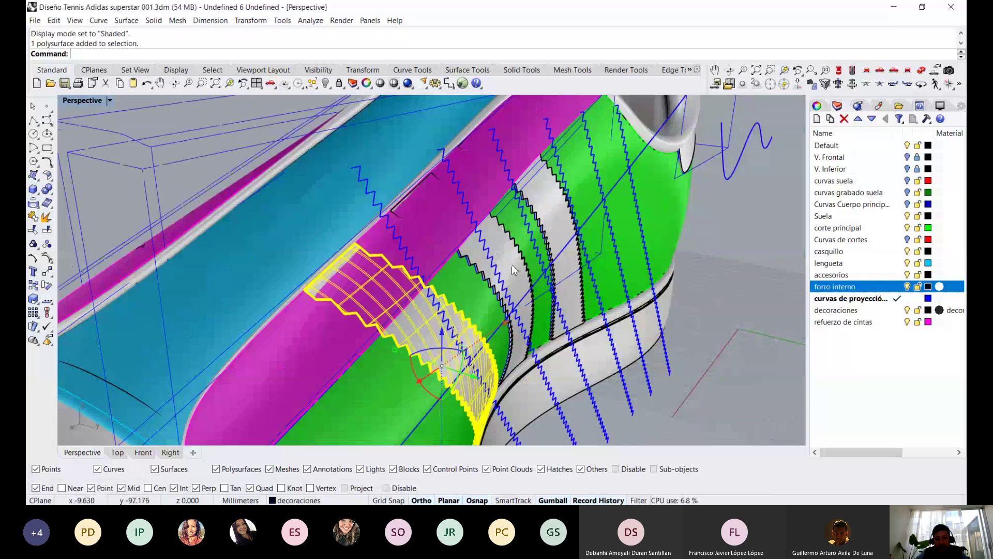
pyautogui.keyDown('shift'); pyautogui.click(525, 284); pyautogui.keyUp('shift')
pyautogui.keyDown('shift'); pyautogui.click(542, 259); pyautogui.keyUp('shift')
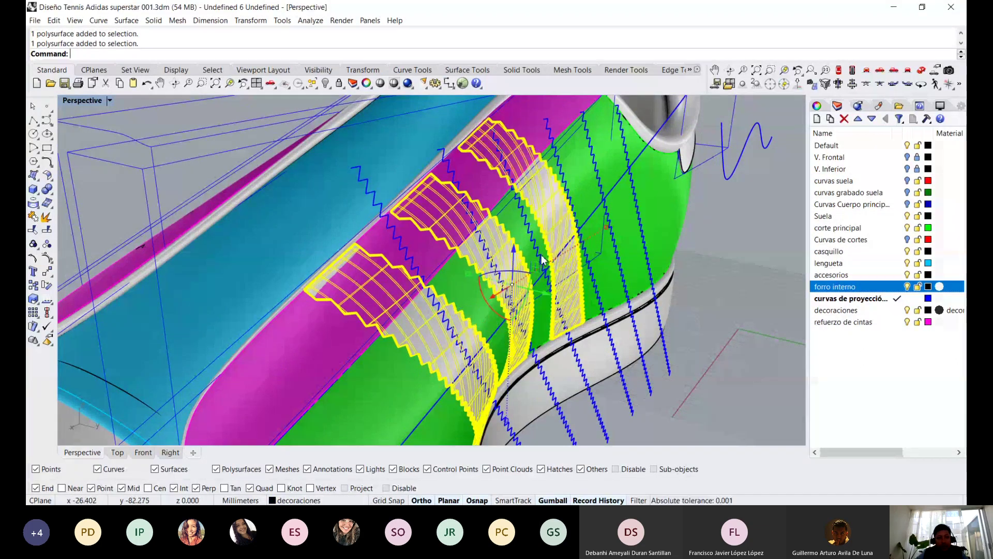
pyautogui.scroll(-3, 542, 259)
pyautogui.click(251, 21)
pyautogui.moveTo(270, 303)
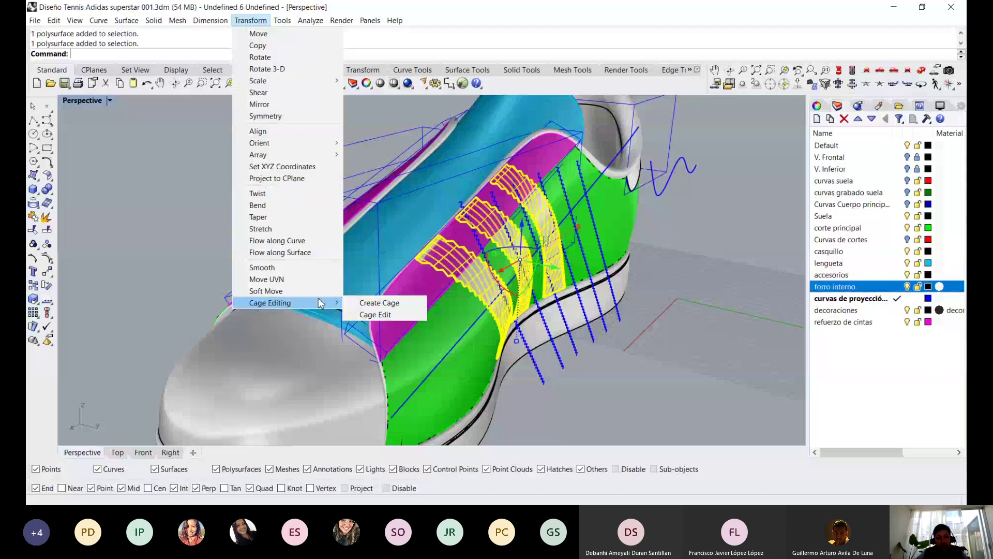
# Create a World bounding-box cage around the stripes with 4 X points and 8 Y points
pyautogui.click(363, 303)
pyautogui.click(124, 54)
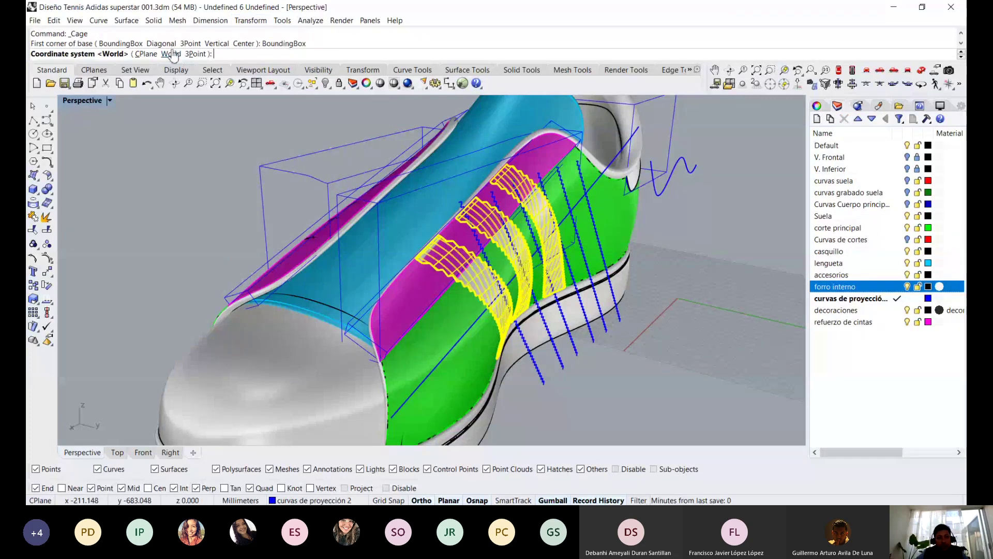
pyautogui.press('Return')
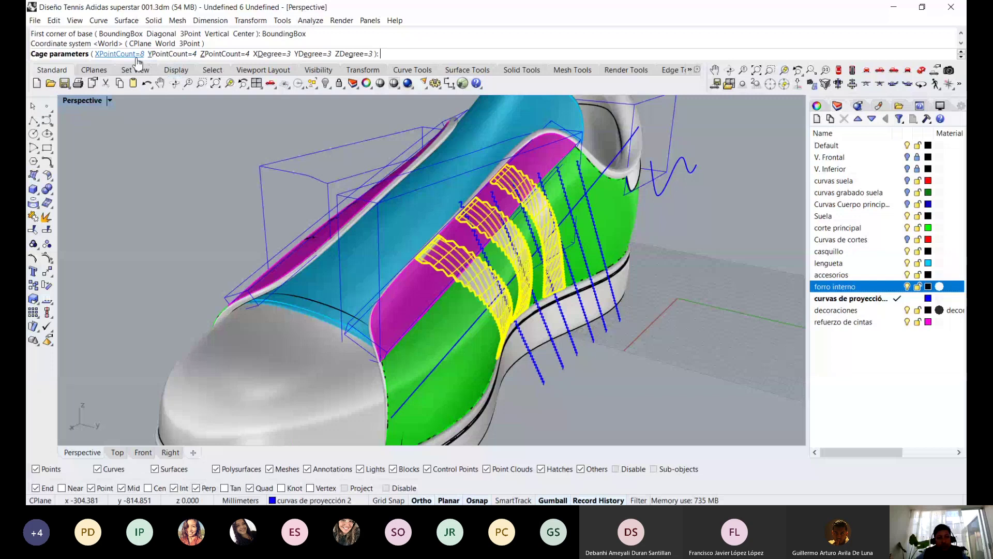
pyautogui.click(136, 58)
pyautogui.write('4')
pyautogui.press('Return')
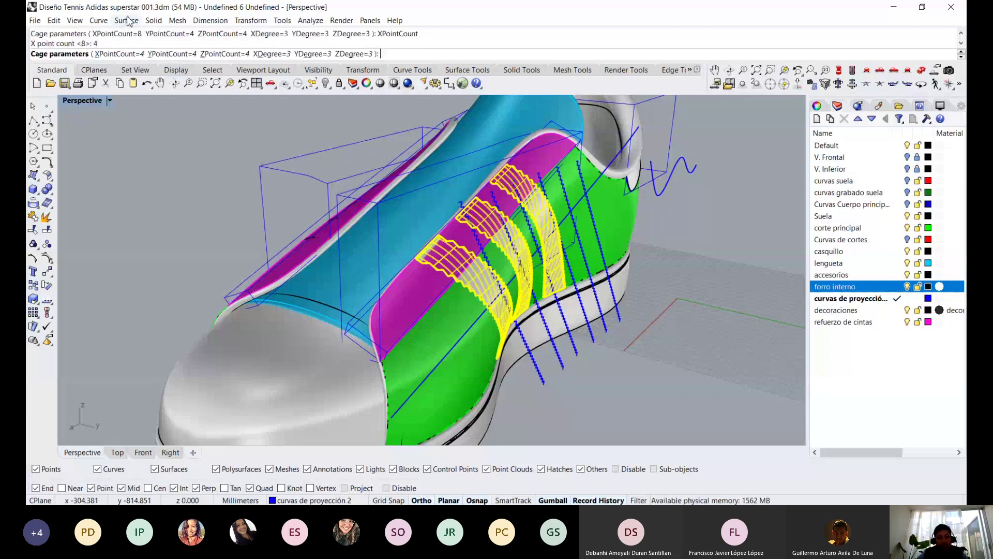
pyautogui.click(191, 54)
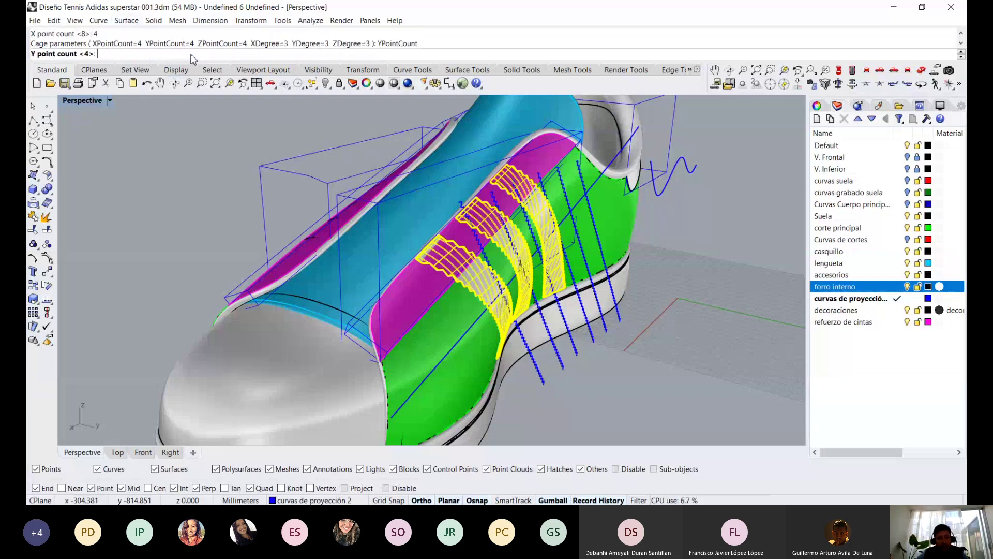
pyautogui.write('8')
pyautogui.press('Return')
pyautogui.press('Return')
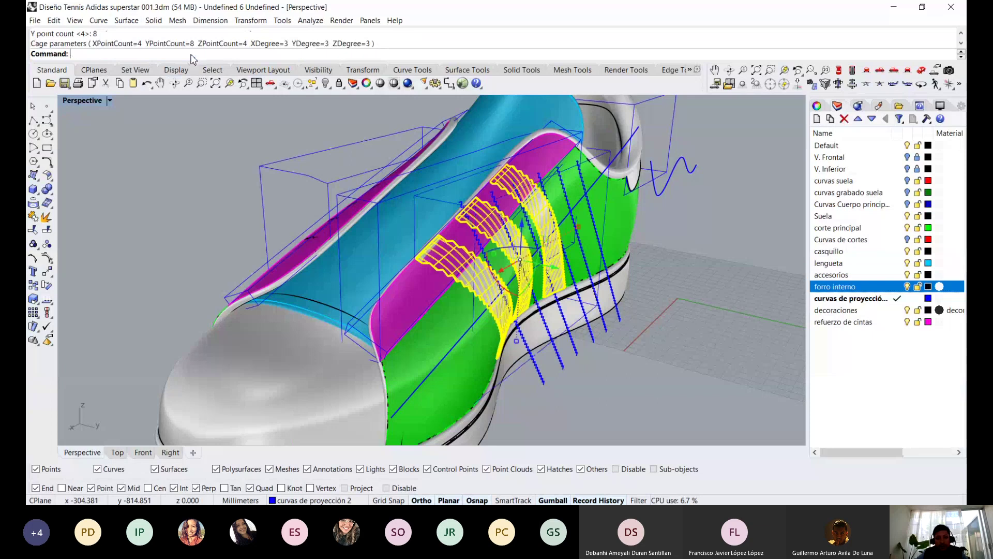
pyautogui.click(249, 21)
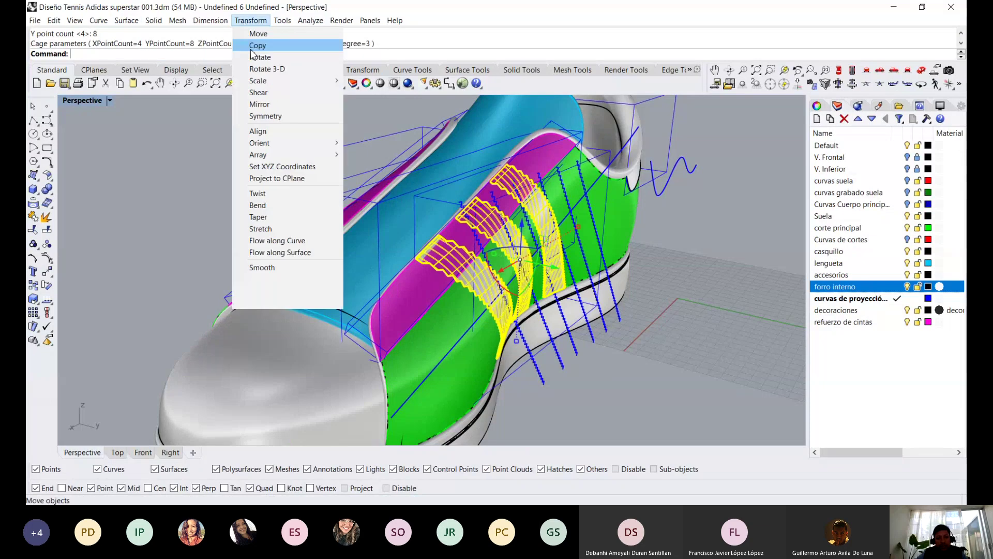
pyautogui.moveTo(270, 302)
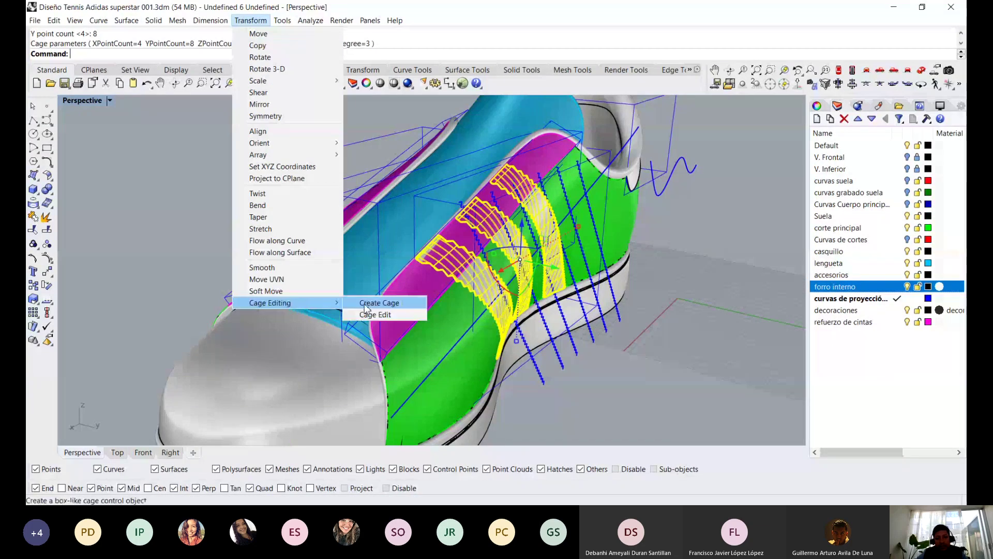
# Make the new cage the control object for the stripes, using the Global region
pyautogui.click(365, 308)
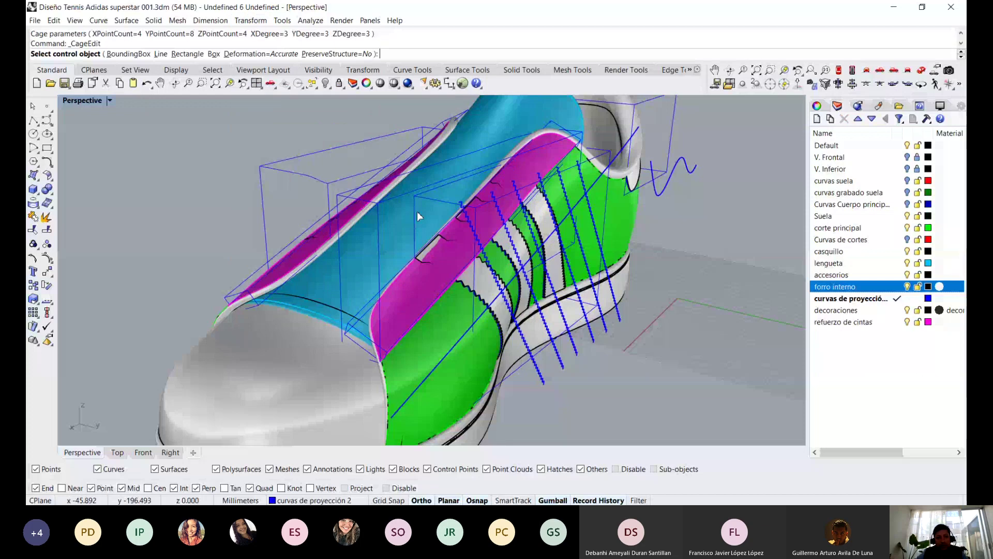
pyautogui.scroll(3, 422, 186)
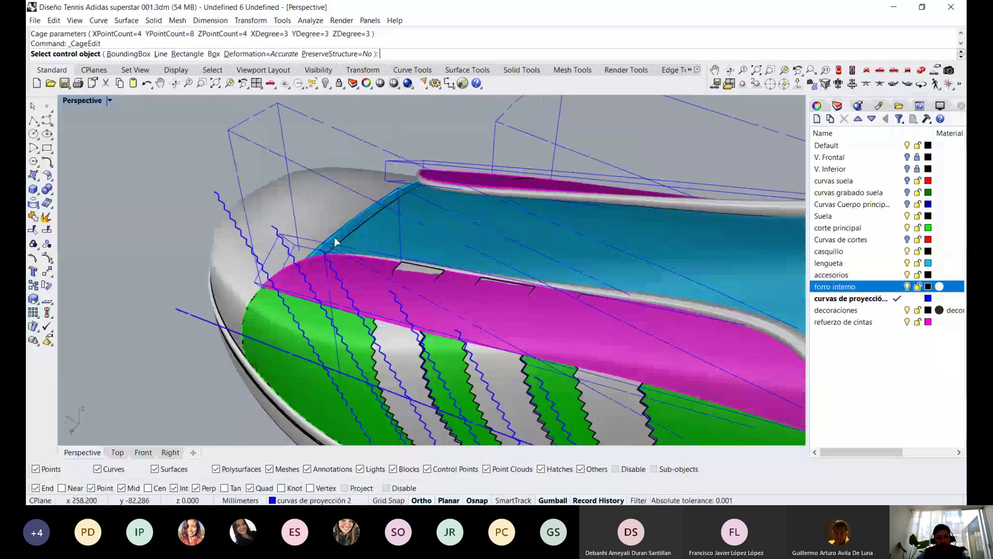
pyautogui.moveTo(335, 242); pyautogui.dragTo(378, 162, button='right')
pyautogui.click(377, 166)
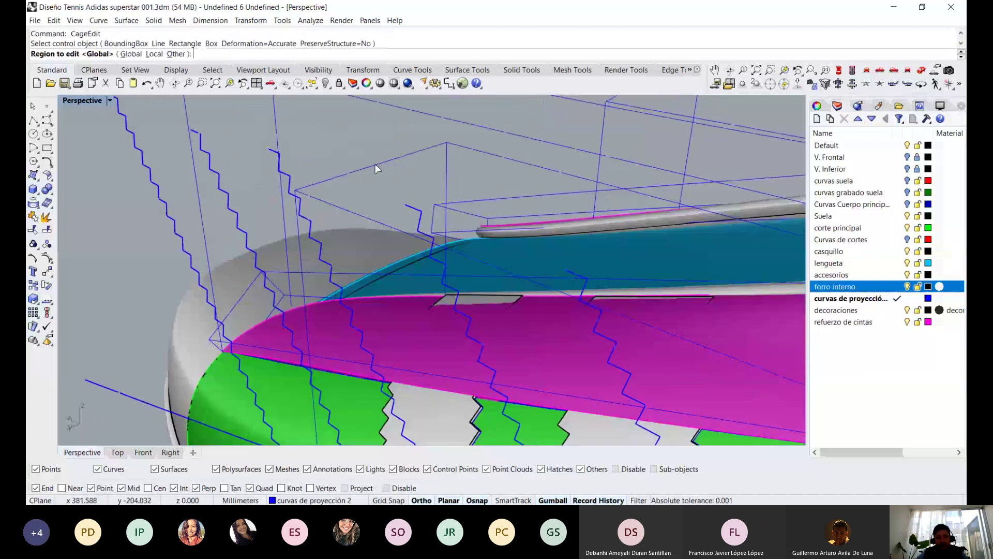
pyautogui.moveTo(377, 169)
pyautogui.mouseDown(button='right')
pyautogui.moveTo(602, 206)
pyautogui.moveTo(611, 238)
pyautogui.mouseUp(button='right')
pyautogui.press('Return')
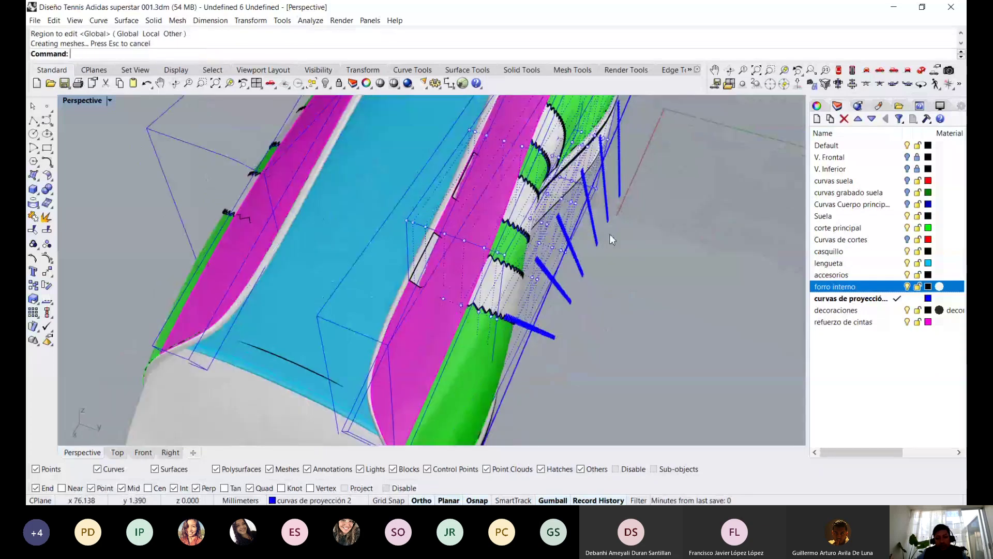
# Restrict selection to control points and window-select the cage points on the right side
pyautogui.moveTo(609, 233); pyautogui.dragTo(608, 265, button='right')
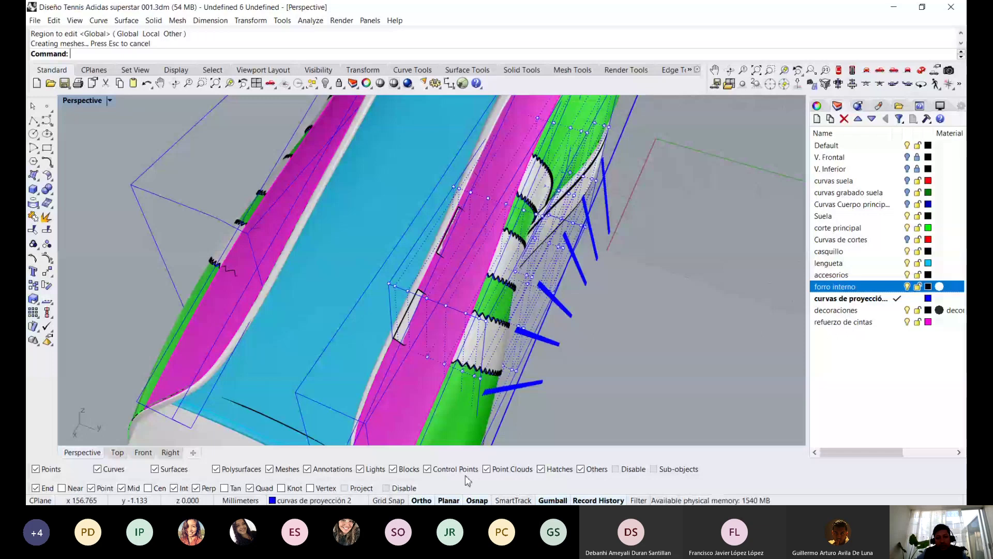
pyautogui.rightClick(464, 474)
pyautogui.moveTo(518, 378); pyautogui.dragTo(527, 203, button='right')
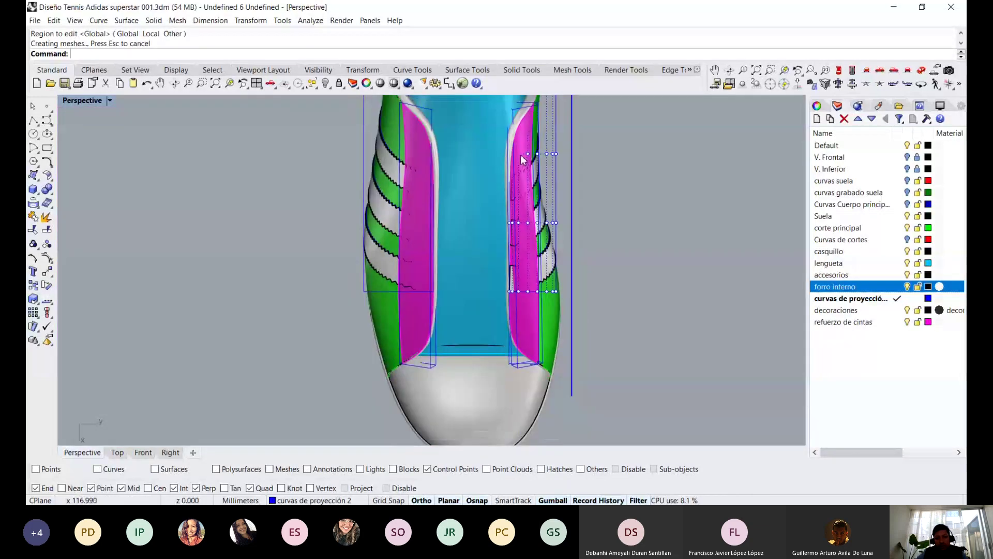
pyautogui.moveTo(521, 154); pyautogui.dragTo(459, 361, button='right')
pyautogui.moveTo(455, 365)
pyautogui.mouseDown()
pyautogui.moveTo(479, 198)
pyautogui.moveTo(478, 121)
pyautogui.mouseUp()
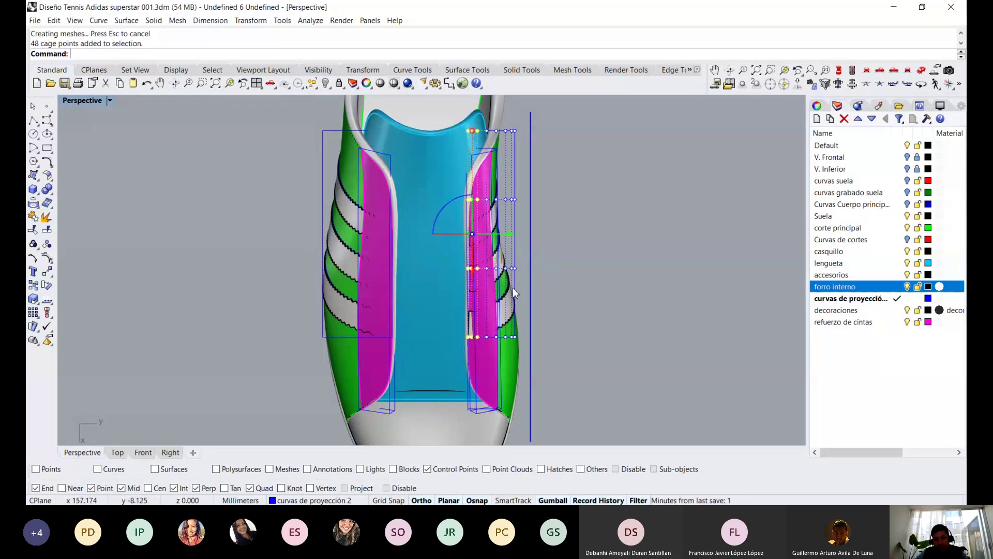
# Add the middle-row and collar-side cage points to the selection, then orbit to an oblique view
pyautogui.scroll(3, 513, 287)
pyautogui.scroll(-1, 514, 259)
pyautogui.scroll(-1, 514, 259)
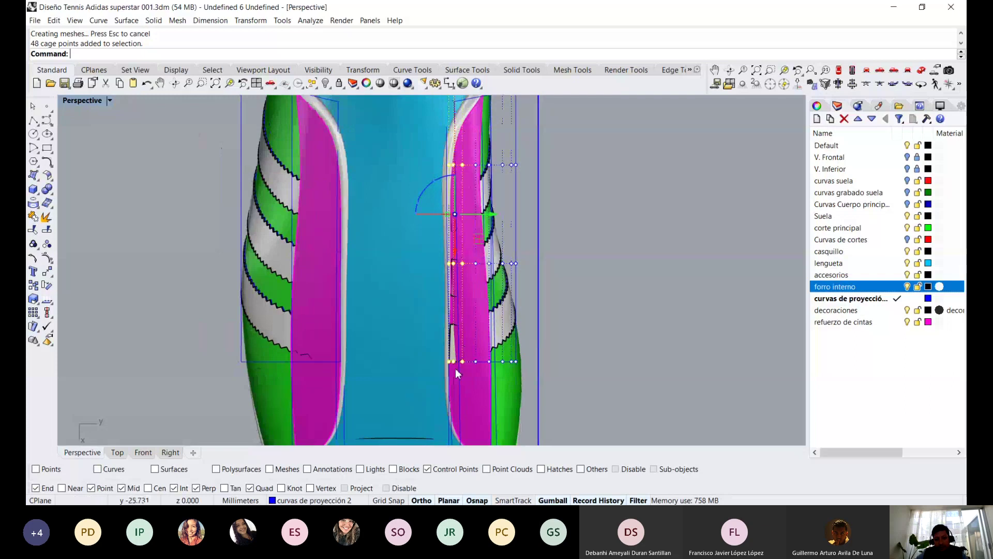
pyautogui.moveTo(461, 133); pyautogui.dragTo(464, 196)
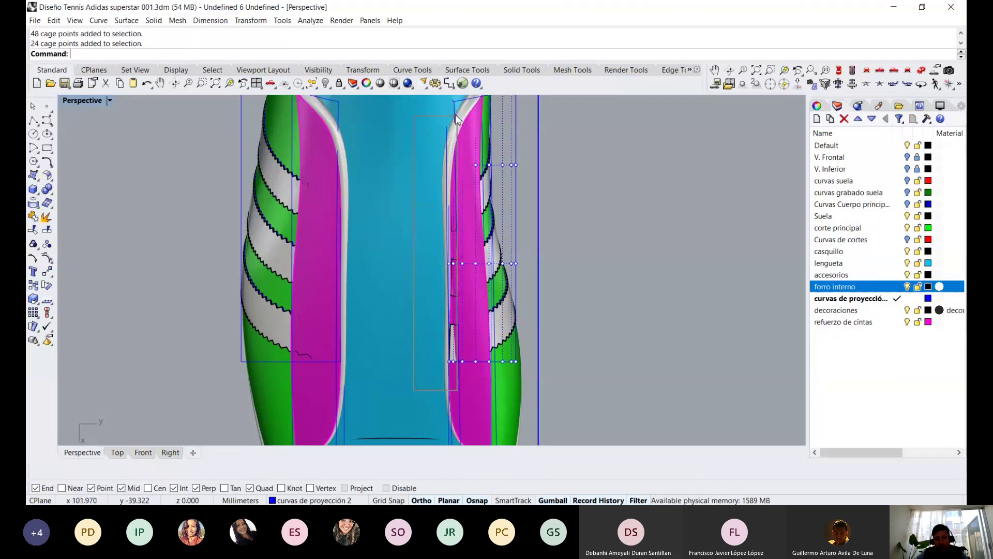
pyautogui.keyDown('shift'); pyautogui.moveTo(464, 195); pyautogui.dragTo(411, 252, button='right'); pyautogui.keyUp('shift')
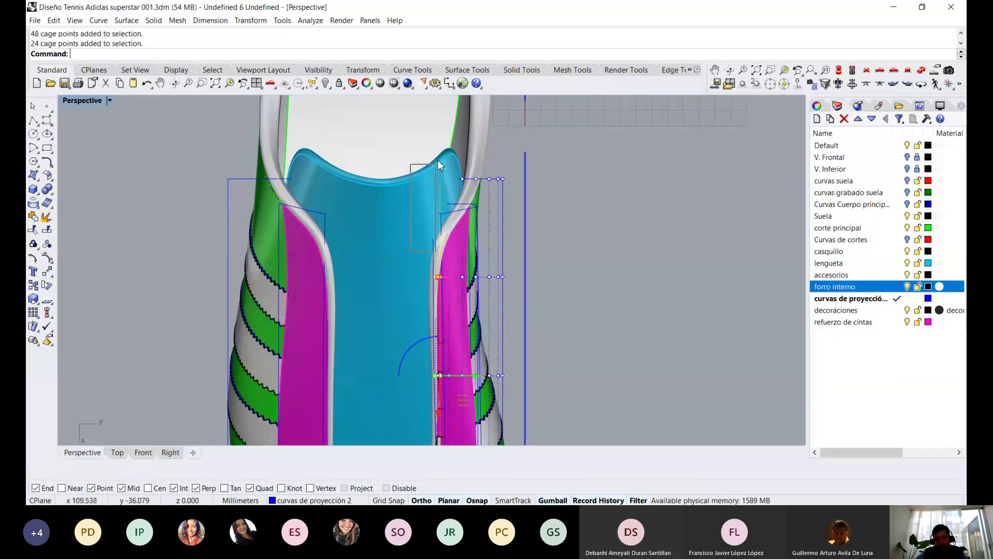
pyautogui.moveTo(443, 150); pyautogui.dragTo(452, 222)
pyautogui.scroll(-5, 452, 222)
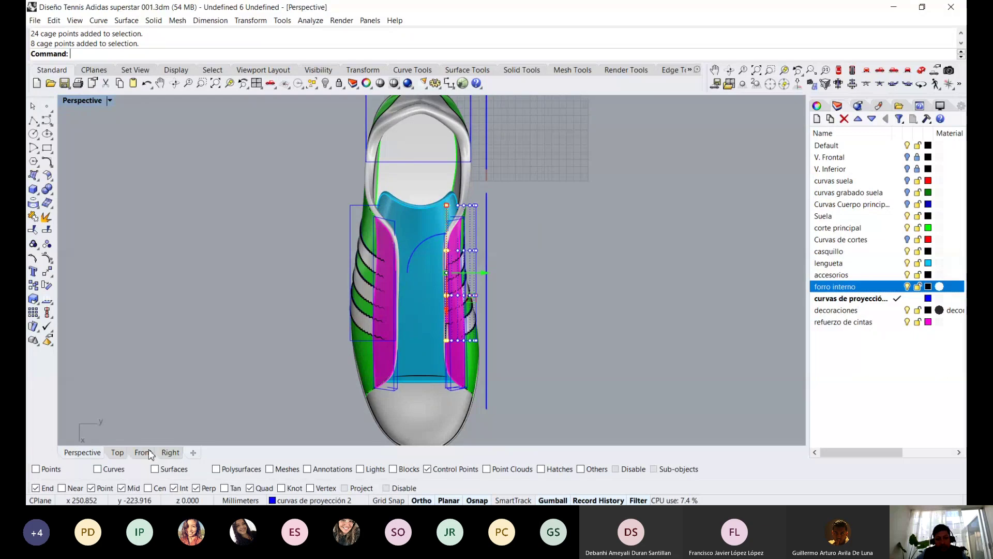
pyautogui.moveTo(405, 351)
pyautogui.mouseDown(button='right')
pyautogui.moveTo(384, 326)
pyautogui.moveTo(394, 203)
pyautogui.mouseUp(button='right')
pyautogui.middleClick(394, 203)
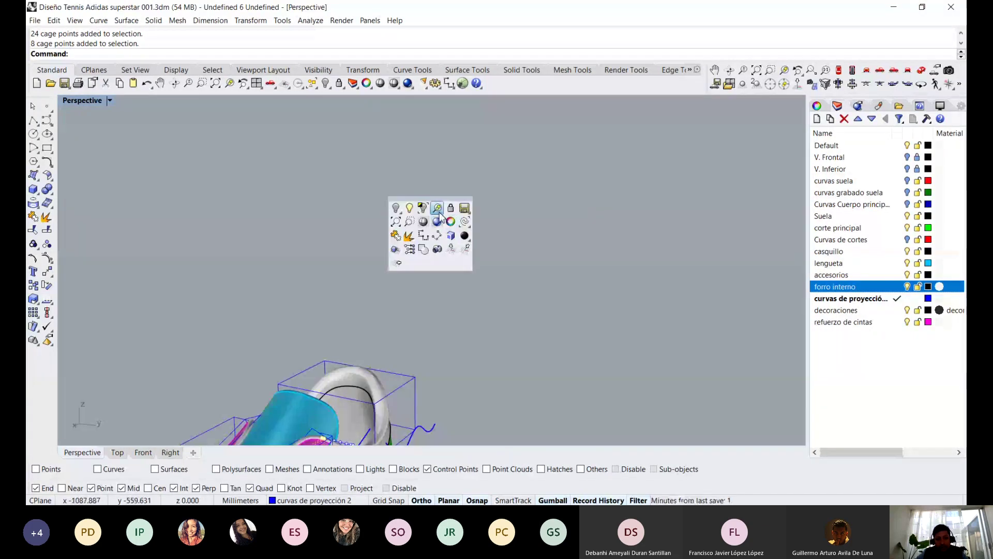
# Move the selected cage points with the Gumball to reshape the stripe surfaces
pyautogui.click(438, 208)
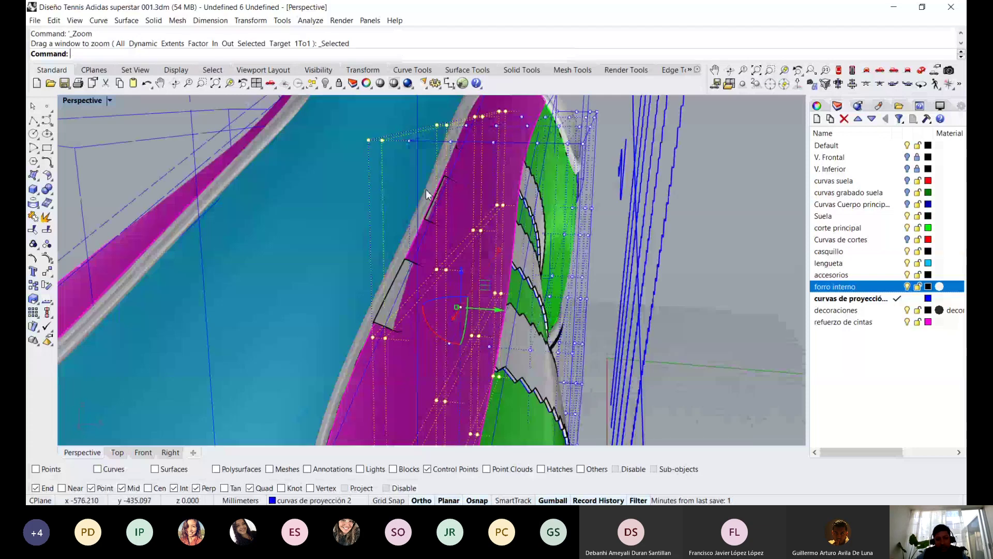
pyautogui.moveTo(454, 237); pyautogui.dragTo(457, 240)
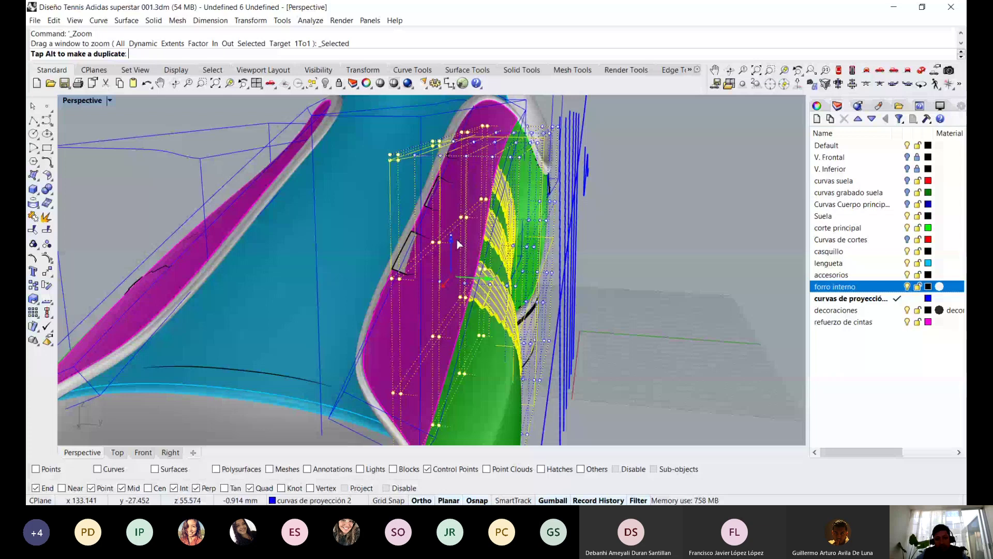
pyautogui.moveTo(457, 240); pyautogui.dragTo(458, 240)
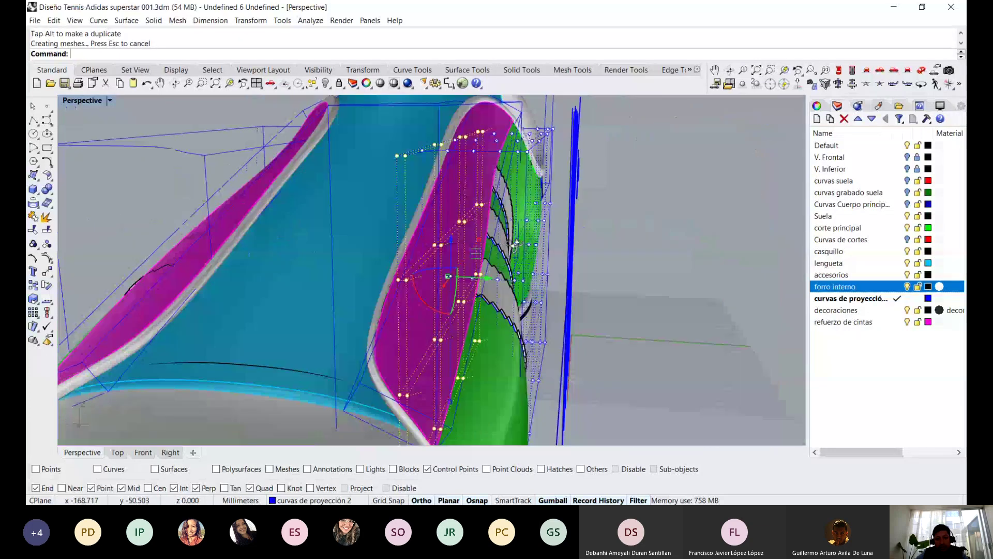
# Orbit around the magenta strip and show the Perspective view in Rendered mode
pyautogui.moveTo(516, 243); pyautogui.dragTo(530, 240, button='right')
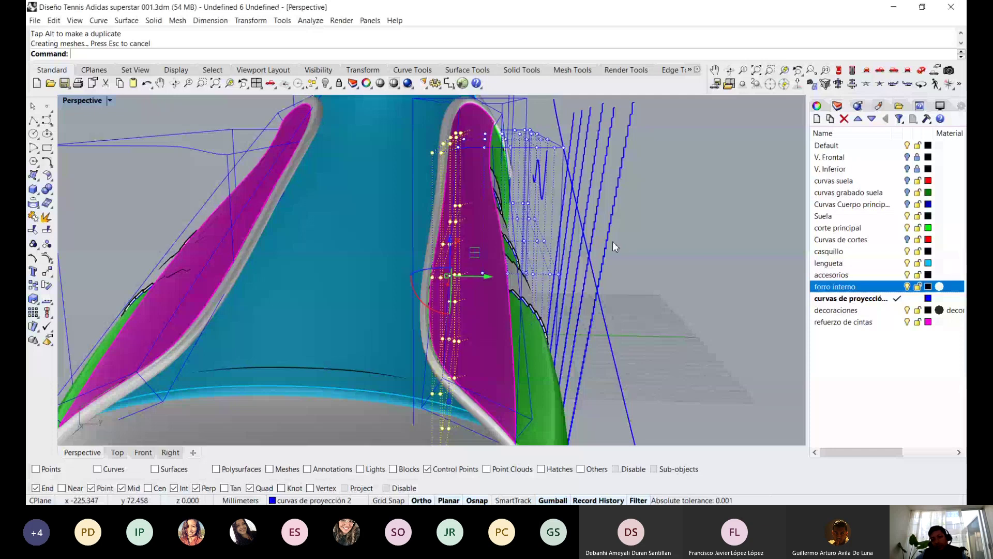
pyautogui.moveTo(613, 241)
pyautogui.mouseDown(button='right')
pyautogui.moveTo(590, 211)
pyautogui.moveTo(470, 261)
pyautogui.moveTo(550, 263)
pyautogui.mouseUp(button='right')
pyautogui.hotkey('ctrl', 'alt', 'r')
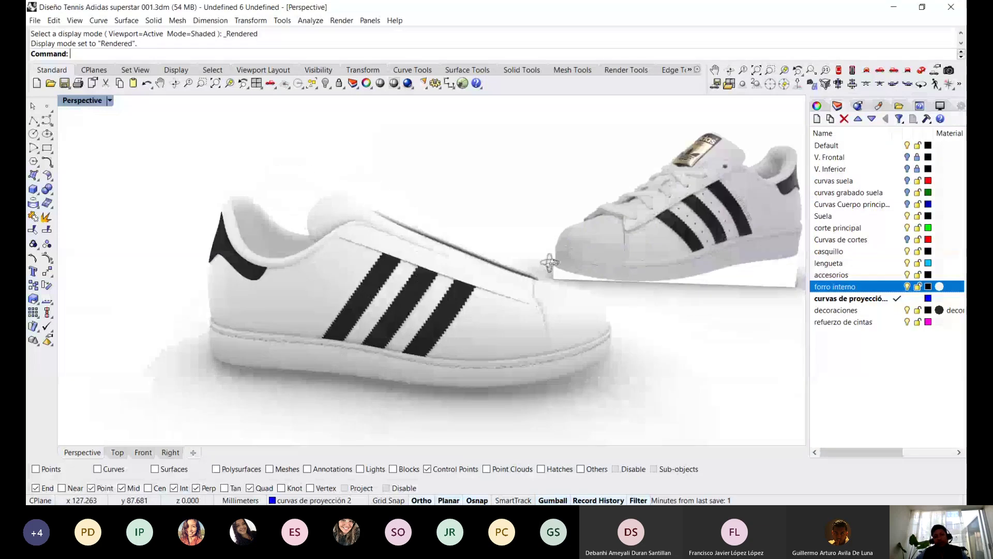
pyautogui.moveTo(549, 263); pyautogui.dragTo(610, 295, button='right')
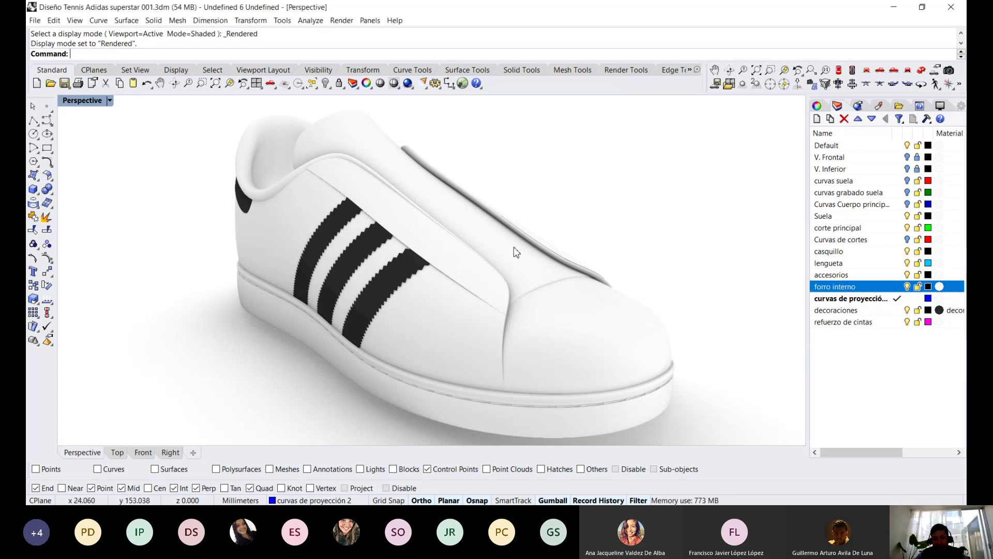
# Orbit and zoom around the rendered stripes and heel, then switch back to Shaded display
pyautogui.moveTo(480, 233); pyautogui.dragTo(475, 262, button='right')
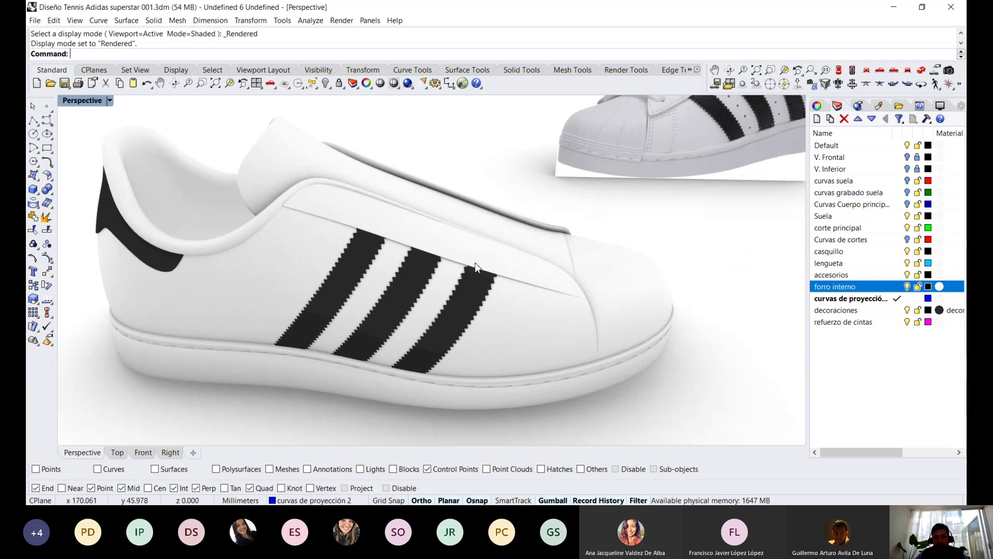
pyautogui.moveTo(532, 223)
pyautogui.mouseDown(button='right')
pyautogui.moveTo(463, 249)
pyautogui.moveTo(362, 222)
pyautogui.moveTo(461, 260)
pyautogui.mouseUp(button='right')
pyautogui.scroll(-5, 525, 188)
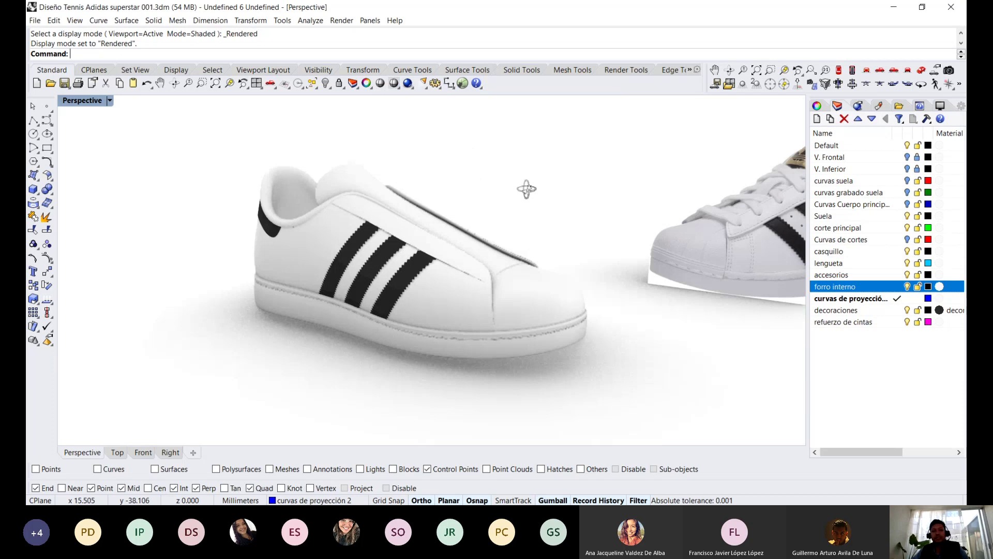
pyautogui.scroll(4, 429, 216)
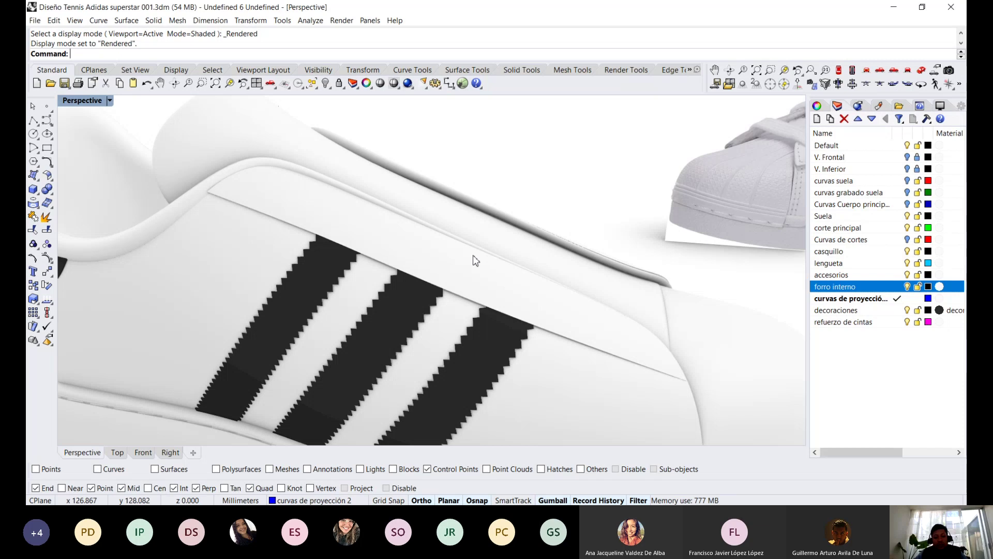
pyautogui.moveTo(494, 249)
pyautogui.mouseDown(button='right')
pyautogui.moveTo(437, 255)
pyautogui.moveTo(377, 235)
pyautogui.mouseUp(button='right')
pyautogui.hotkey('ctrl', 'alt', 's')
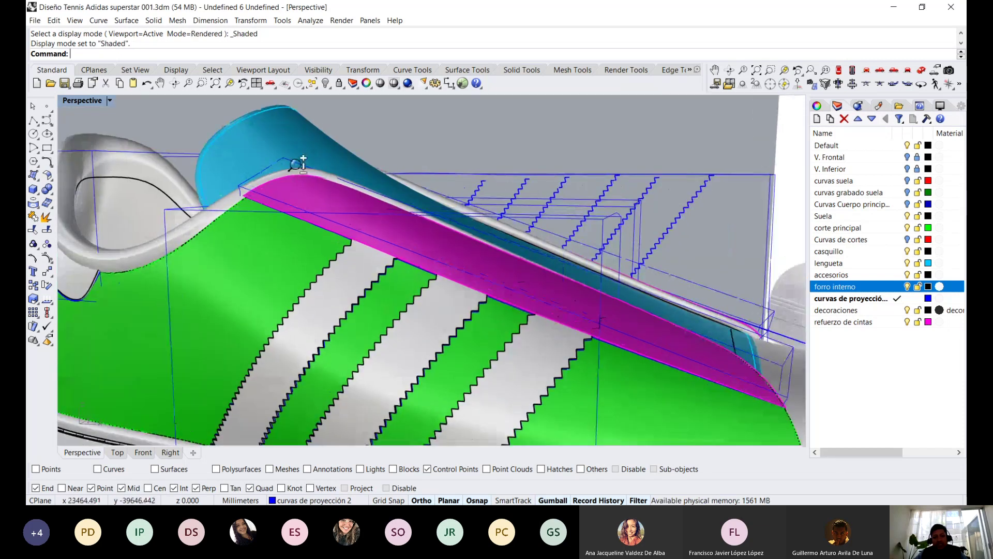
# Draw a short line normal to the magenta lace band surface with object snap off
pyautogui.click(40, 127)
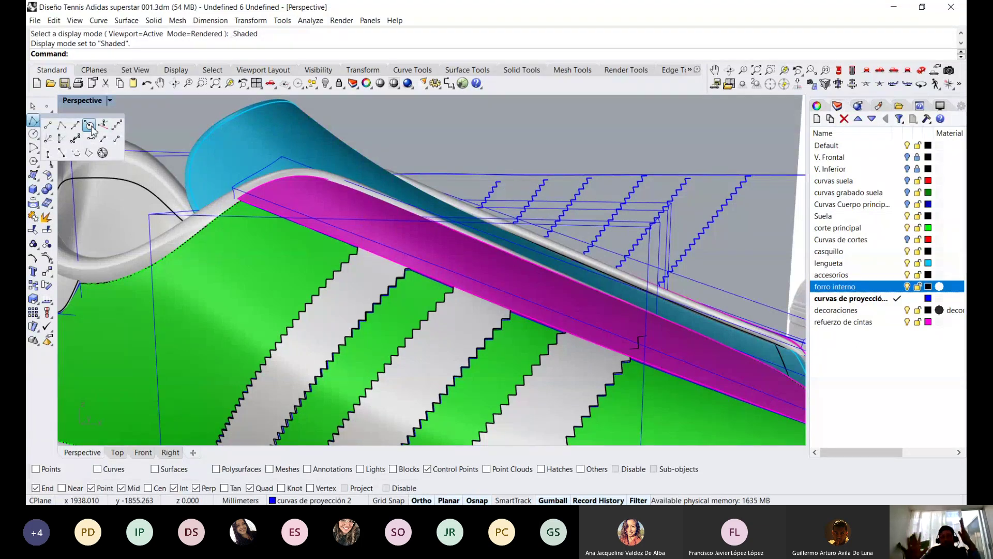
pyautogui.click(90, 126)
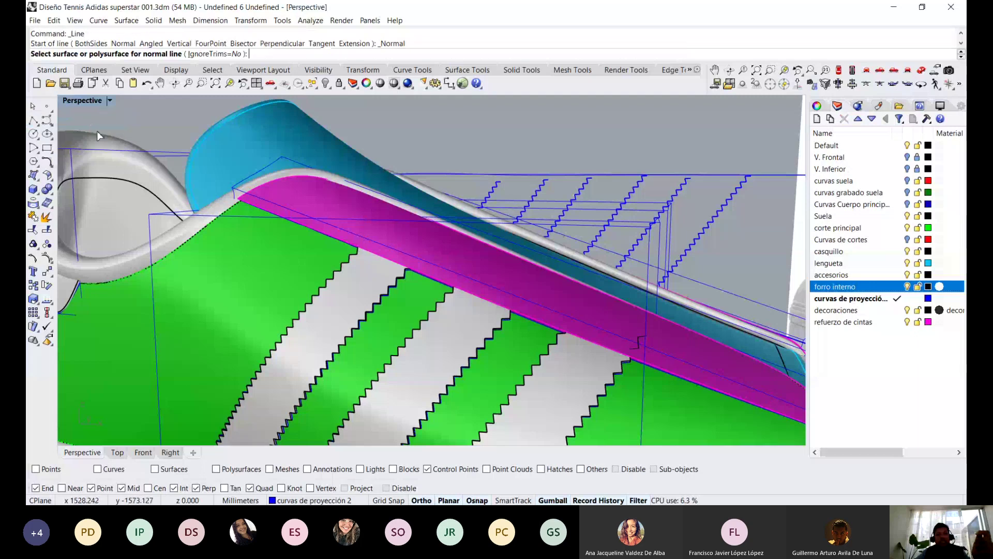
pyautogui.click(305, 195)
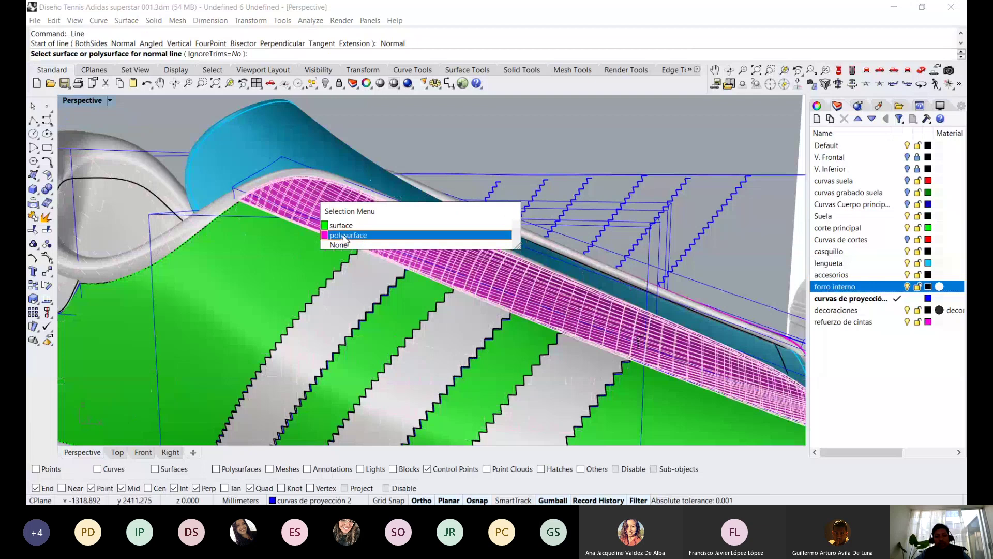
pyautogui.click(344, 236)
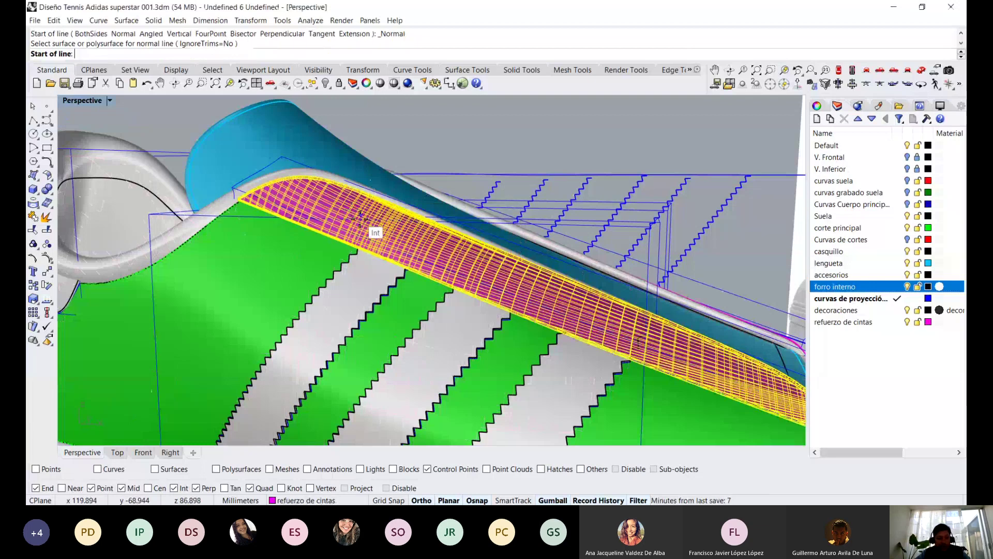
pyautogui.scroll(2, 355, 220)
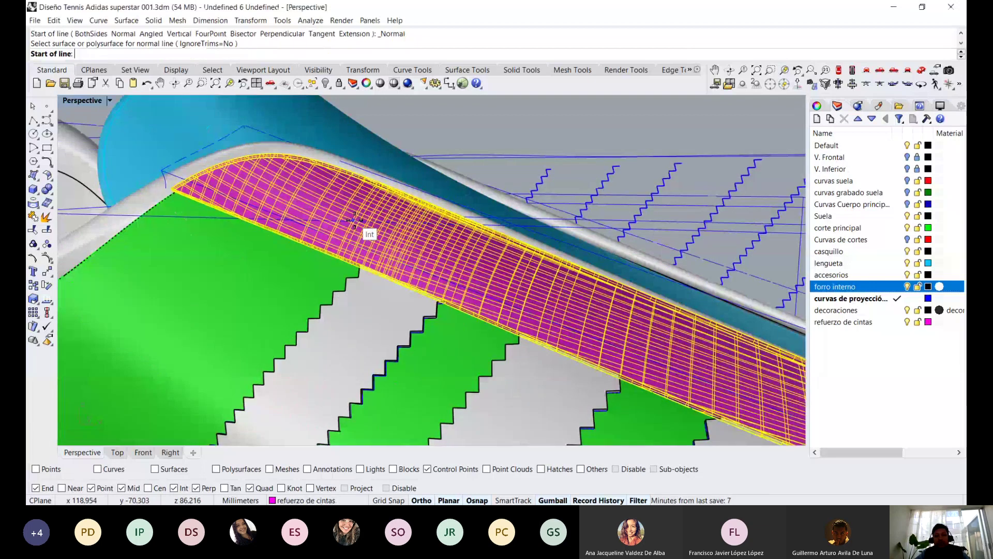
pyautogui.moveTo(354, 220); pyautogui.dragTo(357, 238, button='right')
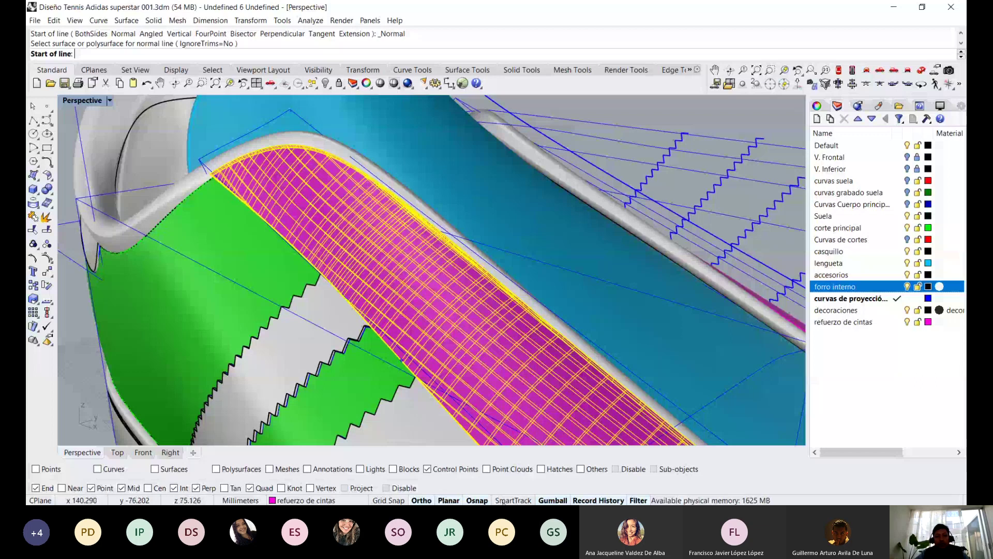
pyautogui.click(477, 500)
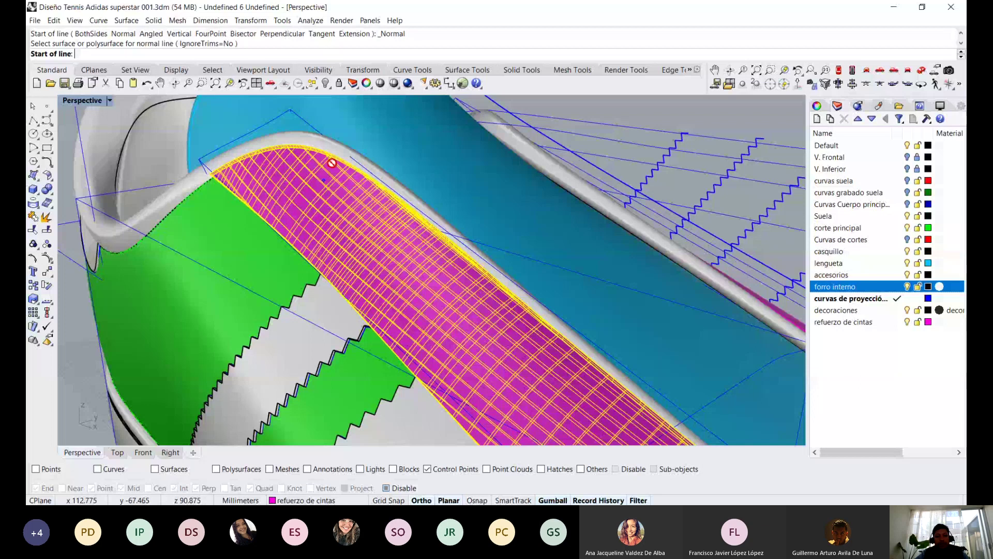
pyautogui.click(320, 179)
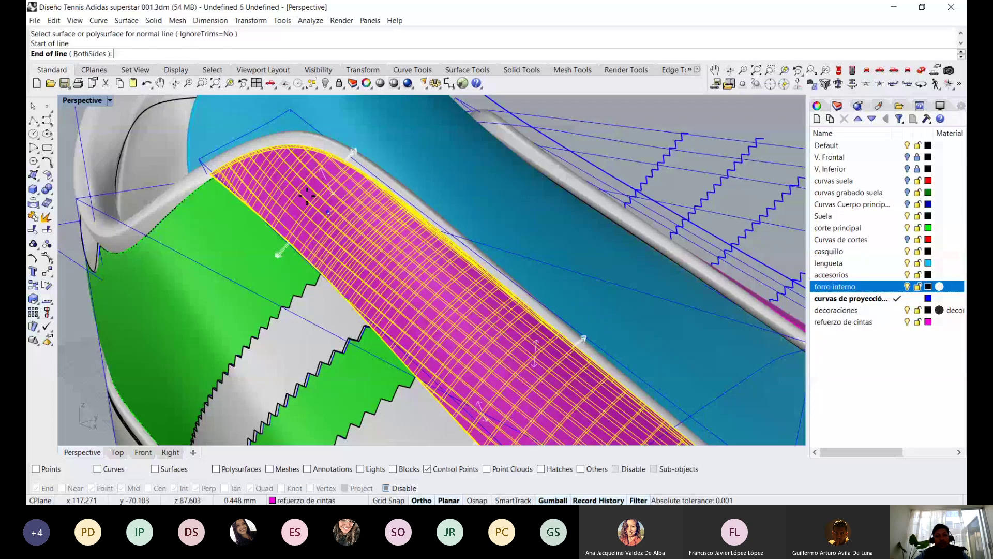
pyautogui.click(346, 223)
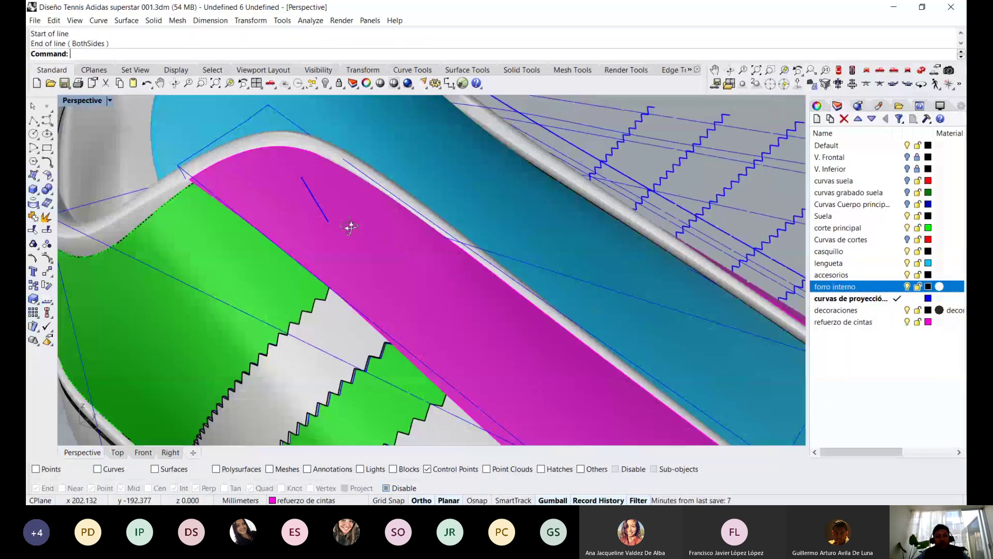
pyautogui.moveTo(350, 227); pyautogui.dragTo(305, 171, button='right')
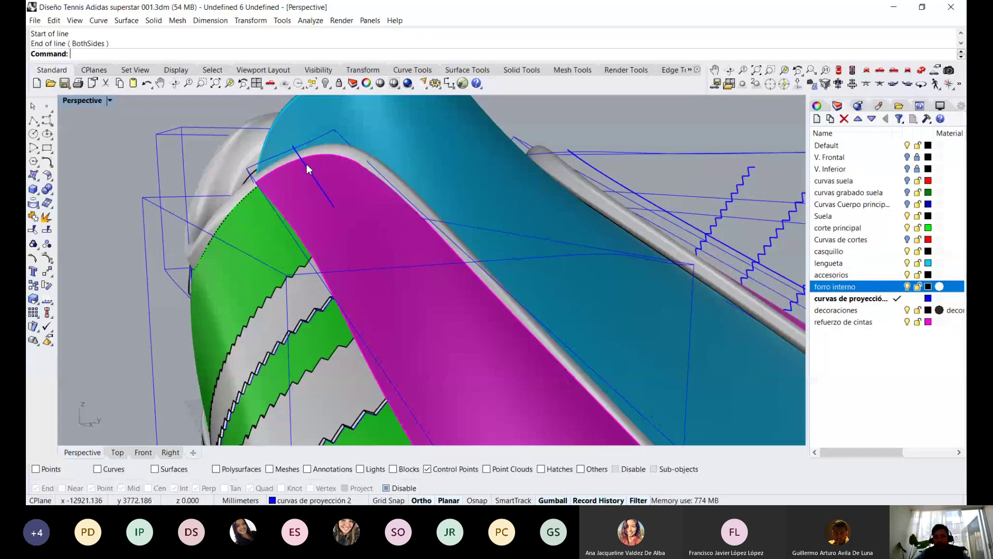
# Re-enable all selection filters and select the short line on the magenta band
pyautogui.rightClick(426, 469)
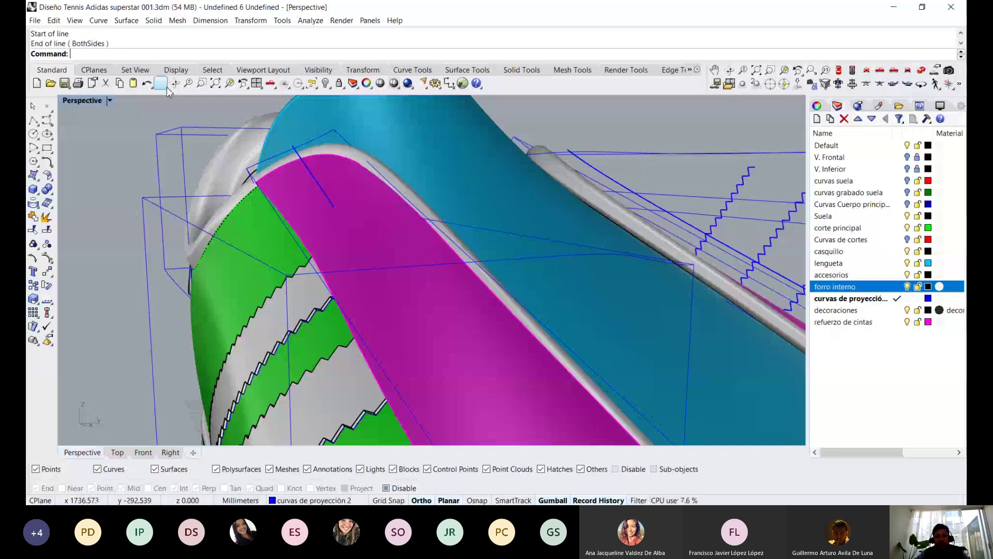
pyautogui.click(321, 189)
pyautogui.click(361, 203)
# Build a small pipe cylinder around the normal line and move it onto the magenta lace band
pyautogui.moveTo(339, 196); pyautogui.dragTo(362, 184, button='right')
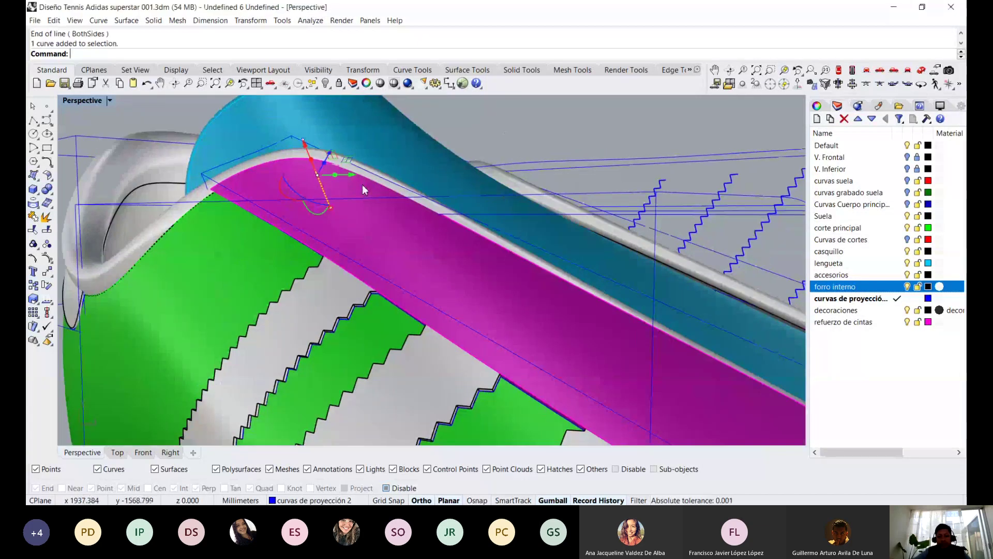
pyautogui.write('pipe')
pyautogui.press('Return')
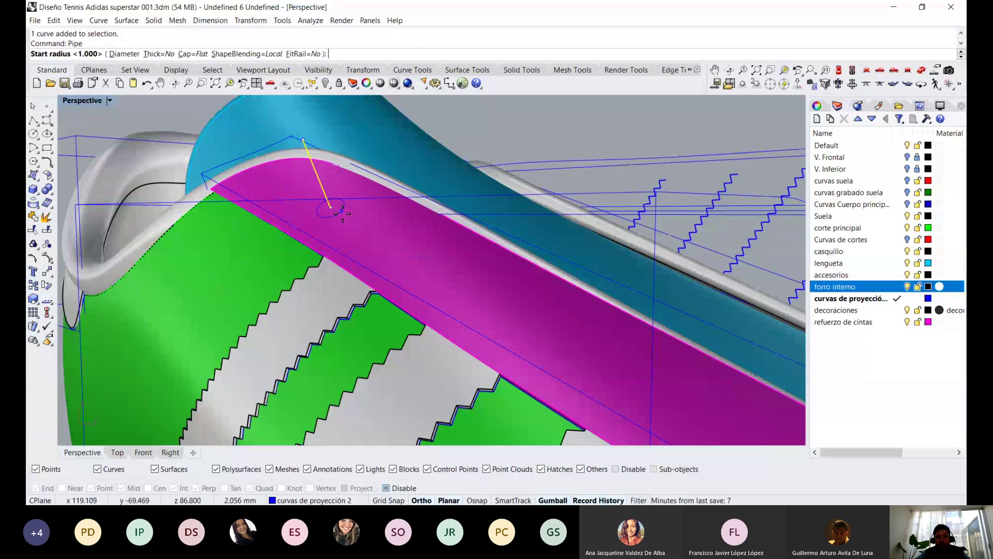
pyautogui.click(345, 207)
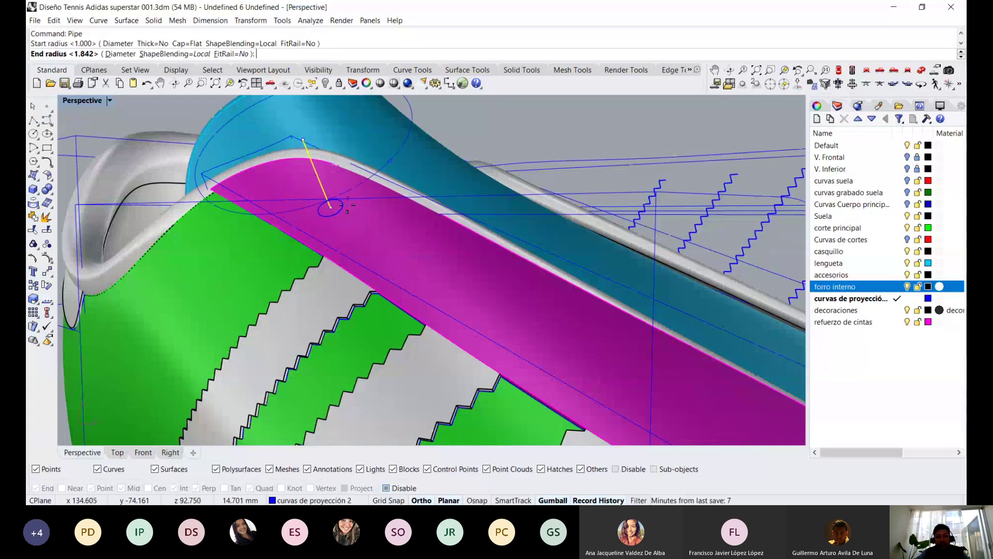
pyautogui.click(346, 206)
pyautogui.press('Return')
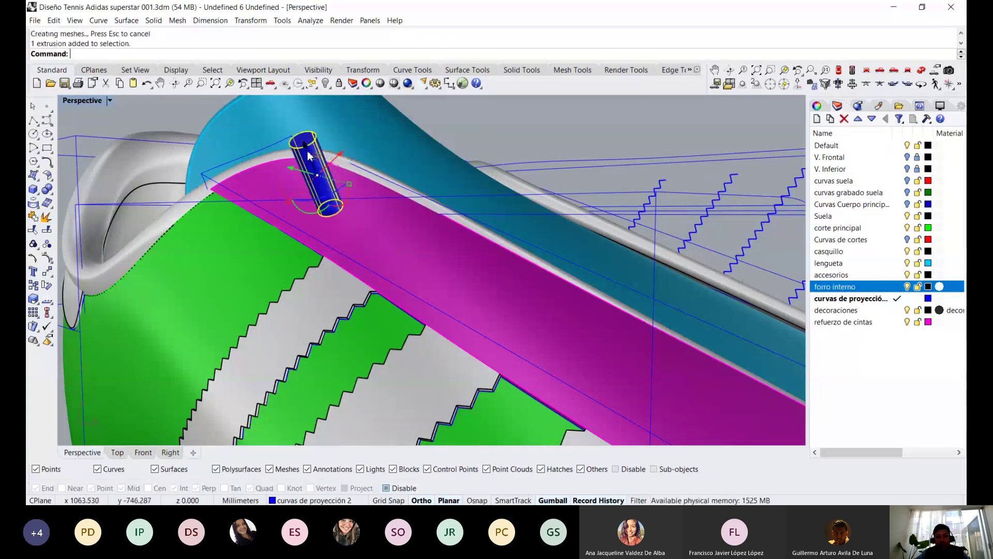
pyautogui.moveTo(308, 155); pyautogui.dragTo(318, 174)
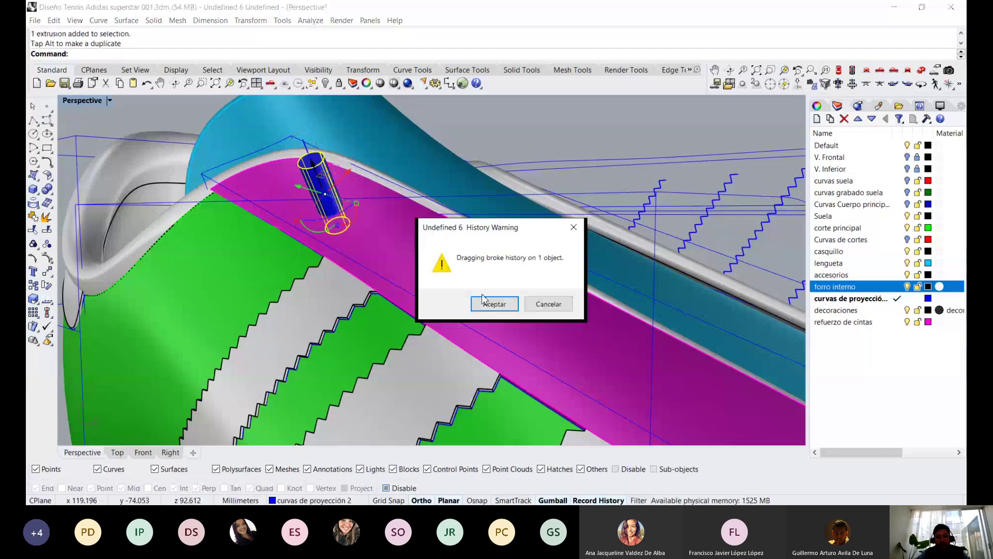
pyautogui.click(482, 300)
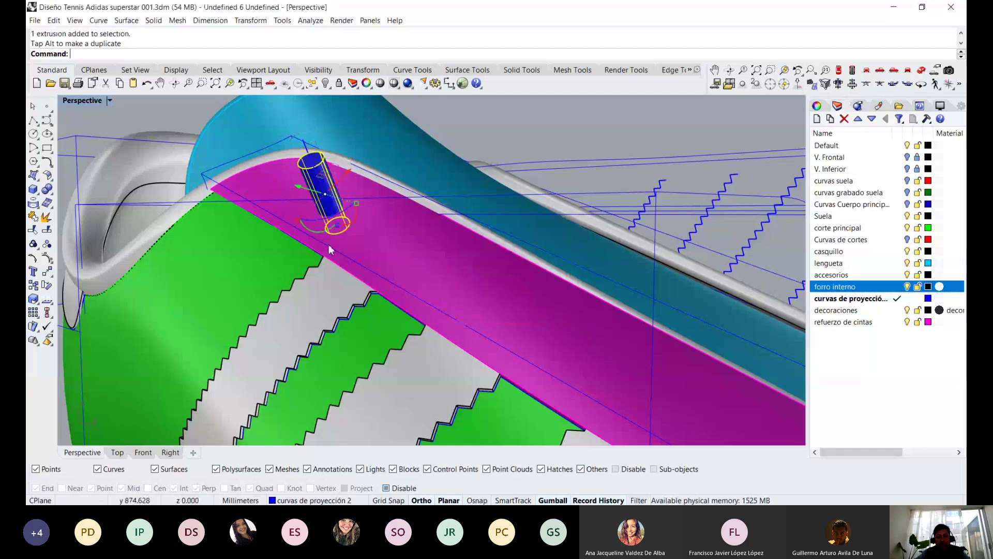
# Boolean-subtract the blue cylinder from the lace band polysurface and inspect the eyelet hole
pyautogui.click(47, 189)
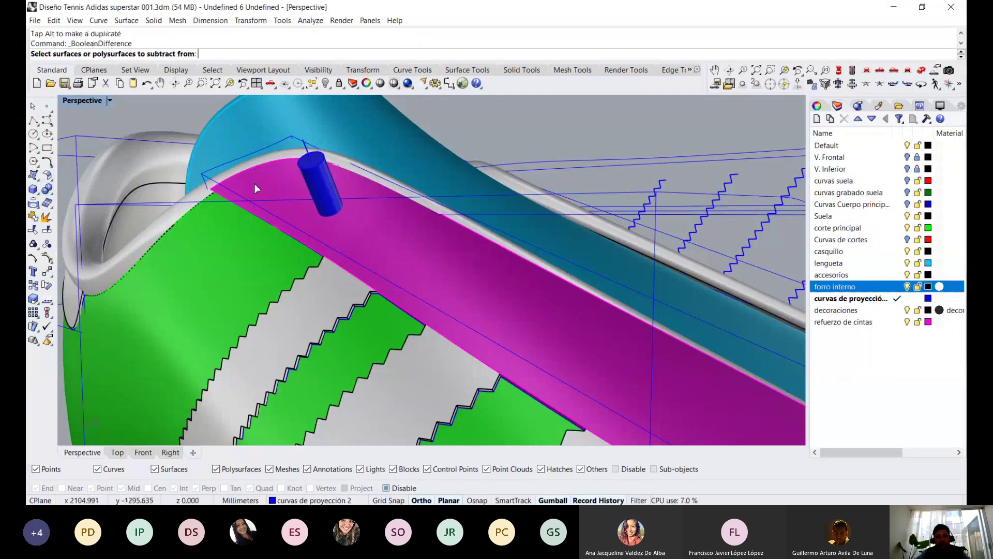
pyautogui.click(260, 188)
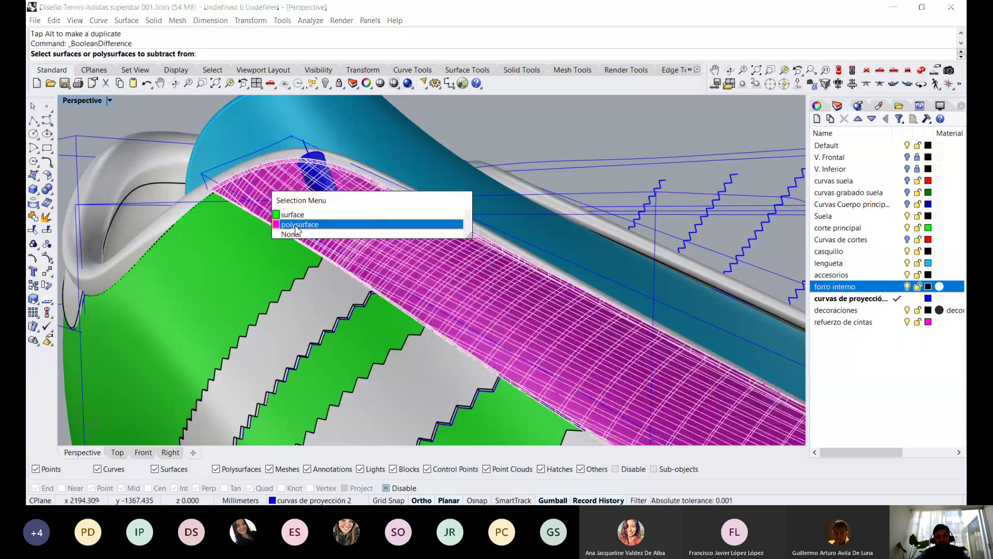
pyautogui.click(296, 225)
pyautogui.click(309, 178)
pyautogui.press('Return')
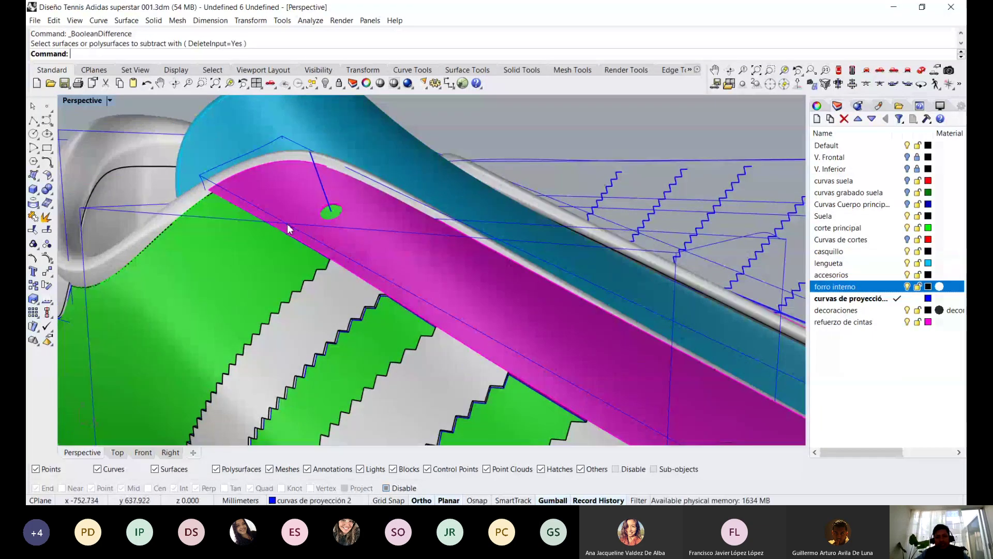
pyautogui.moveTo(286, 222)
pyautogui.mouseDown(button='right')
pyautogui.moveTo(458, 202)
pyautogui.moveTo(414, 233)
pyautogui.mouseUp(button='right')
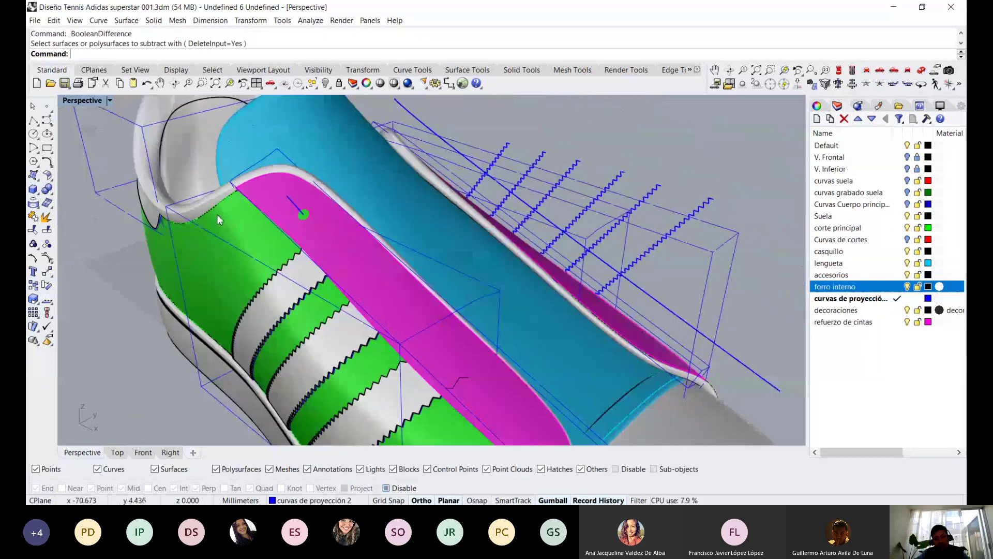
pyautogui.moveTo(217, 215); pyautogui.dragTo(219, 206, button='right')
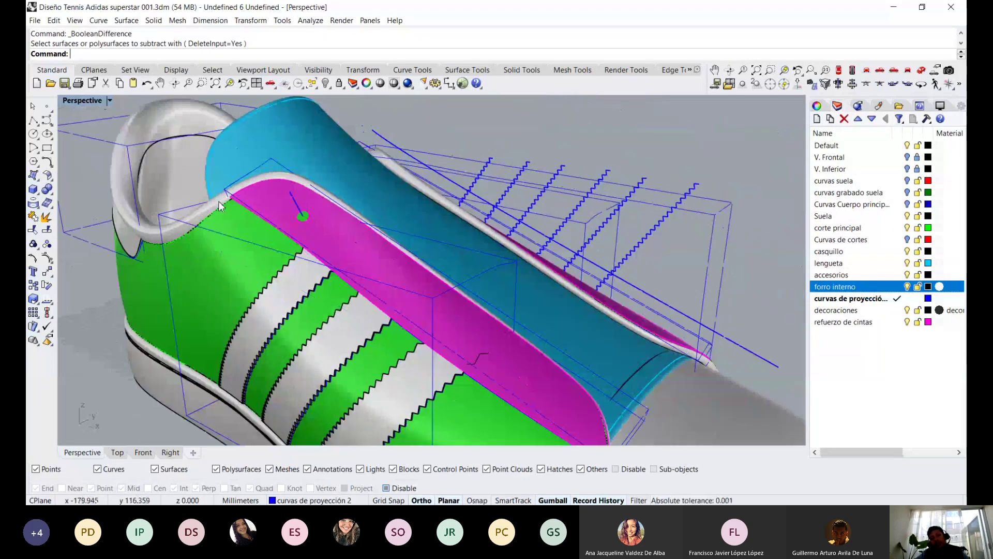
pyautogui.click(122, 172)
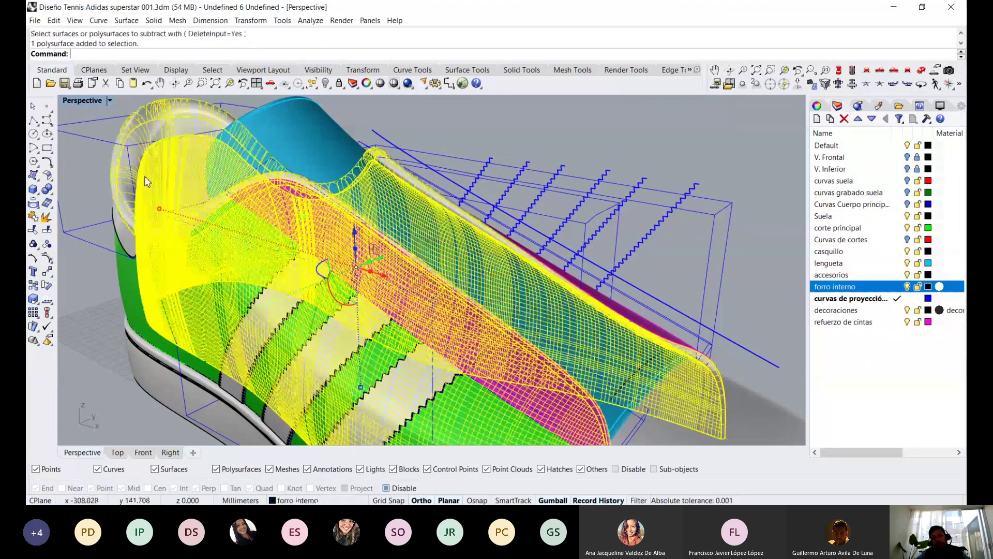
pyautogui.click(126, 273)
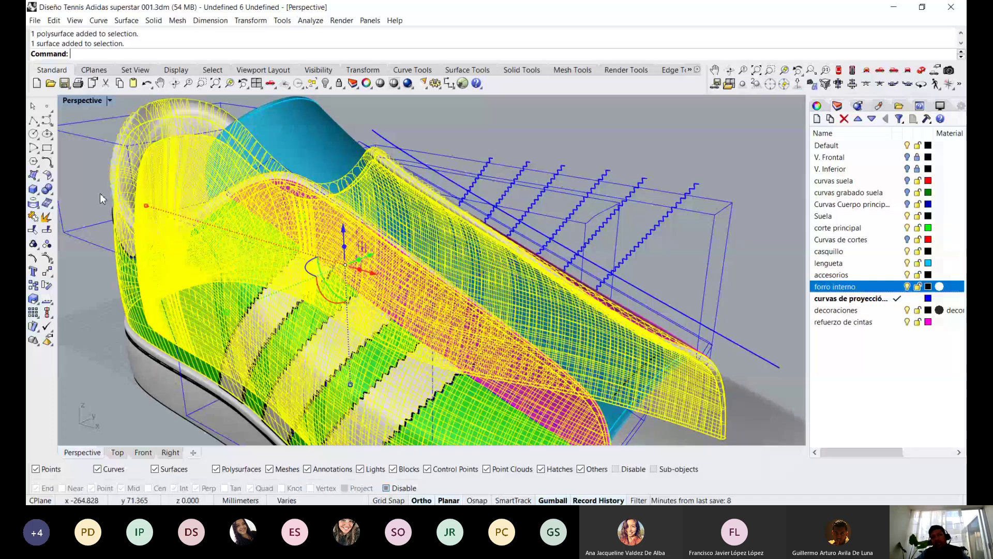
pyautogui.rightClick(100, 193)
pyautogui.moveTo(169, 170); pyautogui.dragTo(224, 151, button='right')
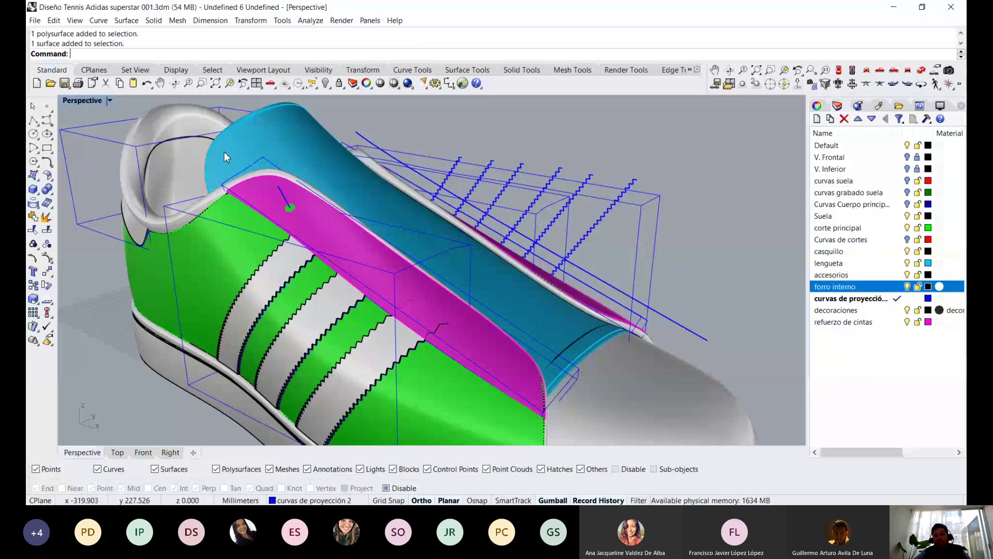
pyautogui.scroll(-3, 224, 151)
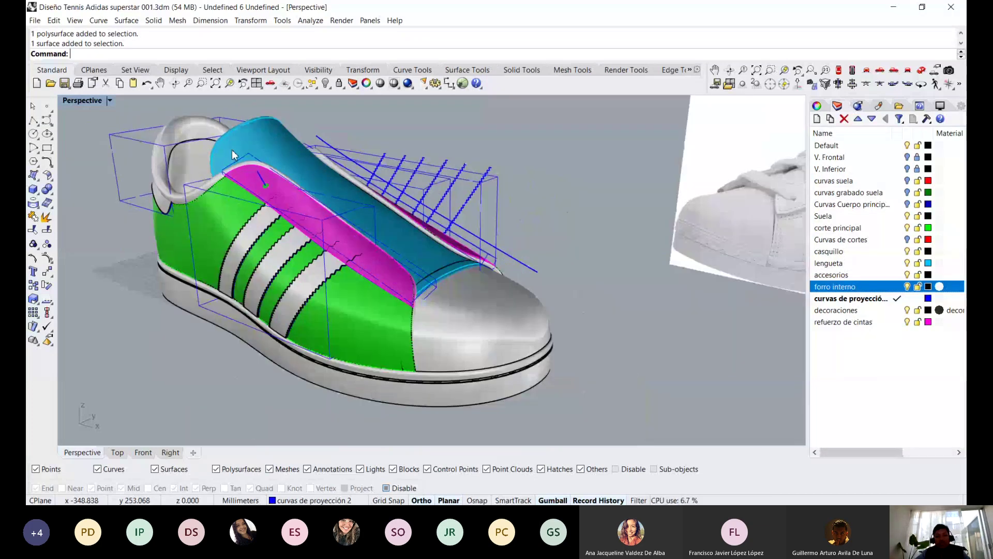
pyautogui.moveTo(231, 150); pyautogui.dragTo(418, 243, button='right')
pyautogui.scroll(5, 418, 242)
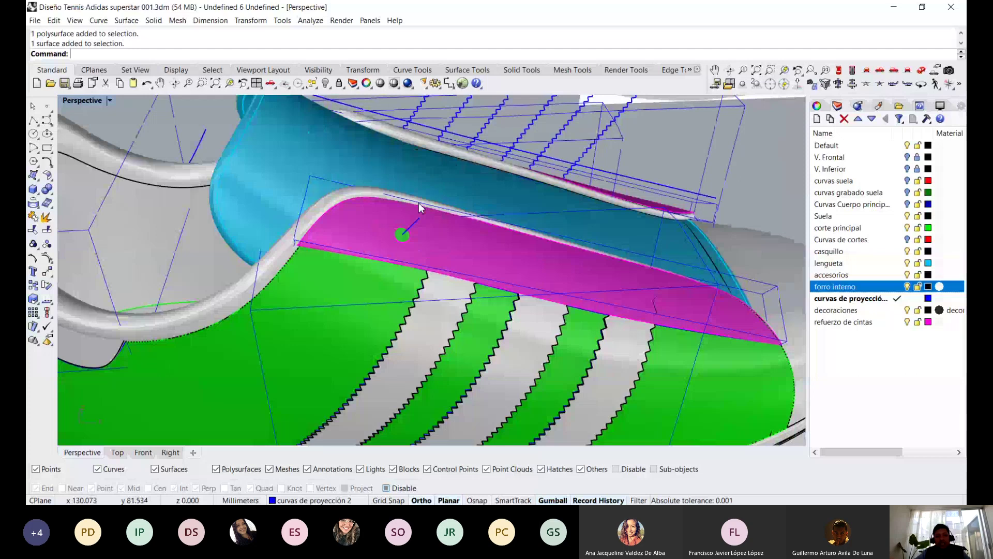
pyautogui.scroll(-5, 418, 203)
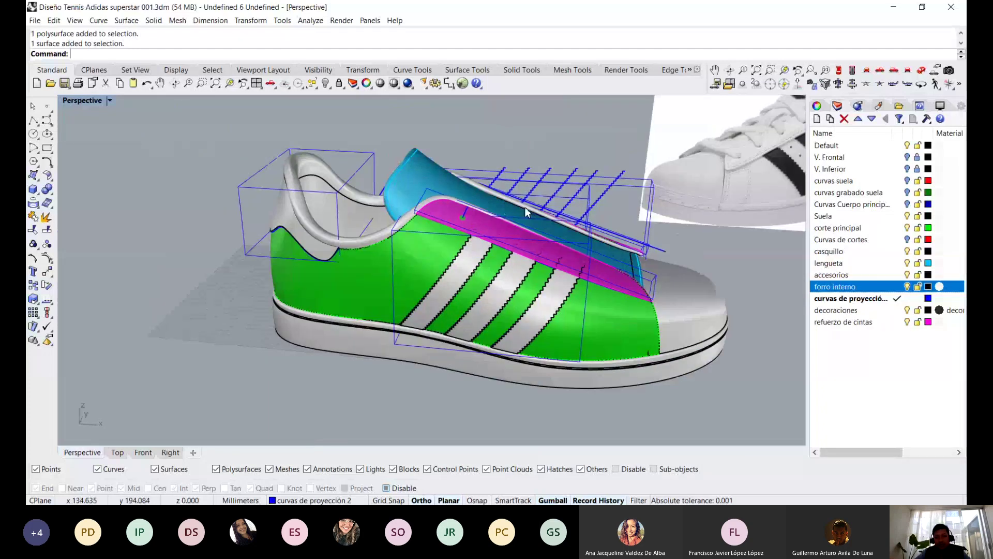
pyautogui.scroll(2, 526, 207)
pyautogui.scroll(2, 526, 207)
pyautogui.scroll(2, 564, 228)
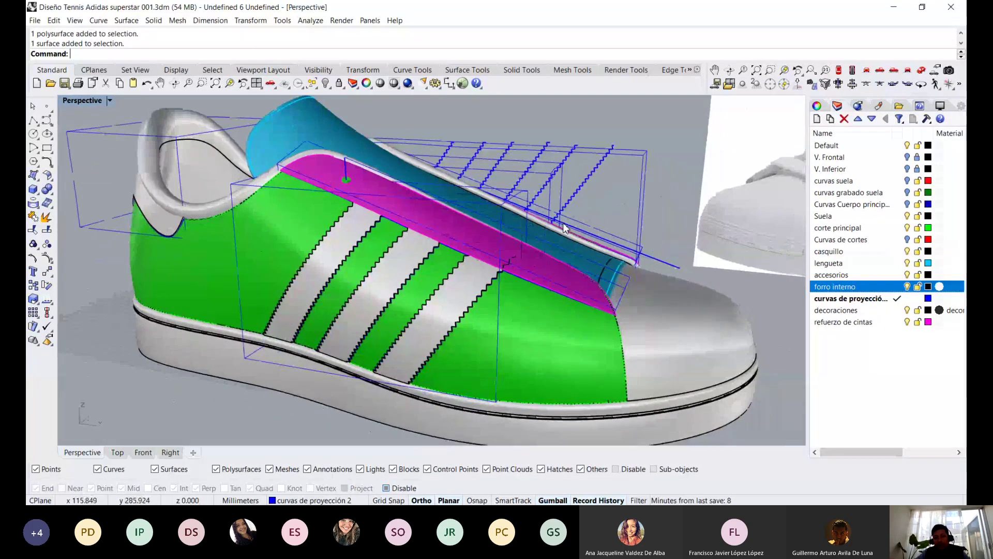
pyautogui.moveTo(564, 227); pyautogui.dragTo(552, 243, button='right')
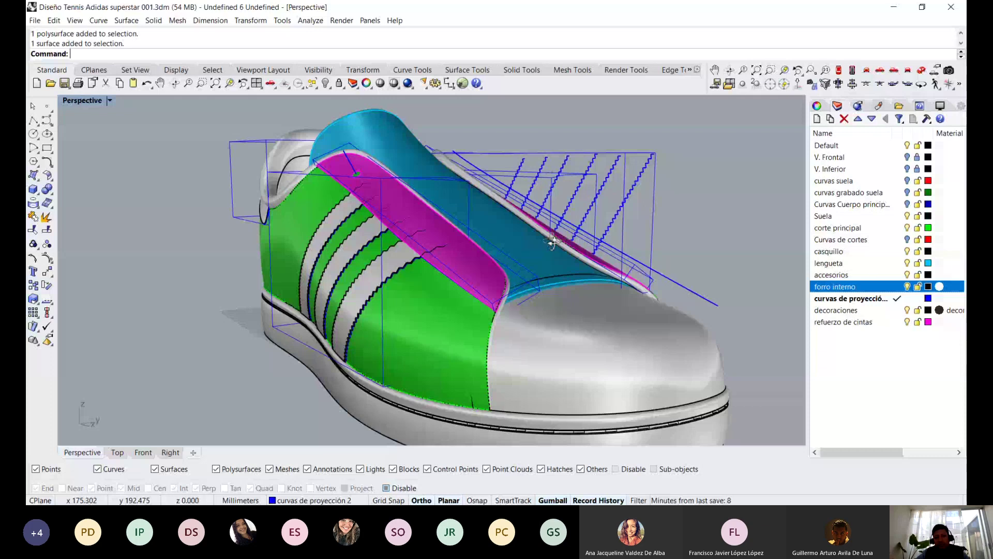
pyautogui.moveTo(552, 242)
pyautogui.mouseDown(button='right')
pyautogui.moveTo(578, 260)
pyautogui.moveTo(581, 243)
pyautogui.moveTo(500, 211)
pyautogui.moveTo(551, 216)
pyautogui.moveTo(585, 252)
pyautogui.moveTo(591, 220)
pyautogui.moveTo(594, 256)
pyautogui.moveTo(459, 214)
pyautogui.moveTo(567, 238)
pyautogui.mouseUp(button='right')
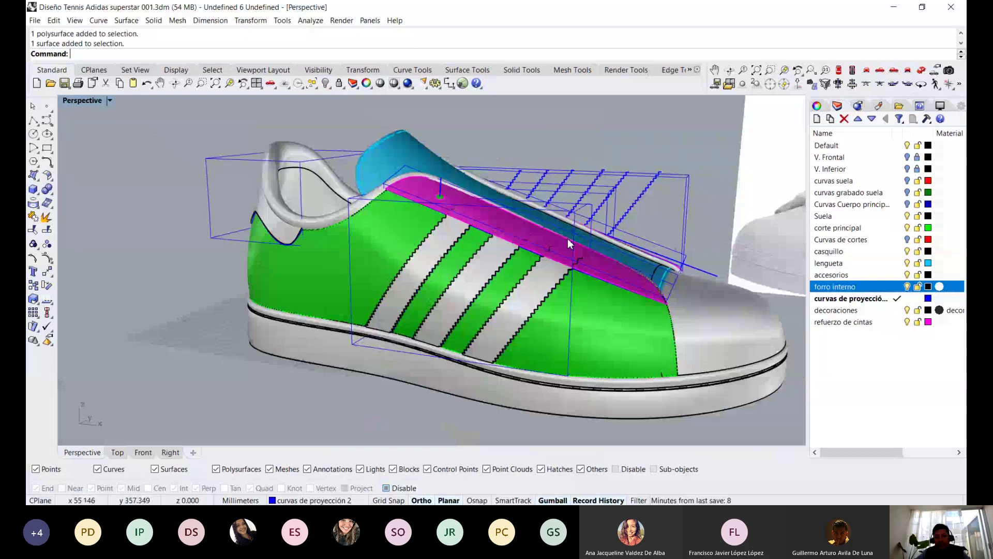
# Zoom in and out to compare the shoe model with the reference photo
pyautogui.scroll(5, 604, 252)
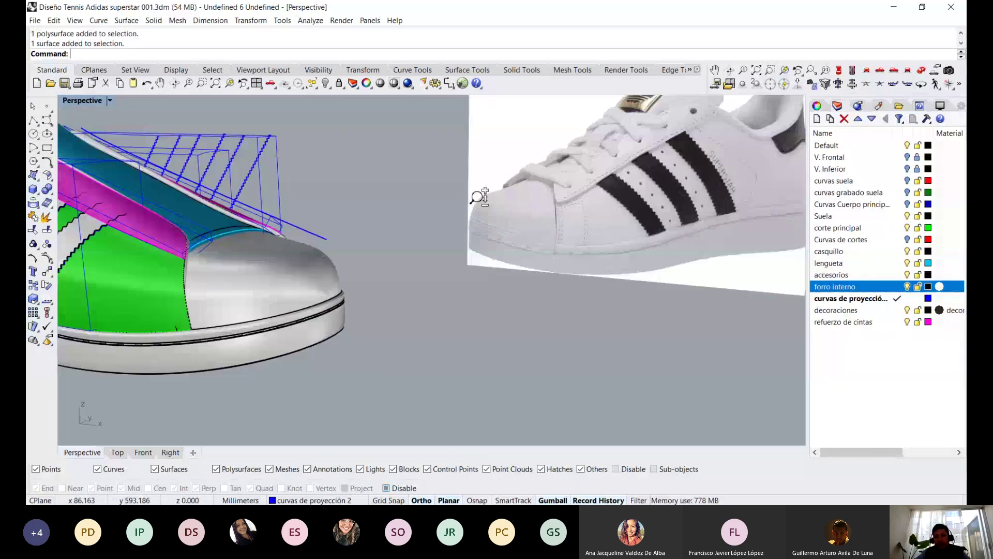
pyautogui.scroll(-5, 539, 213)
pyautogui.scroll(5, 539, 212)
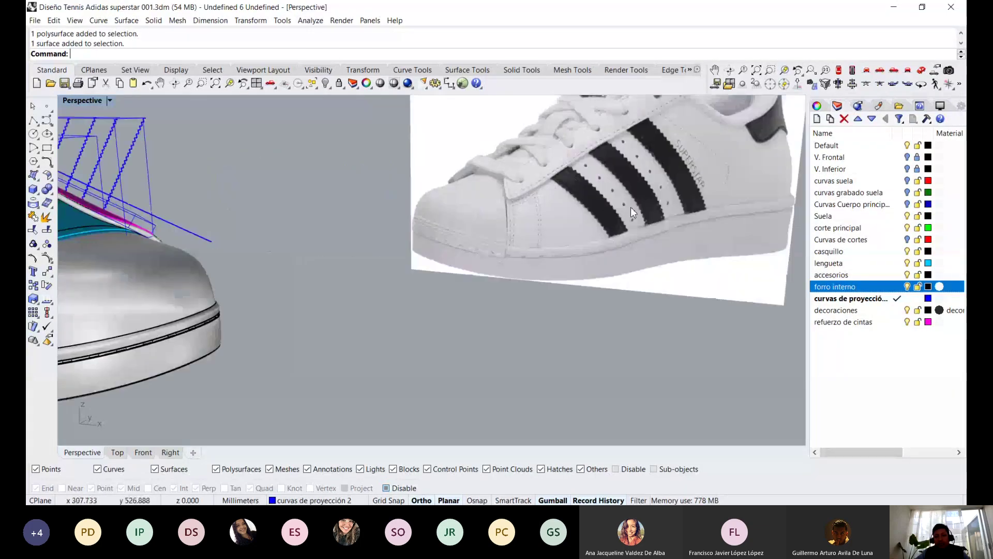
pyautogui.scroll(-1, 631, 207)
pyautogui.scroll(-1, 643, 220)
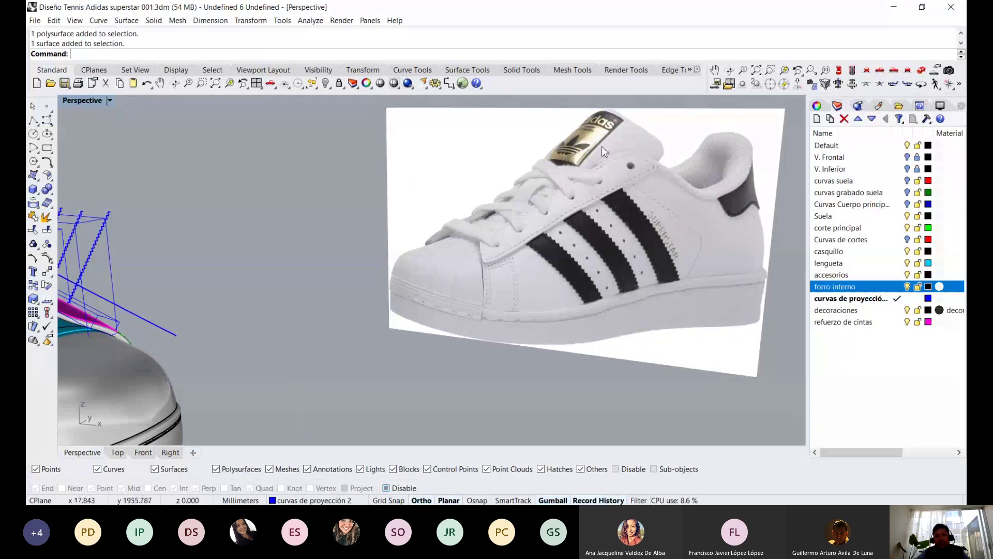
pyautogui.scroll(-2, 455, 181)
pyautogui.scroll(-1, 477, 250)
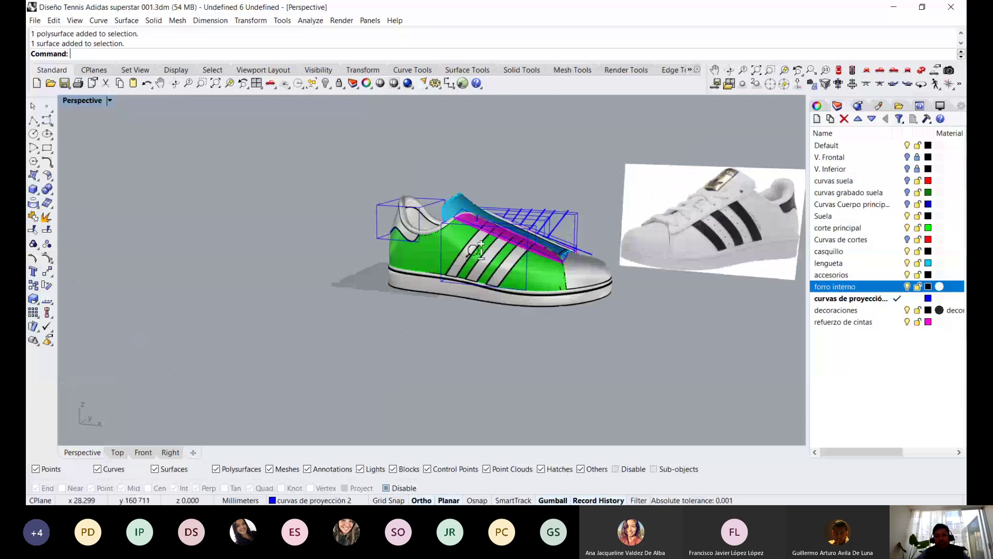
pyautogui.scroll(5, 477, 250)
pyautogui.scroll(-1, 466, 228)
pyautogui.scroll(-1, 460, 218)
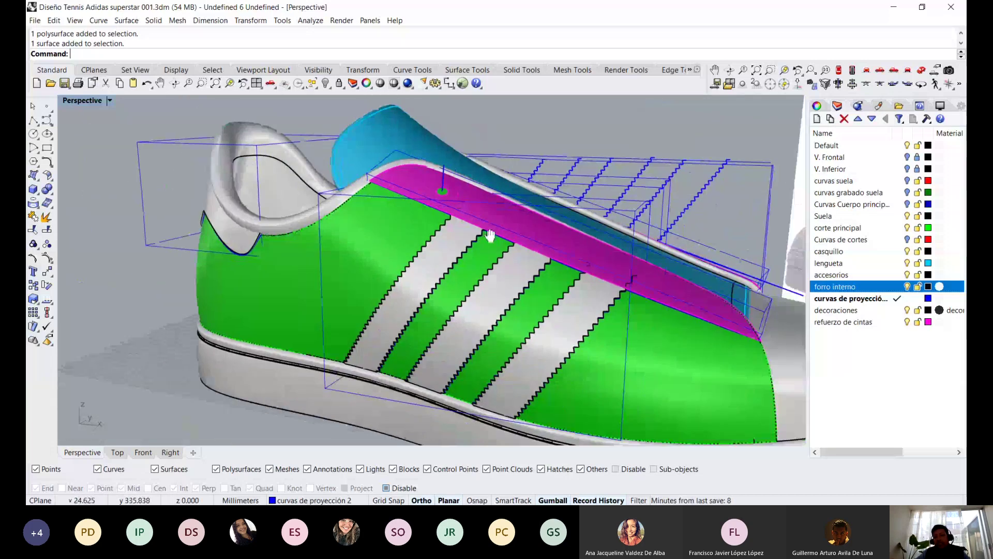
pyautogui.scroll(1, 454, 210)
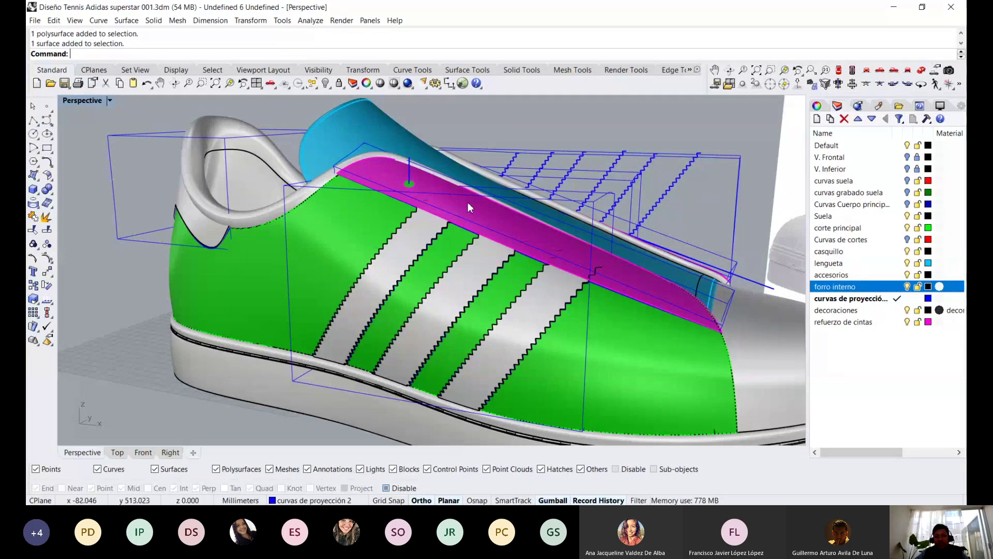
# Orbit to a front-top view and display the shoe in Rendered mode
pyautogui.moveTo(468, 203)
pyautogui.mouseDown(button='right')
pyautogui.moveTo(339, 193)
pyautogui.moveTo(413, 197)
pyautogui.mouseUp(button='right')
pyautogui.scroll(-3, 414, 197)
pyautogui.hotkey('ctrl', 'alt', 'r')
pyautogui.scroll(2, 706, 346)
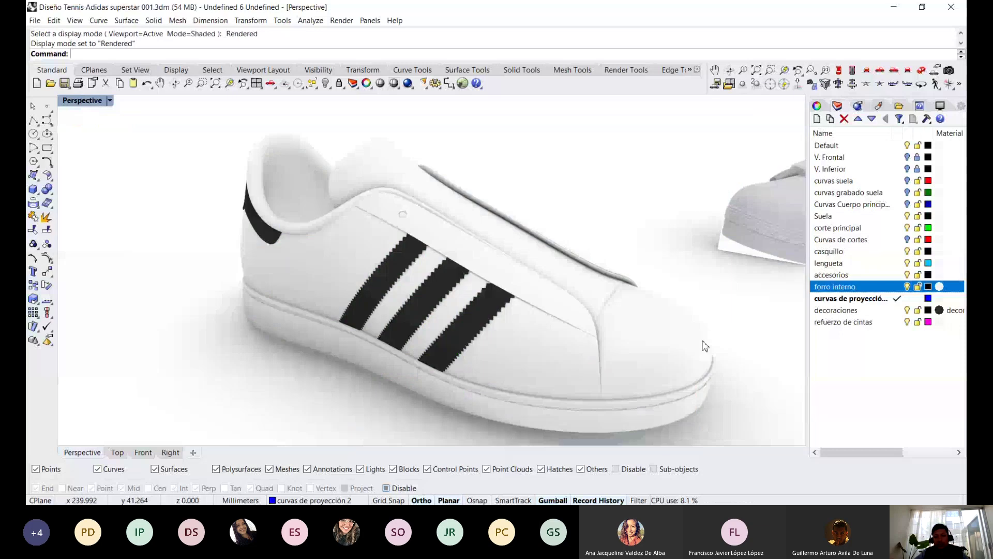
pyautogui.keyDown('shift'); pyautogui.moveTo(705, 345); pyautogui.dragTo(656, 305, button='right'); pyautogui.keyUp('shift')
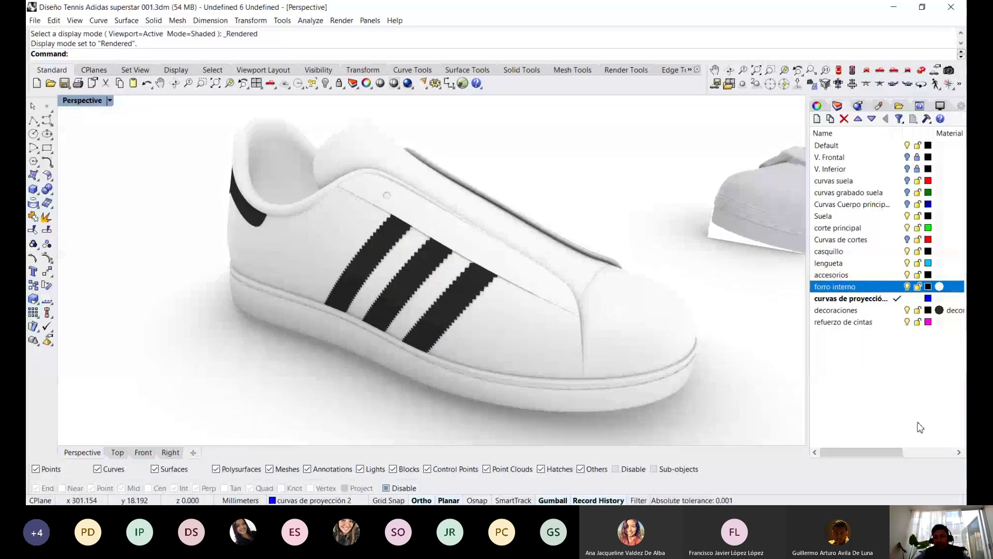